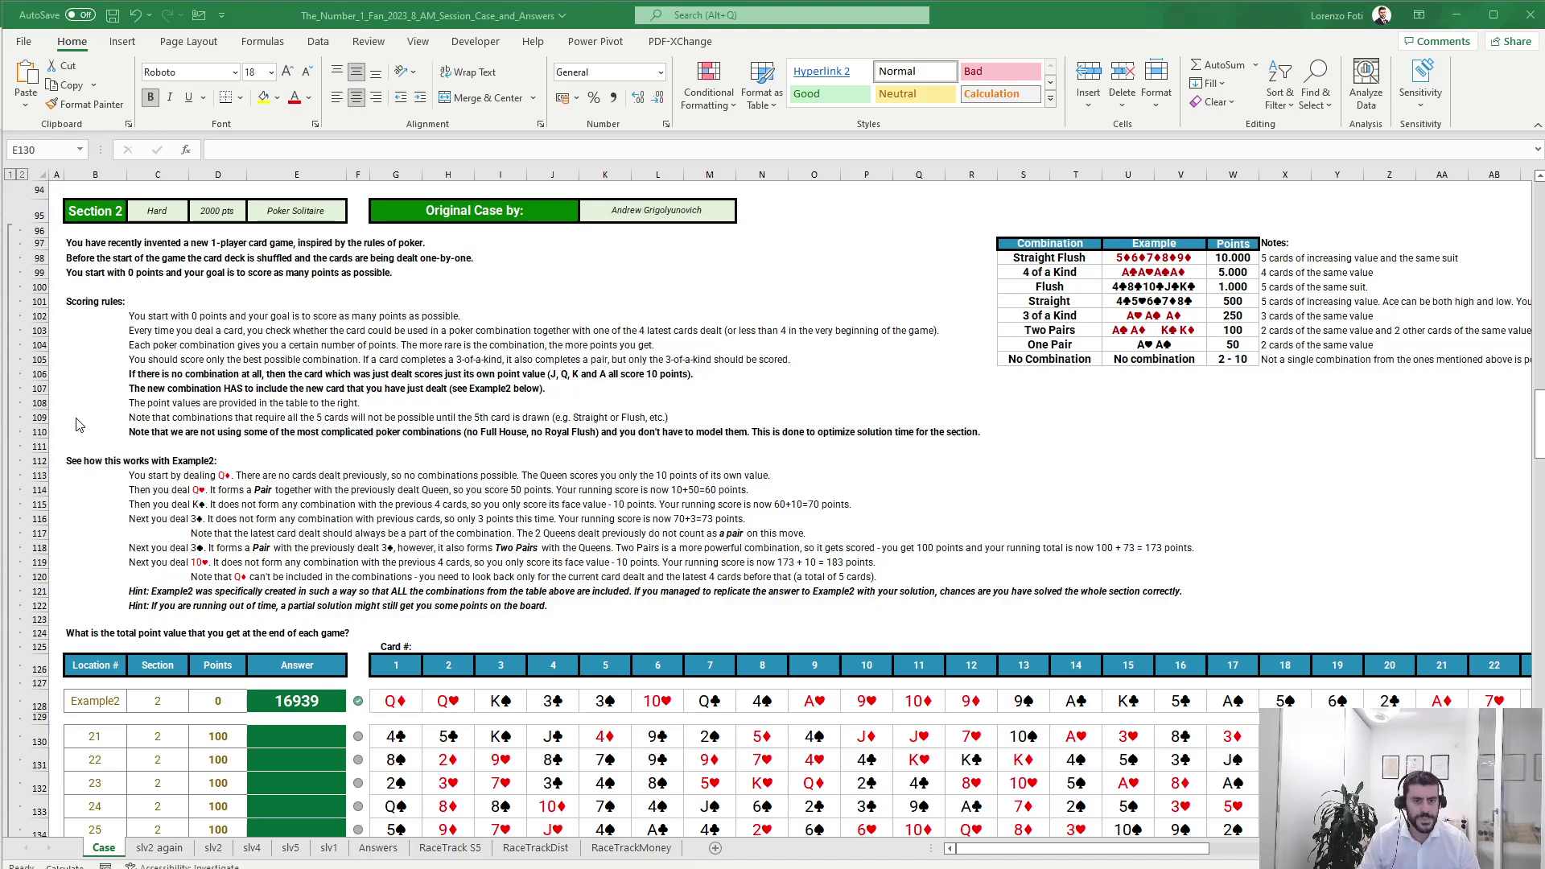
Review the Poker Solitaire scoring rules, Example2 and the combination points table in Section 2 of the Case sheet.
{"action": "left_click", "coordinate": [202, 350]}
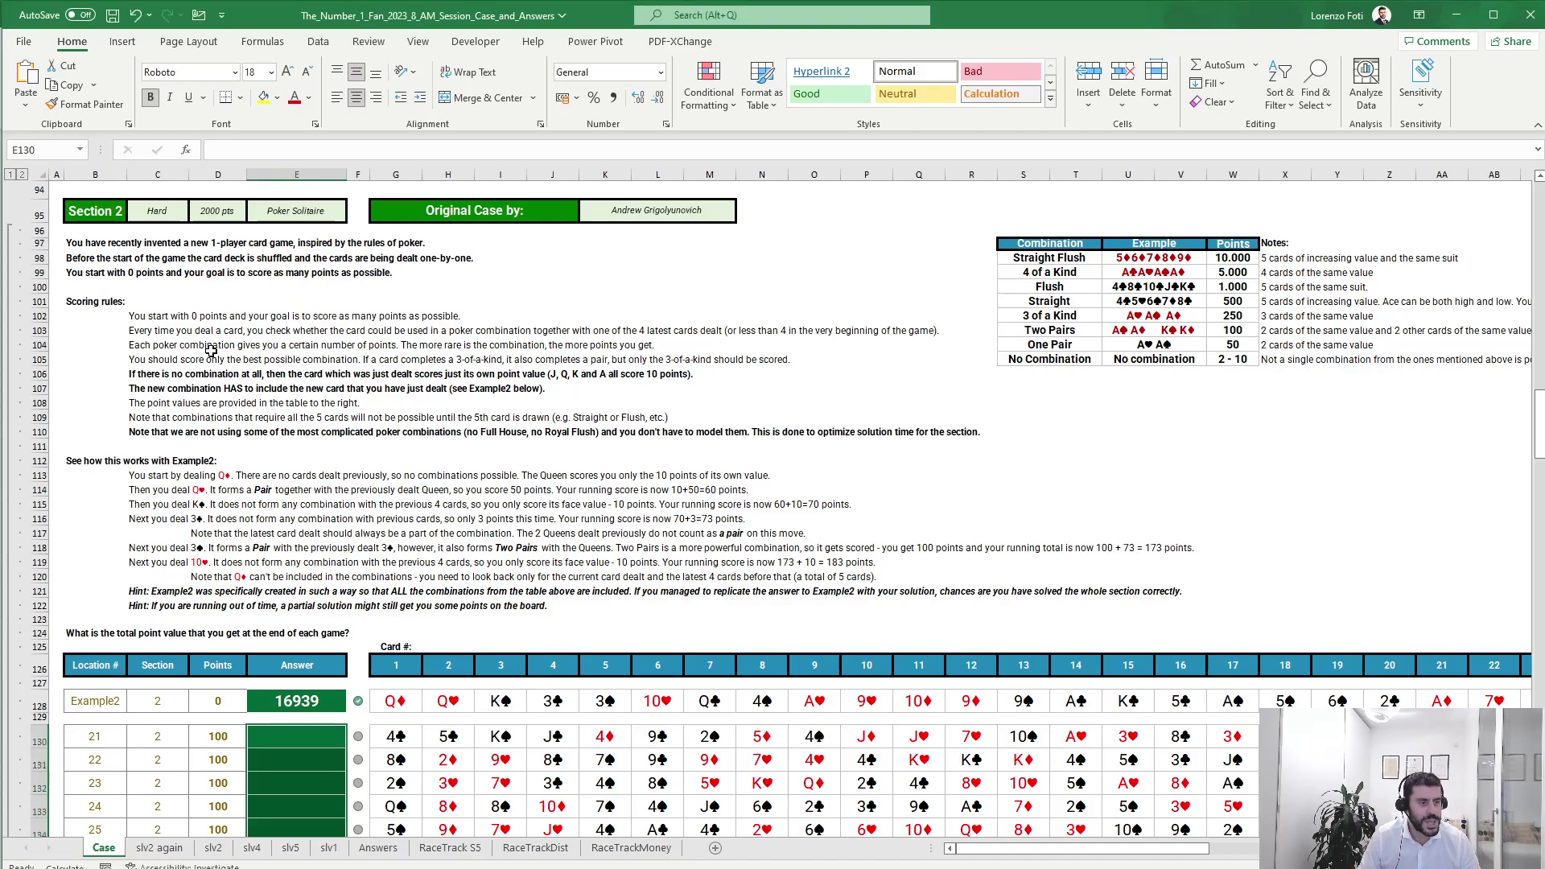
{"action": "scroll", "coordinate": [297, 378], "scroll_direction": "down", "scroll_amount": 1}
{"action": "left_click", "coordinate": [360, 464]}
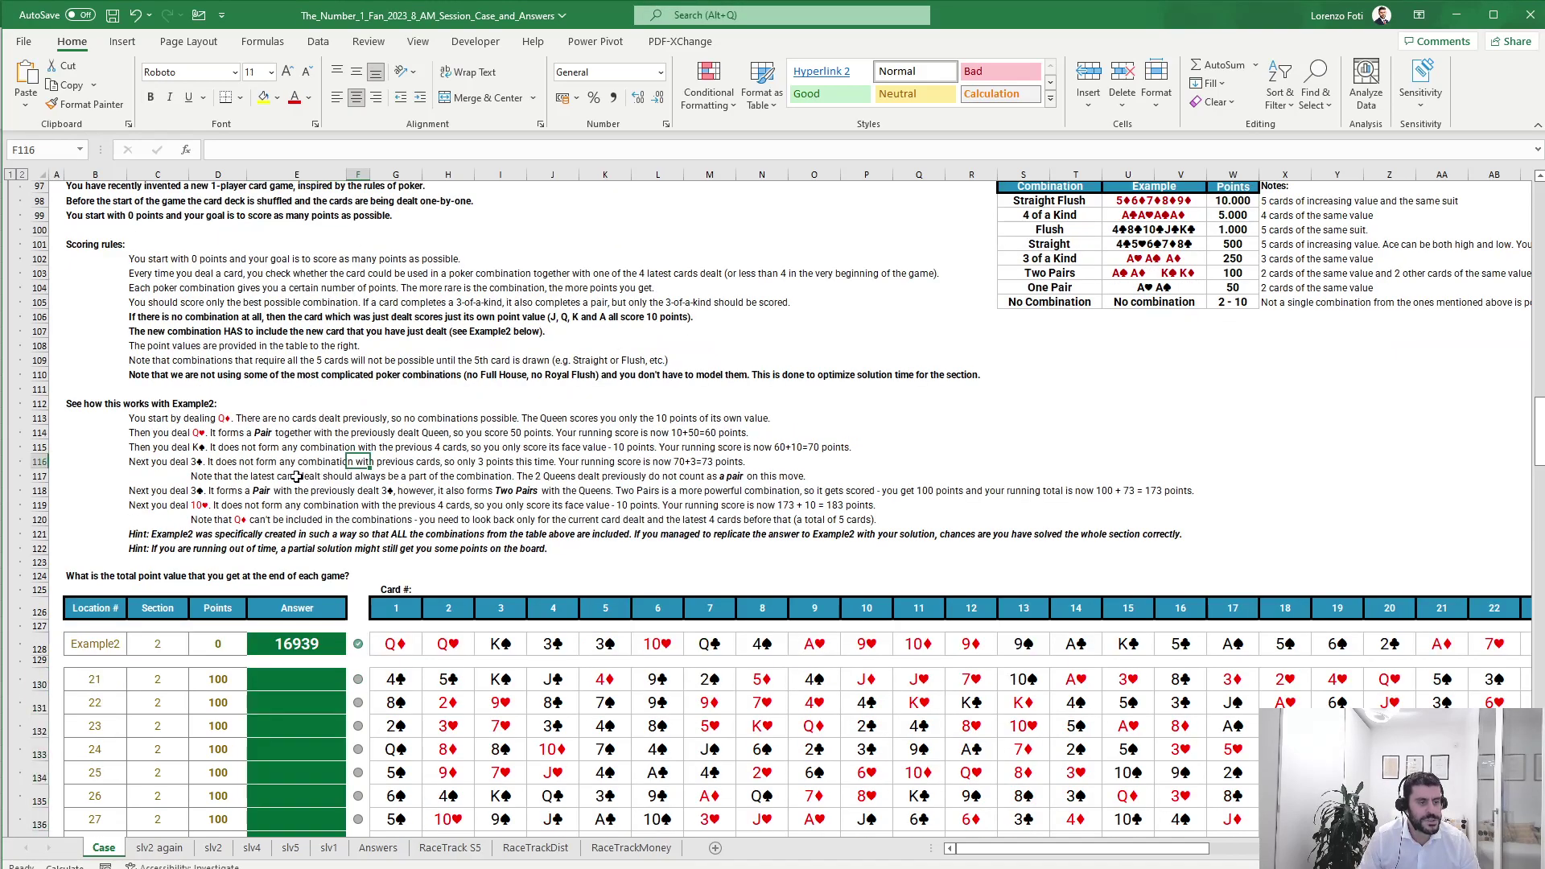
{"action": "scroll", "coordinate": [296, 477], "scroll_direction": "up", "scroll_amount": 1}
{"action": "left_click", "coordinate": [399, 701]}
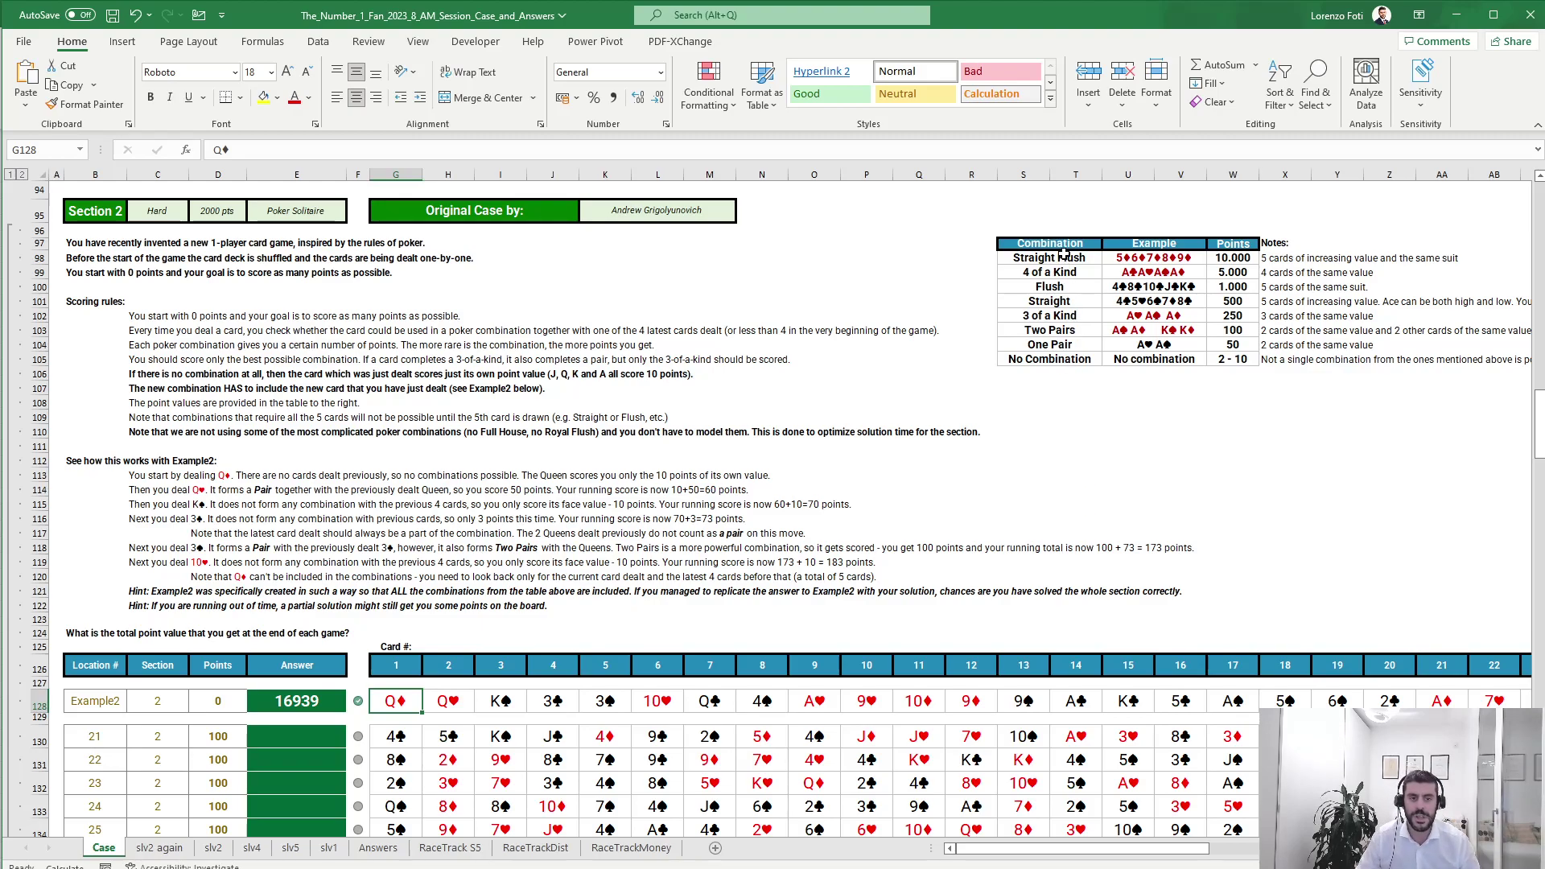
{"action": "left_click_drag", "start_coordinate": [1065, 256], "coordinate": [1062, 385]}
{"action": "left_click", "coordinate": [1070, 388]}
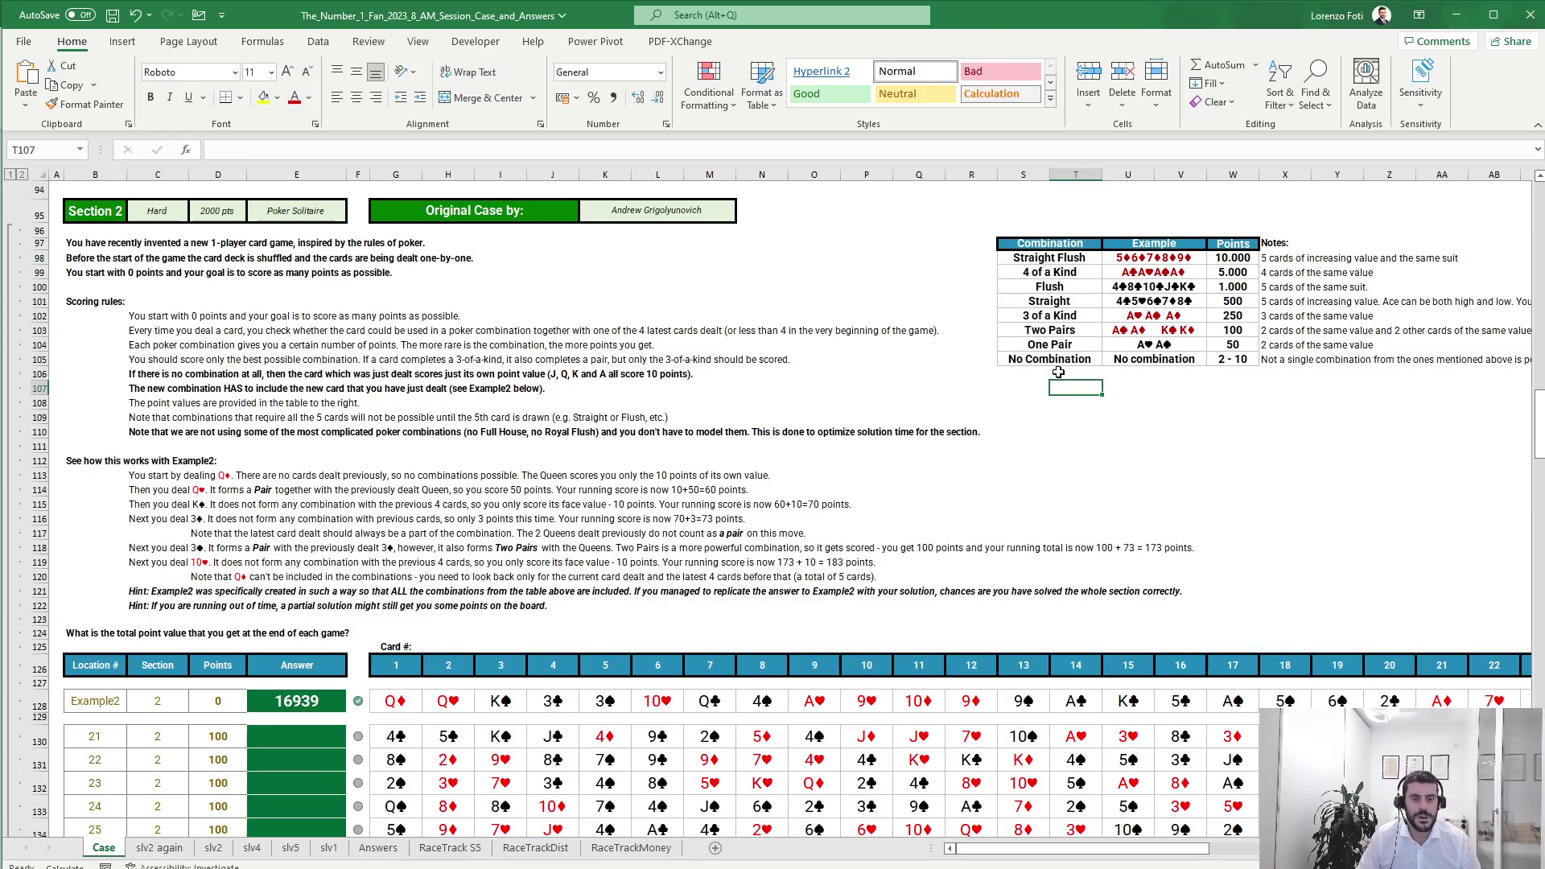
{"action": "left_click", "coordinate": [1064, 406]}
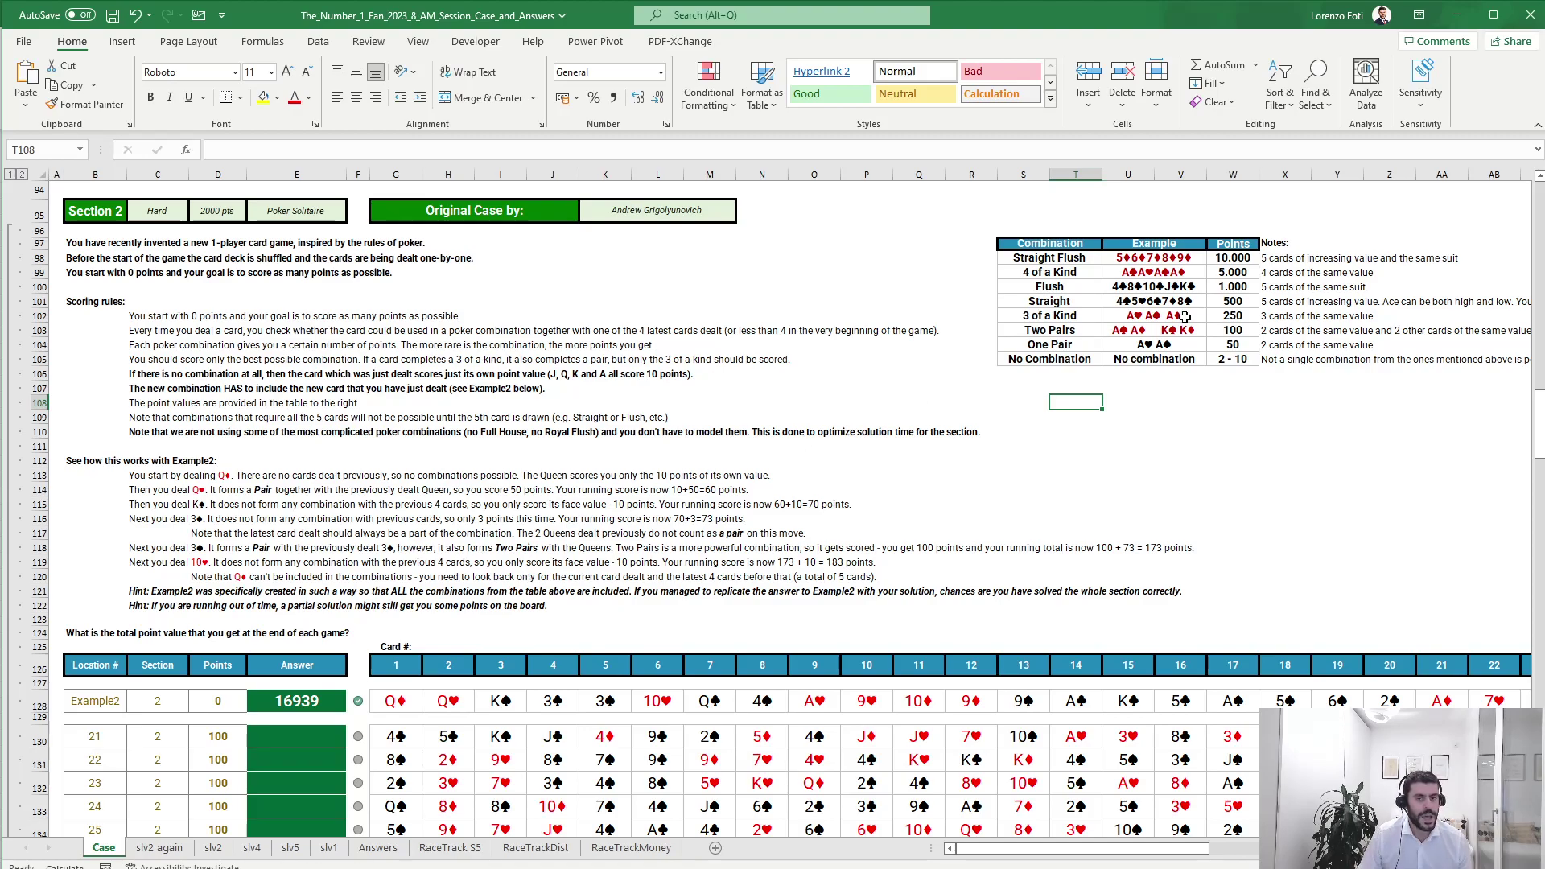
{"action": "left_click_drag", "start_coordinate": [1078, 258], "coordinate": [1071, 359]}
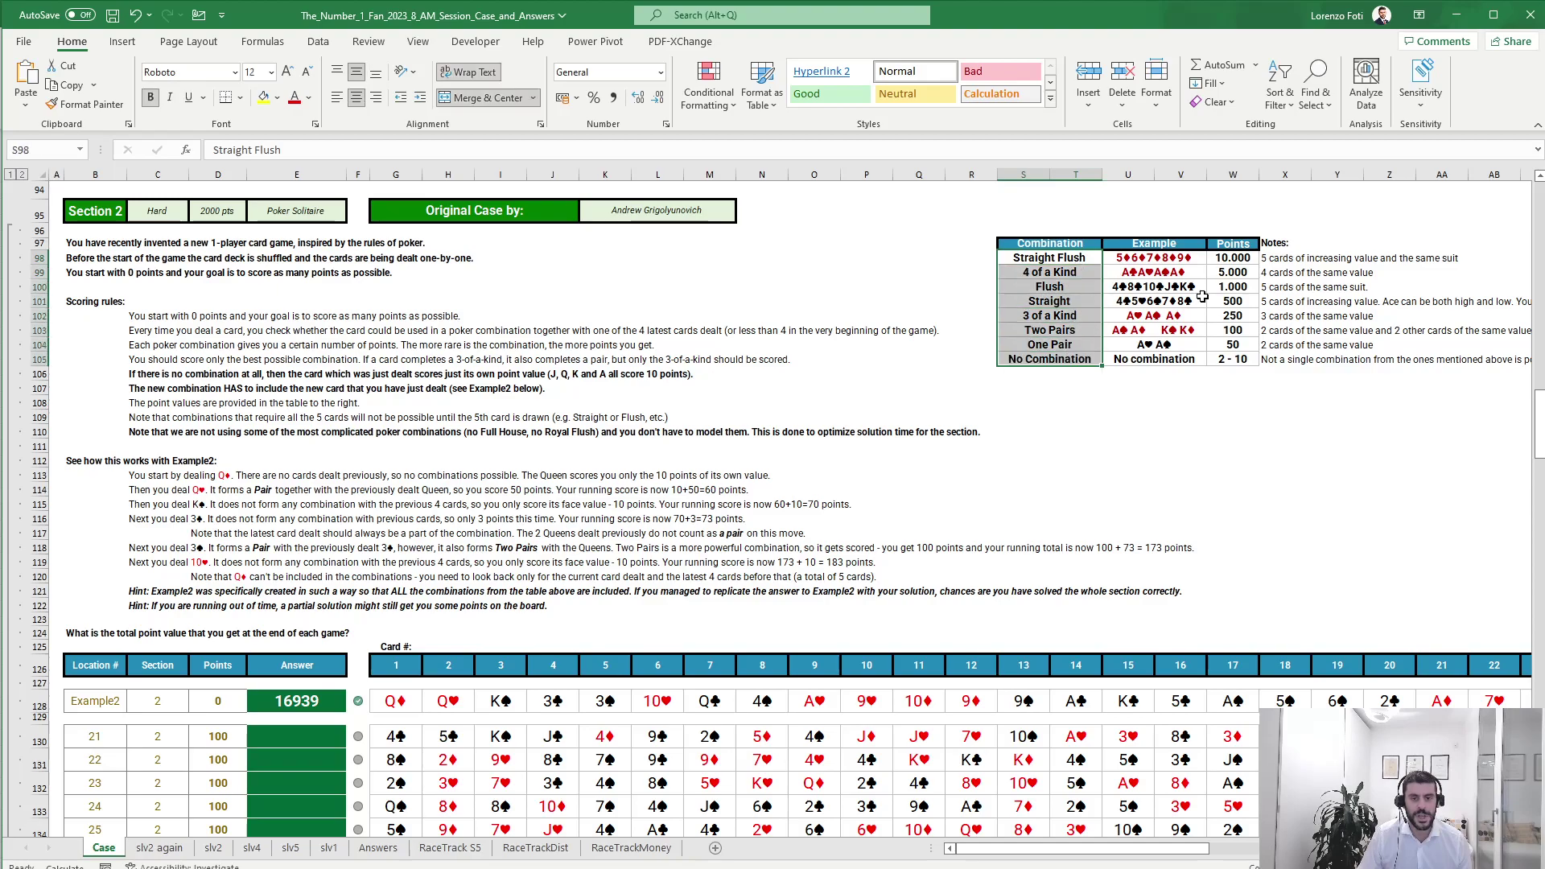
{"action": "left_click", "coordinate": [1248, 257]}
{"action": "left_click_drag", "start_coordinate": [1248, 258], "coordinate": [1240, 359]}
{"action": "left_click", "coordinate": [1075, 359]}
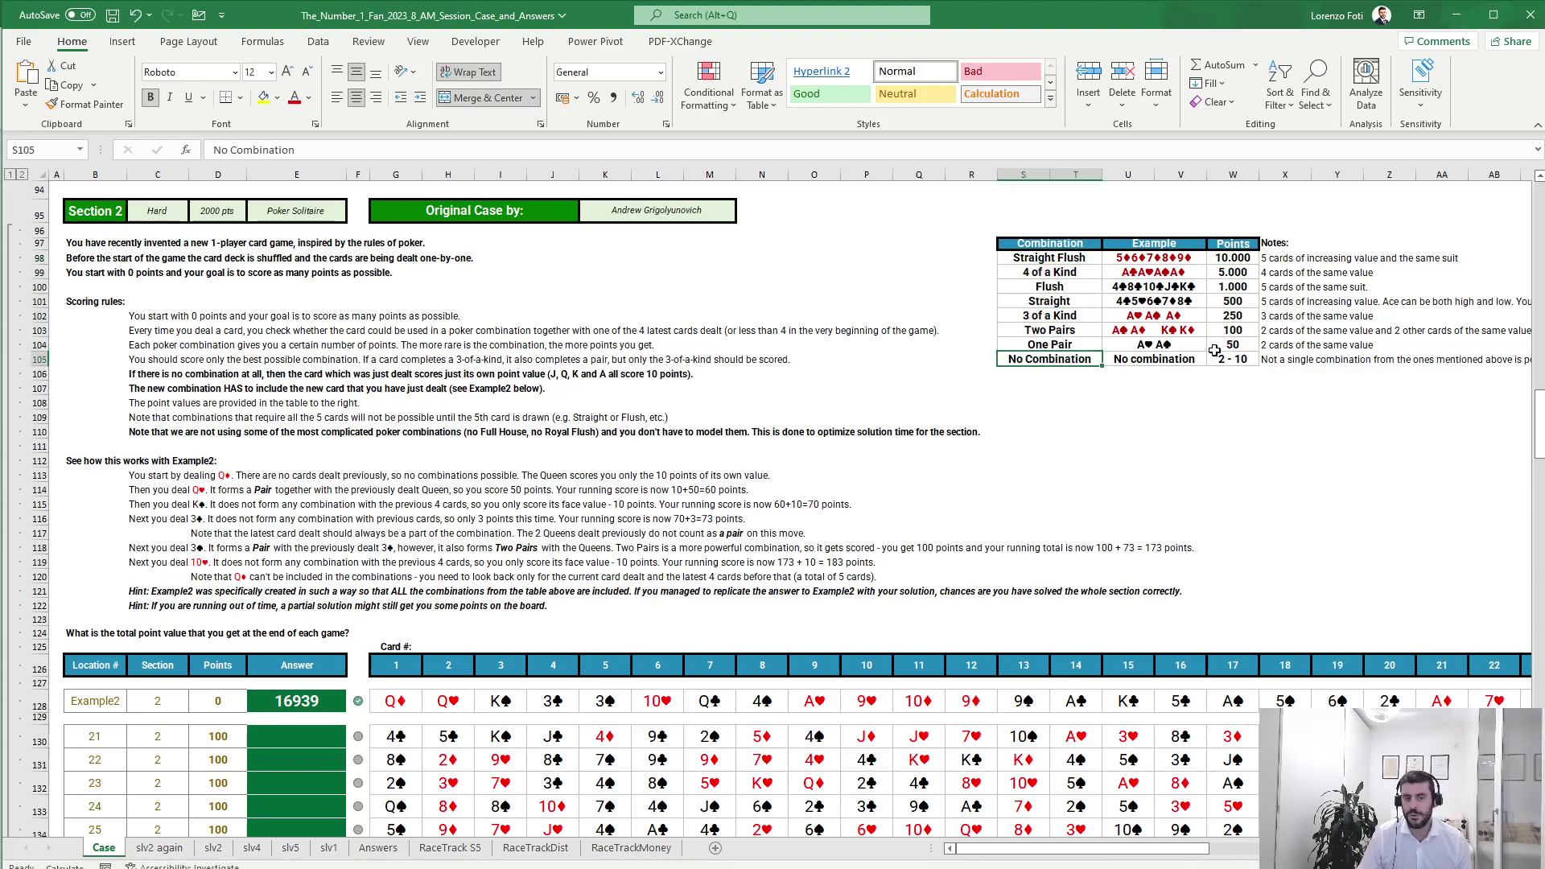
{"action": "left_click", "coordinate": [1240, 358]}
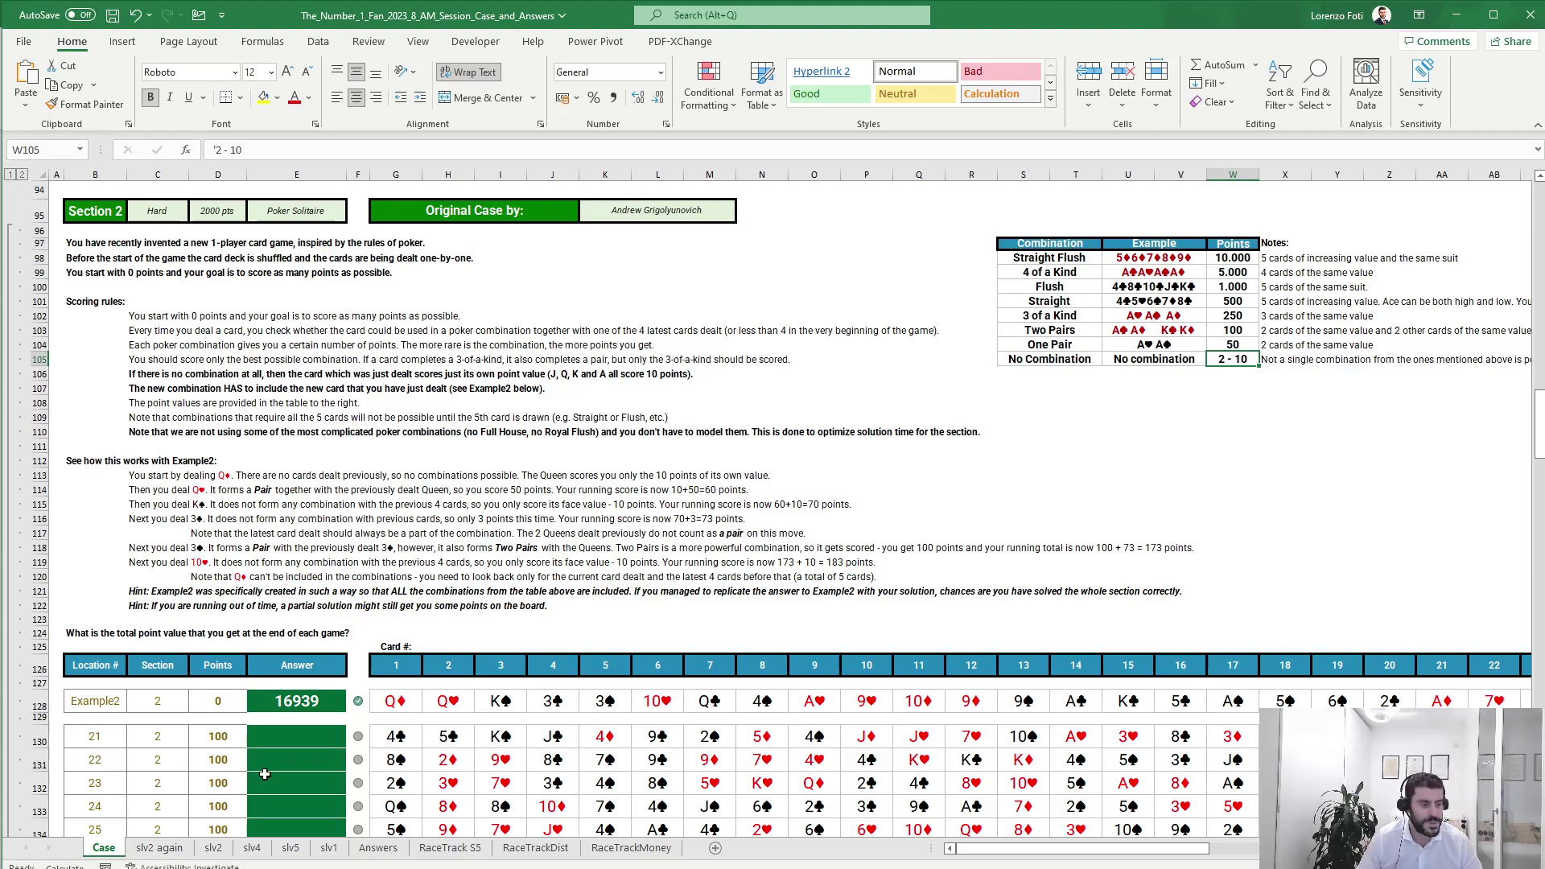
Enter the label Example2 in cell F6 of the slv2 again sheet.
{"action": "left_click", "coordinate": [157, 847]}
{"action": "left_click", "coordinate": [246, 246]}
{"action": "left_click", "coordinate": [294, 269]}
{"action": "type", "text": "Example2"}
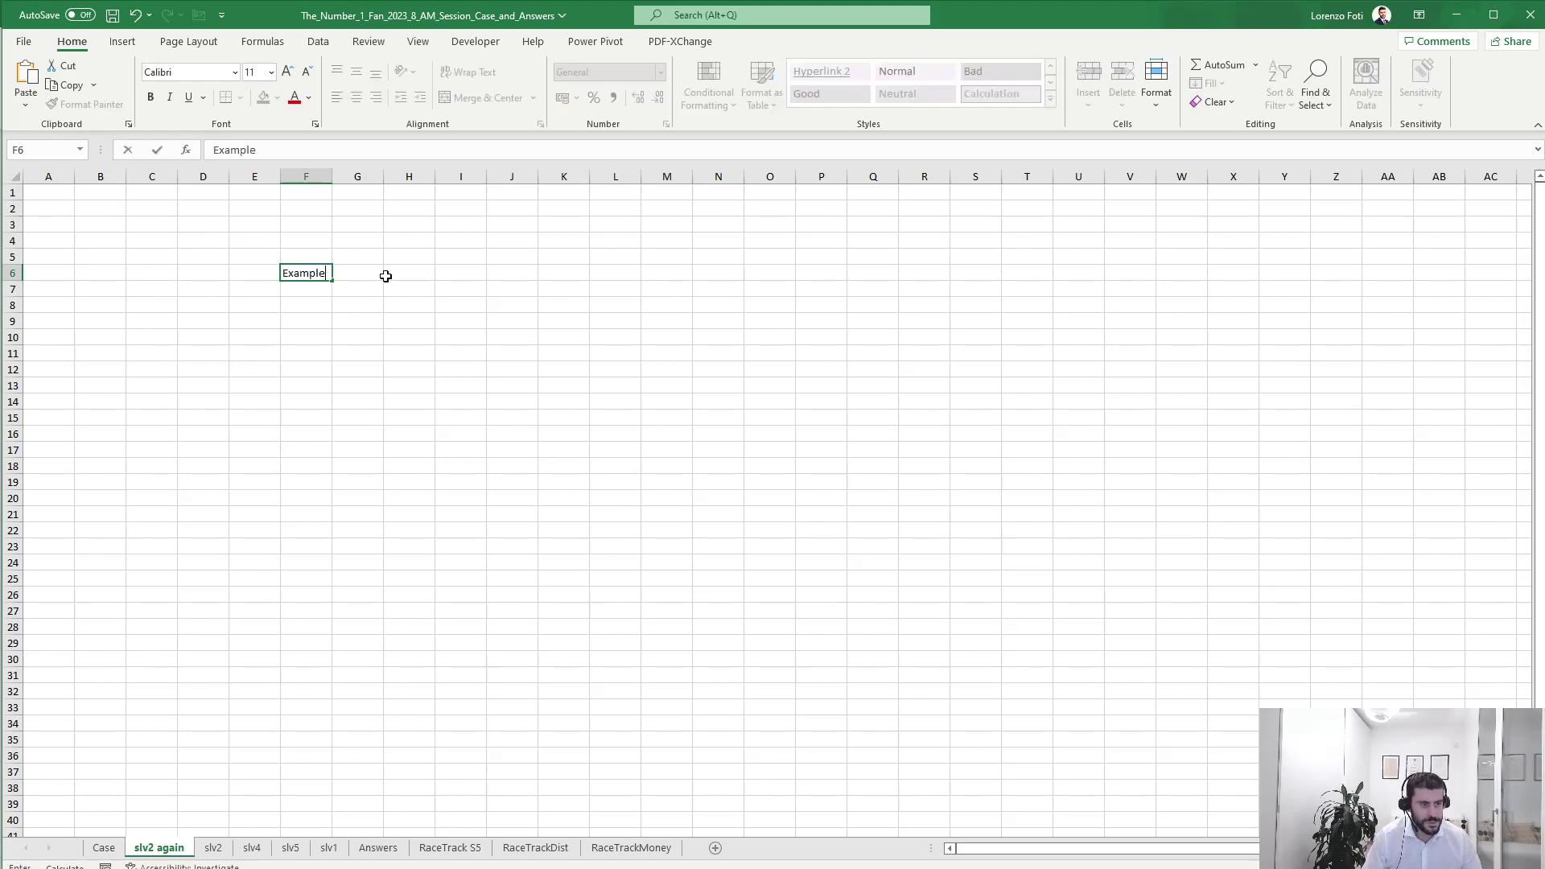
{"action": "key", "text": "Return"}
Begin an XLOOKUP formula in F8 with F6 as the lookup value and Case!B:B as the lookup array.
{"action": "key", "text": "Return"}
{"action": "type", "text": "+XLOOKUP("}
{"action": "key", "text": "Up"}
{"action": "key", "text": "Up"}
{"action": "type", "text": ";"}
{"action": "key", "text": "ctrl+Page_Up"}
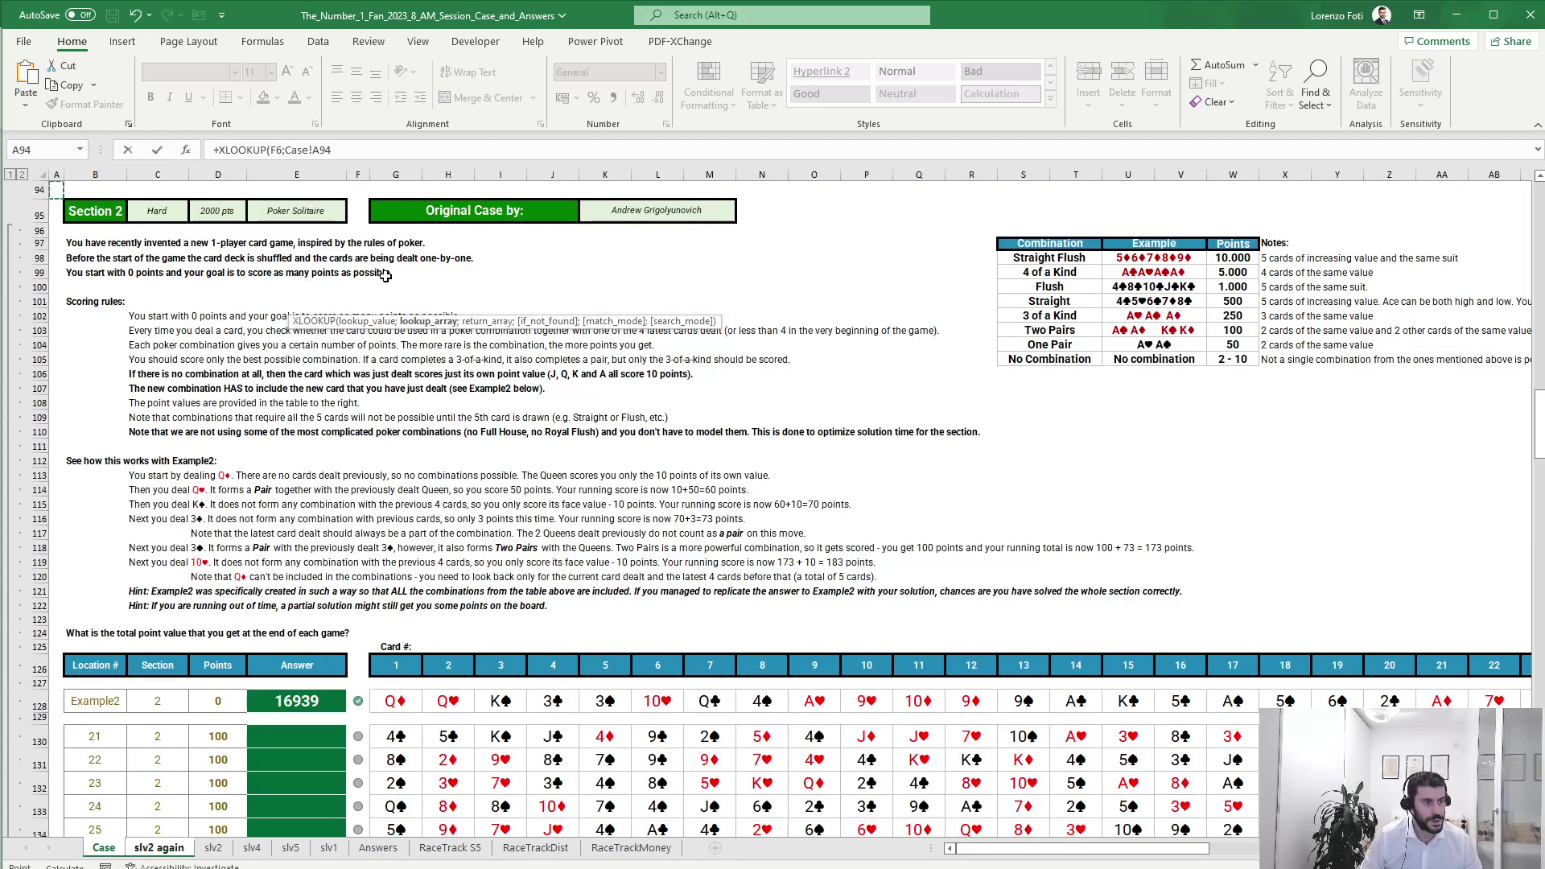
{"action": "left_click", "coordinate": [74, 174]}
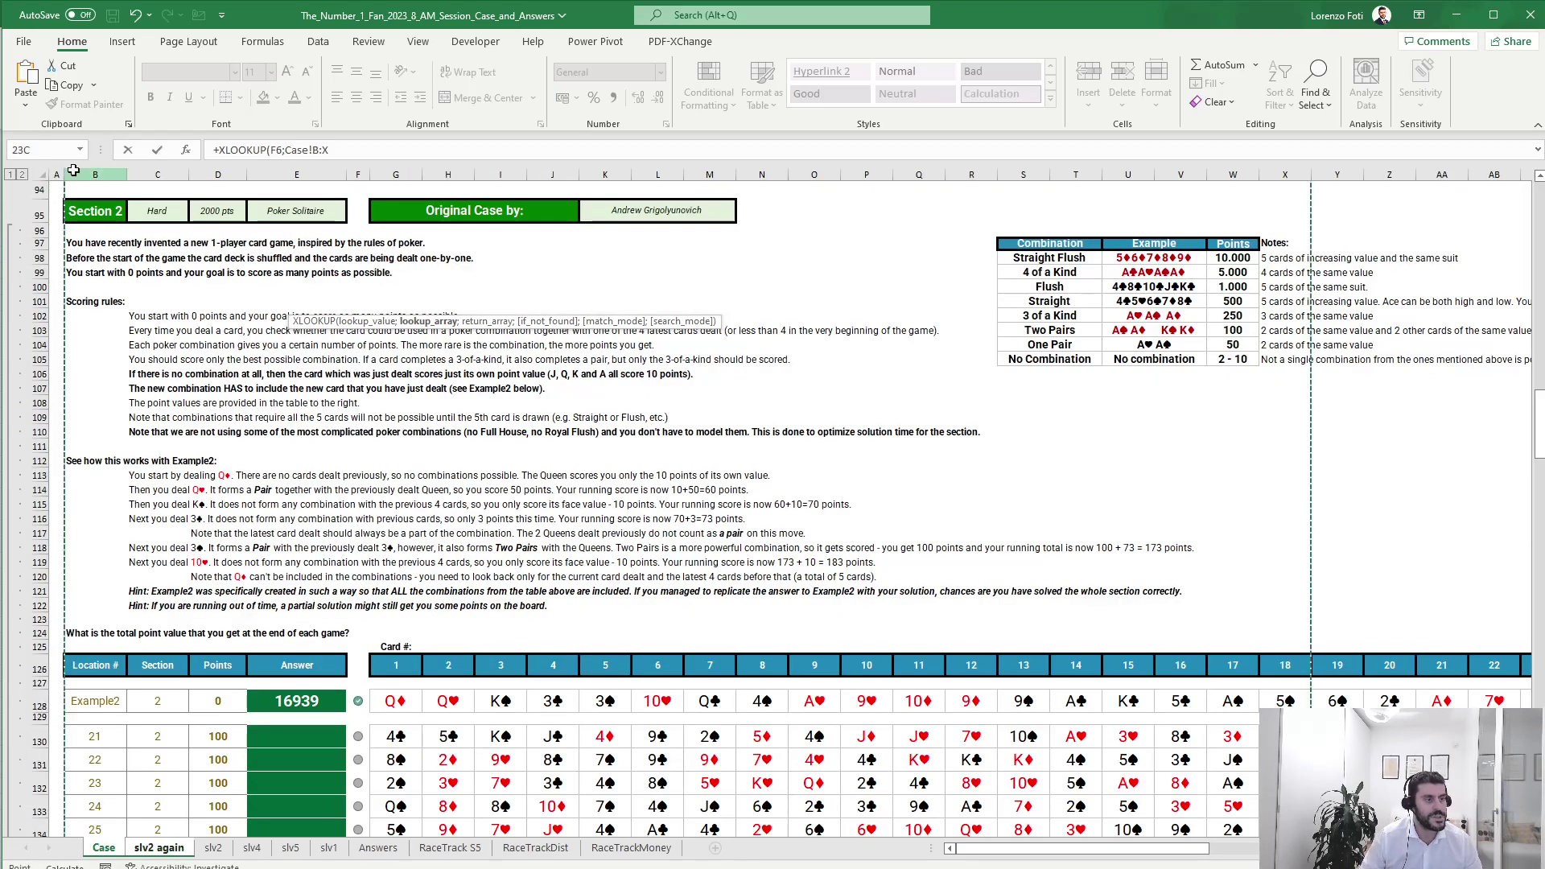
{"action": "left_click", "coordinate": [347, 147]}
{"action": "key", "text": "BackSpace"}
{"action": "type", "text": "X"}
{"action": "key", "text": "BackSpace"}
{"action": "type", "text": "b;"}
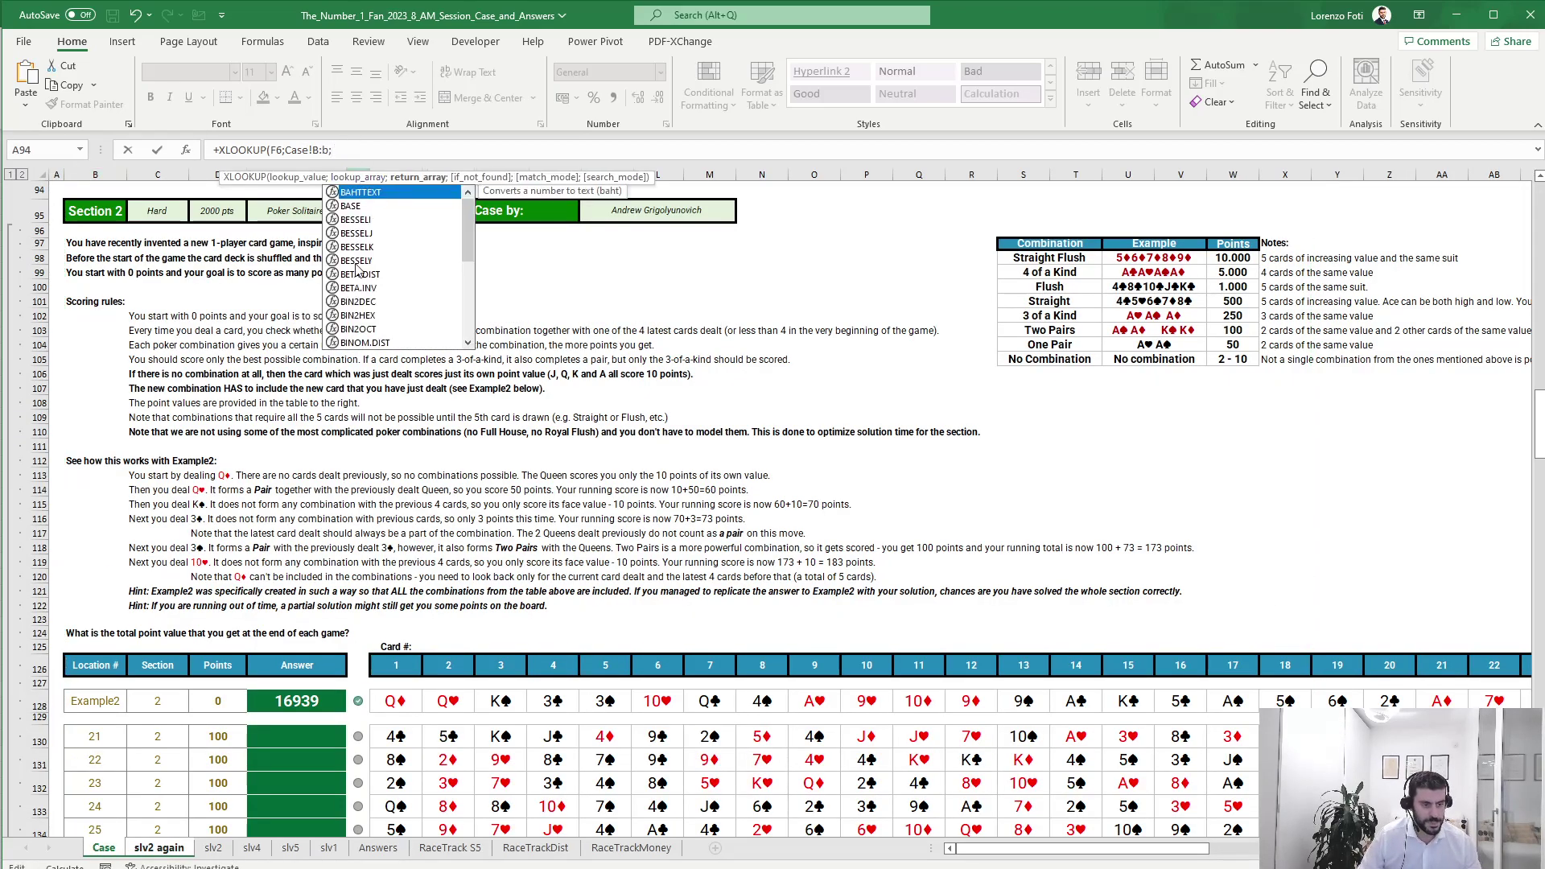
Complete the XLOOKUP in F8 with the whole columns Case!G:BH as the return array.
{"action": "left_click", "coordinate": [395, 699]}
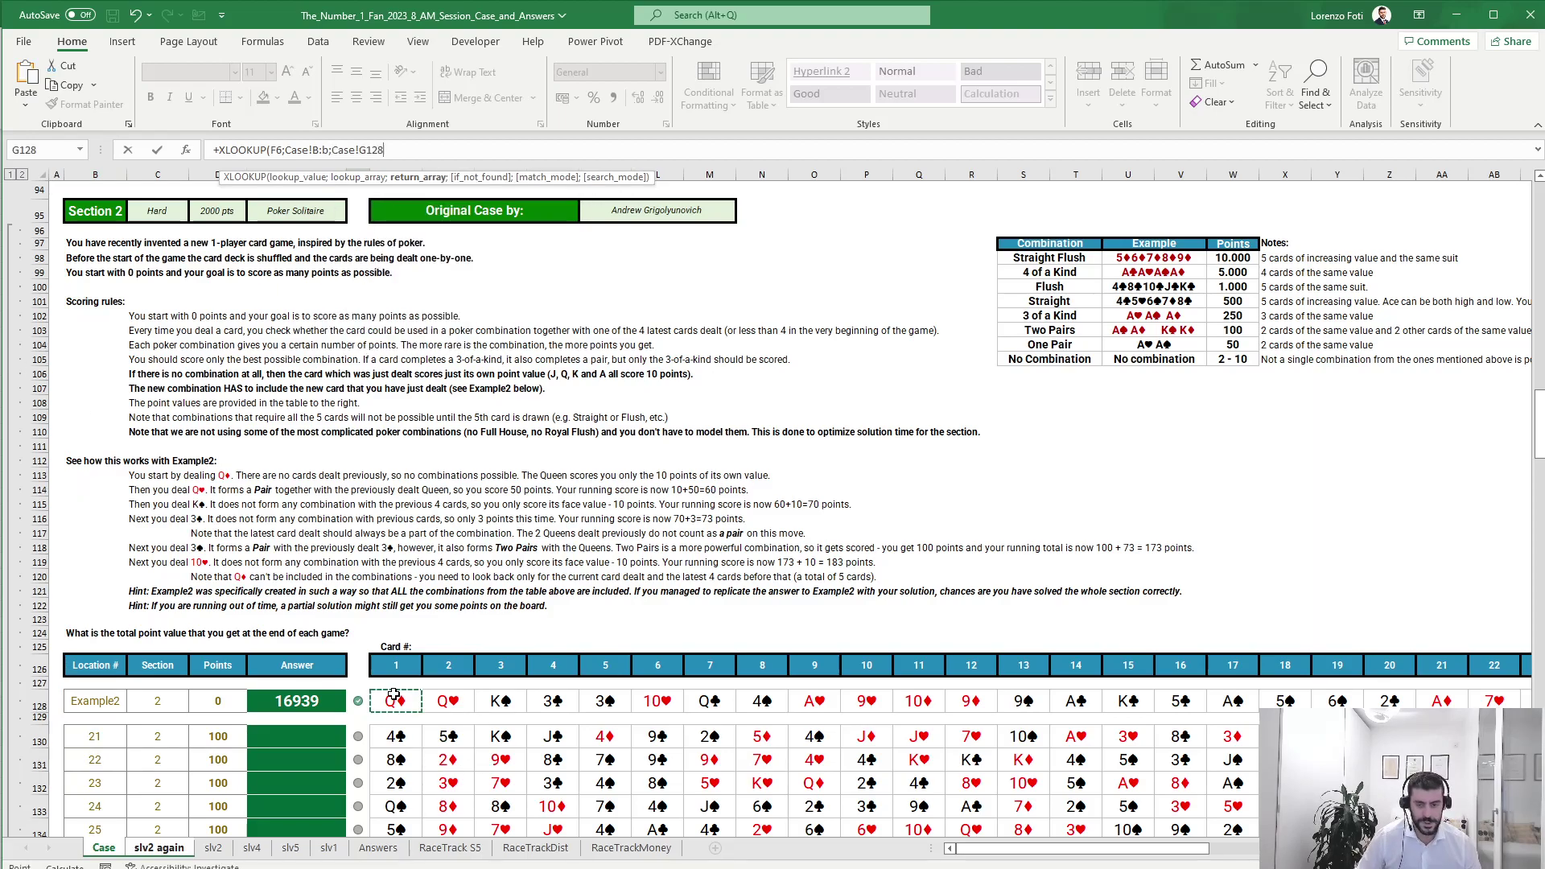
{"action": "key", "text": "ctrl+shift+Right"}
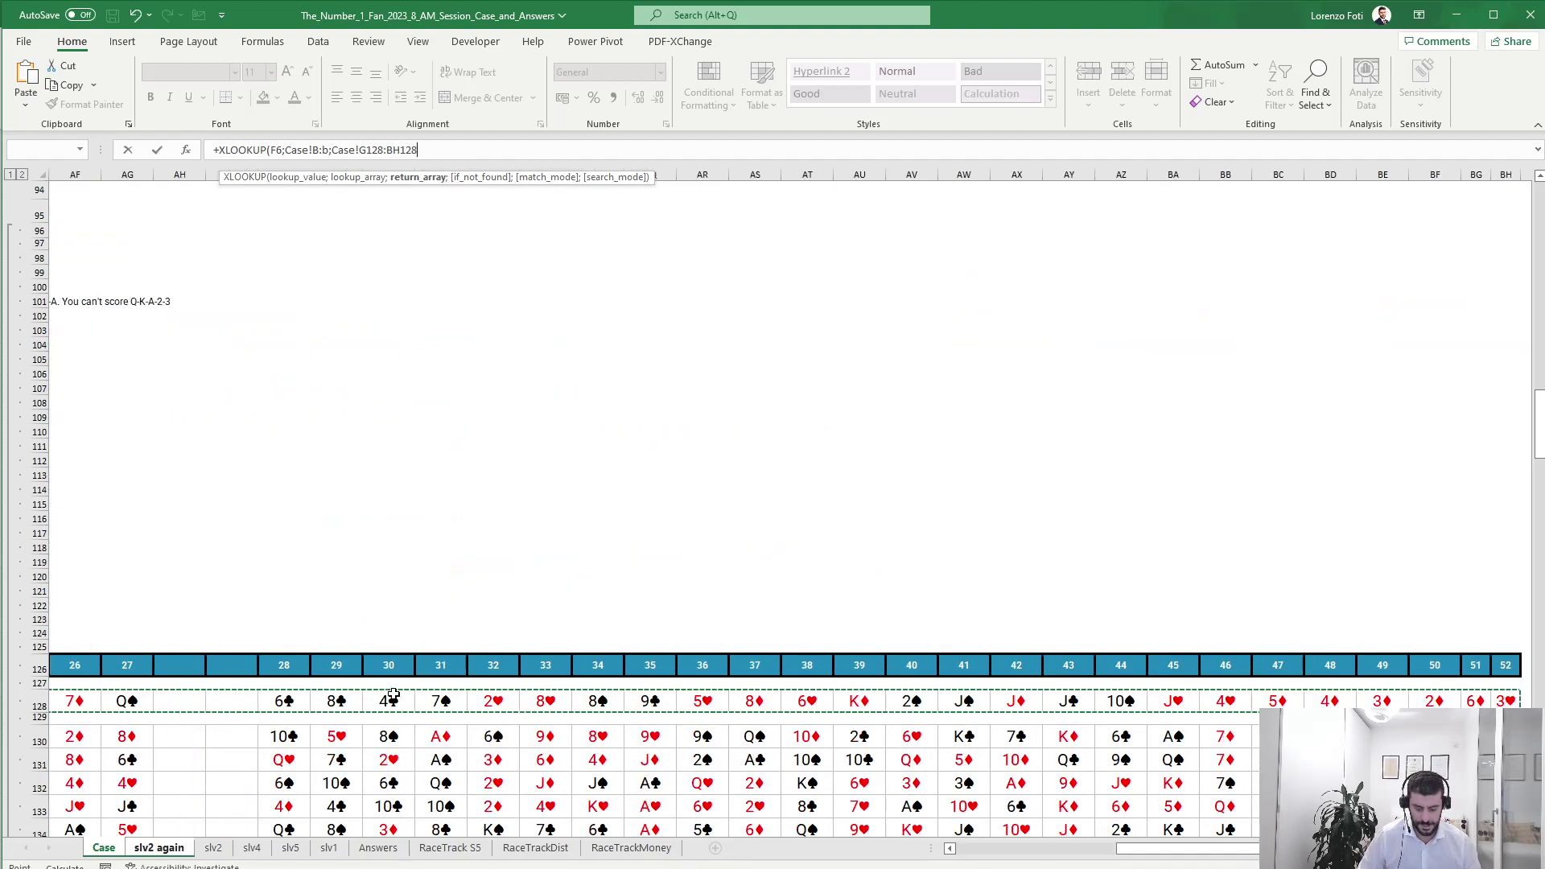
{"action": "key", "text": "BackSpace"}
{"action": "key", "text": "BackSpace"}
{"action": "key", "text": "BackSpace"}
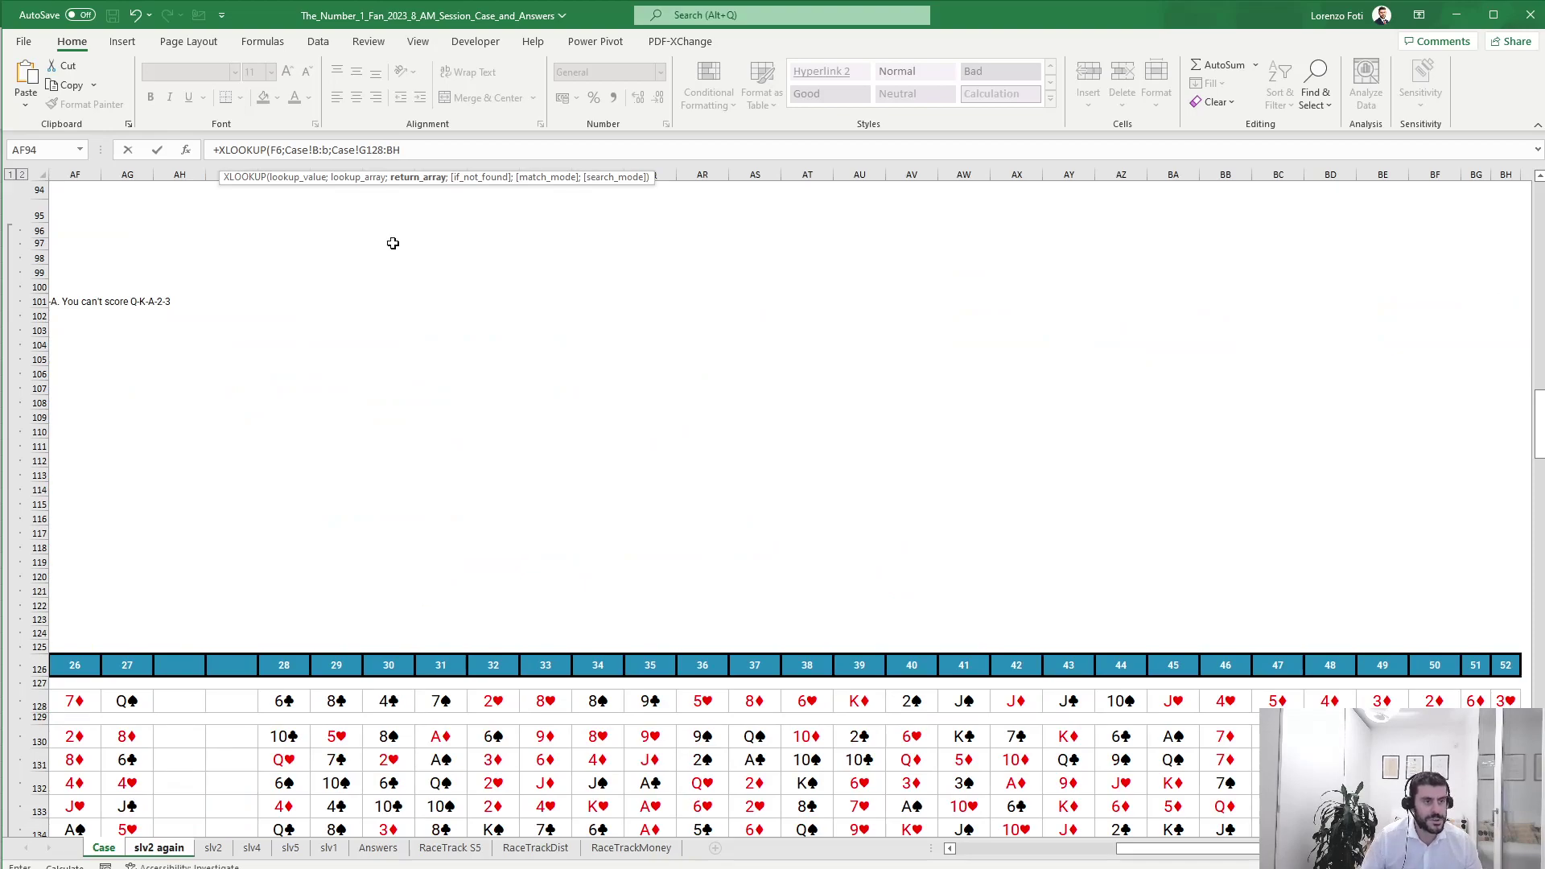
{"action": "left_click", "coordinate": [378, 150]}
{"action": "key", "text": "BackSpace"}
{"action": "key", "text": "BackSpace"}
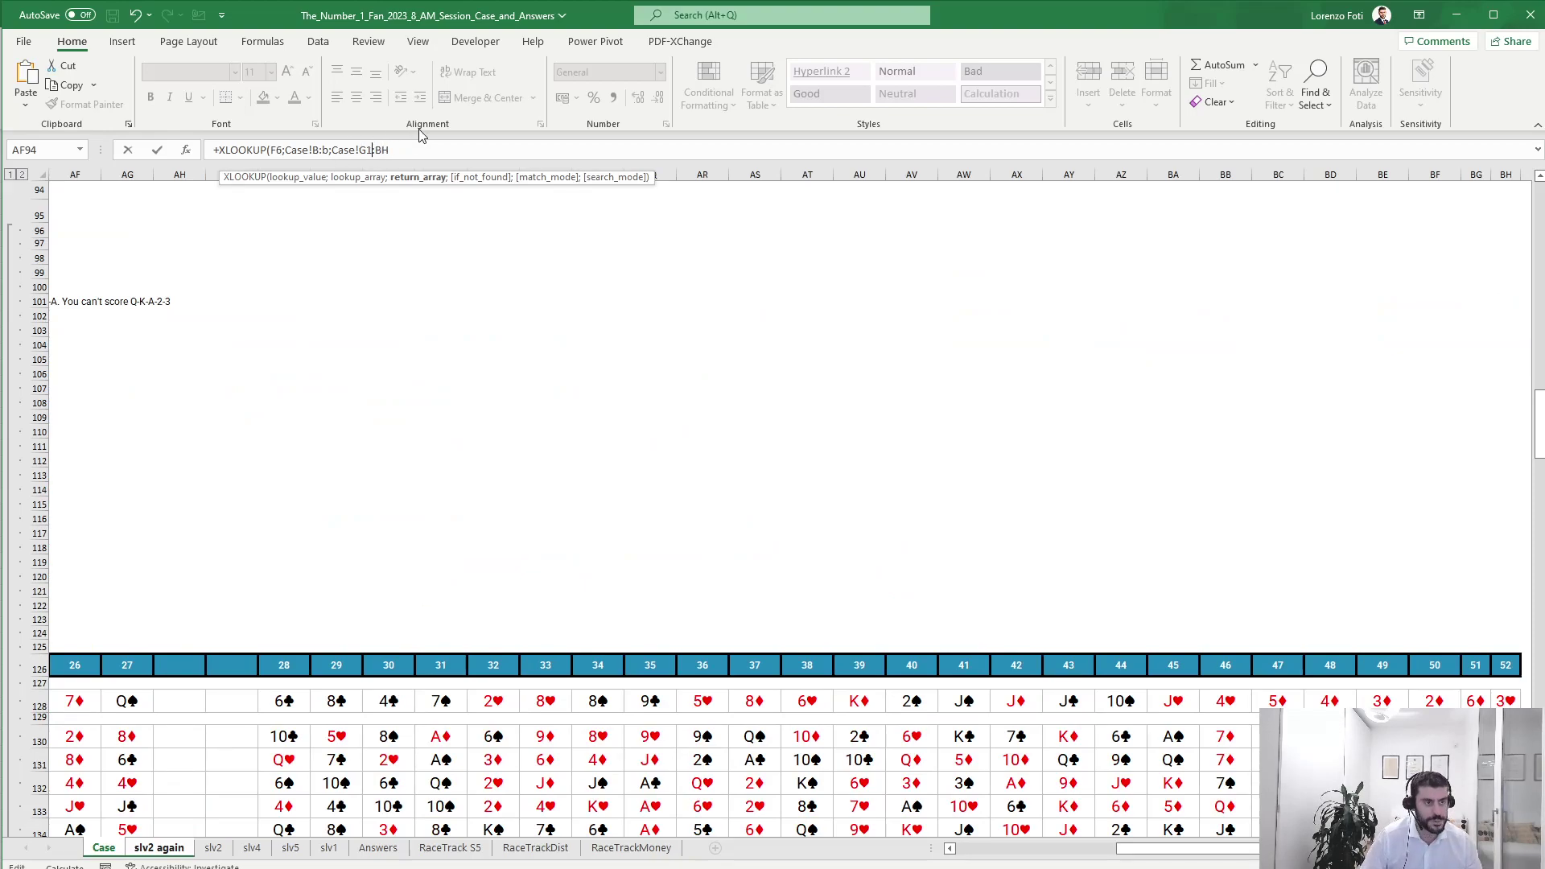
{"action": "key", "text": "BackSpace"}
{"action": "key", "text": "Return"}
Convert the card row into a column with =TRANSPOSE(F8#) in F13.
{"action": "left_click", "coordinate": [307, 413]}
{"action": "left_click", "coordinate": [305, 388]}
{"action": "type", "text": "+"}
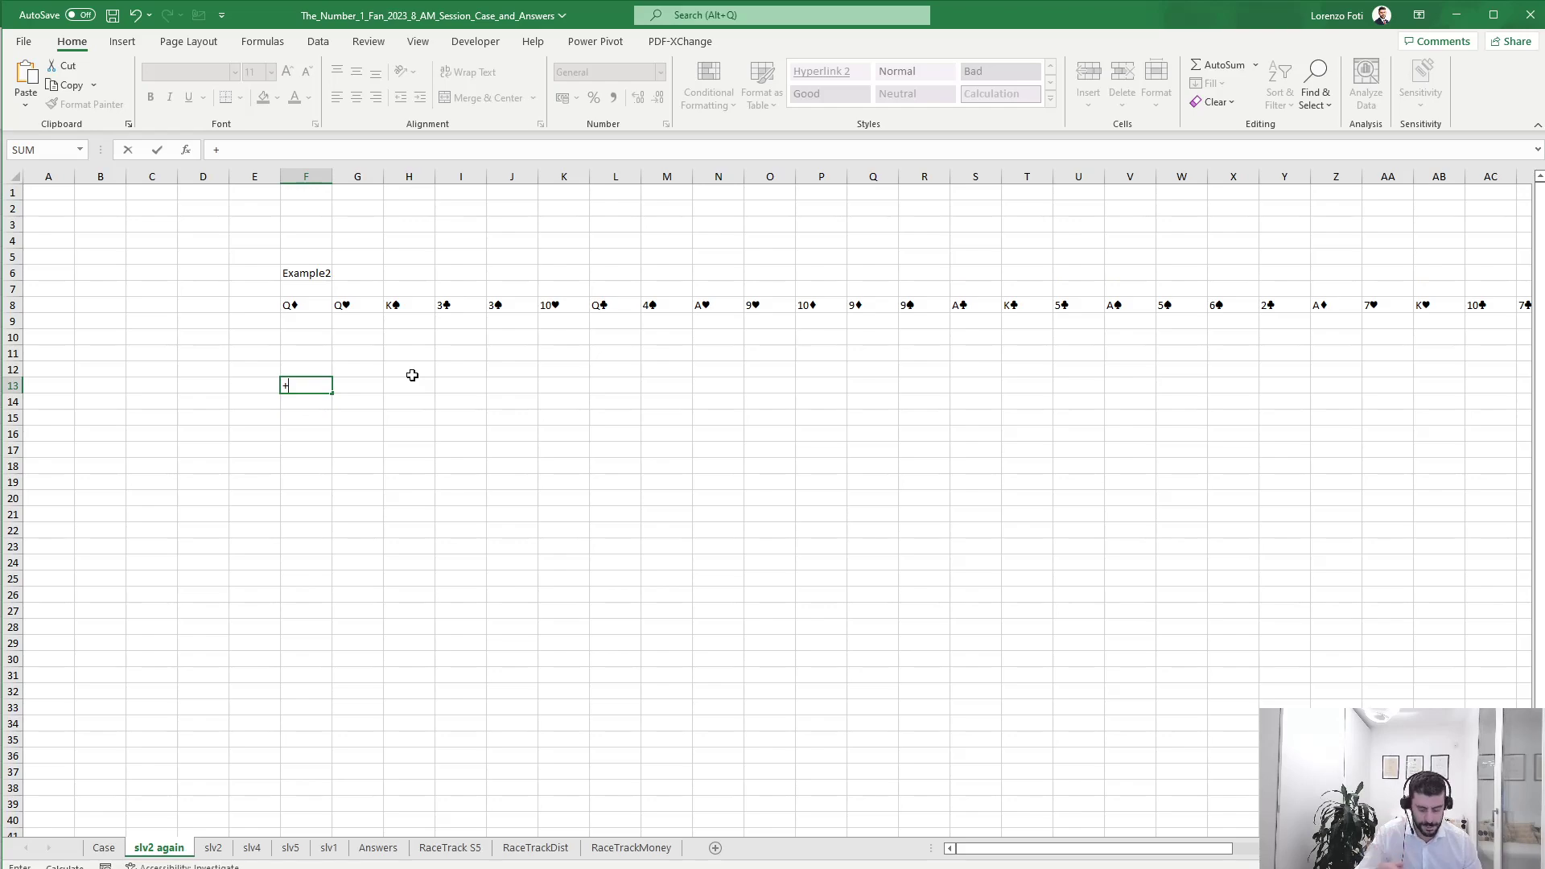
{"action": "type", "text": "tr"}
{"action": "key", "text": "Tab"}
{"action": "key", "text": "Up"}
{"action": "key", "text": "Up"}
{"action": "key", "text": "Up"}
{"action": "key", "text": "Up"}
{"action": "key", "text": "Up"}
{"action": "key", "text": "ctrl+shift+Right"}
{"action": "type", "text": ")"}
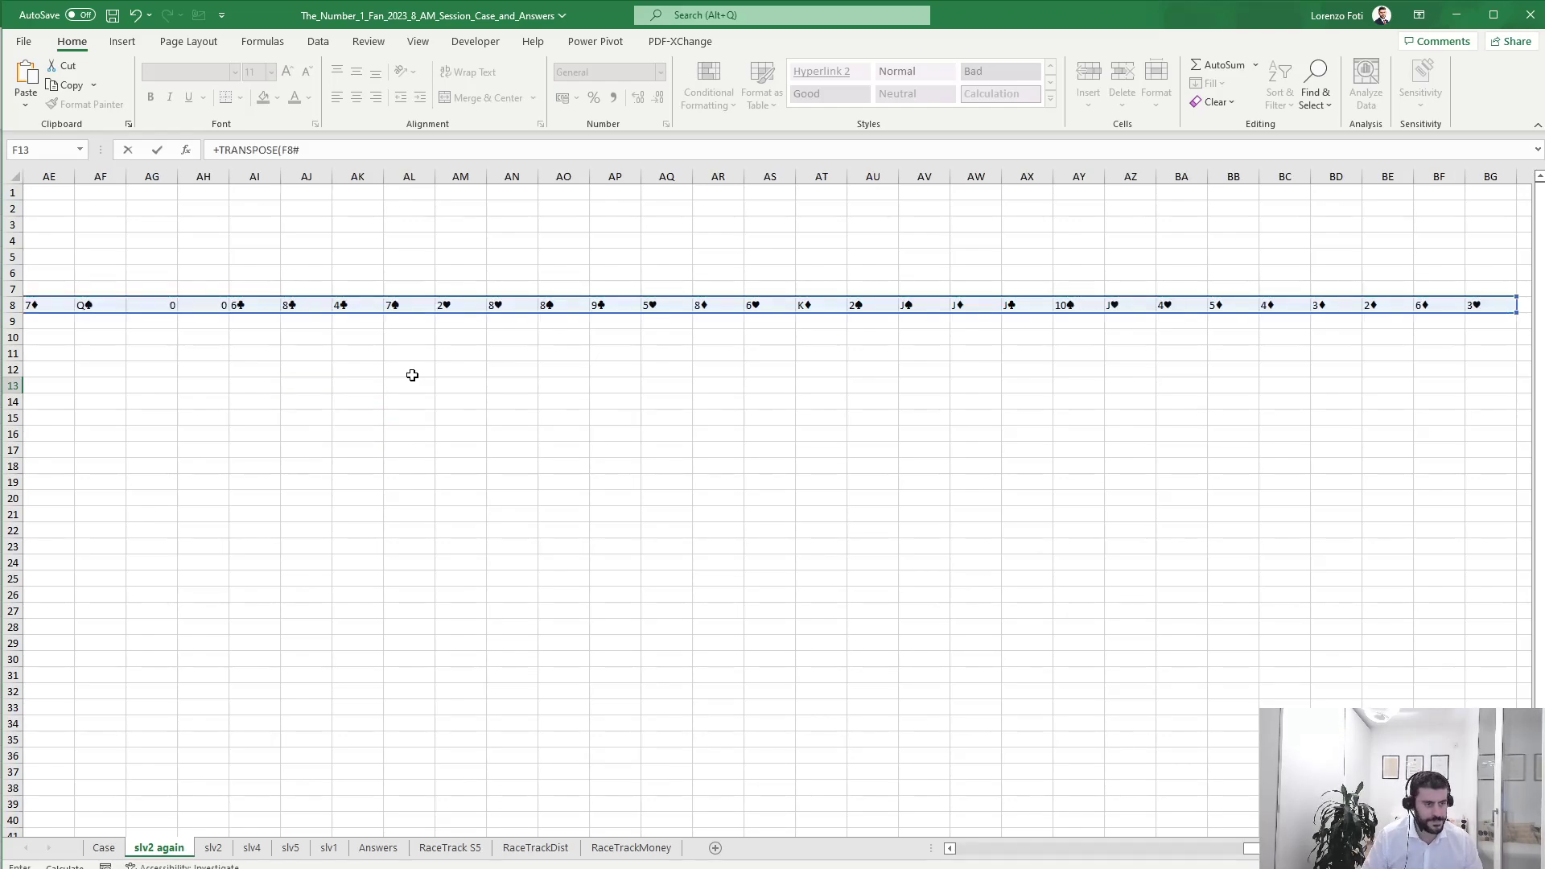
{"action": "key", "text": "Return"}
{"action": "key", "text": "Up"}
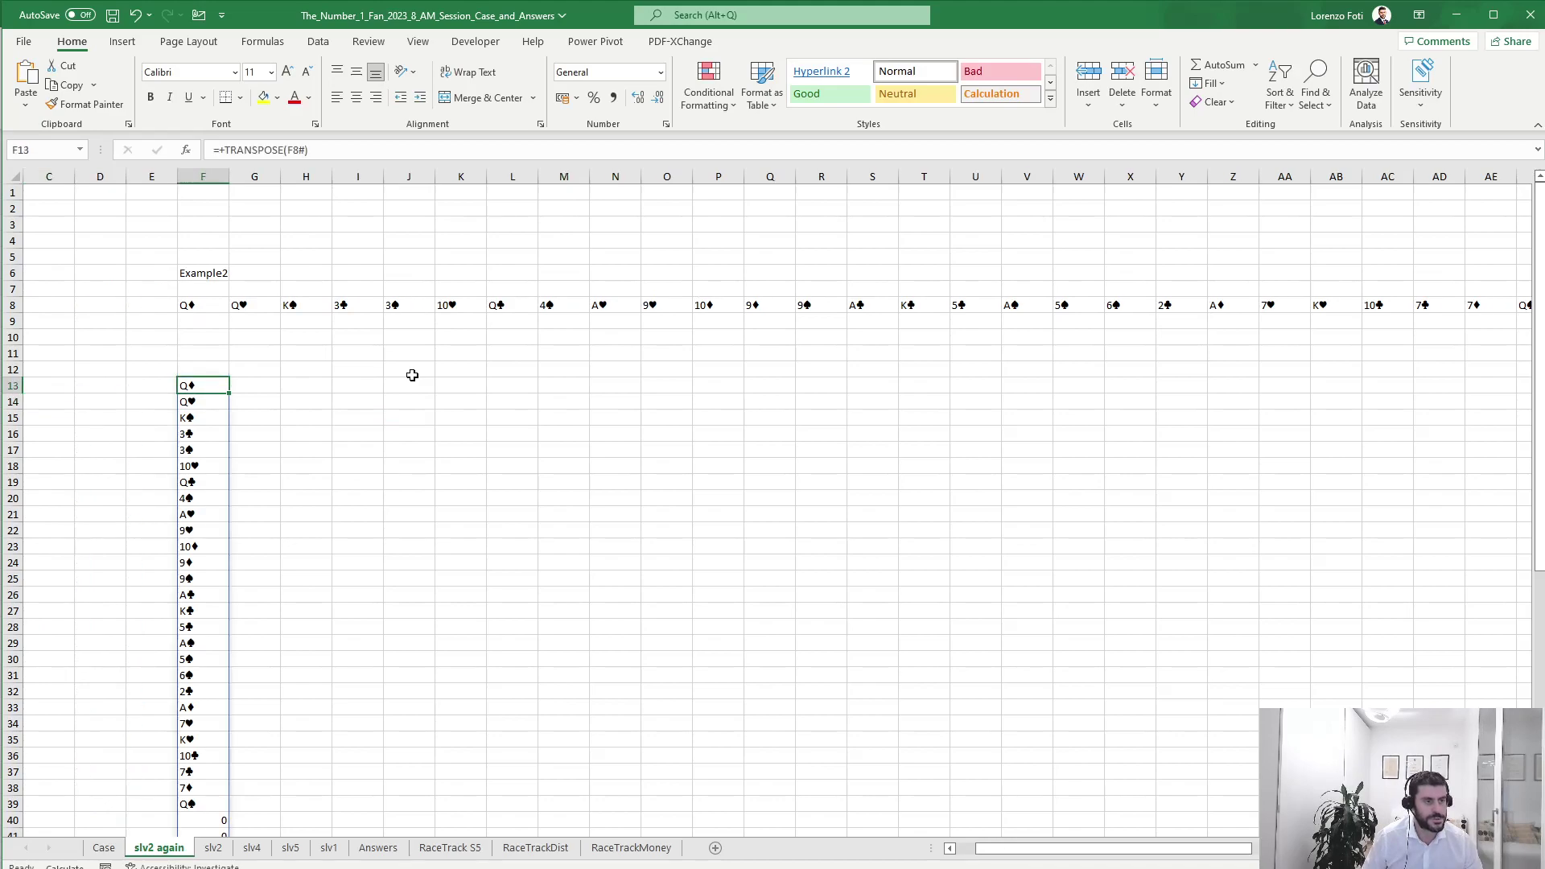
Try to drop the blanks from the card column by changing the F13 formula to =TOCOL(F8#;1).
{"action": "double_click", "coordinate": [247, 156]}
{"action": "type", "text": "TOCOL"}
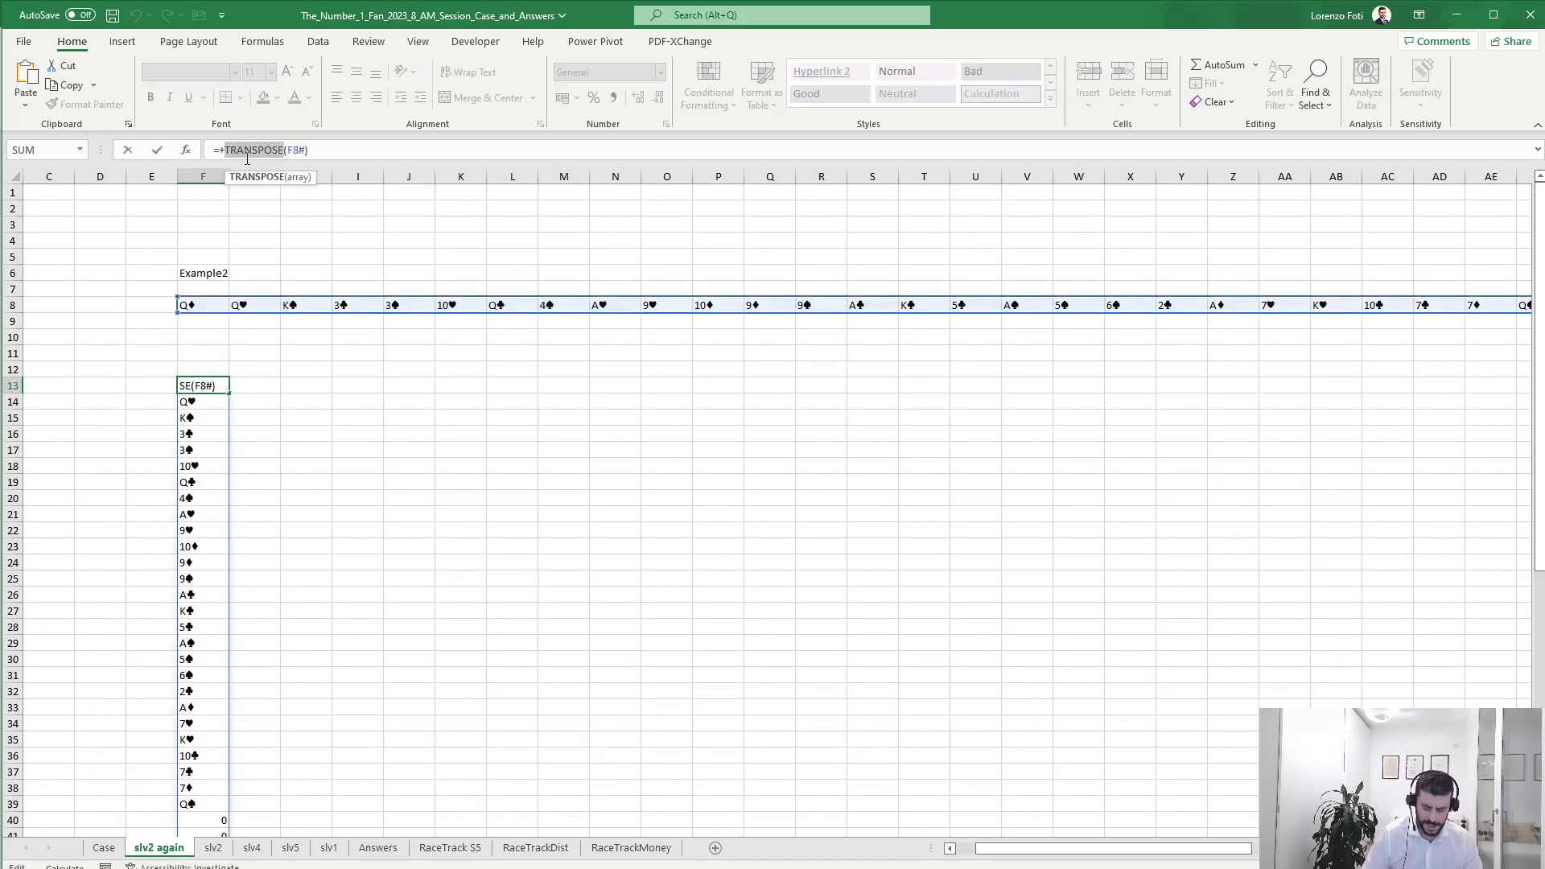
{"action": "key", "text": "End"}
{"action": "key", "text": "BackSpace"}
{"action": "type", "text": ";"}
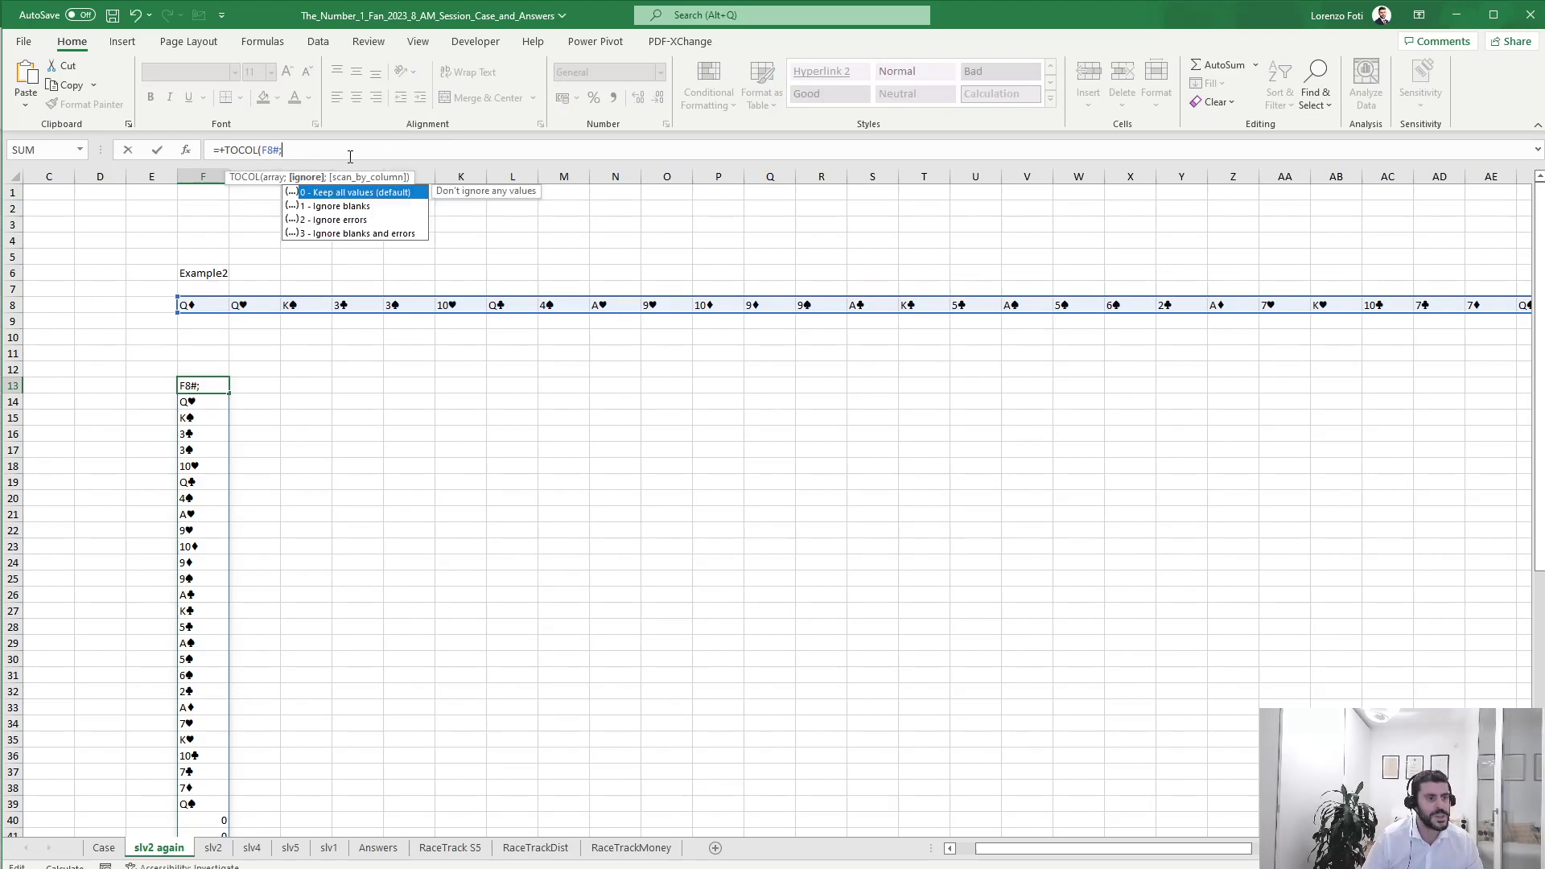
{"action": "type", "text": "1)"}
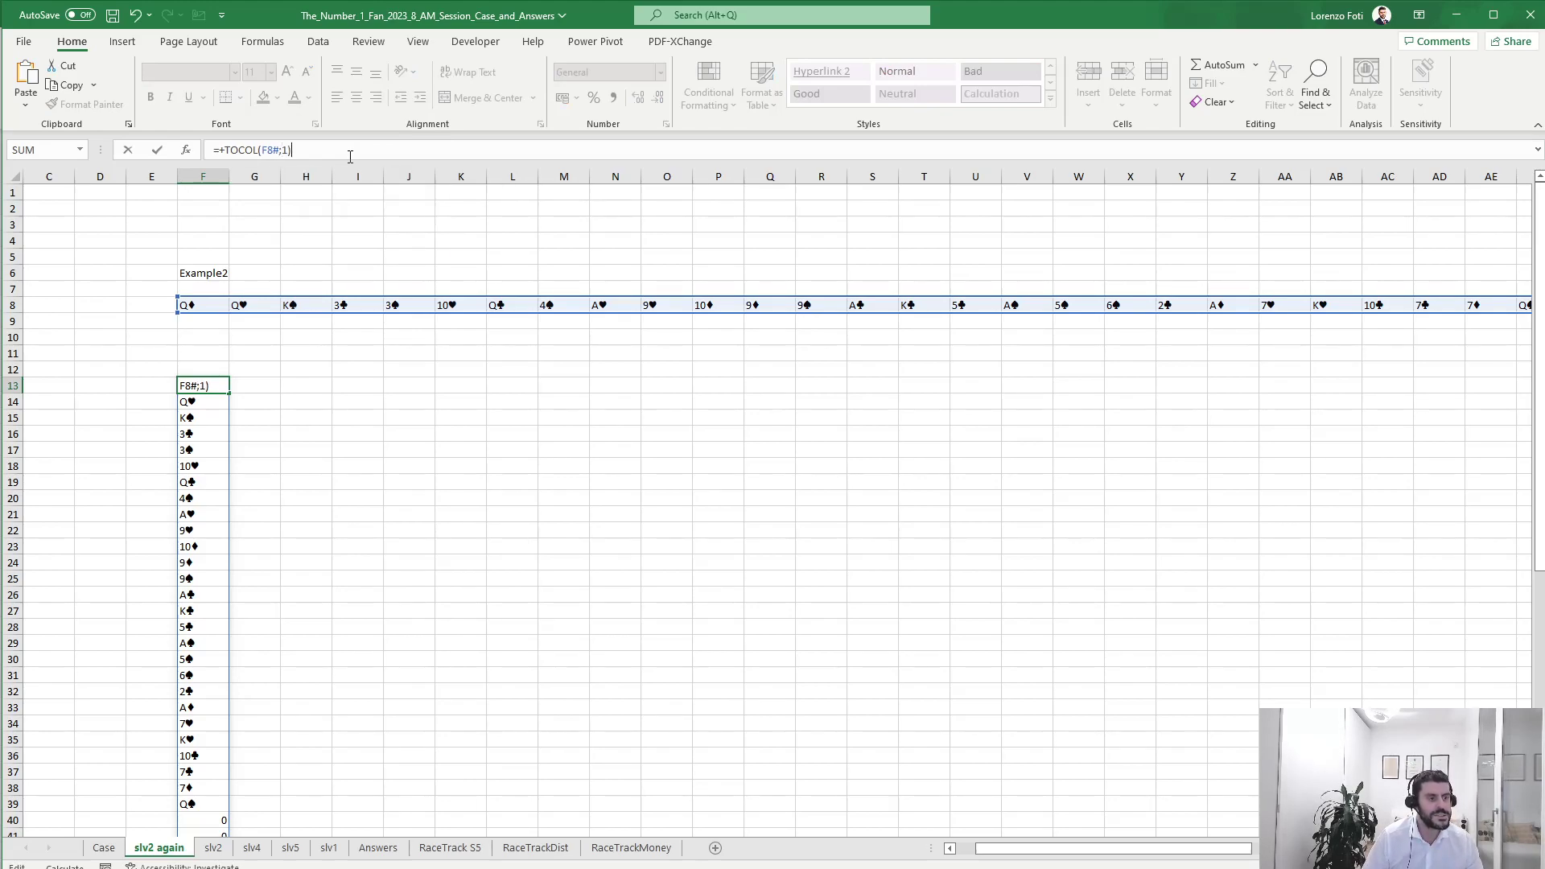
{"action": "key", "text": "Return"}
{"action": "key", "text": "Up"}
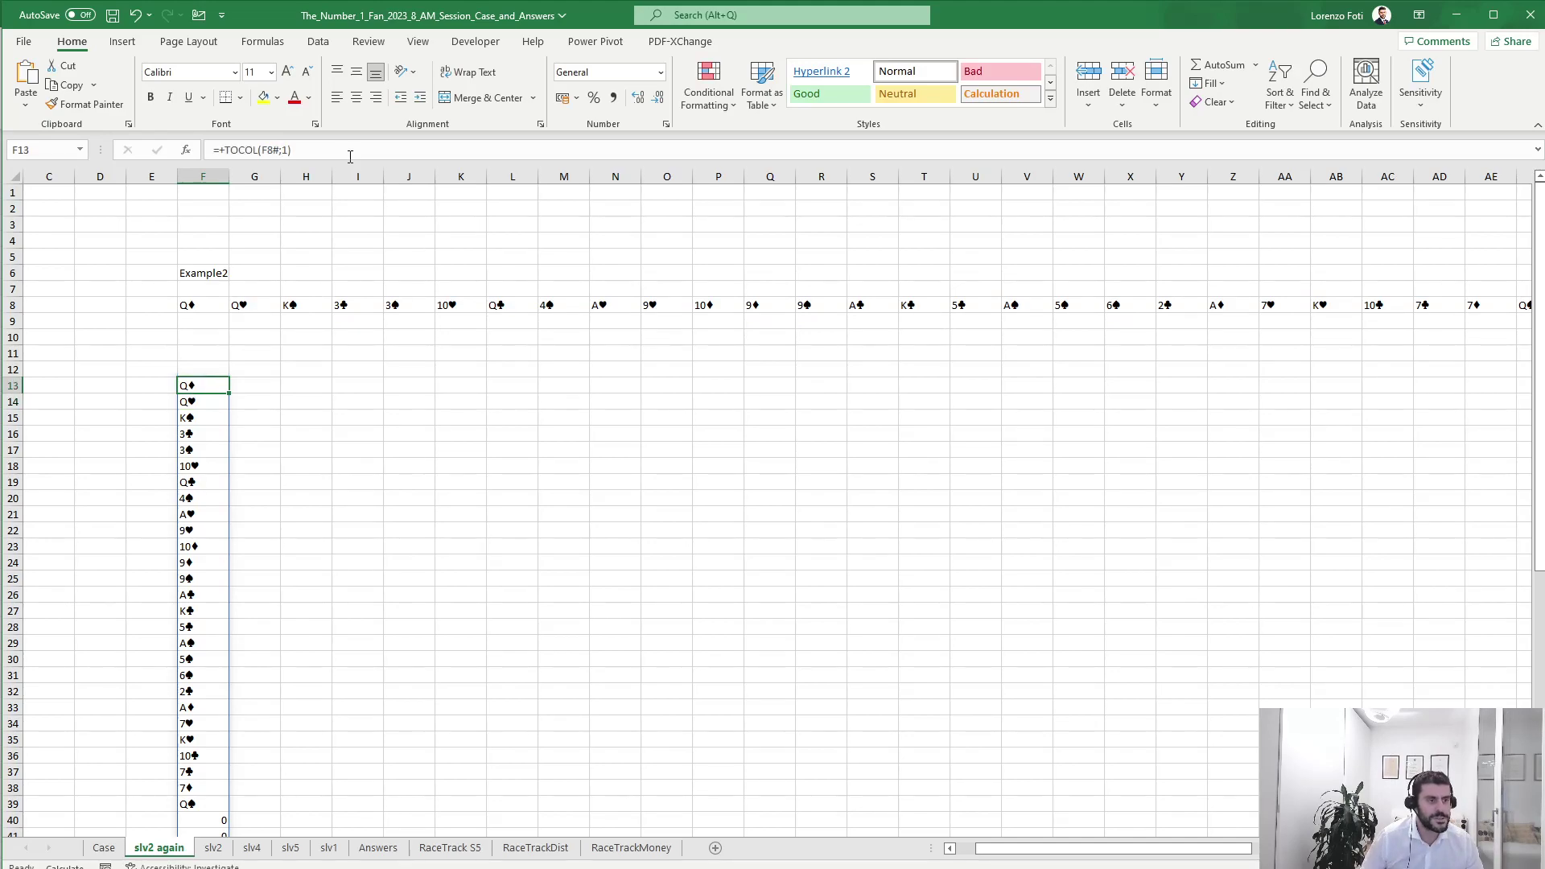
Check the ignore options of the TOCOL formula in F13 and inspect cells AG8:AH8 in the card row.
{"action": "left_click", "coordinate": [276, 150]}
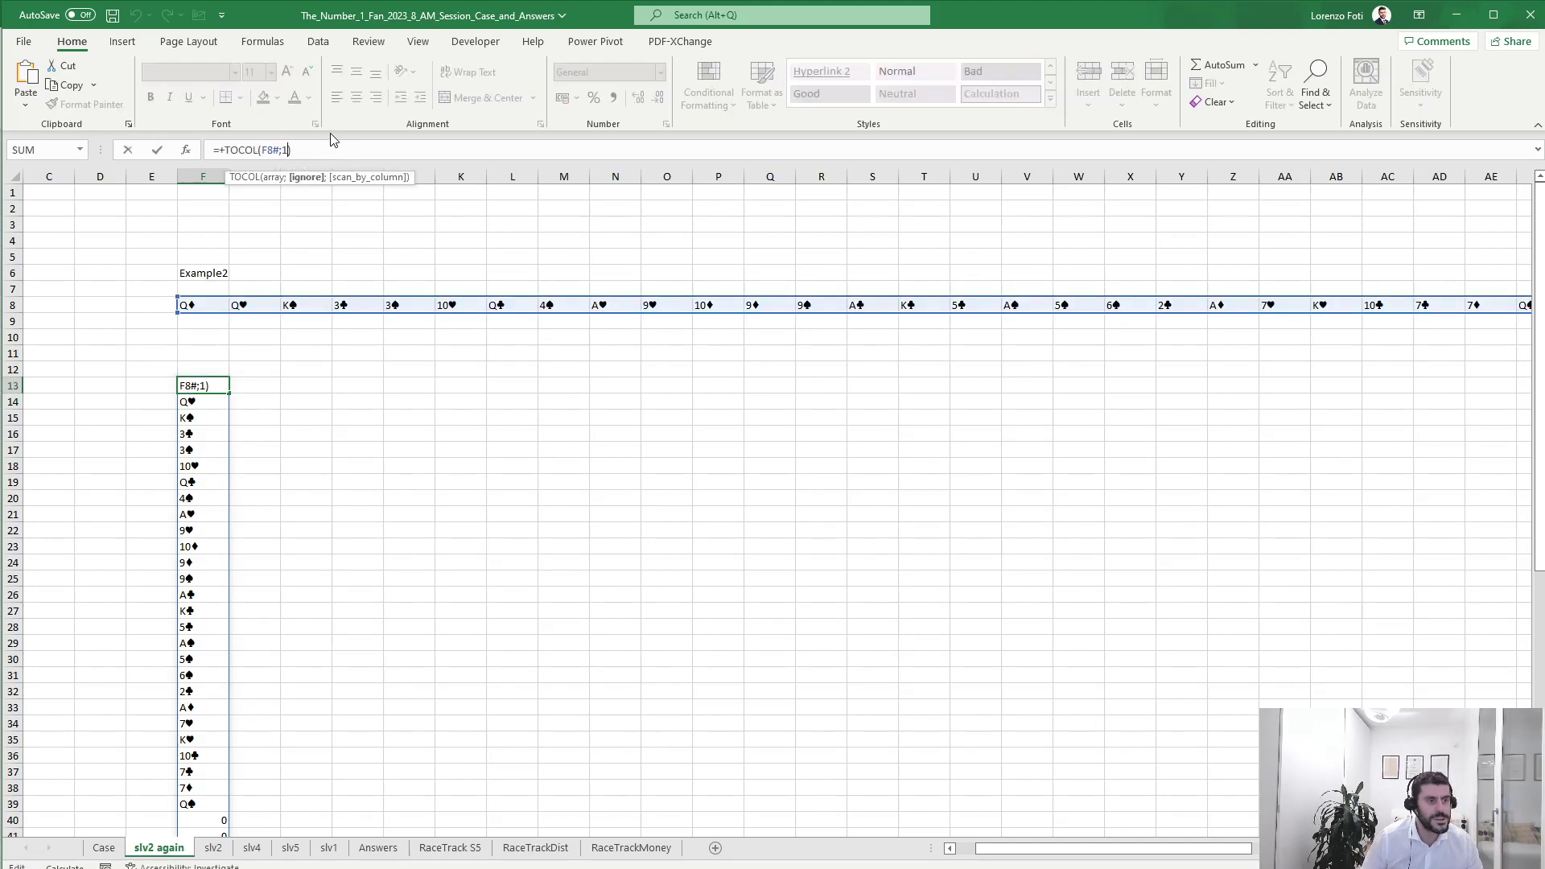
{"action": "key", "text": "BackSpace"}
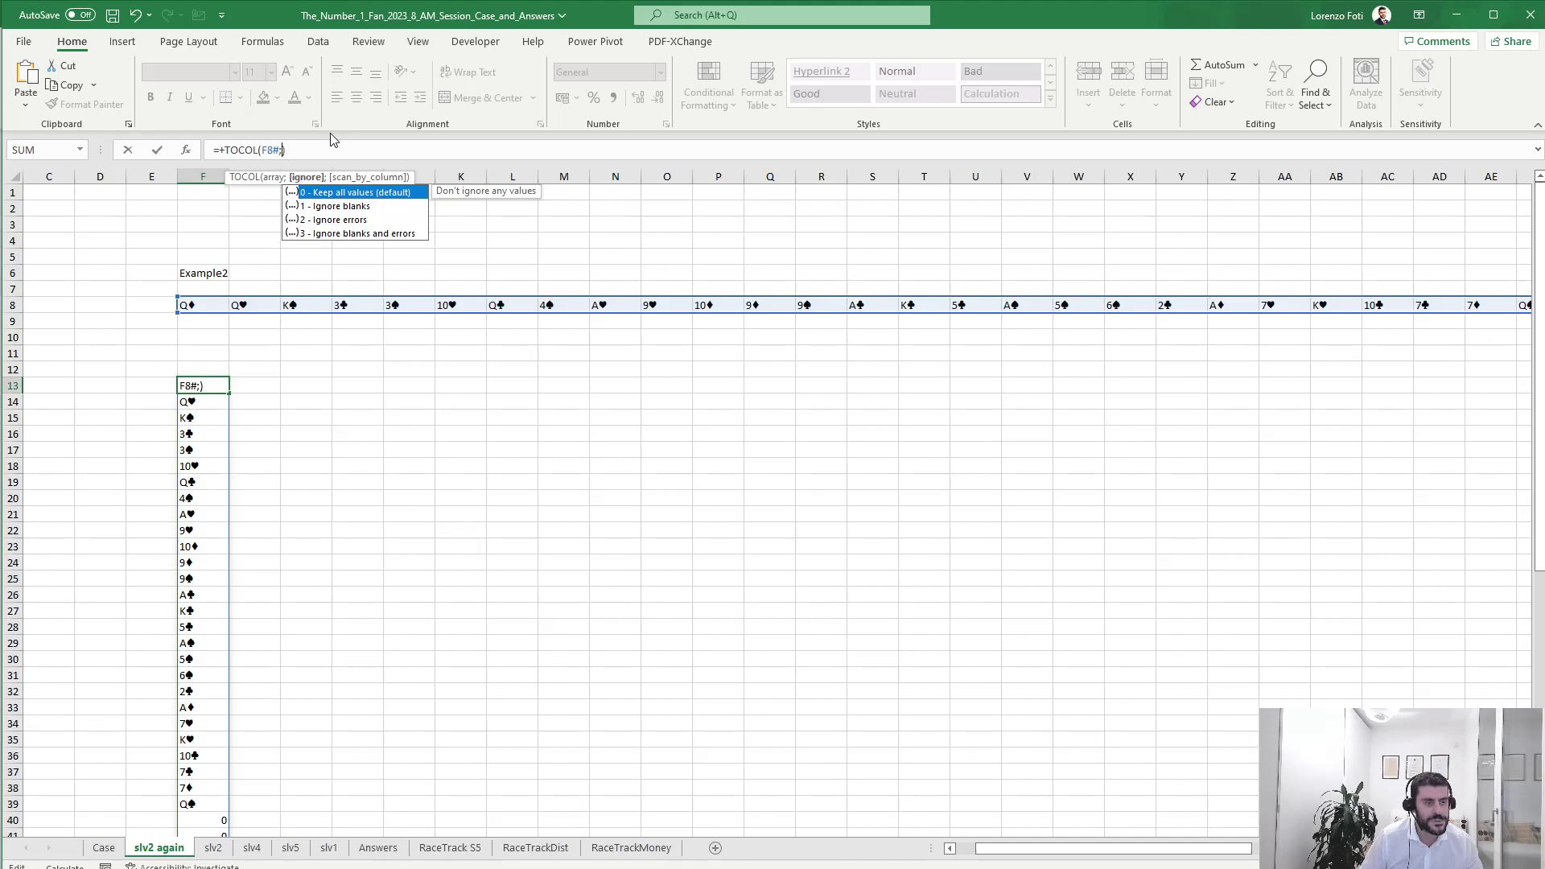
{"action": "left_click", "coordinate": [924, 369]}
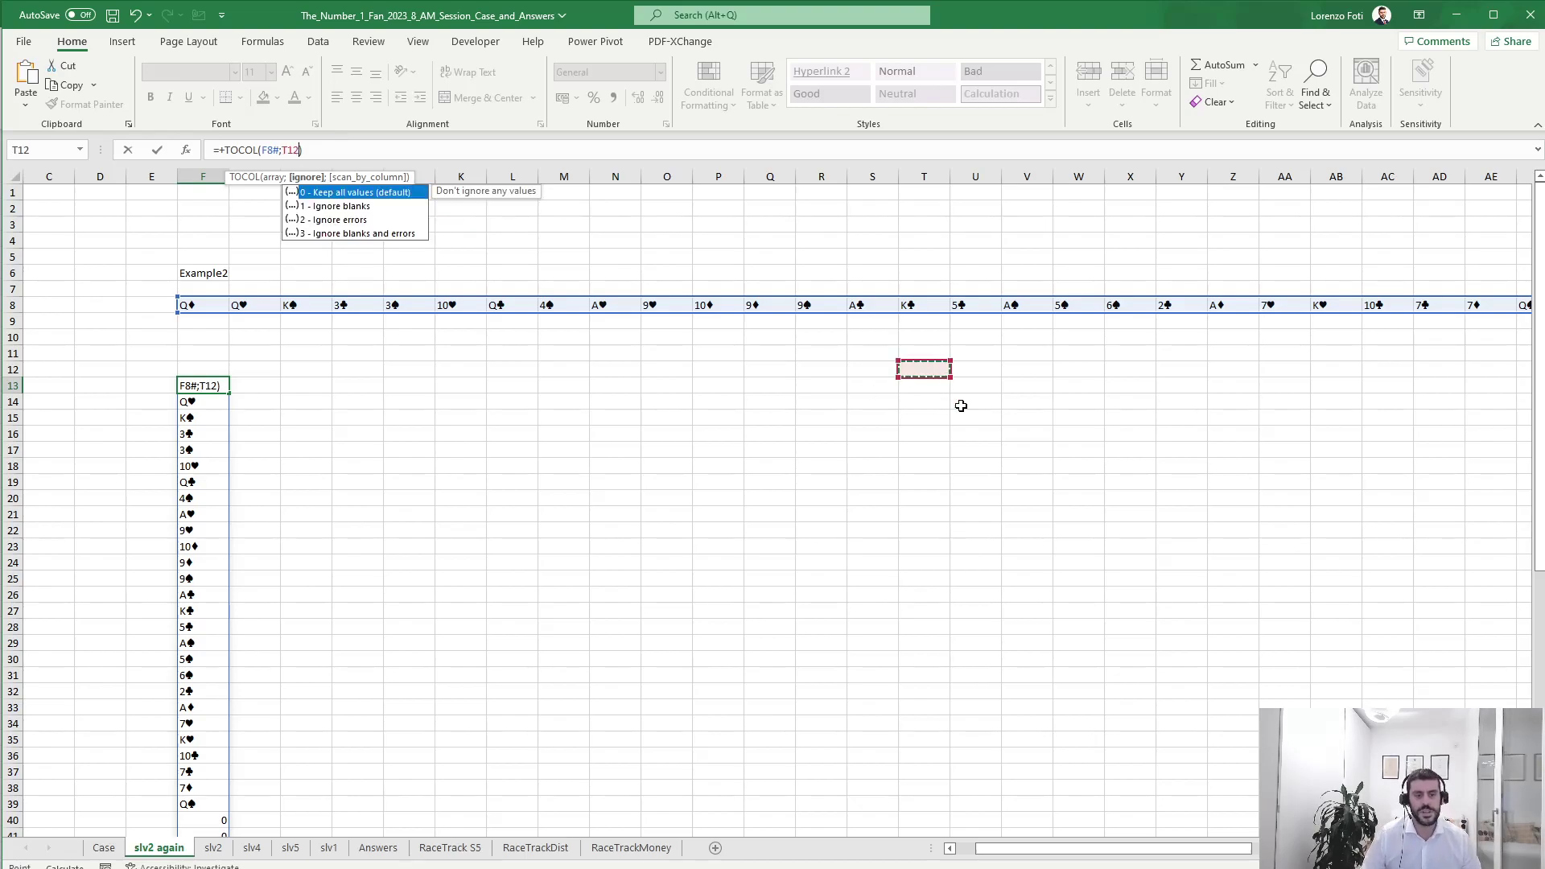
{"action": "key", "text": "Escape"}
{"action": "left_click_drag", "start_coordinate": [1092, 851], "coordinate": [1122, 850]}
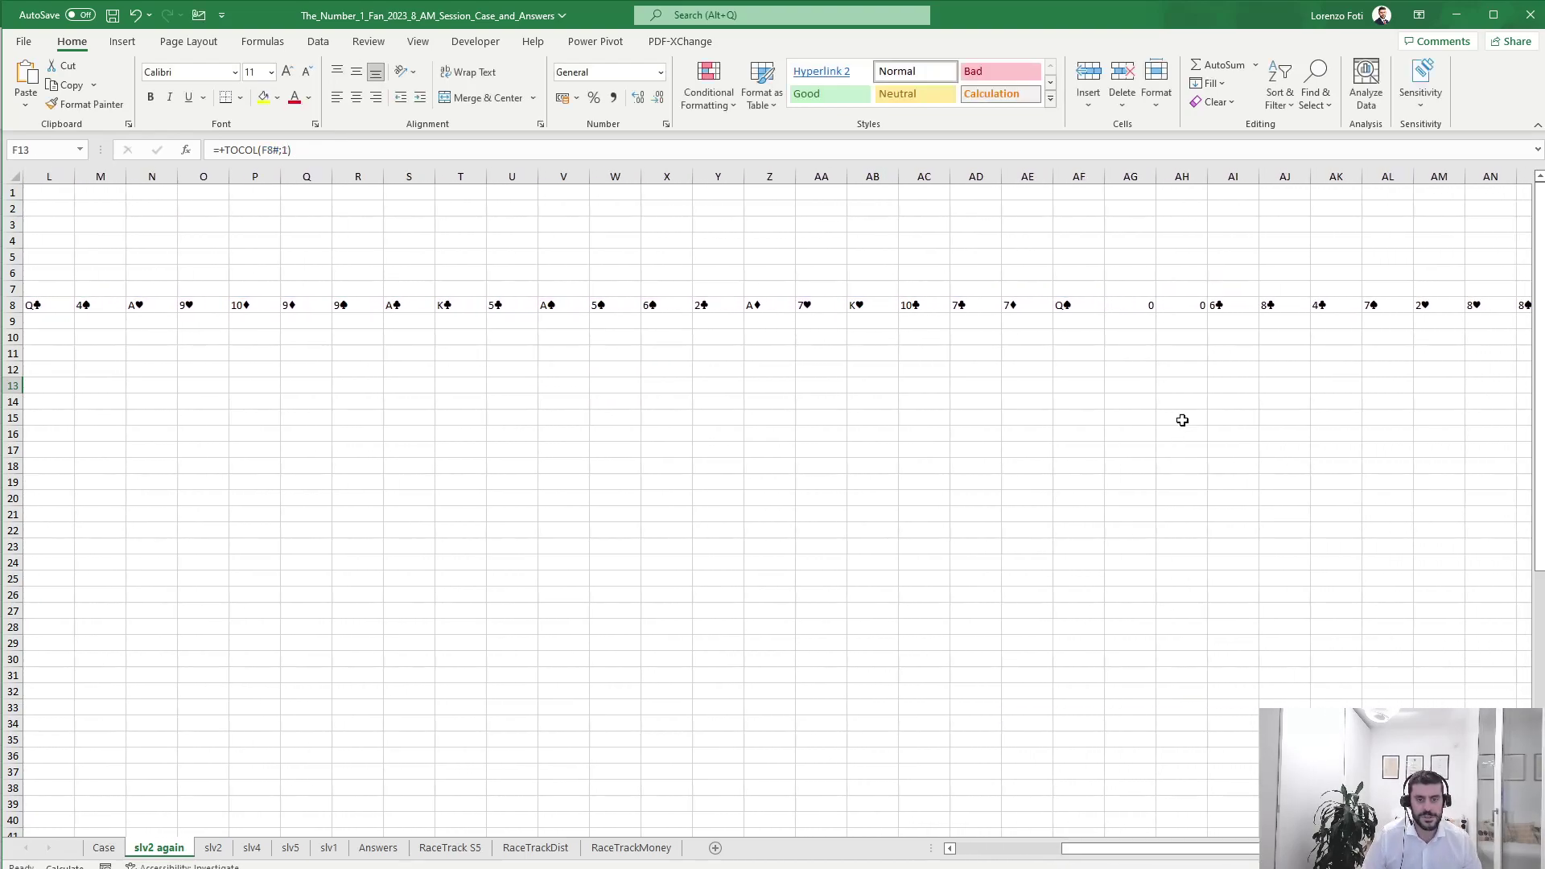
{"action": "left_click_drag", "start_coordinate": [1143, 305], "coordinate": [1191, 307]}
{"action": "left_click_drag", "start_coordinate": [1159, 851], "coordinate": [1052, 851]}
Replace the F13 formula with =LET(x;F8#;FILTER(x;x<>0)) to filter the zeros out of the card row.
{"action": "left_click", "coordinate": [316, 386]}
{"action": "left_click_drag", "start_coordinate": [292, 151], "coordinate": [226, 154]}
{"action": "type", "text": "let"}
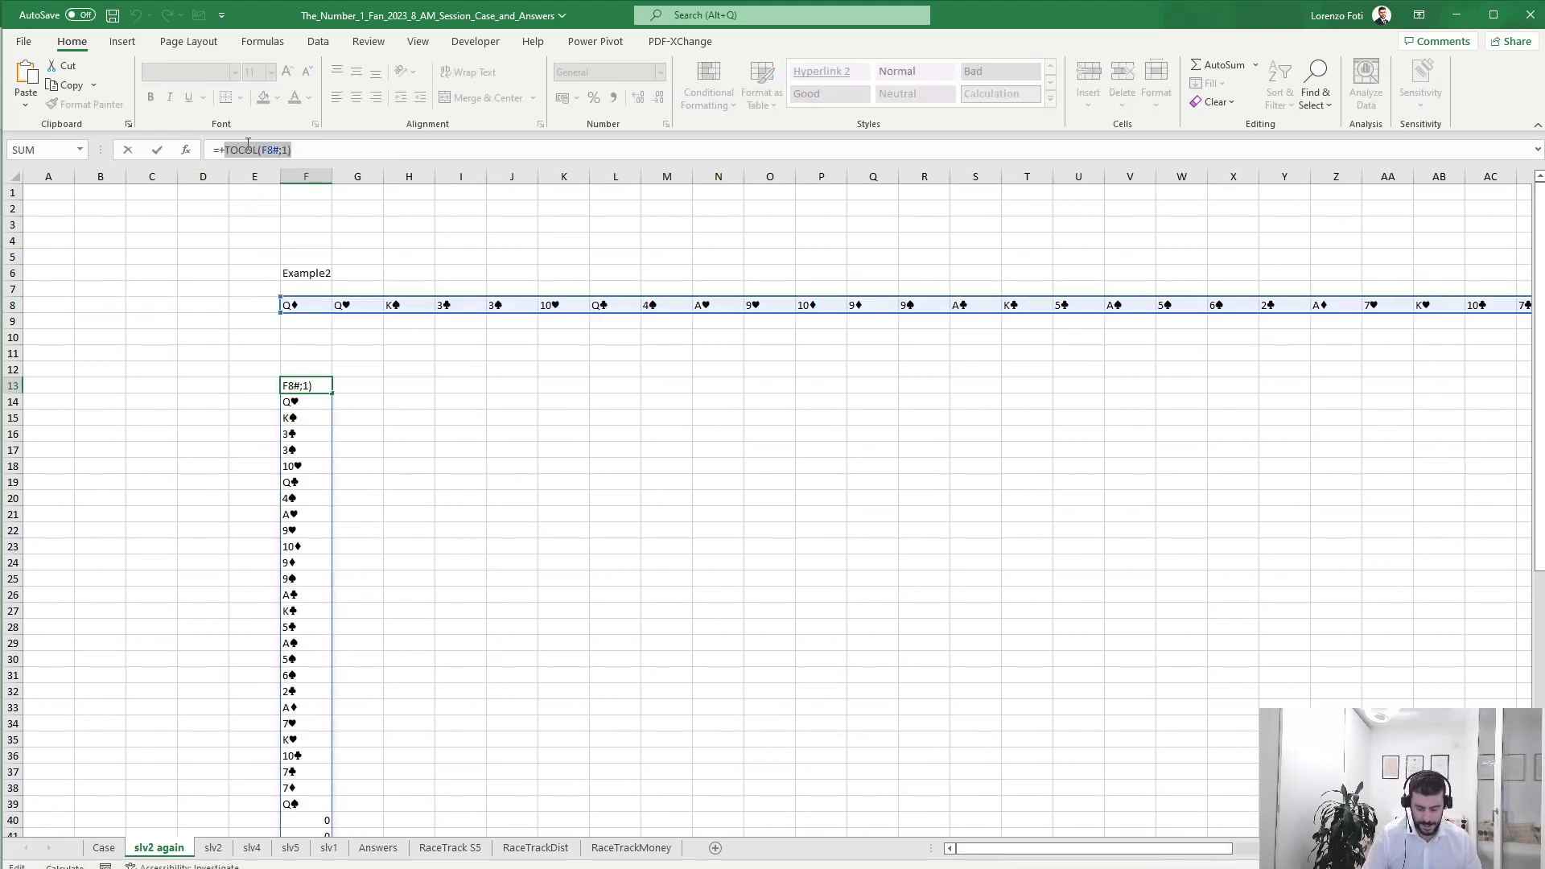
{"action": "type", "text": "(x;"}
{"action": "left_click", "coordinate": [322, 308]}
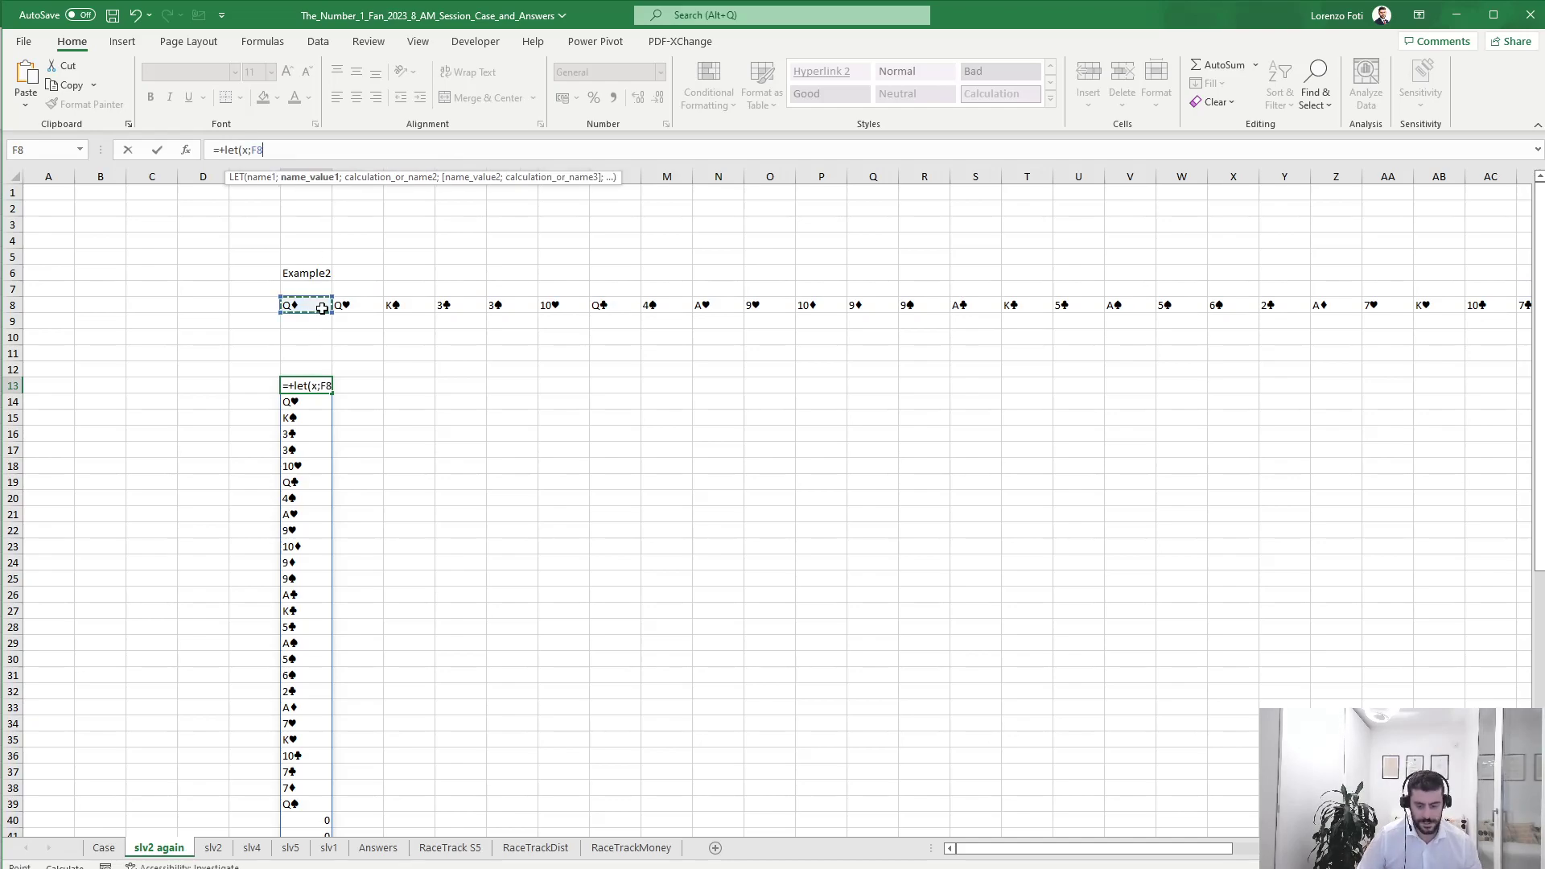
{"action": "type", "text": "#;filter(x;x"}
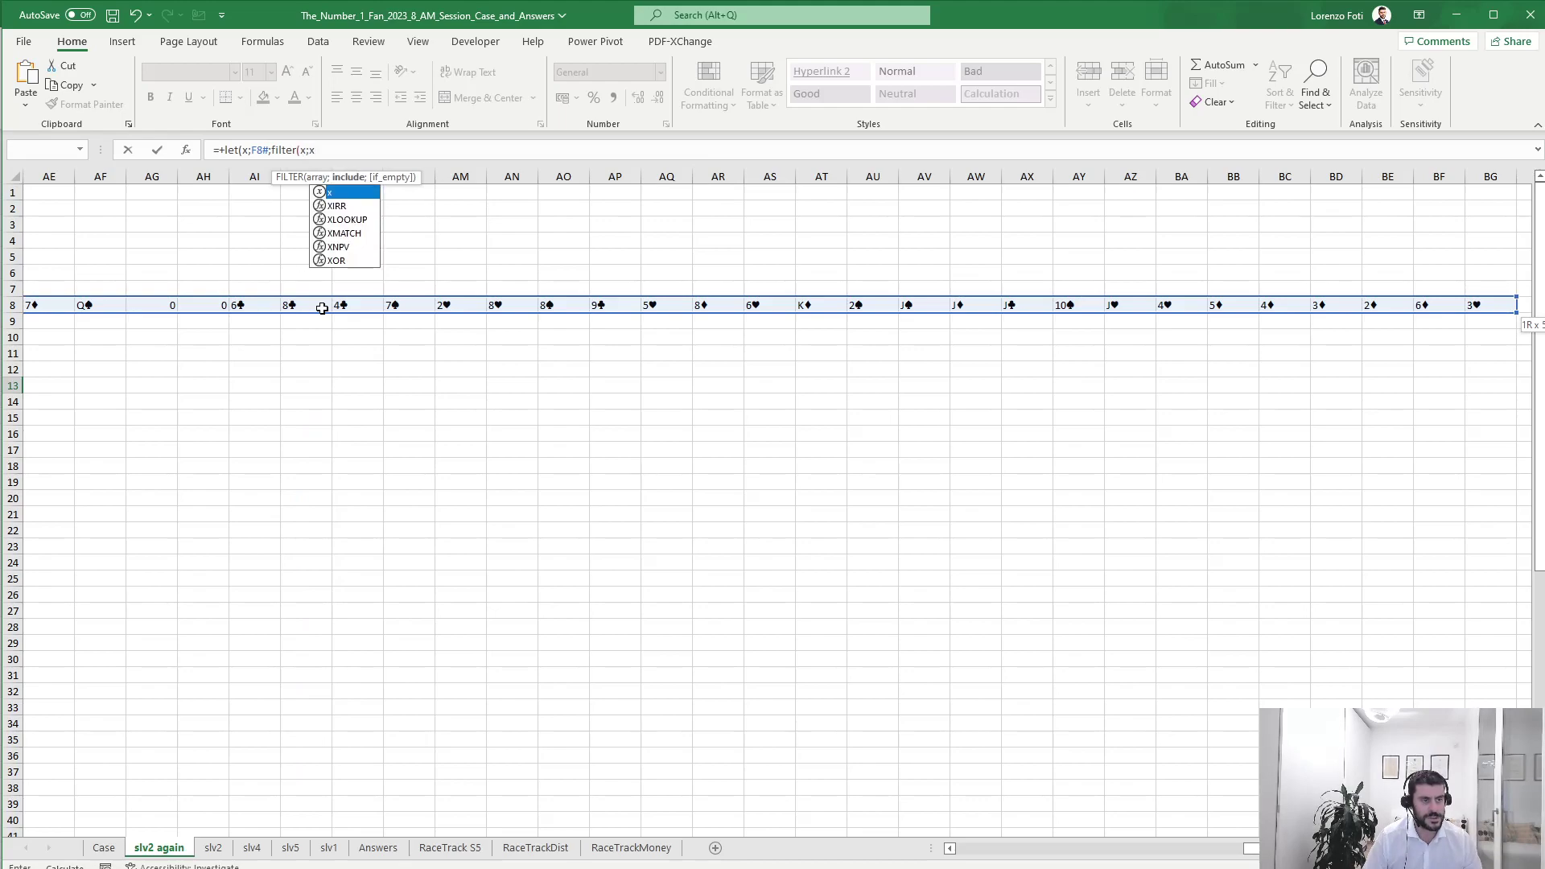
{"action": "type", "text": "<>"}
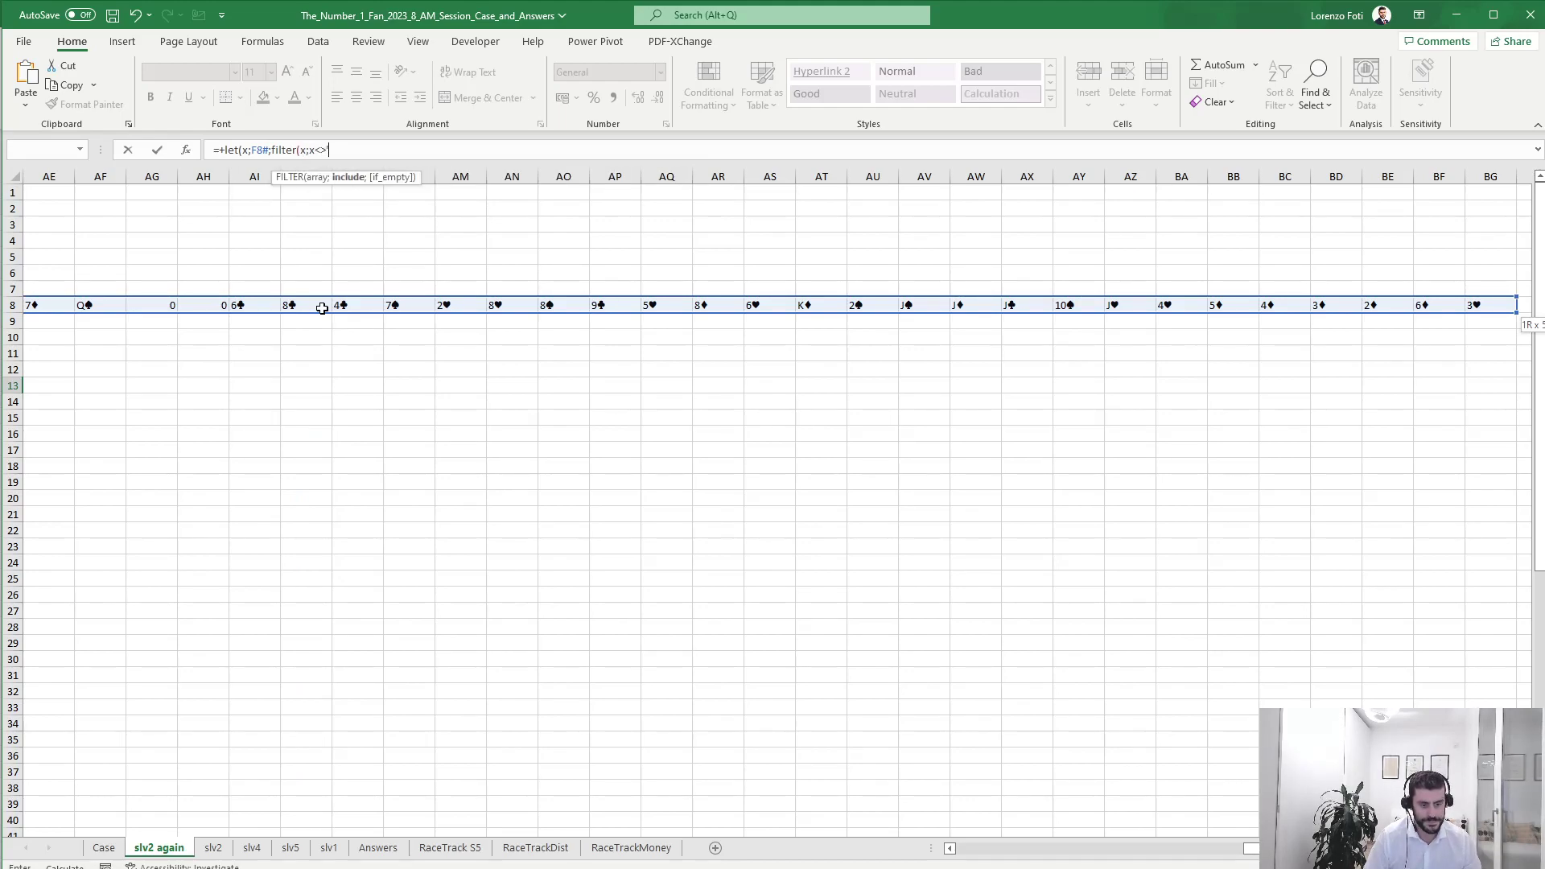
{"action": "type", "text": "\"\")"}
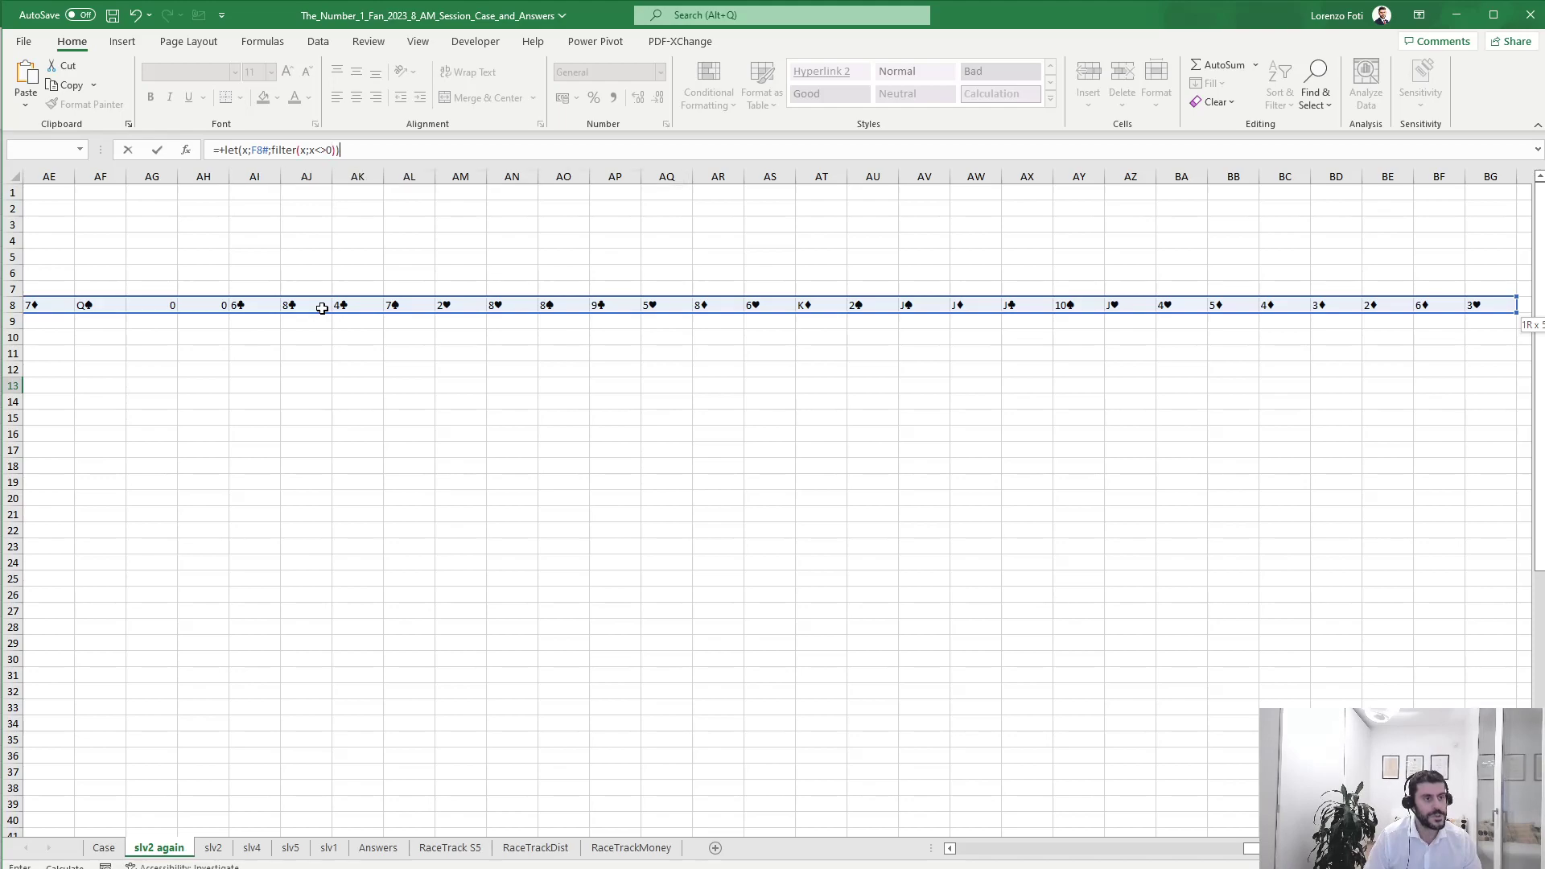
{"action": "key", "text": "Return"}
{"action": "key", "text": "Up"}
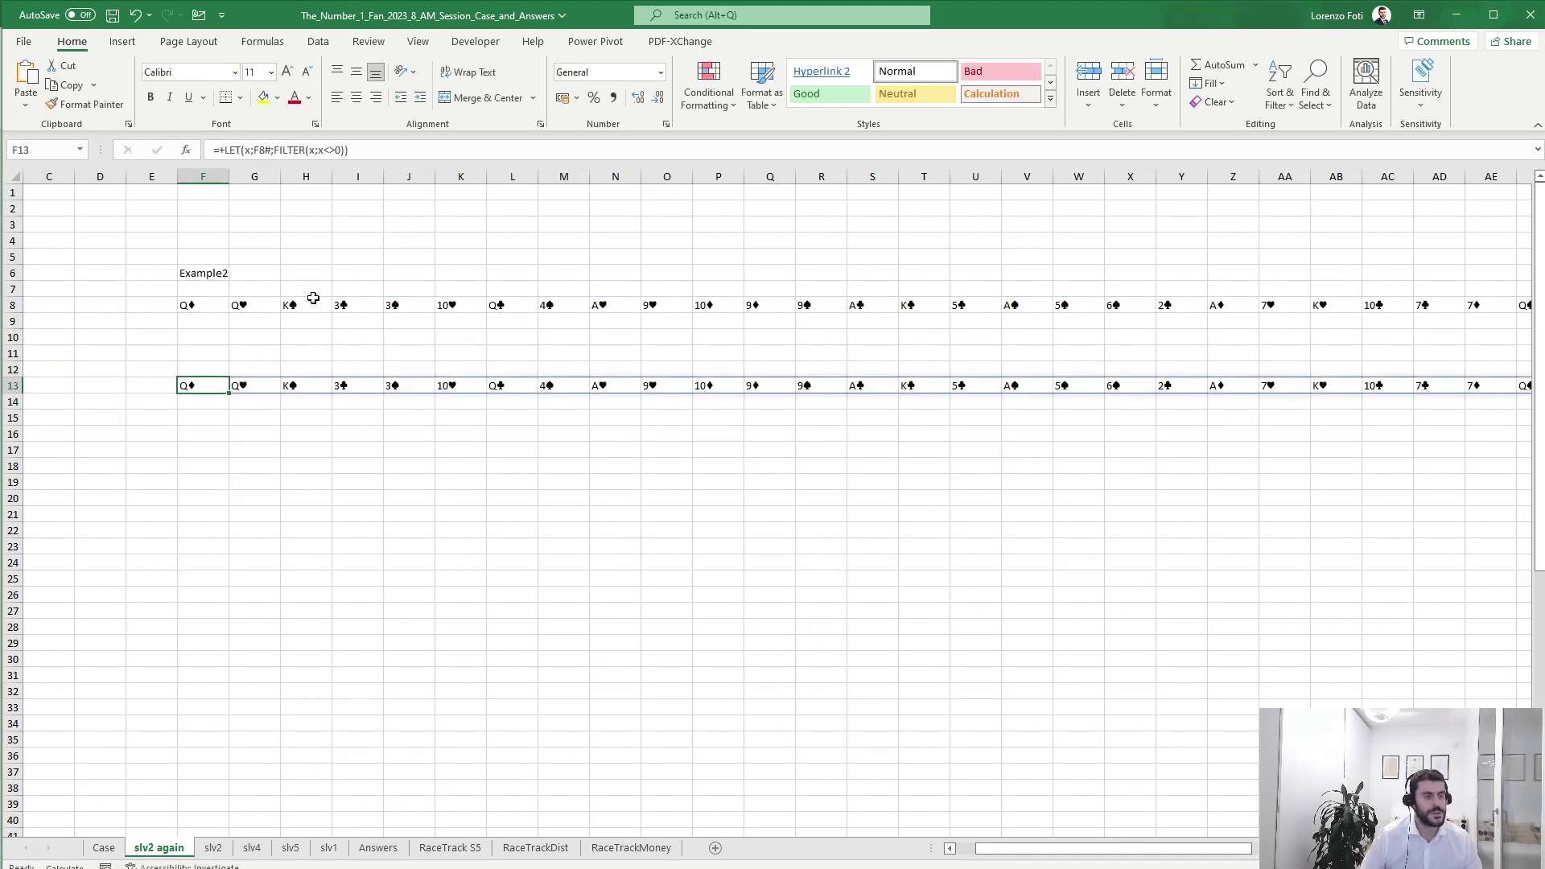
Wrap the LET formula in F13 in TRANSPOSE so the filtered cards run down a column.
{"action": "left_click", "coordinate": [224, 149]}
{"action": "type", "text": "tr"}
{"action": "key", "text": "Tab"}
{"action": "left_click", "coordinate": [438, 151]}
{"action": "type", "text": ")"}
{"action": "key", "text": "Return"}
Check the transposed card list from F13 down to its last card.
{"action": "key", "text": "ctrl+Down"}
{"action": "key", "text": "ctrl+Up"}
{"action": "key", "text": "Up"}
{"action": "key", "text": "ctrl+Up"}
{"action": "key", "text": "ctrl+Up"}
{"action": "key", "text": "ctrl+Up"}
{"action": "key", "text": "Down"}
{"action": "key", "text": "Down"}
{"action": "key", "text": "Down"}
{"action": "key", "text": "Down"}
{"action": "key", "text": "Down"}
{"action": "key", "text": "Down"}
{"action": "key", "text": "Down"}
{"action": "key", "text": "Down"}
{"action": "key", "text": "Down"}
{"action": "key", "text": "Down"}
{"action": "key", "text": "Down"}
{"action": "key", "text": "Down"}
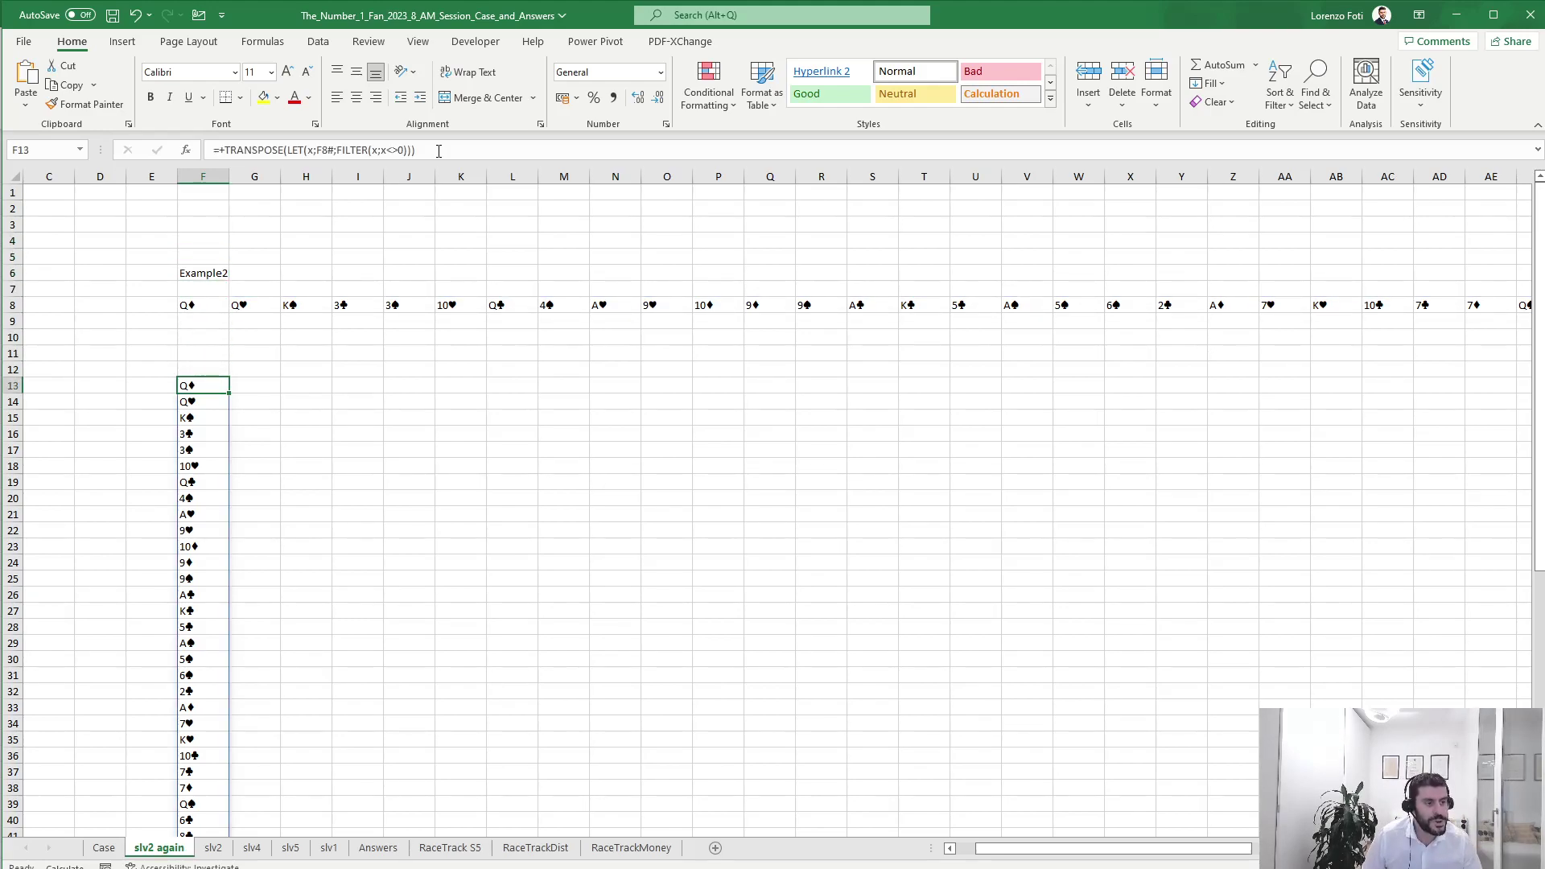
{"action": "key", "text": "Right"}
{"action": "key", "text": "Right"}
{"action": "key", "text": "Left"}
{"action": "key", "text": "Left"}
{"action": "key", "text": "Left"}
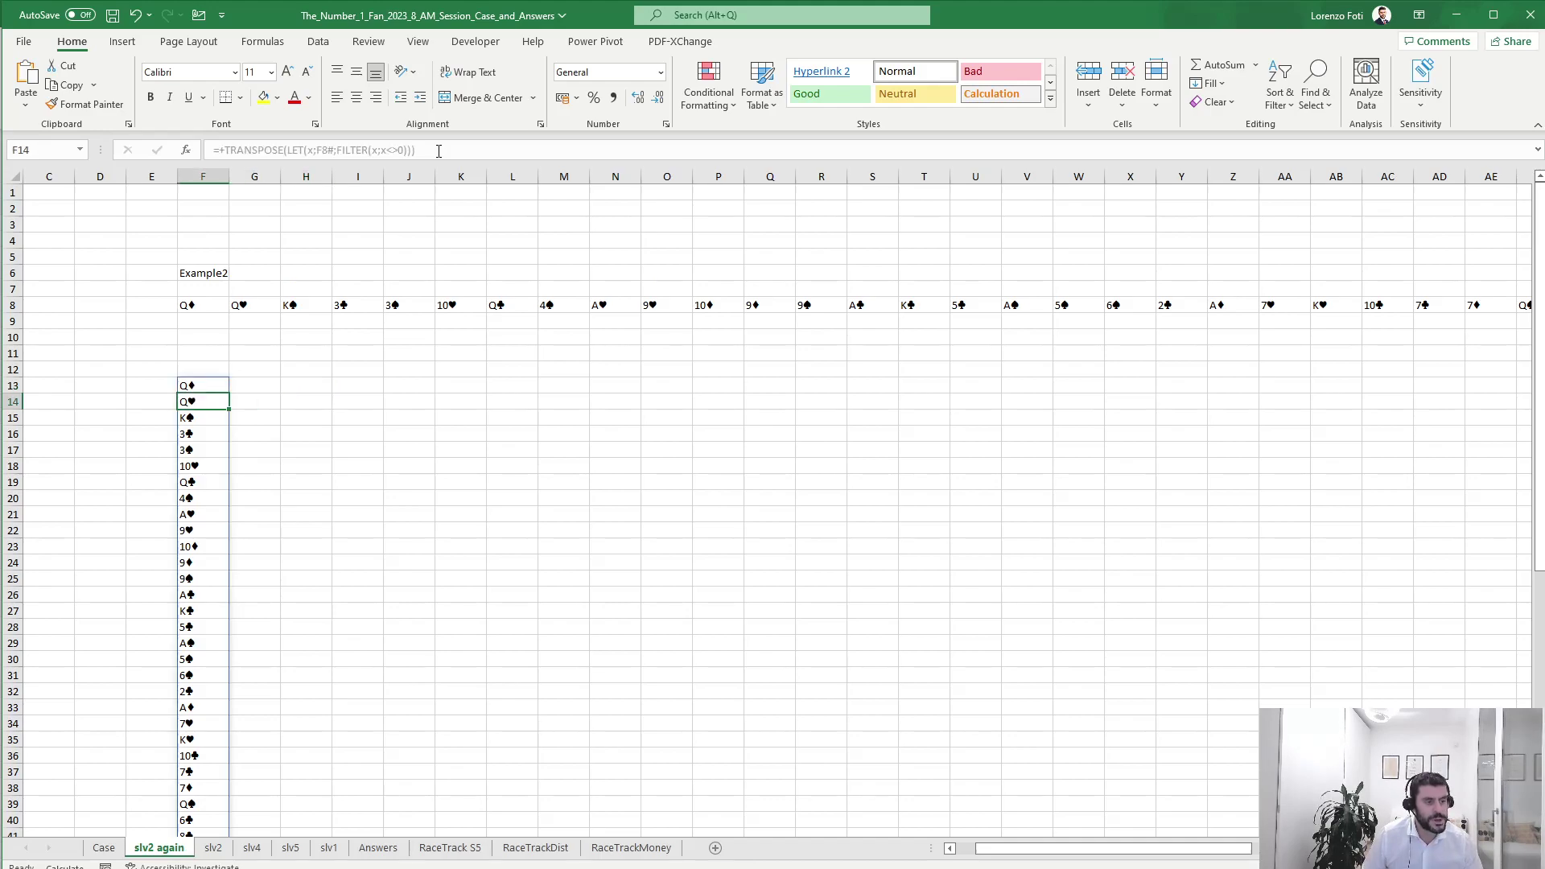
Insert three blank rows above the vertical card list.
{"action": "key", "text": "shift+space"}
{"action": "key", "text": "ctrl+shift+equal"}
{"action": "key", "text": "ctrl+shift+equal"}
{"action": "key", "text": "ctrl+shift+equal"}
Enter a formula in H16 that references the five-cell range F12:F16.
{"action": "key", "text": "Right"}
{"action": "key", "text": "Right"}
{"action": "key", "text": "Right"}
{"action": "key", "text": "Down"}
{"action": "key", "text": "Down"}
{"action": "key", "text": "Down"}
{"action": "type", "text": "+"}
{"action": "key", "text": "Left"}
{"action": "key", "text": "Left"}
{"action": "key", "text": "Left"}
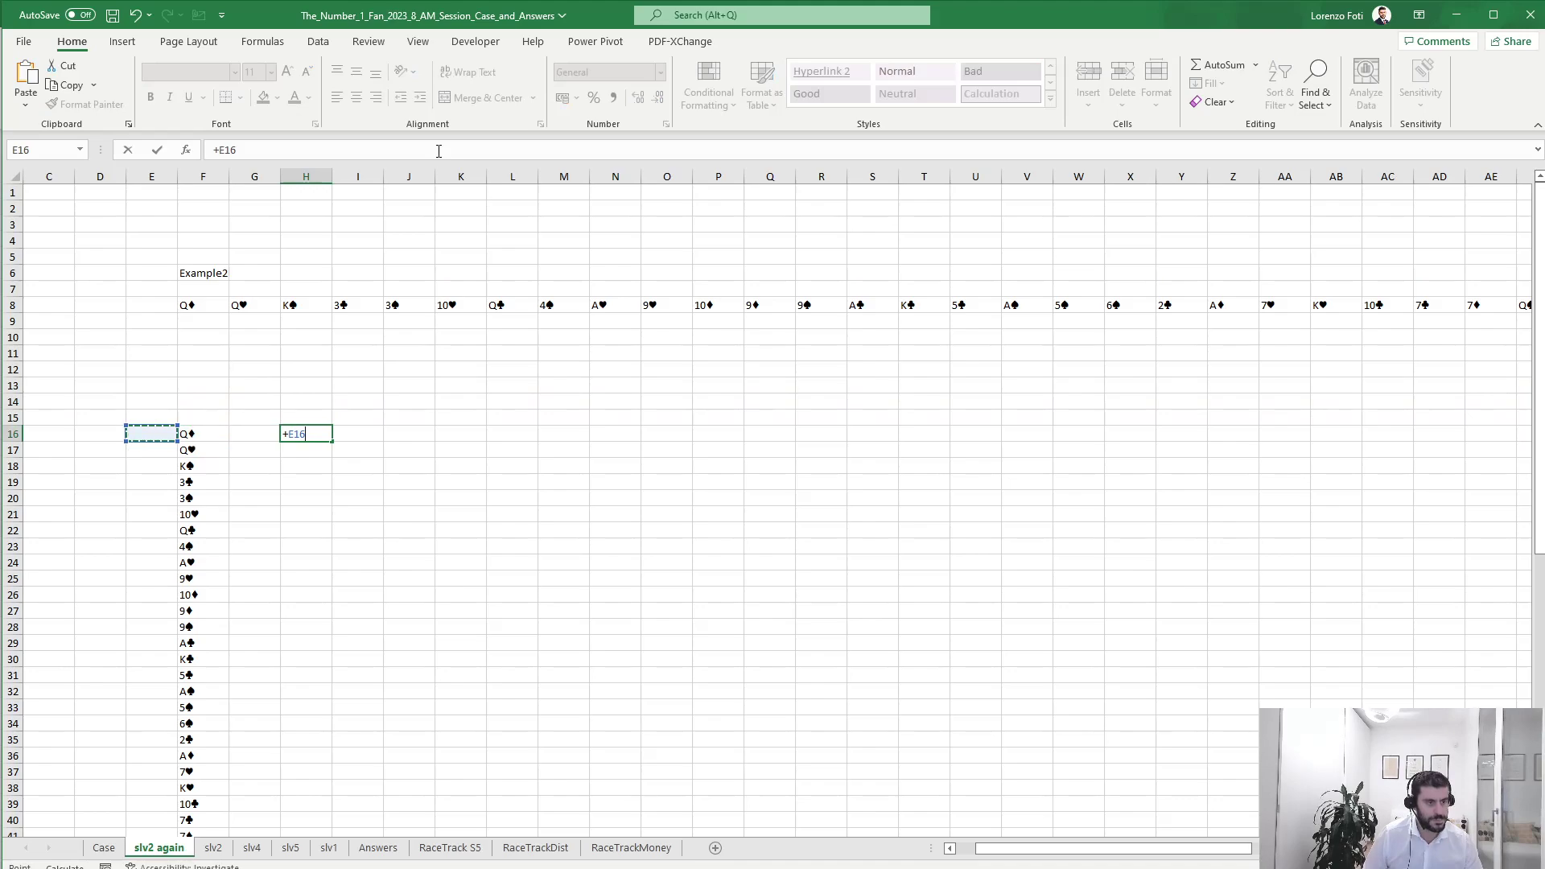
{"action": "key", "text": "Right"}
{"action": "key", "text": "shift+Up"}
{"action": "key", "text": "shift+Up"}
{"action": "key", "text": "shift+Up"}
{"action": "key", "text": "shift+Up"}
{"action": "type", "text": ")"}
{"action": "key", "text": "Return"}
{"action": "key", "text": "Return"}
{"action": "key", "text": "Down"}
{"action": "key", "text": "Up"}
{"action": "key", "text": "Up"}
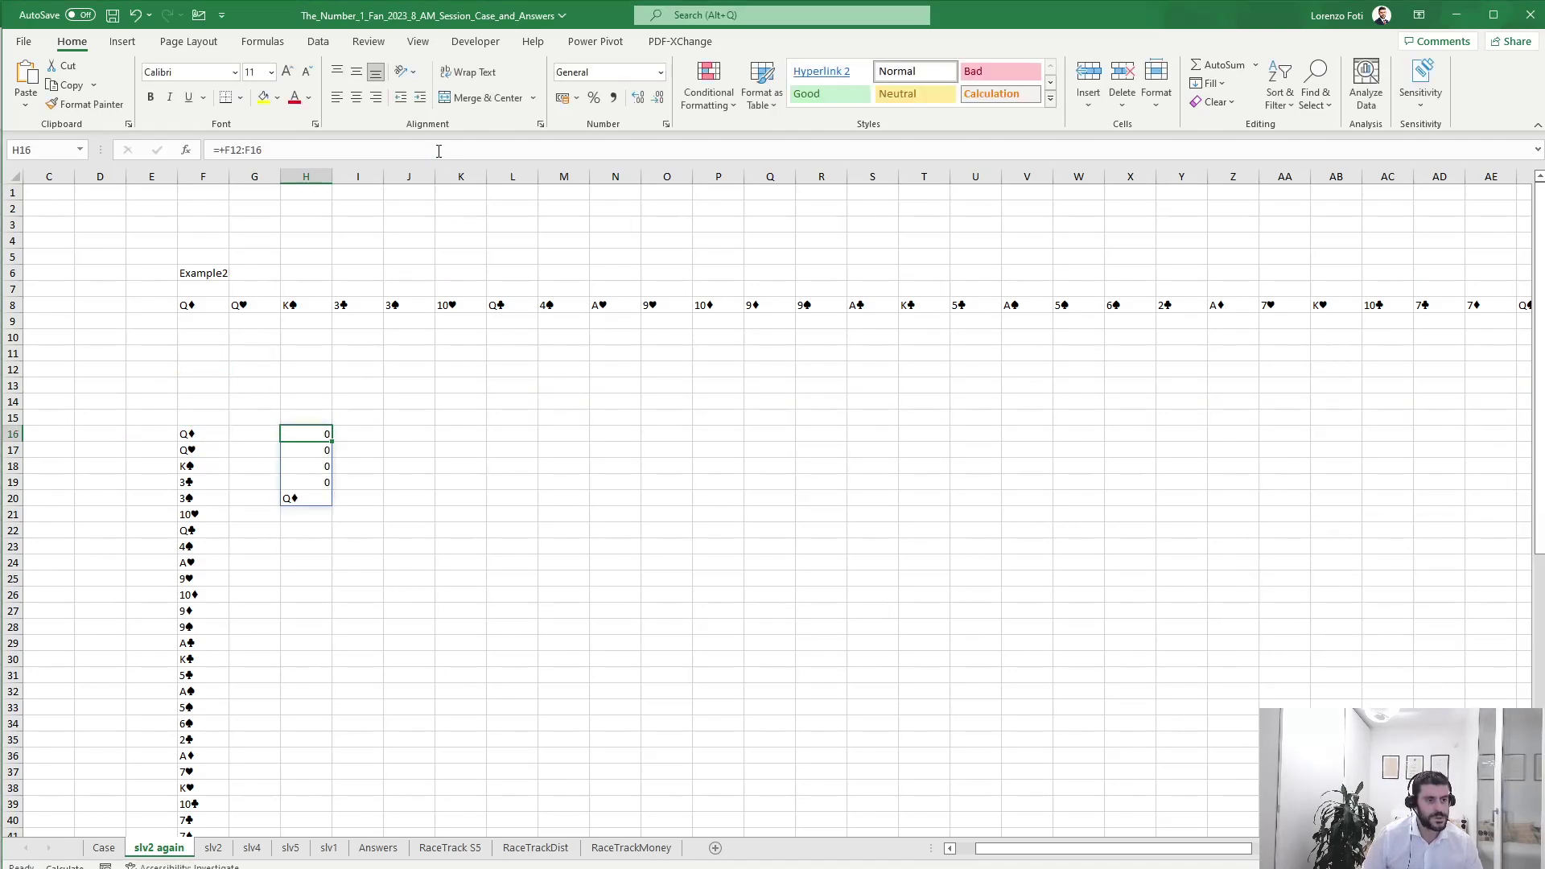
Wrap the H16 range reference in TRANSPOSE so the five cells run across the row.
{"action": "key", "text": "F2"}
{"action": "left_click", "coordinate": [228, 151]}
{"action": "type", "text": "TRANSPOSE("}
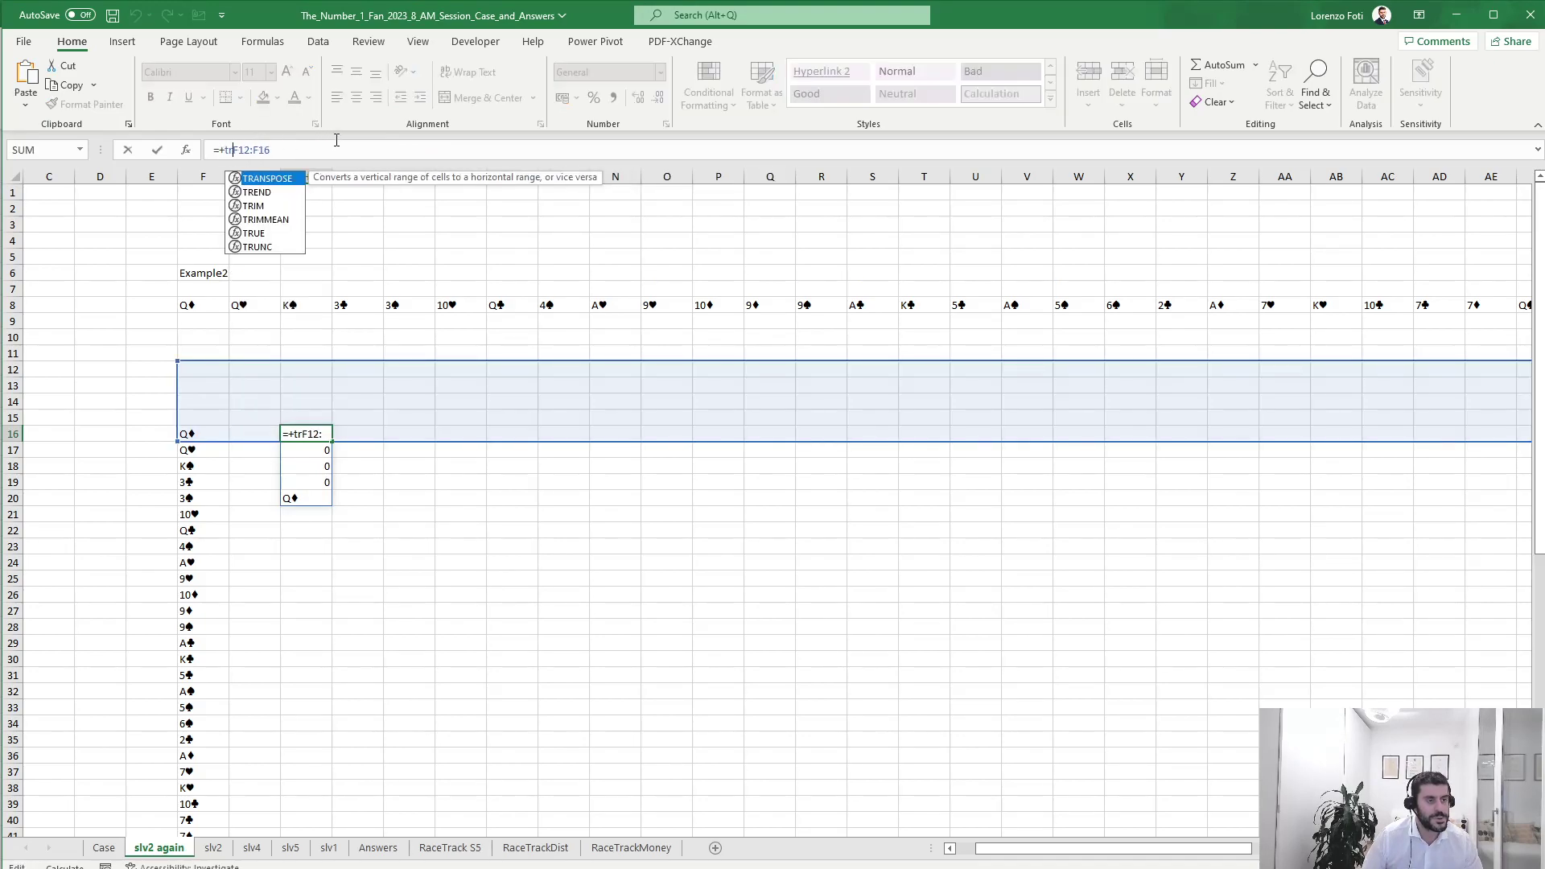
{"action": "key", "text": "Return"}
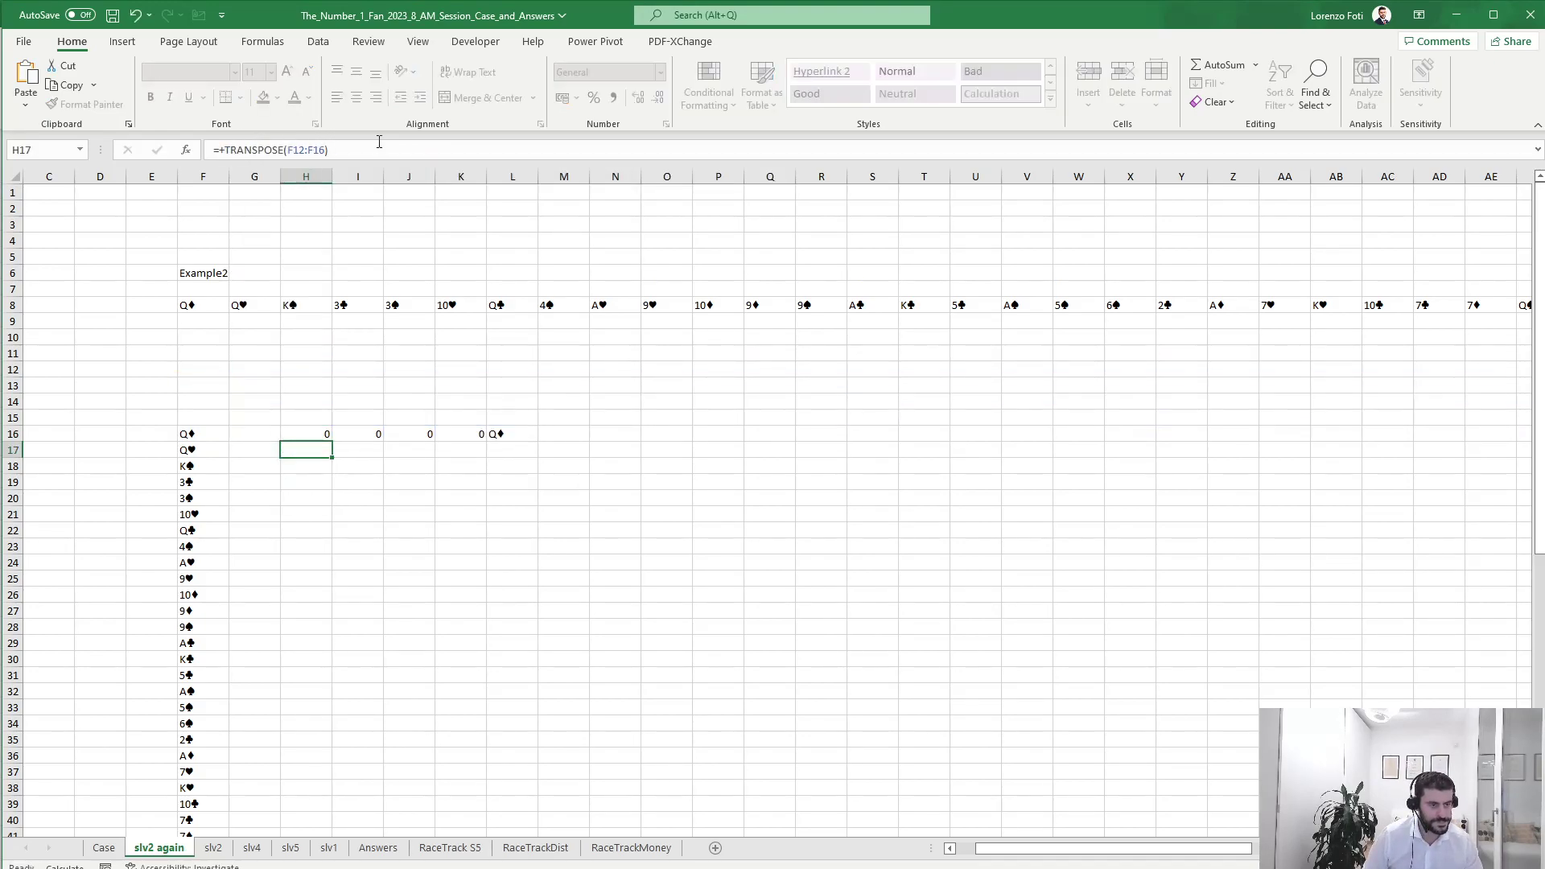
{"action": "key", "text": "Up"}
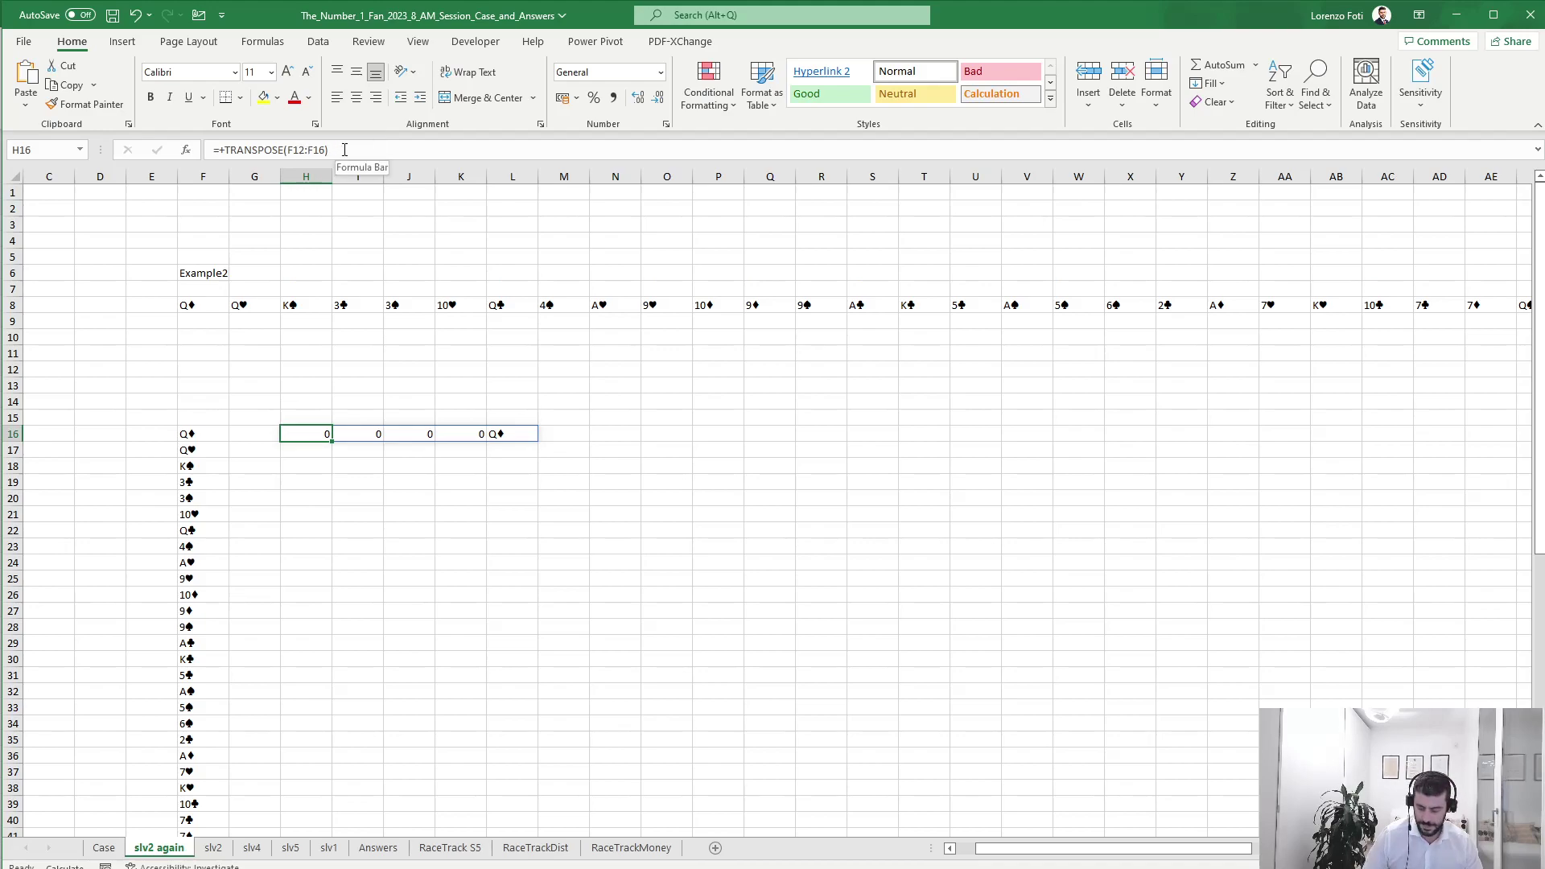
Replace the H16 formula with =+TRANSPOSE(LET(x;F12:F16;FILTER(x;x<>""))) to leave out the blank cells.
{"action": "type", "text": "+tr"}
{"action": "key", "text": "Tab"}
{"action": "type", "text": "let(x;"}
{"action": "key", "text": "Left"}
{"action": "key", "text": "Left"}
{"action": "key", "text": "shift+Up"}
{"action": "key", "text": "shift+Up"}
{"action": "key", "text": "shift+Up"}
{"action": "key", "text": "shift+Up"}
{"action": "type", "text": ";"}
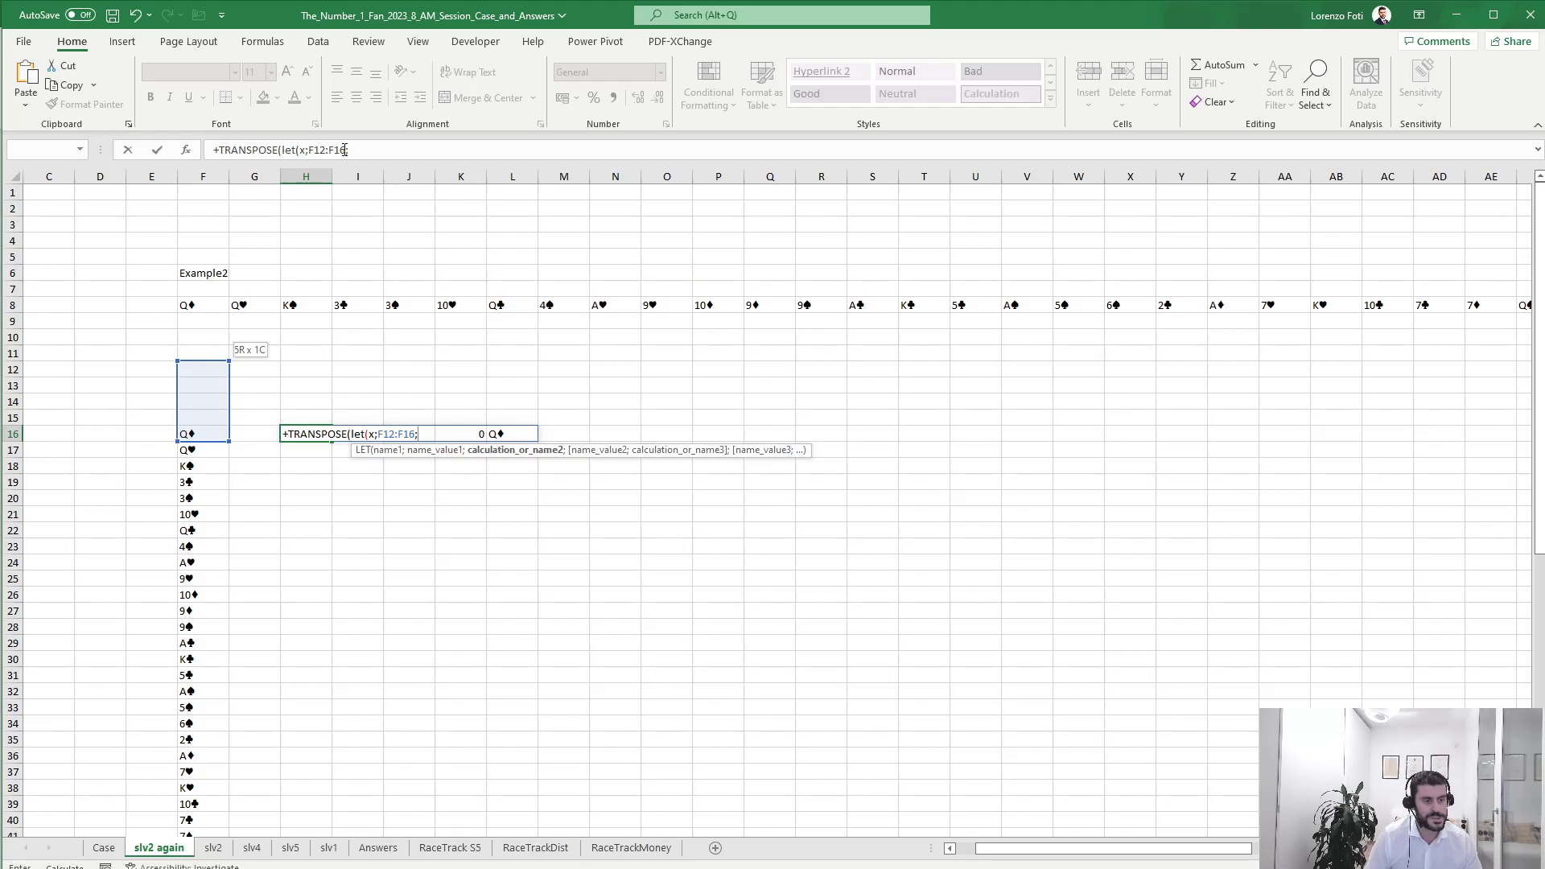
{"action": "type", "text": "fil"}
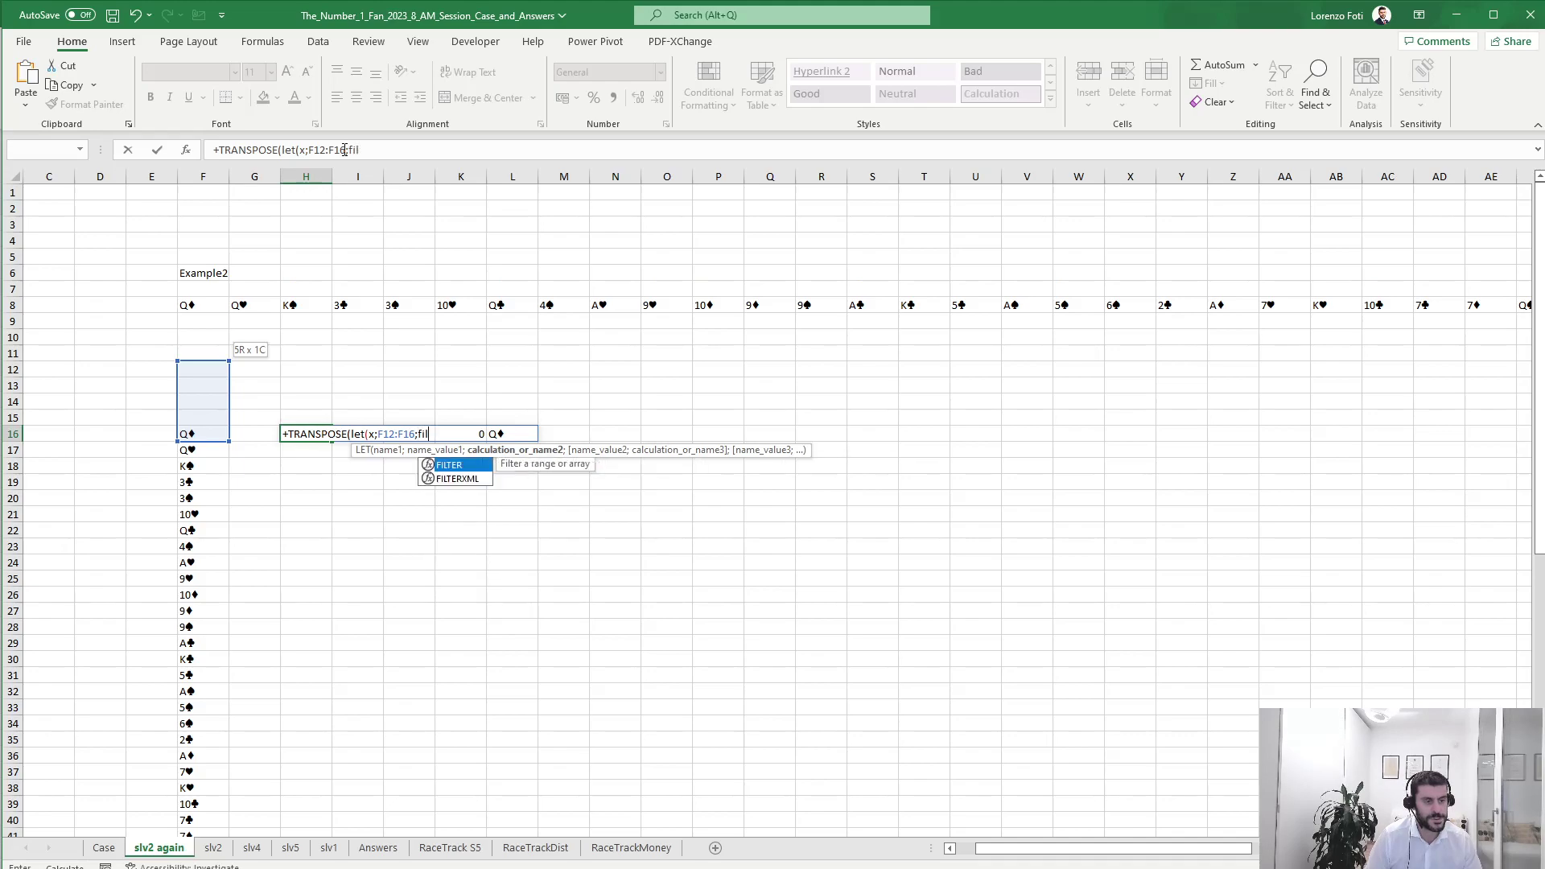
{"action": "key", "text": "Tab"}
{"action": "type", "text": "x;x<>\"\")))"}
{"action": "key", "text": "Return"}
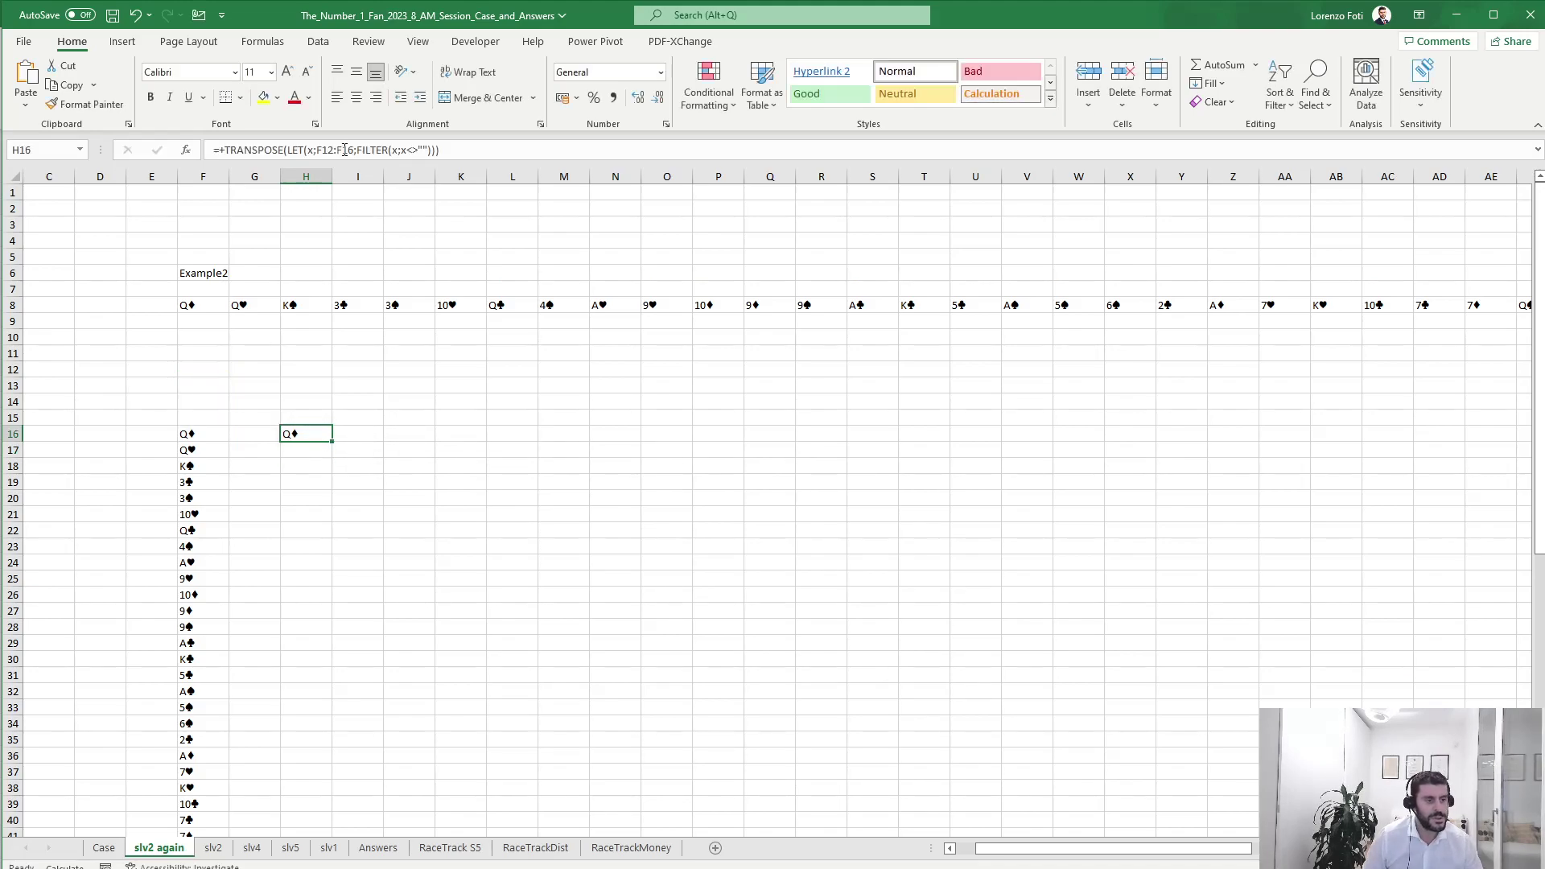
Copy the H16 formula down column H to row 67, the last card of the list.
{"action": "key", "text": "ctrl+c"}
{"action": "key", "text": "Left"}
{"action": "key", "text": "Left"}
{"action": "key", "text": "ctrl+Down"}
{"action": "key", "text": "Right"}
{"action": "key", "text": "Right"}
{"action": "key", "text": "ctrl+shift+Up"}
{"action": "key", "text": "ctrl+v"}
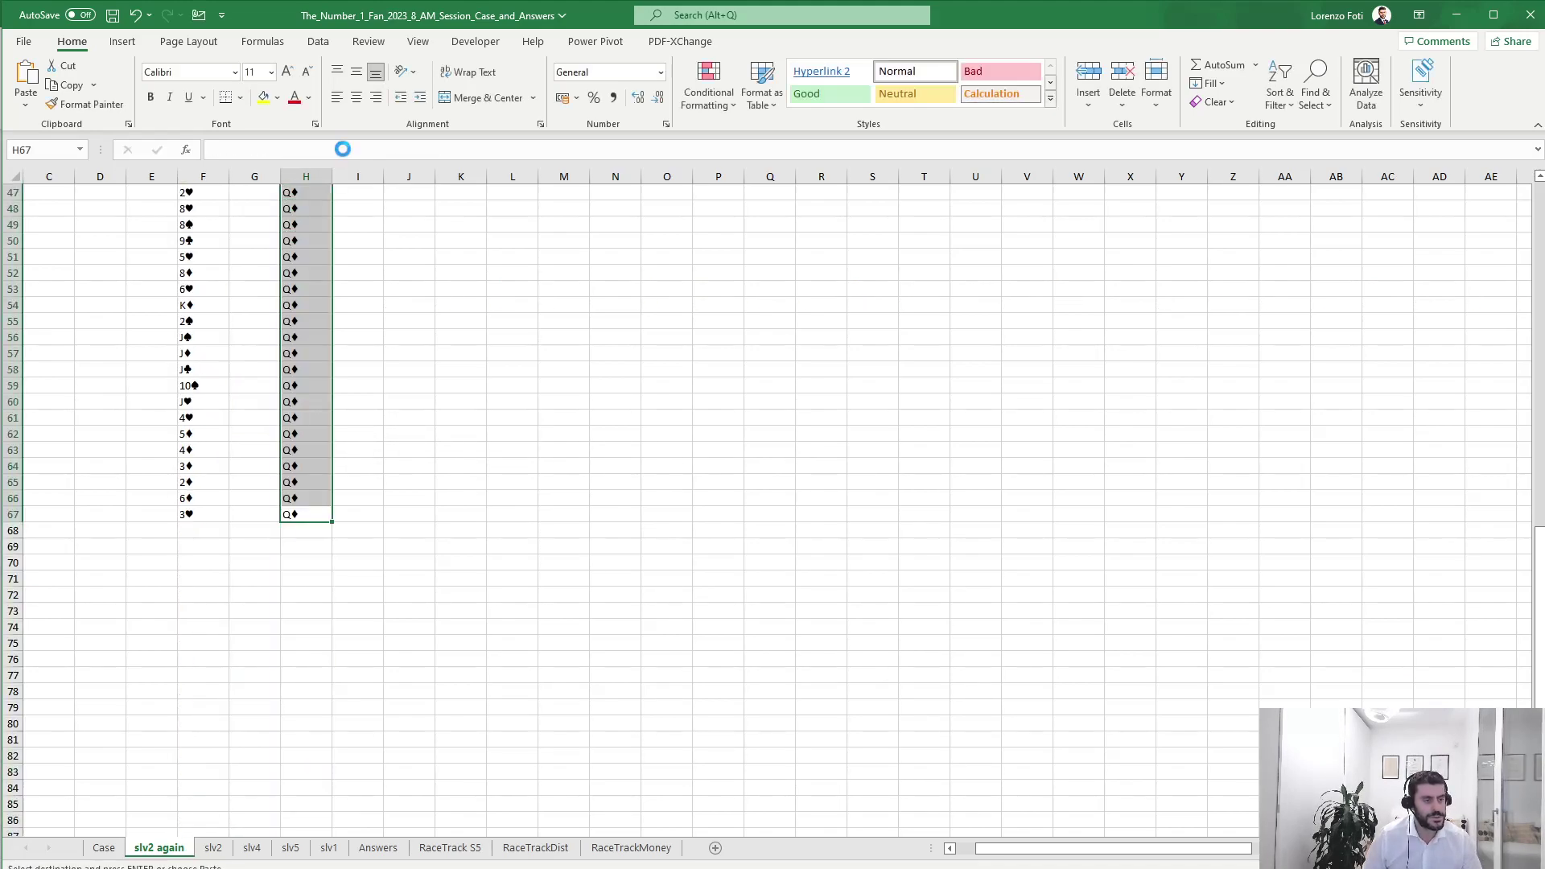
Try the formula +SUBSTITUTE(H16:L16;RIGHT(H16:L16;"")) in M16 to strip the suits from the five-card row.
{"action": "key", "text": "ctrl+Up"}
{"action": "key", "text": "ctrl+Up"}
{"action": "key", "text": "ctrl+Up"}
{"action": "key", "text": "Down"}
{"action": "key", "text": "Down"}
{"action": "key", "text": "Down"}
{"action": "key", "text": "Down"}
{"action": "key", "text": "Down"}
{"action": "key", "text": "Down"}
{"action": "key", "text": "Down"}
{"action": "key", "text": "Down"}
{"action": "key", "text": "Down"}
{"action": "key", "text": "Down"}
{"action": "key", "text": "Down"}
{"action": "key", "text": "Down"}
{"action": "key", "text": "Down"}
{"action": "key", "text": "Down"}
{"action": "key", "text": "Down"}
{"action": "key", "text": "Right"}
{"action": "key", "text": "Right"}
{"action": "key", "text": "Right"}
{"action": "key", "text": "Right"}
{"action": "key", "text": "Right"}
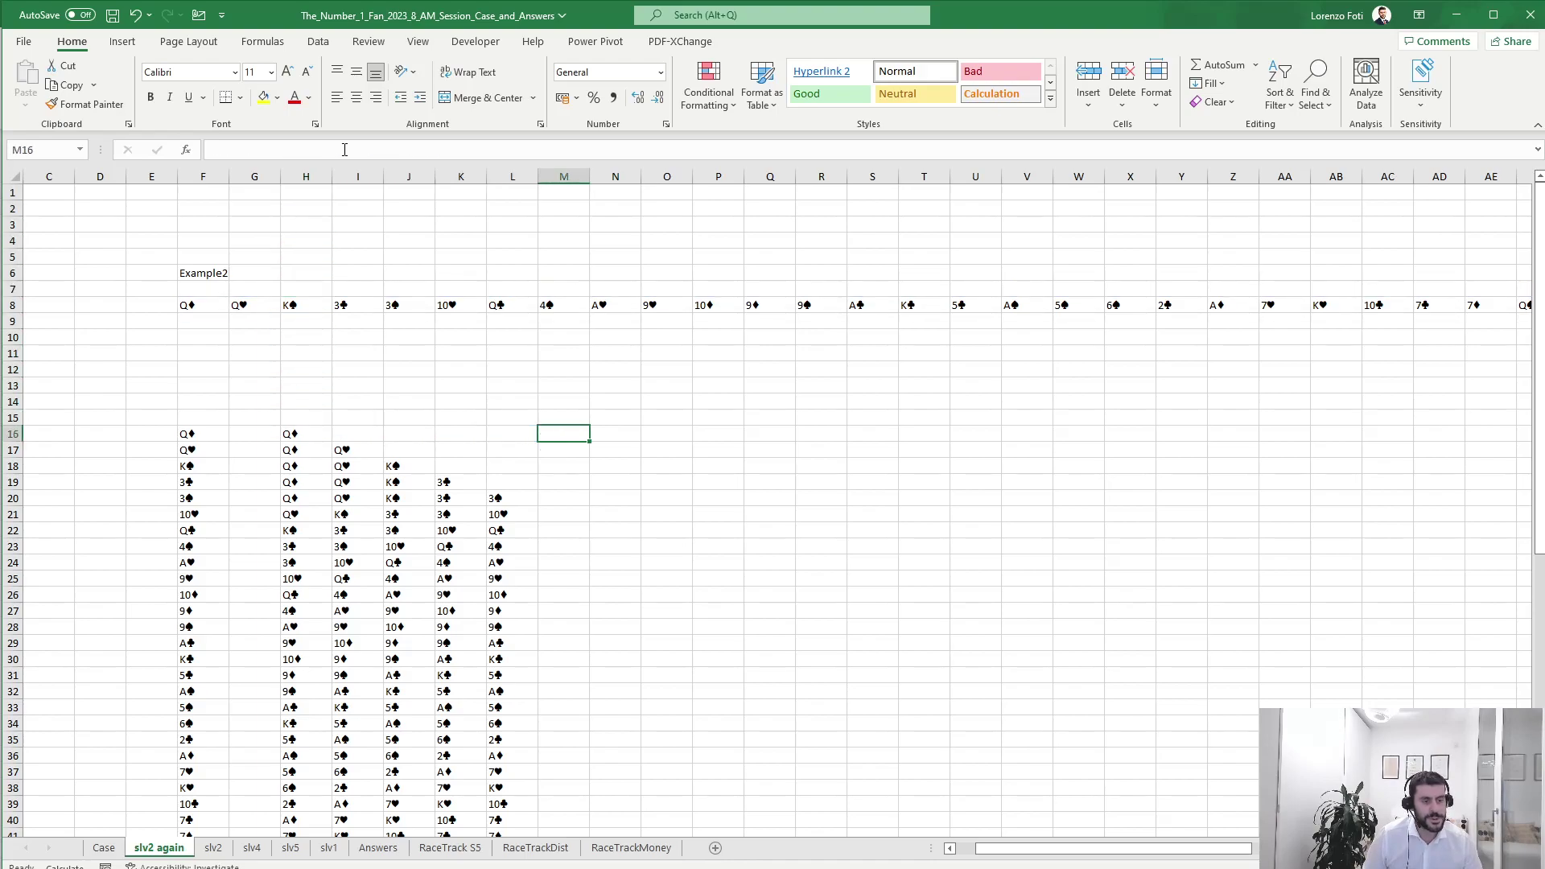
{"action": "type", "text": "+sub"}
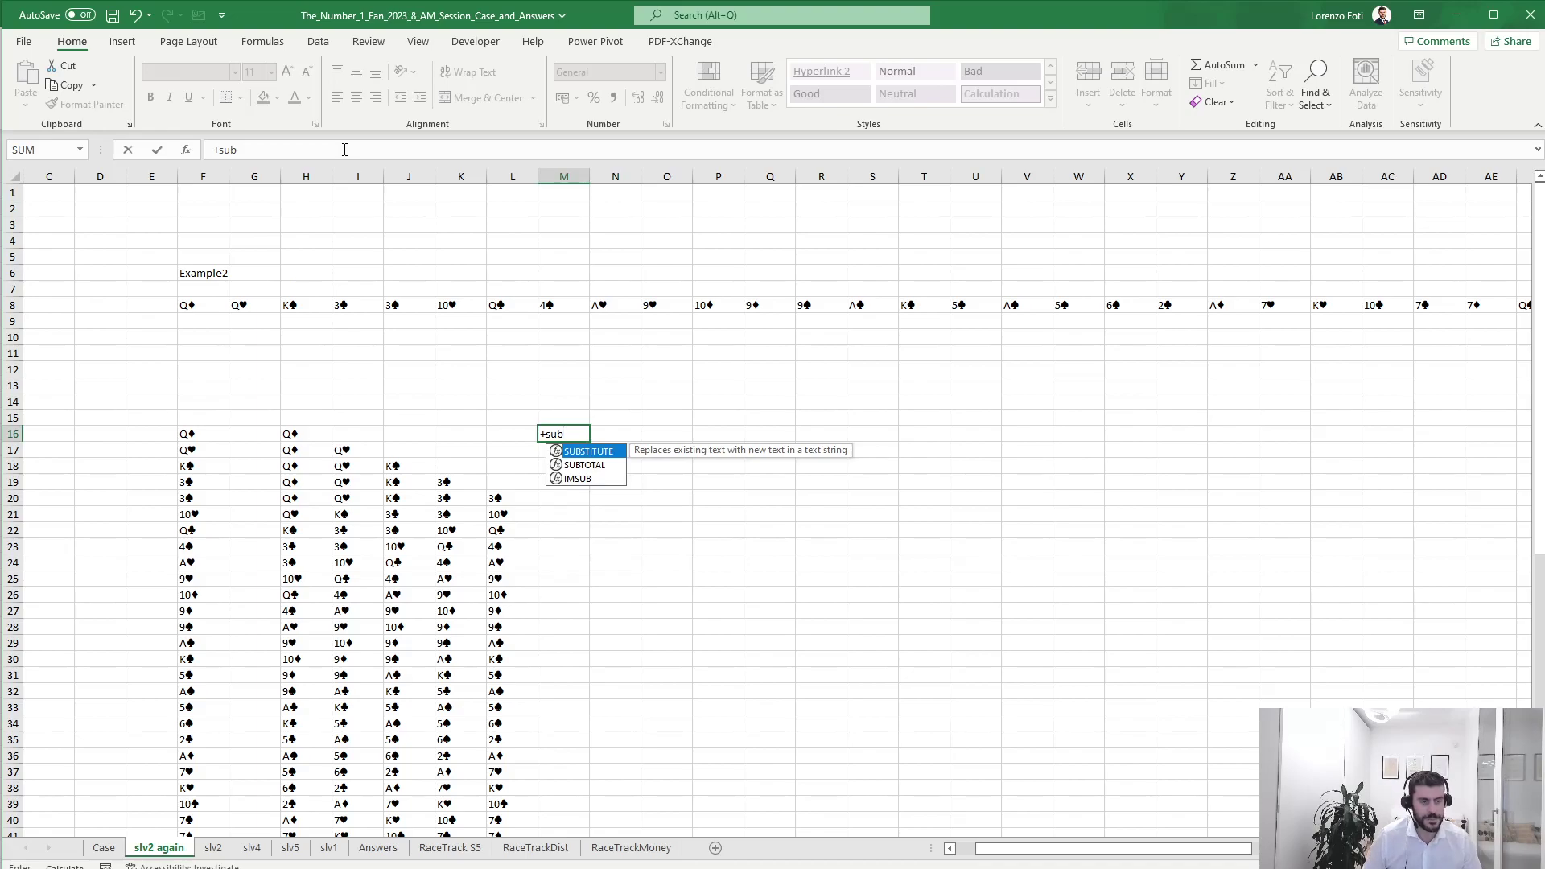
{"action": "key", "text": "Tab"}
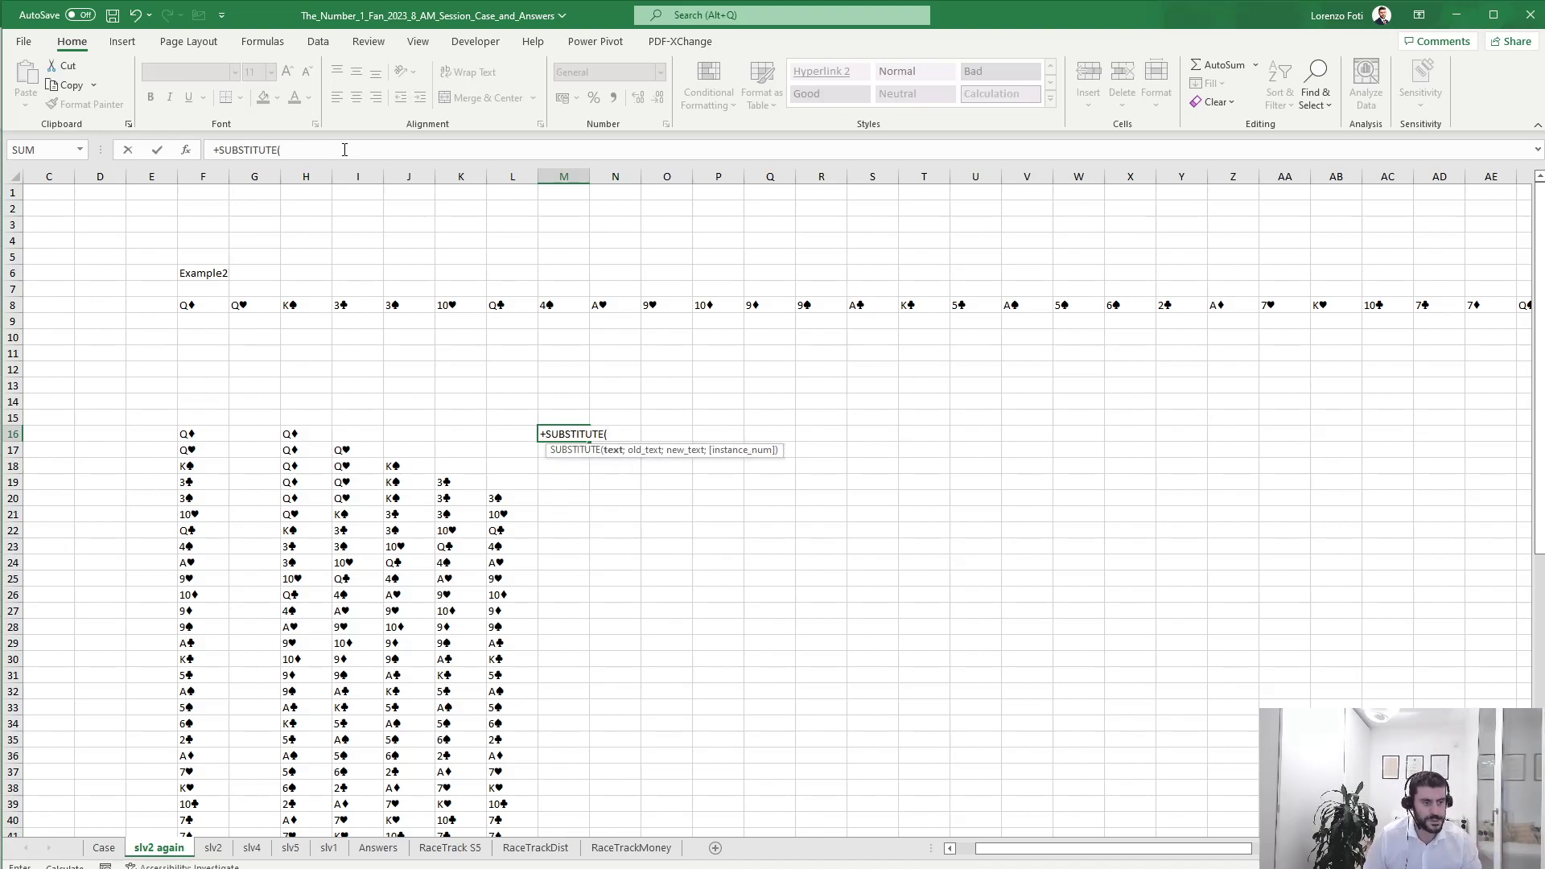
{"action": "key", "text": "Left"}
{"action": "key", "text": "Left"}
{"action": "key", "text": "Left"}
{"action": "key", "text": "Left"}
{"action": "key", "text": "Left"}
{"action": "key", "text": "shift+Right"}
{"action": "key", "text": "shift+Right"}
{"action": "key", "text": "shift+Right"}
{"action": "key", "text": "shift+Right"}
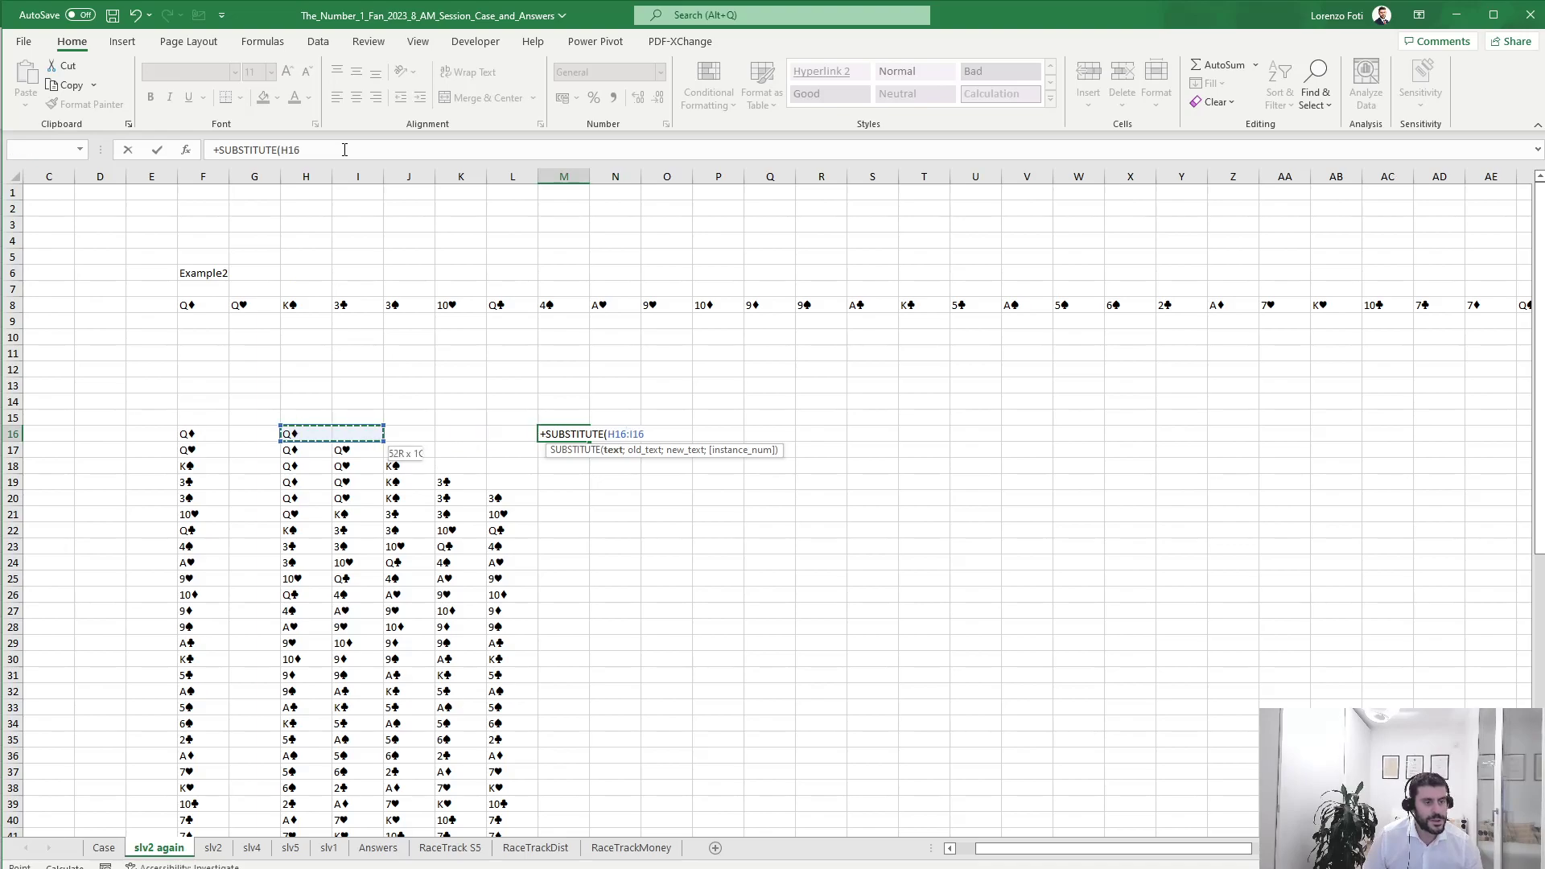
{"action": "type", "text": ";ri"}
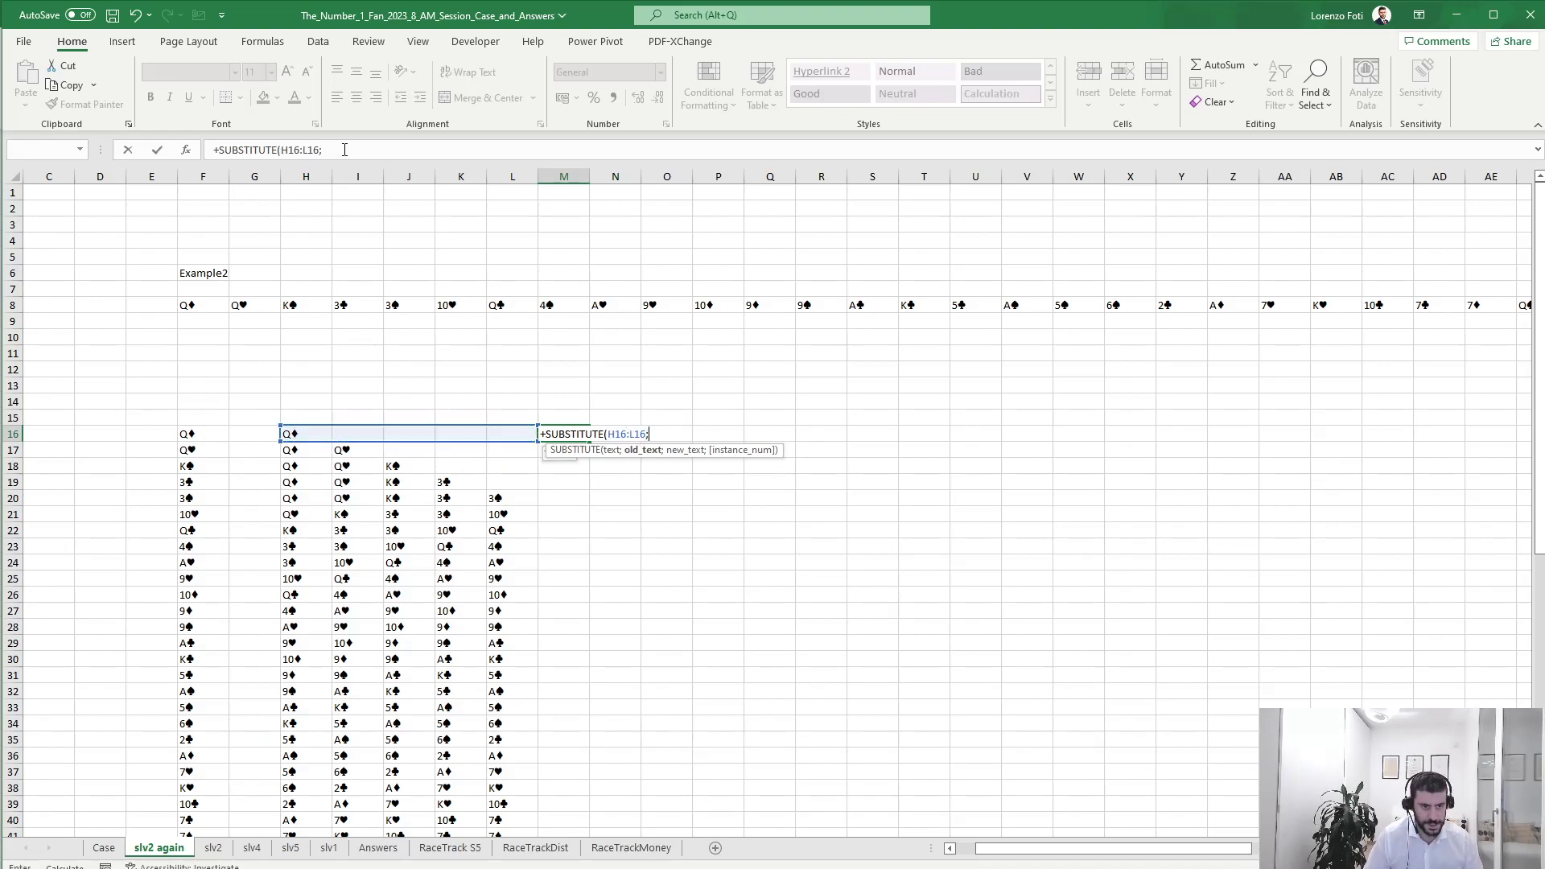
{"action": "key", "text": "Tab"}
{"action": "key", "text": "Left"}
{"action": "key", "text": "Left"}
{"action": "key", "text": "Left"}
{"action": "key", "text": "Left"}
{"action": "key", "text": "Left"}
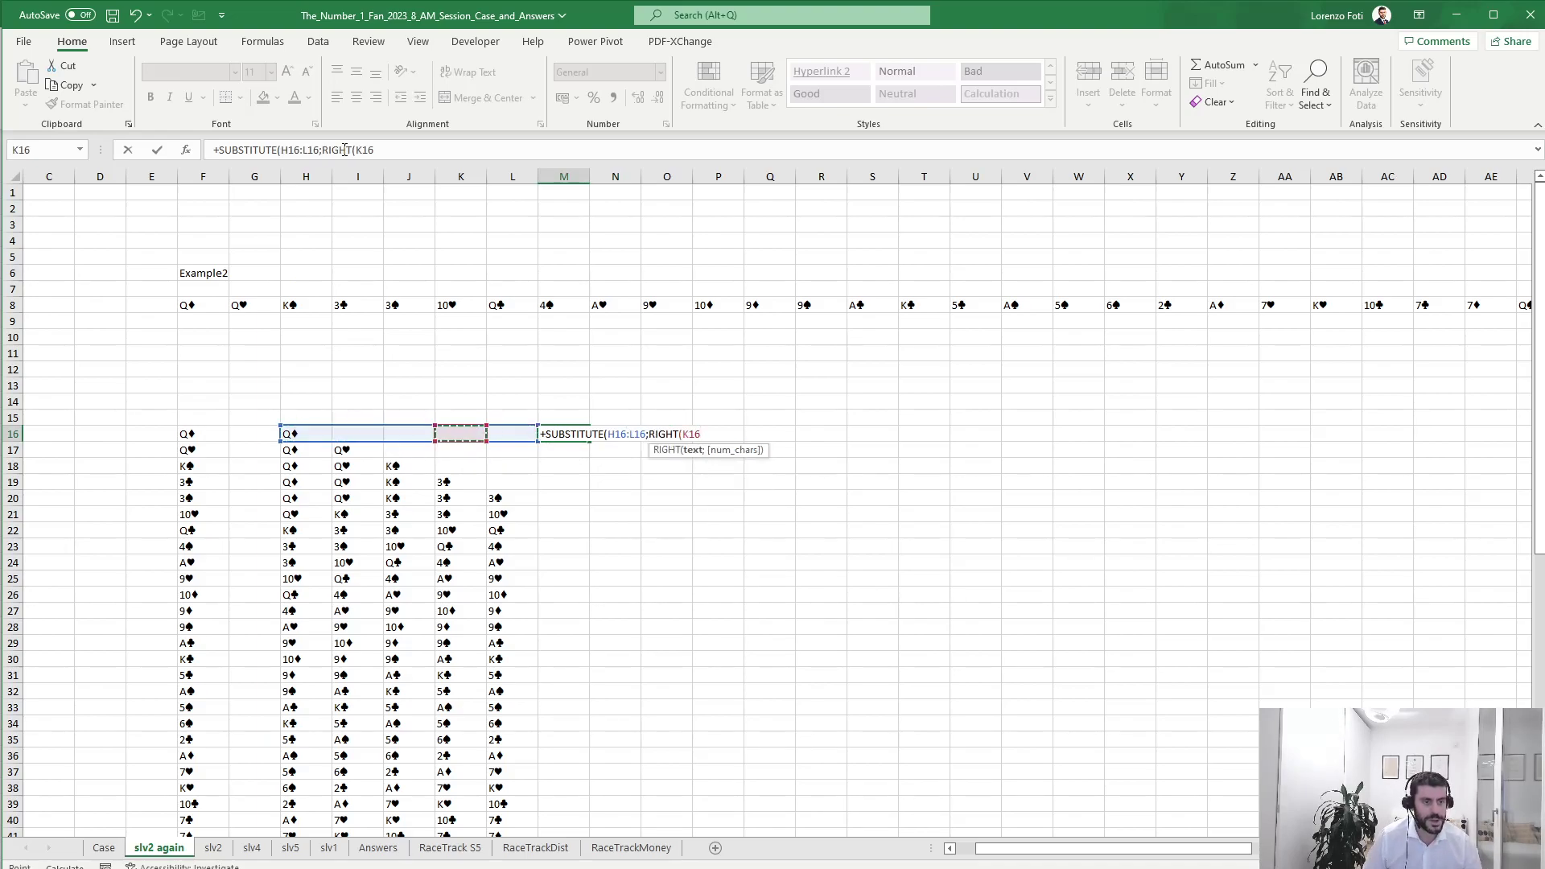
{"action": "key", "text": "shift+Right"}
{"action": "key", "text": "shift+Right"}
{"action": "key", "text": "shift+Right"}
{"action": "key", "text": "shift+Right"}
{"action": "type", "text": ";\"\"))"}
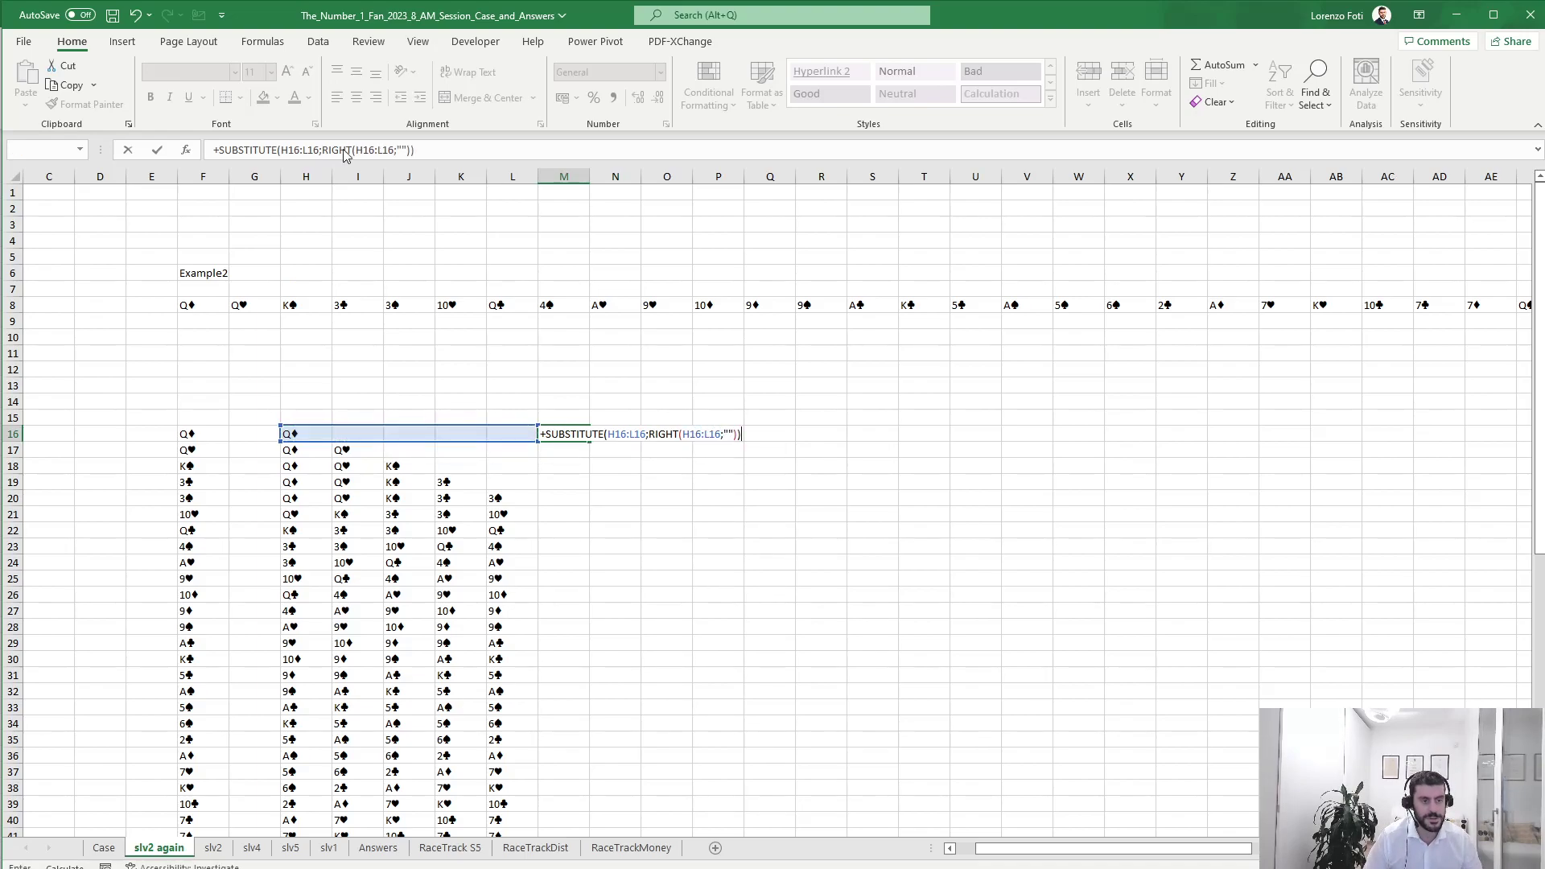
{"action": "key", "text": "Return"}
{"action": "key", "text": "Return"}
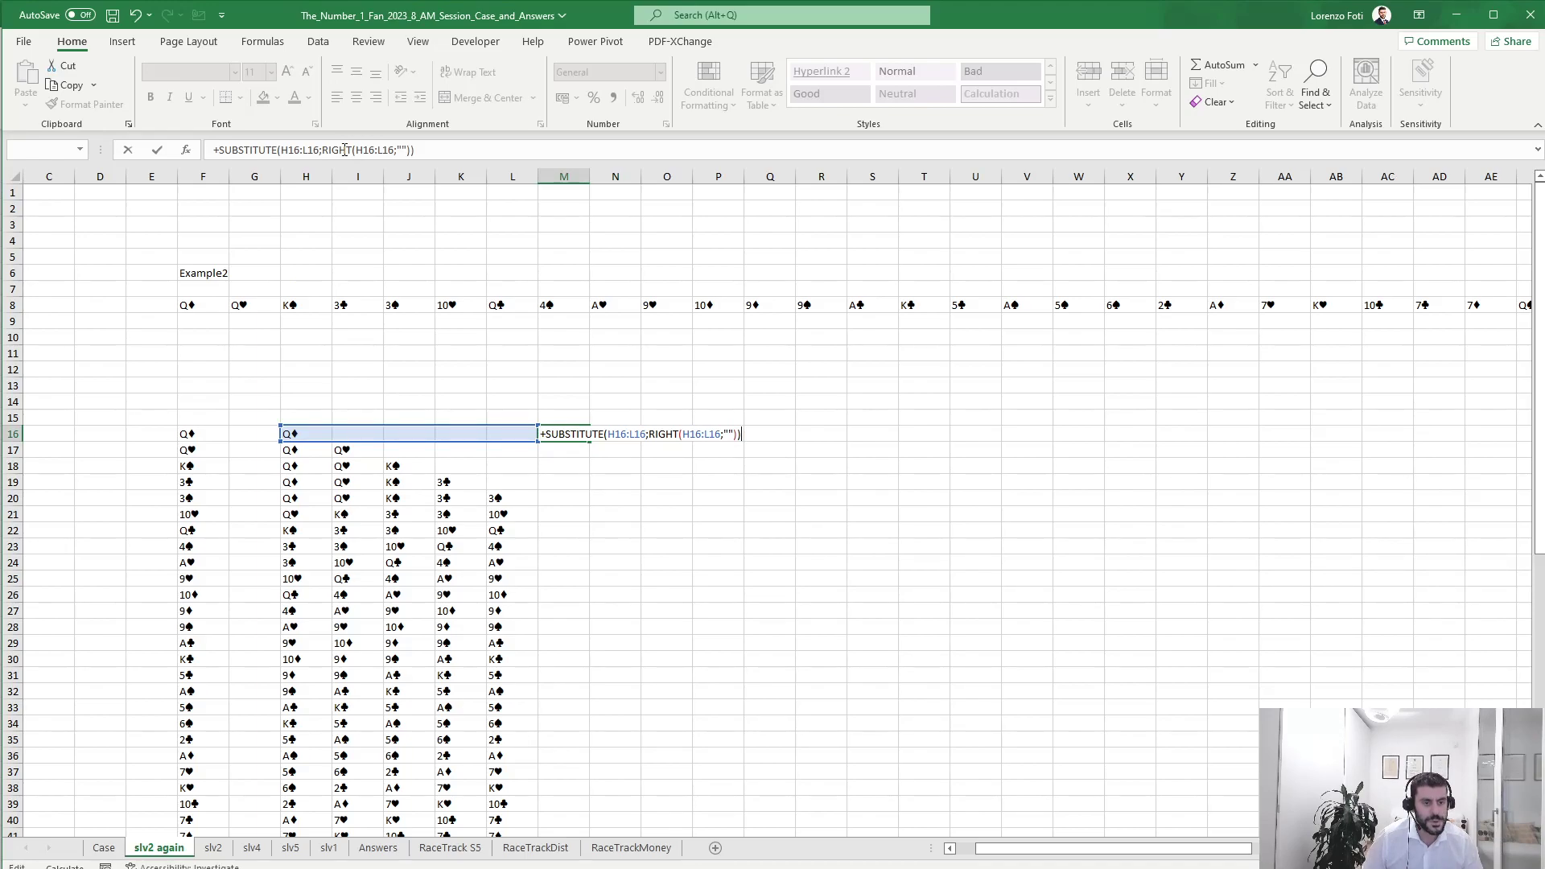
Correct the M16 formula to +SUBSTITUTE(H16:L16;RIGHT(H16:L16);"") so the empty text replaces the suit.
{"action": "key", "text": "BackSpace"}
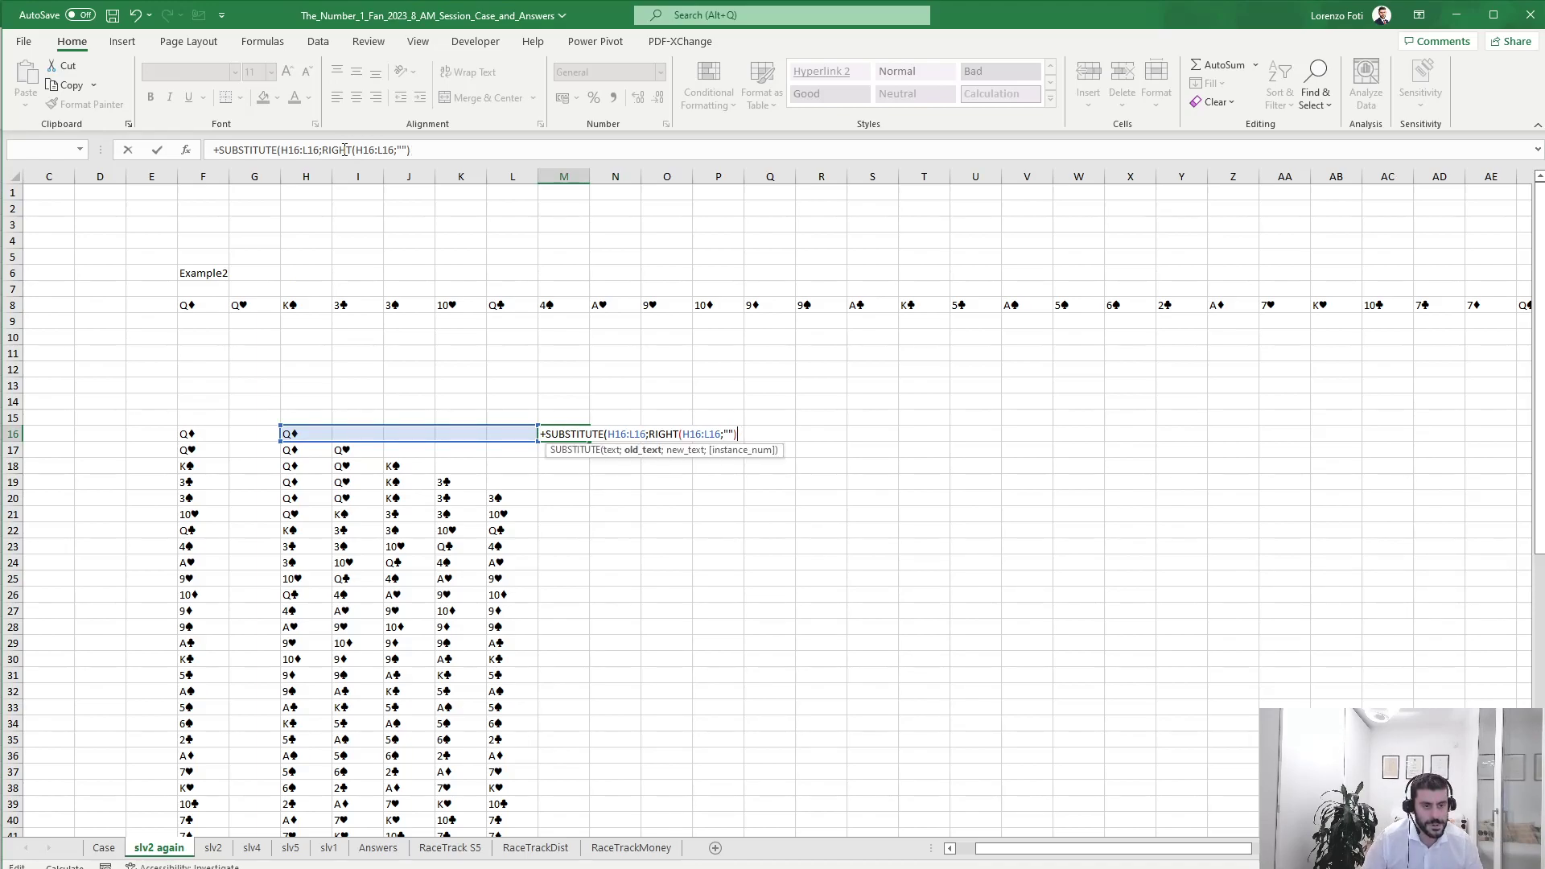
{"action": "key", "text": "BackSpace"}
{"action": "key", "text": "BackSpace"}
{"action": "key", "text": "BackSpace"}
{"action": "key", "text": "BackSpace"}
{"action": "type", "text": ");\"\")"}
{"action": "key", "text": "ctrl+Return"}
Enter +RIGHT(H16:L16) in R16 to extract the suits of the five-card row.
{"action": "key", "text": "Right"}
{"action": "key", "text": "Right"}
{"action": "key", "text": "Right"}
{"action": "key", "text": "Right"}
{"action": "key", "text": "Right"}
{"action": "type", "text": "+rig"}
{"action": "key", "text": "Tab"}
{"action": "key", "text": "Left"}
{"action": "key", "text": "Left"}
{"action": "key", "text": "Left"}
{"action": "key", "text": "Left"}
{"action": "key", "text": "Left"}
{"action": "key", "text": "Left"}
{"action": "key", "text": "shift+Left"}
{"action": "key", "text": "shift+Left"}
{"action": "key", "text": "shift+Left"}
{"action": "key", "text": "shift+Left"}
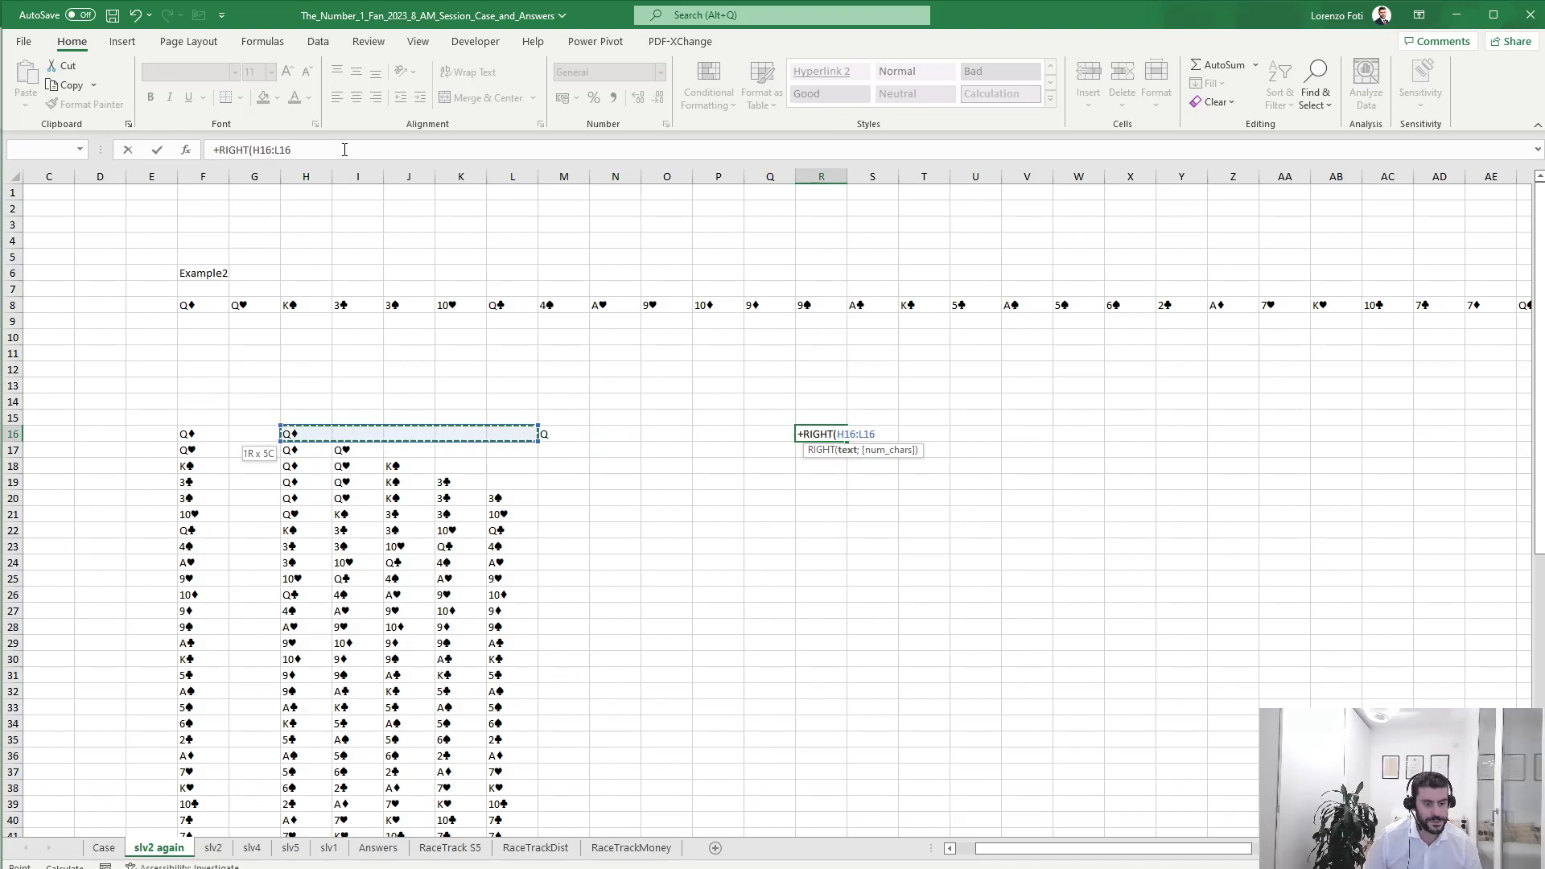
{"action": "type", "text": ")"}
{"action": "key", "text": "ctrl+Return"}
Copy the rank and suit formulas in M16:R16 down to row 67, the last card row.
{"action": "key", "text": "Left"}
{"action": "key", "text": "Left"}
{"action": "key", "text": "Left"}
{"action": "key", "text": "Left"}
{"action": "key", "text": "Left"}
{"action": "key", "text": "shift+Right"}
{"action": "key", "text": "shift+Right"}
{"action": "key", "text": "shift+Right"}
{"action": "key", "text": "shift+Right"}
{"action": "key", "text": "shift+Right"}
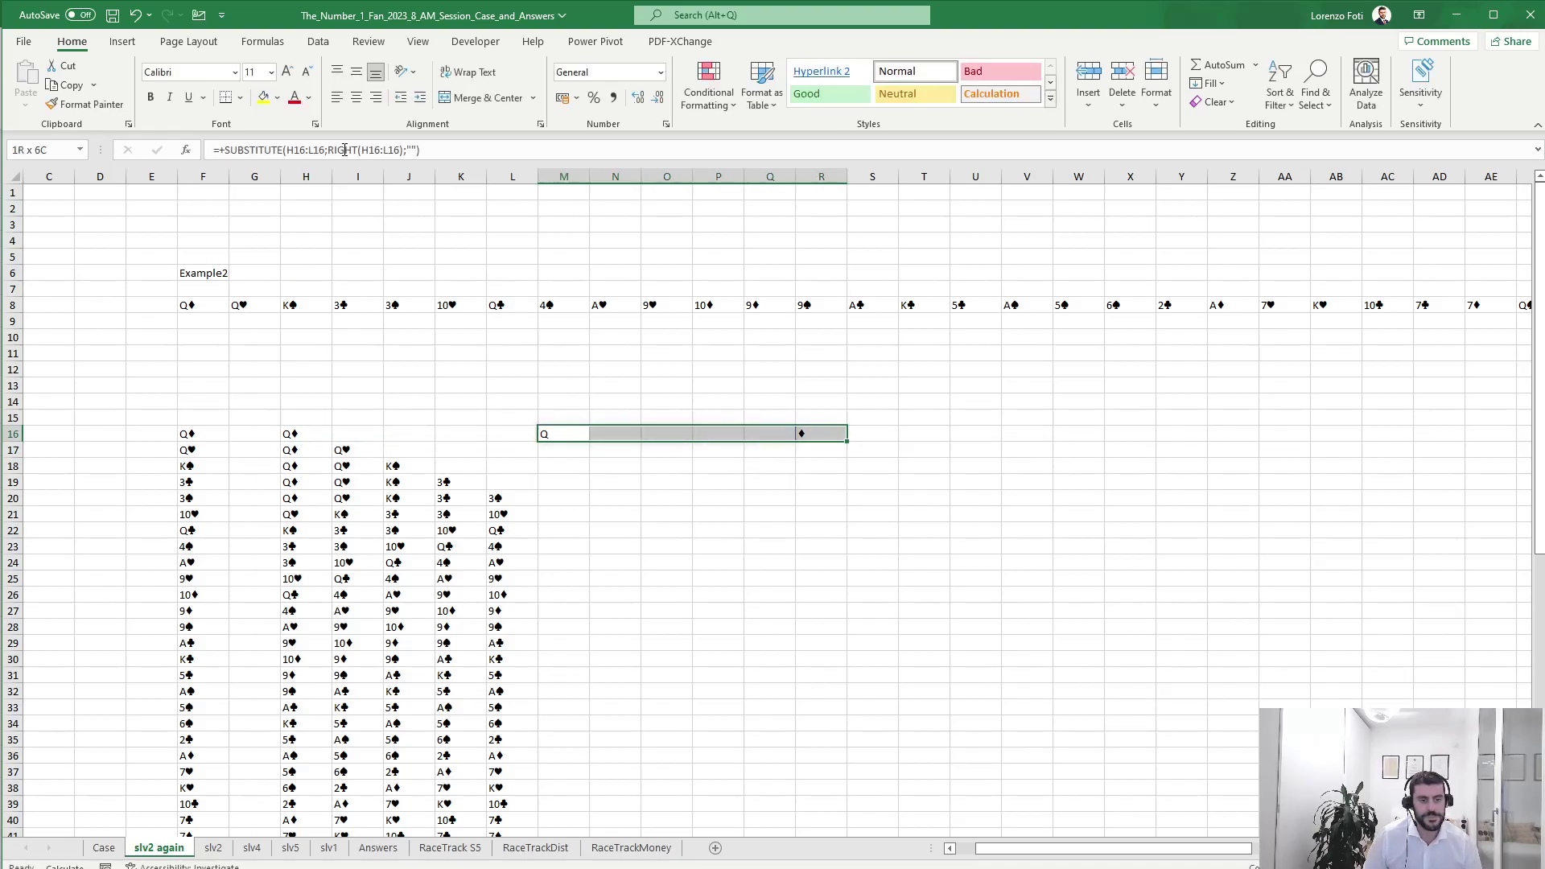
{"action": "key", "text": "ctrl+c"}
{"action": "key", "text": "Left"}
{"action": "key", "text": "Down"}
{"action": "key", "text": "Down"}
{"action": "key", "text": "Down"}
{"action": "key", "text": "Down"}
{"action": "key", "text": "shift+Left"}
{"action": "key", "text": "shift+Left"}
{"action": "key", "text": "shift+Left"}
{"action": "key", "text": "shift+Left"}
{"action": "key", "text": "ctrl+Down"}
{"action": "key", "text": "Right"}
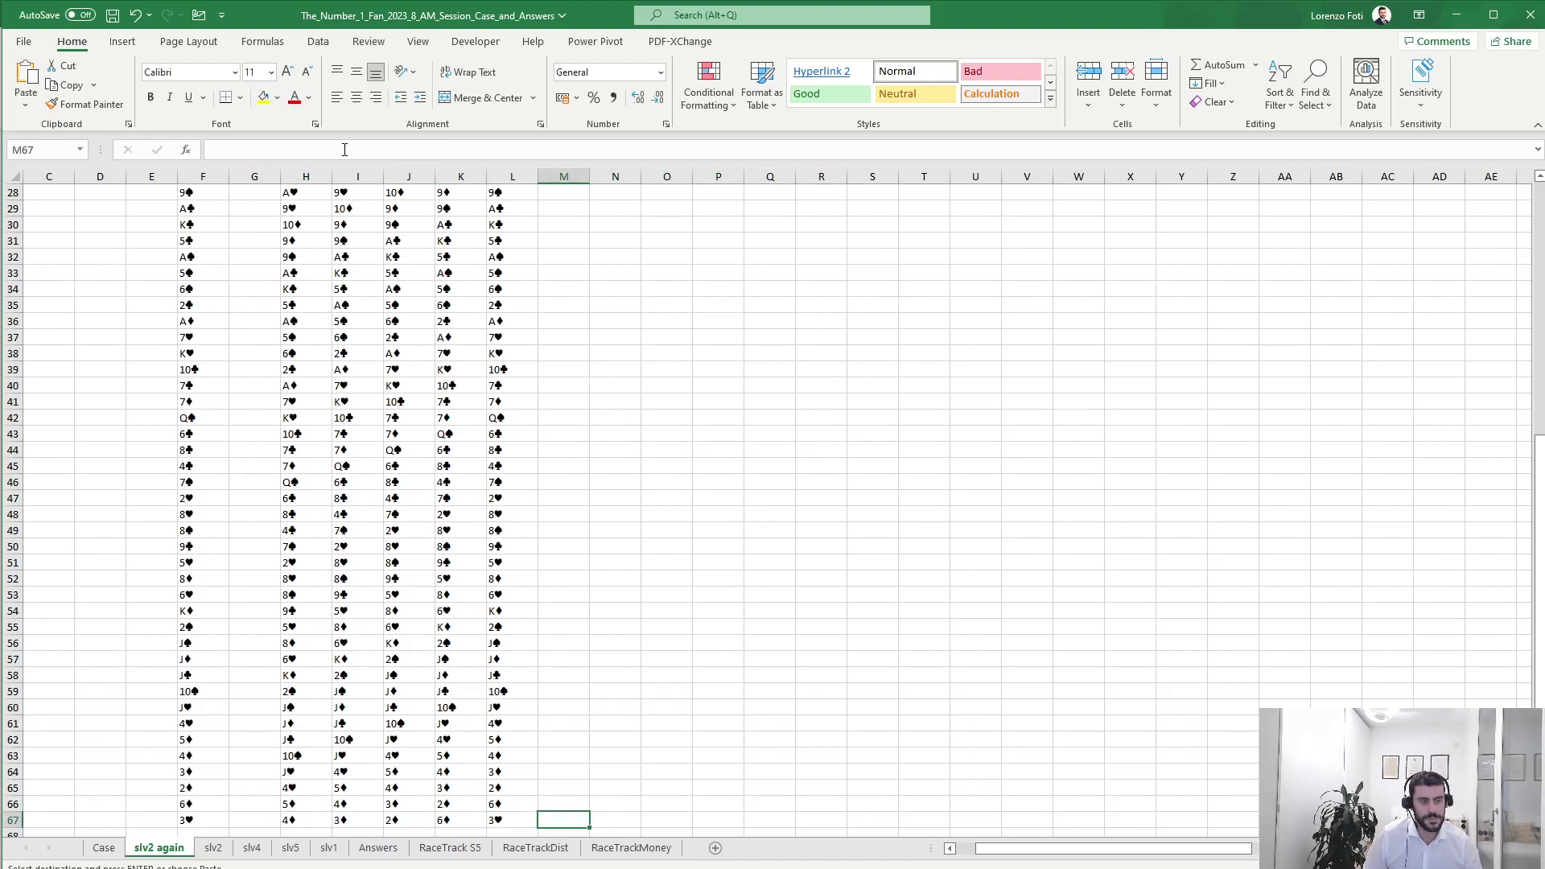
{"action": "key", "text": "ctrl+shift+Up"}
{"action": "key", "text": "Return"}
Review the rank and suit columns from row 16 down against the five-card hands.
{"action": "key", "text": "ctrl+Up"}
{"action": "key", "text": "Up"}
{"action": "key", "text": "Up"}
{"action": "key", "text": "Up"}
{"action": "key", "text": "Up"}
{"action": "key", "text": "Up"}
{"action": "key", "text": "Up"}
{"action": "key", "text": "Up"}
{"action": "key", "text": "Up"}
{"action": "key", "text": "Up"}
{"action": "key", "text": "Up"}
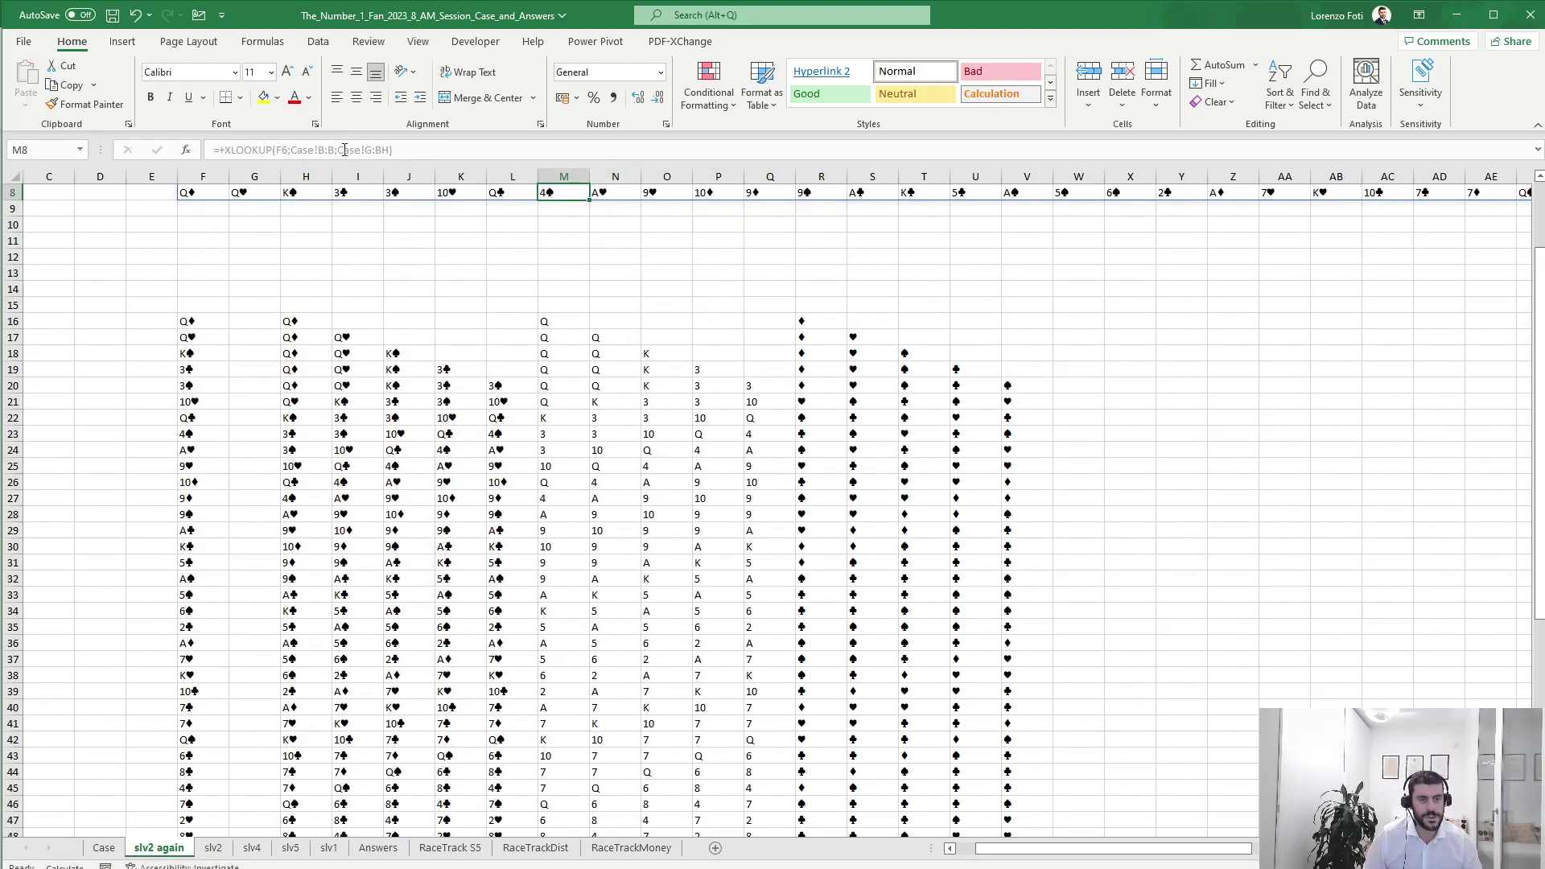
{"action": "key", "text": "Up"}
{"action": "key", "text": "Up"}
{"action": "key", "text": "Up"}
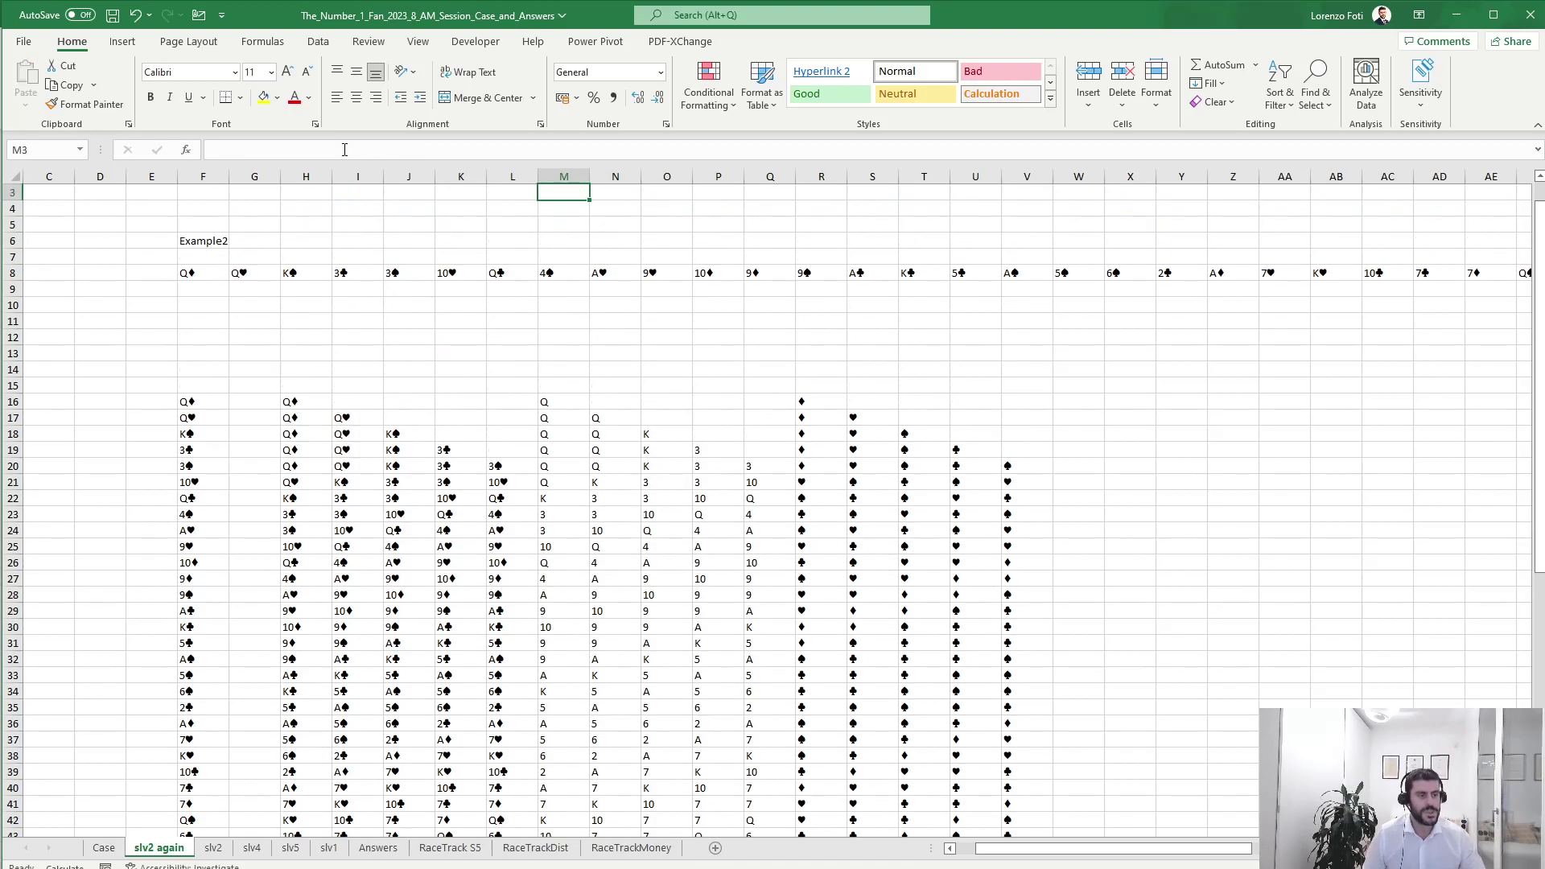
{"action": "key", "text": "Down"}
{"action": "key", "text": "Down"}
{"action": "key", "text": "Down"}
{"action": "key", "text": "Down"}
{"action": "key", "text": "Down"}
{"action": "key", "text": "Down"}
{"action": "key", "text": "Down"}
{"action": "key", "text": "Down"}
{"action": "key", "text": "Up"}
{"action": "key", "text": "Up"}
{"action": "key", "text": "Up"}
{"action": "key", "text": "Up"}
{"action": "key", "text": "Up"}
{"action": "key", "text": "Up"}
{"action": "key", "text": "Up"}
{"action": "key", "text": "Down"}
{"action": "key", "text": "Down"}
{"action": "key", "text": "Down"}
{"action": "key", "text": "Down"}
{"action": "key", "text": "Down"}
{"action": "key", "text": "Down"}
{"action": "key", "text": "Down"}
{"action": "key", "text": "Down"}
{"action": "key", "text": "Down"}
{"action": "key", "text": "Down"}
{"action": "key", "text": "Down"}
{"action": "key", "text": "Down"}
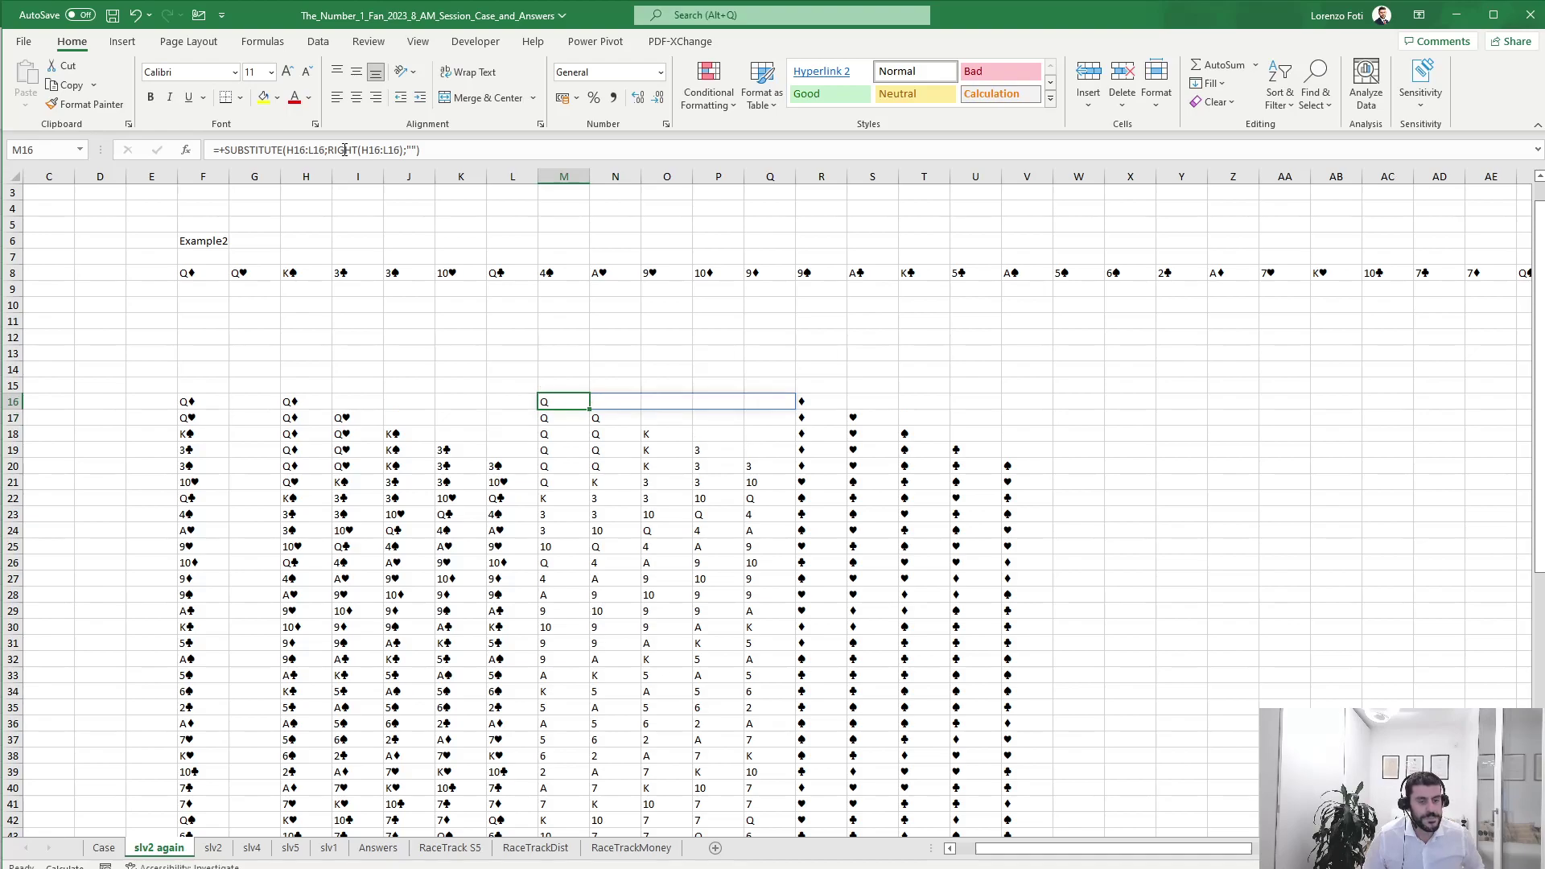
Enter +SUBSTITUTE(F16;RIGHT(F16);"") in X16 to extract the rank of the single card in F16.
{"action": "key", "text": "Right"}
{"action": "key", "text": "Right"}
{"action": "key", "text": "Right"}
{"action": "key", "text": "Right"}
{"action": "key", "text": "Right"}
{"action": "key", "text": "Right"}
{"action": "key", "text": "Right"}
{"action": "key", "text": "Right"}
{"action": "key", "text": "Right"}
{"action": "key", "text": "Right"}
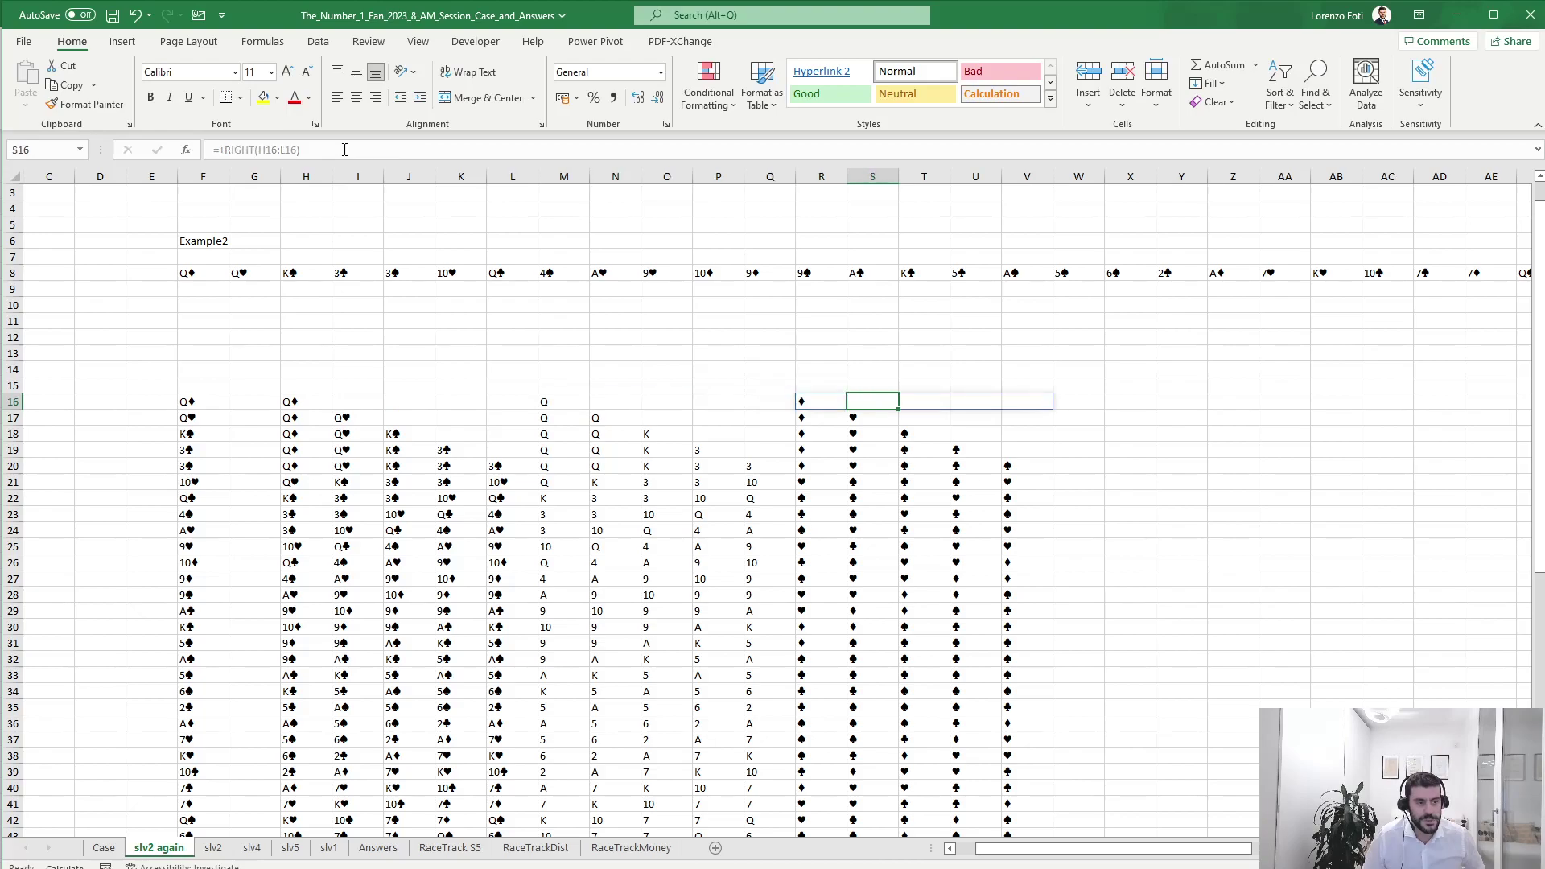
{"action": "key", "text": "Right"}
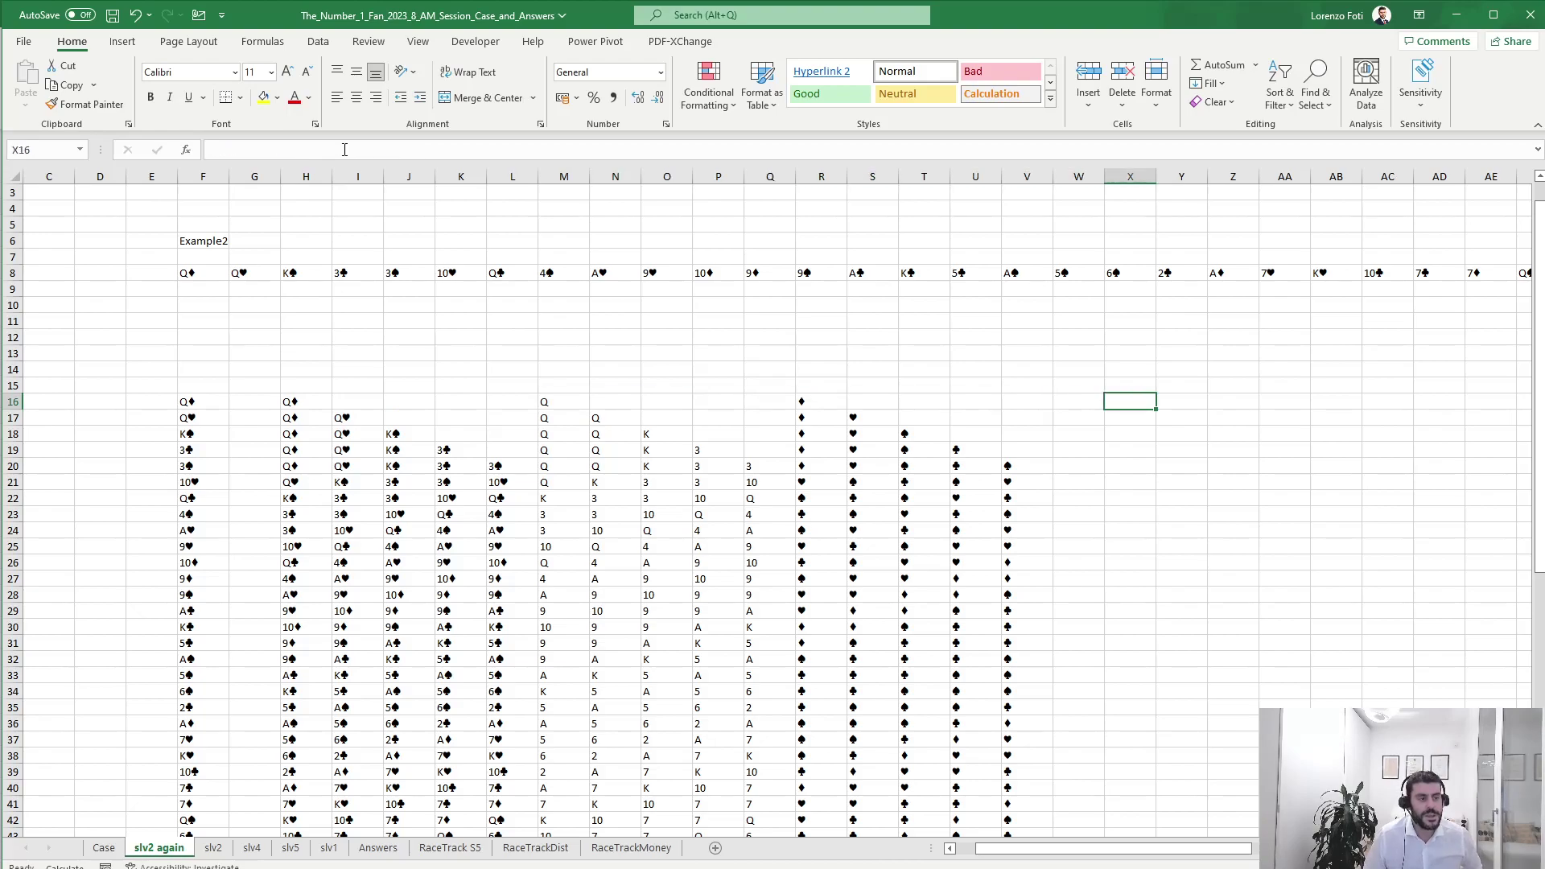
{"action": "type", "text": "+SUBSTITUTE("}
{"action": "key", "text": "Left"}
{"action": "key", "text": "Left"}
{"action": "key", "text": "Left"}
{"action": "key", "text": "Left"}
{"action": "key", "text": "Left"}
{"action": "key", "text": "Left"}
{"action": "key", "text": "Left"}
{"action": "key", "text": "Left"}
{"action": "key", "text": "Left"}
{"action": "key", "text": "Left"}
{"action": "key", "text": "Left"}
{"action": "key", "text": "Left"}
{"action": "key", "text": "Left"}
{"action": "key", "text": "Left"}
{"action": "key", "text": "Left"}
{"action": "key", "text": "Left"}
{"action": "key", "text": "Left"}
{"action": "key", "text": "Left"}
{"action": "type", "text": ";"}
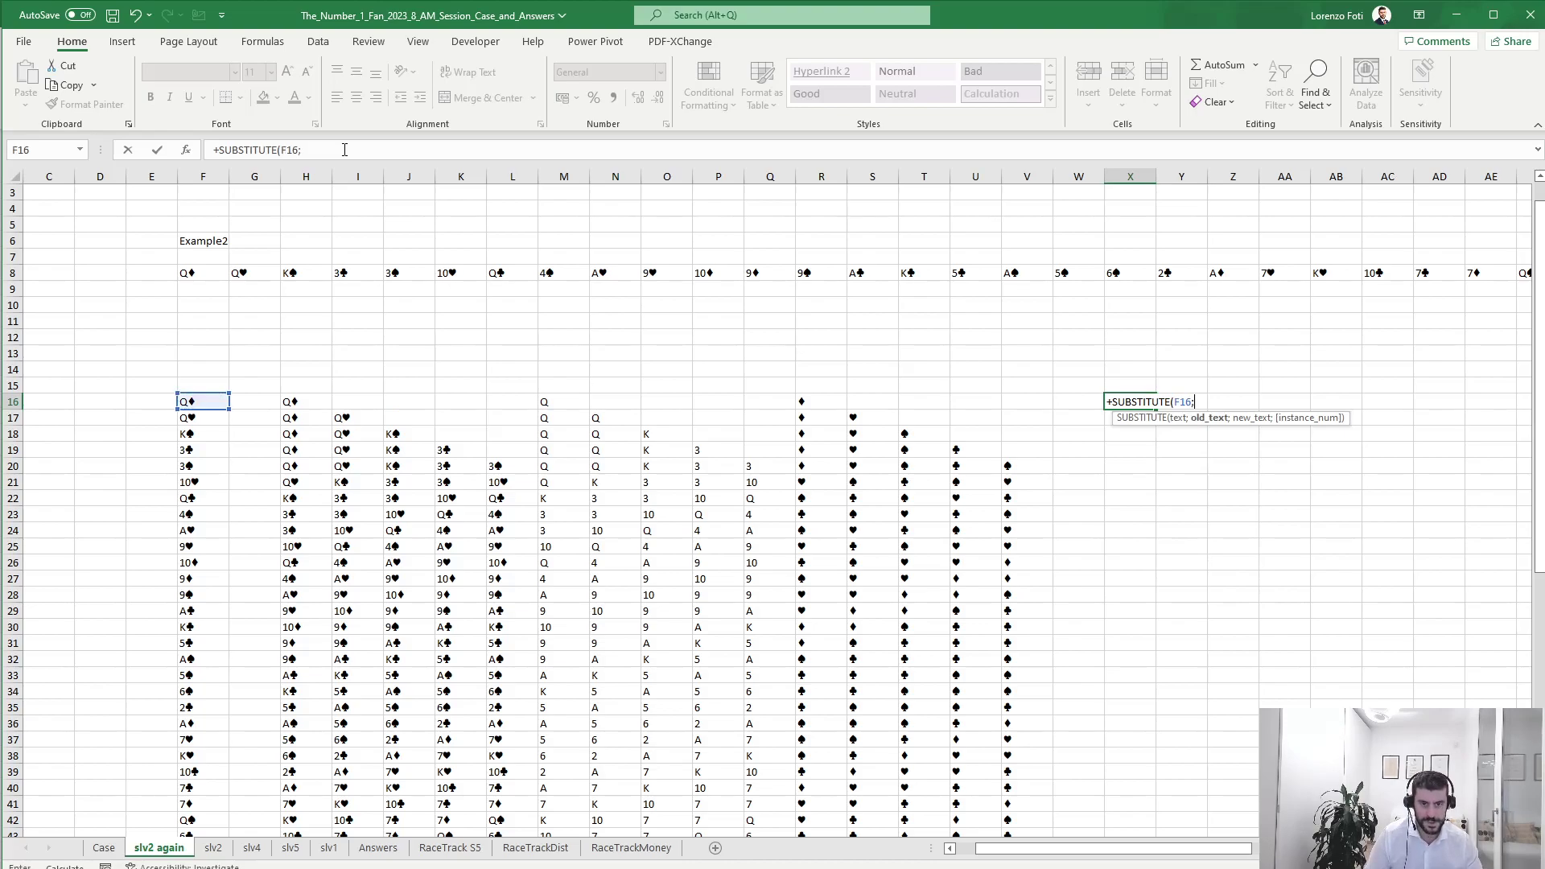
{"action": "type", "text": "RIGHT("}
{"action": "key", "text": "ctrl+Left"}
{"action": "key", "text": "ctrl+Left"}
{"action": "key", "text": "ctrl+Left"}
{"action": "key", "text": "ctrl+Left"}
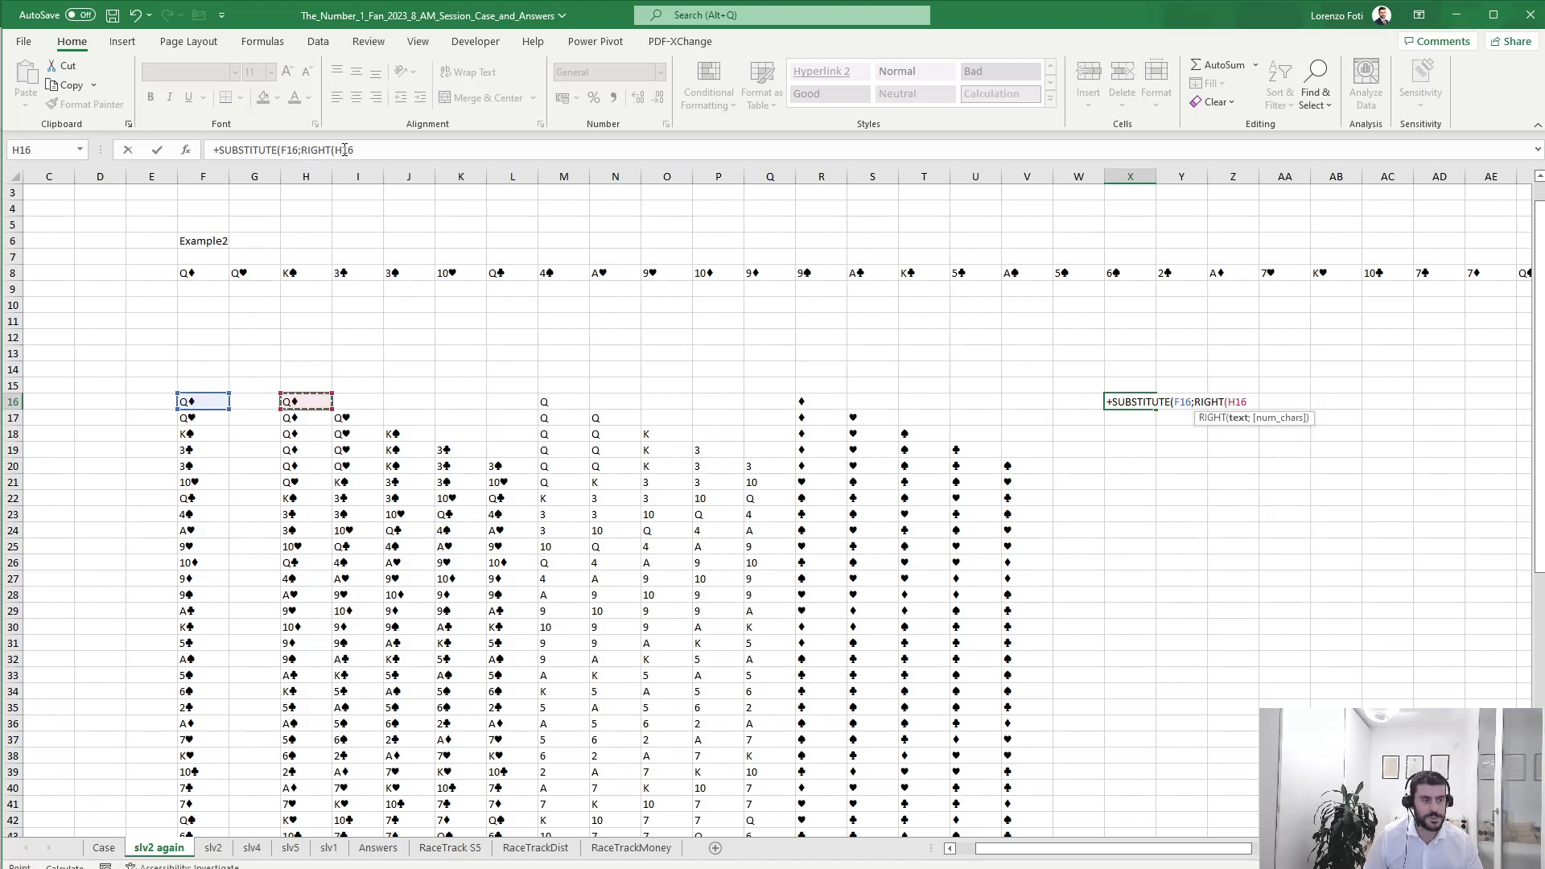
{"action": "type", "text": ");\"\"))"}
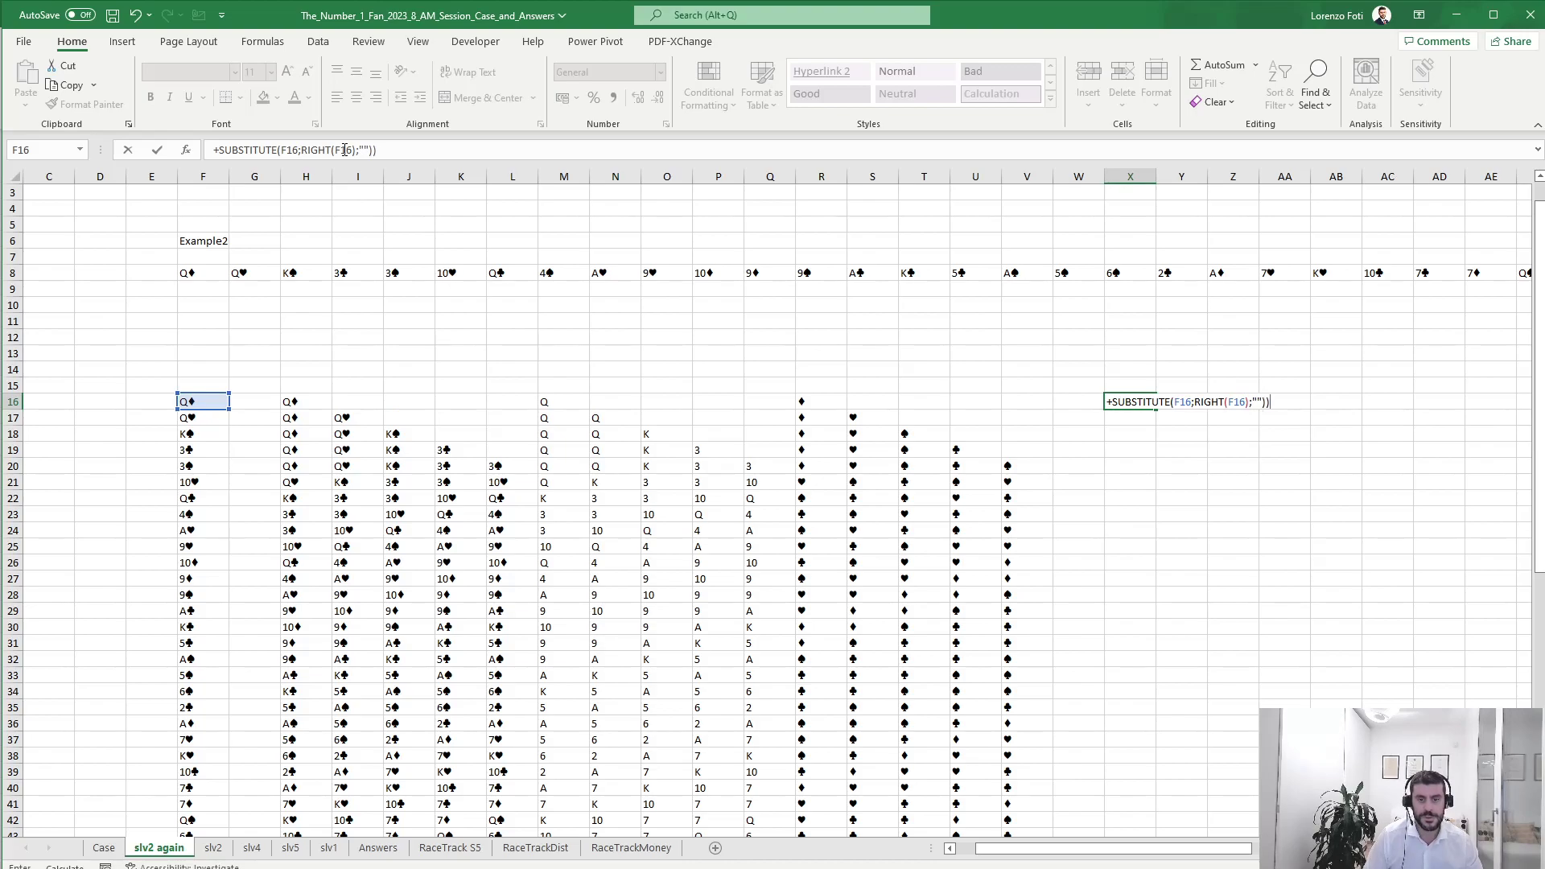
{"action": "key", "text": "Return"}
Copy the single-card rank formula in X16 down column X to row 67.
{"action": "key", "text": "Up"}
{"action": "key", "text": "ctrl+c"}
{"action": "key", "text": "Left"}
{"action": "key", "text": "Left"}
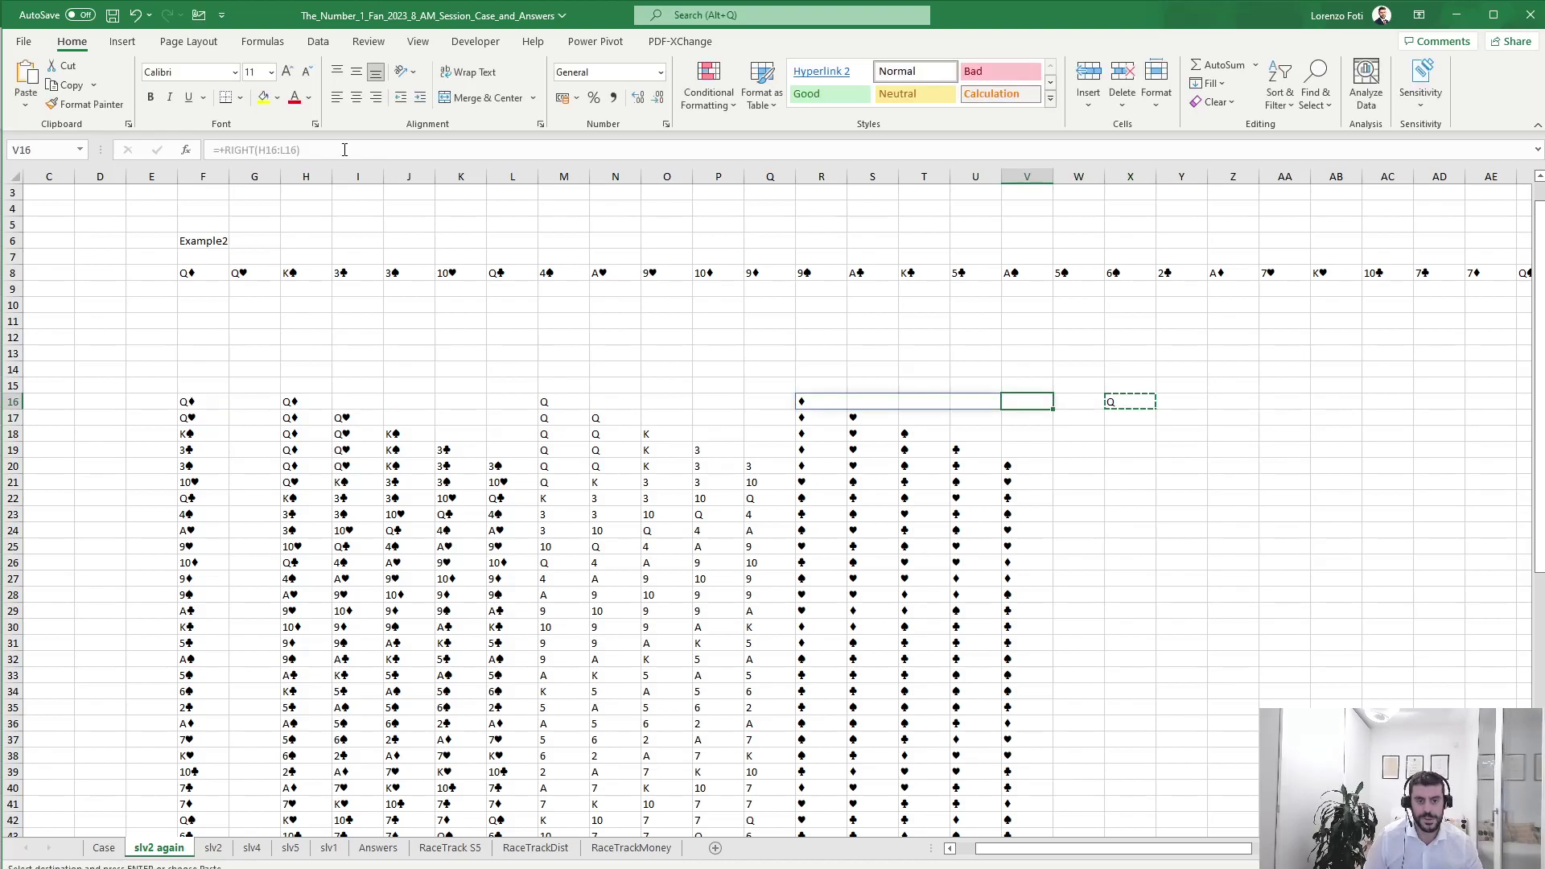
{"action": "key", "text": "ctrl+Down"}
{"action": "key", "text": "Right"}
{"action": "key", "text": "Right"}
{"action": "key", "text": "ctrl+shift+Up"}
{"action": "key", "text": "Return"}
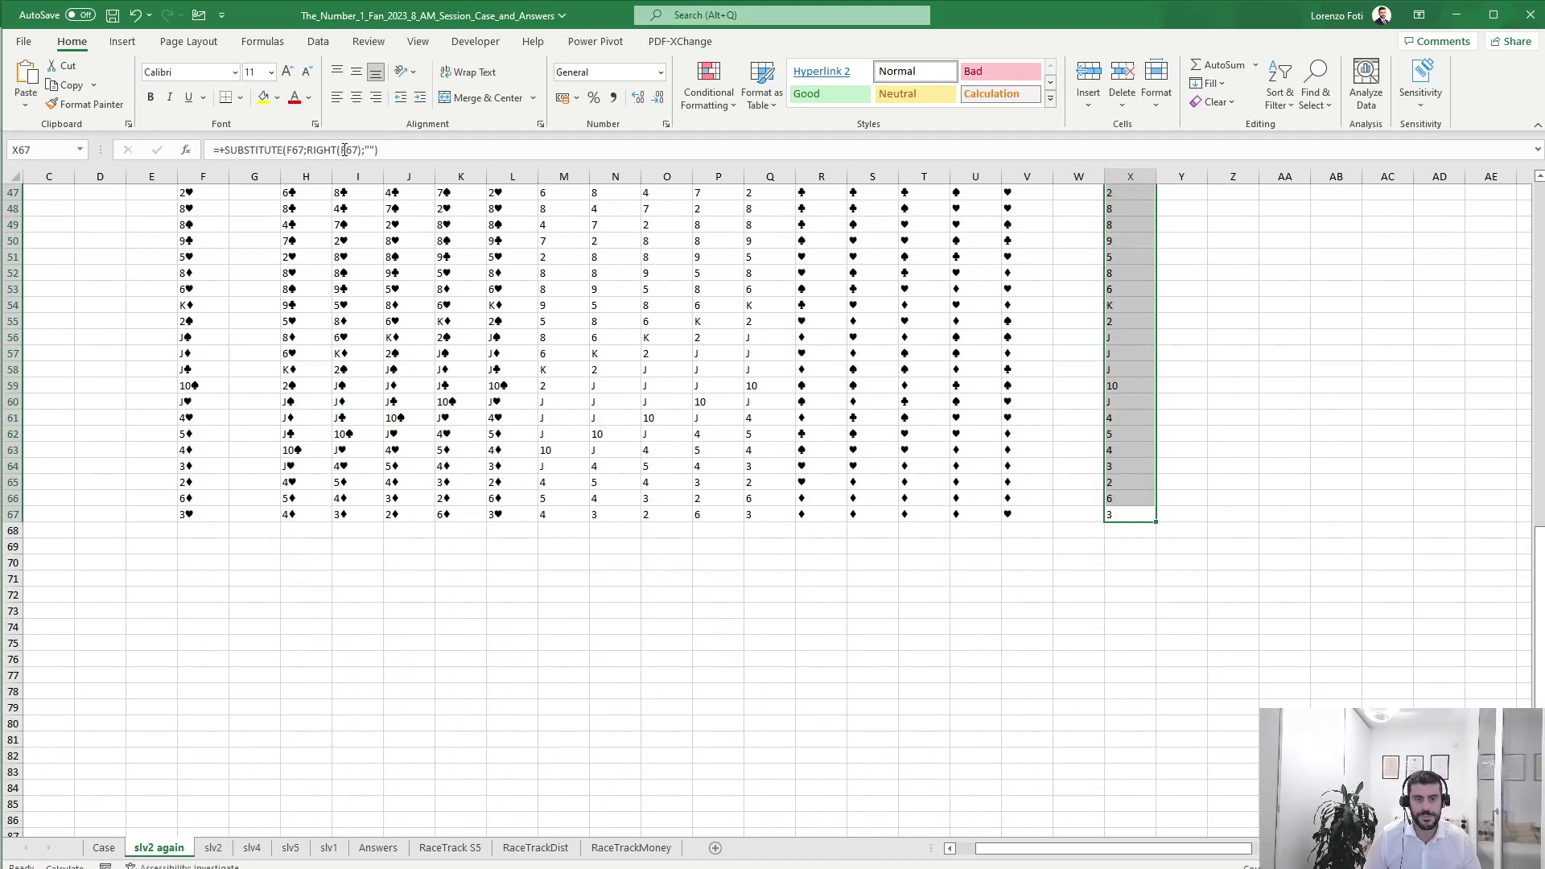
Examine row 16 across the five-card ranks, the suits and the single-card rank column.
{"action": "key", "text": "ctrl+Up"}
{"action": "key", "text": "Down"}
{"action": "key", "text": "Down"}
{"action": "key", "text": "Down"}
{"action": "key", "text": "Down"}
{"action": "key", "text": "Down"}
{"action": "key", "text": "Down"}
{"action": "key", "text": "Down"}
{"action": "key", "text": "Down"}
{"action": "key", "text": "Down"}
{"action": "key", "text": "Down"}
{"action": "key", "text": "Down"}
{"action": "key", "text": "Down"}
{"action": "key", "text": "Down"}
{"action": "key", "text": "Down"}
{"action": "key", "text": "Down"}
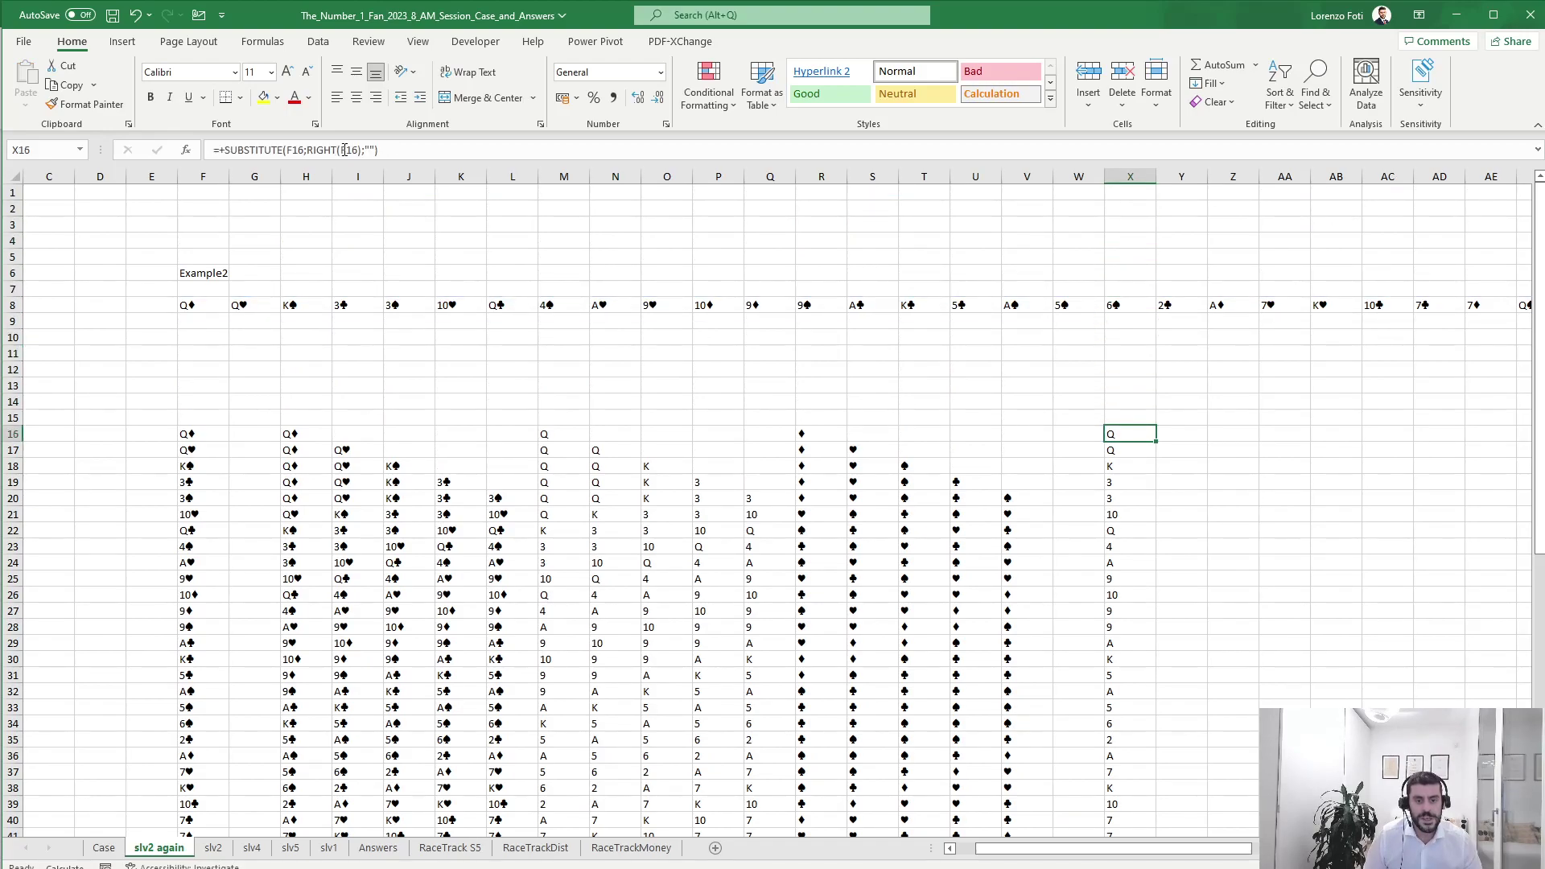
{"action": "key", "text": "Right"}
{"action": "key", "text": "Right"}
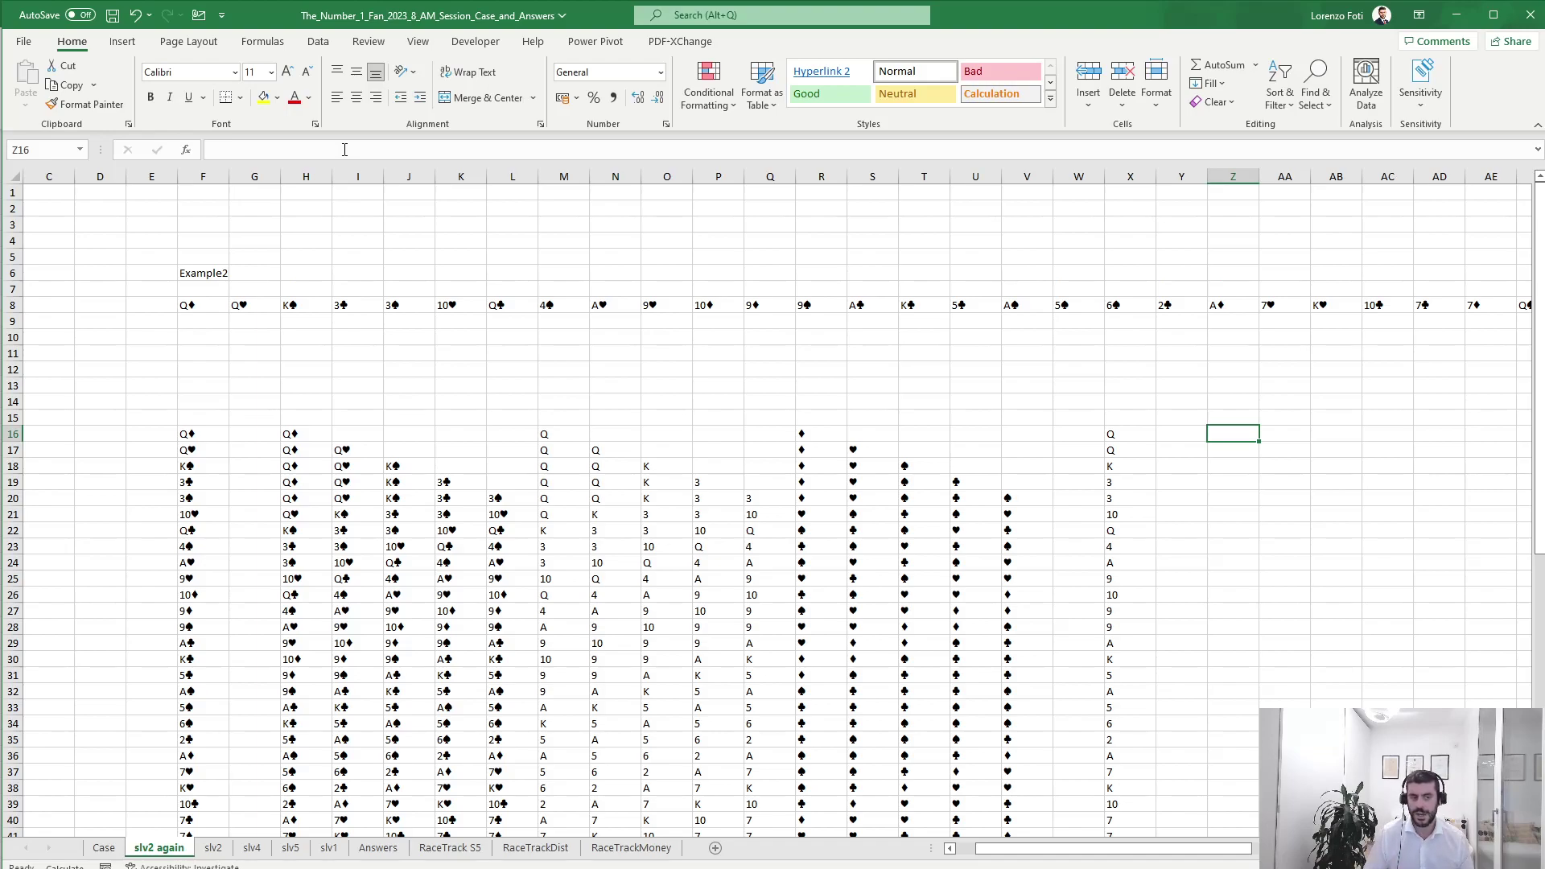
{"action": "key", "text": "Left"}
{"action": "key", "text": "Left"}
{"action": "key", "text": "Left"}
{"action": "key", "text": "Left"}
{"action": "key", "text": "Left"}
{"action": "key", "text": "Left"}
{"action": "key", "text": "Left"}
{"action": "key", "text": "Left"}
{"action": "key", "text": "Left"}
{"action": "key", "text": "Left"}
{"action": "key", "text": "Left"}
{"action": "key", "text": "Left"}
{"action": "key", "text": "Left"}
{"action": "key", "text": "Right"}
{"action": "key", "text": "Right"}
{"action": "key", "text": "Right"}
{"action": "key", "text": "Right"}
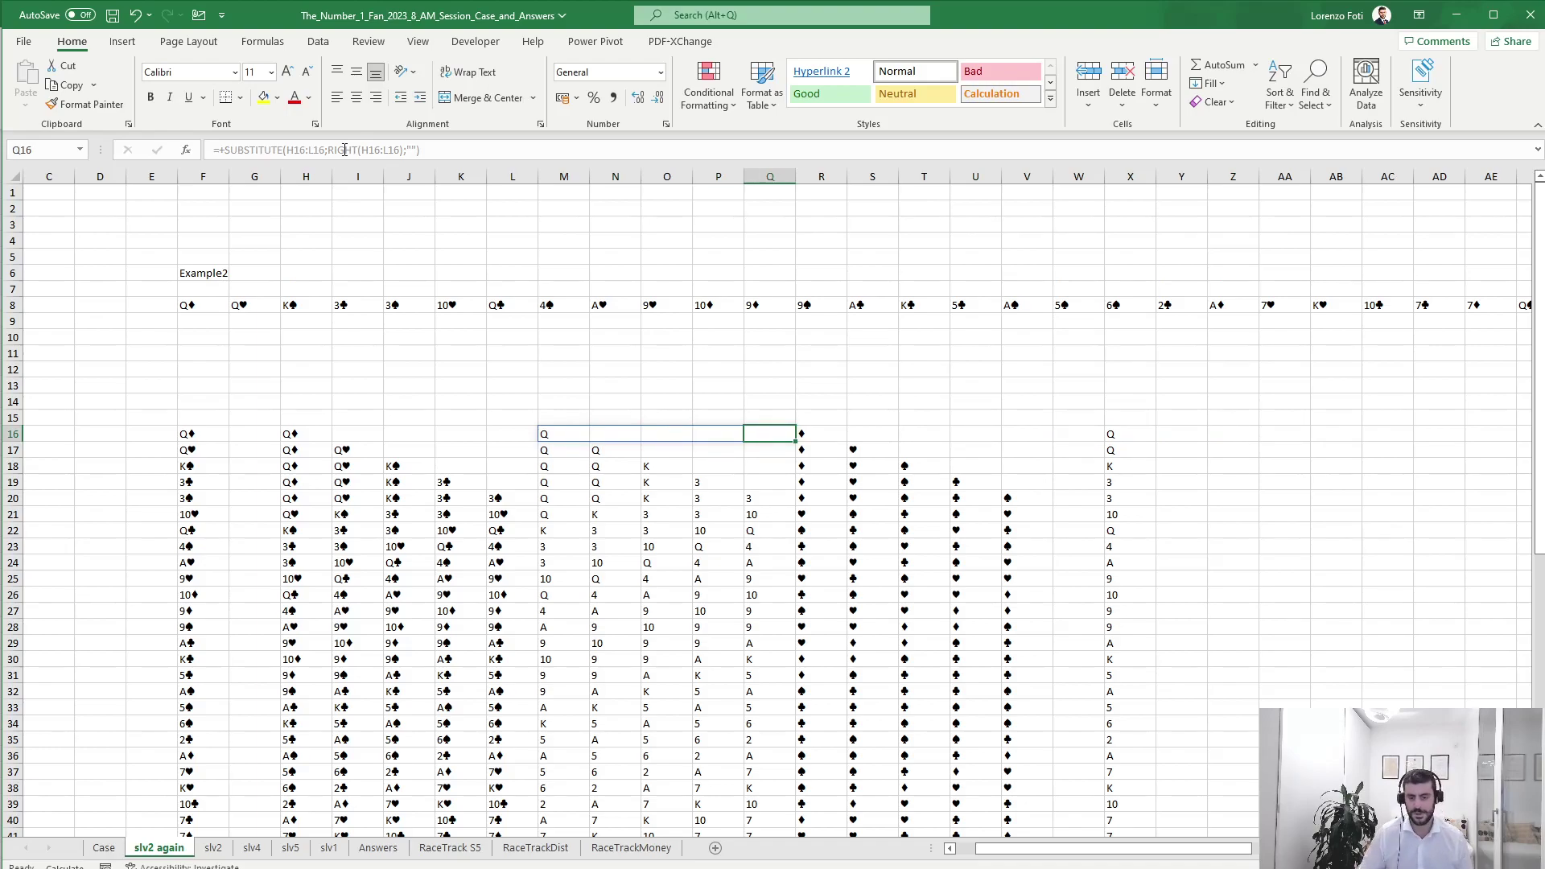
{"action": "key", "text": "Right"}
{"action": "key", "text": "Right"}
{"action": "key", "text": "Right"}
{"action": "key", "text": "Right"}
{"action": "key", "text": "Right"}
{"action": "key", "text": "Right"}
{"action": "key", "text": "Right"}
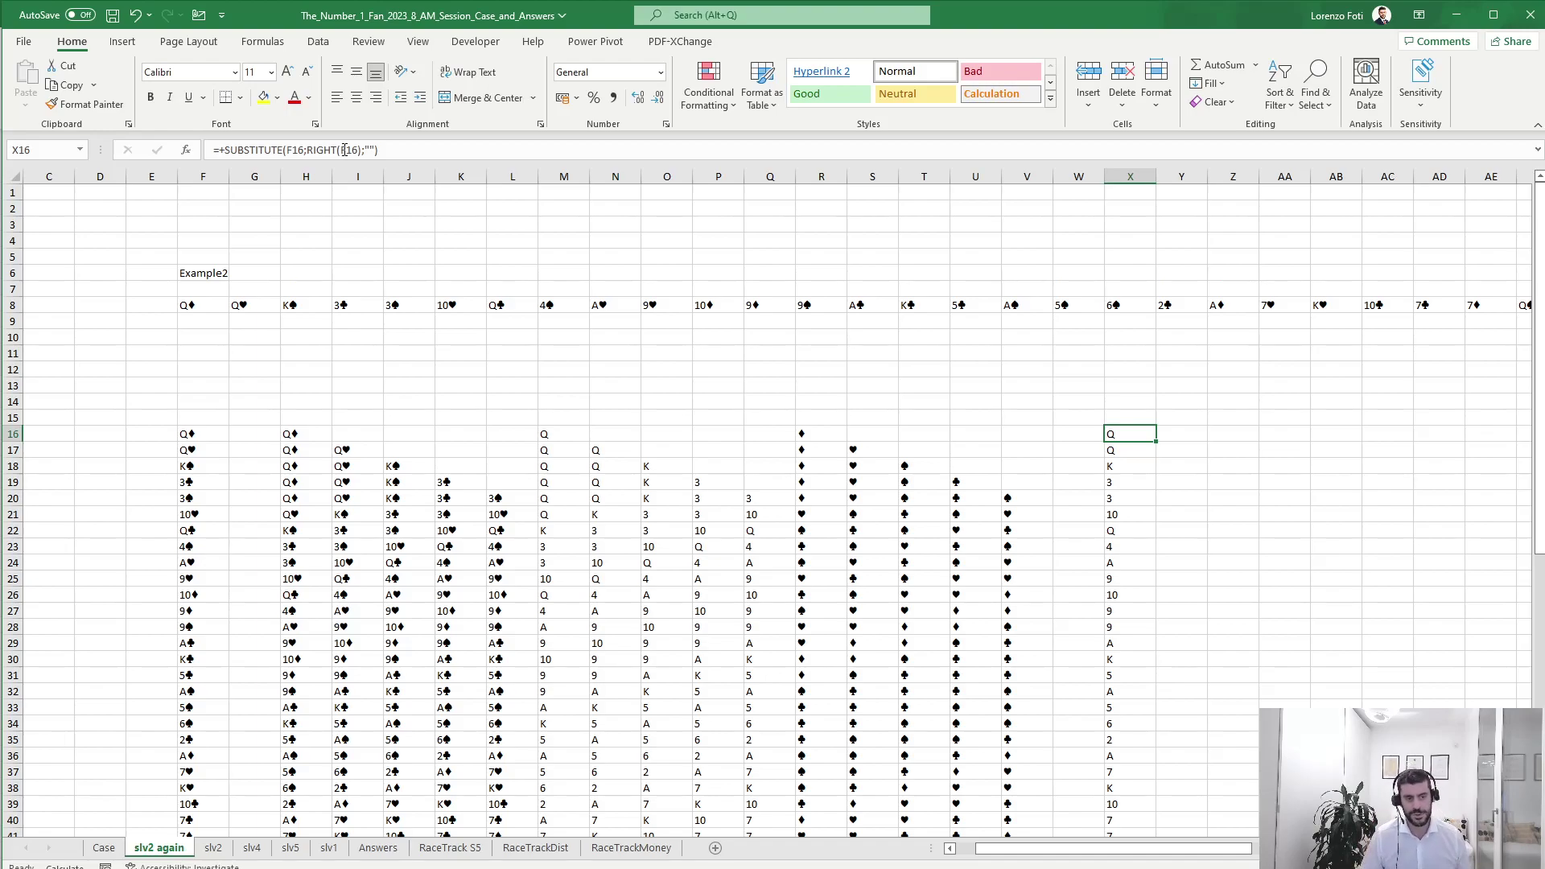
Enter +COUNTIFS(M16#;X16) in Z16 to count the single card's rank within the five-card ranks.
{"action": "key", "text": "Right"}
{"action": "key", "text": "Right"}
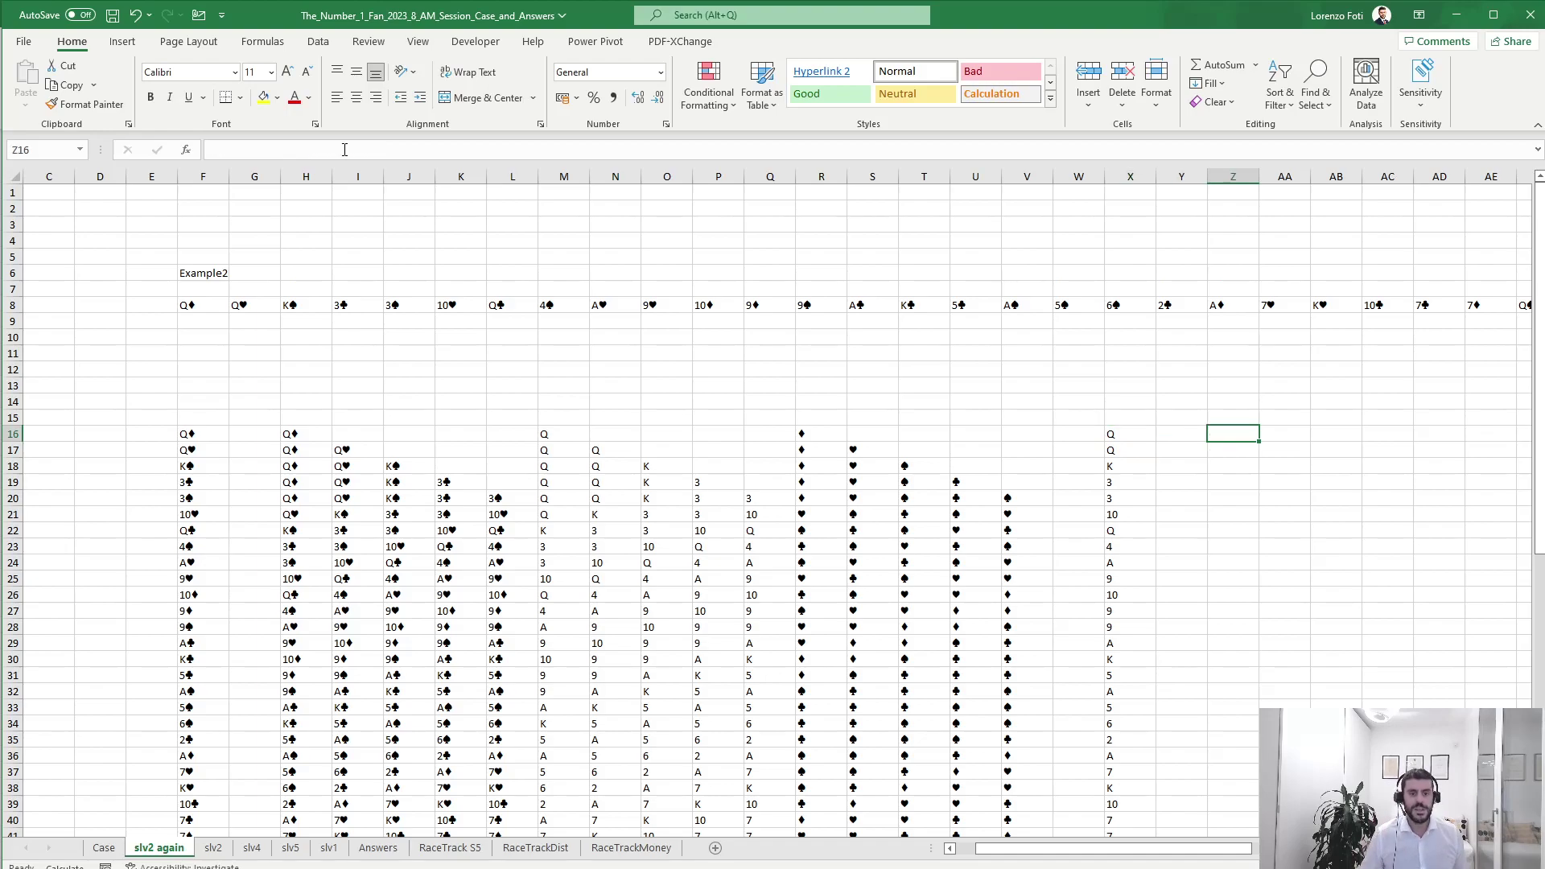
{"action": "type", "text": "+coun"}
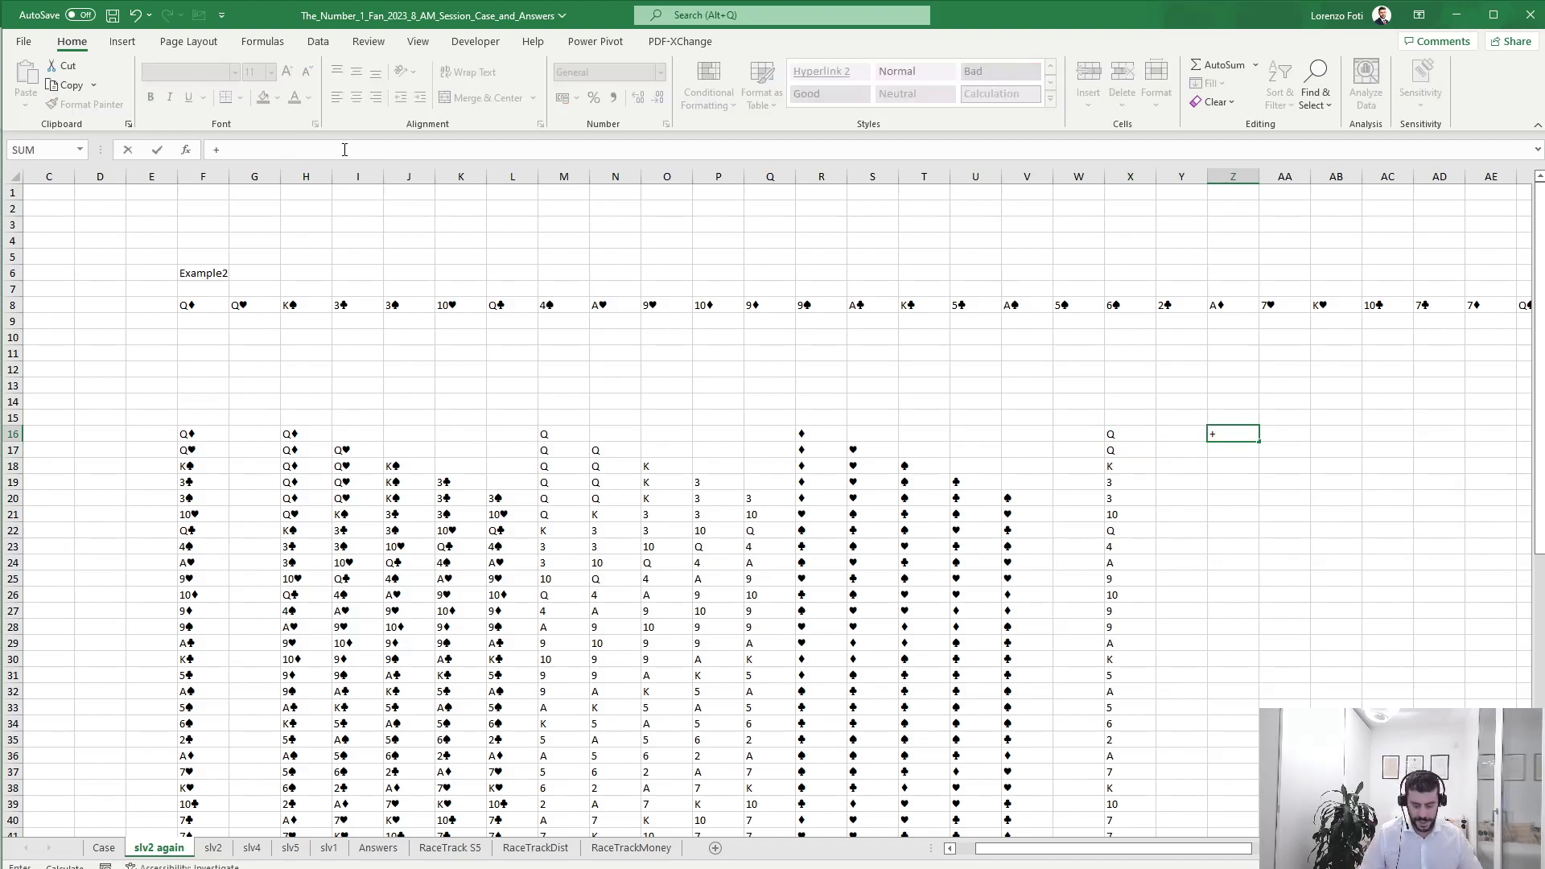
{"action": "key", "text": "Down"}
{"action": "key", "text": "Down"}
{"action": "key", "text": "Down"}
{"action": "key", "text": "Down"}
{"action": "key", "text": "Tab"}
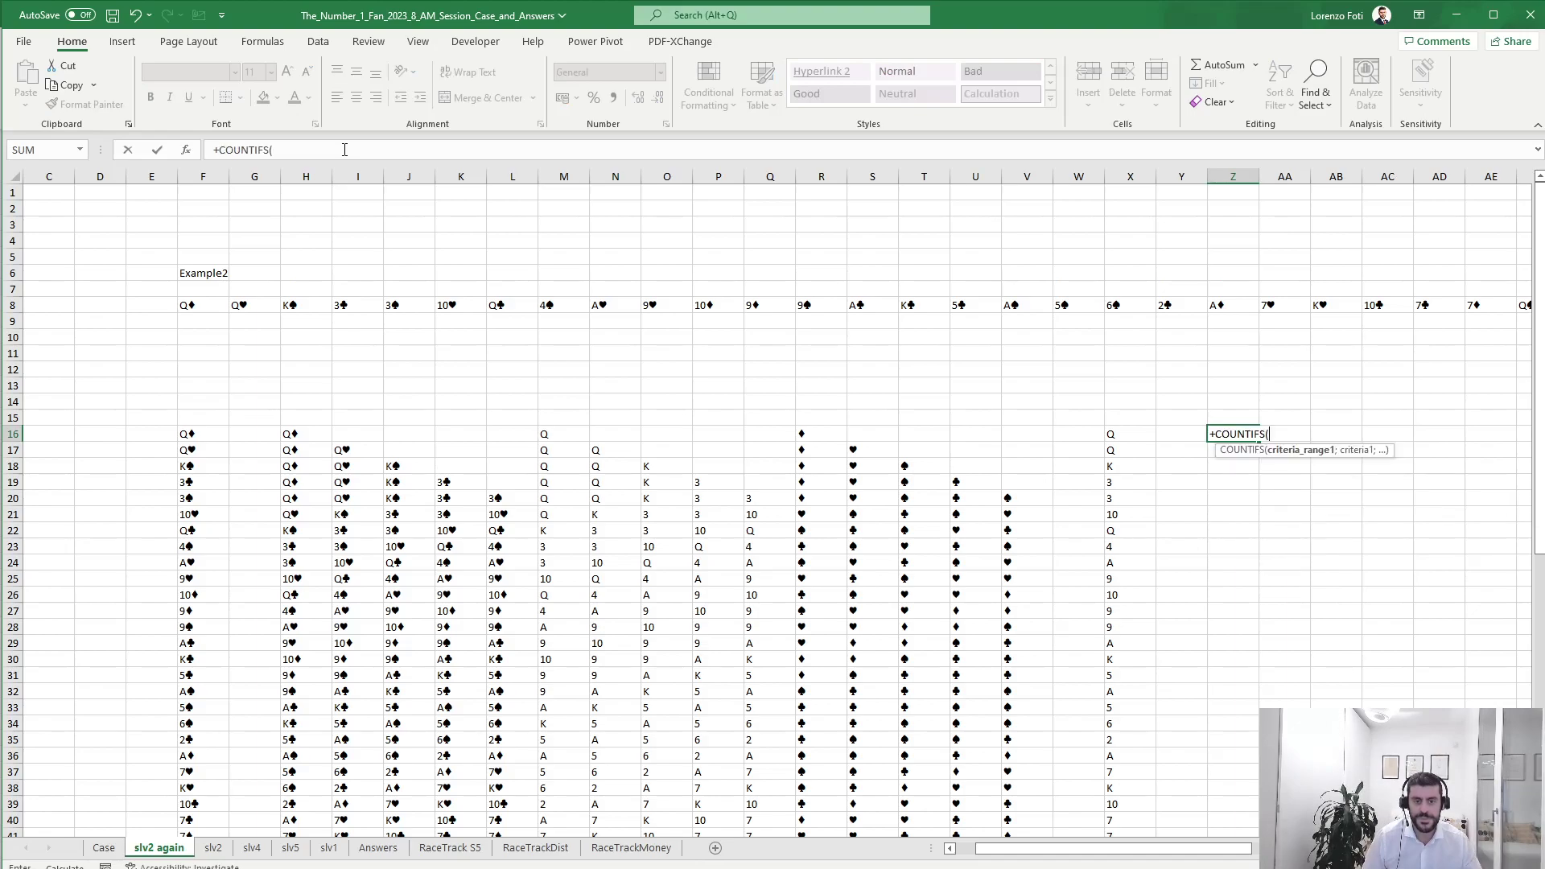
{"action": "key", "text": "Left"}
{"action": "key", "text": "Left"}
{"action": "key", "text": "Left"}
{"action": "key", "text": "Left"}
{"action": "key", "text": "Left"}
{"action": "key", "text": "Left"}
{"action": "key", "text": "Left"}
{"action": "key", "text": "Left"}
{"action": "key", "text": "Left"}
{"action": "key", "text": "Left"}
{"action": "key", "text": "Left"}
{"action": "key", "text": "Left"}
{"action": "key", "text": "Left"}
{"action": "key", "text": "Left"}
{"action": "key", "text": "Left"}
{"action": "key", "text": "Left"}
{"action": "key", "text": "Left"}
{"action": "key", "text": "Left"}
{"action": "key", "text": "Right"}
{"action": "key", "text": "Right"}
{"action": "key", "text": "Right"}
{"action": "key", "text": "Right"}
{"action": "key", "text": "Right"}
{"action": "key", "text": "shift+Right"}
{"action": "key", "text": "shift+Right"}
{"action": "key", "text": "shift+Right"}
{"action": "key", "text": "shift+Right"}
{"action": "key", "text": "shift+Right"}
{"action": "key", "text": "shift+Right"}
{"action": "key", "text": "shift+Right"}
{"action": "key", "text": "shift+Right"}
{"action": "key", "text": "shift+Right"}
{"action": "key", "text": "shift+Left"}
{"action": "key", "text": "shift+Left"}
{"action": "key", "text": "shift+Left"}
{"action": "key", "text": "shift+Left"}
{"action": "key", "text": "shift+Left"}
{"action": "type", "text": ";"}
{"action": "key", "text": "Left"}
{"action": "key", "text": "Left"}
{"action": "key", "text": "Left"}
{"action": "key", "text": "Right"}
{"action": "type", "text": ")"}
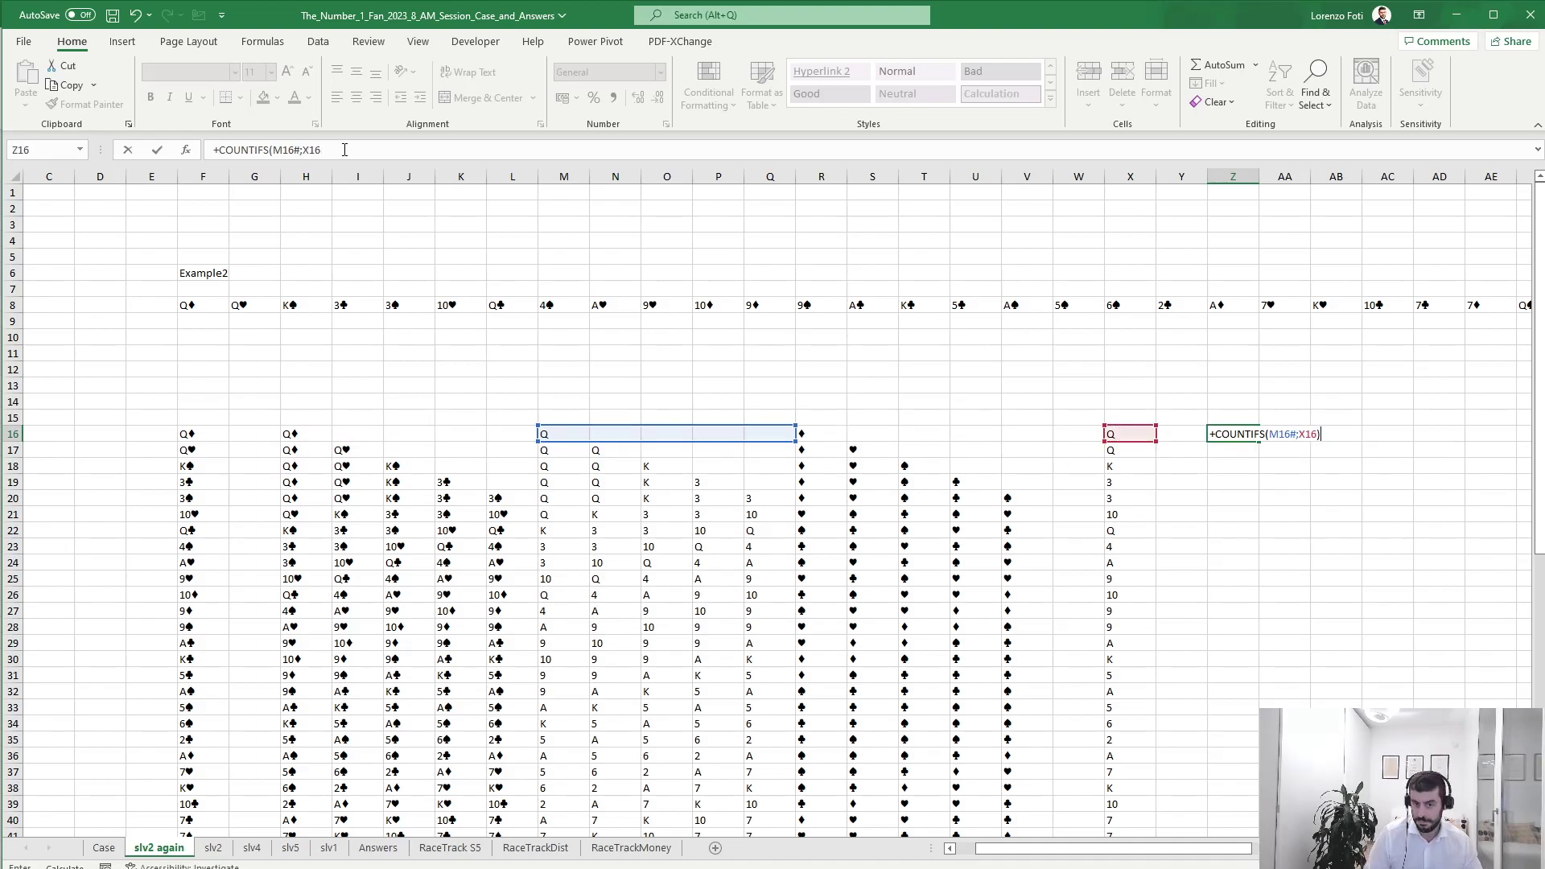
{"action": "key", "text": "Return"}
Copy the rank count formula in Z16 down column Z to row 67, alongside the single-card ranks.
{"action": "key", "text": "Up"}
{"action": "key", "text": "ctrl+c"}
{"action": "key", "text": "Left"}
{"action": "key", "text": "Left"}
{"action": "key", "text": "ctrl+Down"}
{"action": "key", "text": "Right"}
{"action": "key", "text": "Right"}
{"action": "key", "text": "ctrl+shift+Up"}
{"action": "key", "text": "Return"}
{"action": "key", "text": "ctrl+Up"}
{"action": "key", "text": "ctrl+Up"}
{"action": "key", "text": "ctrl+Up"}
{"action": "key", "text": "Down"}
{"action": "key", "text": "ctrl+Down"}
{"action": "key", "text": "ctrl+Down"}
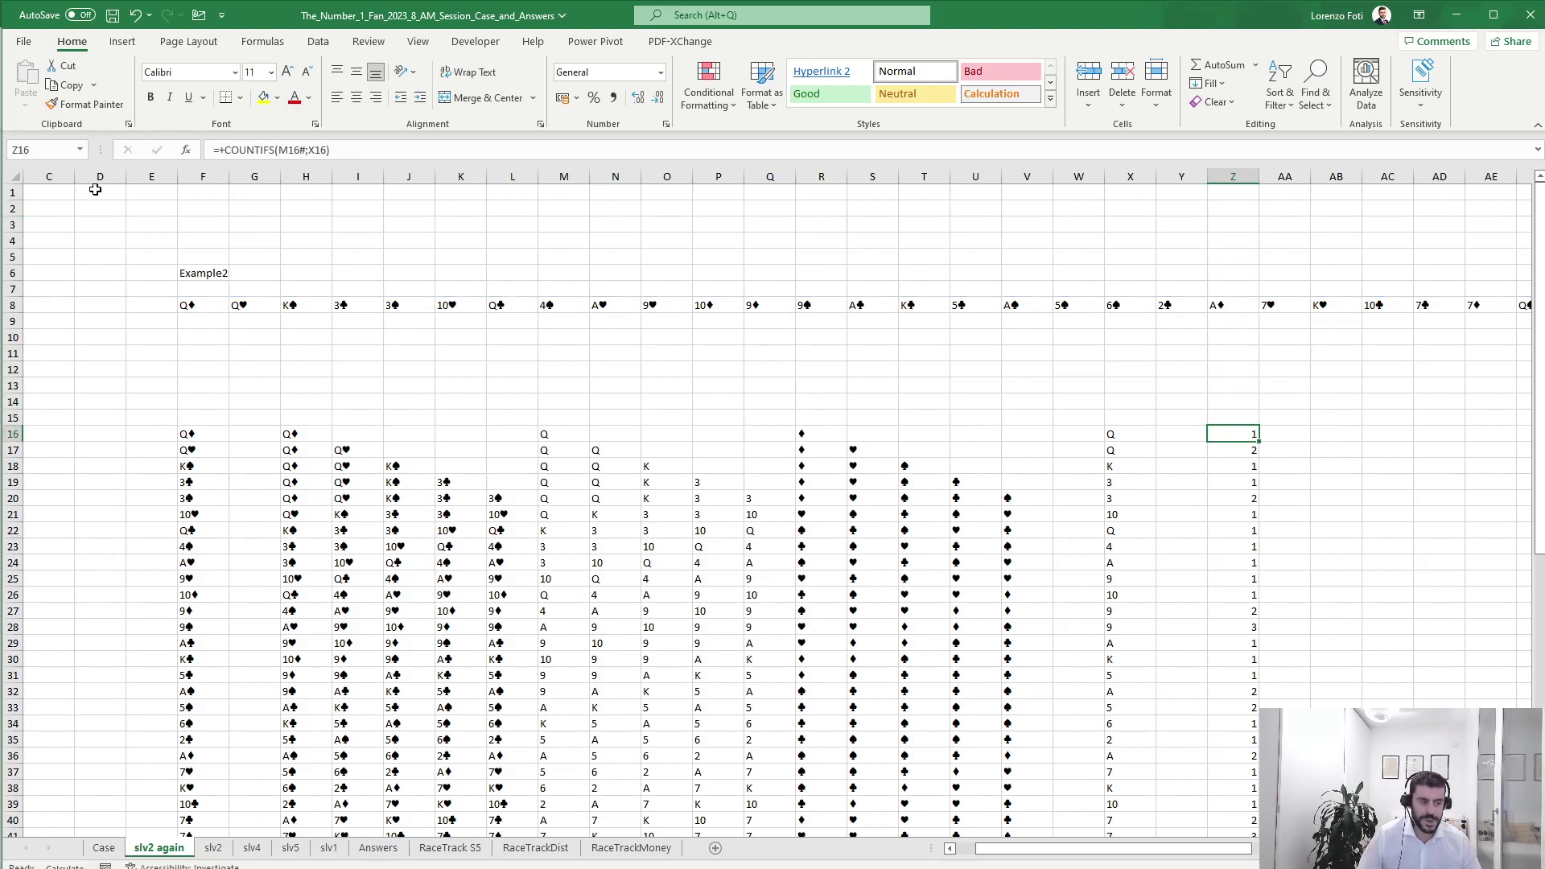
Examine the combinations, examples and points table in Section 2 of the Case sheet, from One Pair up to Flush.
{"action": "left_click", "coordinate": [104, 847]}
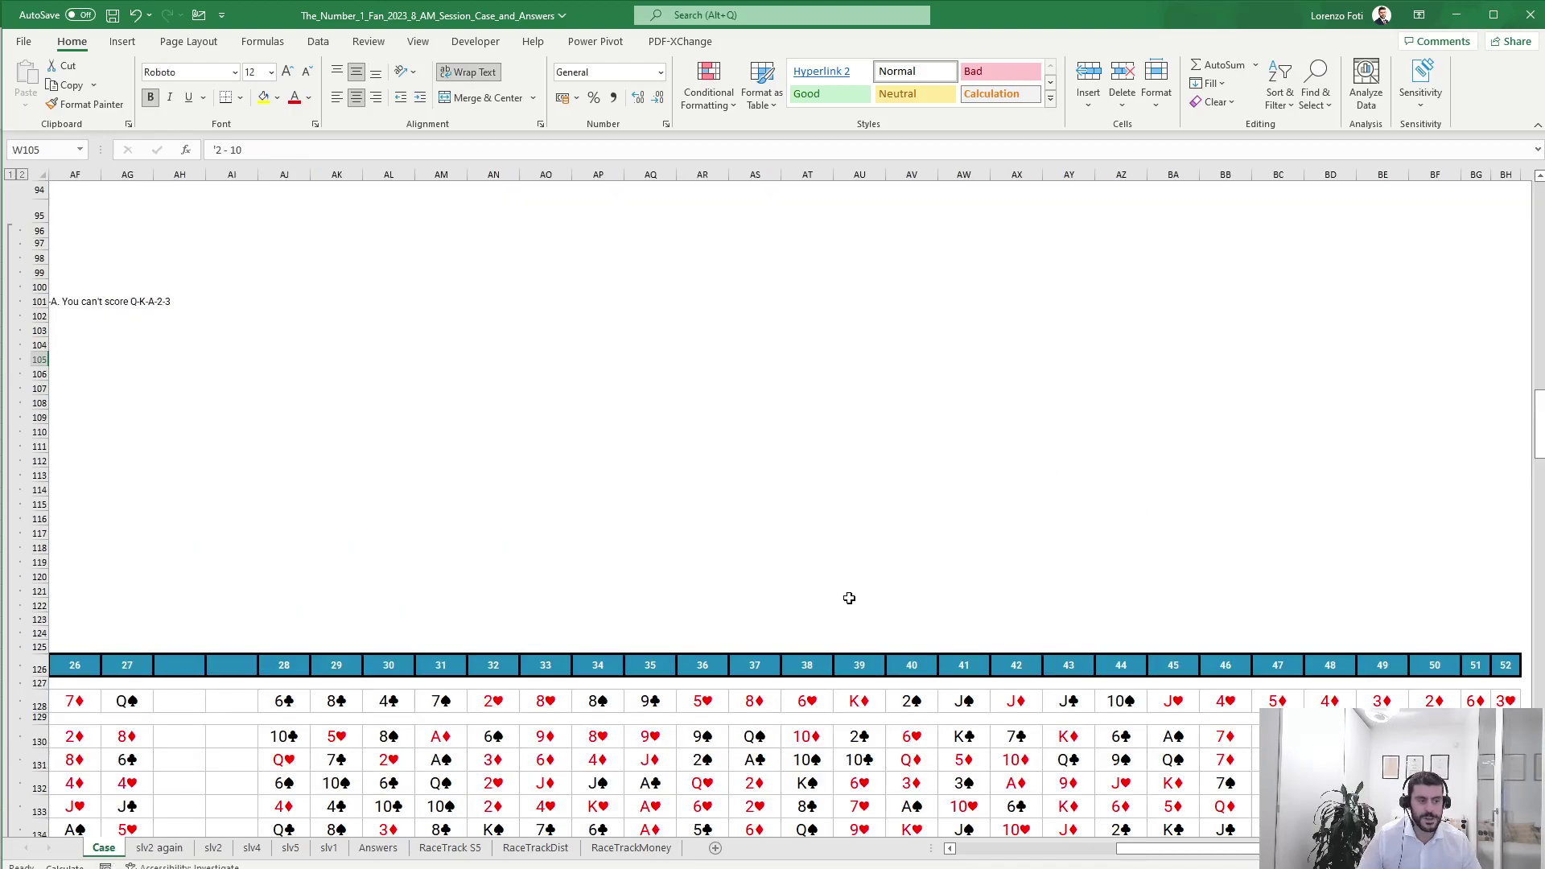
{"action": "left_click", "coordinate": [996, 842]}
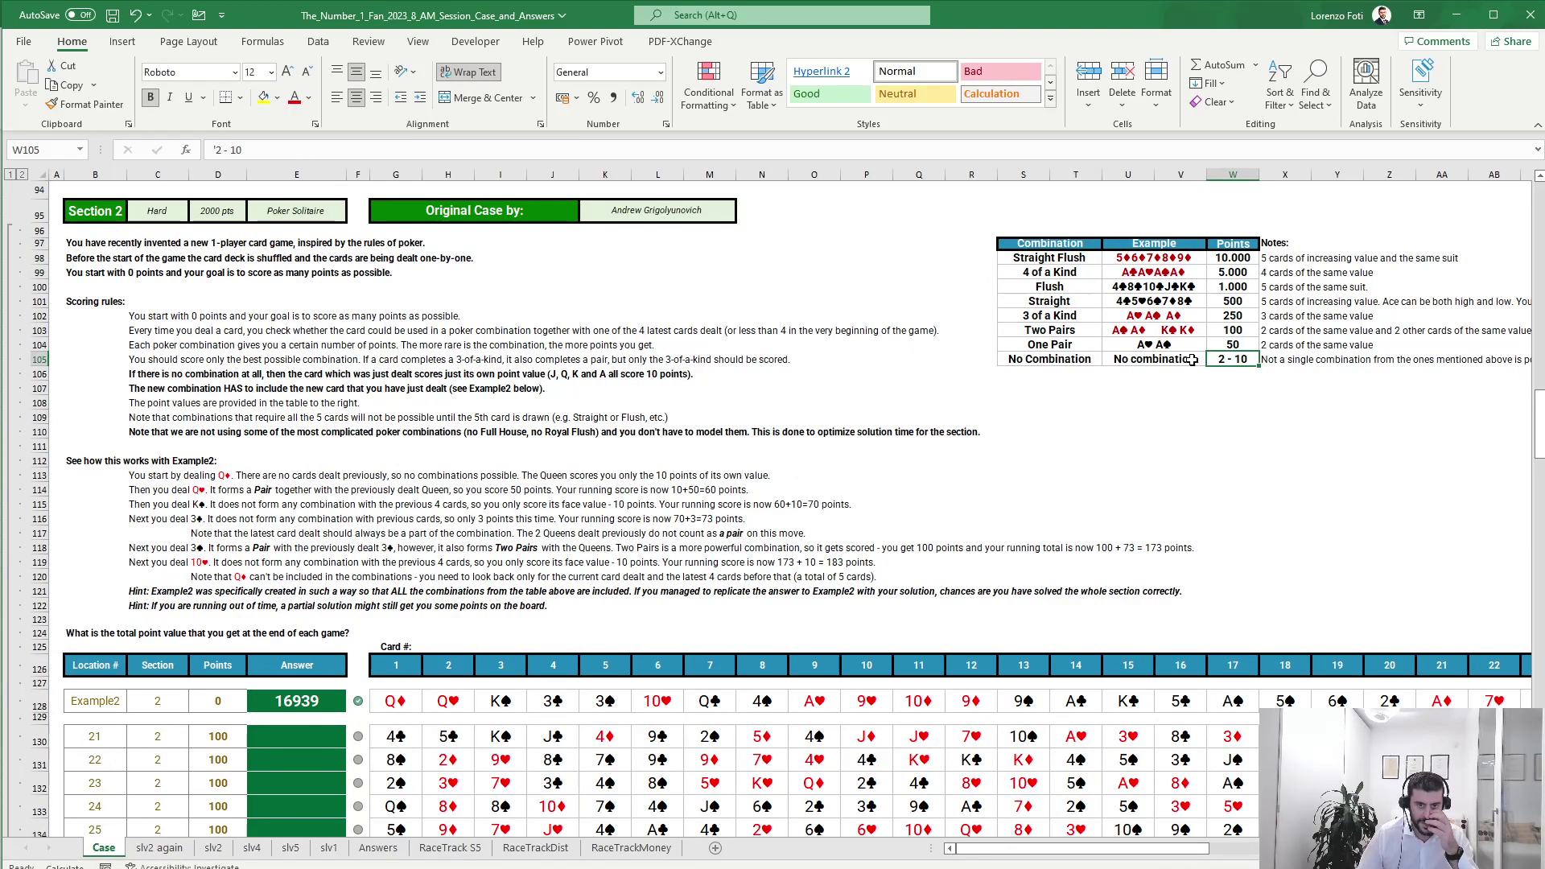
{"action": "left_click", "coordinate": [1159, 343]}
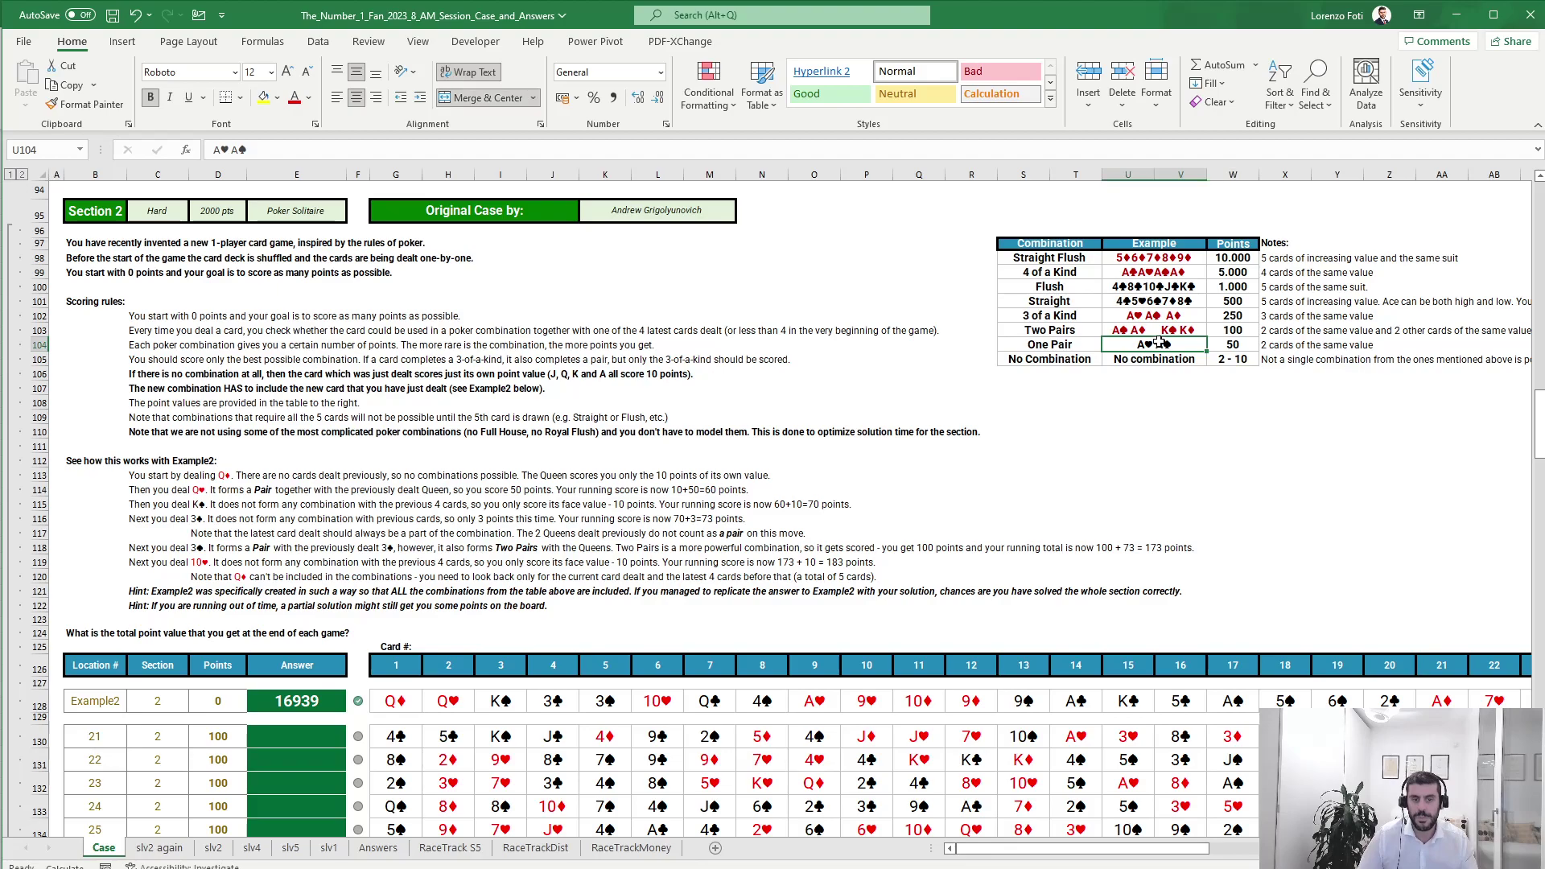
{"action": "left_click", "coordinate": [1154, 315]}
{"action": "left_click", "coordinate": [1143, 272]}
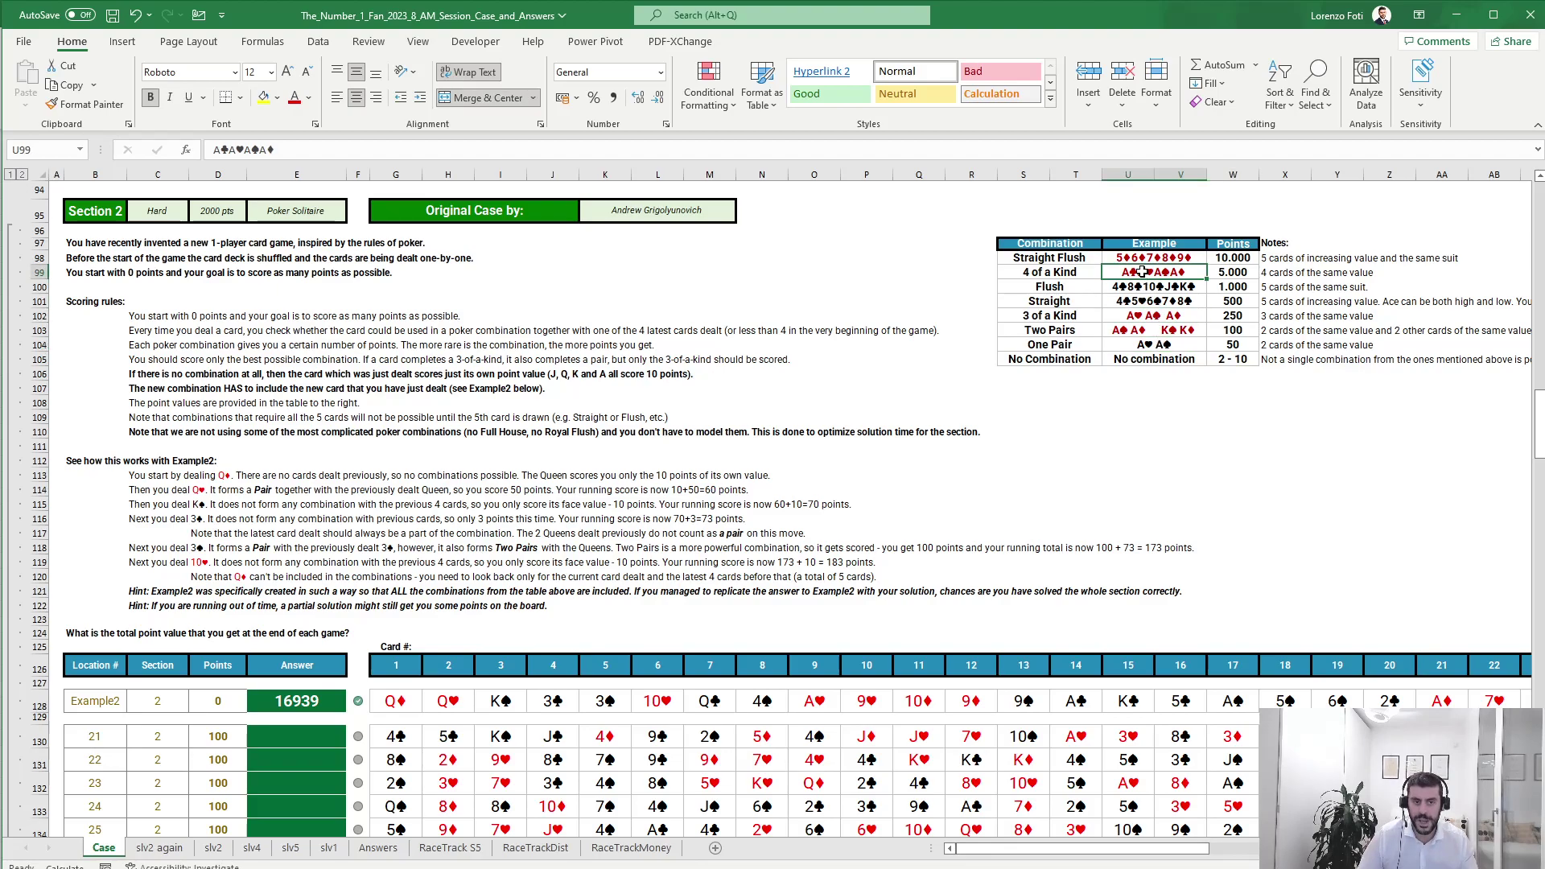
{"action": "left_click", "coordinate": [1149, 331]}
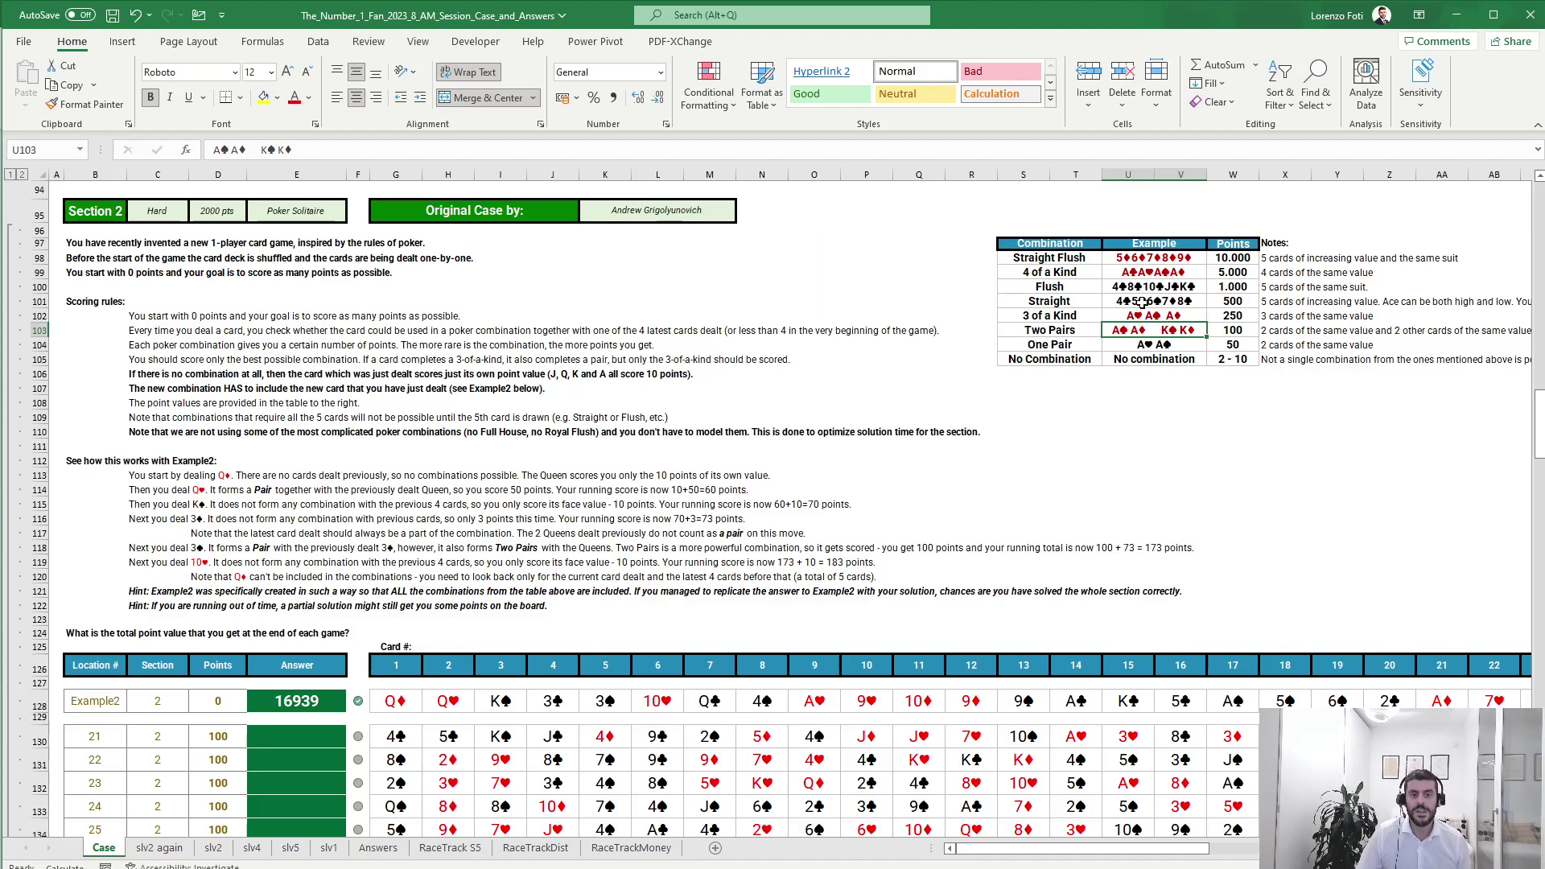
{"action": "left_click_drag", "start_coordinate": [1142, 302], "coordinate": [1156, 296]}
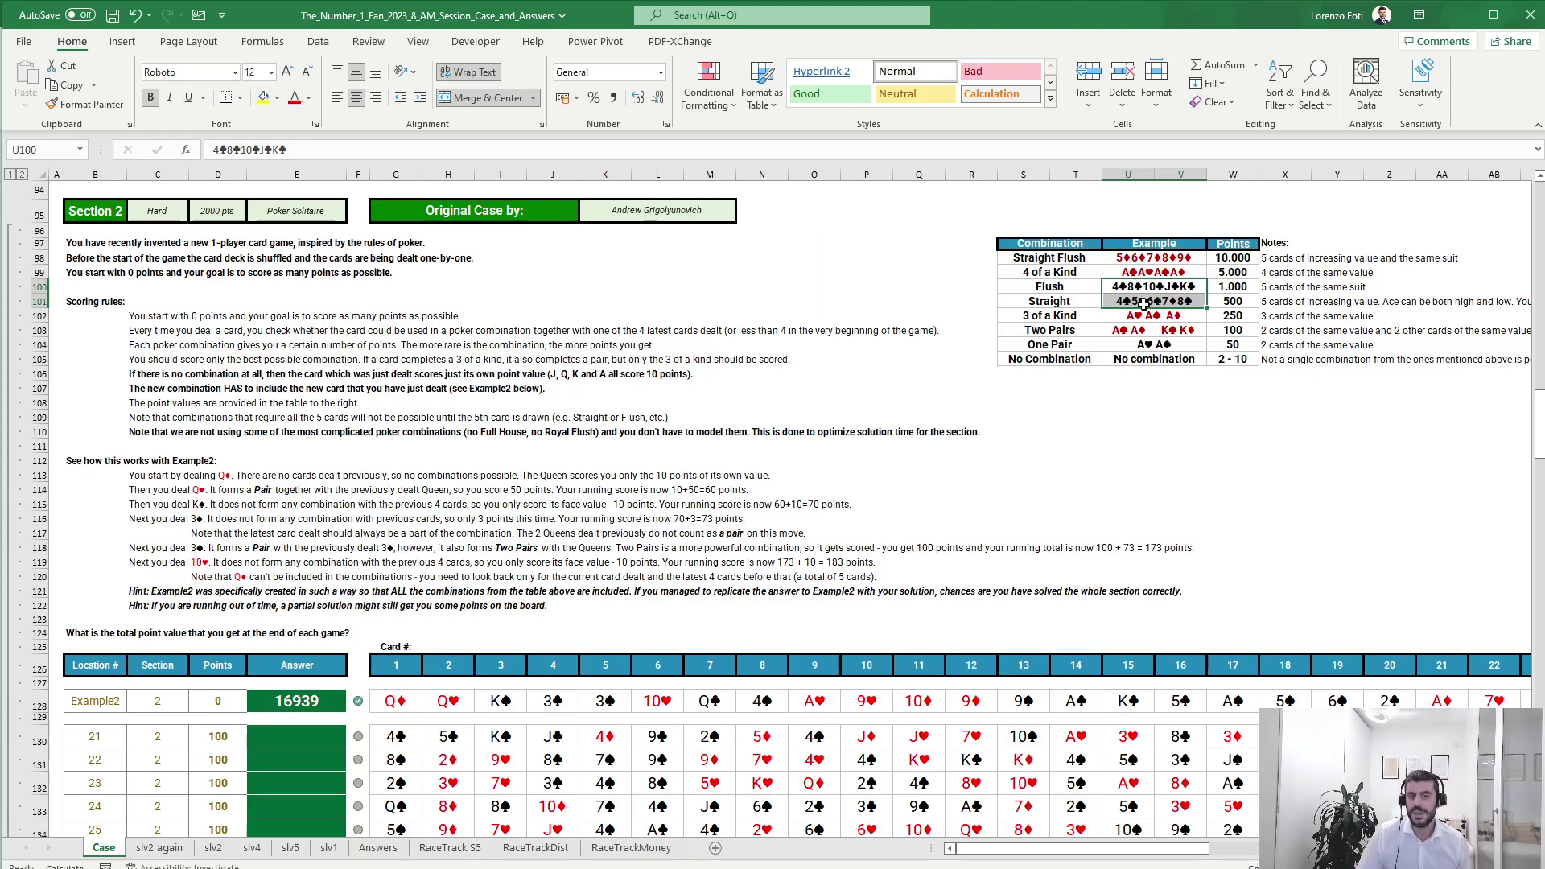
{"action": "left_click_drag", "start_coordinate": [1061, 305], "coordinate": [1054, 287]}
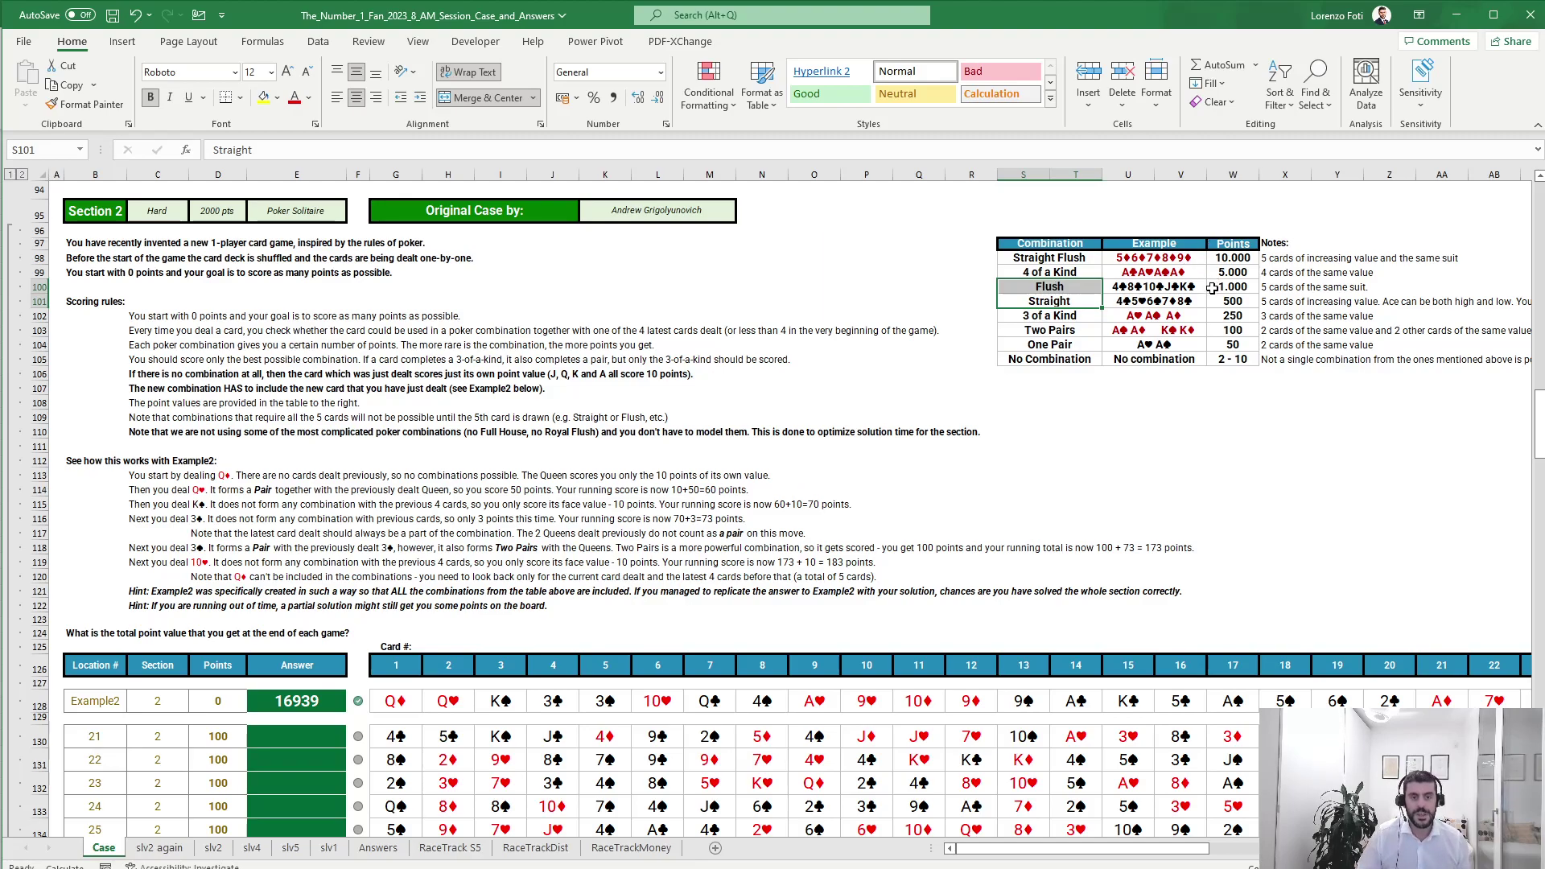
{"action": "left_click_drag", "start_coordinate": [1075, 332], "coordinate": [1135, 338]}
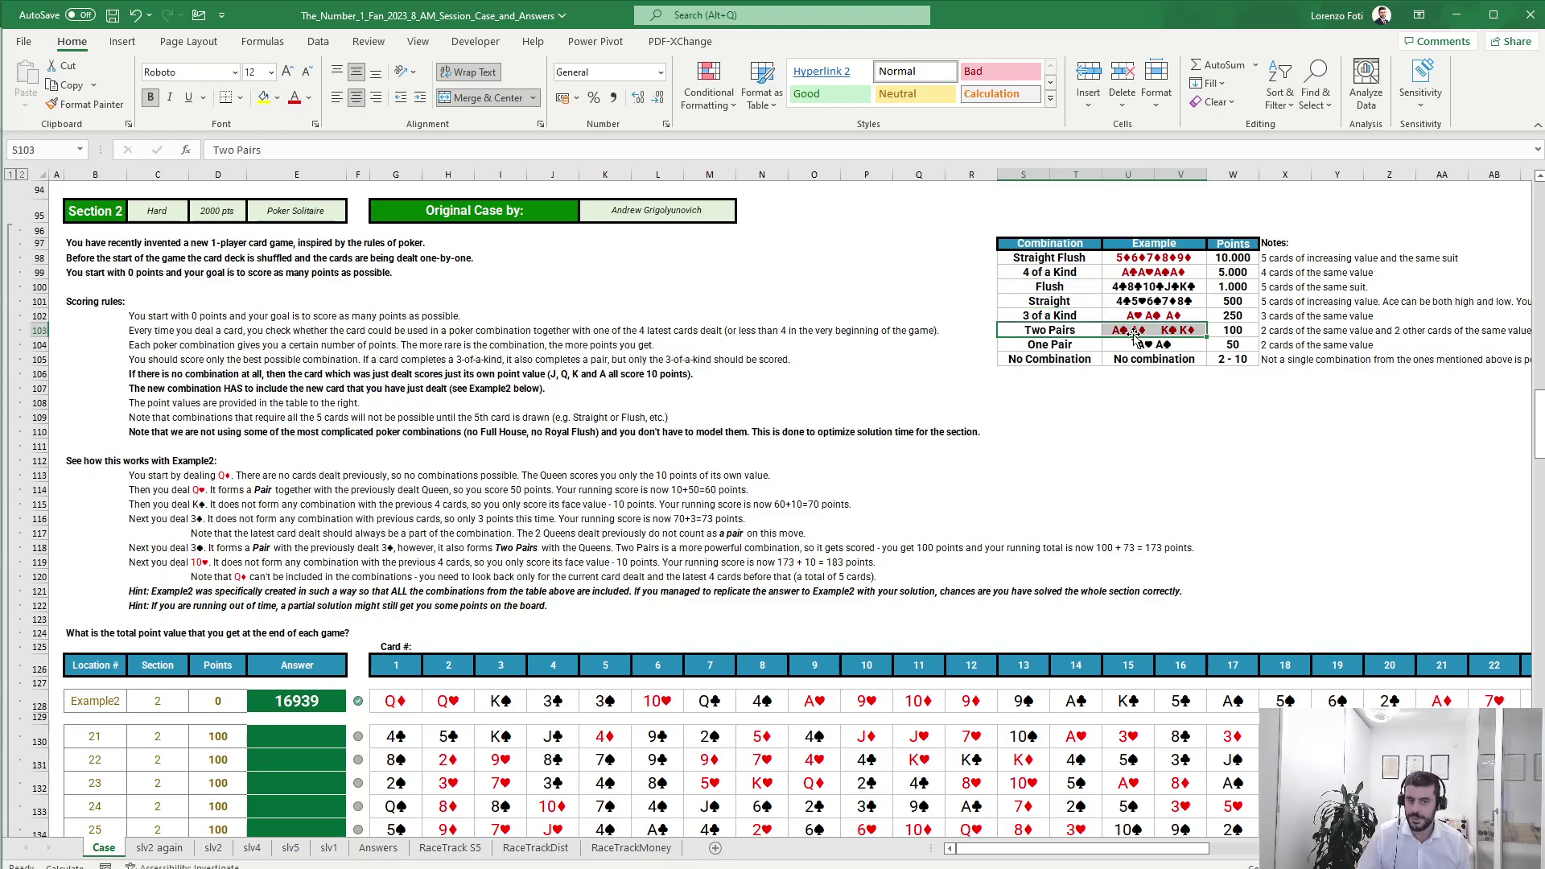
Return to the slv2 again sheet and enter A in AB14 as the first rank header.
{"action": "left_click", "coordinate": [159, 848]}
{"action": "left_click_drag", "start_coordinate": [1345, 474], "coordinate": [1441, 438]}
{"action": "scroll", "coordinate": [1166, 425], "scroll_direction": "right", "scroll_amount": 3}
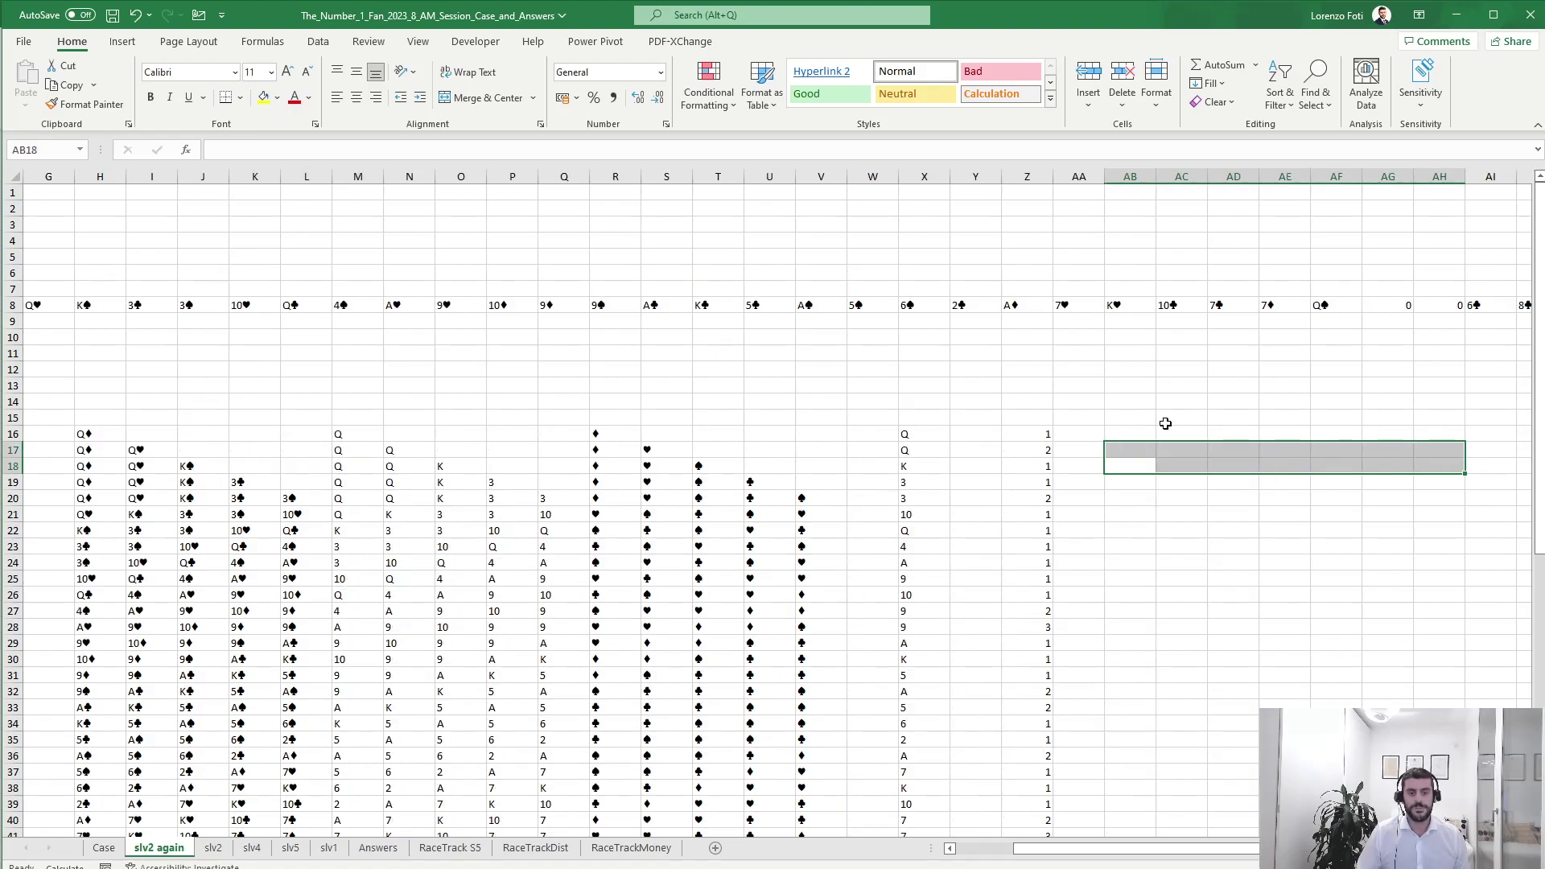
{"action": "left_click", "coordinate": [1142, 433]}
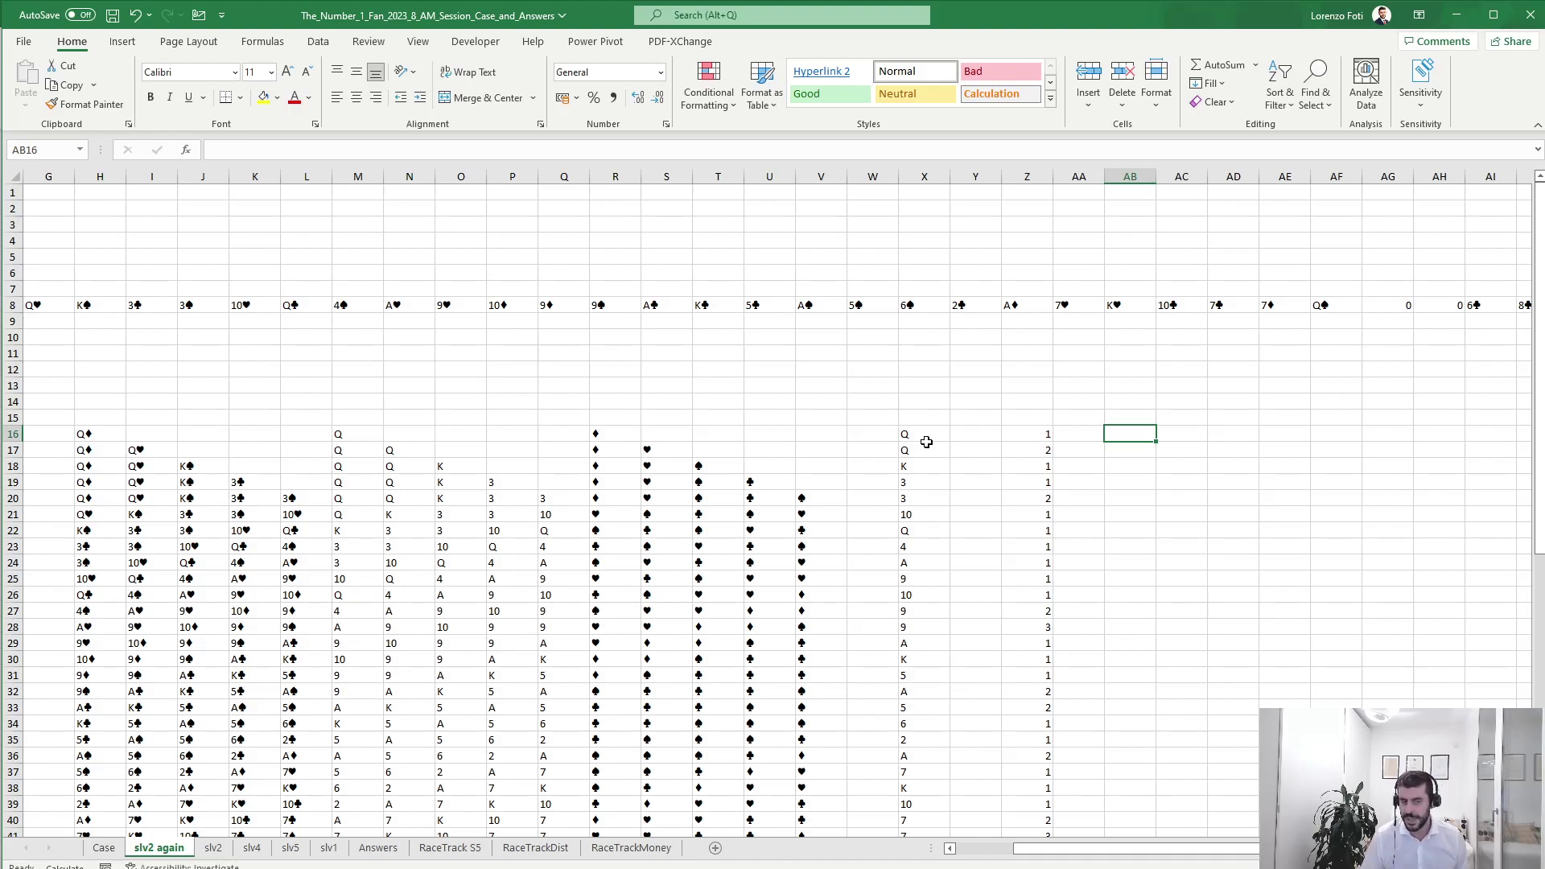
{"action": "left_click_drag", "start_coordinate": [339, 434], "coordinate": [593, 435]}
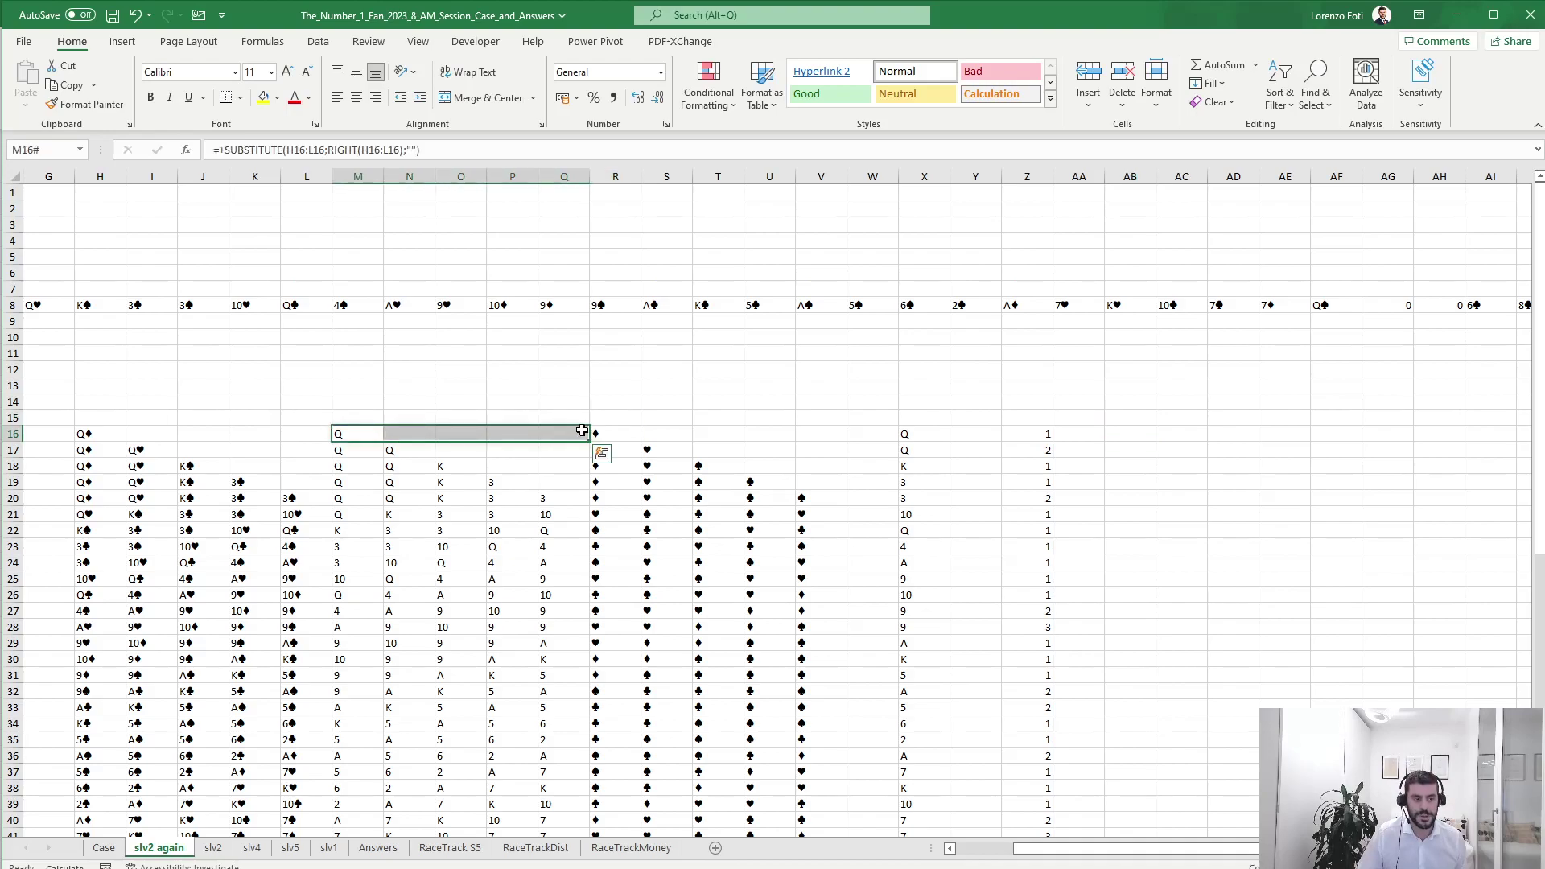
{"action": "left_click", "coordinate": [1156, 435]}
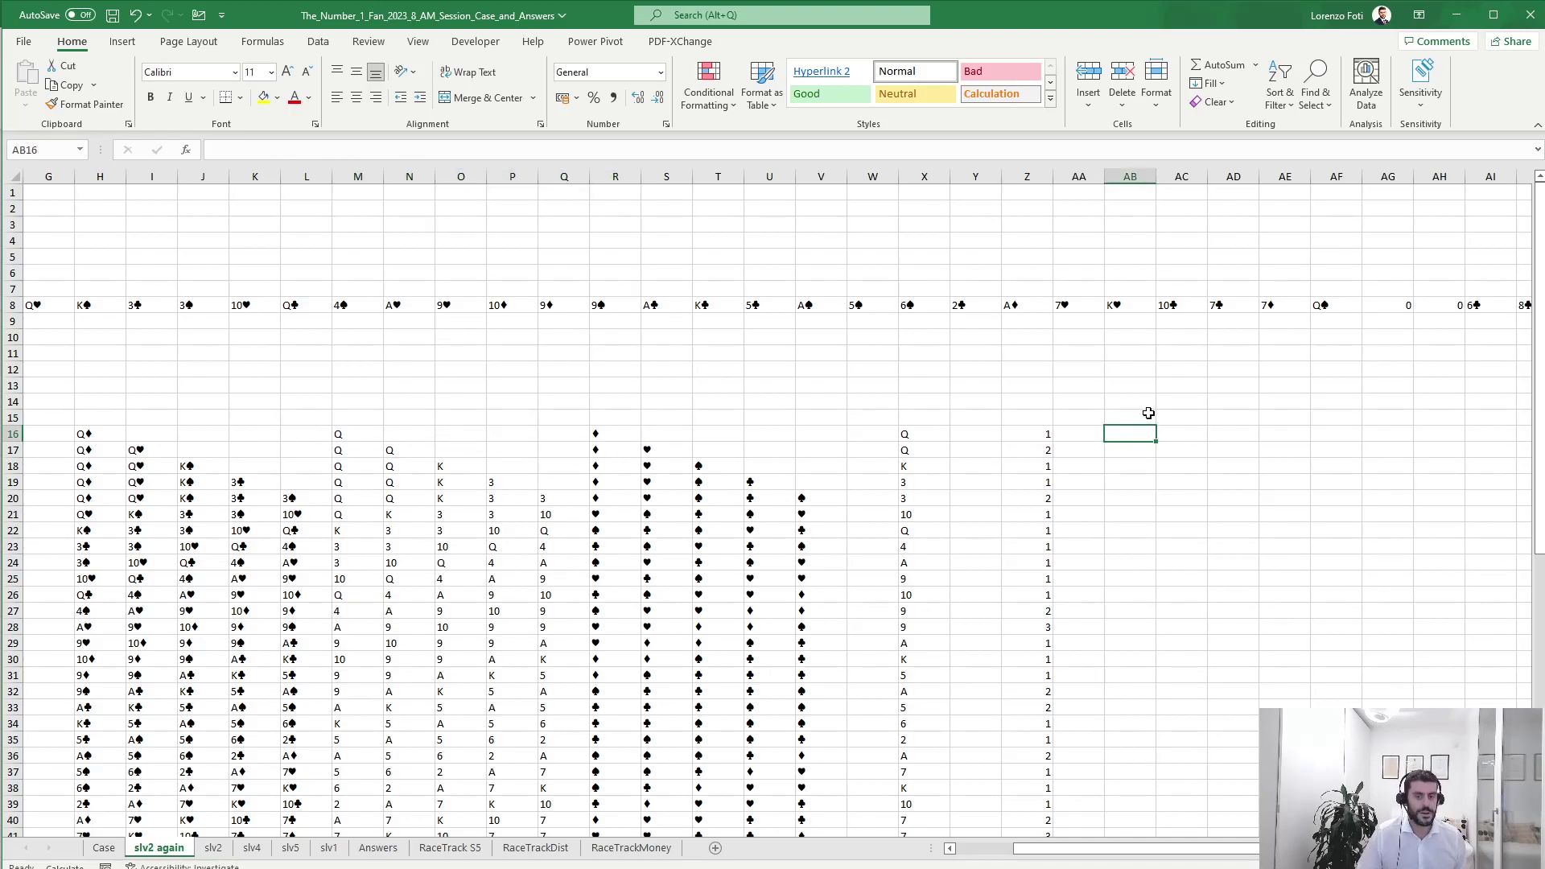
{"action": "left_click", "coordinate": [1147, 402]}
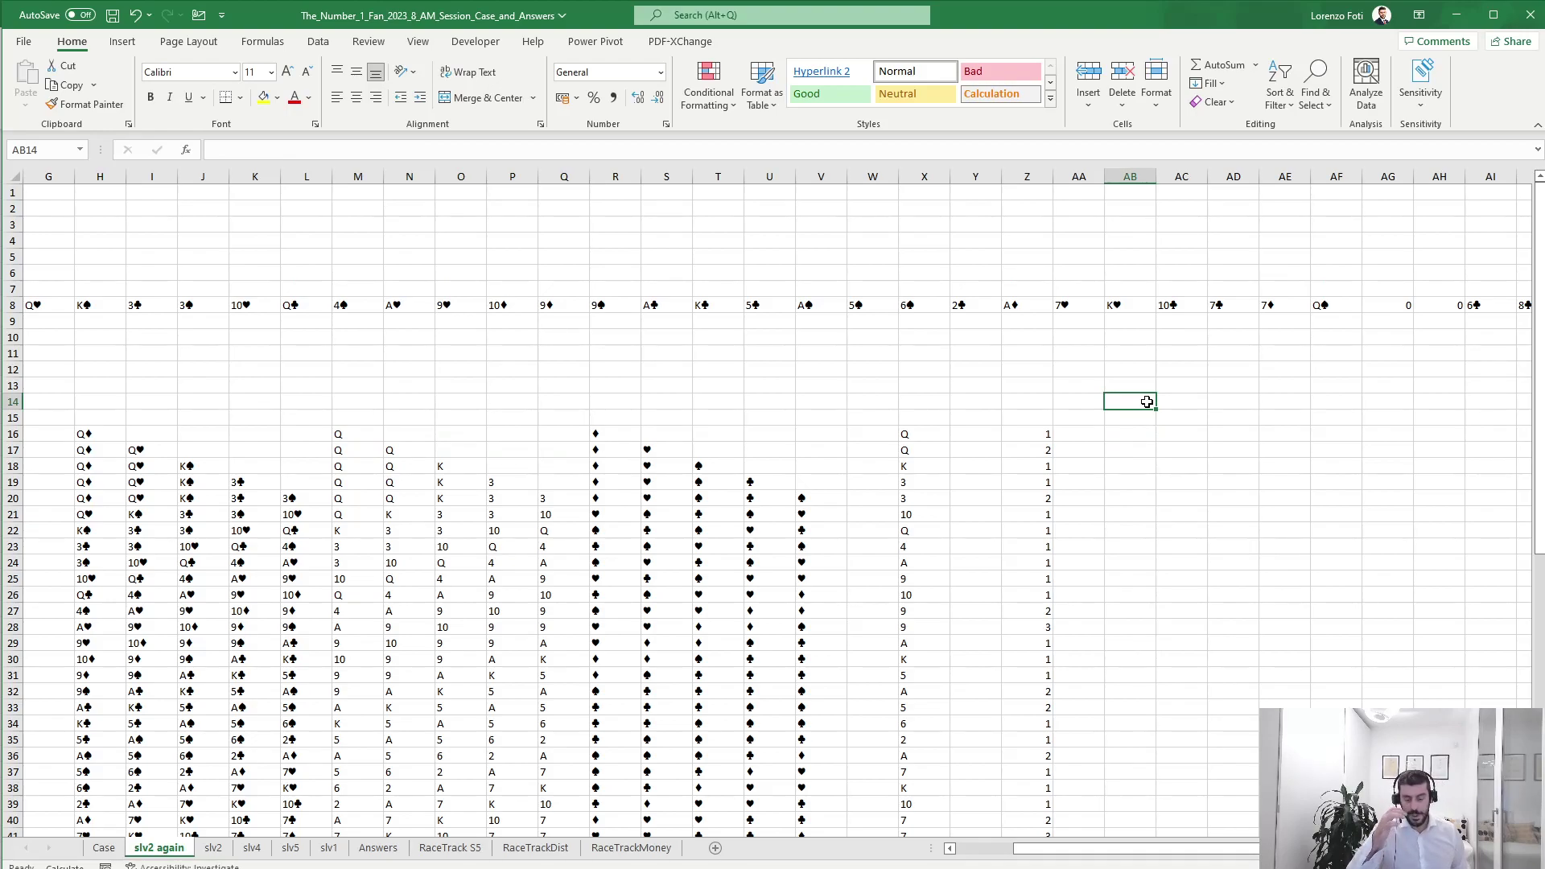
{"action": "type", "text": "A"}
{"action": "key", "text": "Tab"}
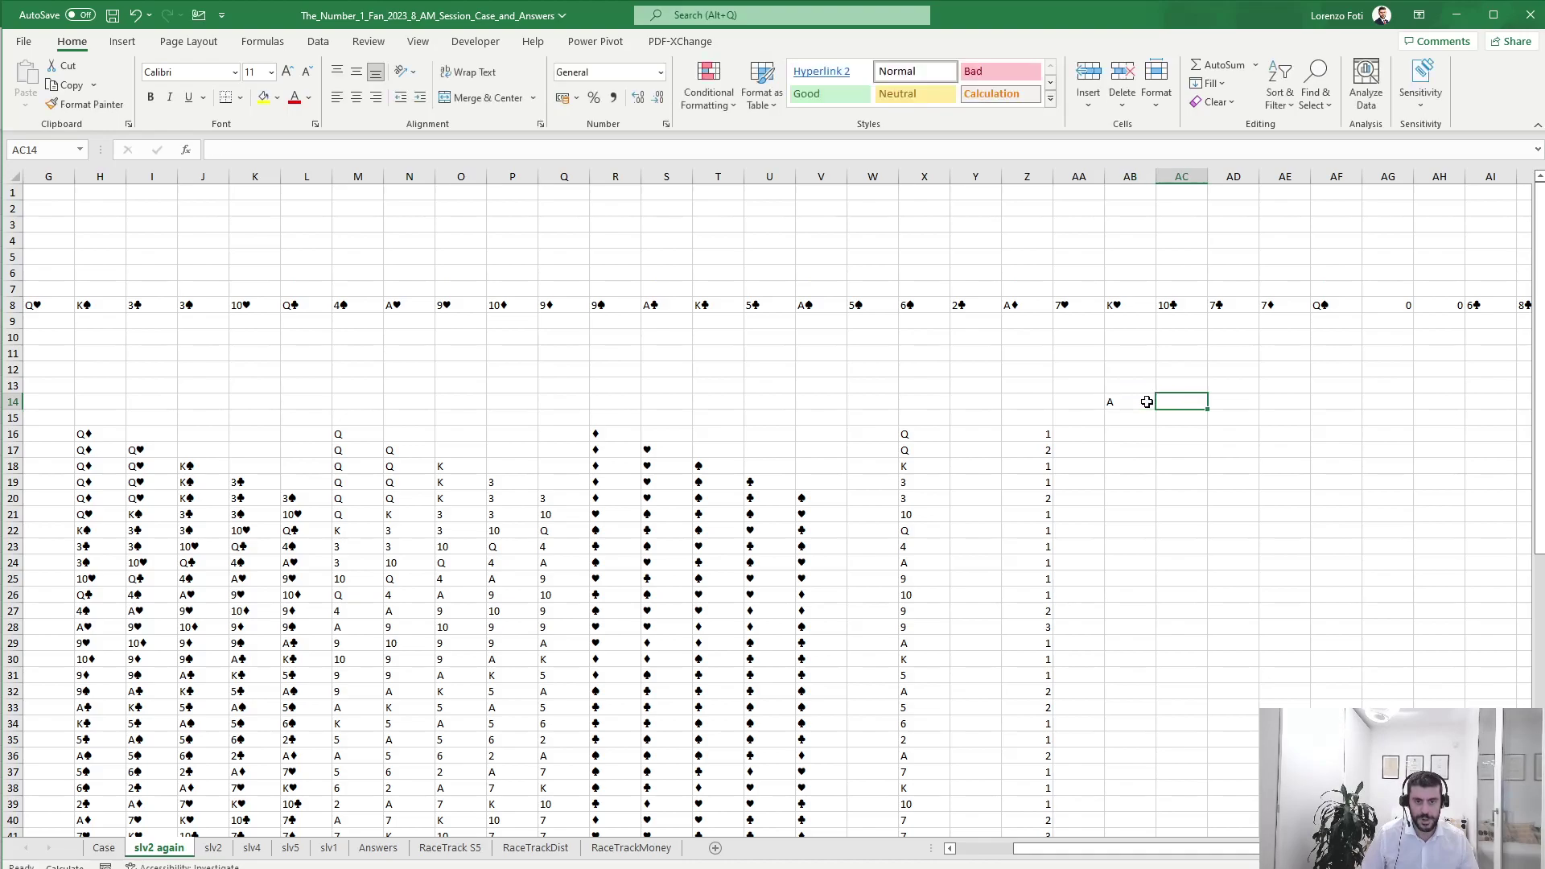
Enter +SEQUENCE(;9;2) in AC14 to generate the rank headers 2 to 10 across row 14.
{"action": "type", "text": "+SEQUENCE("}
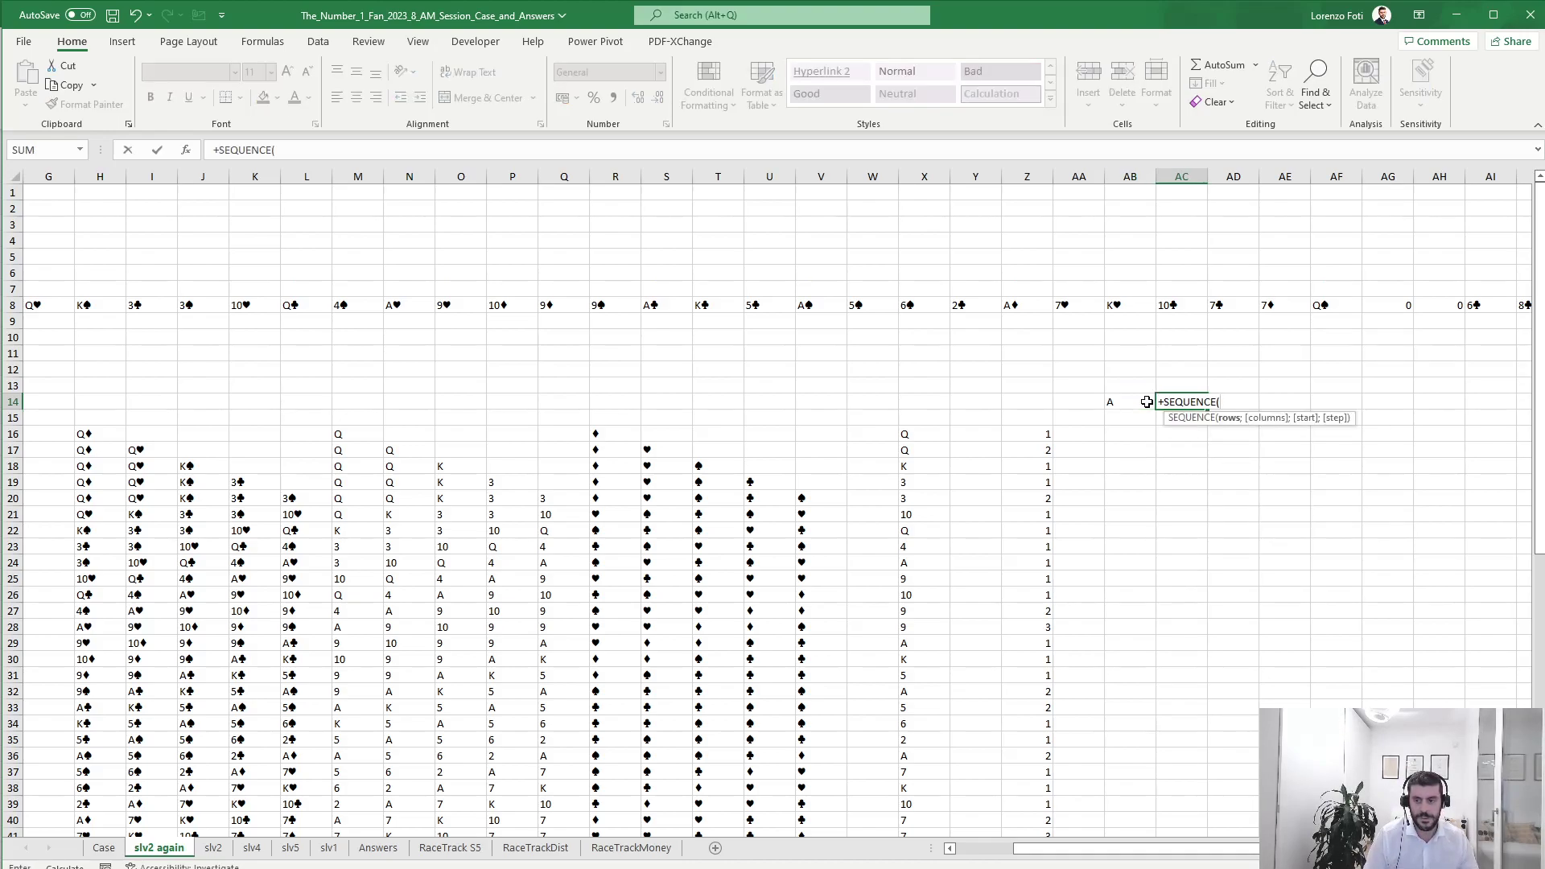
{"action": "type", "text": "9"}
{"action": "key", "text": "BackSpace"}
{"action": "type", "text": ";0"}
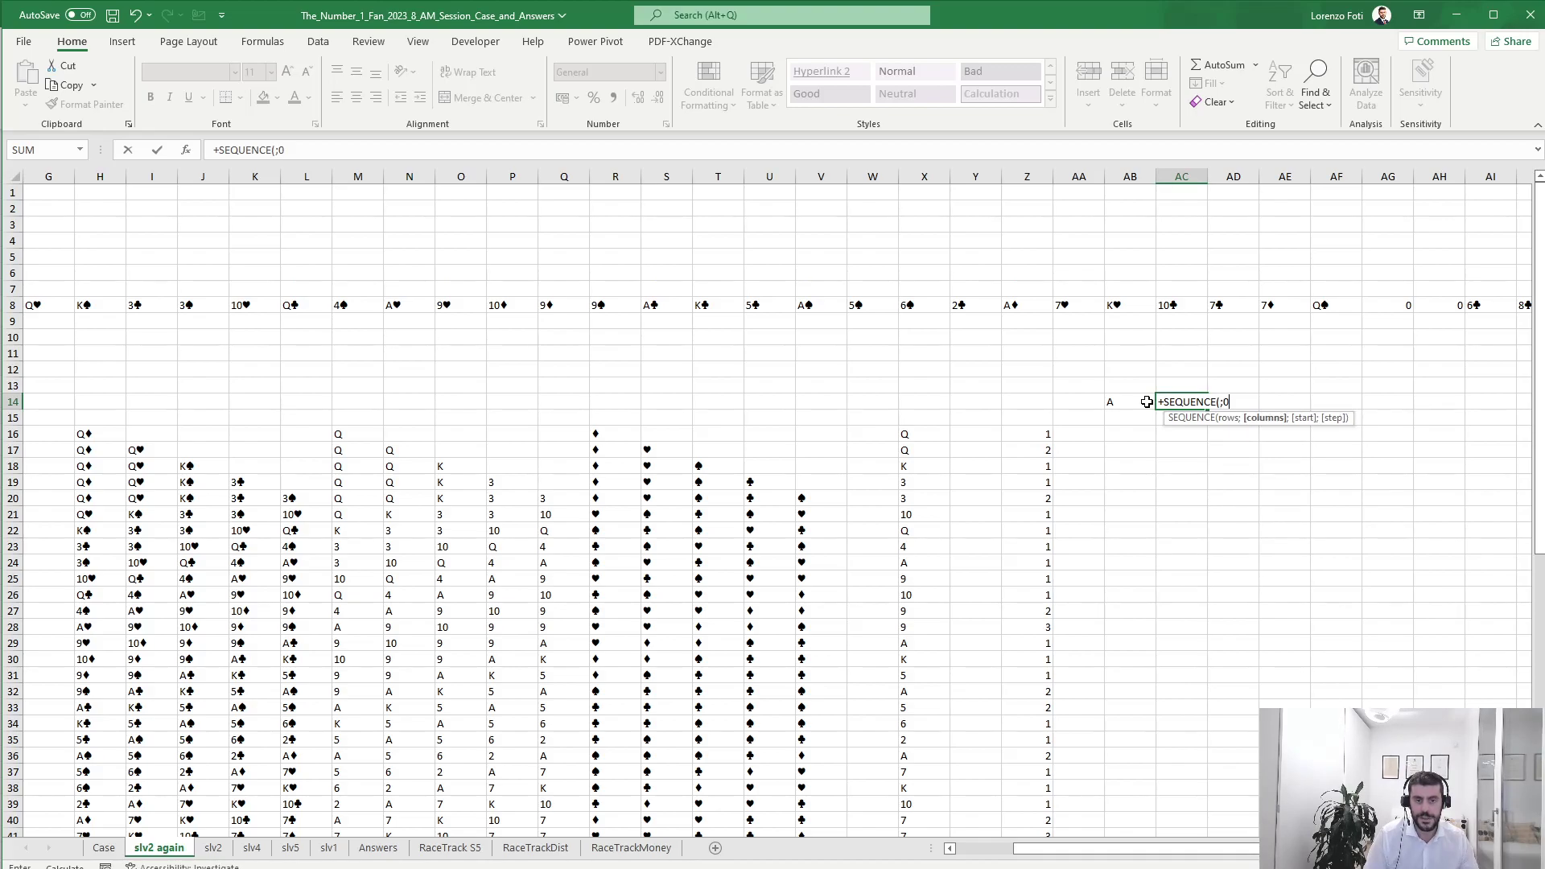
{"action": "type", "text": "9;2)"}
{"action": "key", "text": "ctrl+Return"}
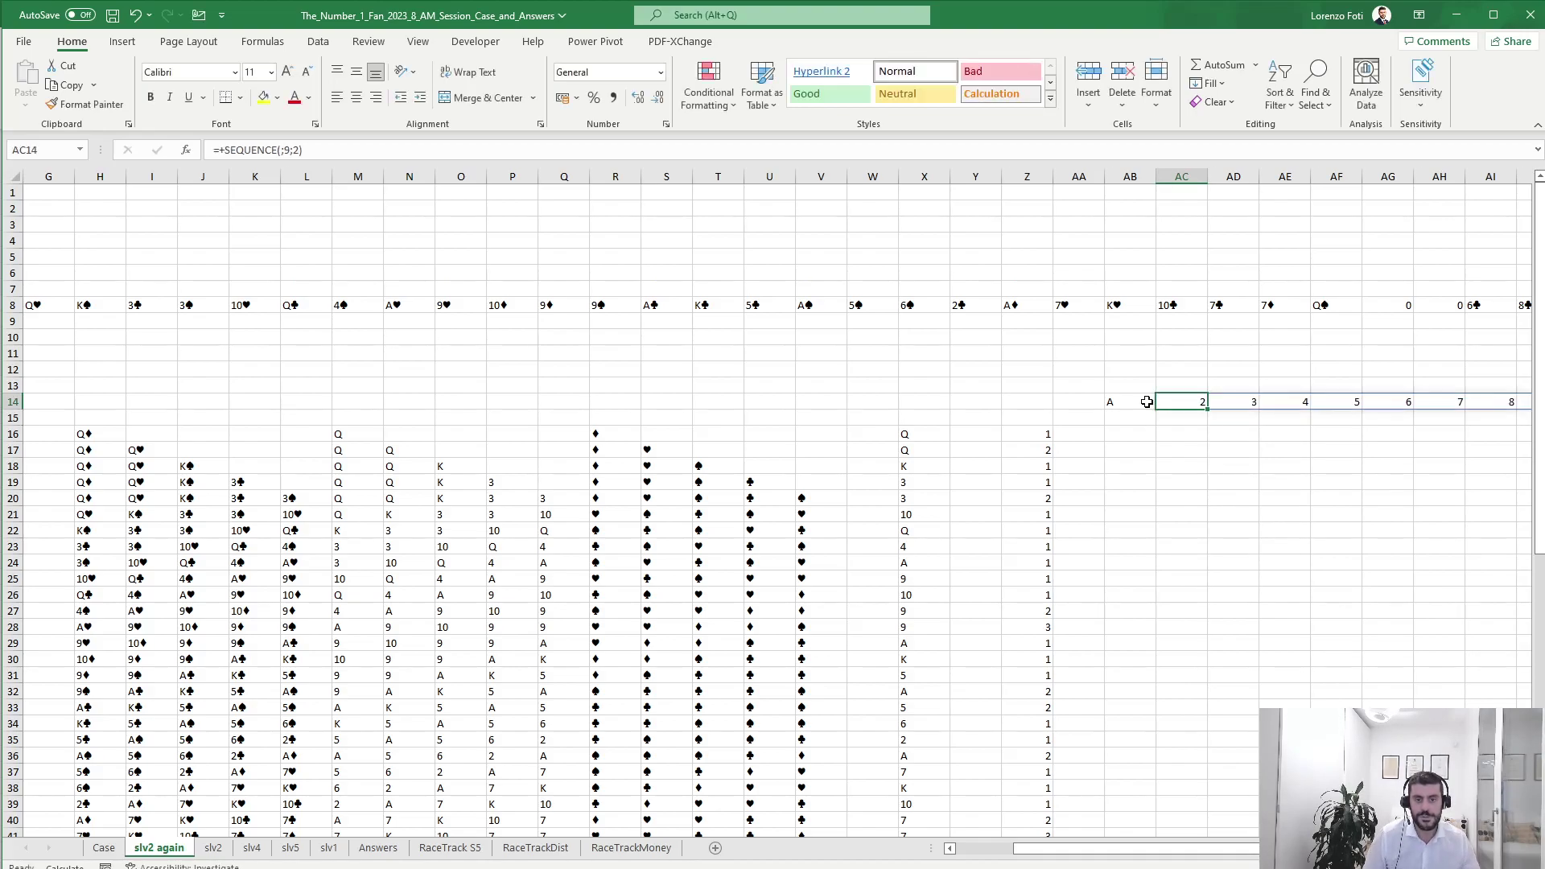
Complete the rank headers in row 14 by entering J, Q, K and A in AL14 to AO14.
{"action": "key", "text": "ctrl+Right"}
{"action": "key", "text": "Right"}
{"action": "type", "text": "J"}
{"action": "key", "text": "Right"}
{"action": "type", "text": "Q"}
{"action": "key", "text": "Right"}
{"action": "type", "text": "K"}
{"action": "key", "text": "Right"}
{"action": "type", "text": "A"}
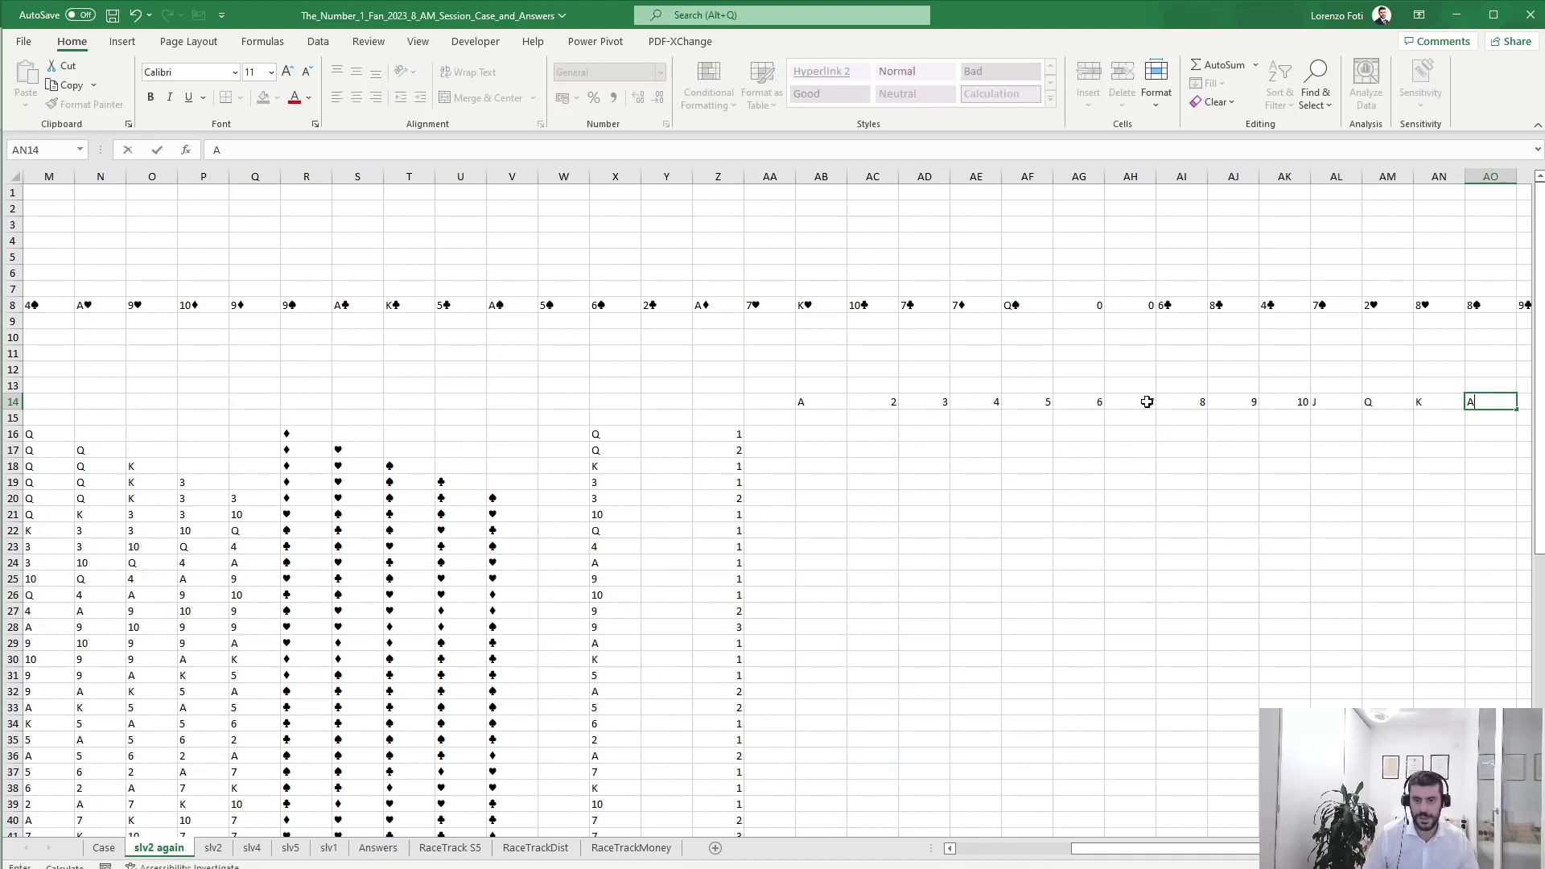
{"action": "key", "text": "Left"}
{"action": "key", "text": "Left"}
{"action": "key", "text": "Left"}
{"action": "key", "text": "Left"}
{"action": "key", "text": "Left"}
{"action": "key", "text": "Left"}
{"action": "key", "text": "Left"}
{"action": "key", "text": "Left"}
{"action": "key", "text": "Left"}
{"action": "key", "text": "Left"}
{"action": "key", "text": "Left"}
{"action": "key", "text": "Left"}
{"action": "key", "text": "Left"}
{"action": "key", "text": "Down"}
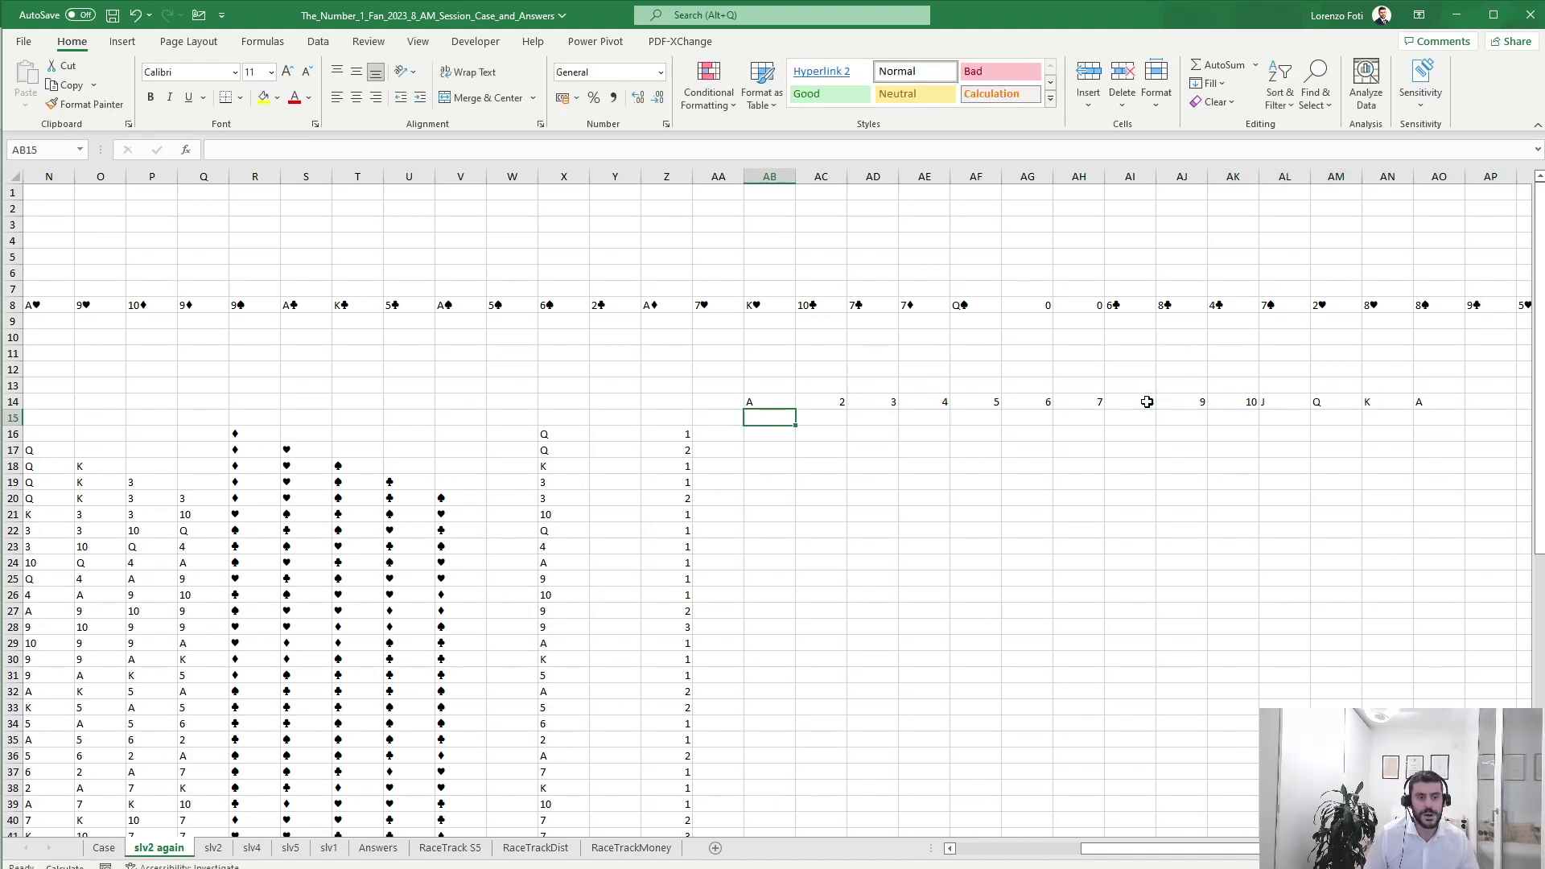
{"action": "type", "text": "+counti"}
{"action": "key", "text": "Down"}
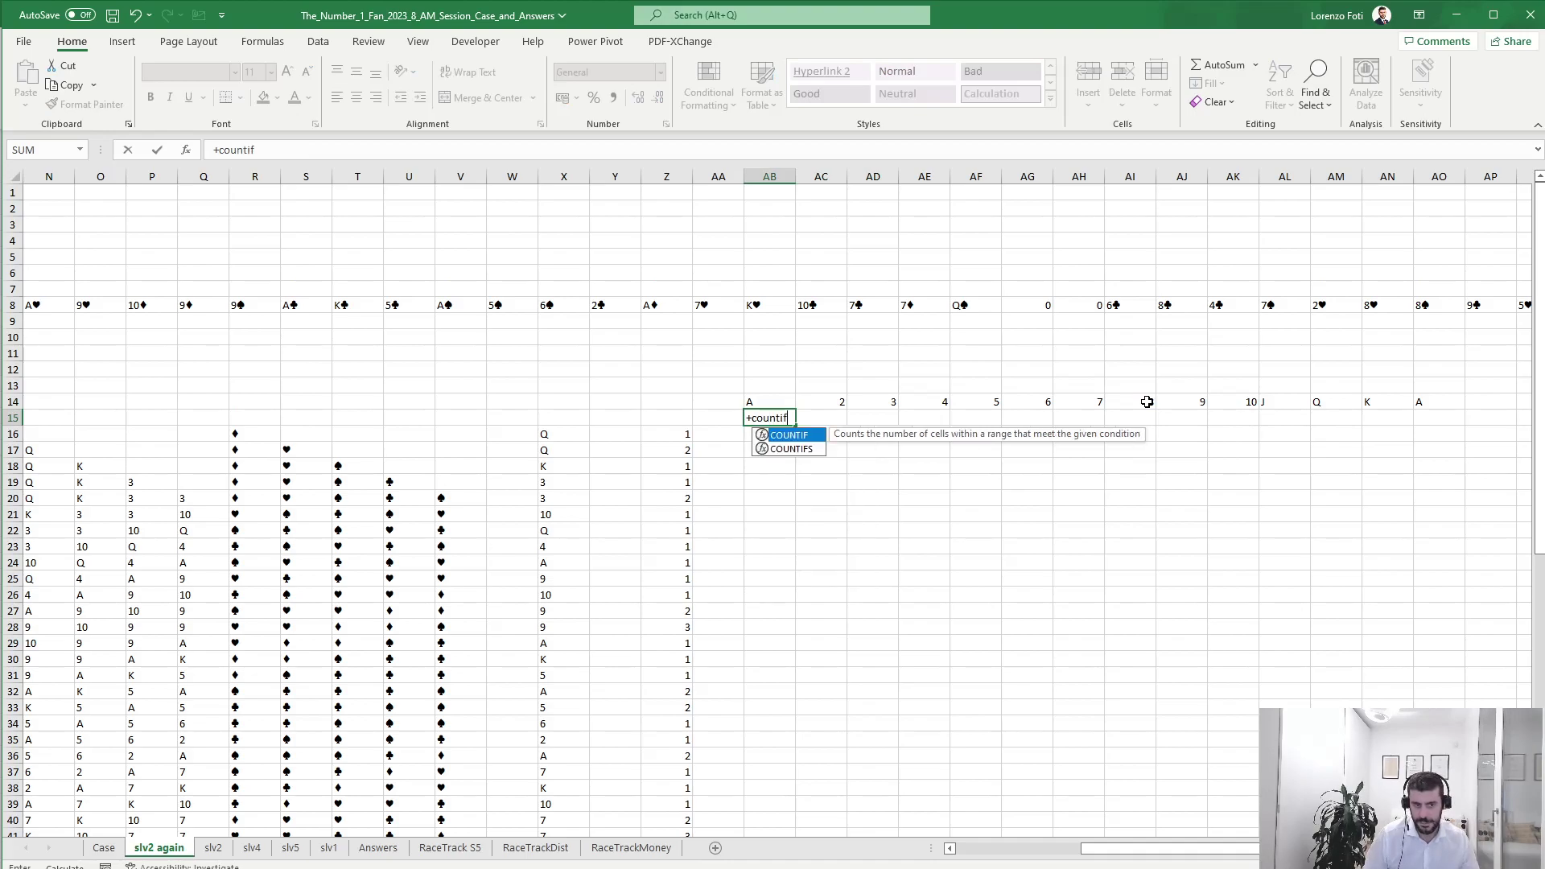
{"action": "key", "text": "Tab"}
{"action": "key", "text": "ctrl+Left"}
{"action": "key", "text": "Right"}
{"action": "key", "text": "Right"}
{"action": "key", "text": "Right"}
{"action": "key", "text": "Right"}
{"action": "key", "text": "Right"}
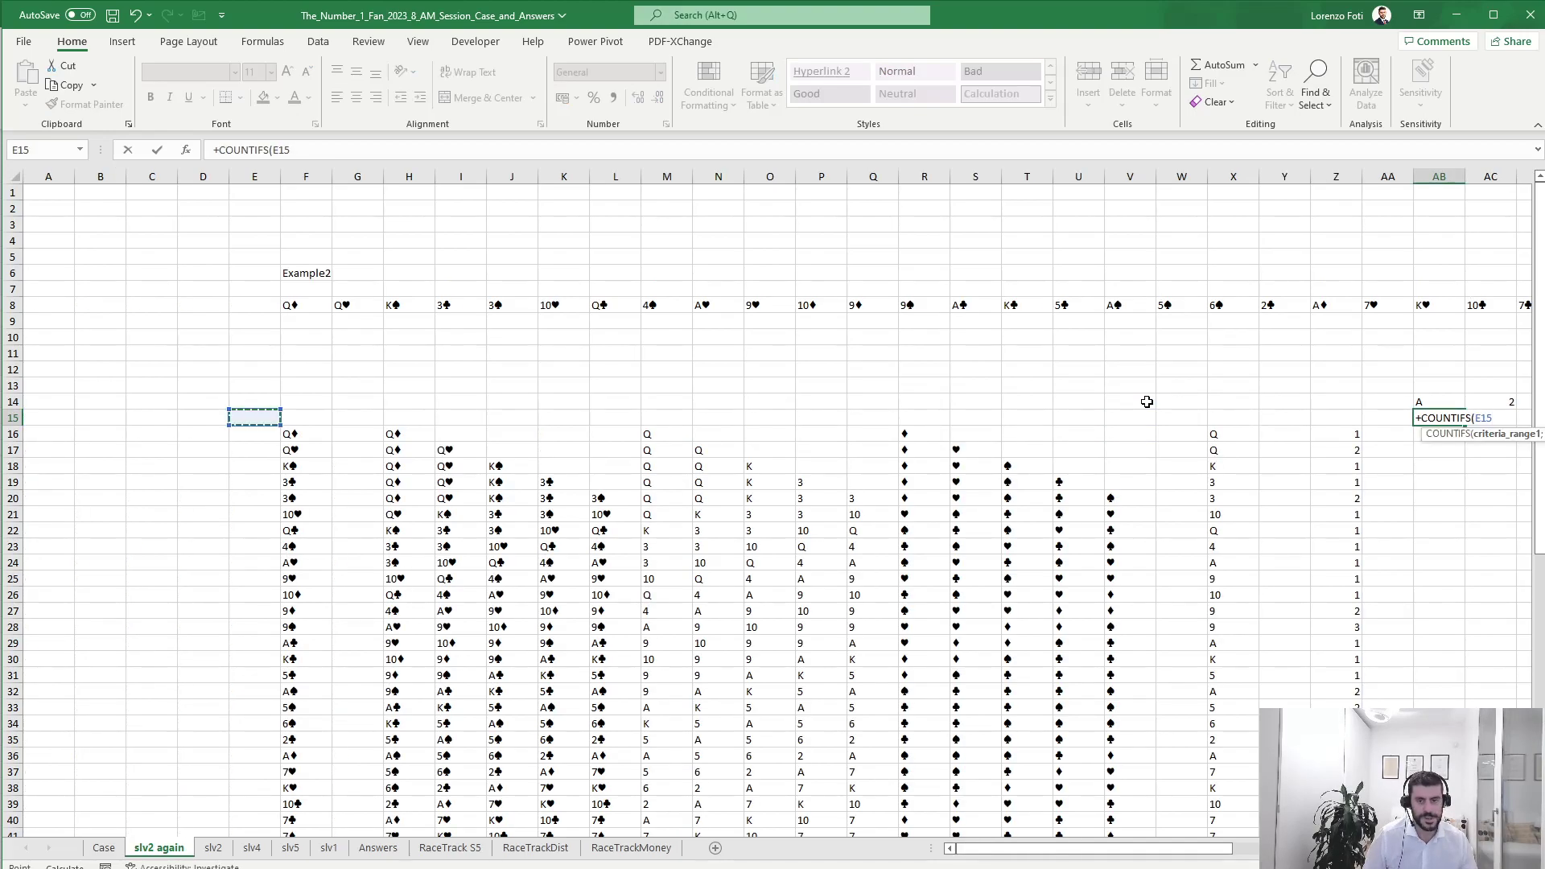
{"action": "key", "text": "Escape"}
Start a COUNTIFS formula in AB16 with the first hand's ranks, M16:Q16, as the criteria range.
{"action": "key", "text": "Down"}
{"action": "type", "text": "+count"}
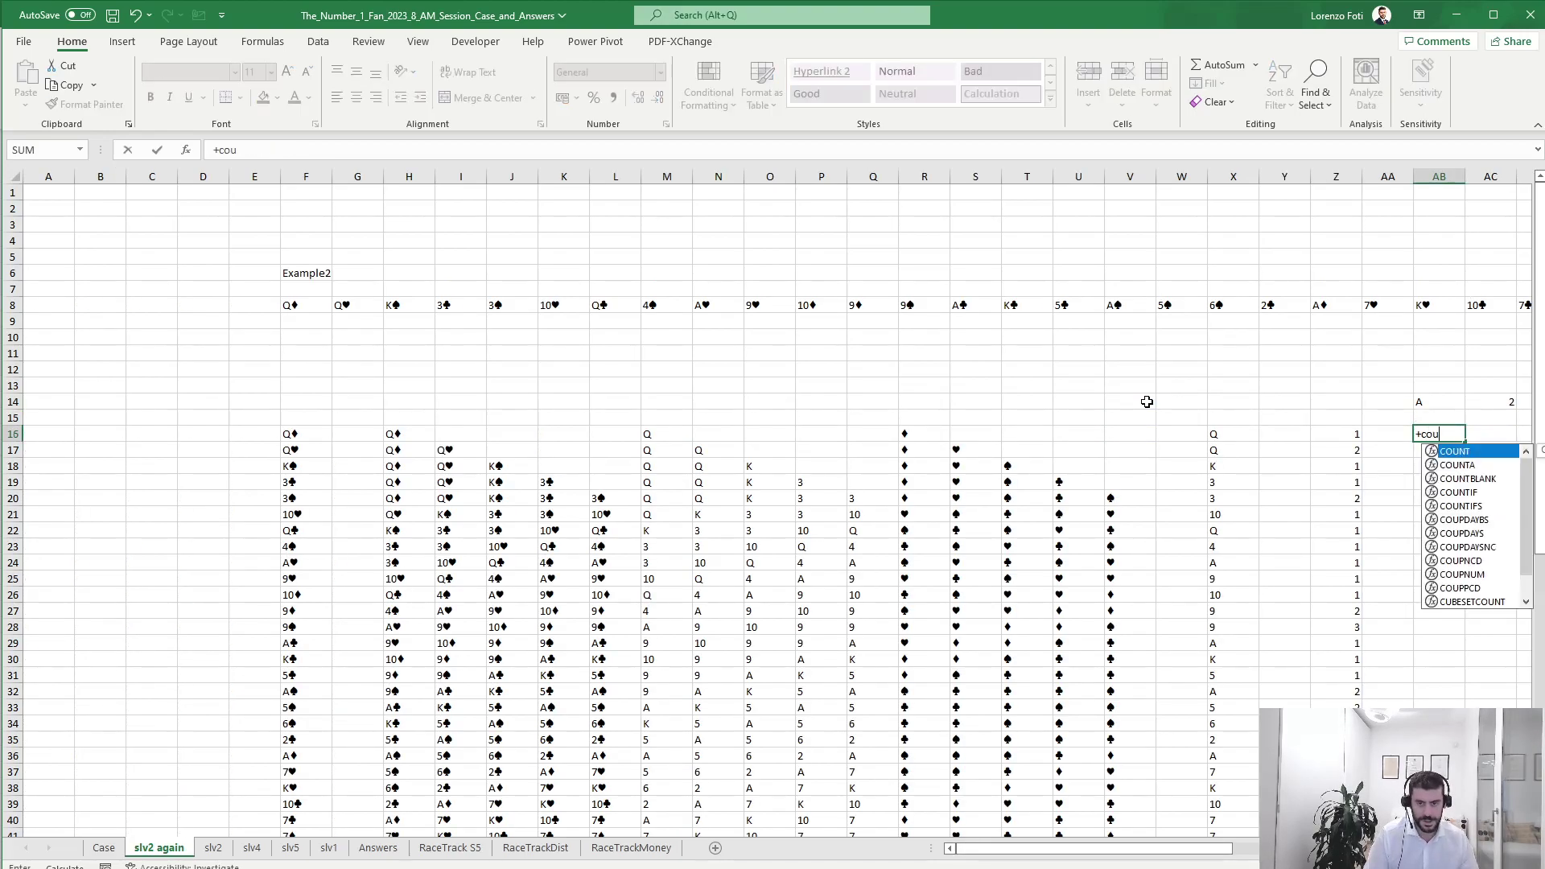
{"action": "key", "text": "Down"}
{"action": "key", "text": "Down"}
{"action": "key", "text": "Down"}
{"action": "key", "text": "Down"}
{"action": "key", "text": "Tab"}
{"action": "key", "text": "Left"}
{"action": "key", "text": "Left"}
{"action": "key", "text": "Left"}
{"action": "key", "text": "Left"}
{"action": "key", "text": "Left"}
{"action": "key", "text": "Left"}
{"action": "key", "text": "Left"}
{"action": "key", "text": "Left"}
{"action": "key", "text": "Left"}
{"action": "key", "text": "Left"}
{"action": "key", "text": "Left"}
{"action": "key", "text": "Left"}
{"action": "key", "text": "Left"}
{"action": "key", "text": "Left"}
{"action": "key", "text": "Left"}
{"action": "key", "text": "Left"}
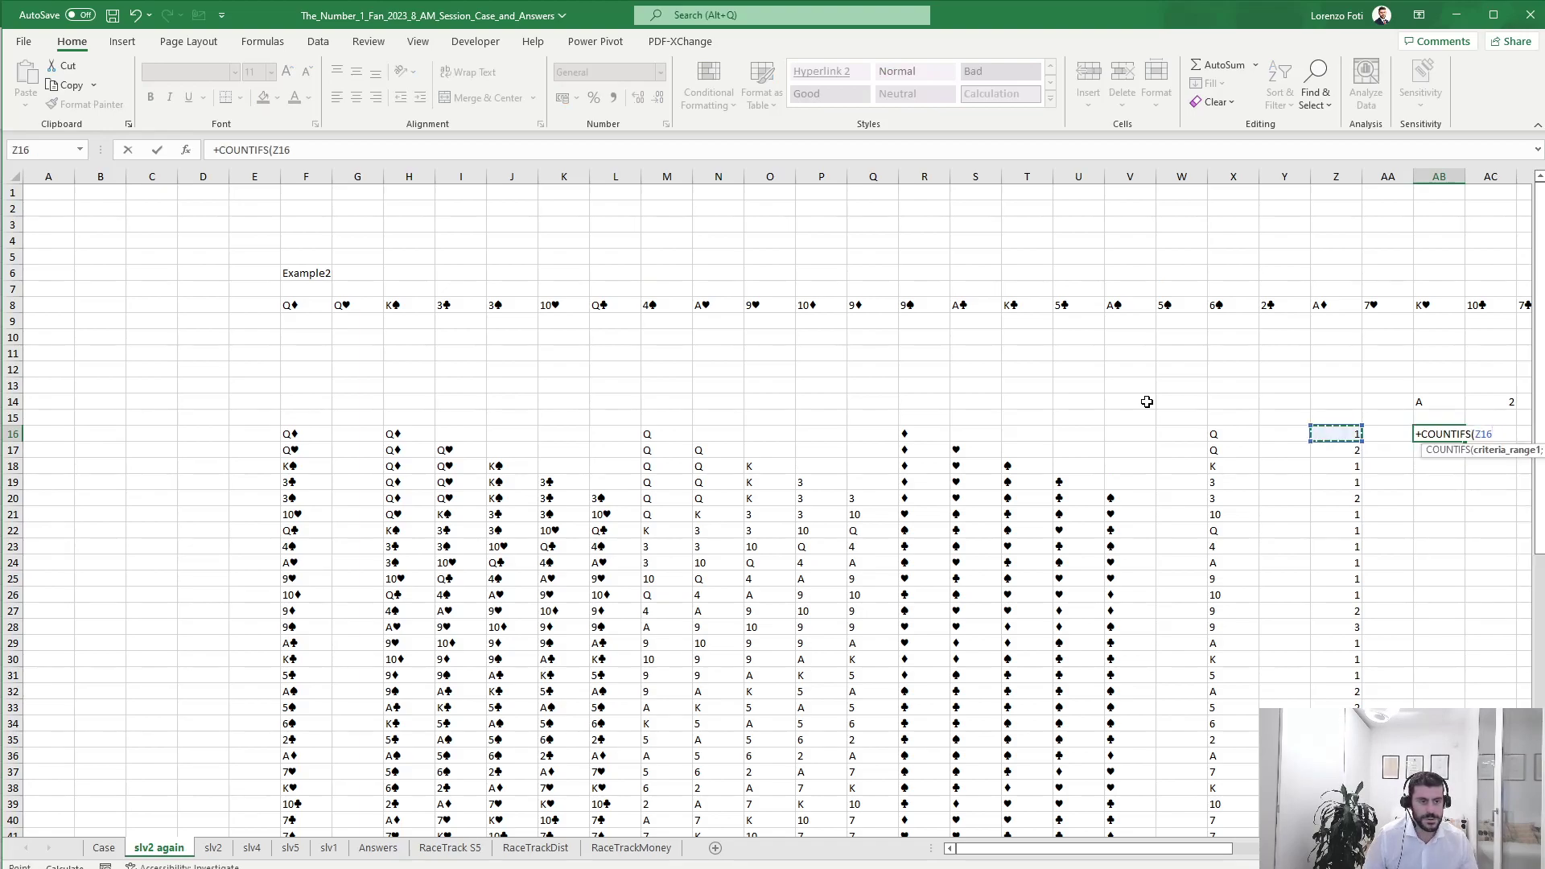
{"action": "key", "text": "Right"}
{"action": "key", "text": "shift+Right"}
{"action": "key", "text": "shift+Right"}
{"action": "key", "text": "shift+Right"}
{"action": "key", "text": "shift+Right"}
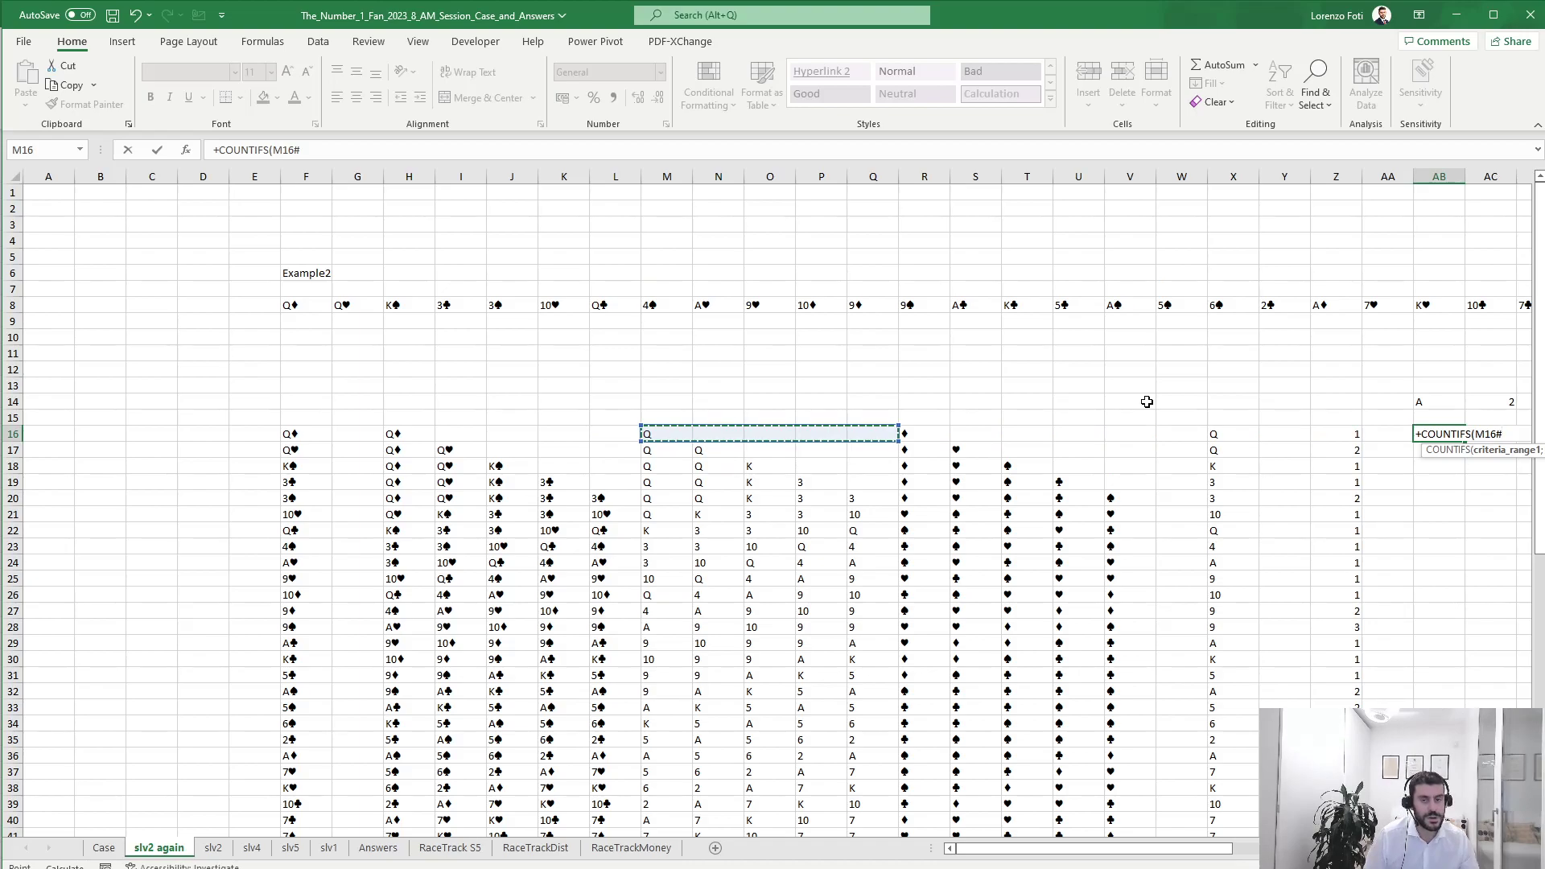
{"action": "left_click", "coordinate": [908, 433], "text": "shift"}
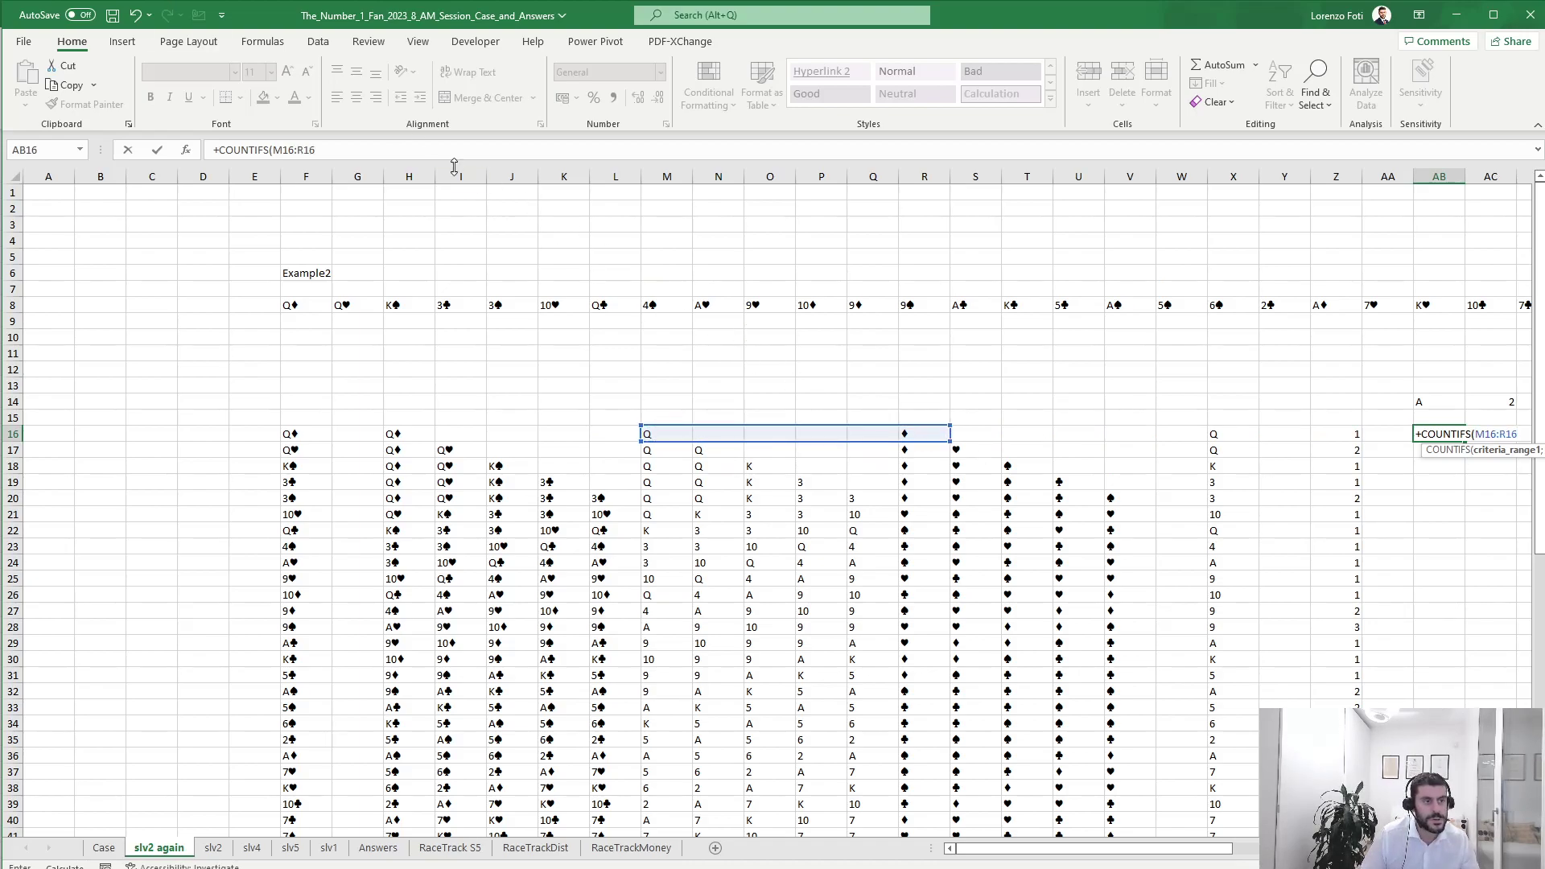
{"action": "left_click", "coordinate": [300, 150]}
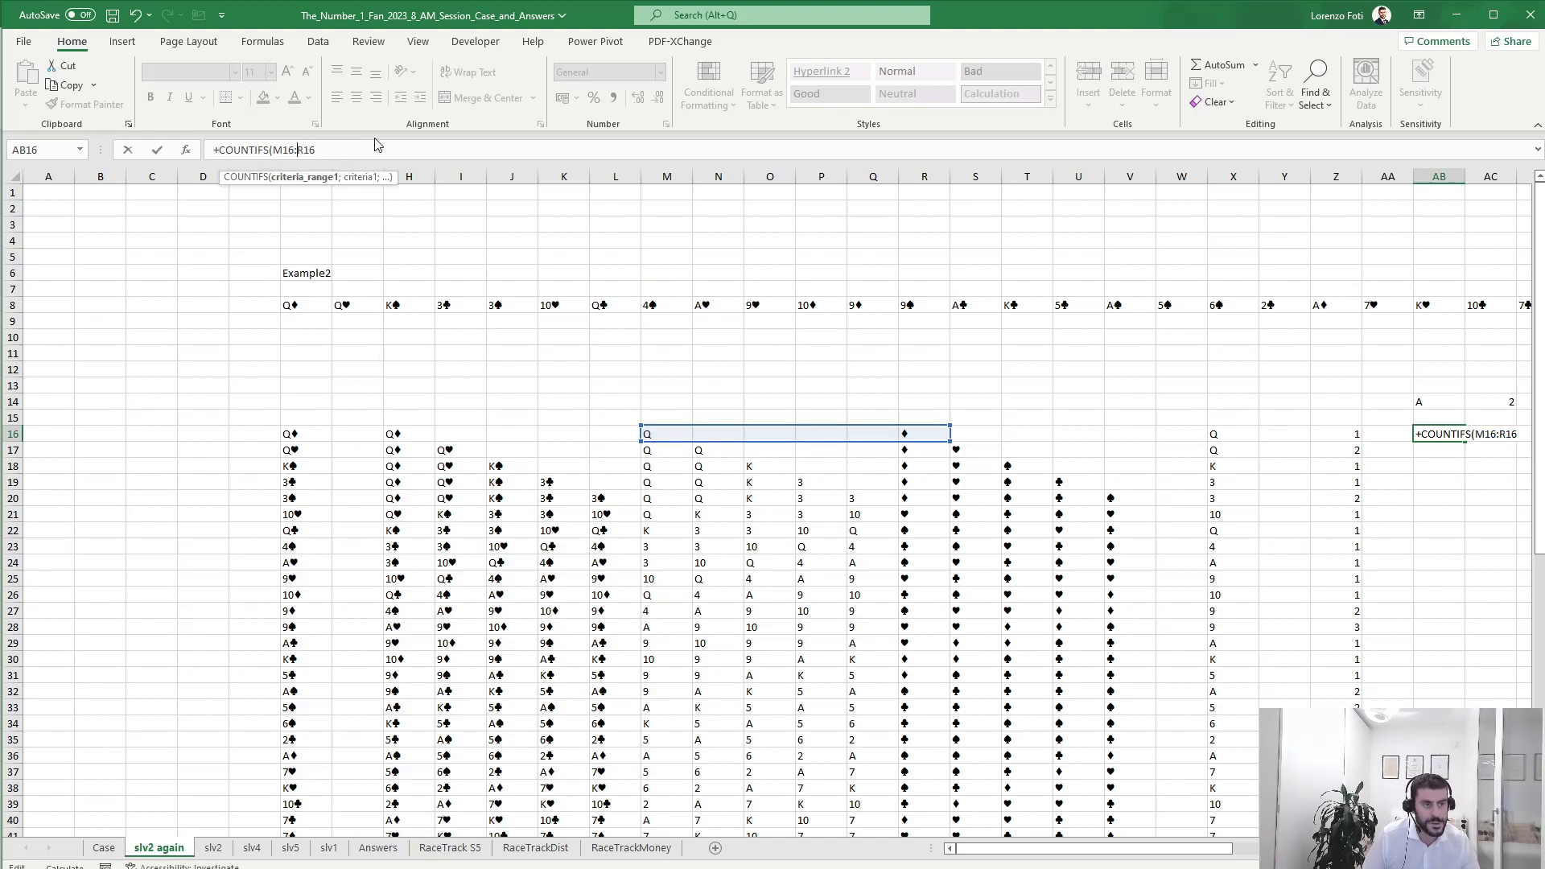
{"action": "key", "text": "Delete"}
{"action": "type", "text": "Q"}
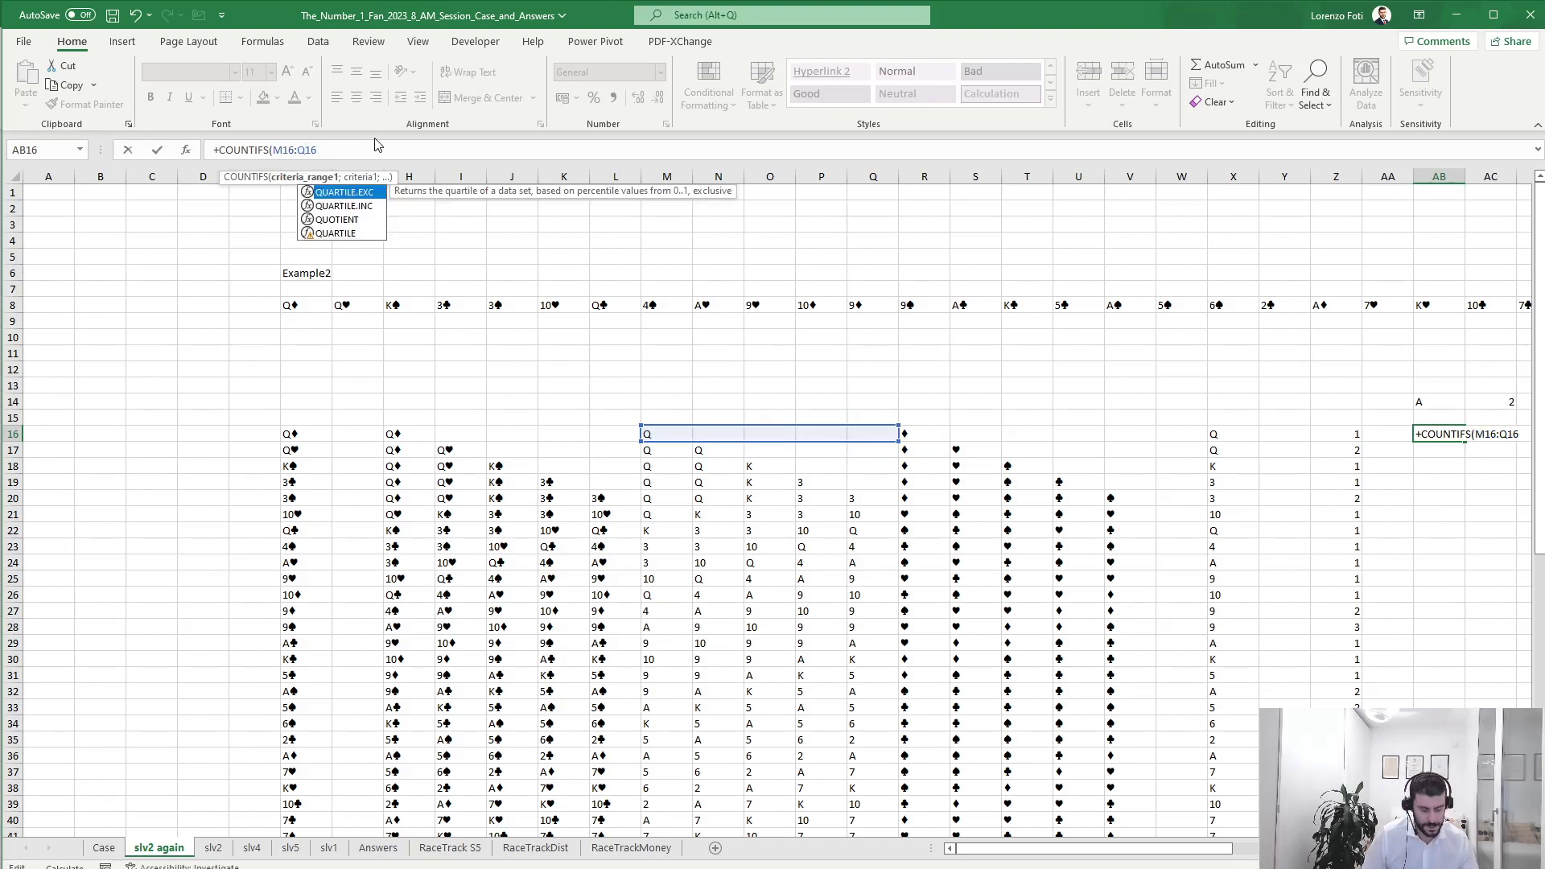
Lock the range as $M16:$Q16, add the rank header AB$14 as the criterion and complete the COUNTIFS formula in AB16.
{"action": "key", "text": "F4"}
{"action": "key", "text": "F4"}
{"action": "key", "text": "F4"}
{"action": "left_click", "coordinate": [291, 151]}
{"action": "key", "text": "F4"}
{"action": "key", "text": "F4"}
{"action": "key", "text": "F4"}
{"action": "left_click", "coordinate": [348, 152]}
{"action": "type", "text": ";"}
{"action": "left_click", "coordinate": [1436, 402]}
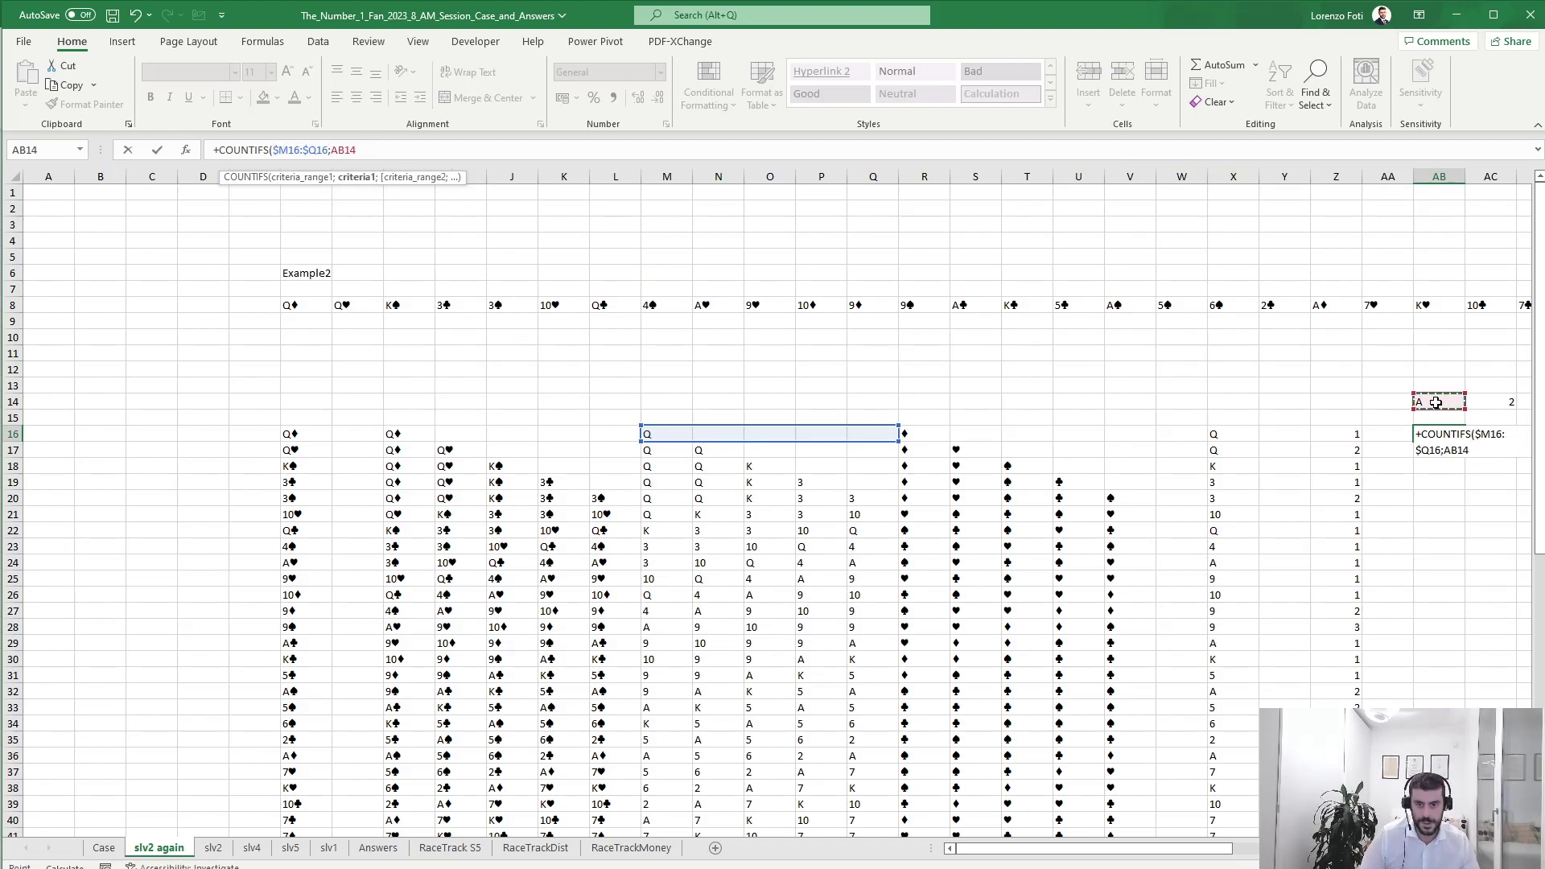
{"action": "key", "text": "F4"}
{"action": "key", "text": "F4"}
{"action": "type", "text": ")"}
{"action": "key", "text": "ctrl+Return"}
Copy the AB16 COUNTIFS formula across row 16 under the remaining rank headers from 2 to the final A.
{"action": "key", "text": "ctrl+c"}
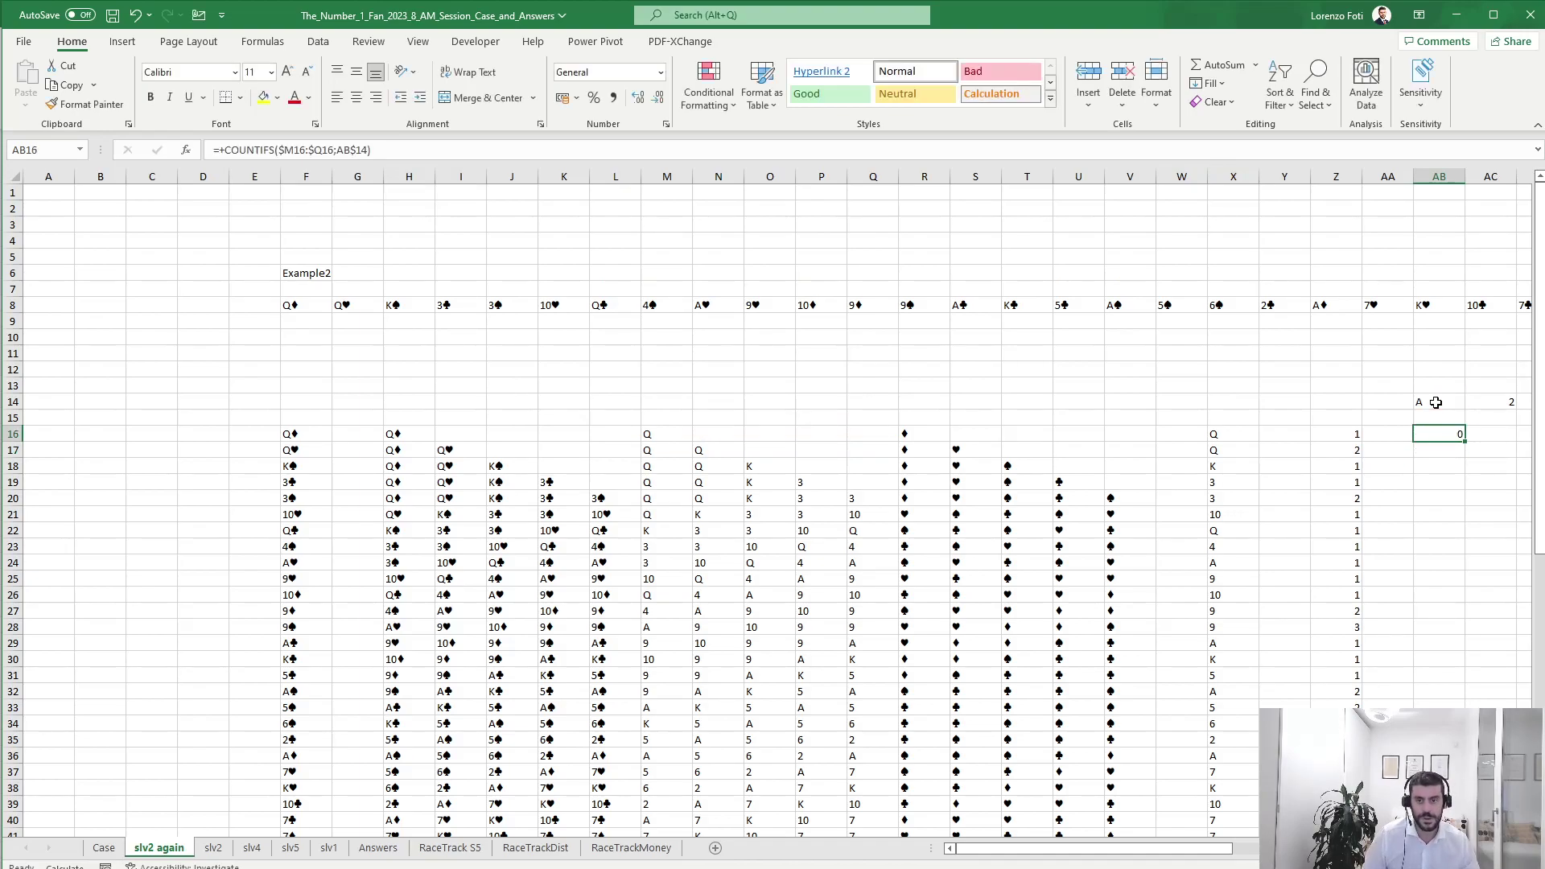
{"action": "key", "text": "Right"}
{"action": "key", "text": "shift+Right"}
{"action": "key", "text": "shift+Right"}
{"action": "key", "text": "shift+Right"}
{"action": "key", "text": "shift+Right"}
{"action": "key", "text": "shift+Right"}
{"action": "key", "text": "shift+Right"}
{"action": "key", "text": "shift+Right"}
{"action": "key", "text": "shift+Right"}
{"action": "key", "text": "shift+Right"}
{"action": "key", "text": "shift+Right"}
{"action": "key", "text": "shift+Right"}
{"action": "key", "text": "shift+Right"}
{"action": "key", "text": "shift+Right"}
{"action": "key", "text": "shift+Right"}
{"action": "key", "text": "shift+Right"}
{"action": "key", "text": "shift+Left"}
{"action": "key", "text": "shift+Left"}
{"action": "key", "text": "shift+Left"}
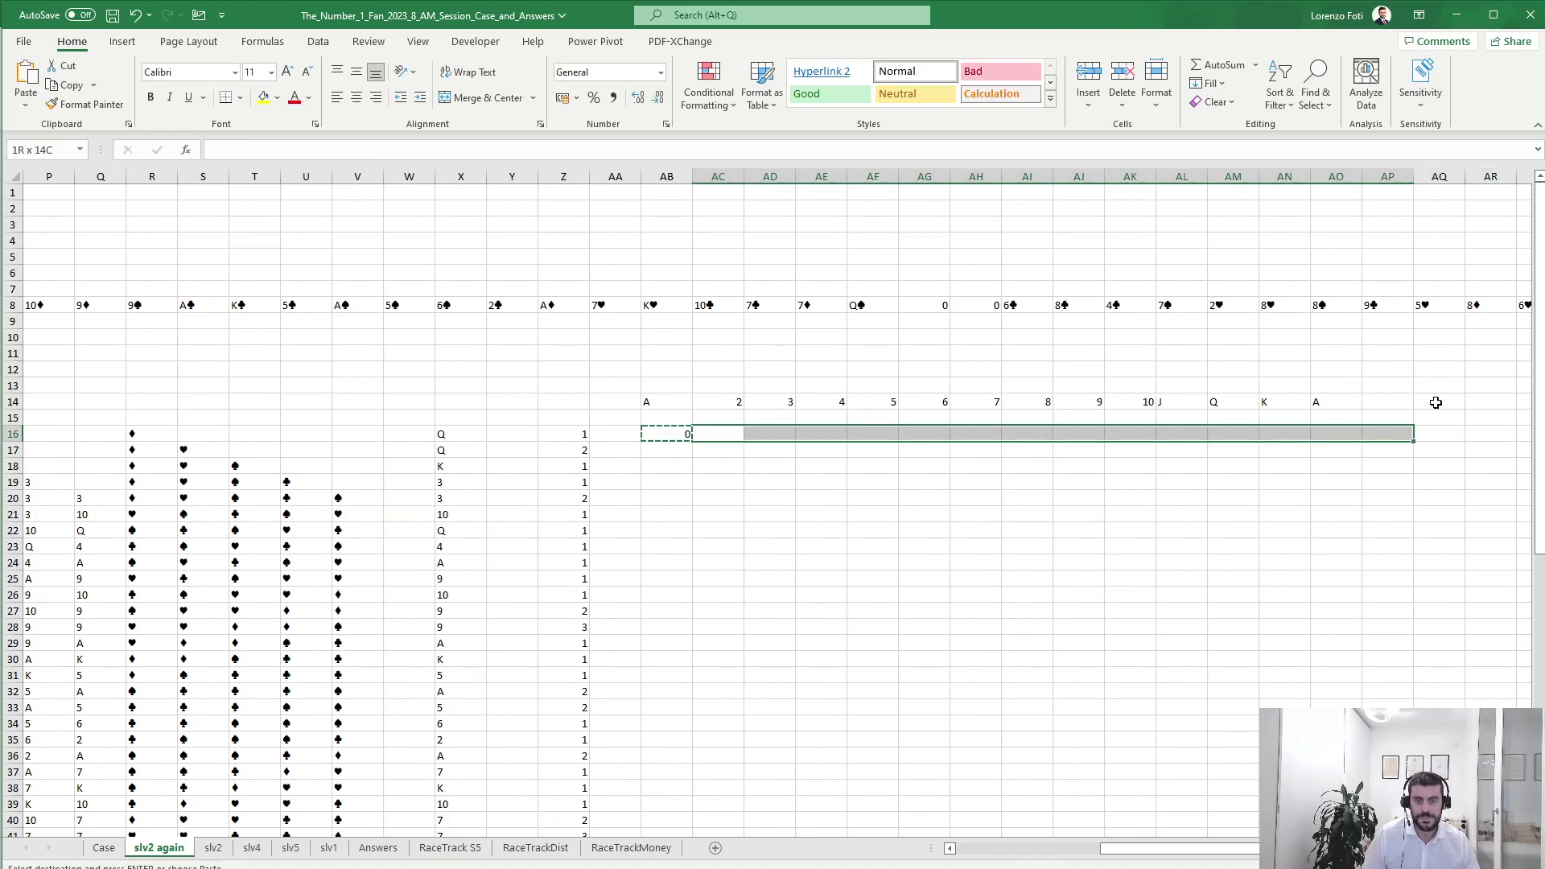
{"action": "key", "text": "Return"}
Examine the rank counts in row 16 against the first hand's split ranks and suits.
{"action": "key", "text": "Left"}
{"action": "key", "text": "Left"}
{"action": "key", "text": "Left"}
{"action": "key", "text": "Left"}
{"action": "key", "text": "Left"}
{"action": "key", "text": "Left"}
{"action": "key", "text": "Left"}
{"action": "key", "text": "Left"}
{"action": "key", "text": "Left"}
{"action": "key", "text": "Left"}
{"action": "key", "text": "Left"}
{"action": "key", "text": "Left"}
{"action": "key", "text": "Left"}
{"action": "key", "text": "Left"}
{"action": "key", "text": "Left"}
{"action": "key", "text": "Left"}
{"action": "key", "text": "Left"}
{"action": "key", "text": "Left"}
{"action": "key", "text": "Left"}
{"action": "key", "text": "Left"}
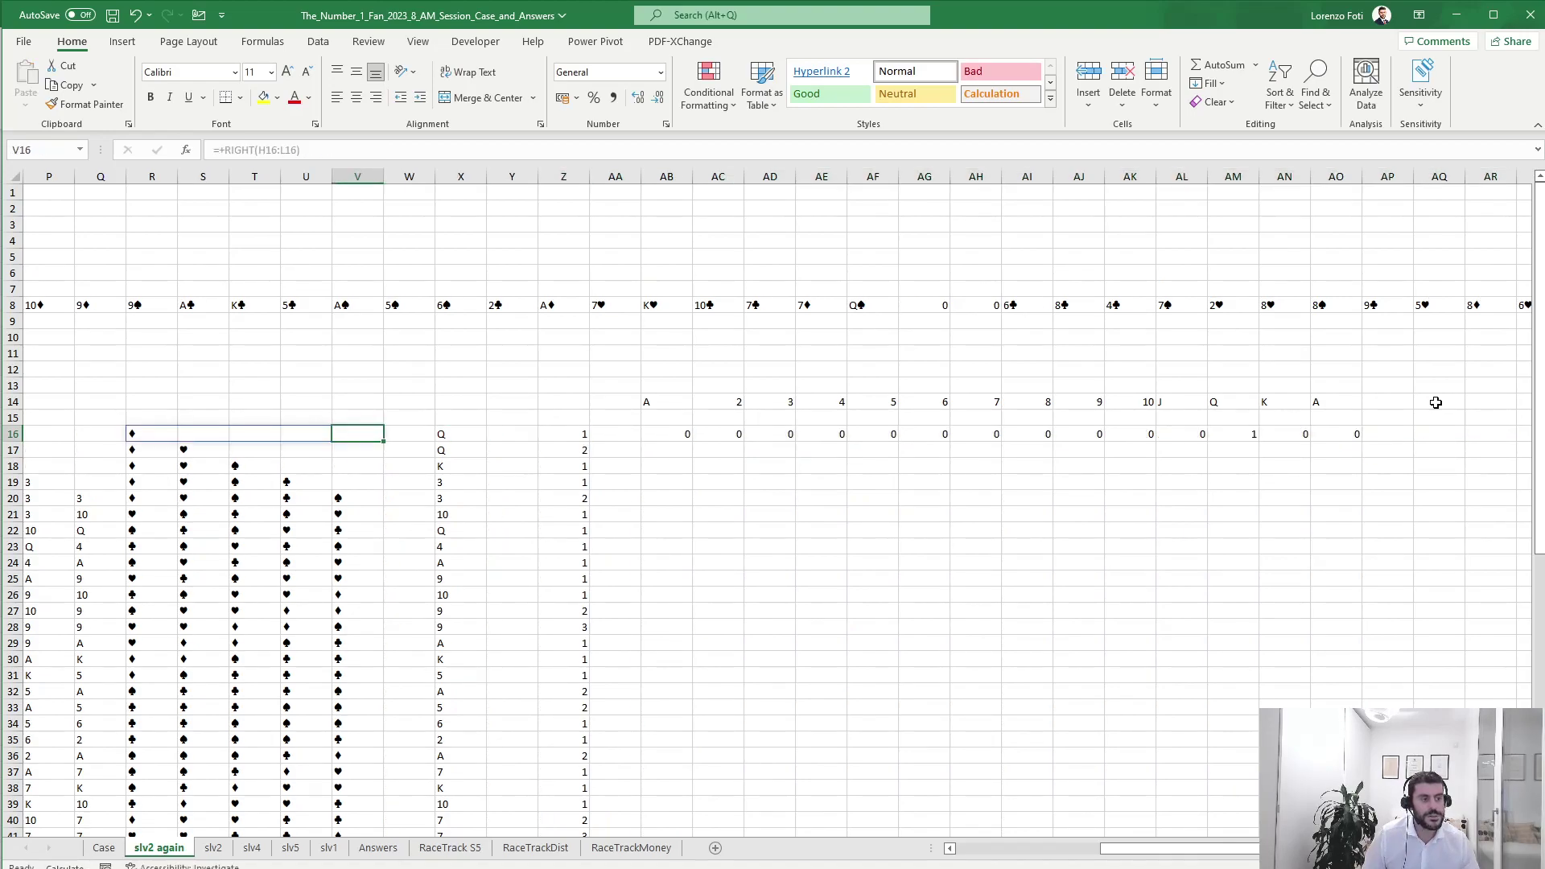
{"action": "key", "text": "Right"}
{"action": "key", "text": "Right"}
{"action": "key", "text": "Right"}
{"action": "key", "text": "Right"}
{"action": "key", "text": "Right"}
{"action": "key", "text": "Right"}
{"action": "key", "text": "Right"}
{"action": "key", "text": "Right"}
{"action": "key", "text": "Right"}
{"action": "key", "text": "Right"}
{"action": "key", "text": "Right"}
{"action": "key", "text": "Right"}
{"action": "key", "text": "Right"}
{"action": "key", "text": "Right"}
{"action": "key", "text": "Right"}
{"action": "key", "text": "Right"}
{"action": "key", "text": "Right"}
{"action": "key", "text": "Right"}
{"action": "key", "text": "Right"}
{"action": "key", "text": "Right"}
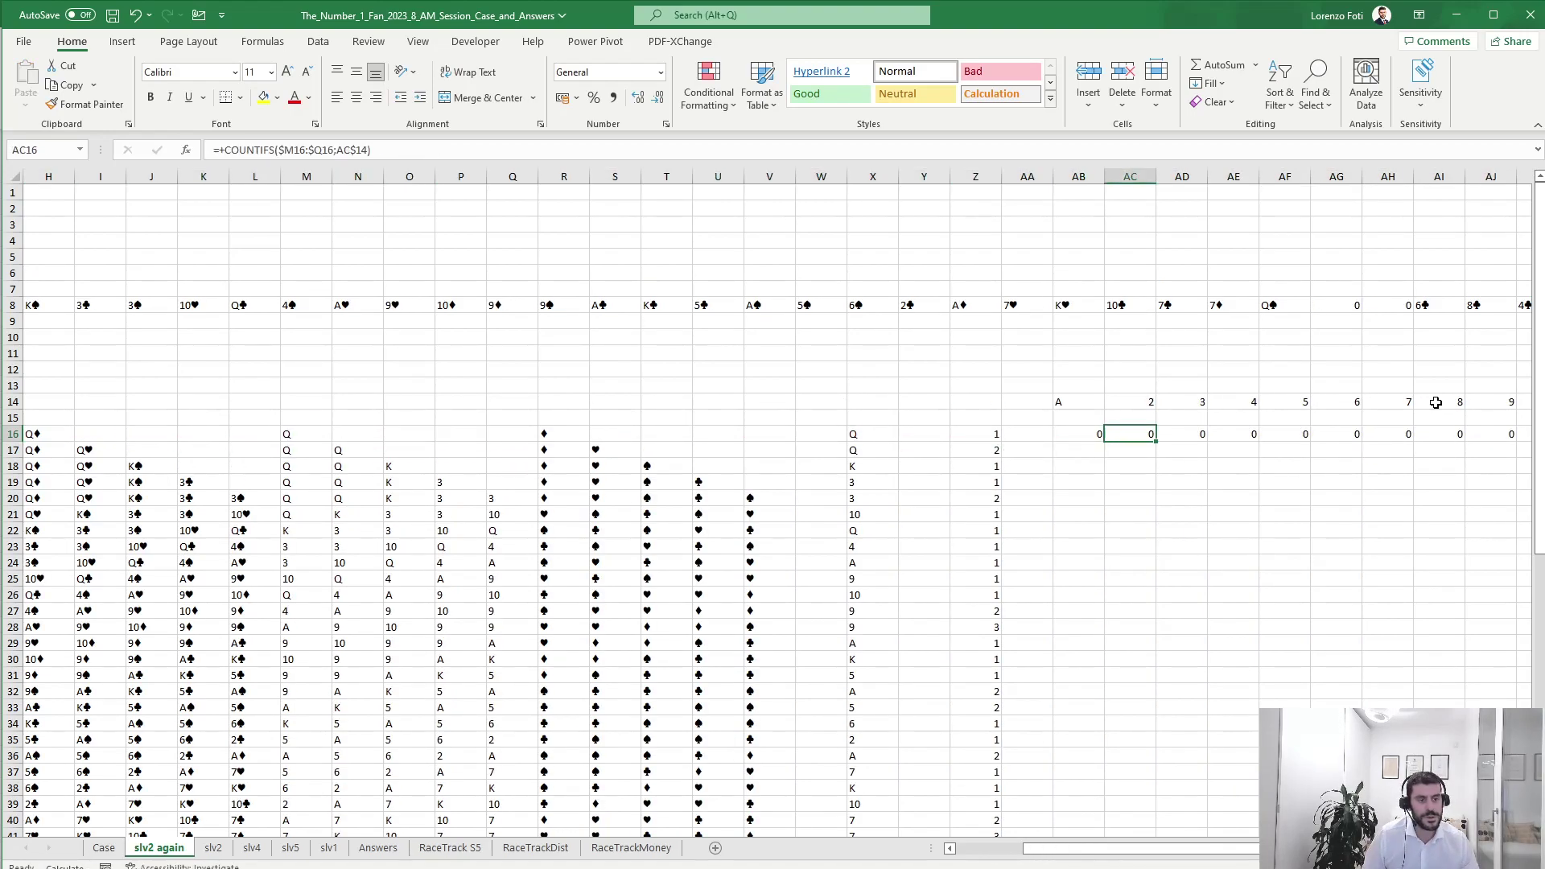
Copy the row 16 rank-count formulas in AB16:AO16 down to row 67.
{"action": "key", "text": "Left"}
{"action": "key", "text": "Left"}
{"action": "key", "text": "Left"}
{"action": "key", "text": "ctrl+Left"}
{"action": "key", "text": "ctrl+Left"}
{"action": "key", "text": "ctrl+Left"}
{"action": "key", "text": "Right"}
{"action": "key", "text": "Right"}
{"action": "key", "text": "Right"}
{"action": "key", "text": "Right"}
{"action": "key", "text": "ctrl+shift+Right"}
{"action": "key", "text": "ctrl+c"}
{"action": "key", "text": "Left"}
{"action": "key", "text": "Left"}
{"action": "key", "text": "ctrl+Down"}
{"action": "key", "text": "Right"}
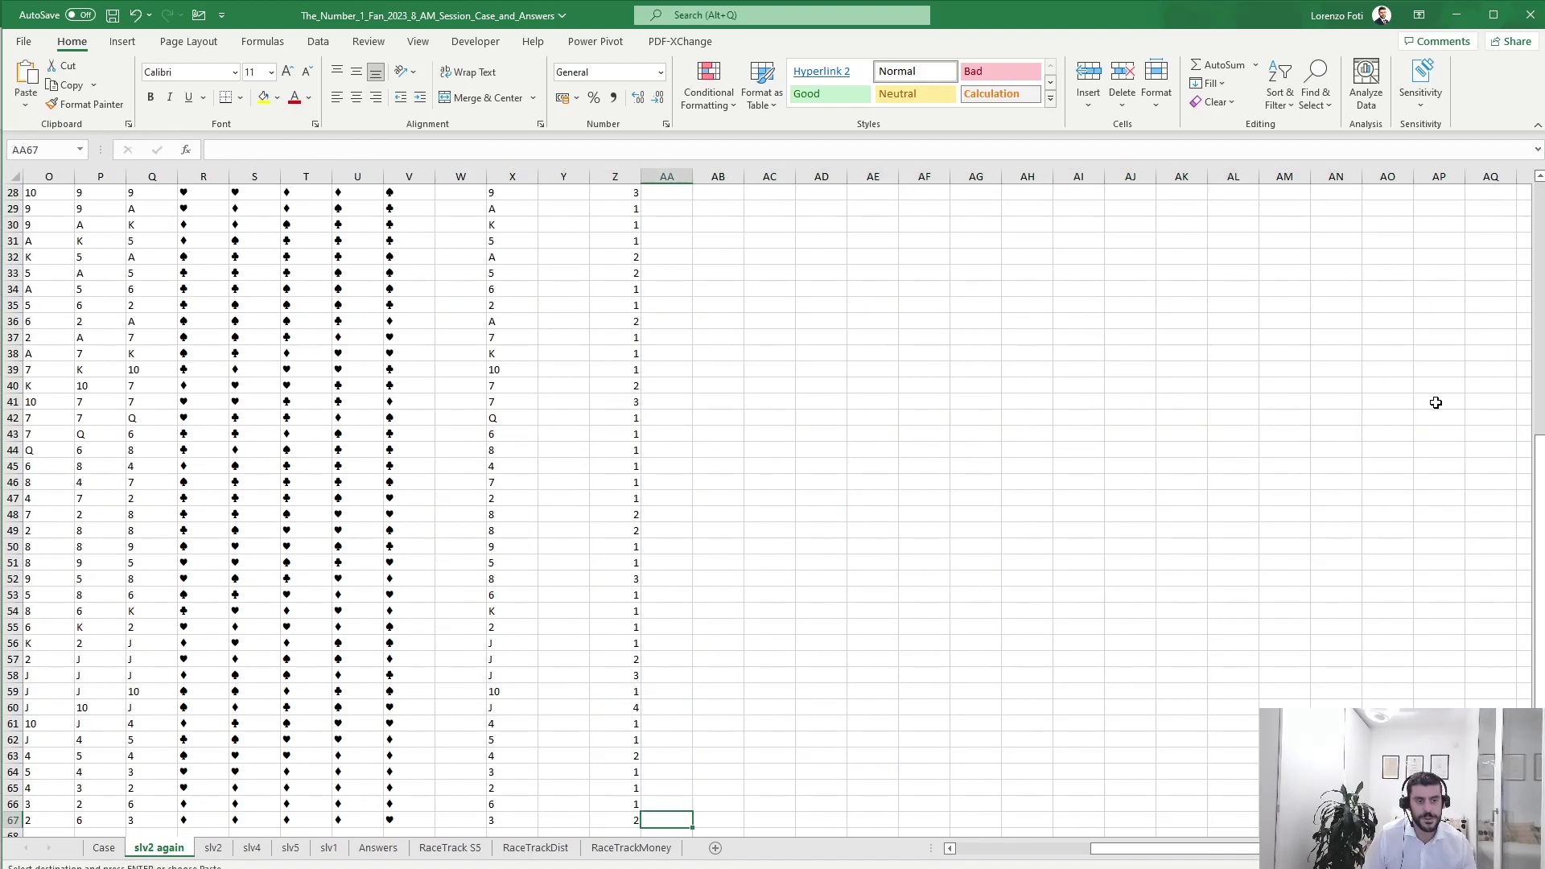
{"action": "key", "text": "Right"}
{"action": "key", "text": "ctrl+shift+Up"}
{"action": "key", "text": "ctrl+v"}
{"action": "key", "text": "Escape"}
Review the filled rank-count table from its header row alongside the hand, rank and suit columns.
{"action": "key", "text": "ctrl+Up"}
{"action": "key", "text": "ctrl+Up"}
{"action": "key", "text": "ctrl+Up"}
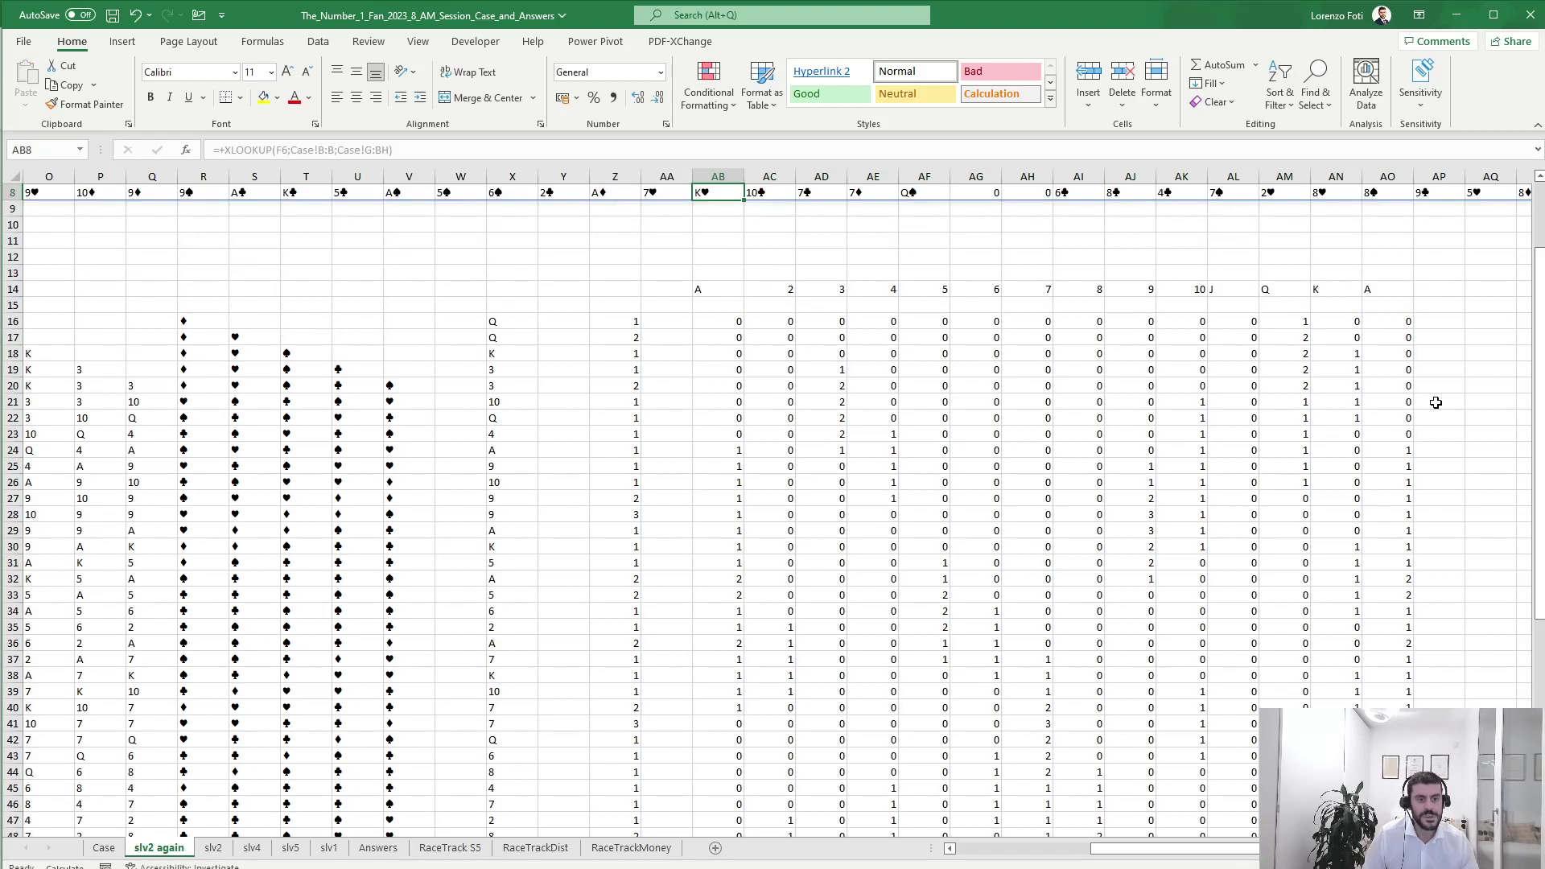
{"action": "key", "text": "Down"}
{"action": "key", "text": "Down"}
{"action": "key", "text": "Down"}
{"action": "key", "text": "Down"}
{"action": "key", "text": "Down"}
{"action": "key", "text": "Down"}
{"action": "key", "text": "Down"}
{"action": "key", "text": "Down"}
{"action": "key", "text": "Down"}
{"action": "key", "text": "Left"}
{"action": "key", "text": "Left"}
{"action": "key", "text": "Left"}
{"action": "key", "text": "Home"}
{"action": "key", "text": "Right"}
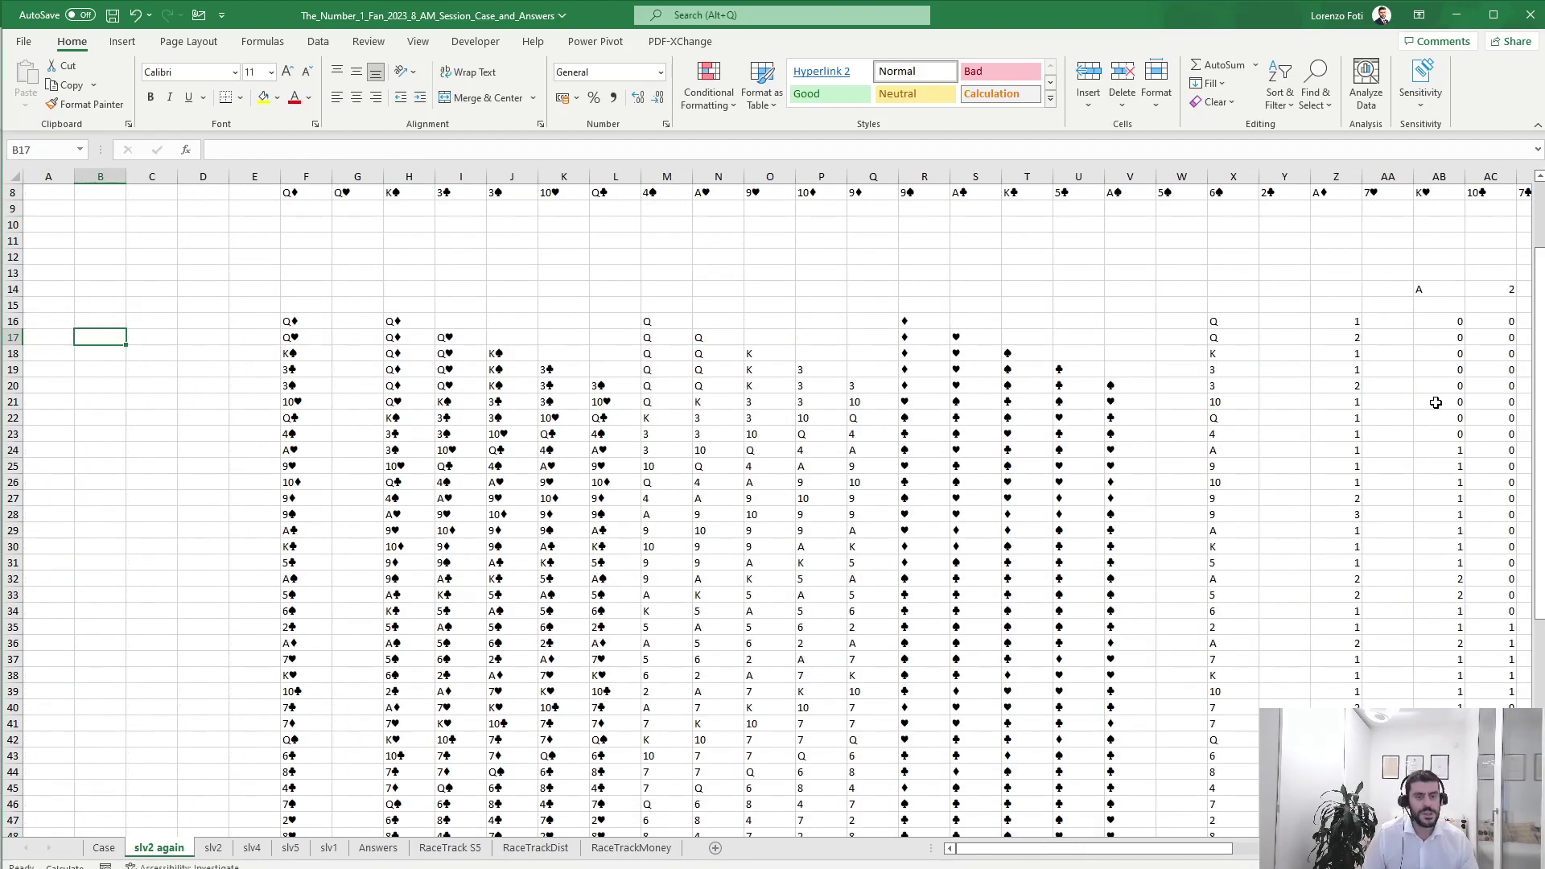
Add the heading "Straight" in AR14, beyond the rank-count table.
{"action": "key", "text": "Right"}
{"action": "key", "text": "Right"}
{"action": "key", "text": "Right"}
{"action": "key", "text": "Right"}
{"action": "key", "text": "Right"}
{"action": "key", "text": "Right"}
{"action": "key", "text": "Right"}
{"action": "key", "text": "Right"}
{"action": "key", "text": "Right"}
{"action": "key", "text": "Right"}
{"action": "key", "text": "Right"}
{"action": "key", "text": "Right"}
{"action": "key", "text": "Right"}
{"action": "key", "text": "Right"}
{"action": "key", "text": "Right"}
{"action": "key", "text": "Right"}
{"action": "key", "text": "Right"}
{"action": "key", "text": "Right"}
{"action": "key", "text": "Right"}
{"action": "key", "text": "Right"}
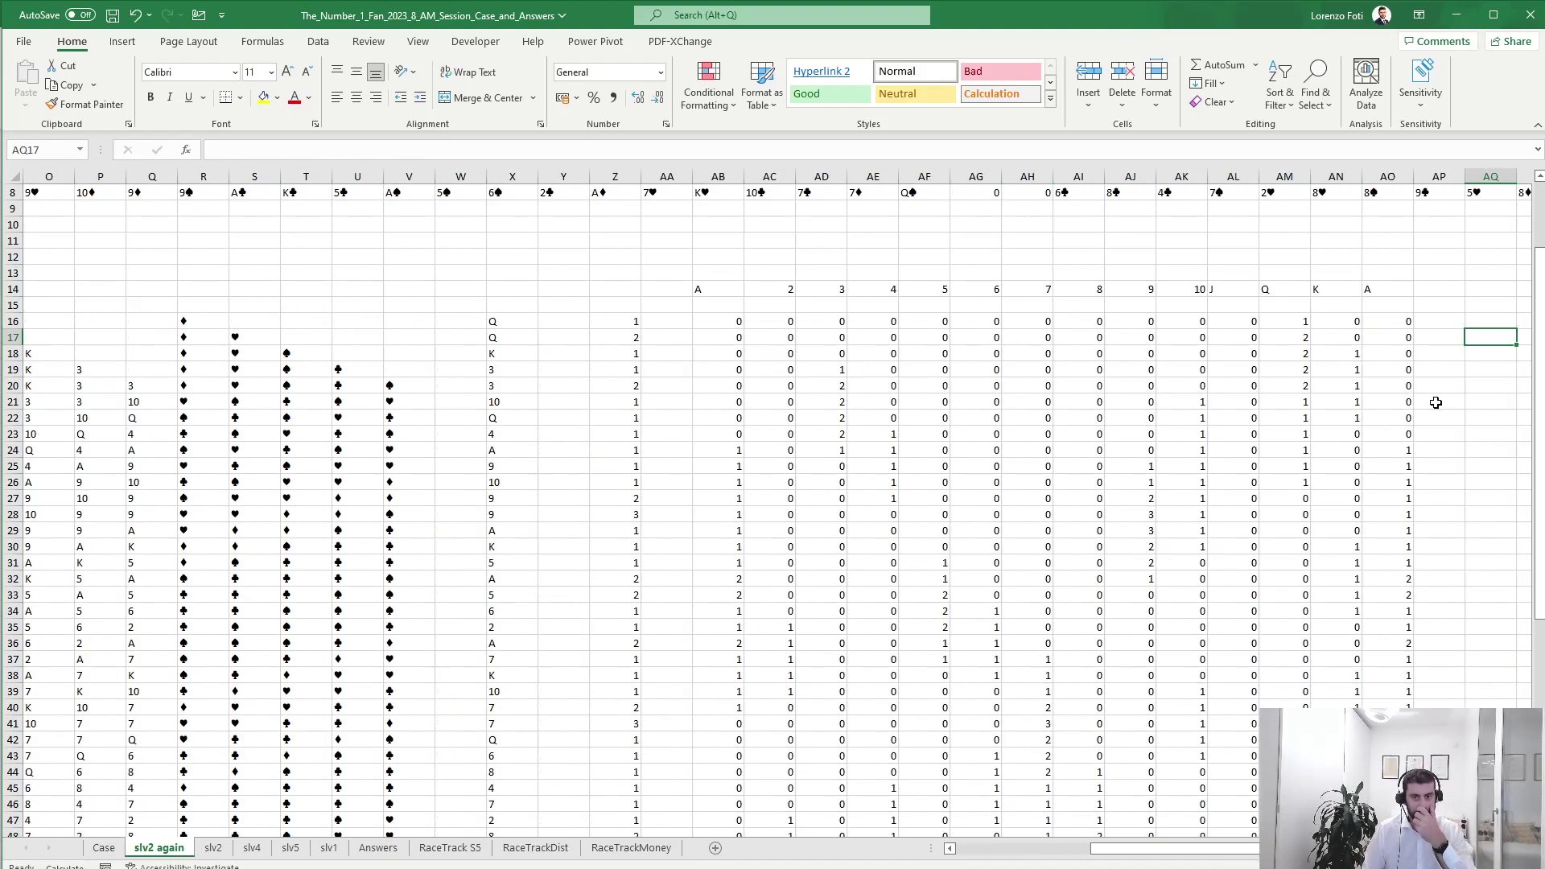
{"action": "key", "text": "Left"}
{"action": "key", "text": "Left"}
{"action": "key", "text": "Up"}
{"action": "key", "text": "Up"}
{"action": "key", "text": "Up"}
{"action": "key", "text": "Left"}
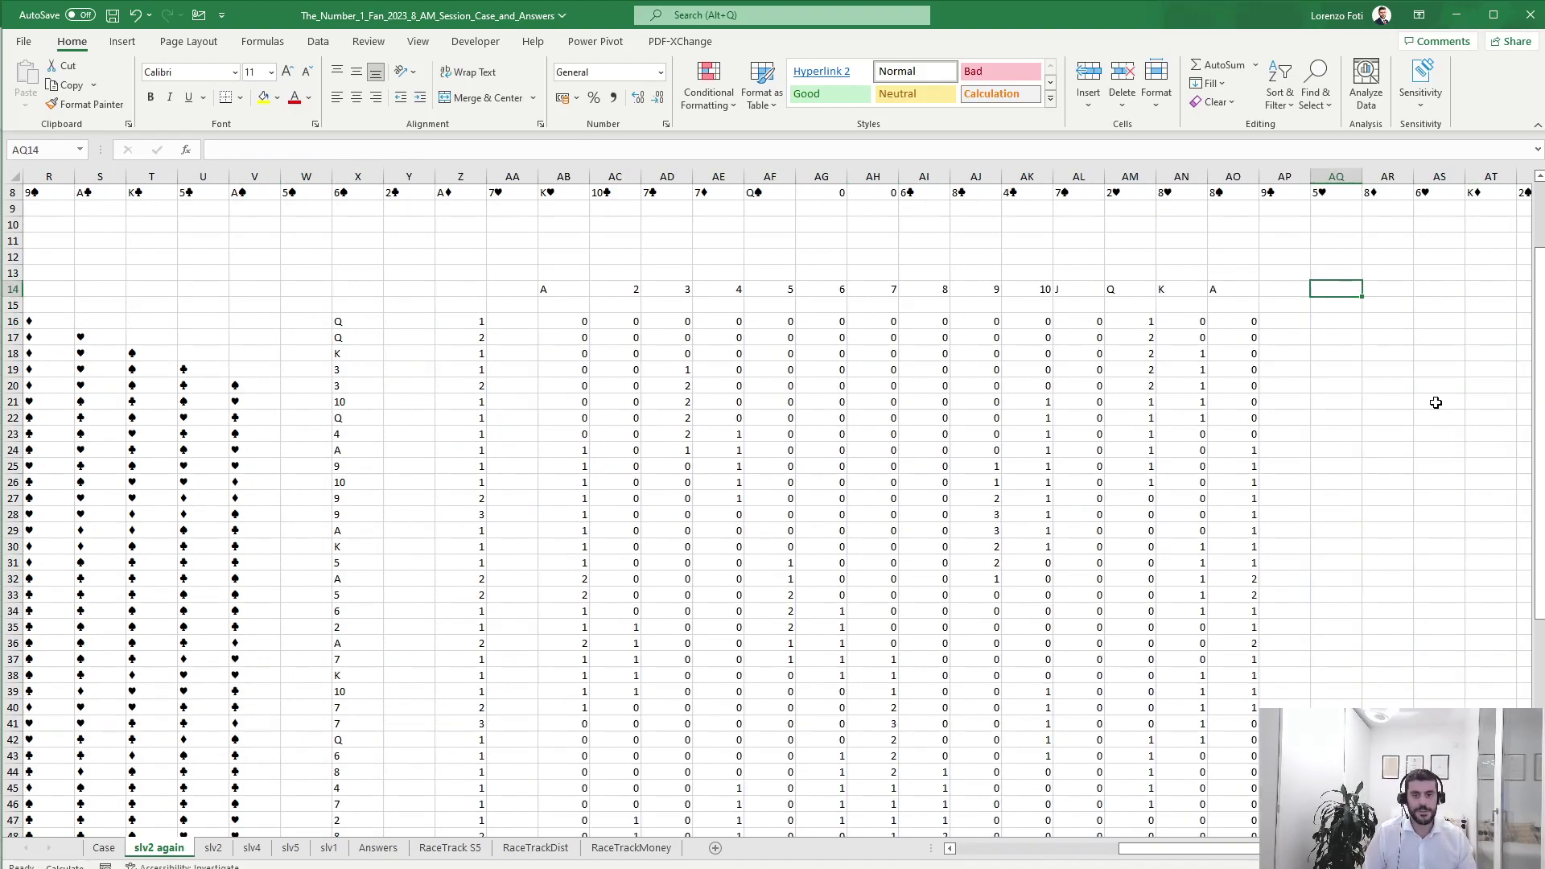
{"action": "key", "text": "Right"}
{"action": "type", "text": "Straig"}
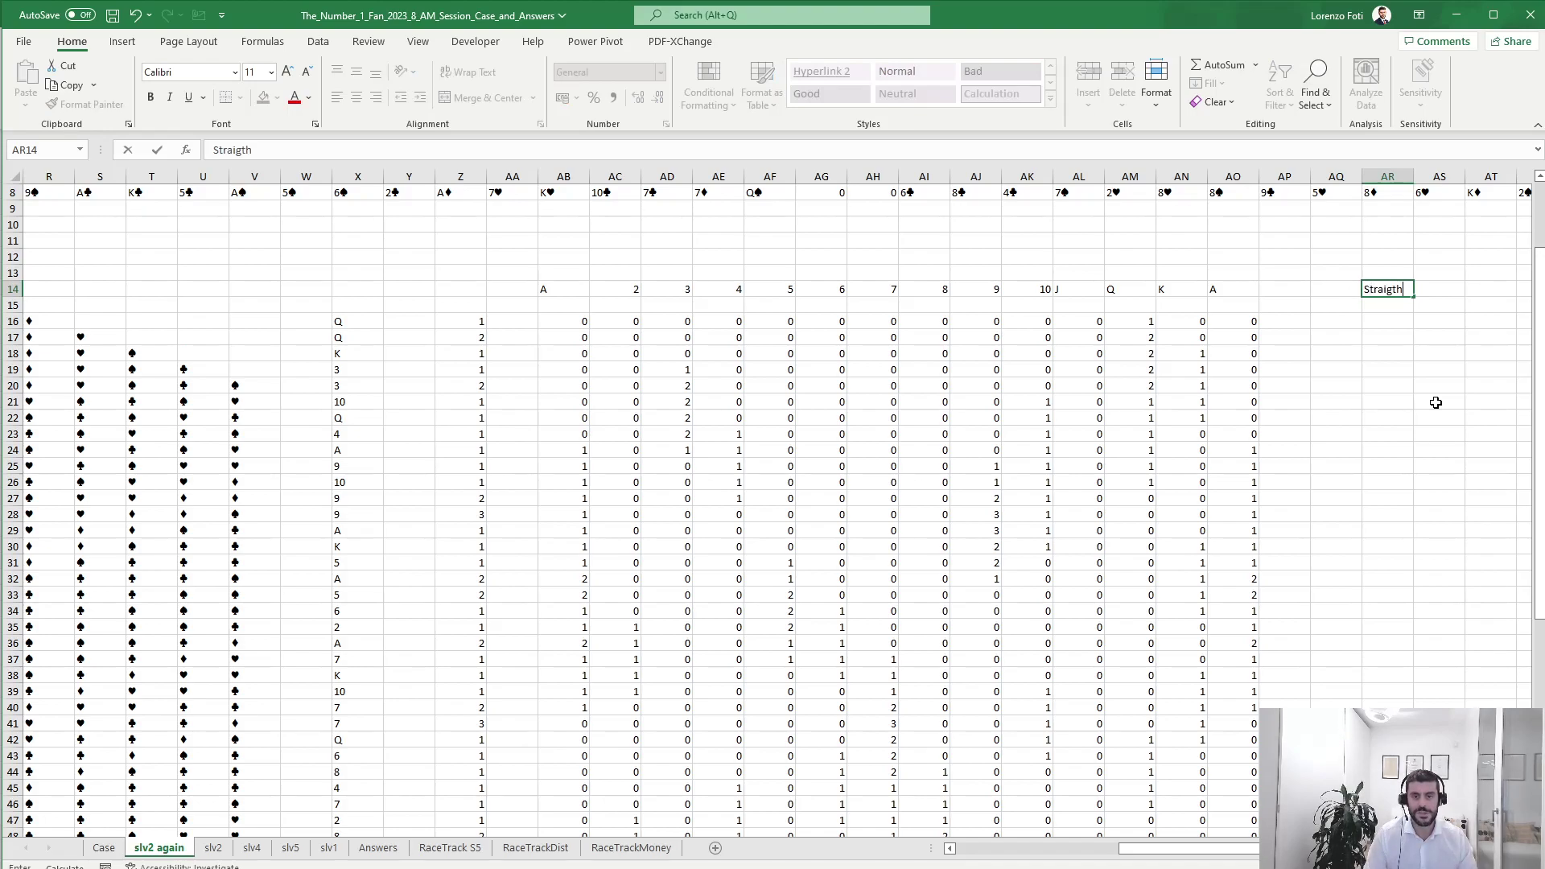
{"action": "type", "text": "ht"}
{"action": "key", "text": "Return"}
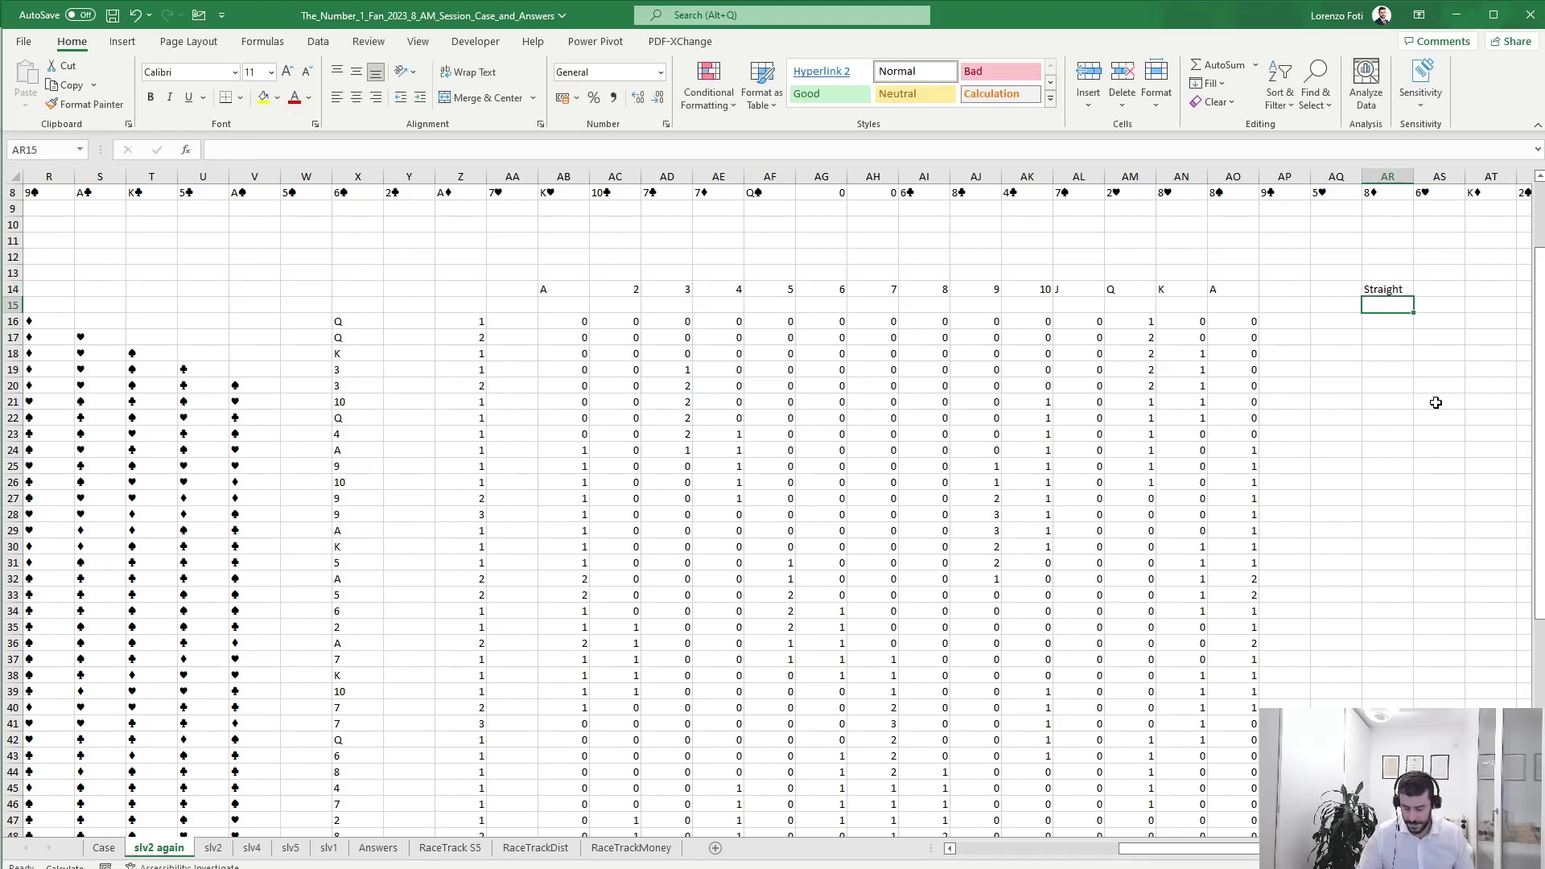
Enter =+IF(AND(AB16:AF16=1);1;0) in AR16 to test the first hand for an A-to-5 straight.
{"action": "key", "text": "ctrl+Page_Up"}
{"action": "key", "text": "ctrl+Page_Down"}
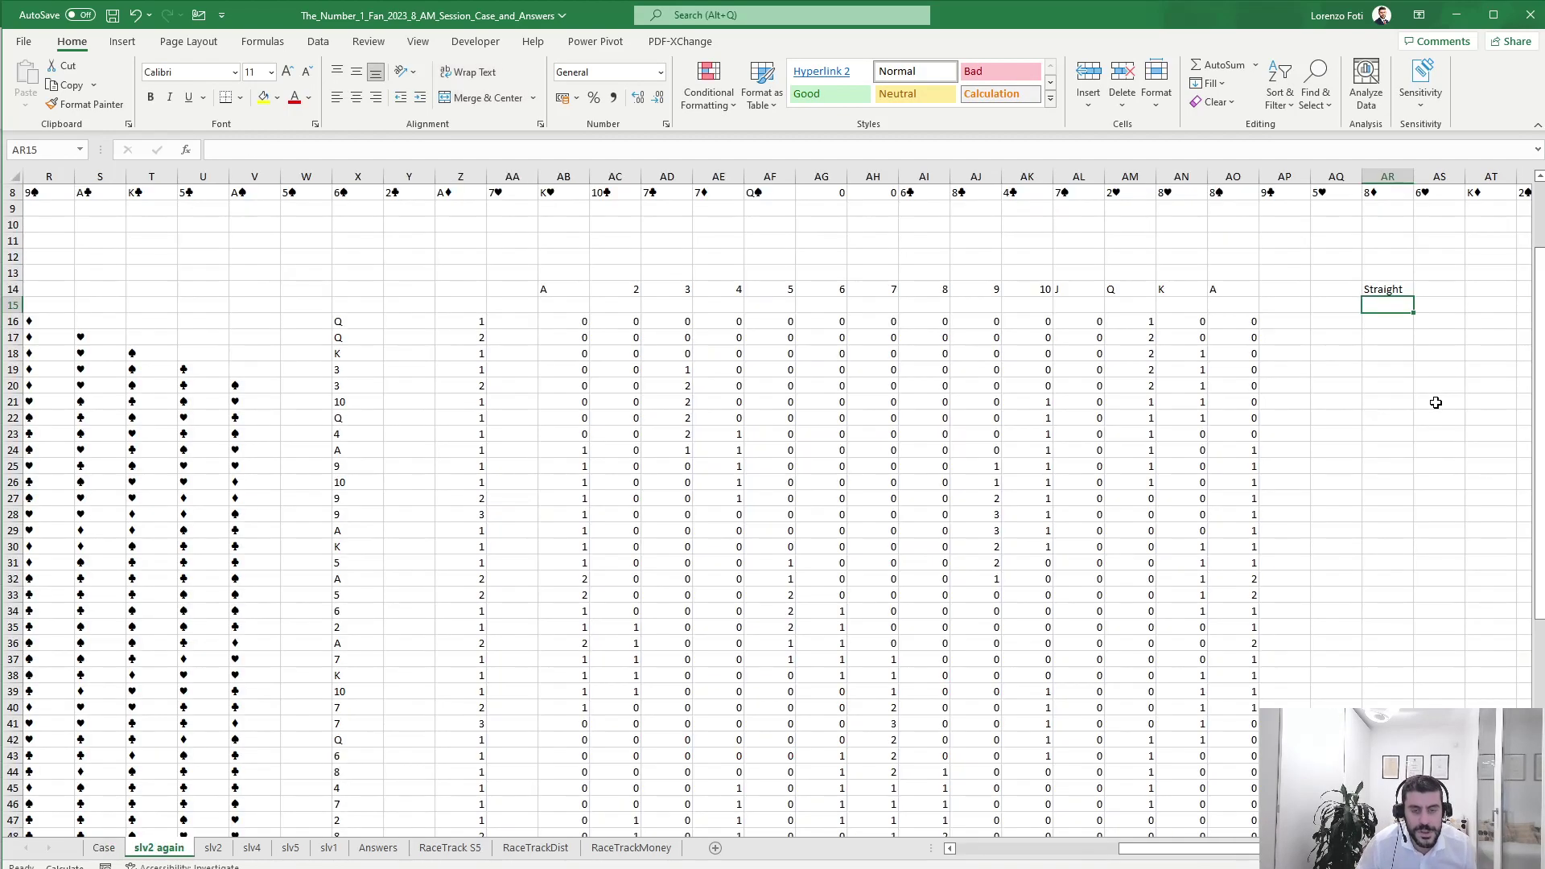
{"action": "key", "text": "Down"}
{"action": "type", "text": "+if(sum("}
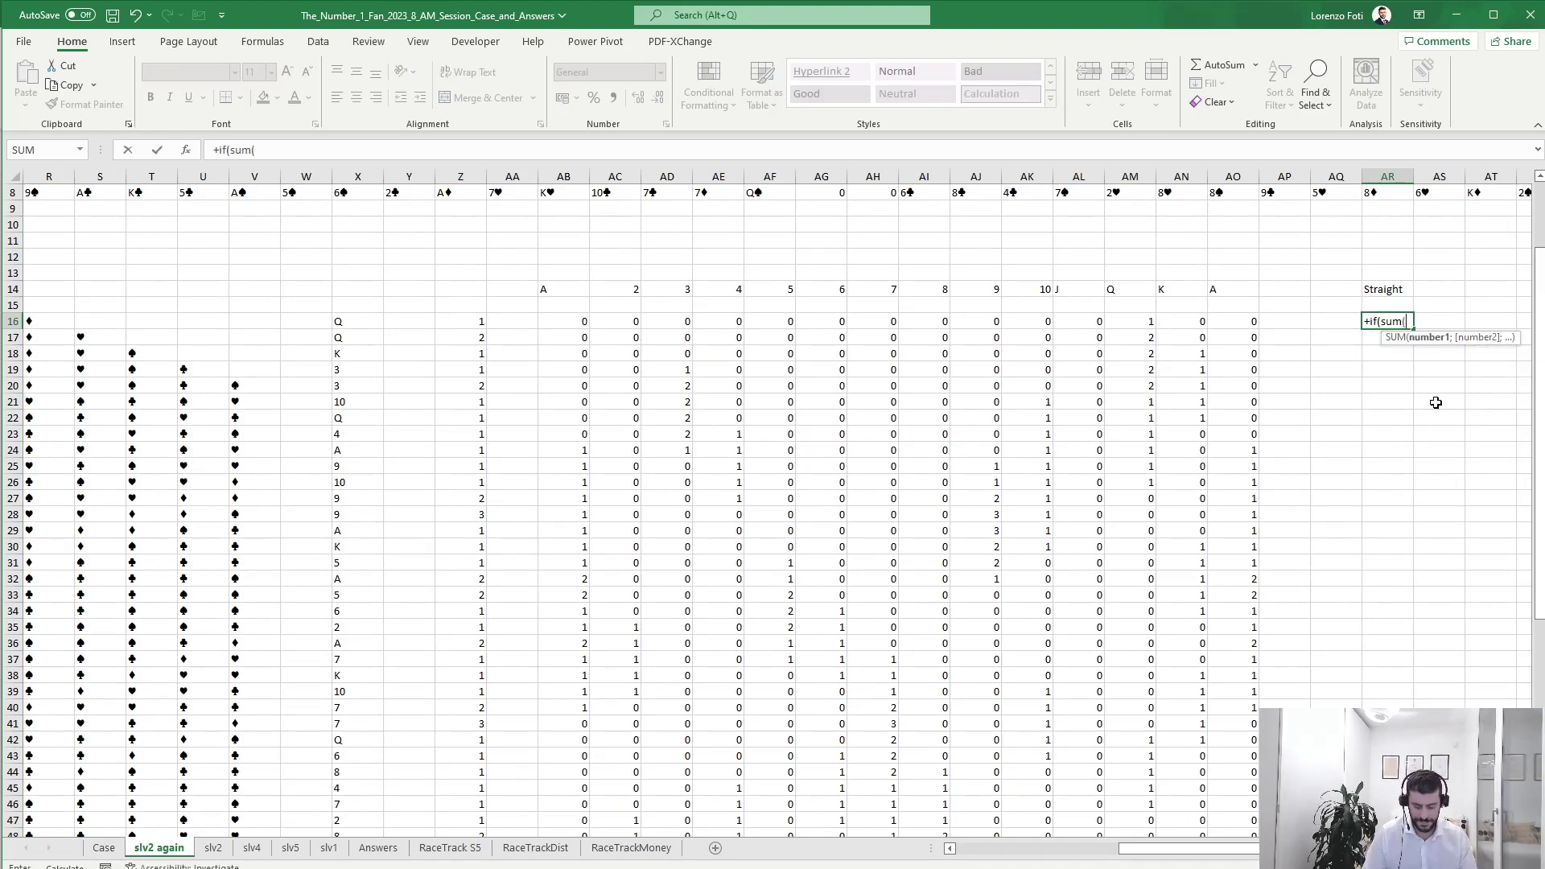
{"action": "key", "text": "BackSpace"}
{"action": "key", "text": "BackSpace"}
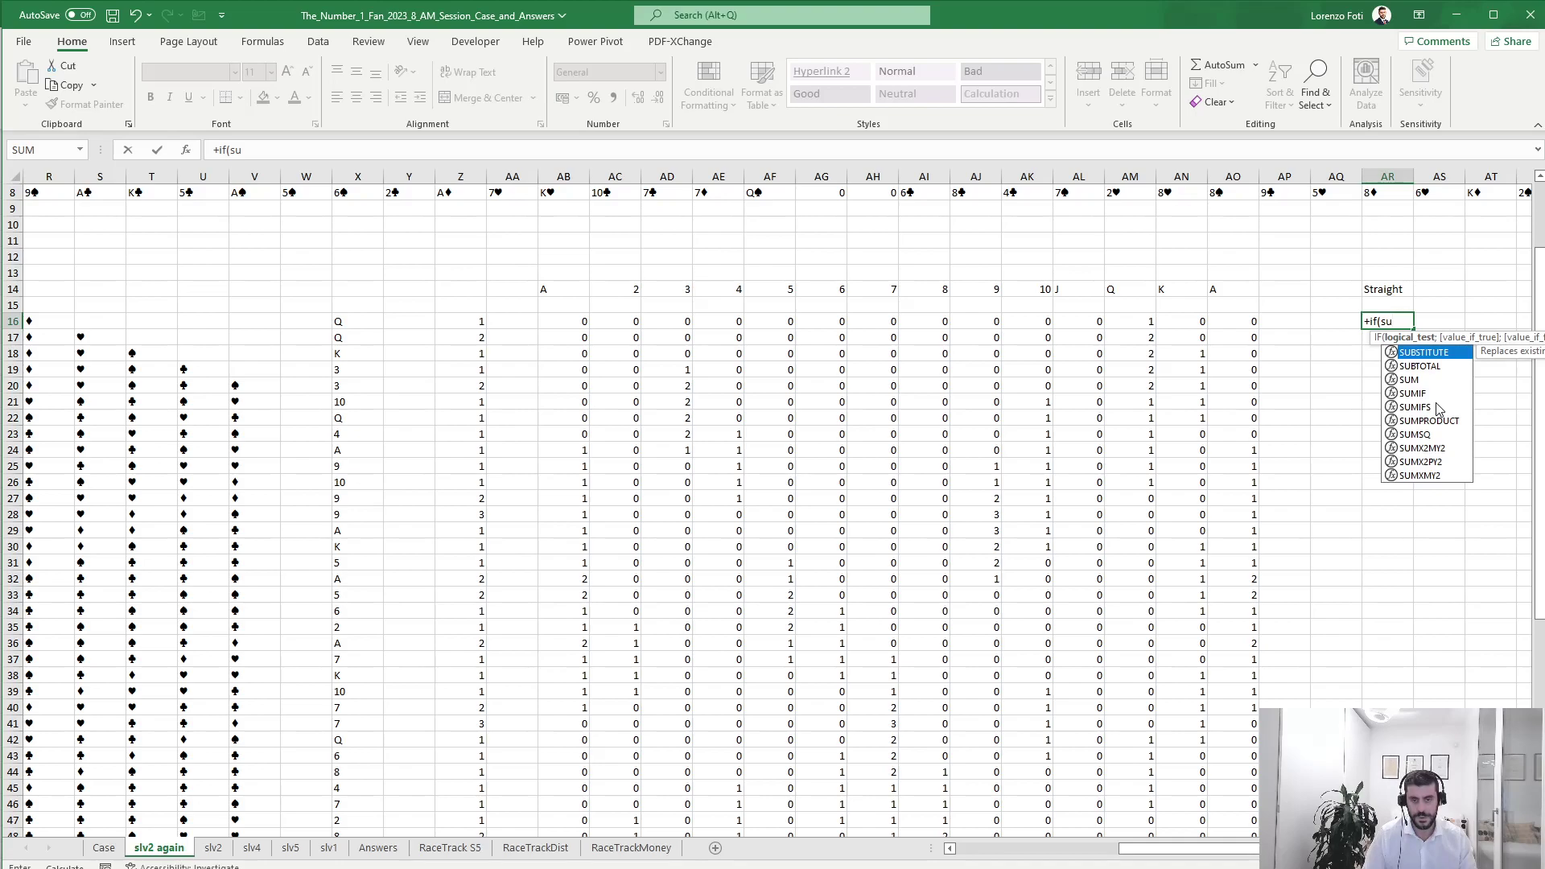
{"action": "key", "text": "BackSpace"}
{"action": "key", "text": "BackSpace"}
{"action": "type", "text": "or("}
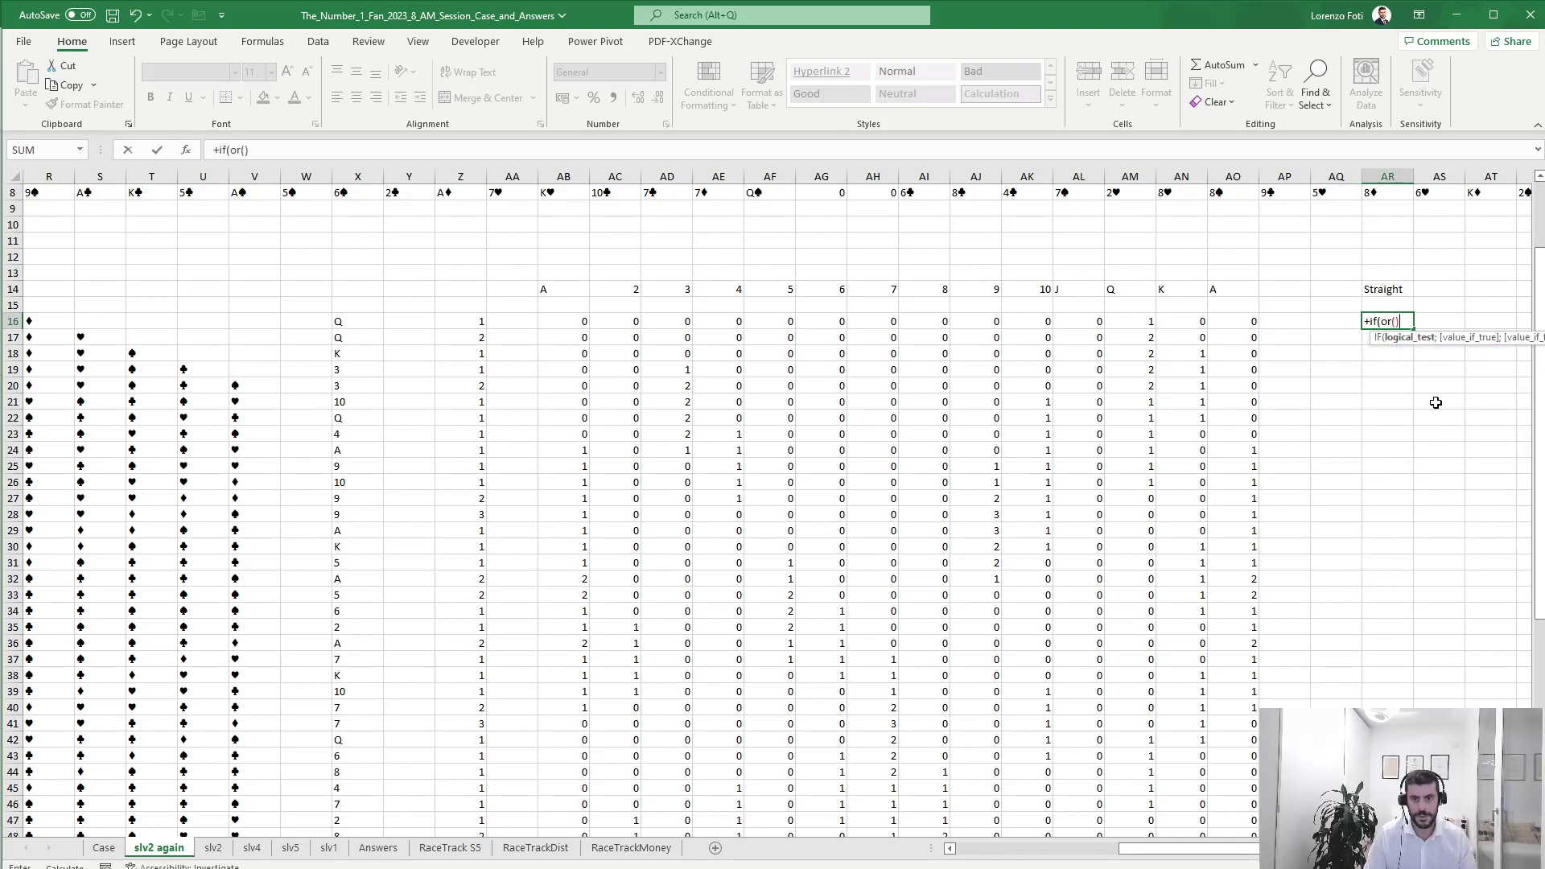
{"action": "key", "text": "BackSpace"}
{"action": "key", "text": "BackSpace"}
{"action": "key", "text": "BackSpace"}
{"action": "type", "text": "and("}
{"action": "key", "text": "Left"}
{"action": "key", "text": "Left"}
{"action": "key", "text": "Left"}
{"action": "key", "text": "Left"}
{"action": "key", "text": "Left"}
{"action": "key", "text": "Left"}
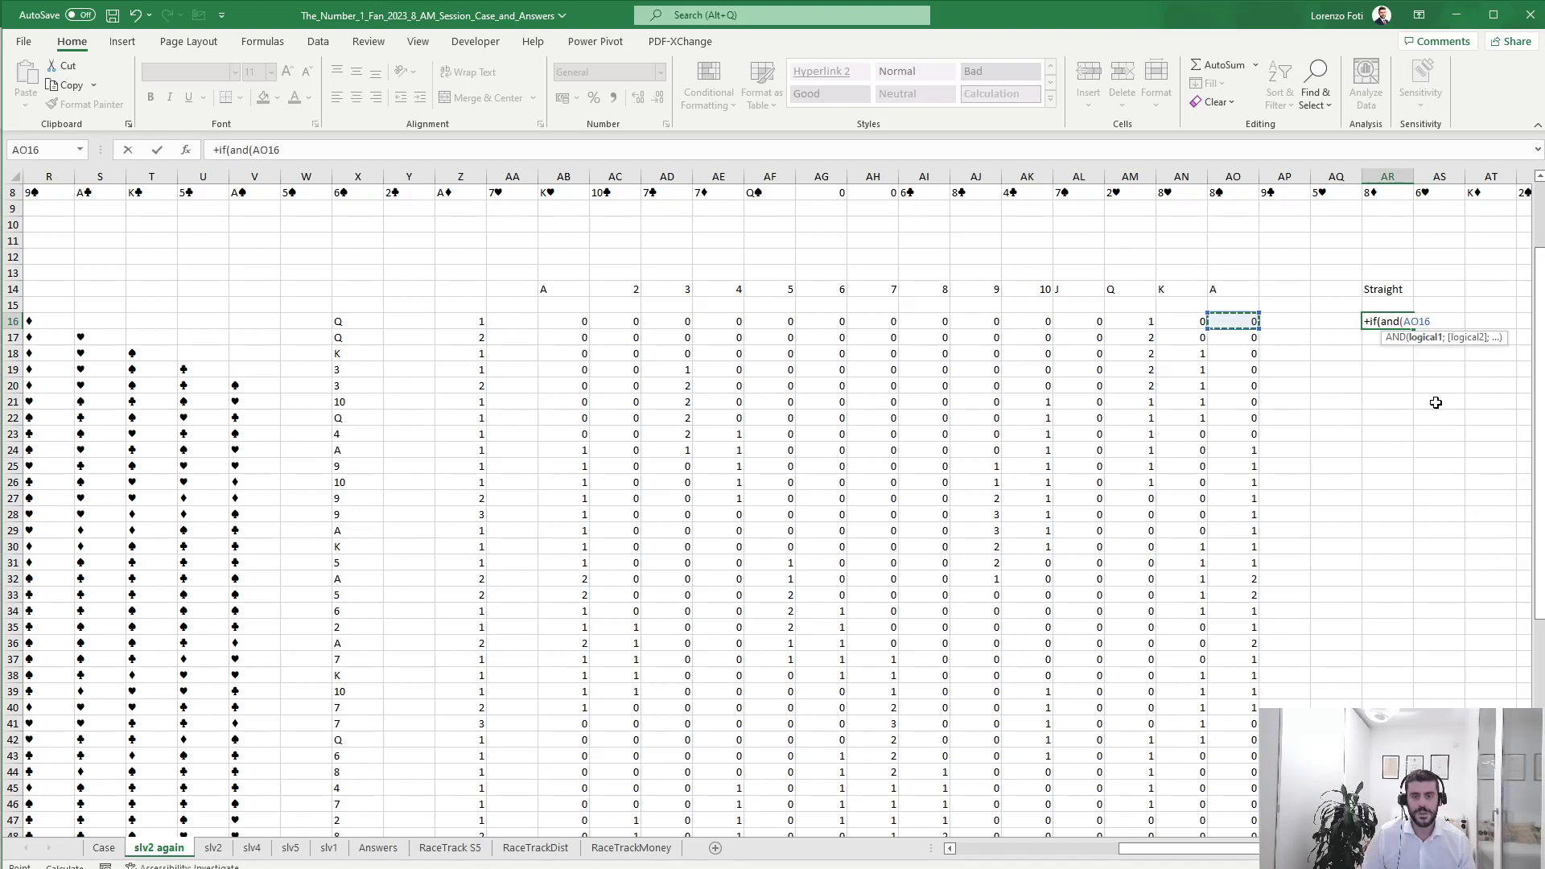
{"action": "key", "text": "Left"}
{"action": "key", "text": "Left"}
{"action": "key", "text": "Left"}
{"action": "key", "text": "Left"}
{"action": "key", "text": "Left"}
{"action": "key", "text": "Left"}
{"action": "key", "text": "Left"}
{"action": "key", "text": "Left"}
{"action": "key", "text": "Left"}
{"action": "key", "text": "Left"}
{"action": "key", "text": "shift+Right"}
{"action": "key", "text": "shift+Right"}
{"action": "key", "text": "shift+Right"}
{"action": "key", "text": "shift+Right"}
{"action": "type", "text": "=1);1;0)"}
{"action": "key", "text": "ctrl+Return"}
Copy the AR16 straight test across row 16 through BA16 and check the range referenced by the last formula.
{"action": "key", "text": "ctrl+c"}
{"action": "key", "text": "Right"}
{"action": "key", "text": "shift+Right"}
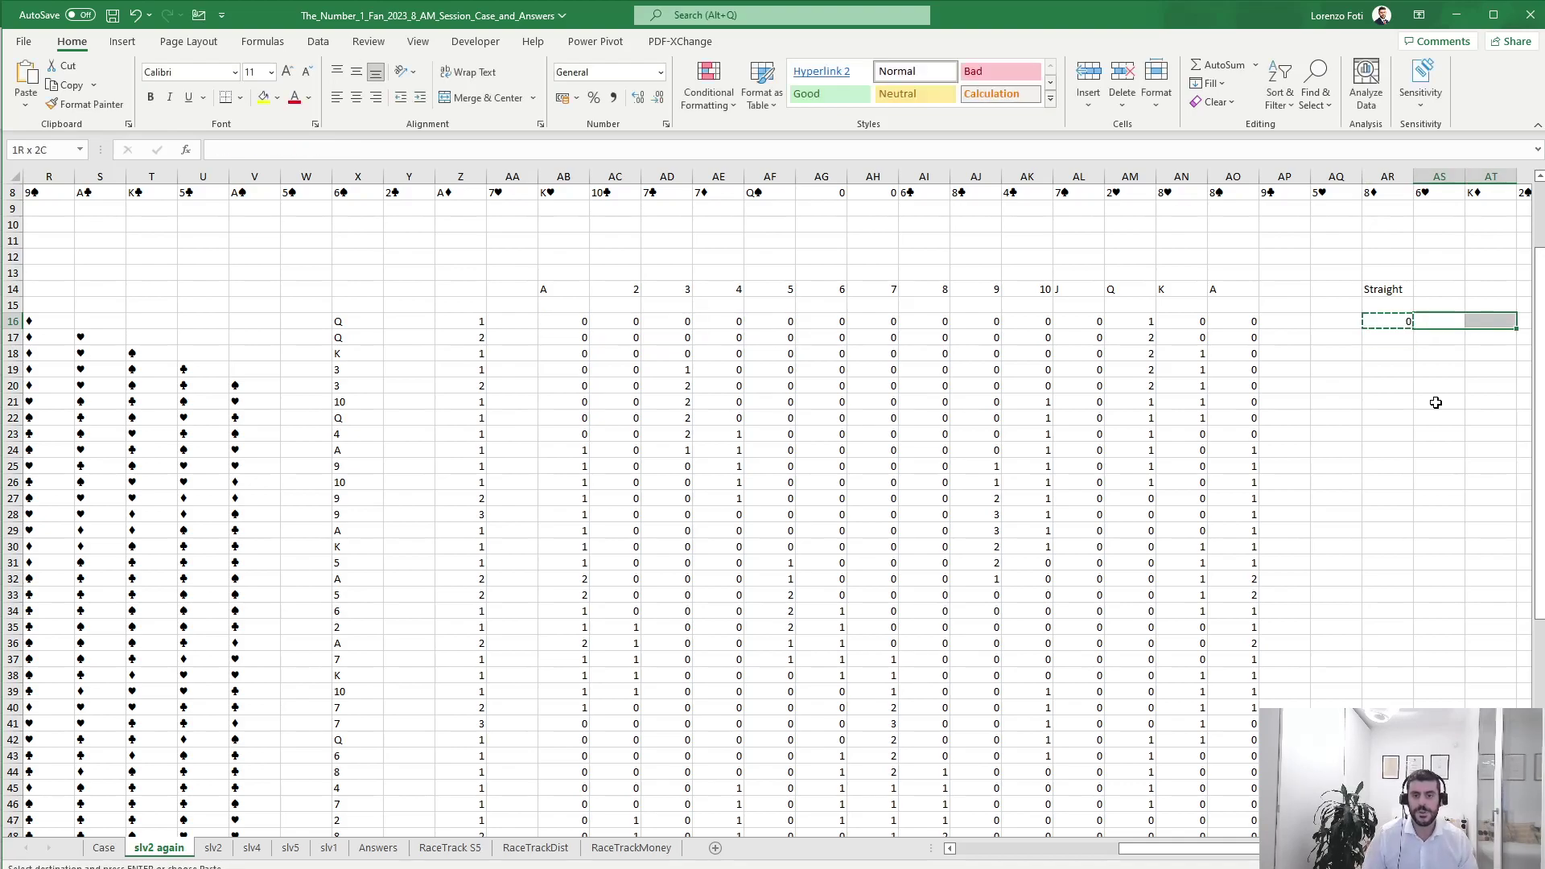
{"action": "key", "text": "shift+Right"}
{"action": "key", "text": "shift+Right"}
{"action": "key", "text": "shift+Right"}
{"action": "key", "text": "shift+Right"}
{"action": "key", "text": "shift+Right"}
{"action": "key", "text": "shift+Right"}
{"action": "key", "text": "shift+Right"}
{"action": "key", "text": "shift+Right"}
{"action": "key", "text": "ctrl+v"}
{"action": "key", "text": "F2"}
{"action": "key", "text": "Escape"}
{"action": "key", "text": "Left"}
{"action": "key", "text": "F2"}
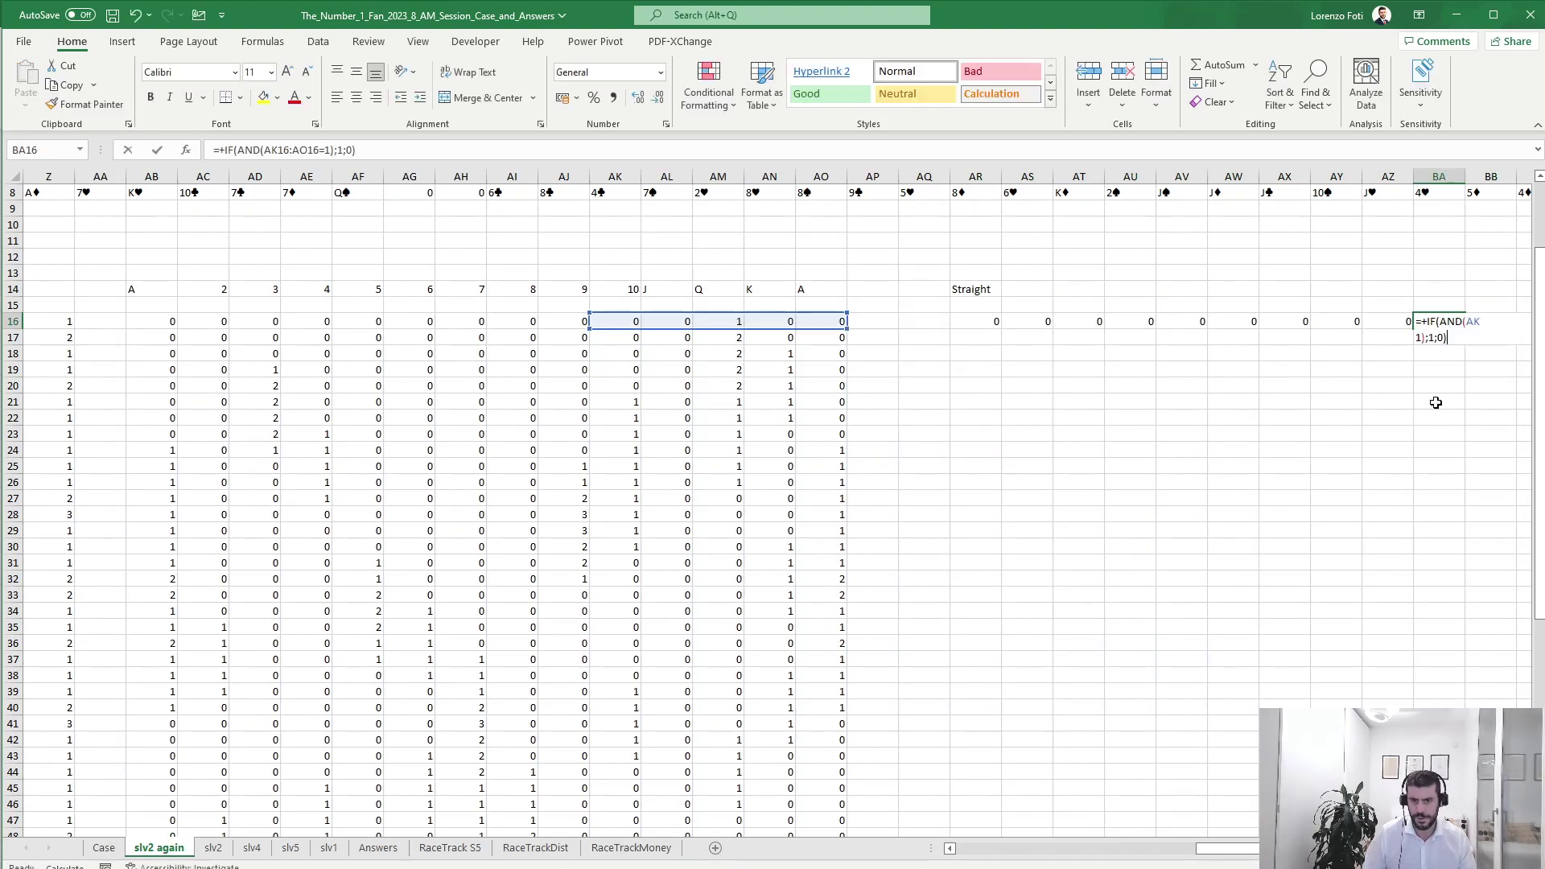
{"action": "key", "text": "Escape"}
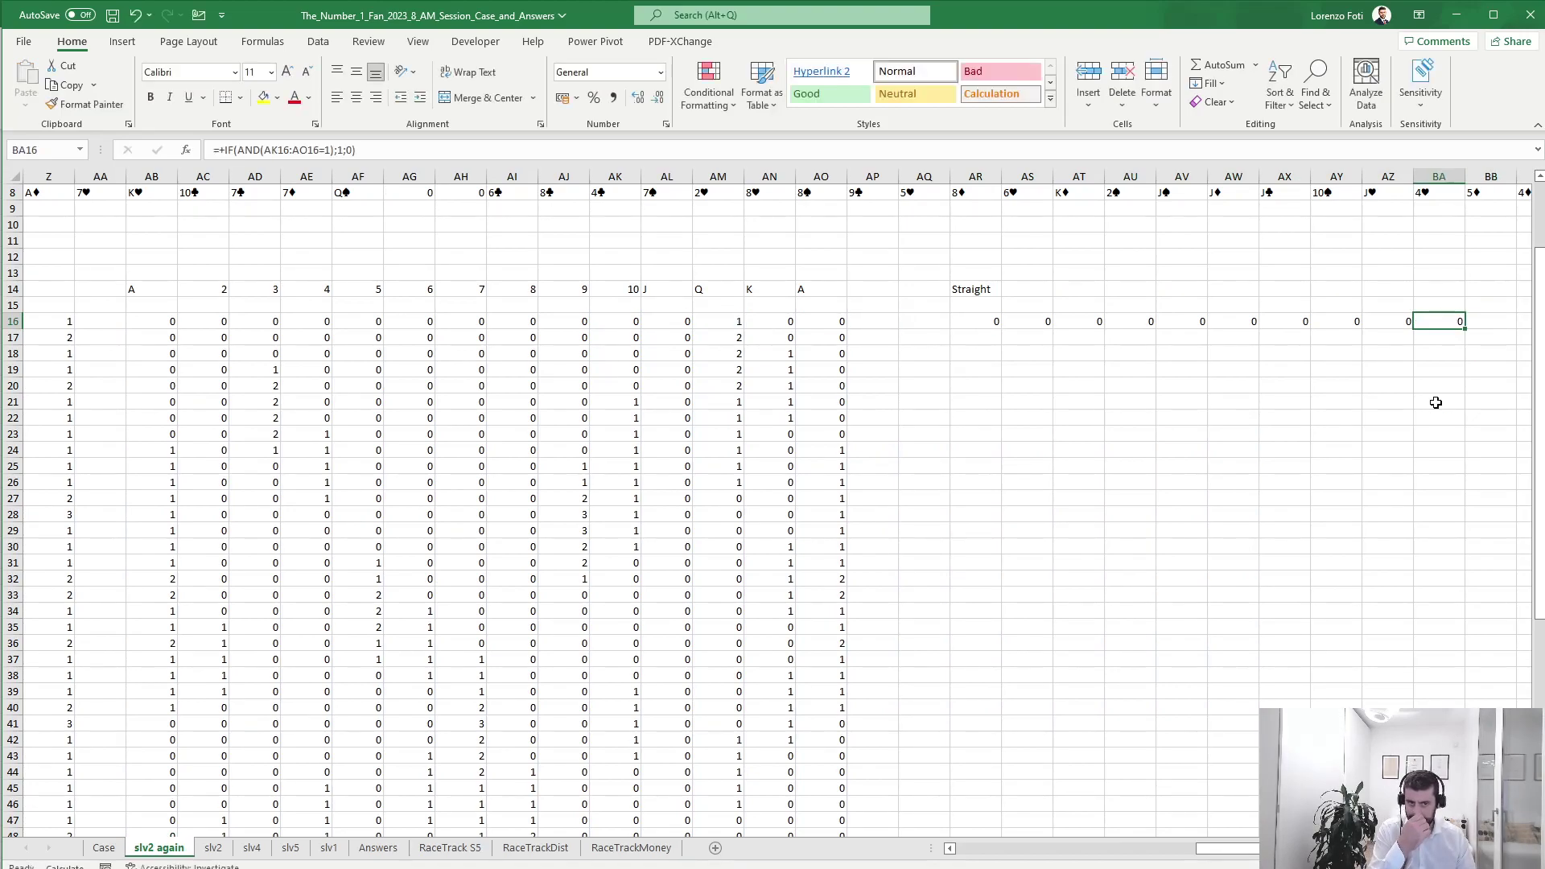
Copy the row 16 straight tests in AR16:BA16 down to row 67.
{"action": "key", "text": "ctrl+shift+Left"}
{"action": "key", "text": "ctrl+c"}
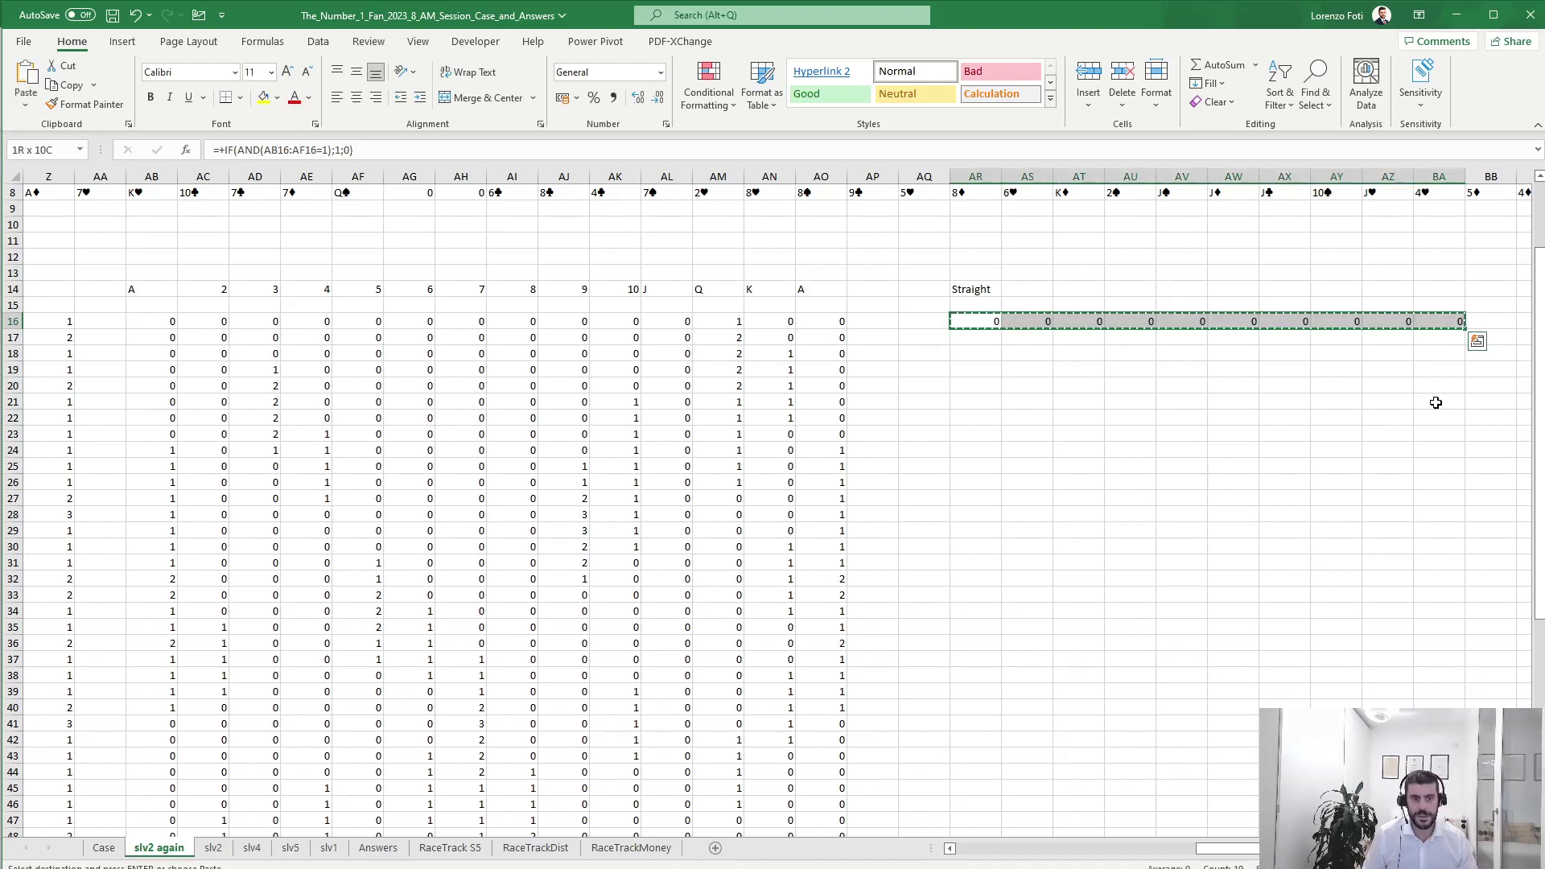
{"action": "key", "text": "ctrl+Left"}
{"action": "key", "text": "ctrl+Left"}
{"action": "key", "text": "ctrl+Left"}
{"action": "key", "text": "ctrl+Right"}
{"action": "key", "text": "ctrl+Down"}
{"action": "key", "text": "Right"}
{"action": "key", "text": "Right"}
{"action": "key", "text": "ctrl+shift+Up"}
{"action": "key", "text": "Down"}
{"action": "key", "text": "Right"}
{"action": "key", "text": "Up"}
{"action": "key", "text": "ctrl+shift+Up"}
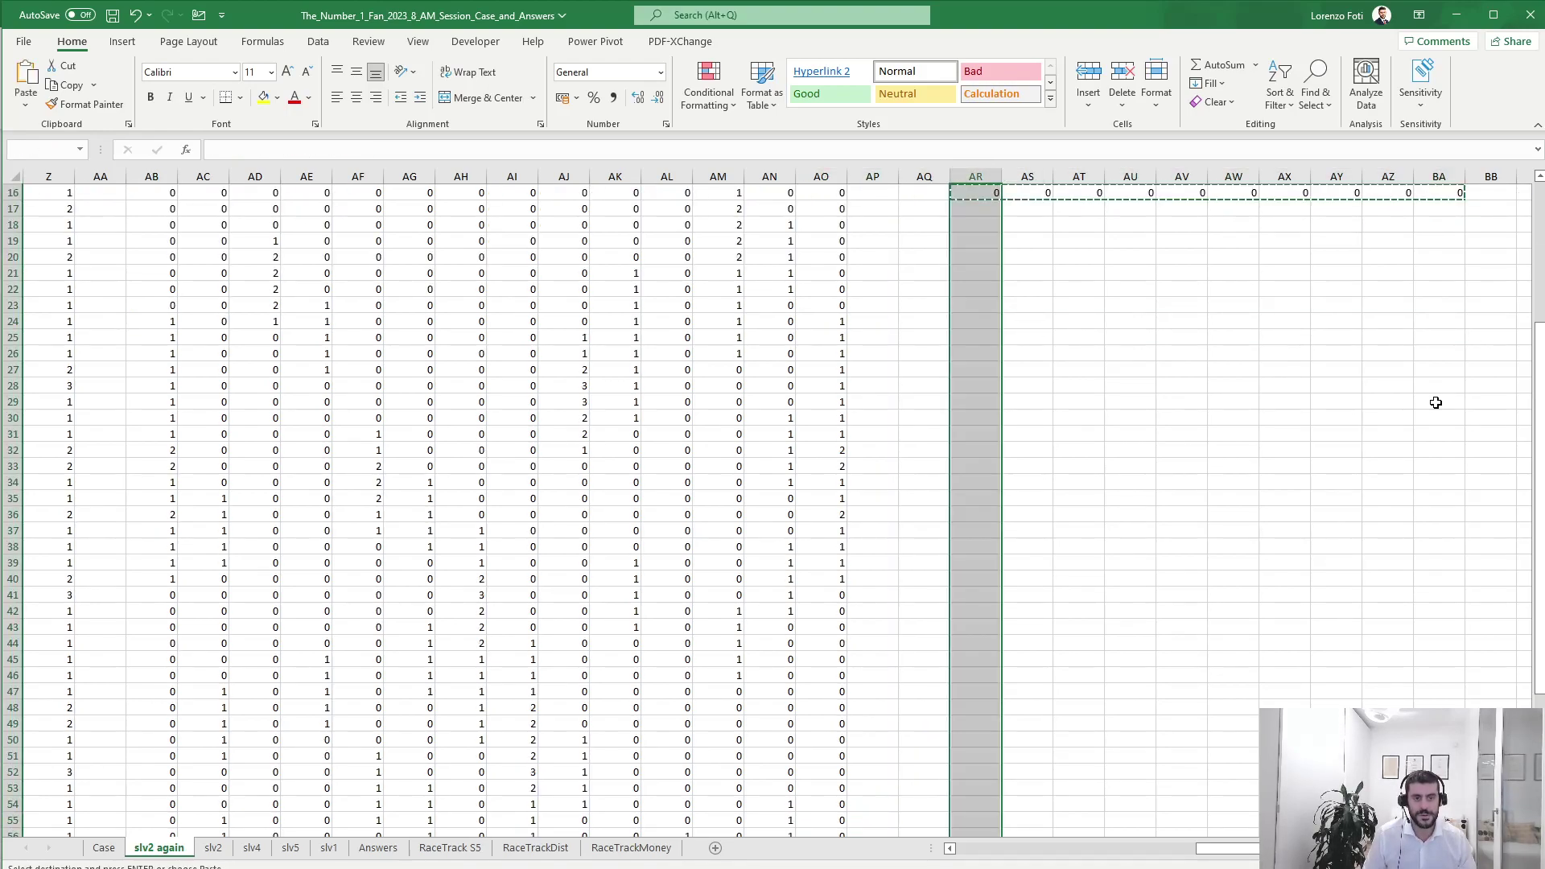
{"action": "key", "text": "ctrl+shift+Right"}
{"action": "key", "text": "Return"}
Check the straight test in row 66 against that hand's cards and return to cell BC16.
{"action": "key", "text": "ctrl+Up"}
{"action": "key", "text": "ctrl+Down"}
{"action": "key", "text": "Right"}
{"action": "key", "text": "Up"}
{"action": "key", "text": "shift+space"}
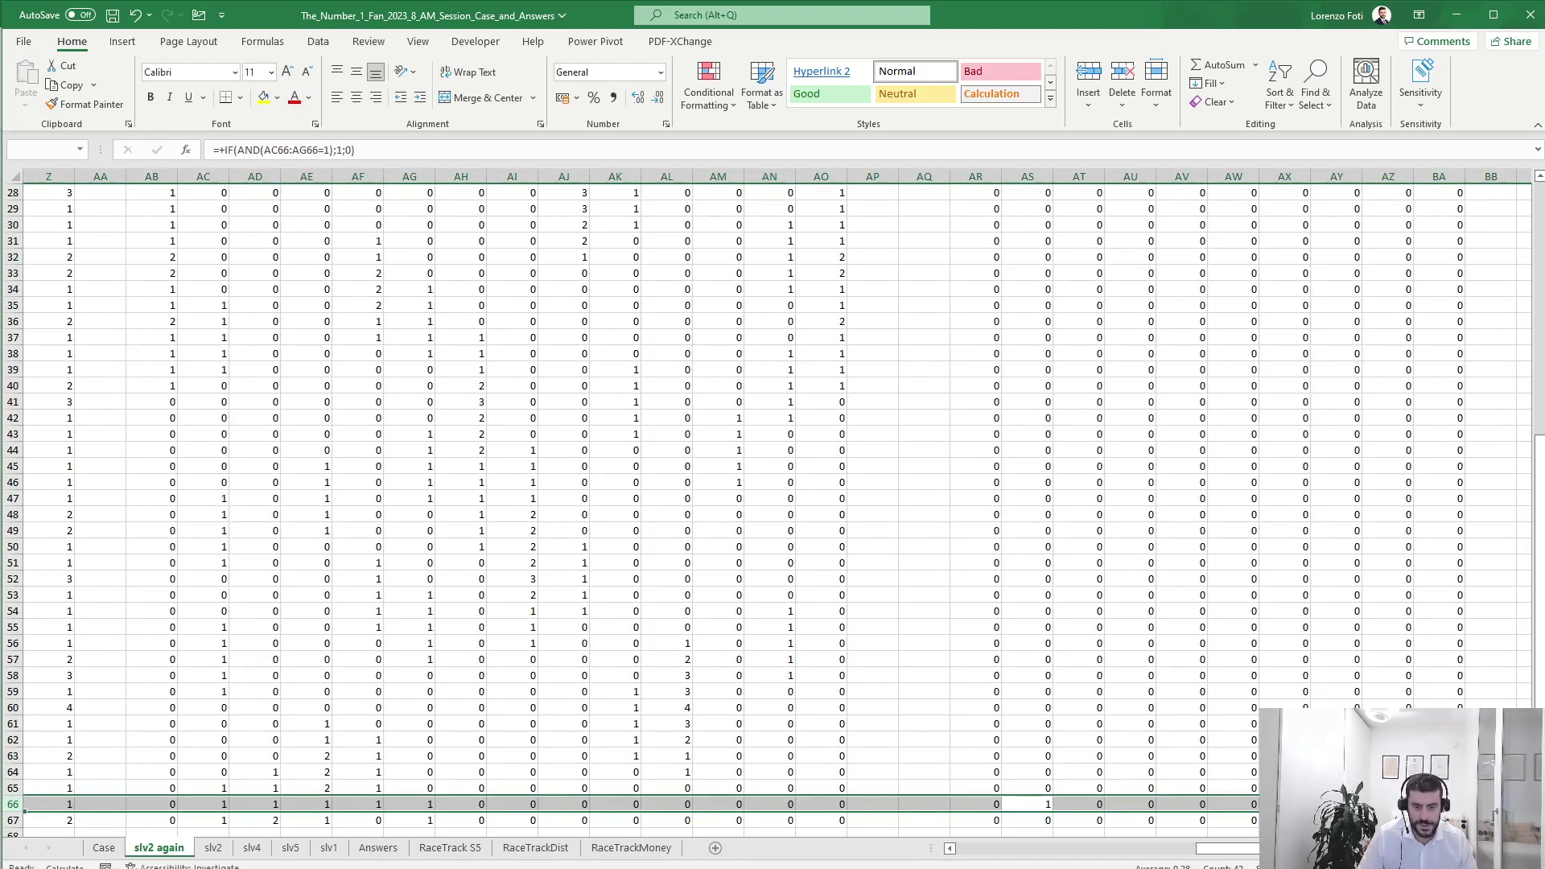
{"action": "left_click_drag", "start_coordinate": [1216, 849], "coordinate": [974, 858]}
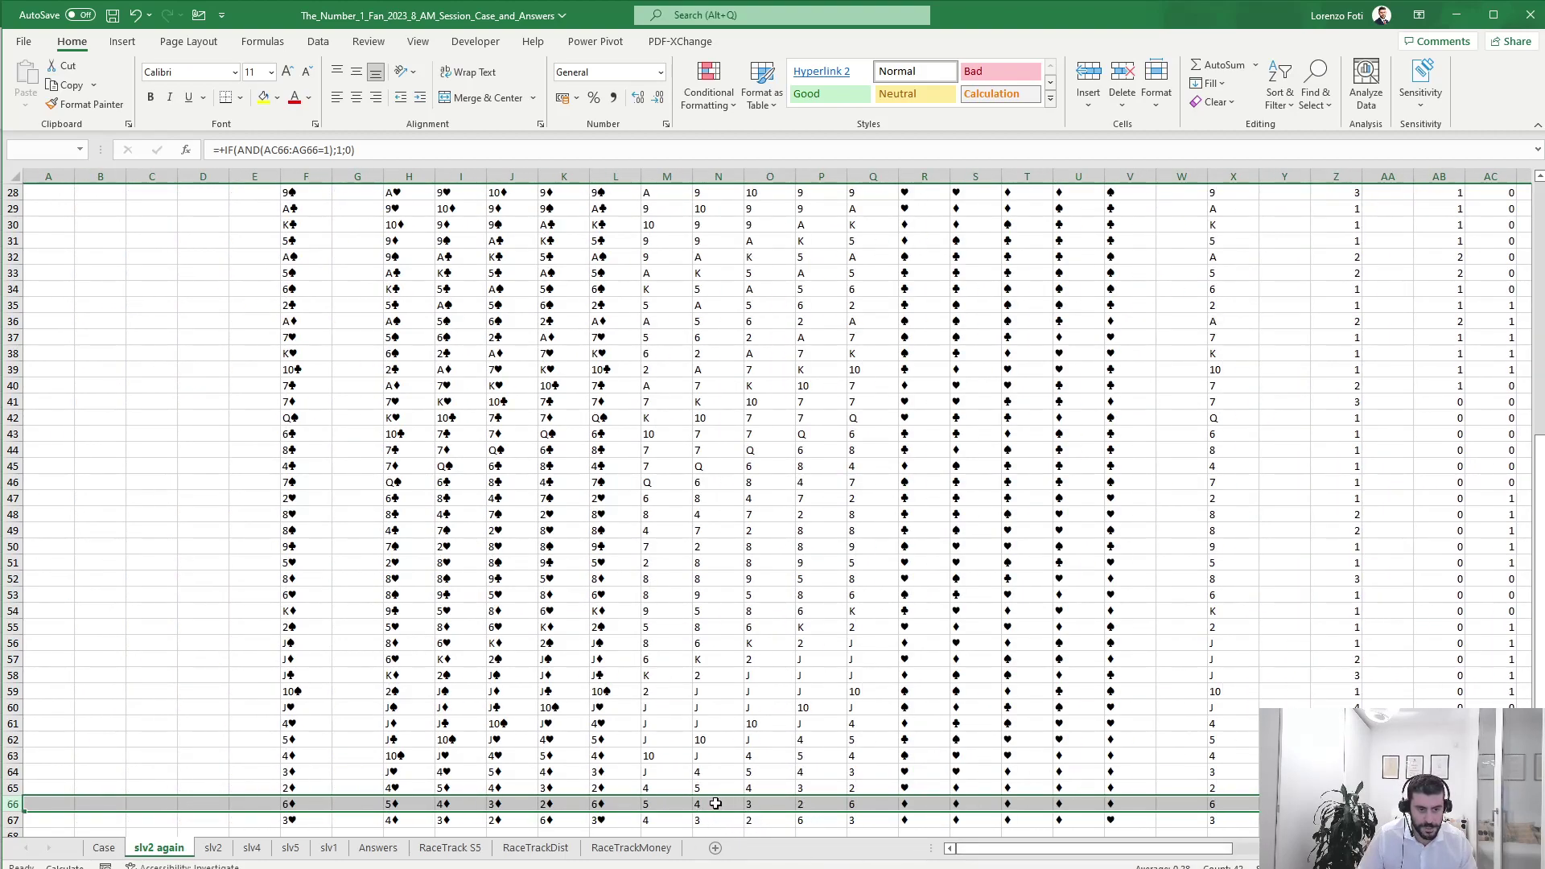
{"action": "left_click_drag", "start_coordinate": [1179, 849], "coordinate": [1251, 850]}
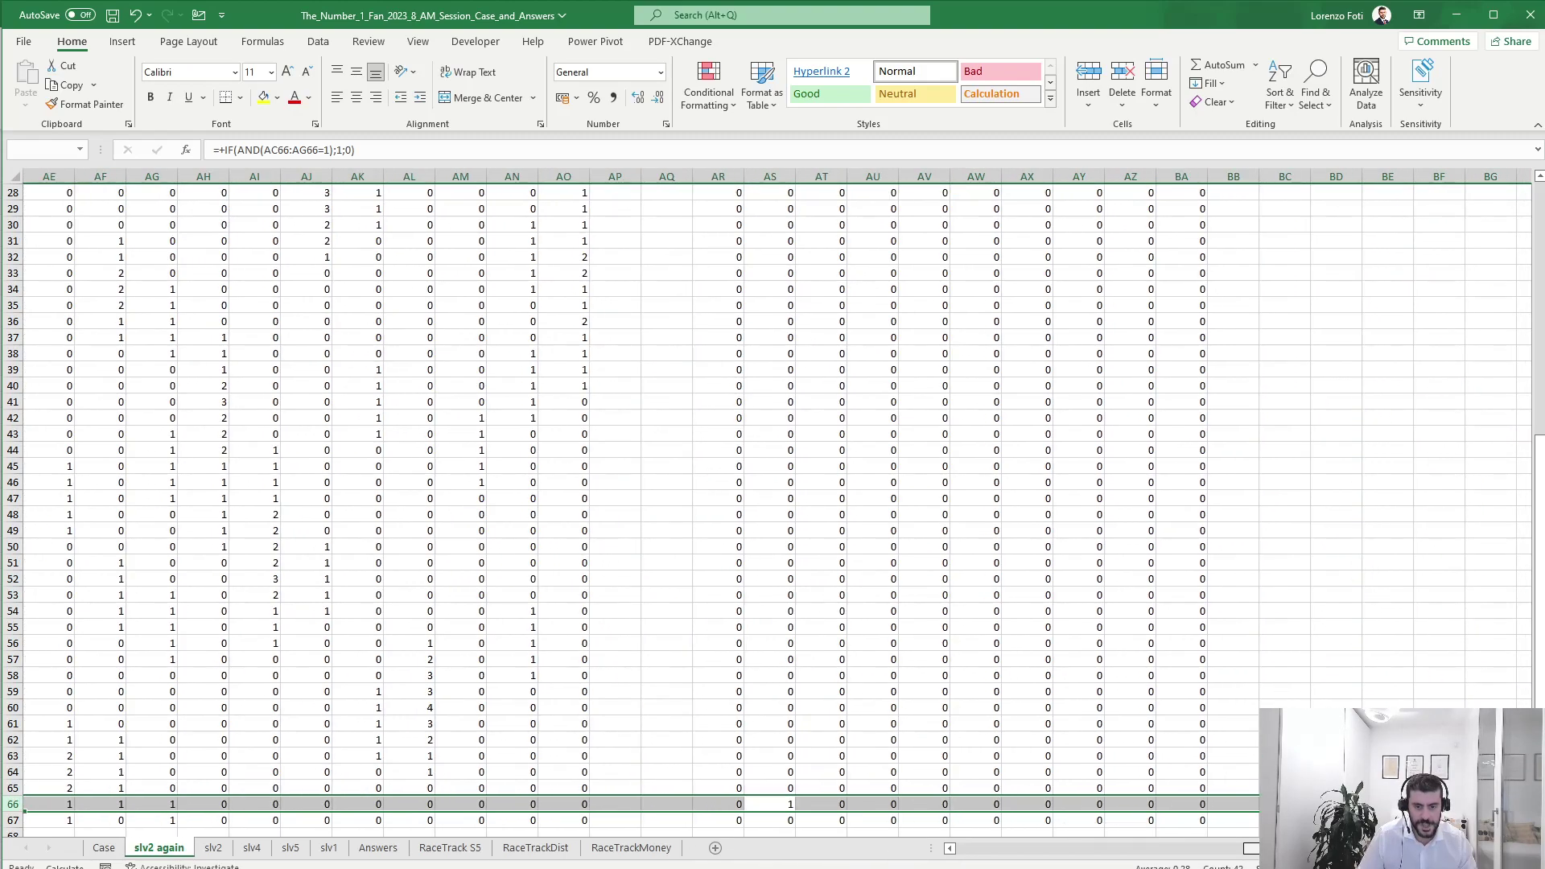
{"action": "scroll", "coordinate": [1215, 668], "scroll_direction": "up", "scroll_amount": 7}
{"action": "scroll", "coordinate": [1219, 636], "scroll_direction": "up", "scroll_amount": 2}
{"action": "scroll", "coordinate": [1231, 580], "scroll_direction": "down", "scroll_amount": 2}
{"action": "left_click", "coordinate": [1293, 336]}
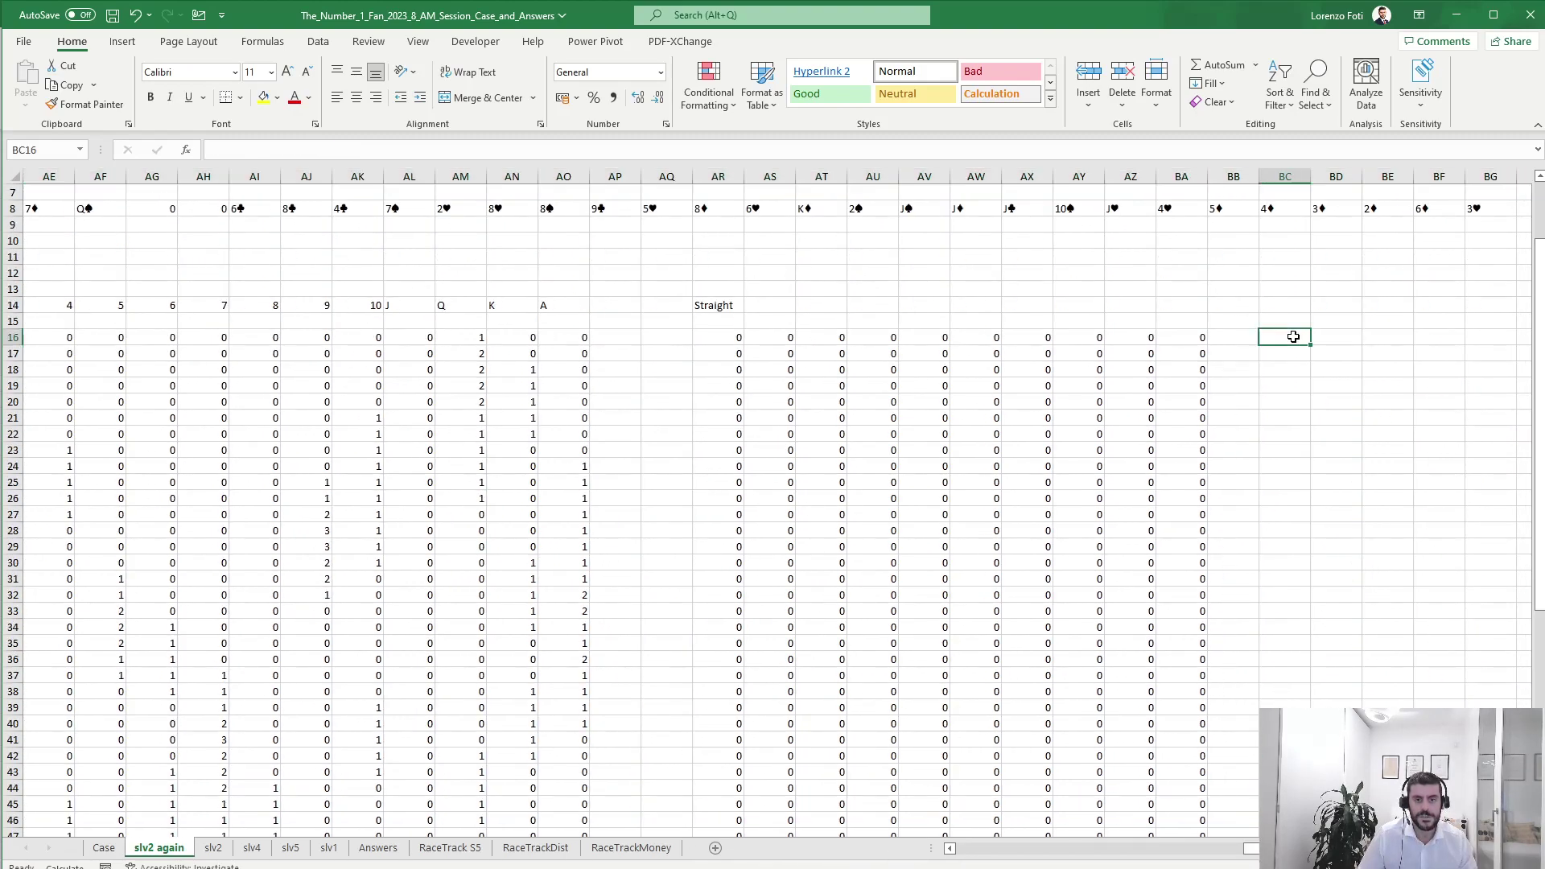
{"action": "type", "text": "+"}
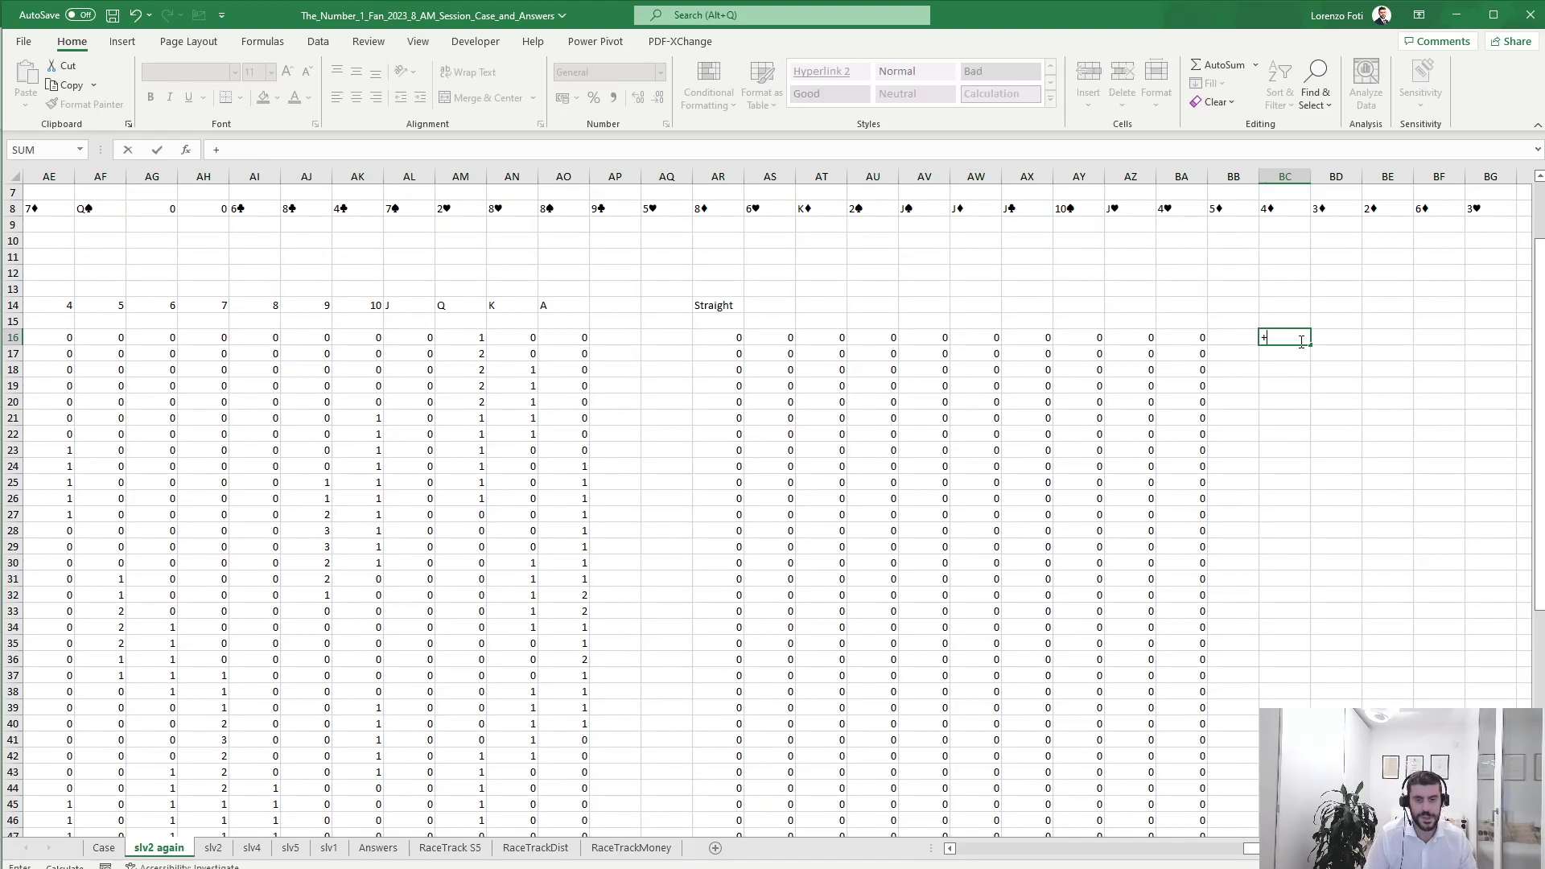
{"action": "type", "text": "if(or"}
{"action": "key", "text": "Escape"}
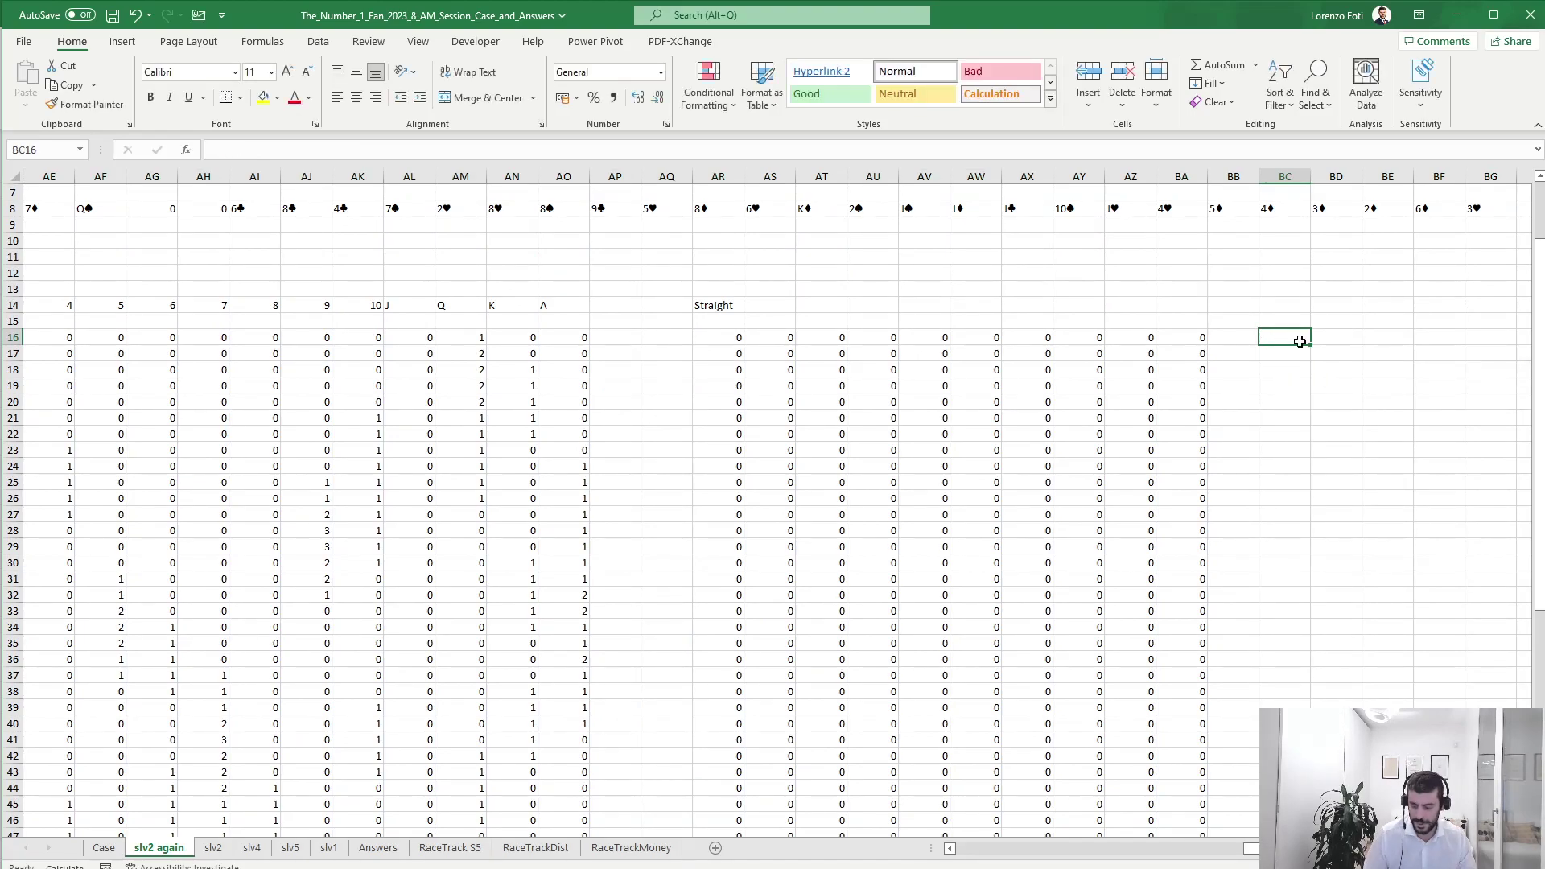
Enter =--OR(AR16:BA16) in BC16 to combine the first hand's straight tests into one flag.
{"action": "type", "text": "--or("}
{"action": "key", "text": "Left"}
{"action": "key", "text": "Left"}
{"action": "key", "text": "ctrl+shift+Left"}
{"action": "type", "text": ")"}
{"action": "key", "text": "ctrl+Return"}
Copy the combined straight flag from BC16 down to BC67.
{"action": "key", "text": "ctrl+c"}
{"action": "key", "text": "Left"}
{"action": "key", "text": "Left"}
{"action": "key", "text": "ctrl+Down"}
{"action": "key", "text": "Right"}
{"action": "key", "text": "Right"}
{"action": "key", "text": "ctrl+shift+Up"}
{"action": "key", "text": "Return"}
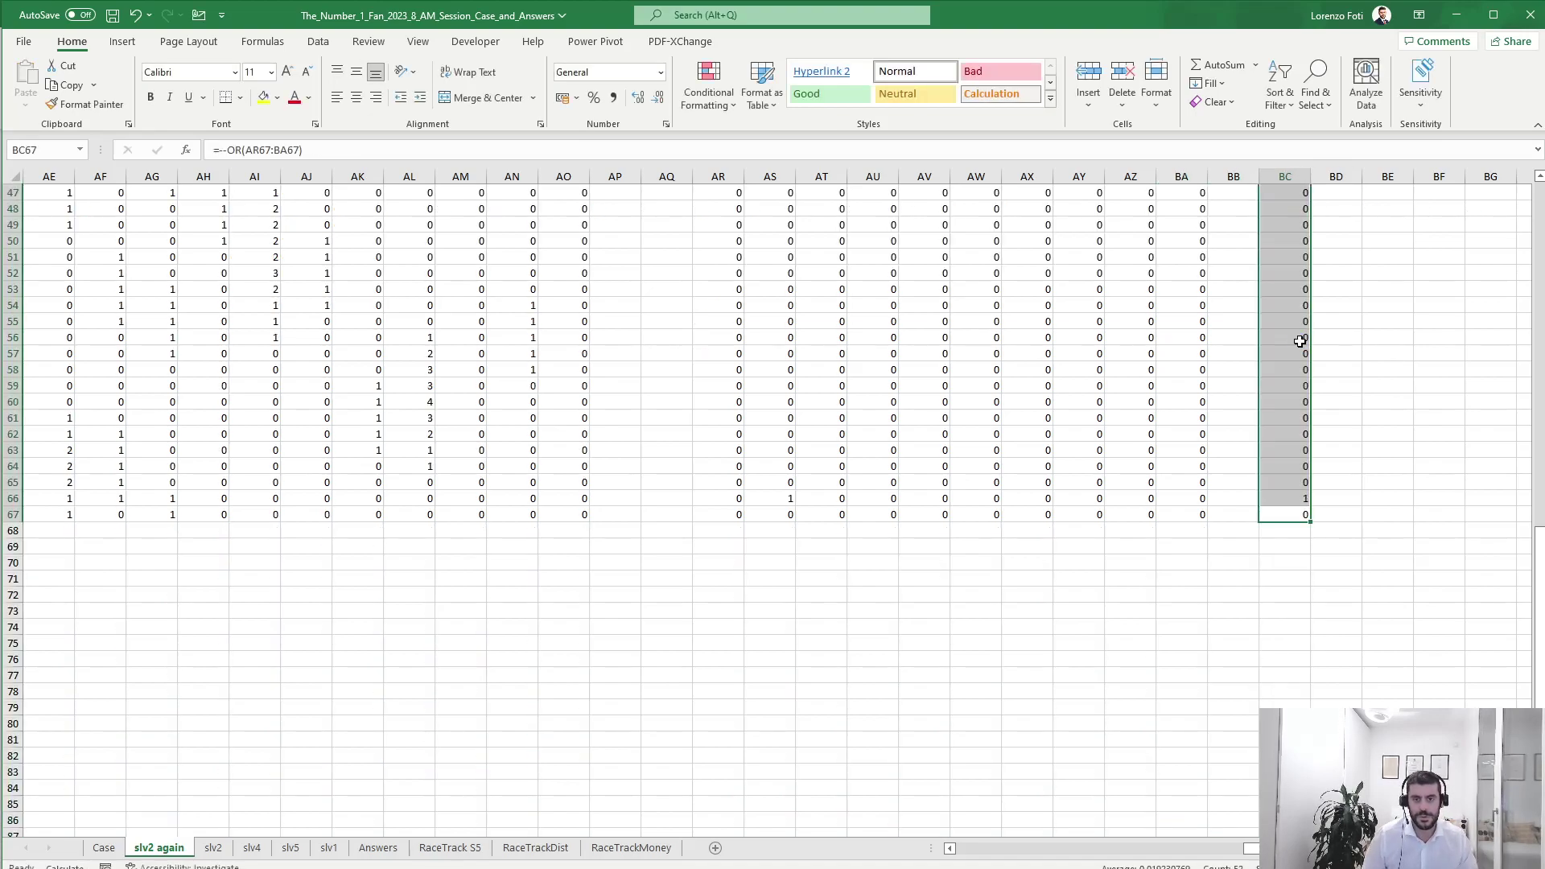
Label the combined straight column "Straight fin" in BC14.
{"action": "key", "text": "ctrl+Up"}
{"action": "key", "text": "Up"}
{"action": "key", "text": "Up"}
{"action": "type", "text": "S"}
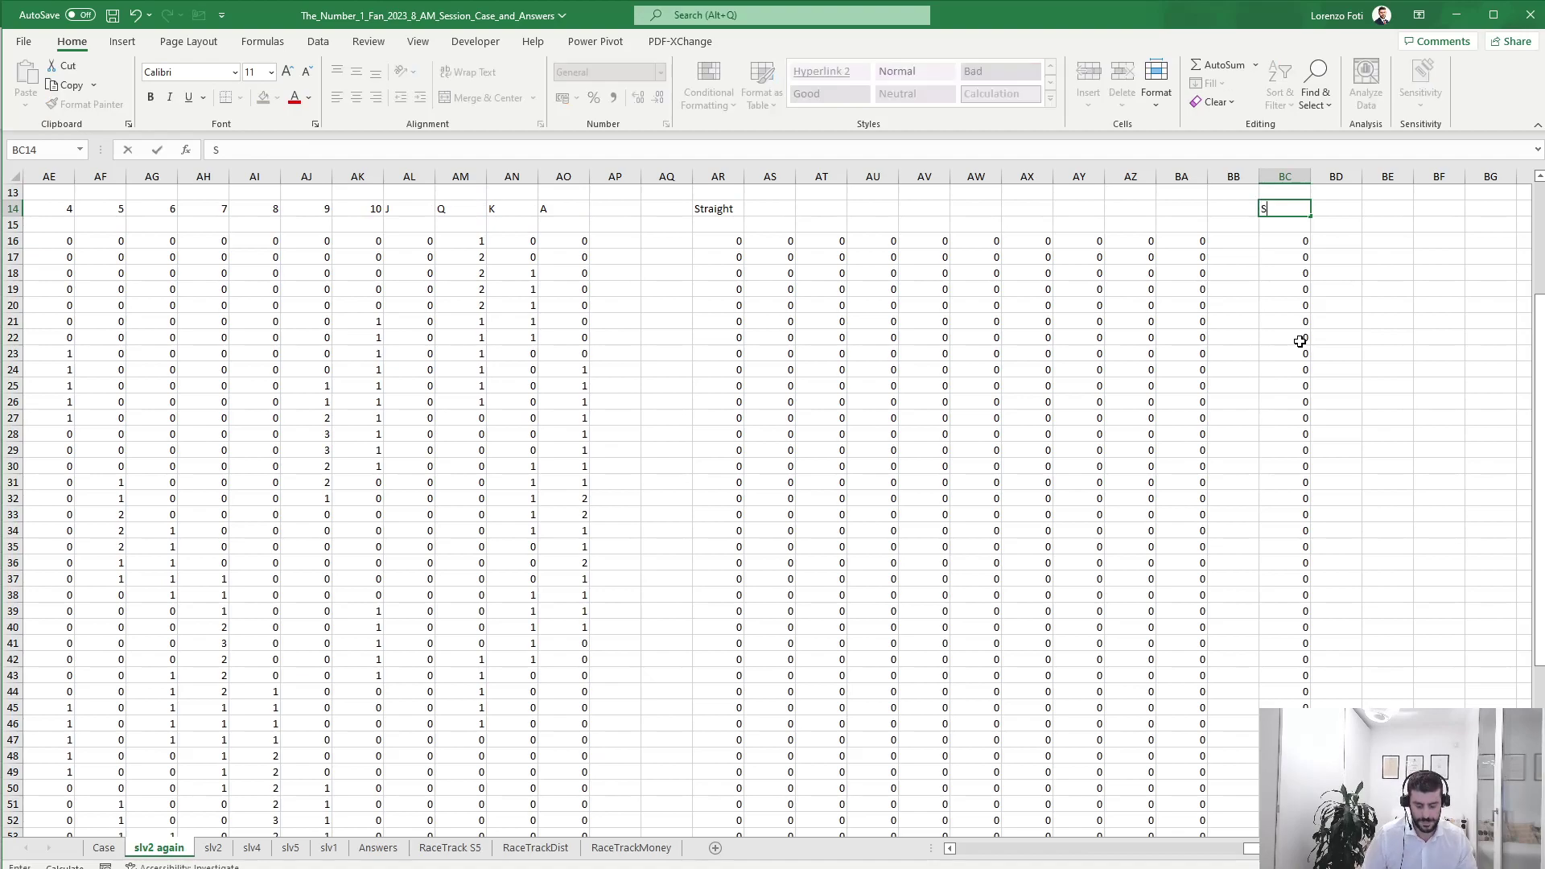
{"action": "type", "text": "traight fin"}
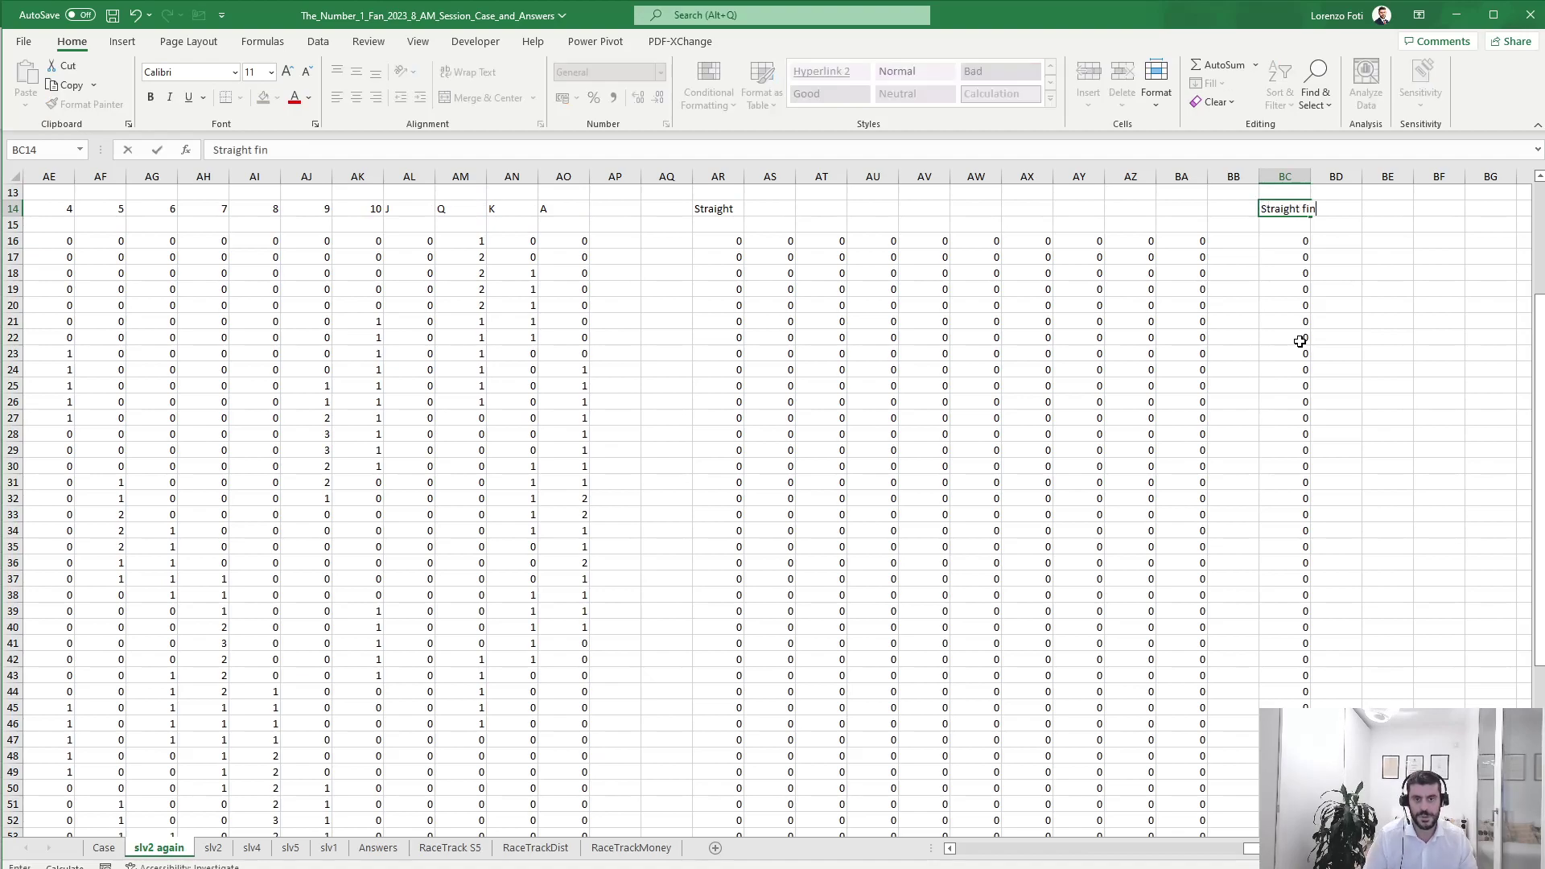
{"action": "key", "text": "ctrl+Return"}
{"action": "key", "text": "Right"}
{"action": "key", "text": "Up"}
{"action": "key", "text": "Up"}
{"action": "key", "text": "Up"}
{"action": "key", "text": "Up"}
{"action": "key", "text": "Up"}
{"action": "key", "text": "Up"}
{"action": "key", "text": "Up"}
{"action": "key", "text": "Up"}
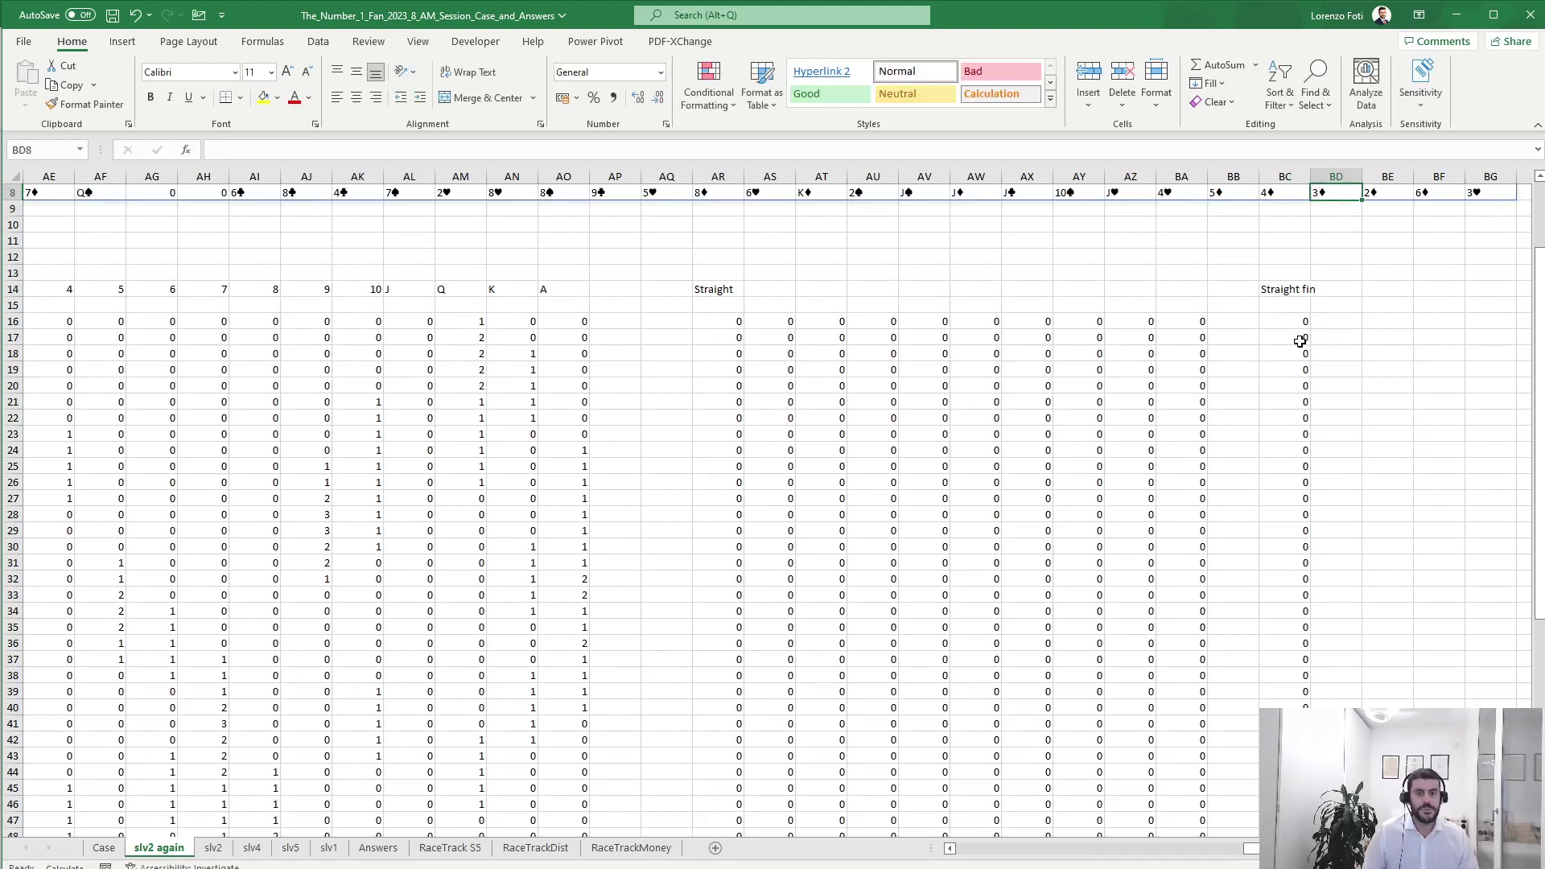
Enter =+UNIQUE(R16:R67) in R11 to list the distinct card suits.
{"action": "key", "text": "Left"}
{"action": "key", "text": "Left"}
{"action": "key", "text": "Left"}
{"action": "key", "text": "Left"}
{"action": "key", "text": "Left"}
{"action": "key", "text": "Left"}
{"action": "key", "text": "Left"}
{"action": "key", "text": "Left"}
{"action": "key", "text": "Left"}
{"action": "key", "text": "Left"}
{"action": "key", "text": "Left"}
{"action": "key", "text": "Left"}
{"action": "key", "text": "Left"}
{"action": "key", "text": "Left"}
{"action": "key", "text": "Left"}
{"action": "key", "text": "Left"}
{"action": "key", "text": "Left"}
{"action": "key", "text": "Left"}
{"action": "key", "text": "Left"}
{"action": "key", "text": "Left"}
{"action": "key", "text": "Left"}
{"action": "key", "text": "Left"}
{"action": "key", "text": "Left"}
{"action": "key", "text": "Left"}
{"action": "key", "text": "Left"}
{"action": "key", "text": "Left"}
{"action": "key", "text": "Left"}
{"action": "key", "text": "Left"}
{"action": "key", "text": "Left"}
{"action": "key", "text": "Left"}
{"action": "key", "text": "Left"}
{"action": "key", "text": "Left"}
{"action": "key", "text": "Left"}
{"action": "key", "text": "Left"}
{"action": "key", "text": "Left"}
{"action": "key", "text": "Left"}
{"action": "key", "text": "Left"}
{"action": "key", "text": "Left"}
{"action": "key", "text": "Down"}
{"action": "key", "text": "Down"}
{"action": "key", "text": "Down"}
{"action": "key", "text": "Down"}
{"action": "key", "text": "Down"}
{"action": "key", "text": "Down"}
{"action": "key", "text": "Down"}
{"action": "key", "text": "Down"}
{"action": "key", "text": "Down"}
{"action": "key", "text": "Down"}
{"action": "key", "text": "Down"}
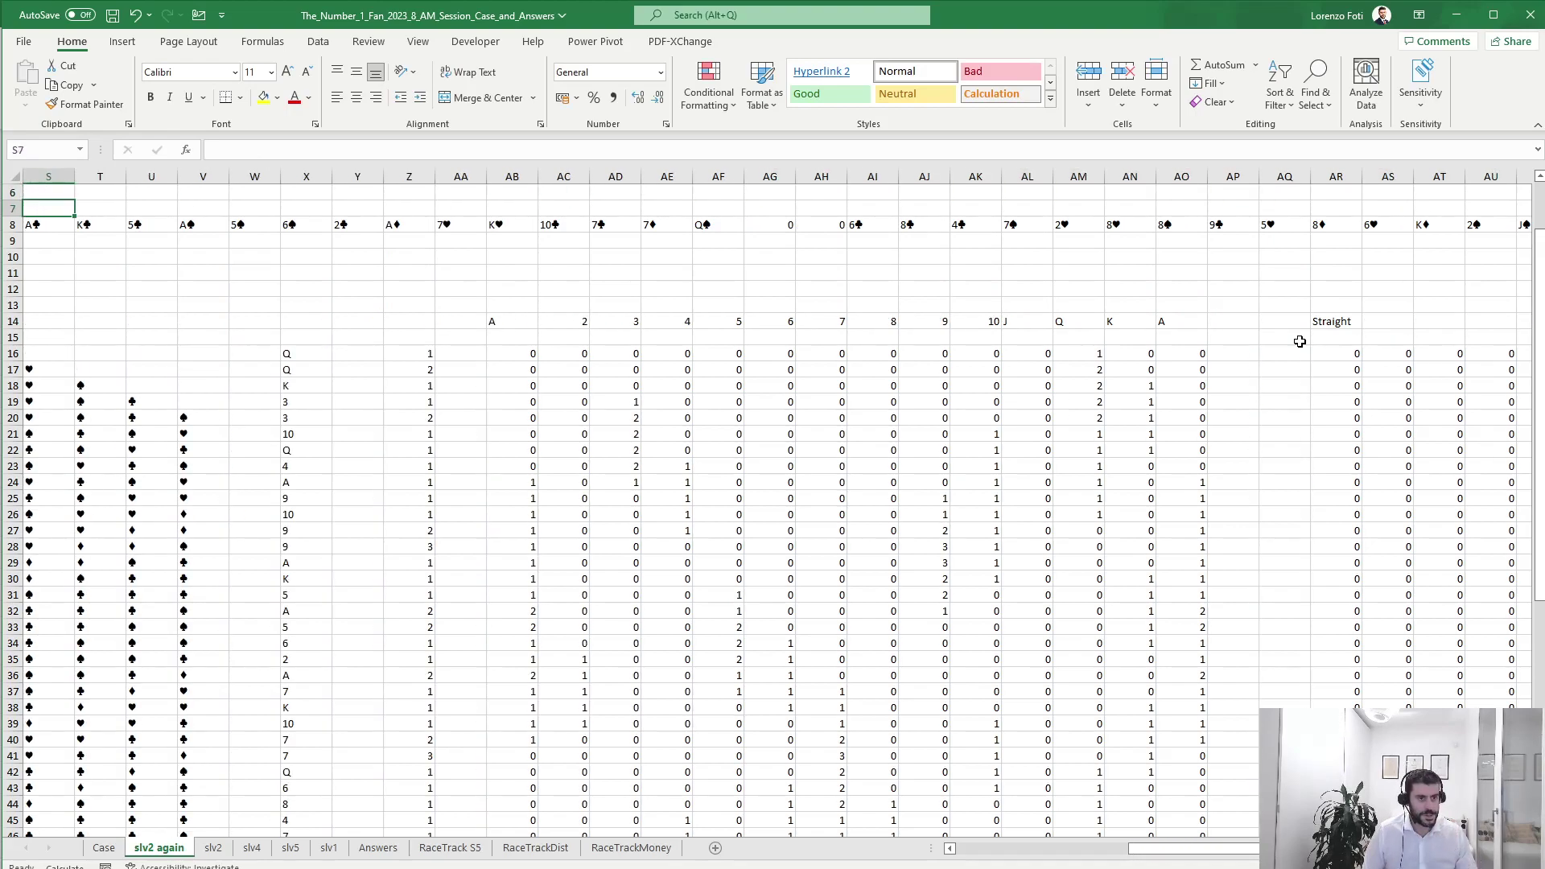
{"action": "key", "text": "Right"}
{"action": "key", "text": "Right"}
{"action": "key", "text": "Right"}
{"action": "key", "text": "Up"}
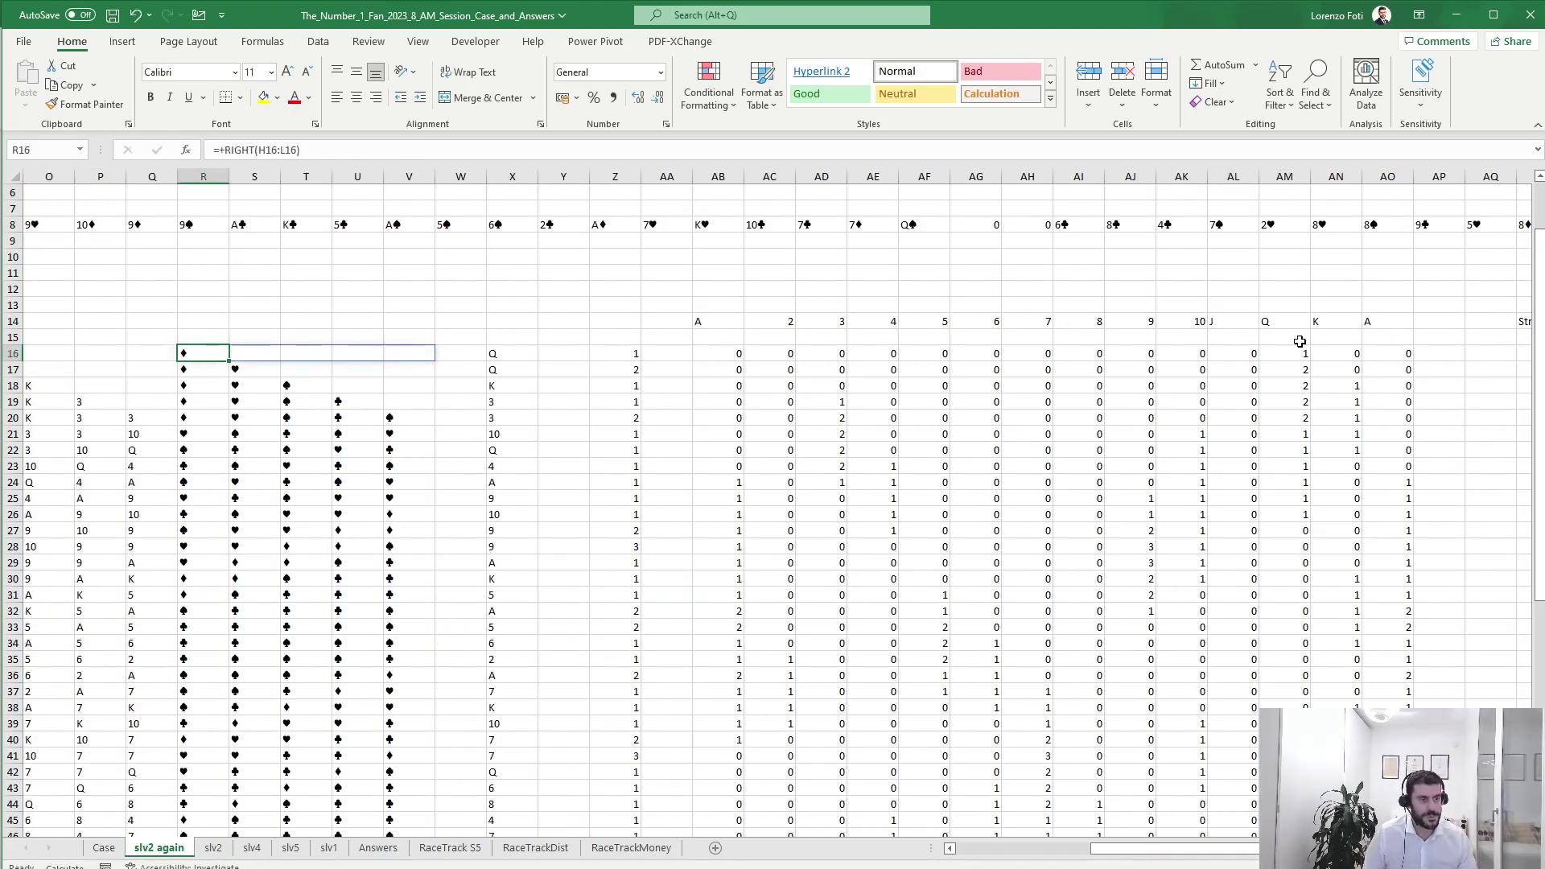
{"action": "key", "text": "Up"}
{"action": "key", "text": "Up"}
{"action": "key", "text": "Up"}
{"action": "key", "text": "Up"}
{"action": "key", "text": "Up"}
{"action": "type", "text": "+uniq"}
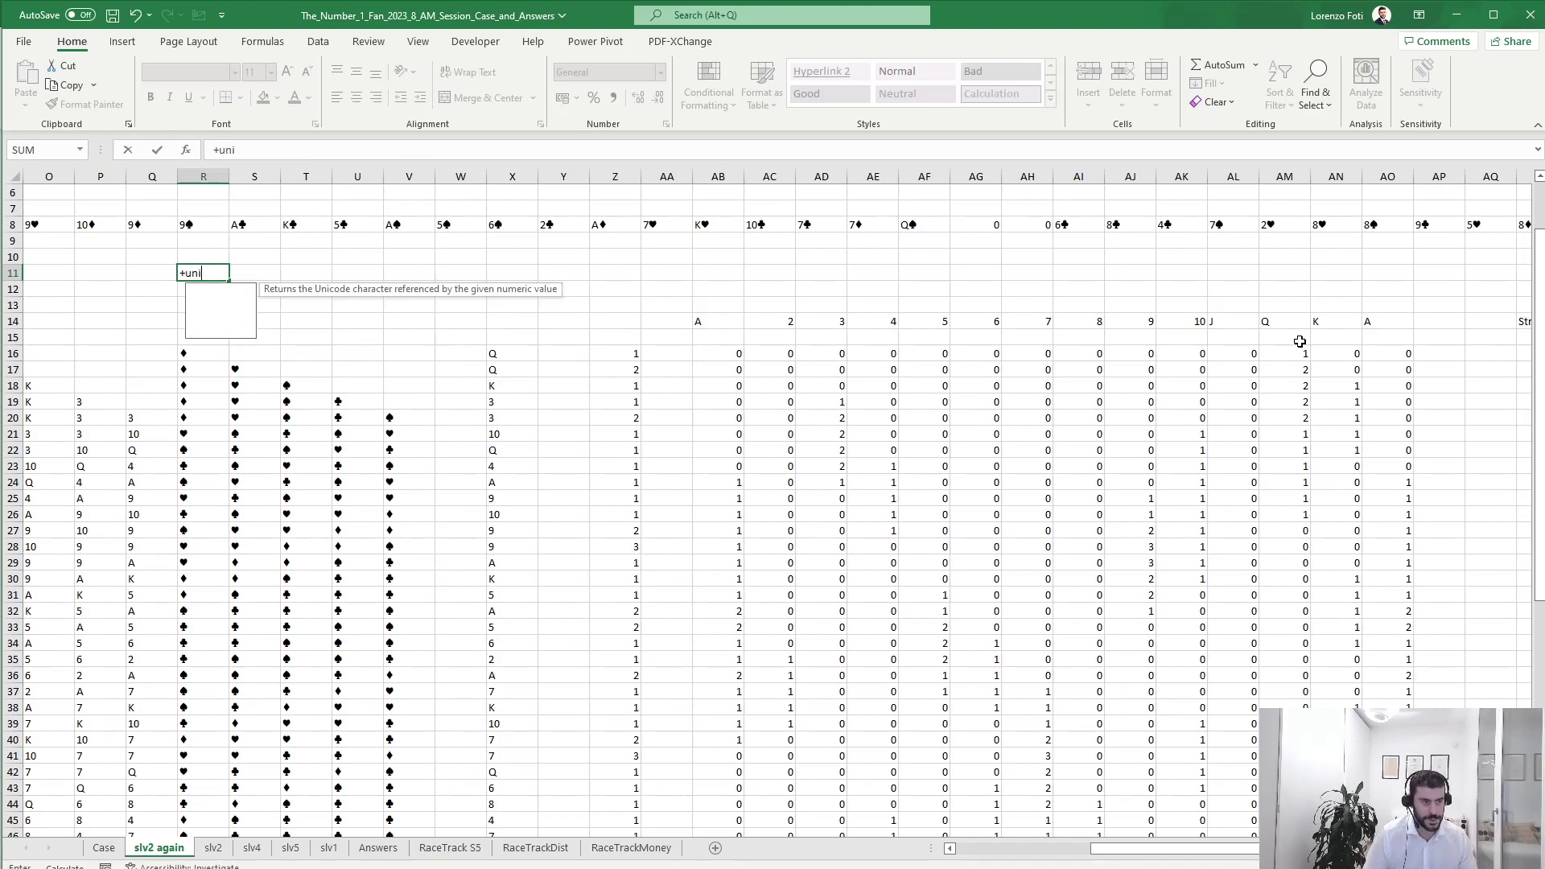
{"action": "key", "text": "Tab"}
{"action": "key", "text": "Down"}
{"action": "key", "text": "Down"}
{"action": "key", "text": "Down"}
{"action": "key", "text": "Down"}
{"action": "key", "text": "Down"}
{"action": "key", "text": "ctrl+shift+Down"}
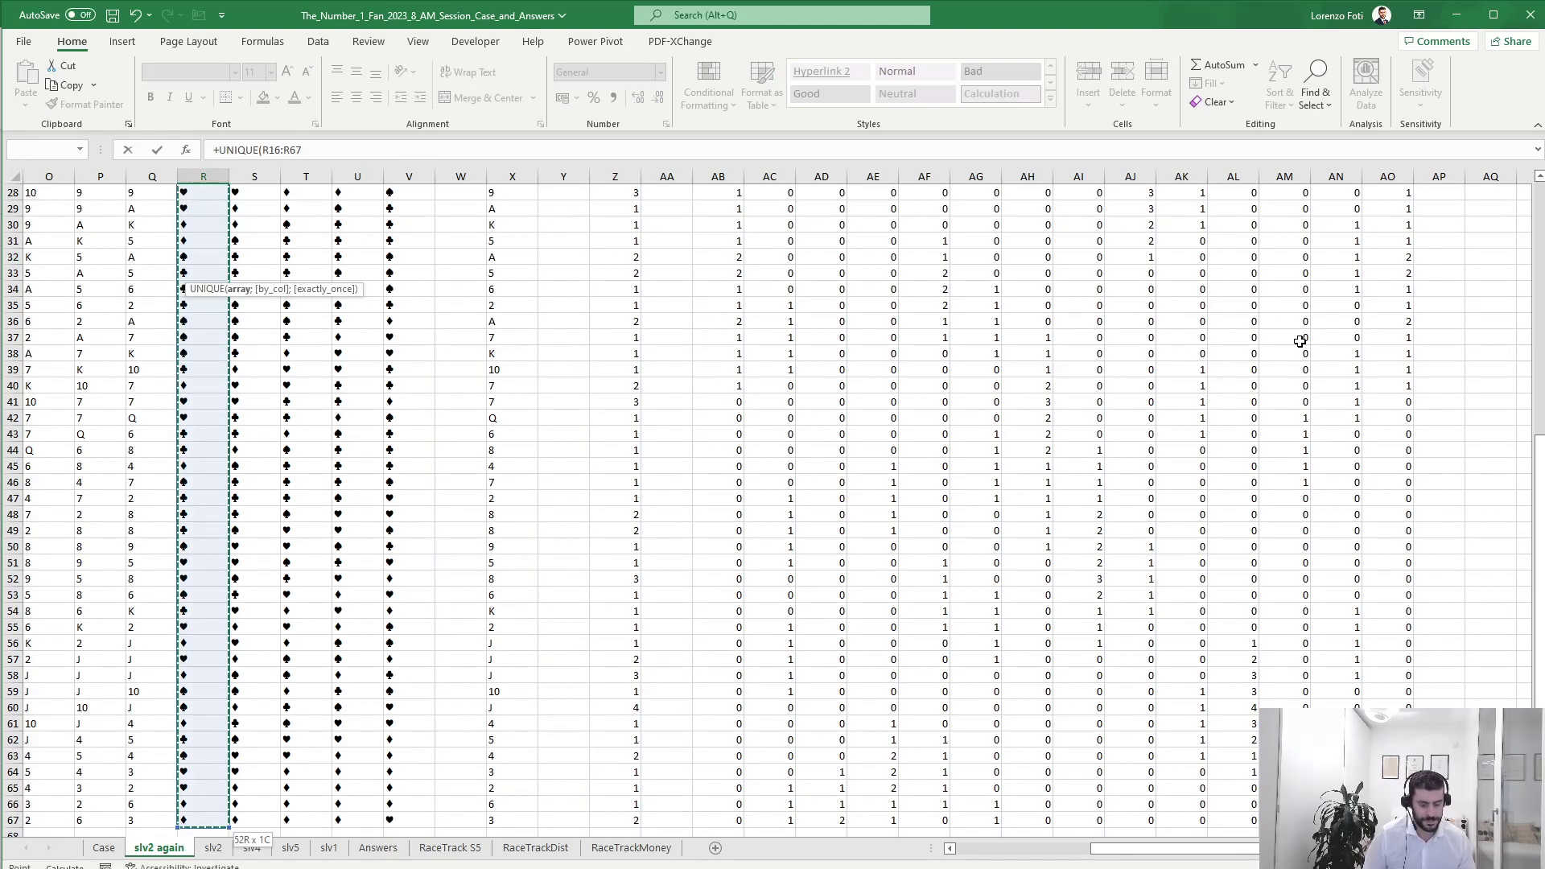
{"action": "key", "text": "Return"}
Copy the list of four suits from R11 to BE10:BE13.
{"action": "key", "text": "Up"}
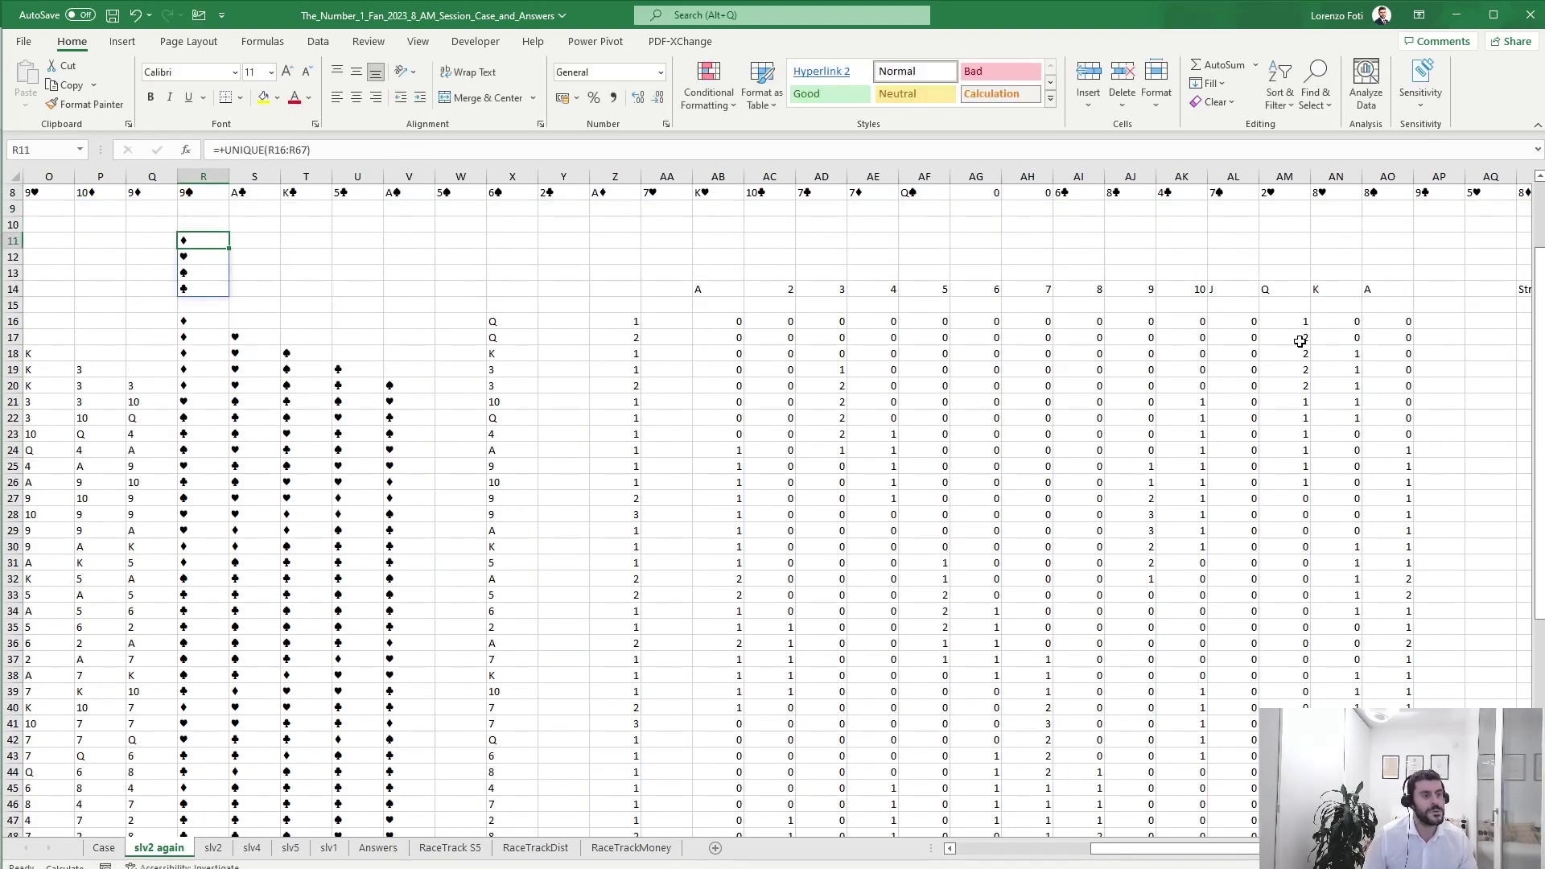
{"action": "key", "text": "ctrl+c"}
{"action": "key", "text": "Right"}
{"action": "key", "text": "Right"}
{"action": "key", "text": "Right"}
{"action": "key", "text": "Right"}
{"action": "key", "text": "Right"}
{"action": "key", "text": "Right"}
{"action": "key", "text": "Right"}
{"action": "key", "text": "Right"}
{"action": "key", "text": "Right"}
{"action": "key", "text": "Right"}
{"action": "key", "text": "Right"}
{"action": "key", "text": "Right"}
{"action": "key", "text": "Right"}
{"action": "key", "text": "Right"}
{"action": "key", "text": "Right"}
{"action": "key", "text": "Right"}
{"action": "key", "text": "Right"}
{"action": "key", "text": "Right"}
{"action": "key", "text": "Right"}
{"action": "key", "text": "Right"}
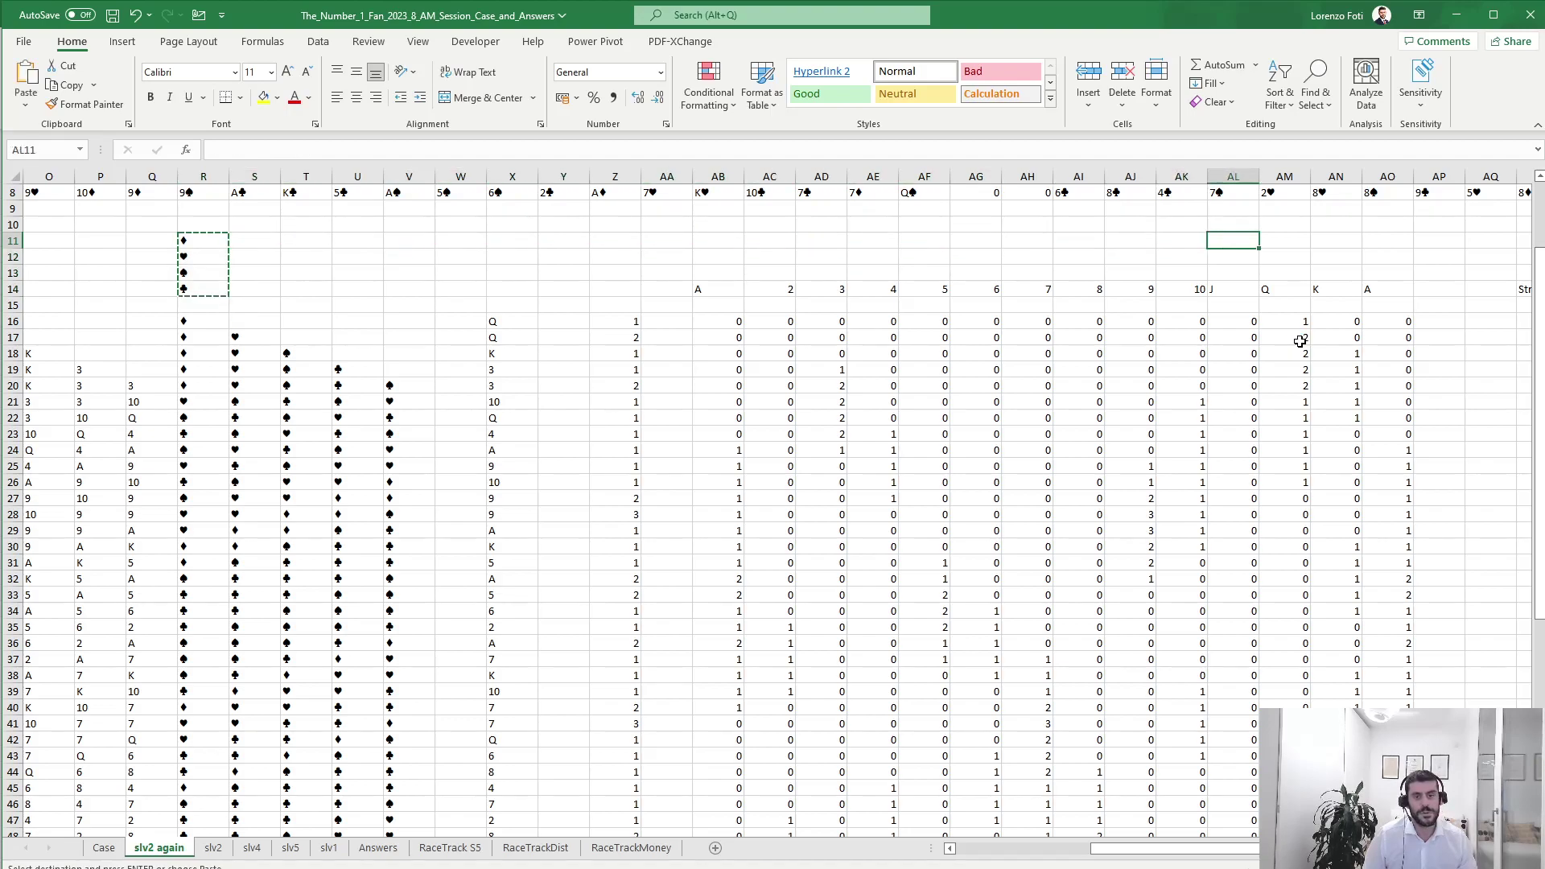
{"action": "key", "text": "Right"}
{"action": "key", "text": "Right"}
{"action": "key", "text": "Right"}
{"action": "key", "text": "Right"}
{"action": "key", "text": "Right"}
{"action": "key", "text": "Right"}
{"action": "key", "text": "Right"}
{"action": "key", "text": "Left"}
{"action": "key", "text": "Left"}
{"action": "key", "text": "Up"}
{"action": "key", "text": "Return"}
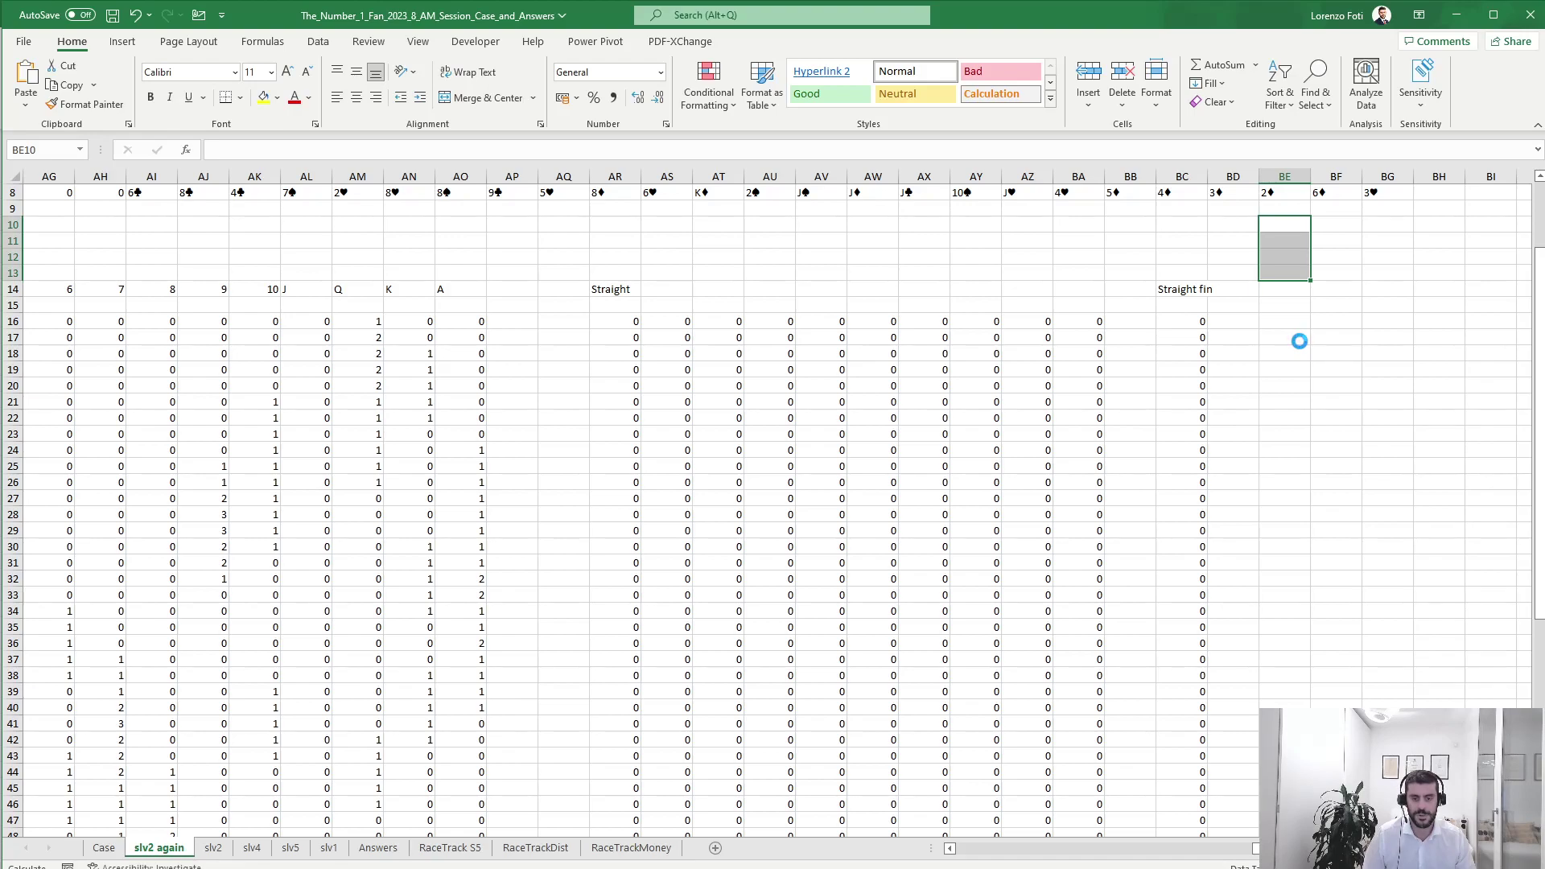
Label the column below the copied suits "Flush" in BE14.
{"action": "key", "text": "ctrl+Down"}
{"action": "key", "text": "Down"}
{"action": "type", "text": "Flush"}
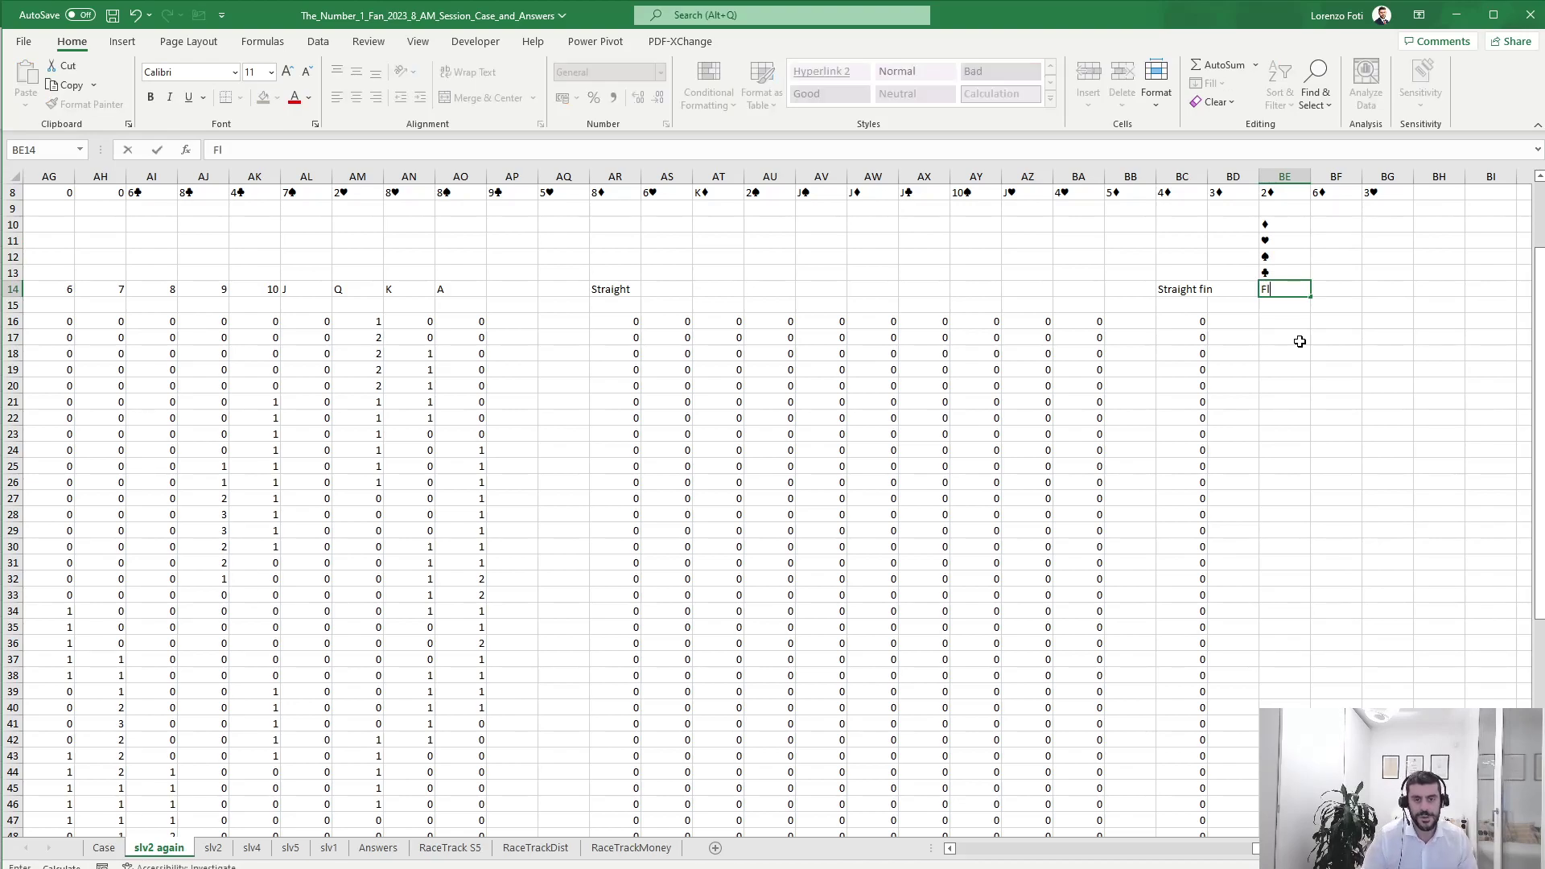
{"action": "key", "text": "Down"}
{"action": "key", "text": "Down"}
{"action": "type", "text": "+"}
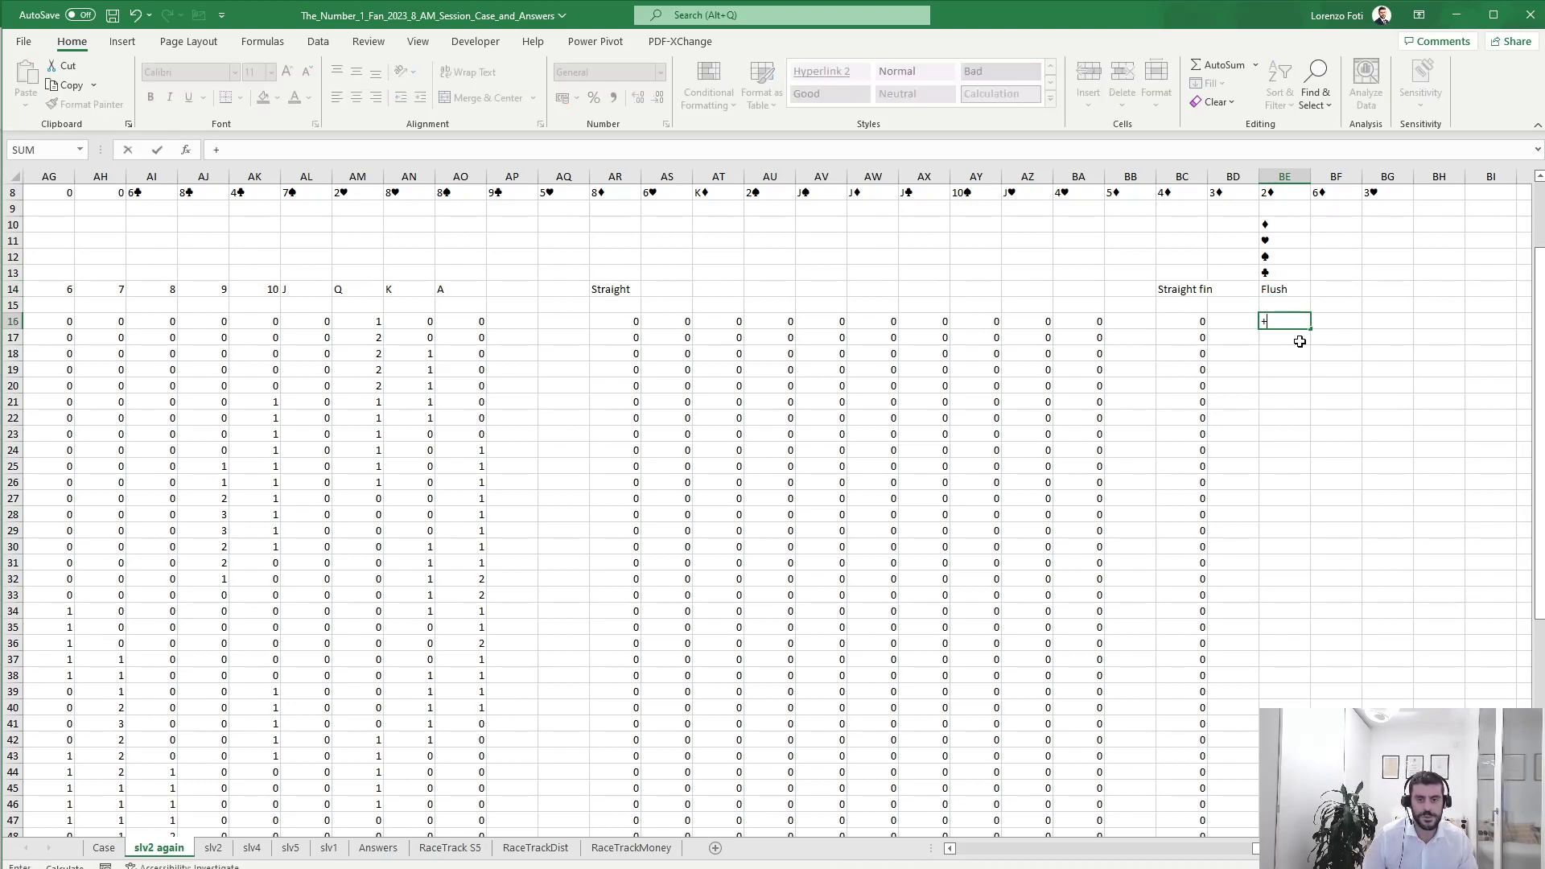
{"action": "type", "text": "if("}
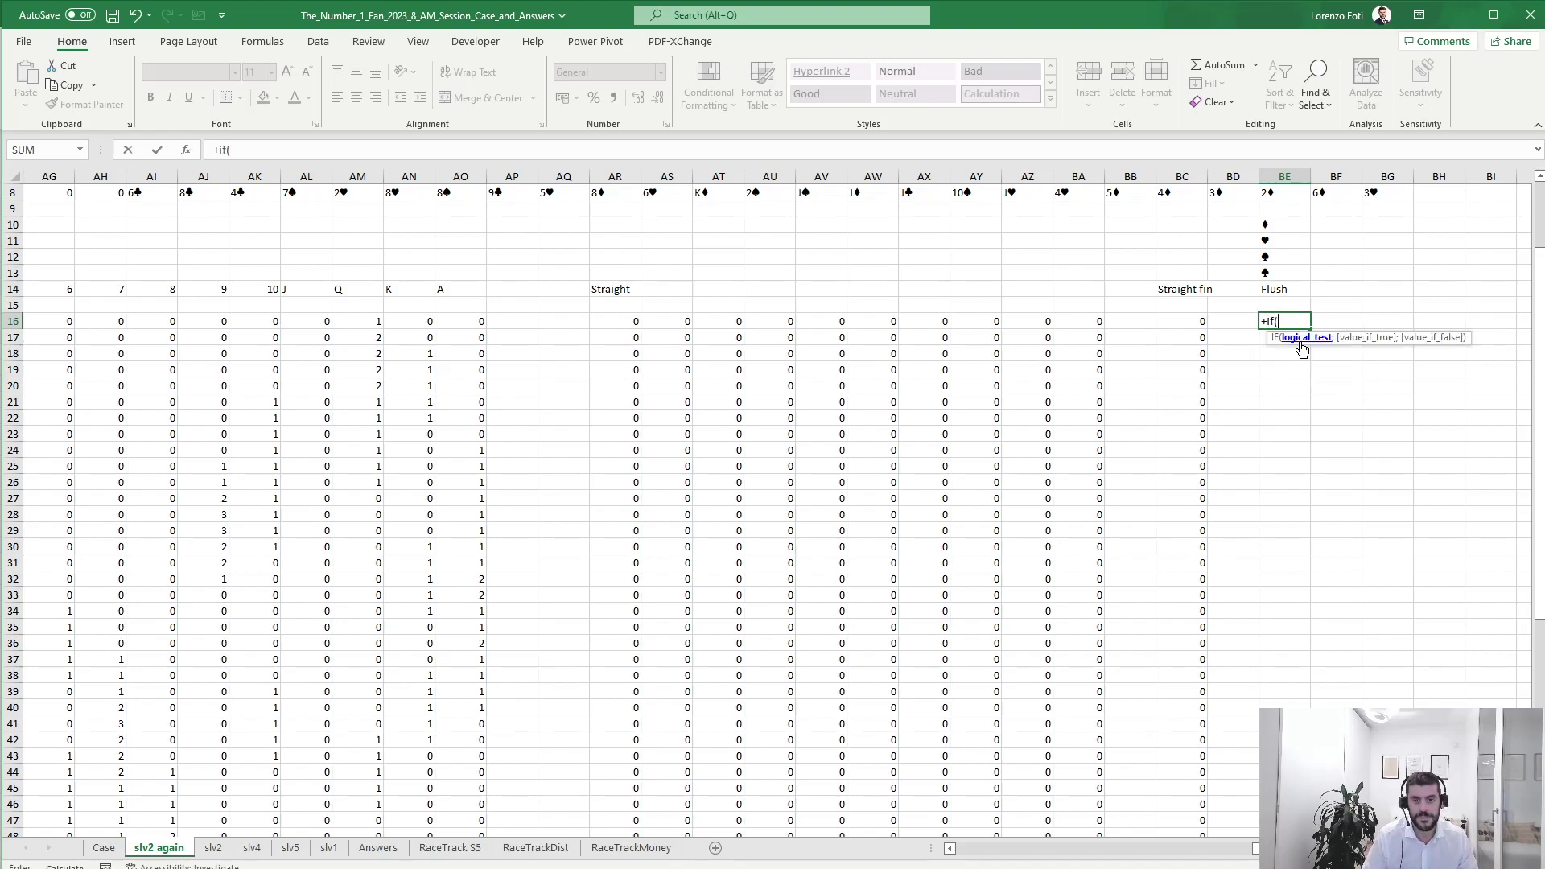
{"action": "key", "text": "Escape"}
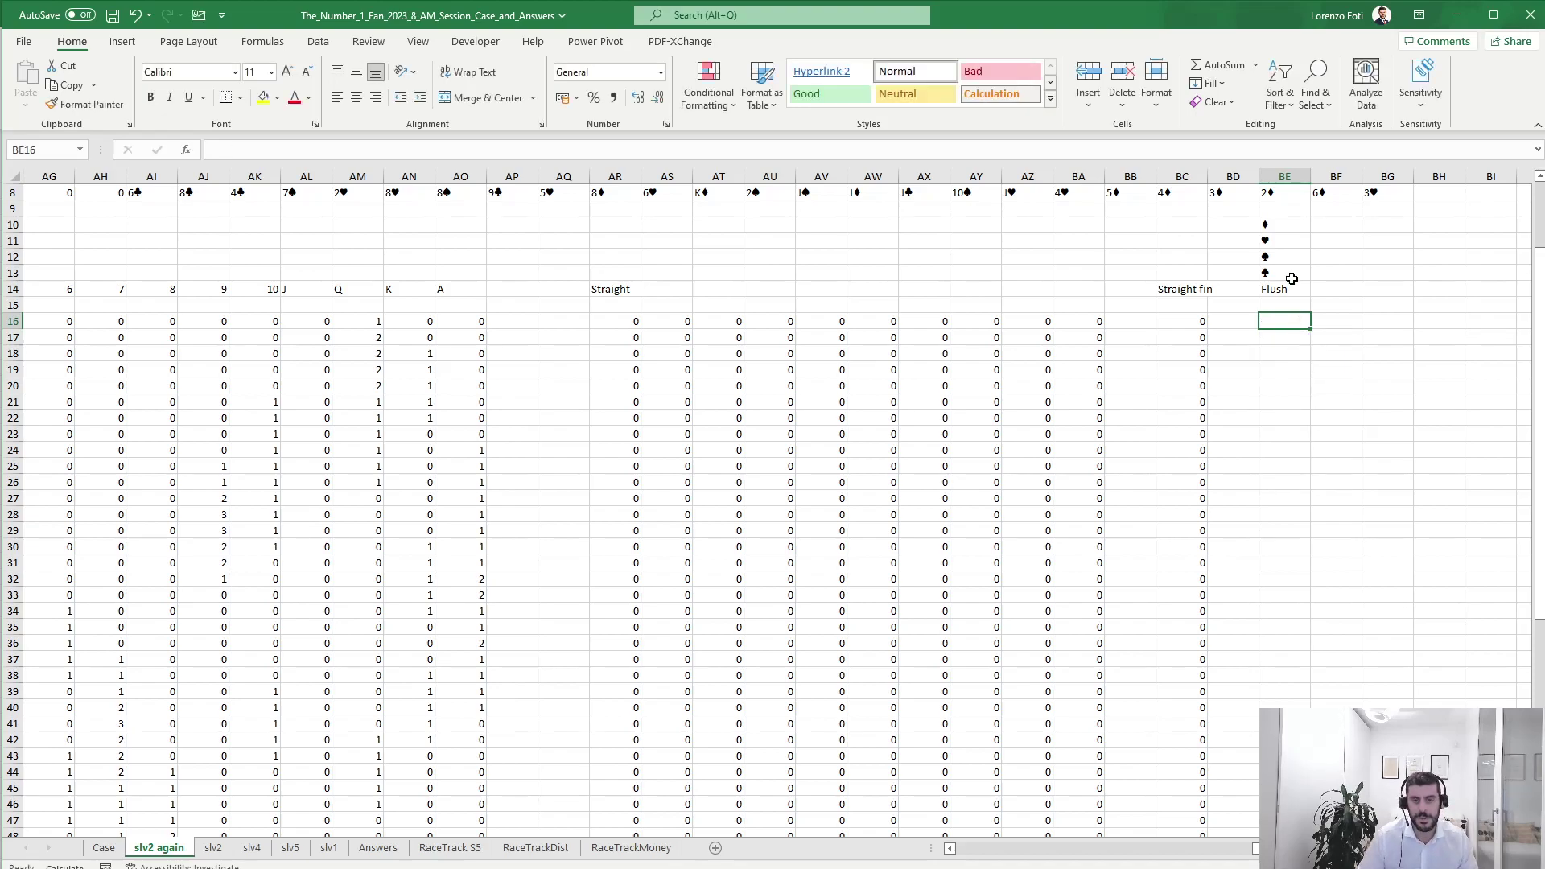
Copy the four suits in BE10:BE13 and paste them transposed as column headers starting at BF14.
{"action": "left_click_drag", "start_coordinate": [1269, 225], "coordinate": [1277, 273]}
{"action": "key", "text": "ctrl+c"}
{"action": "right_click", "coordinate": [1351, 289]}
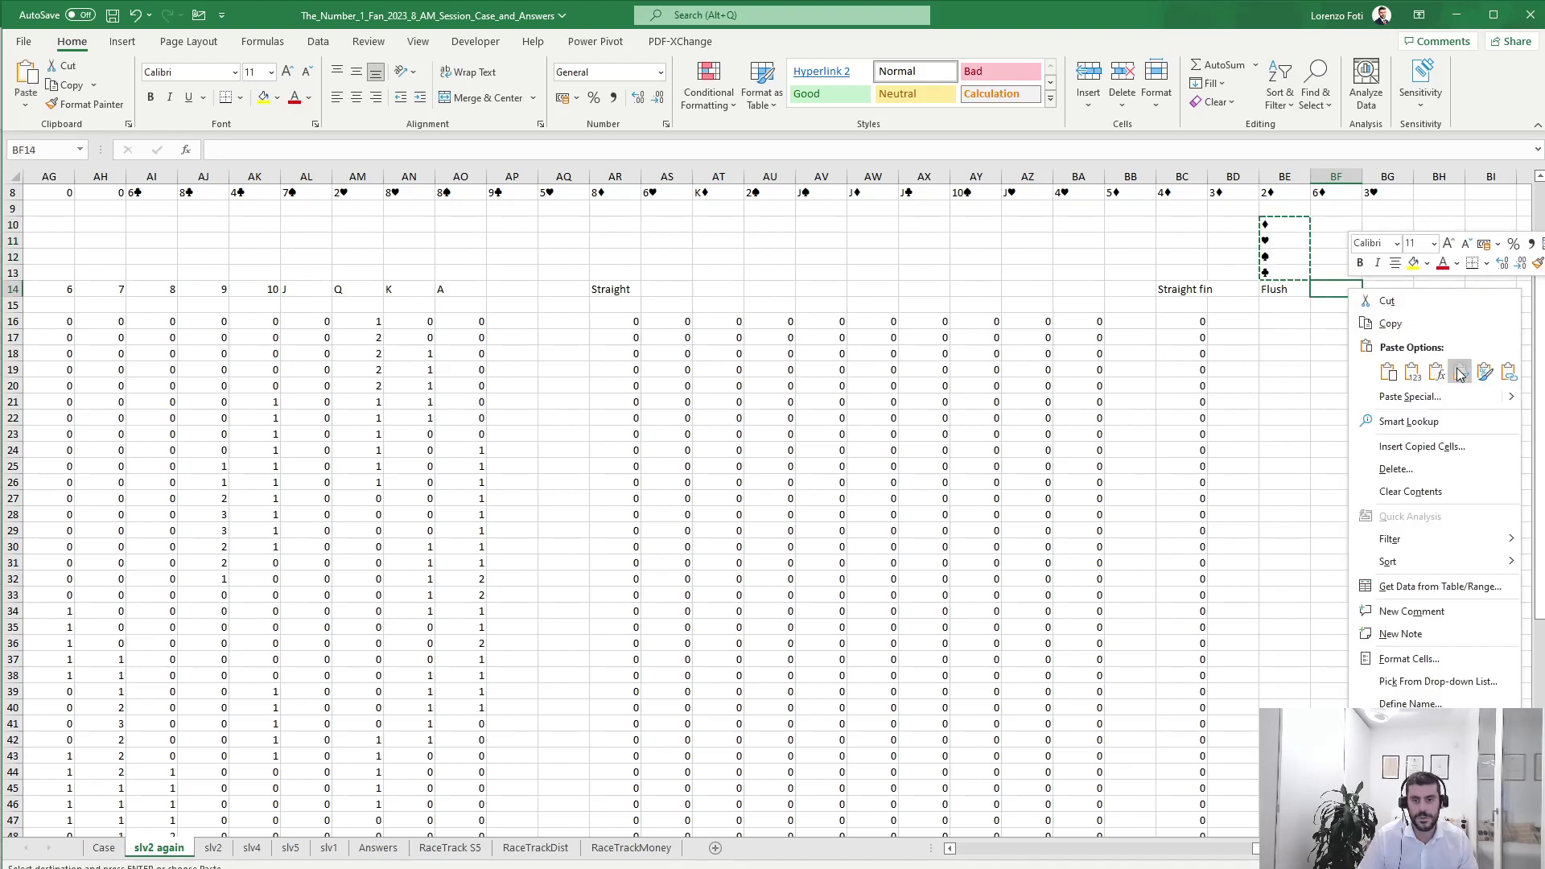
{"action": "left_click", "coordinate": [1460, 372]}
Begin a flush formula in BF16 with IF and AND that refers to the first hand's five suit cells from R16.
{"action": "left_click", "coordinate": [1336, 338]}
{"action": "left_click", "coordinate": [1352, 323]}
{"action": "type", "text": "+if(or"}
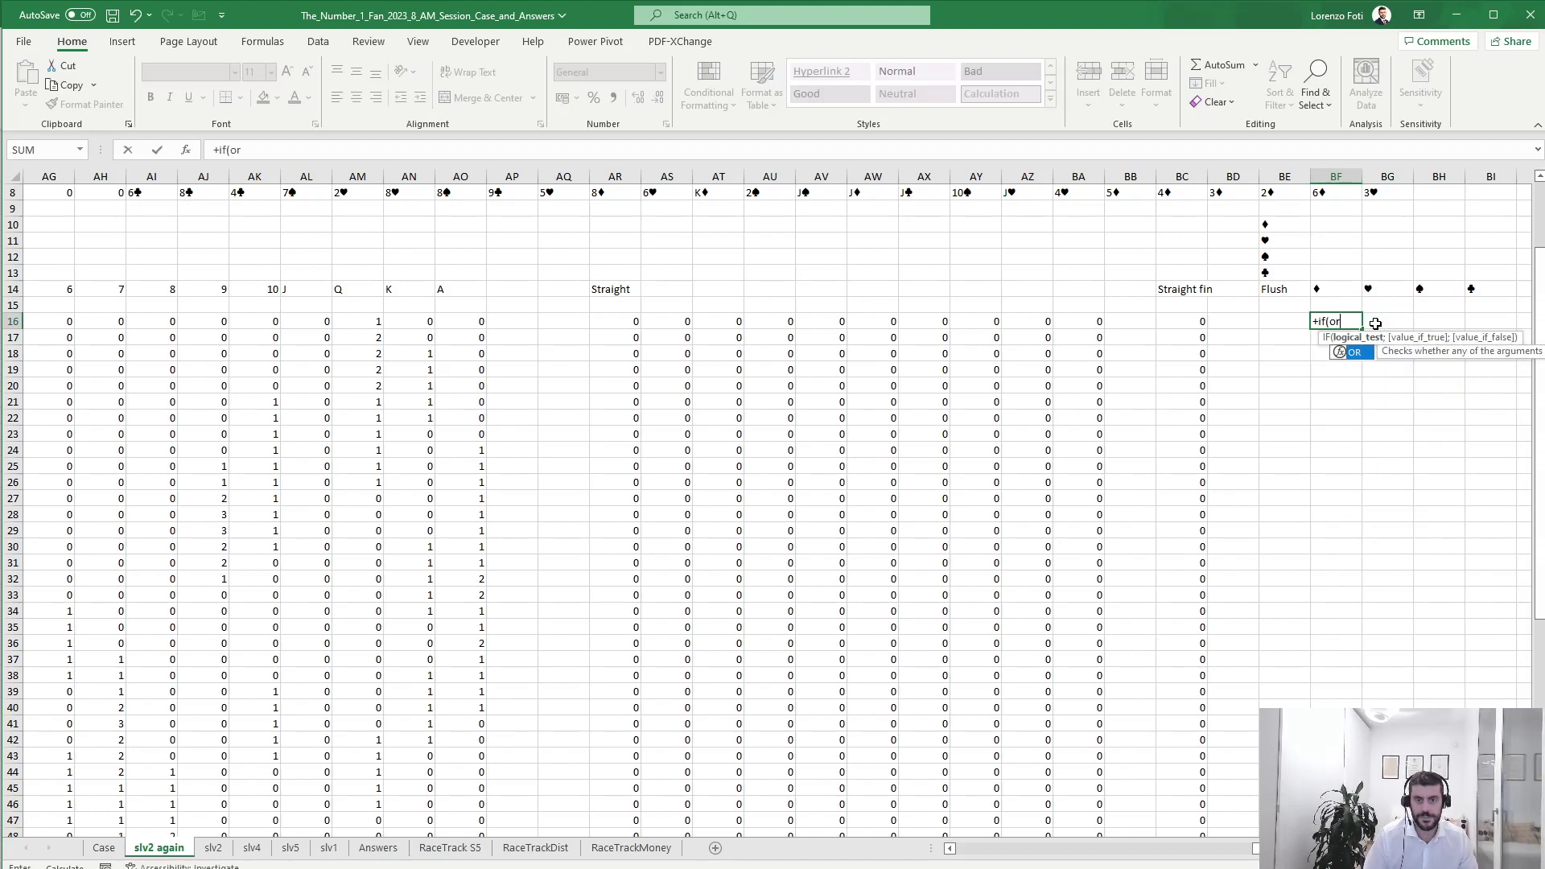
{"action": "key", "text": "BackSpace"}
{"action": "key", "text": "BackSpace"}
{"action": "type", "text": "and("}
{"action": "key", "text": "Left"}
{"action": "key", "text": "Left"}
{"action": "key", "text": "Left"}
{"action": "key", "text": "Left"}
{"action": "key", "text": "Left"}
{"action": "key", "text": "Left"}
{"action": "key", "text": "Left"}
{"action": "key", "text": "Left"}
{"action": "key", "text": "Left"}
{"action": "key", "text": "Left"}
{"action": "key", "text": "Left"}
{"action": "key", "text": "Left"}
{"action": "key", "text": "Left"}
{"action": "key", "text": "Left"}
{"action": "key", "text": "Left"}
{"action": "key", "text": "Left"}
{"action": "key", "text": "Left"}
{"action": "key", "text": "Left"}
{"action": "key", "text": "Left"}
{"action": "key", "text": "Left"}
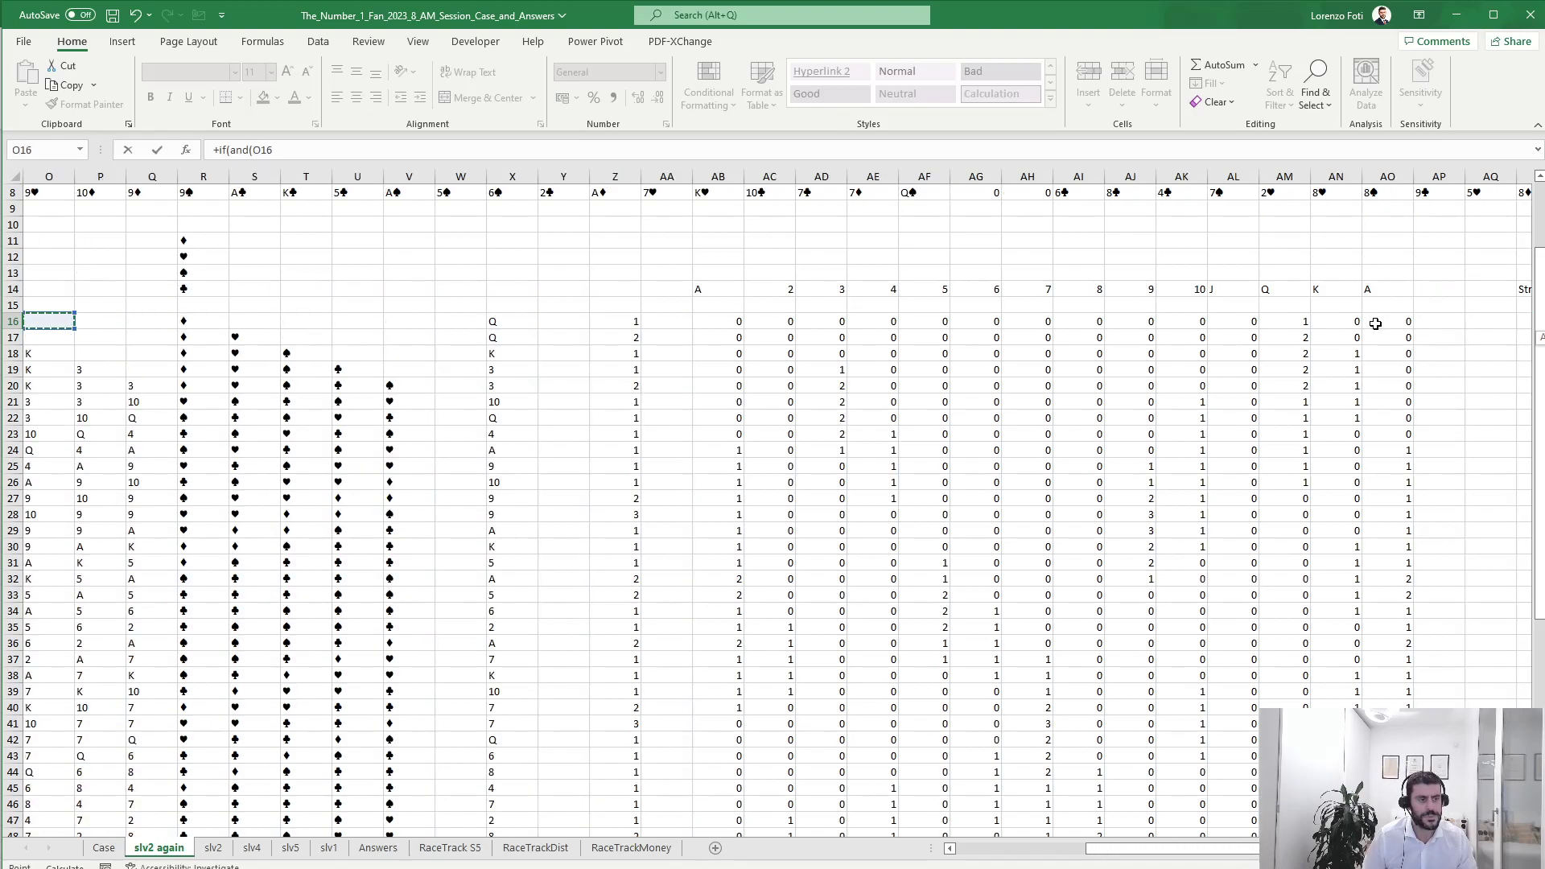
{"action": "key", "text": "Left"}
{"action": "key", "text": "Left"}
{"action": "key", "text": "Left"}
{"action": "key", "text": "Right"}
{"action": "key", "text": "Right"}
{"action": "key", "text": "Right"}
{"action": "key", "text": "Right"}
{"action": "key", "text": "Right"}
{"action": "key", "text": "Right"}
{"action": "key", "text": "shift+Right"}
{"action": "key", "text": "shift+Right"}
{"action": "key", "text": "shift+Right"}
{"action": "key", "text": "shift+Right"}
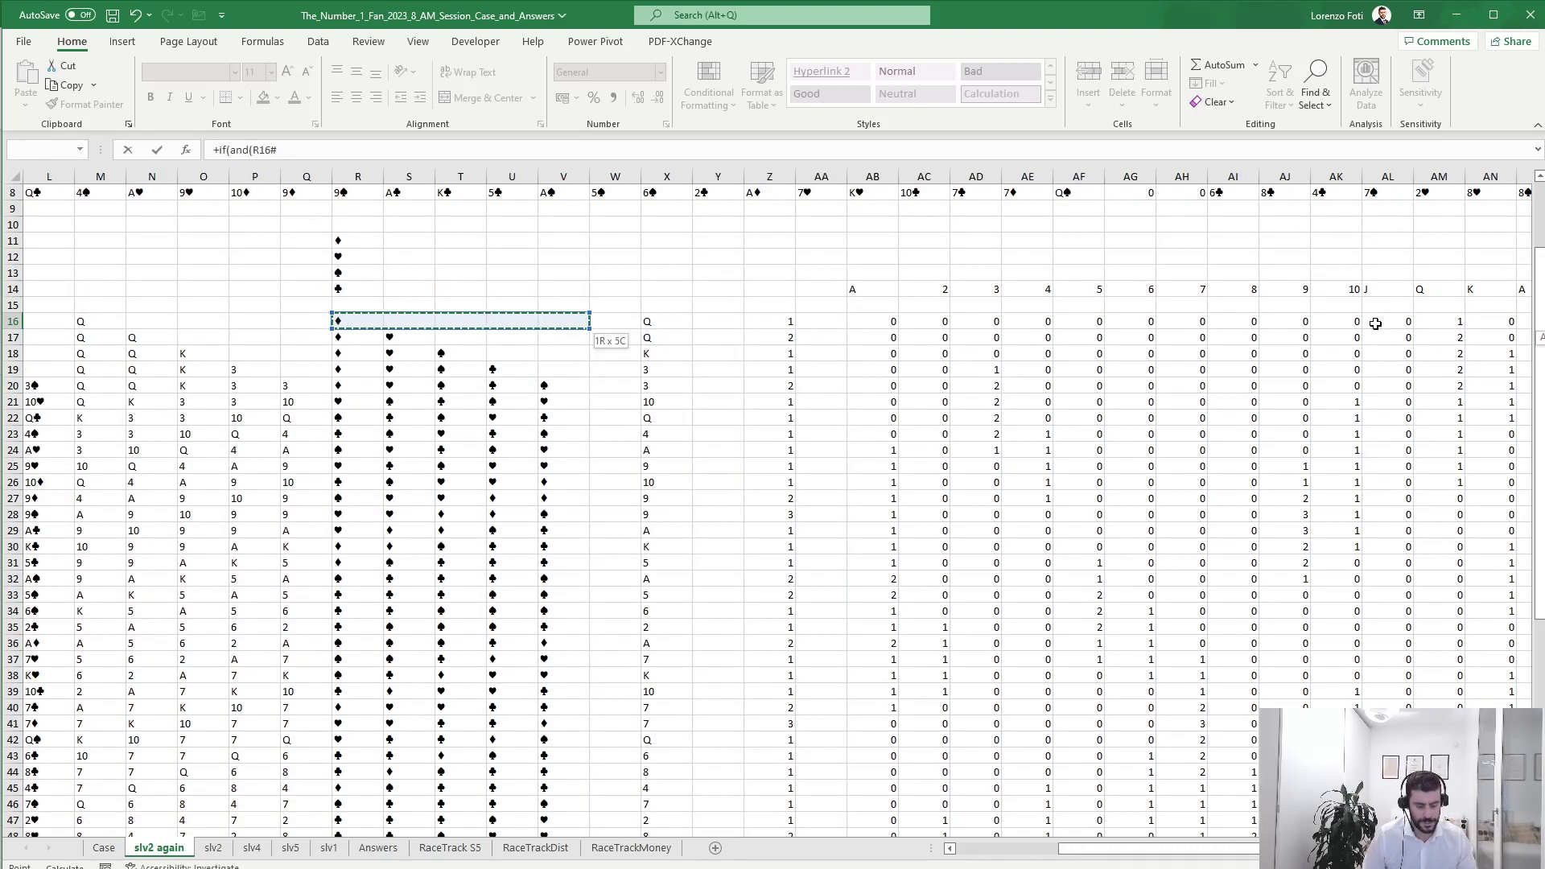
Change the suit reference in the BF16 flush formula to the column-locked range $R16:$V16.
{"action": "left_click", "coordinate": [262, 149]}
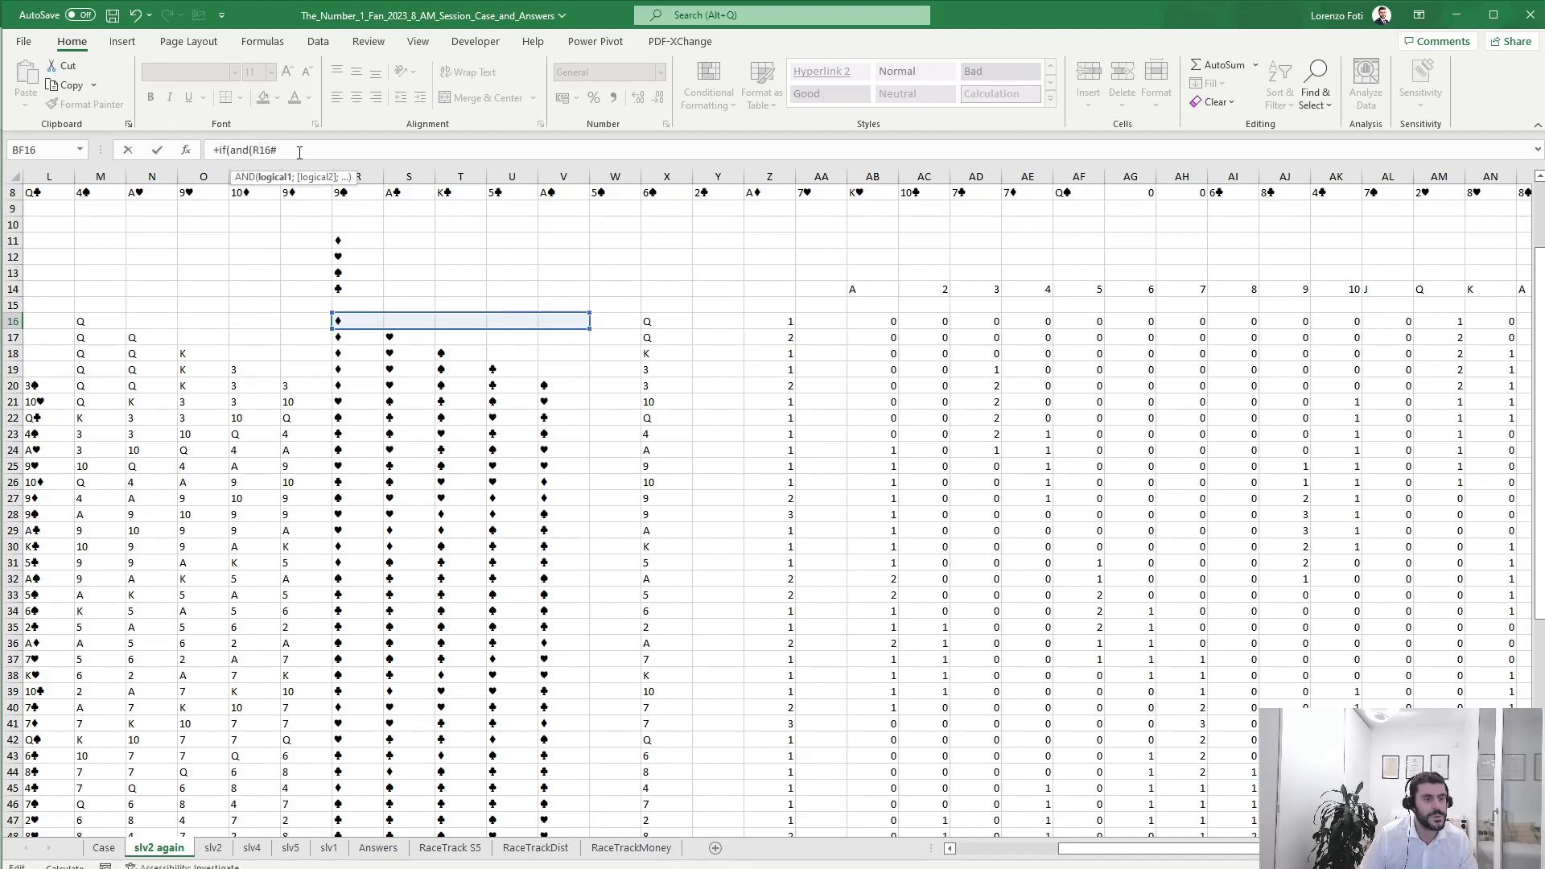
{"action": "left_click_drag", "start_coordinate": [590, 329], "coordinate": [636, 328]}
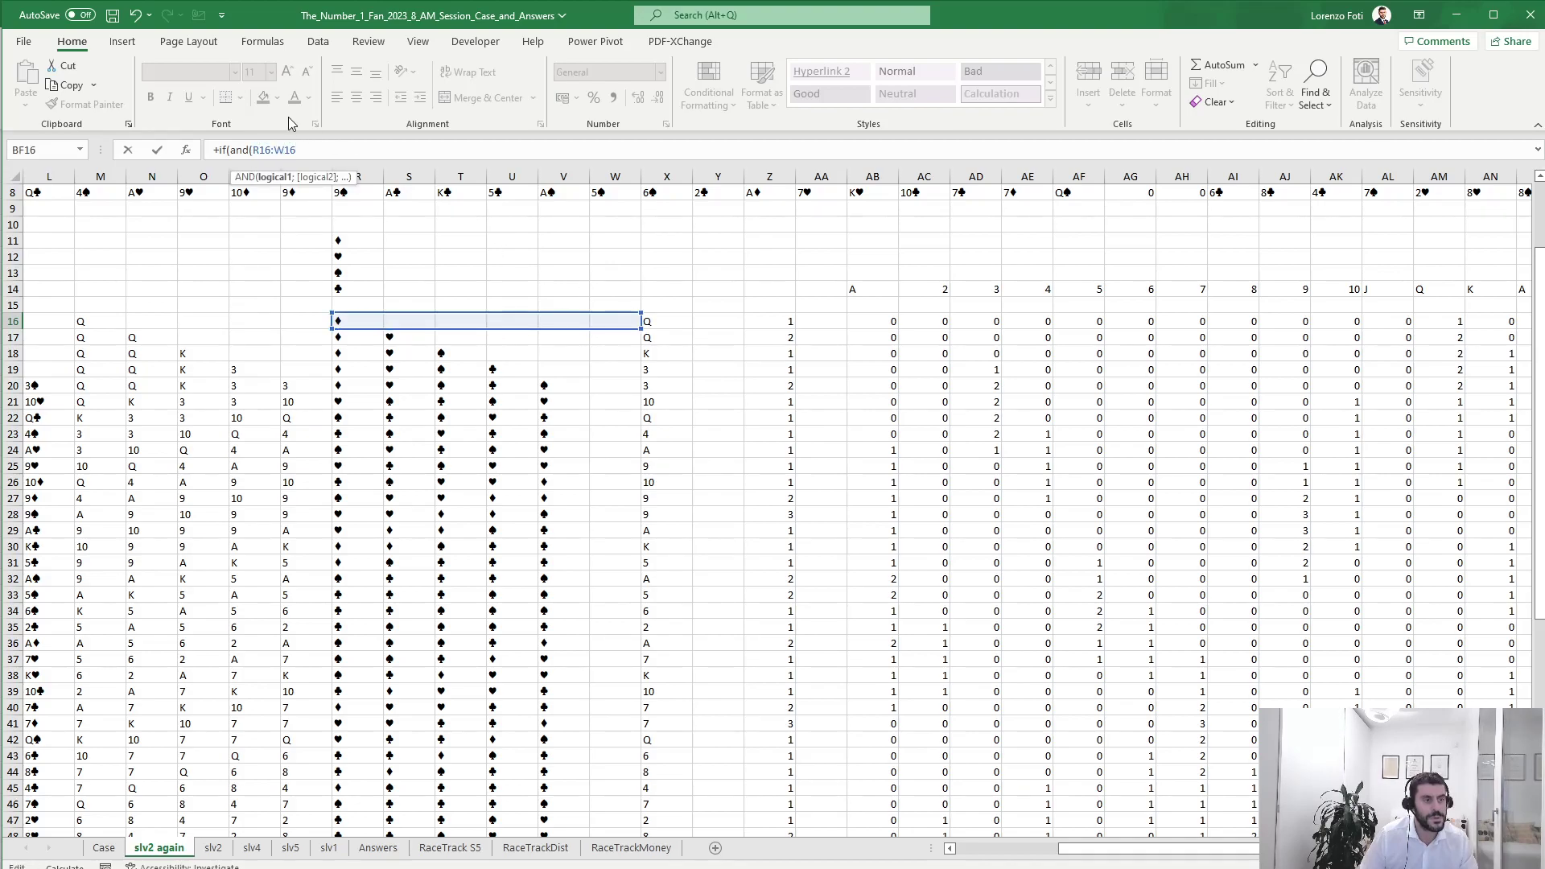
{"action": "key", "text": "BackSpace"}
{"action": "type", "text": "V"}
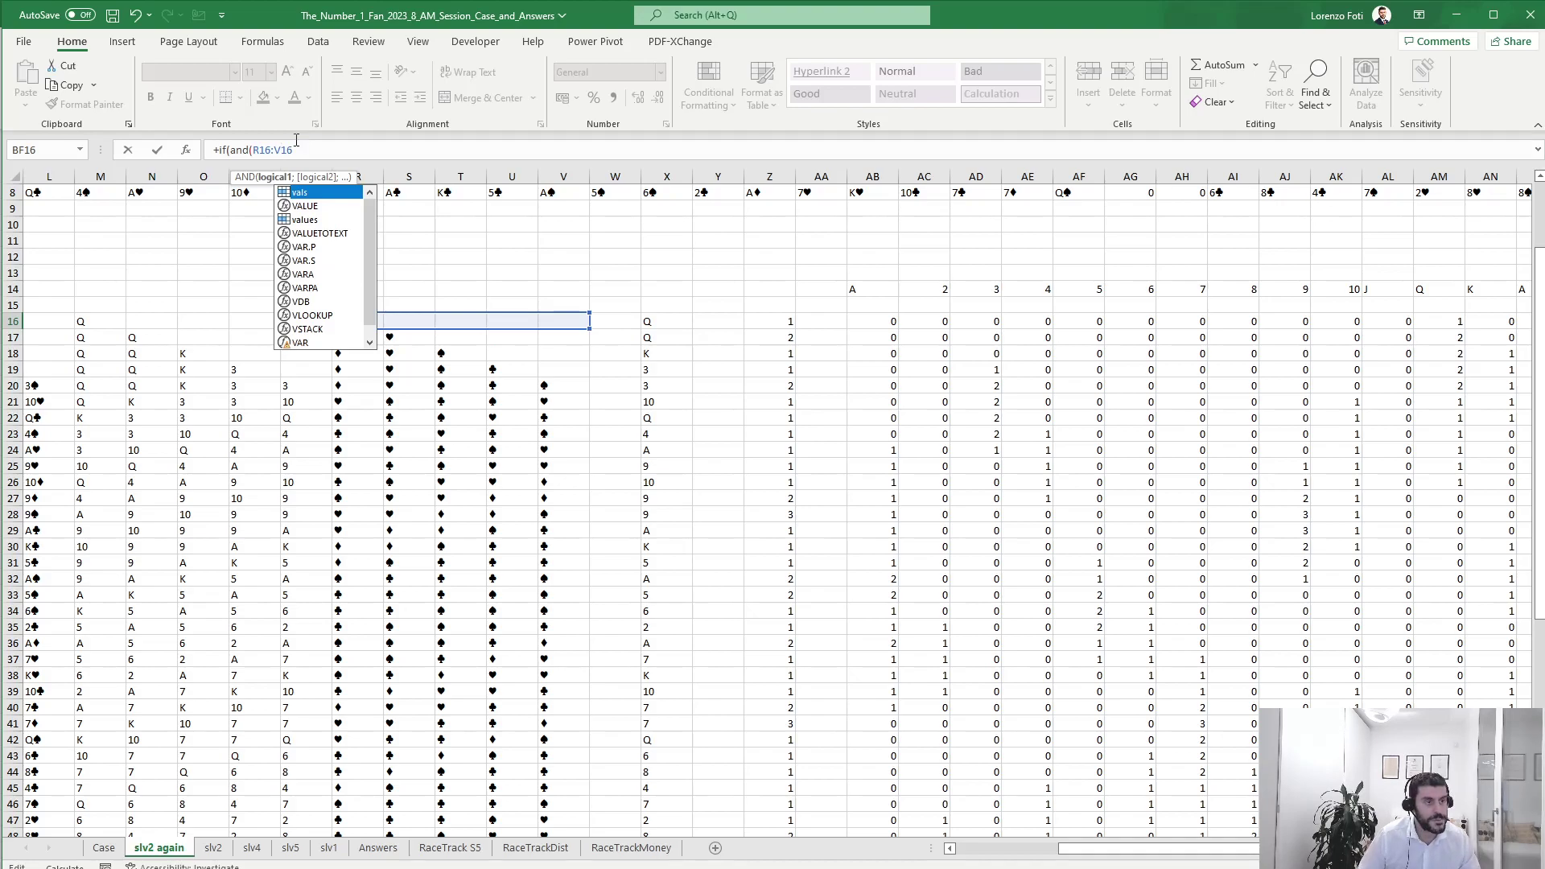
{"action": "left_click", "coordinate": [256, 150]}
{"action": "type", "text": "$"}
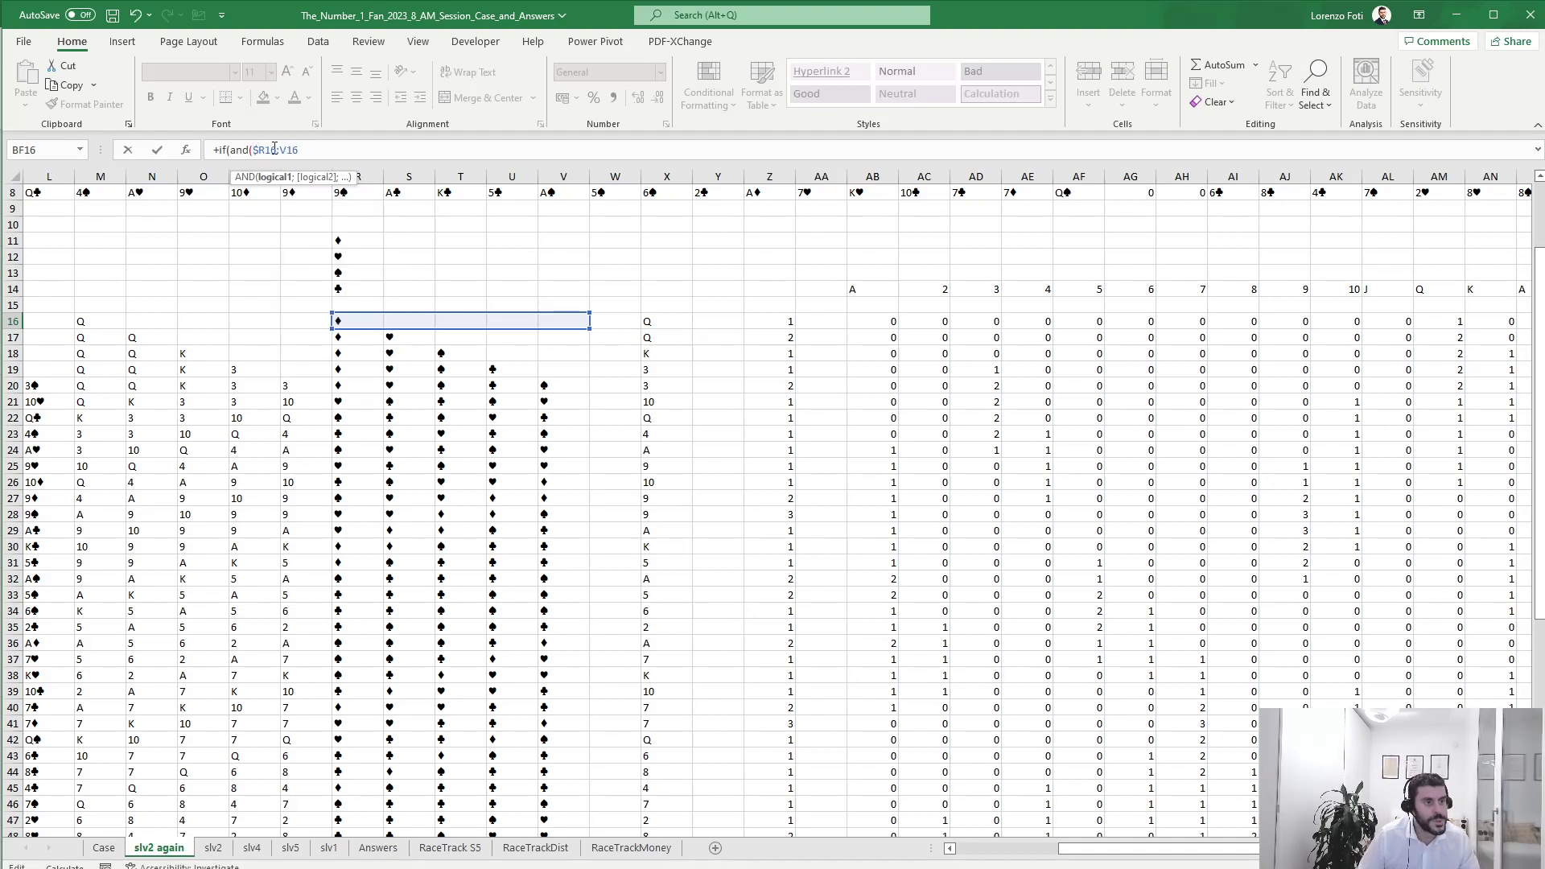
{"action": "left_click", "coordinate": [280, 151]}
{"action": "type", "text": "$"}
{"action": "key", "text": "Delete"}
{"action": "key", "text": "BackSpace"}
{"action": "type", "text": ":$V16"}
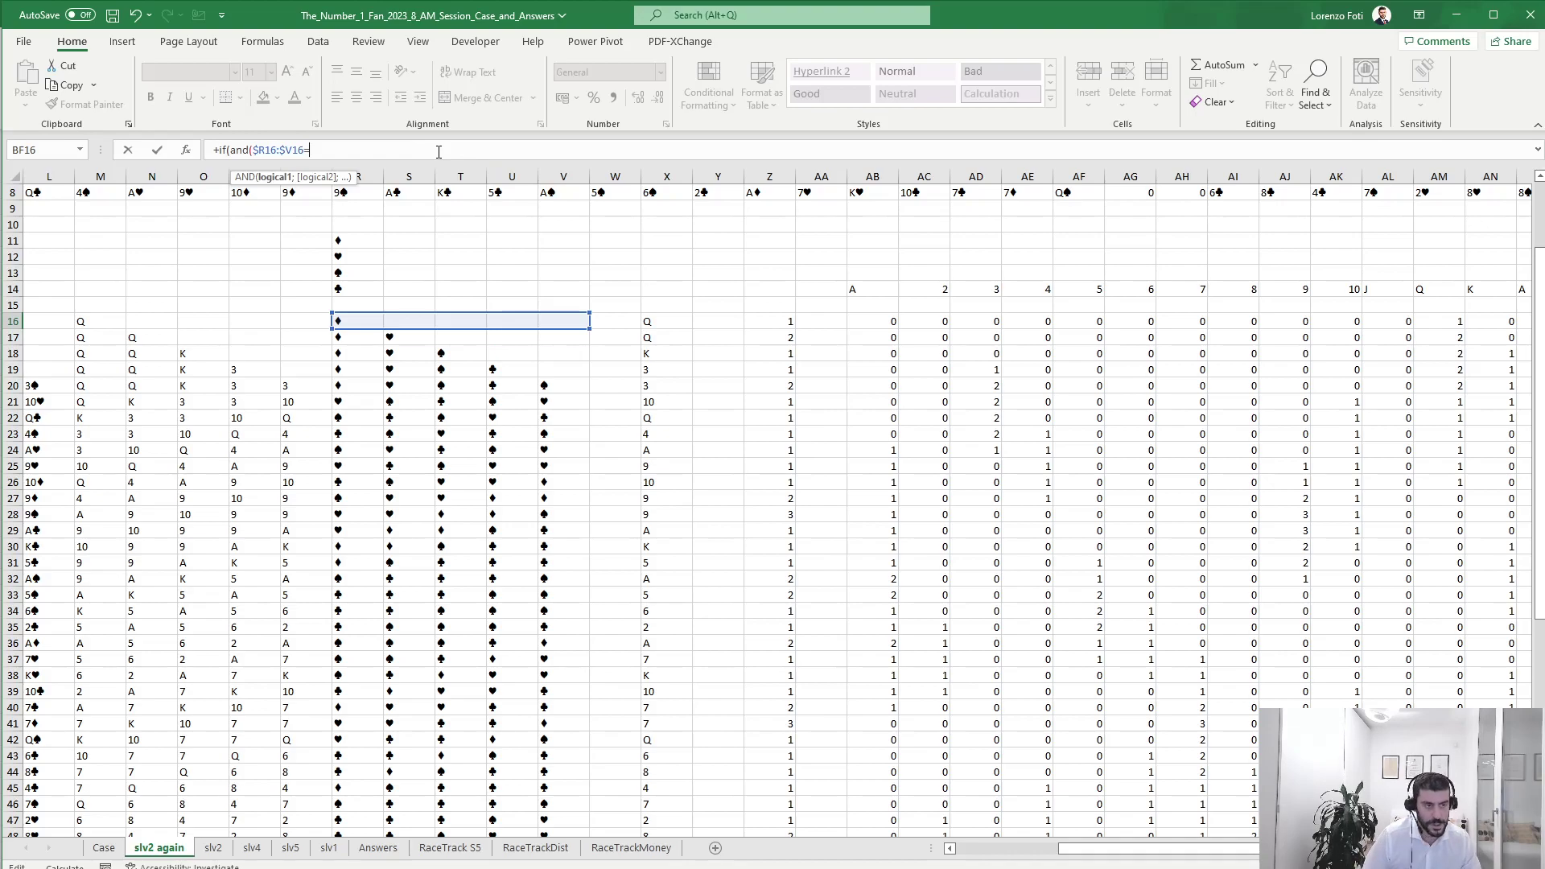
Complete the BF16 flush formula so it compares the suits with BF$14 and returns 1 if all match, otherwise 0.
{"action": "type", "text": "="}
{"action": "left_click_drag", "start_coordinate": [1114, 379], "coordinate": [1461, 354]}
{"action": "left_click", "coordinate": [1477, 289]}
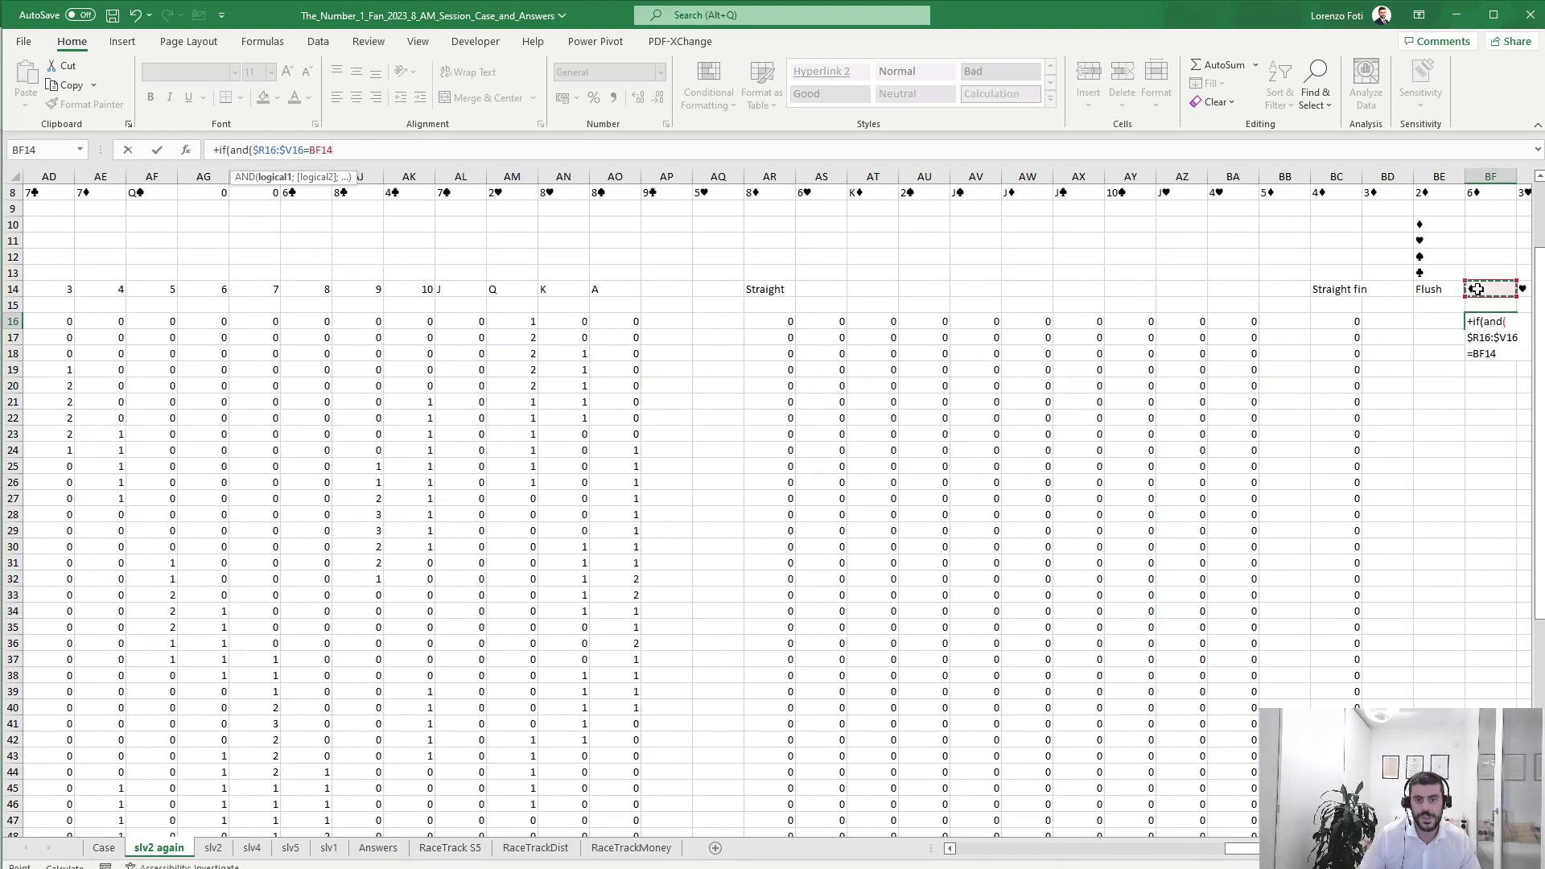
{"action": "key", "text": "F4"}
{"action": "key", "text": "F4"}
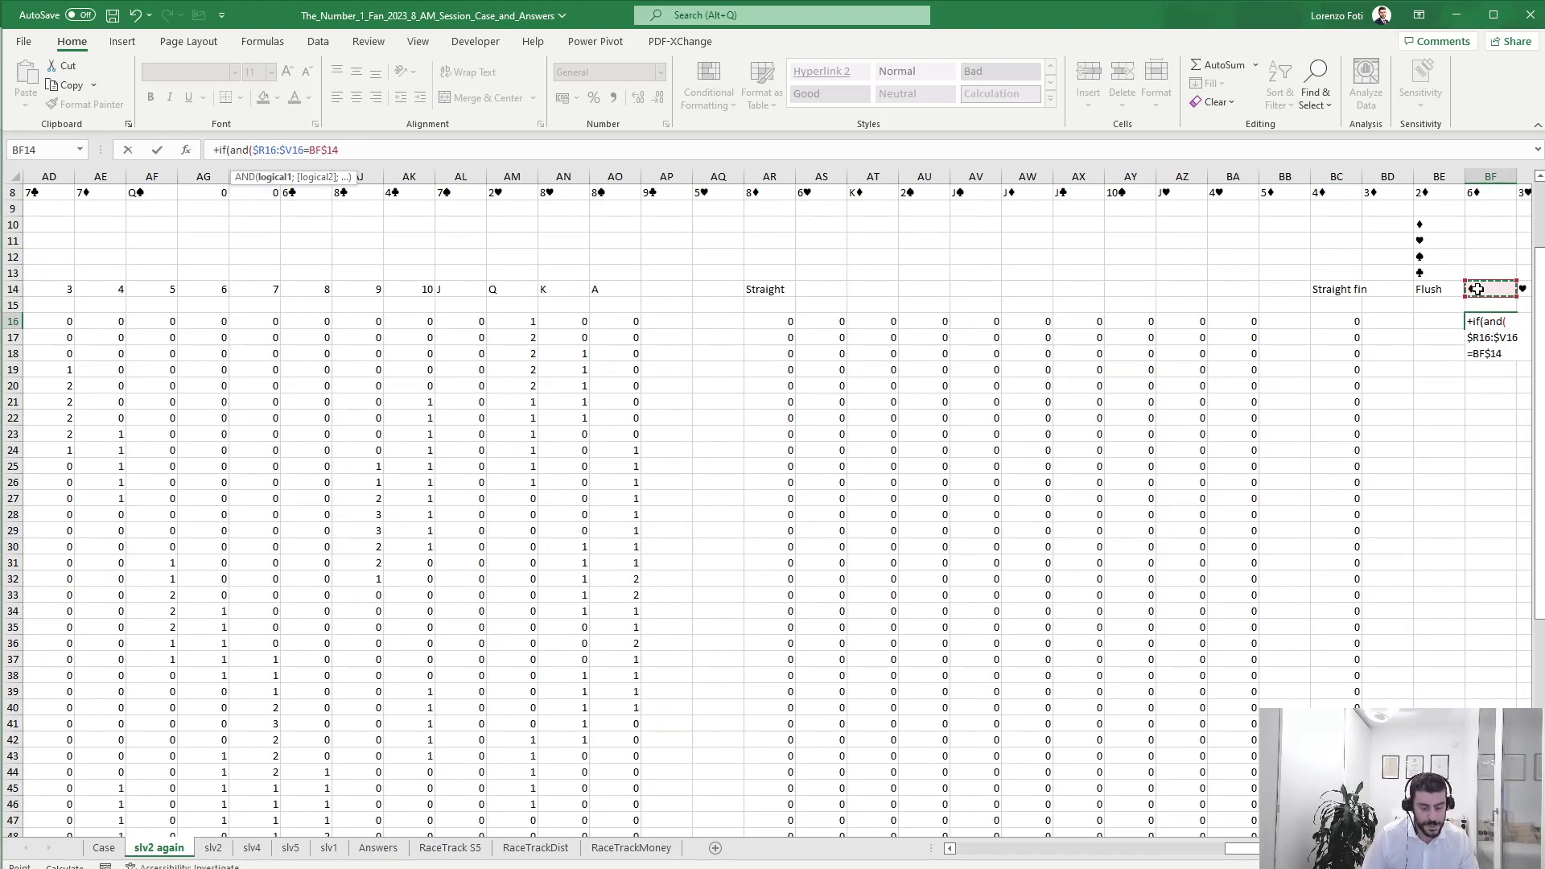
{"action": "type", "text": ");1;0)"}
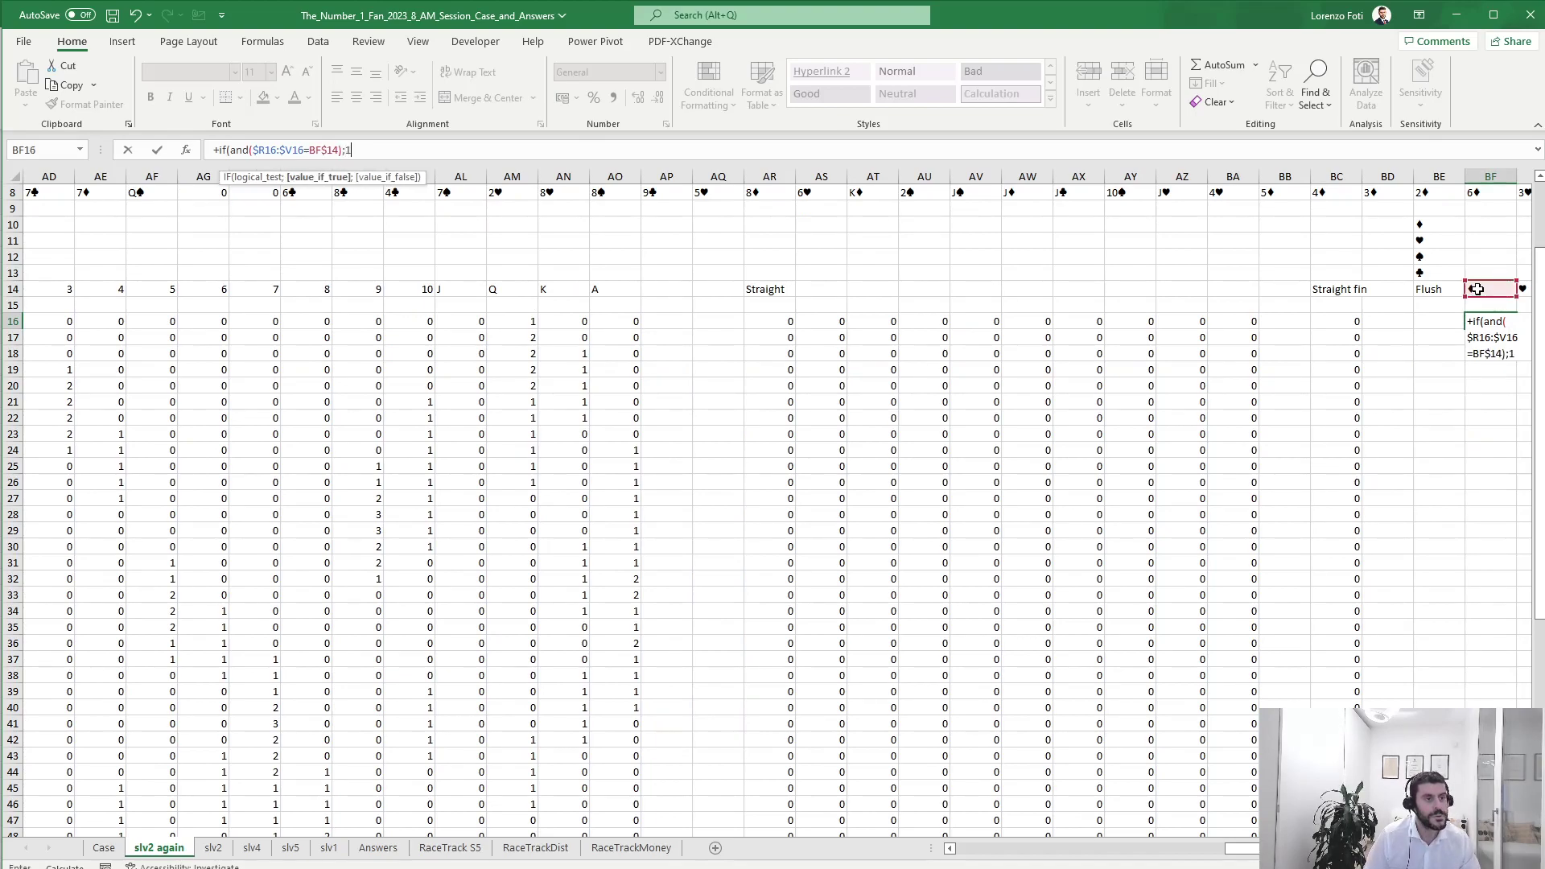
{"action": "key", "text": "Return"}
Copy the flush formula from BF16 across to BG16:BI16 for the other three suits.
{"action": "key", "text": "Right"}
{"action": "key", "text": "Up"}
{"action": "key", "text": "Left"}
{"action": "key", "text": "ctrl+c"}
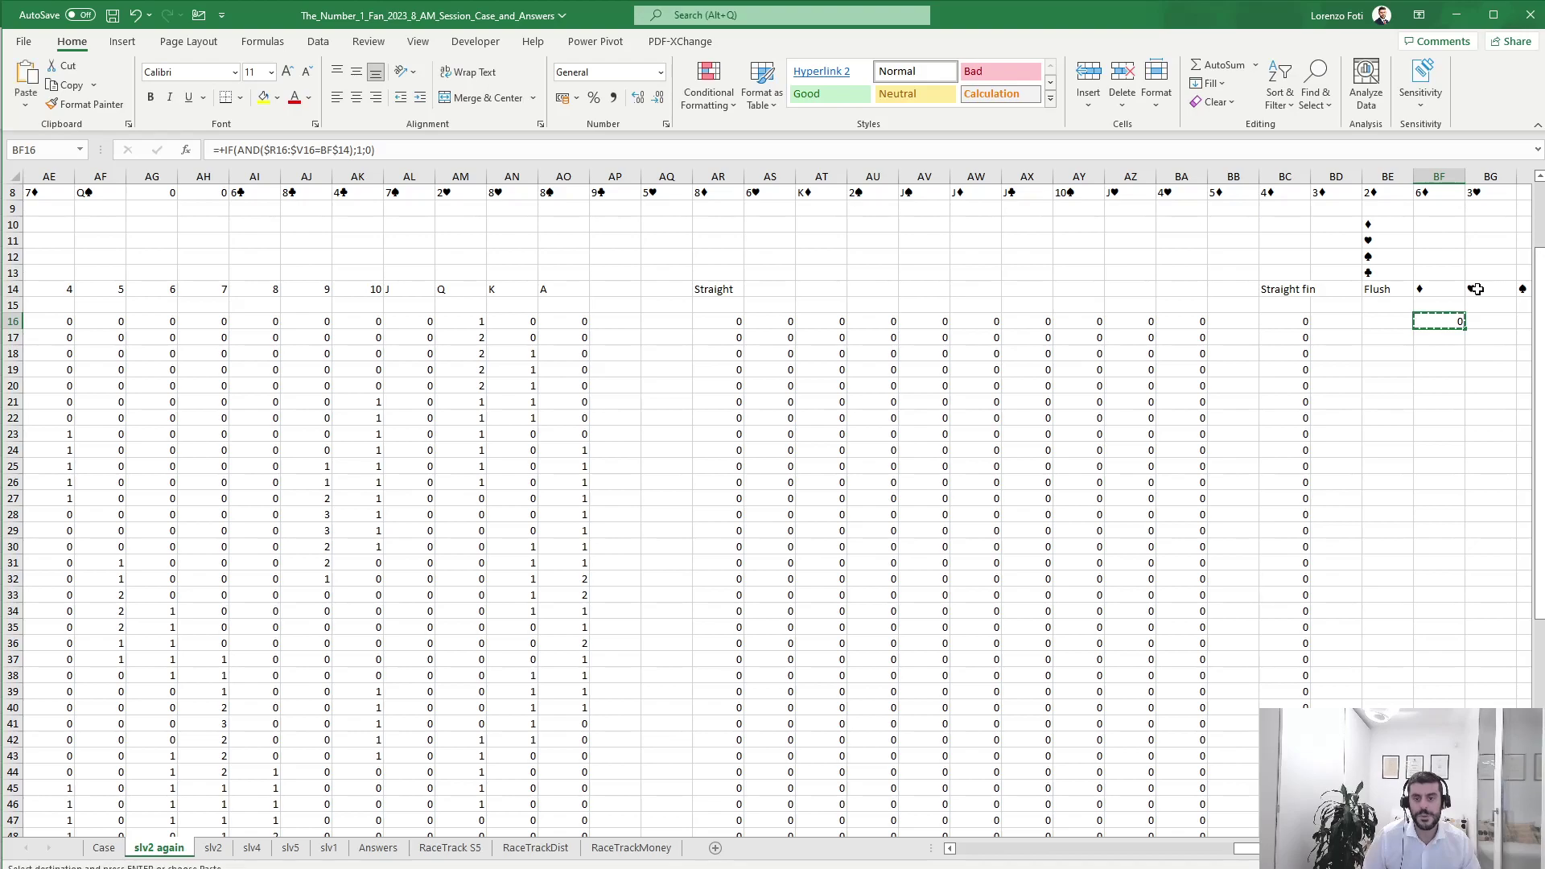
{"action": "key", "text": "Right"}
{"action": "key", "text": "shift+Right"}
{"action": "key", "text": "shift+Right"}
{"action": "key", "text": "ctrl+v"}
Copy the four flush formulas in BF16:BI16 down to the last row of hands.
{"action": "key", "text": "Left"}
{"action": "key", "text": "shift+Right"}
{"action": "key", "text": "shift+Right"}
{"action": "key", "text": "shift+Right"}
{"action": "key", "text": "ctrl+c"}
{"action": "key", "text": "Left"}
{"action": "key", "text": "Left"}
{"action": "key", "text": "Left"}
{"action": "key", "text": "ctrl+Down"}
{"action": "key", "text": "Right"}
{"action": "key", "text": "Right"}
{"action": "key", "text": "Right"}
{"action": "key", "text": "shift+Right"}
{"action": "key", "text": "shift+Right"}
{"action": "key", "text": "shift+Right"}
{"action": "key", "text": "ctrl+shift+Up"}
{"action": "key", "text": "ctrl+v"}
{"action": "key", "text": "Escape"}
{"action": "key", "text": "ctrl+Up"}
{"action": "key", "text": "ctrl+Up"}
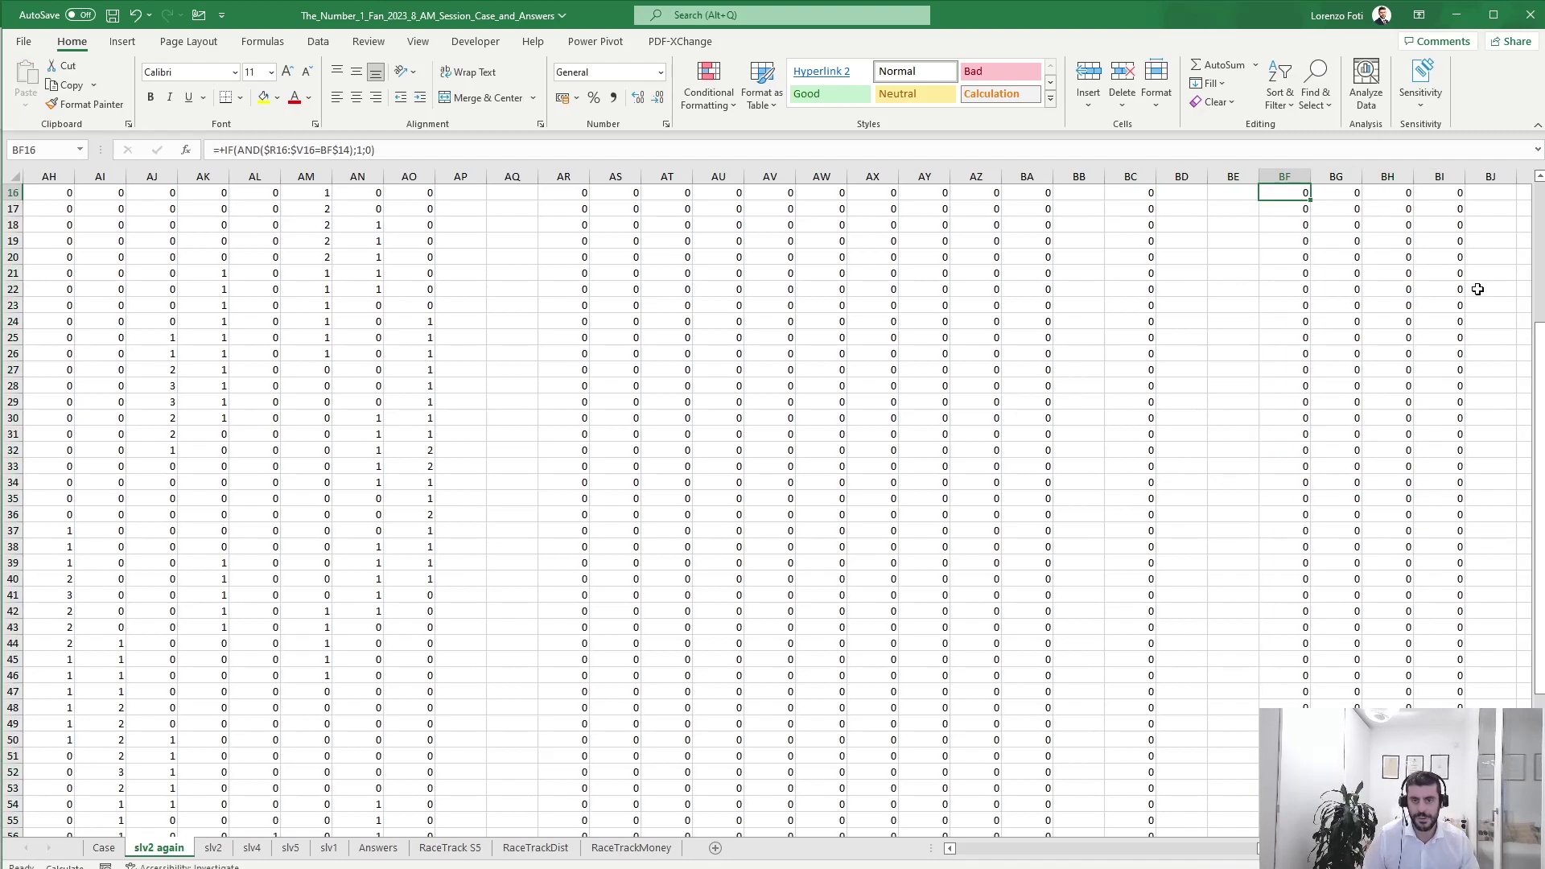
Examine the first hand's suit cells R16:V16 and the formula that extracts them.
{"action": "key", "text": "Up"}
{"action": "key", "text": "Up"}
{"action": "key", "text": "Down"}
{"action": "key", "text": "Down"}
{"action": "key", "text": "Down"}
{"action": "key", "text": "Down"}
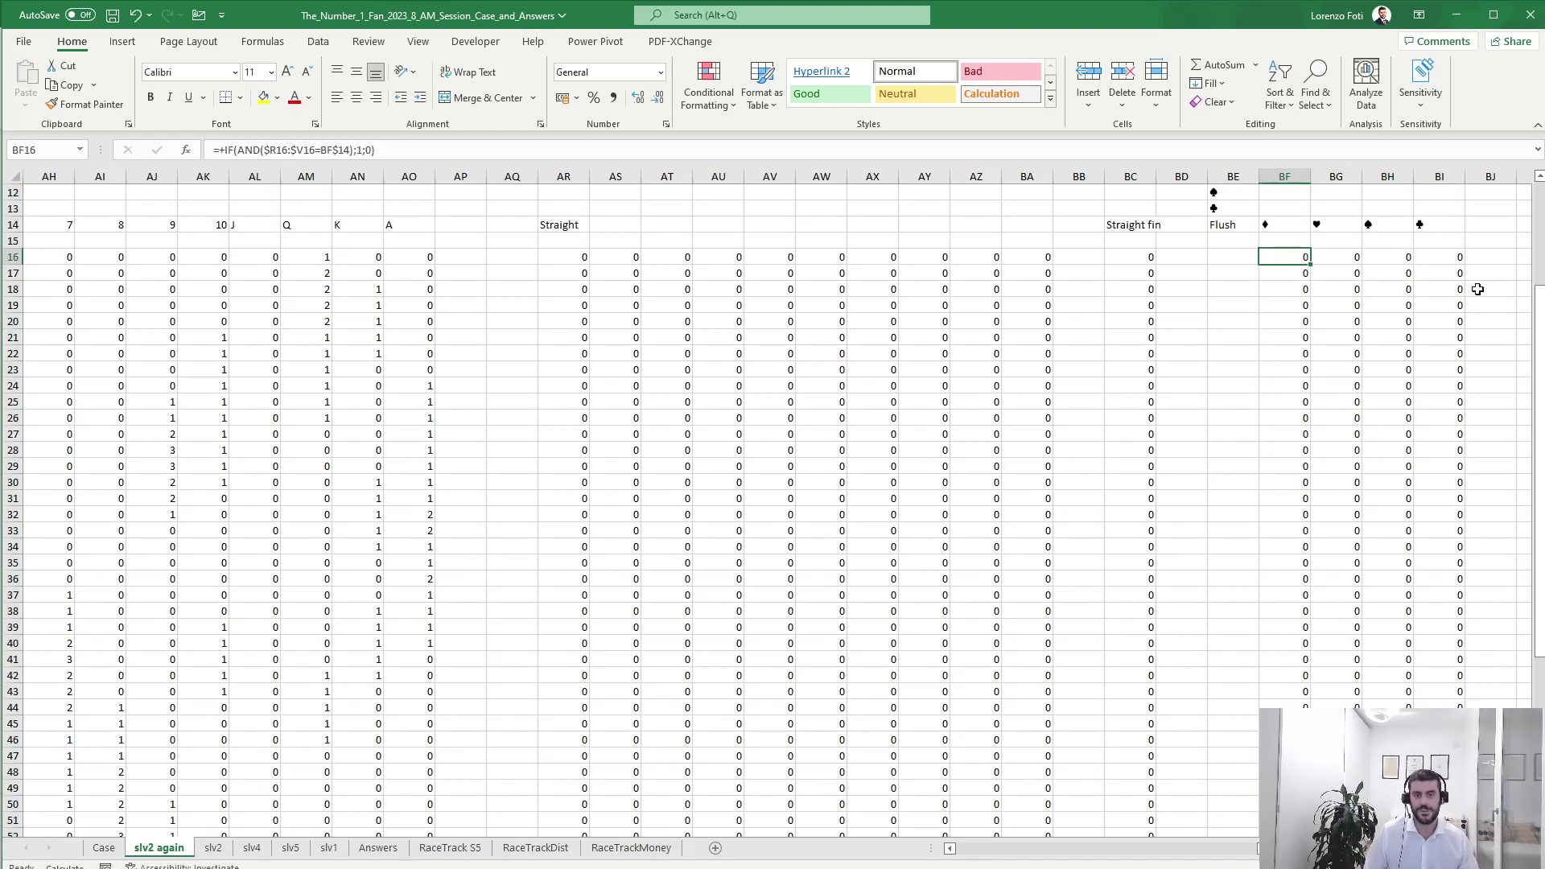
{"action": "key", "text": "ctrl+Left"}
{"action": "key", "text": "ctrl+Left"}
{"action": "key", "text": "ctrl+Left"}
{"action": "key", "text": "ctrl+Left"}
{"action": "key", "text": "ctrl+Left"}
{"action": "key", "text": "ctrl+Left"}
{"action": "key", "text": "ctrl+Left"}
{"action": "key", "text": "ctrl+Left"}
{"action": "key", "text": "ctrl+Left"}
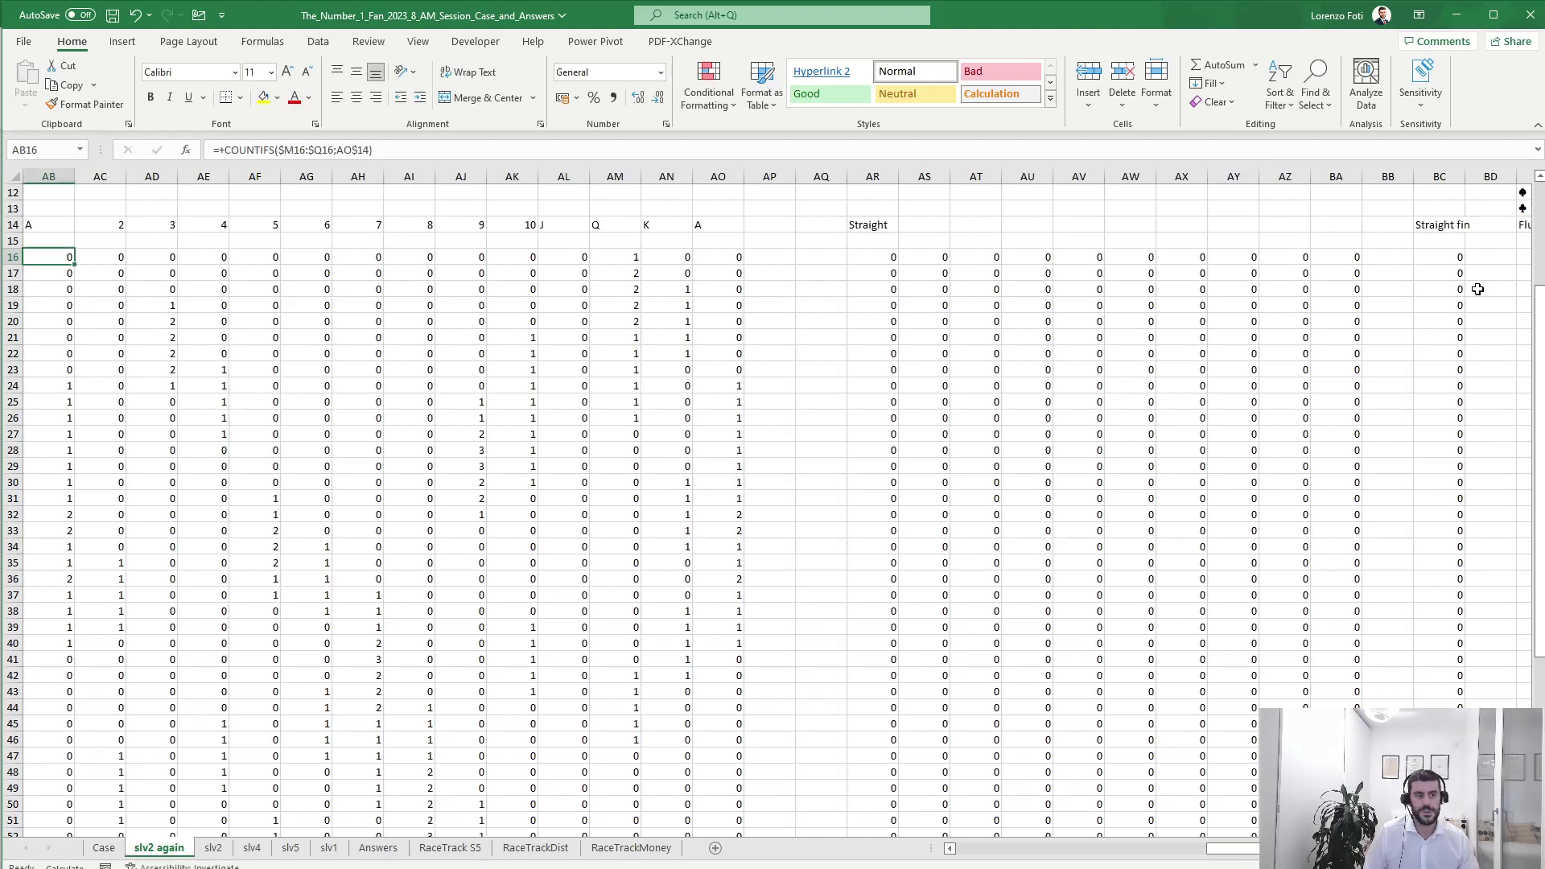
{"action": "key", "text": "Right"}
{"action": "key", "text": "Right"}
{"action": "key", "text": "Right"}
{"action": "key", "text": "Right"}
{"action": "key", "text": "Right"}
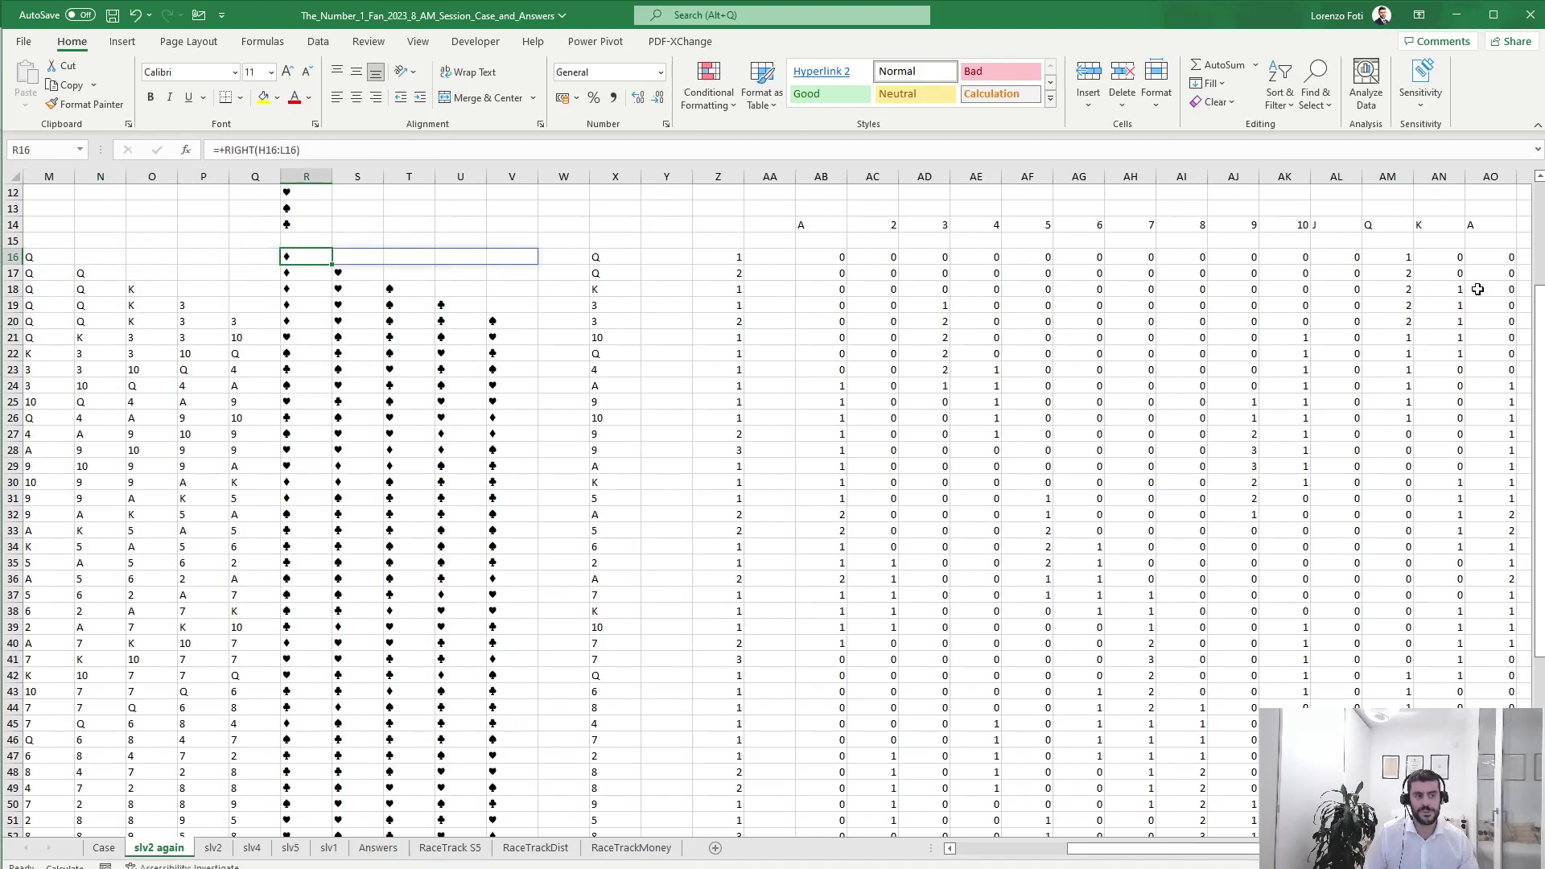
{"action": "key", "text": "shift+Right"}
{"action": "key", "text": "shift+Right"}
{"action": "key", "text": "shift+Right"}
{"action": "key", "text": "shift+Right"}
{"action": "key", "text": "Left"}
{"action": "key", "text": "Right"}
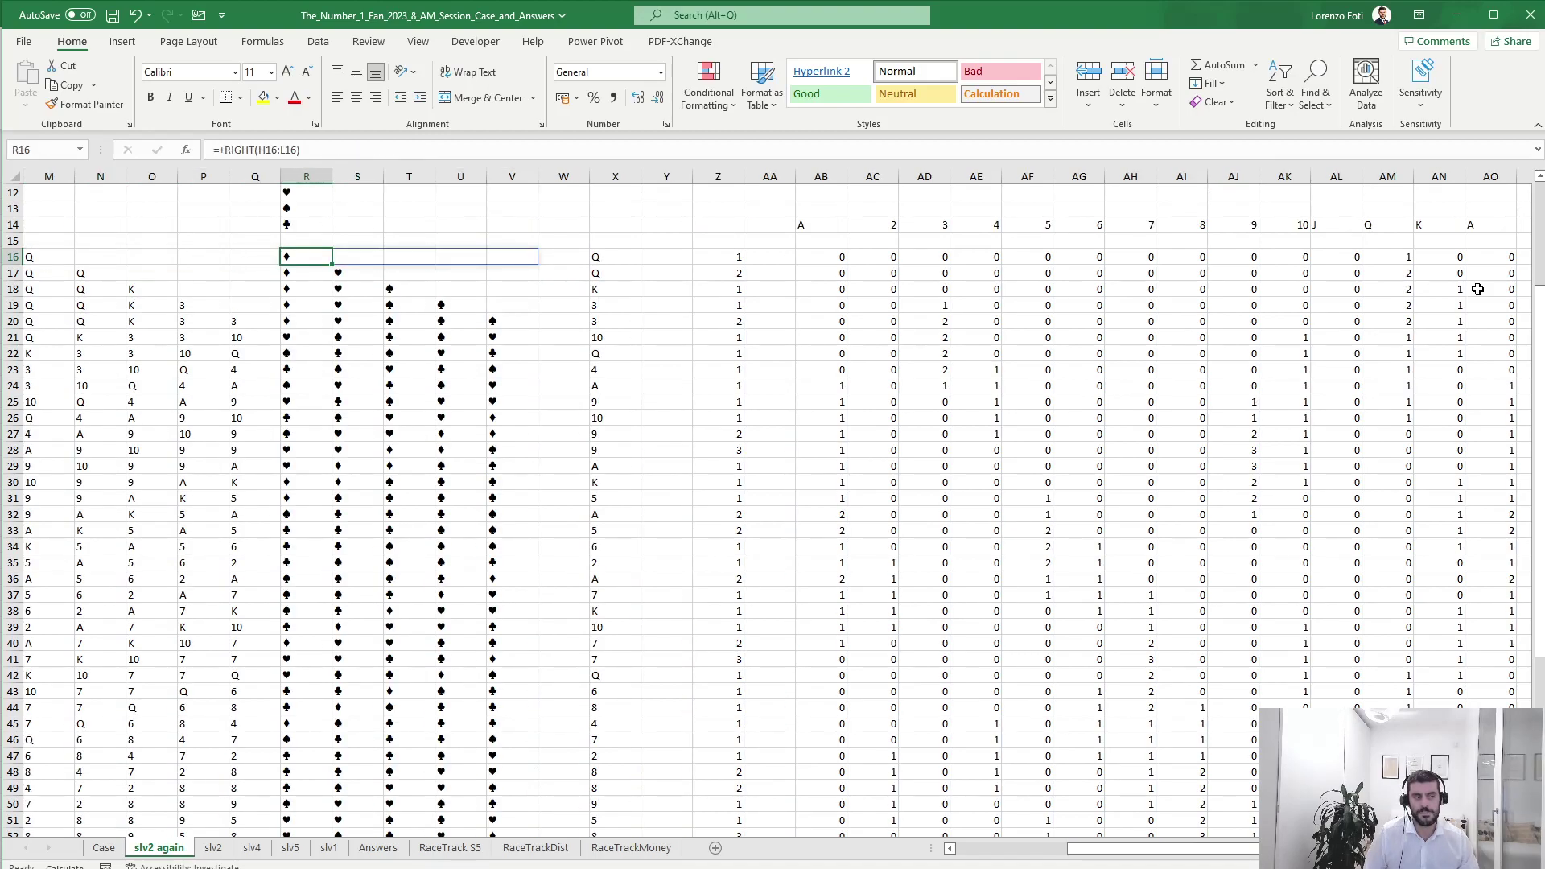
{"action": "key", "text": "shift+Right"}
{"action": "key", "text": "shift+Right"}
{"action": "key", "text": "shift+Right"}
{"action": "key", "text": "shift+Right"}
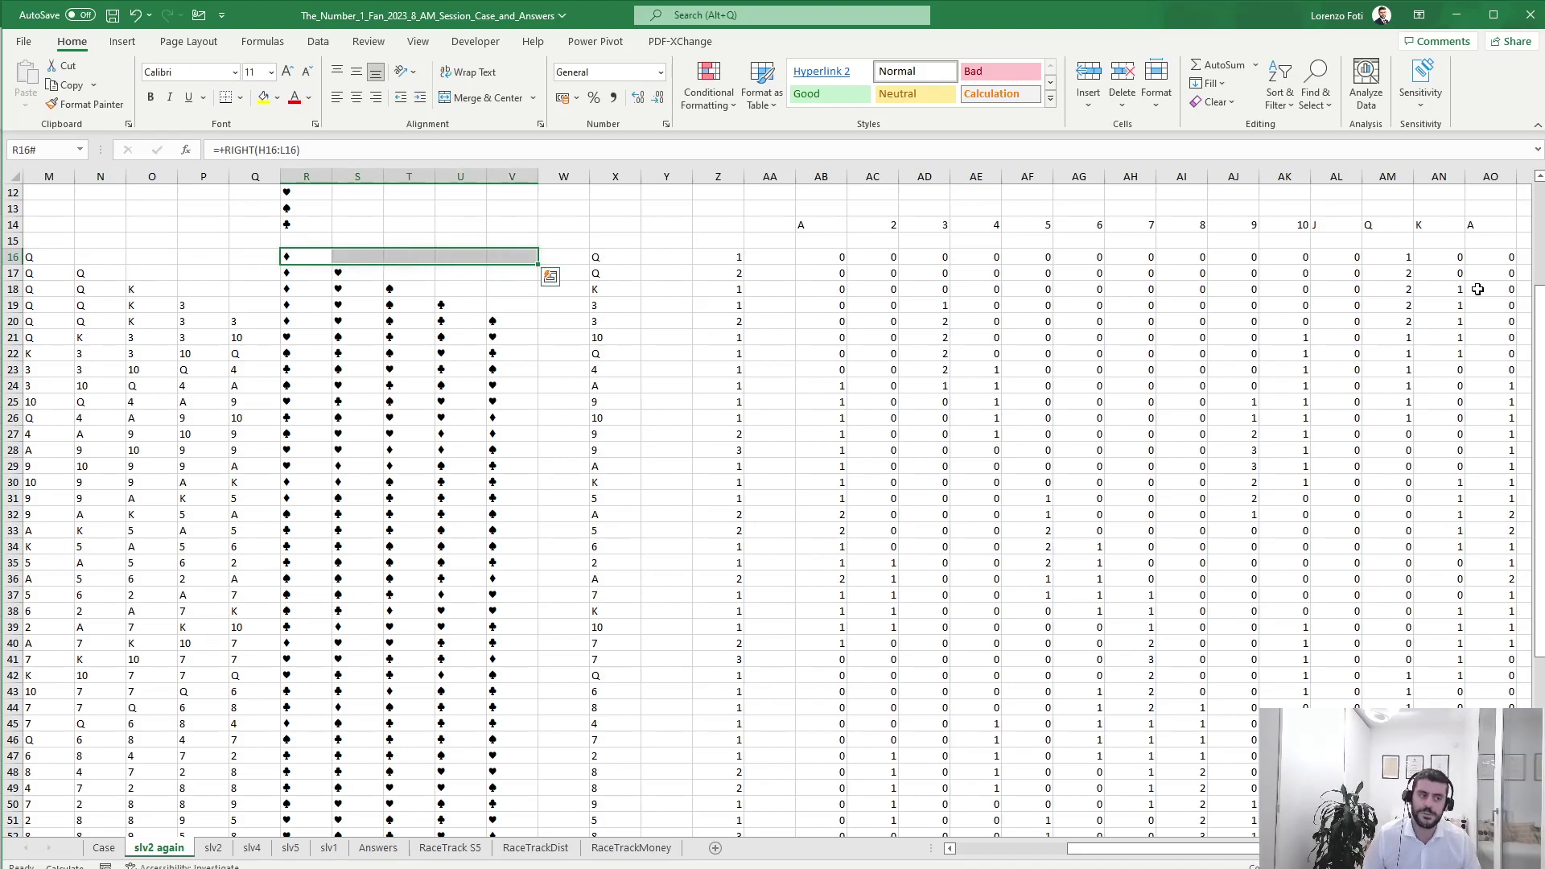
{"action": "key", "text": "Left"}
{"action": "key", "text": "Right"}
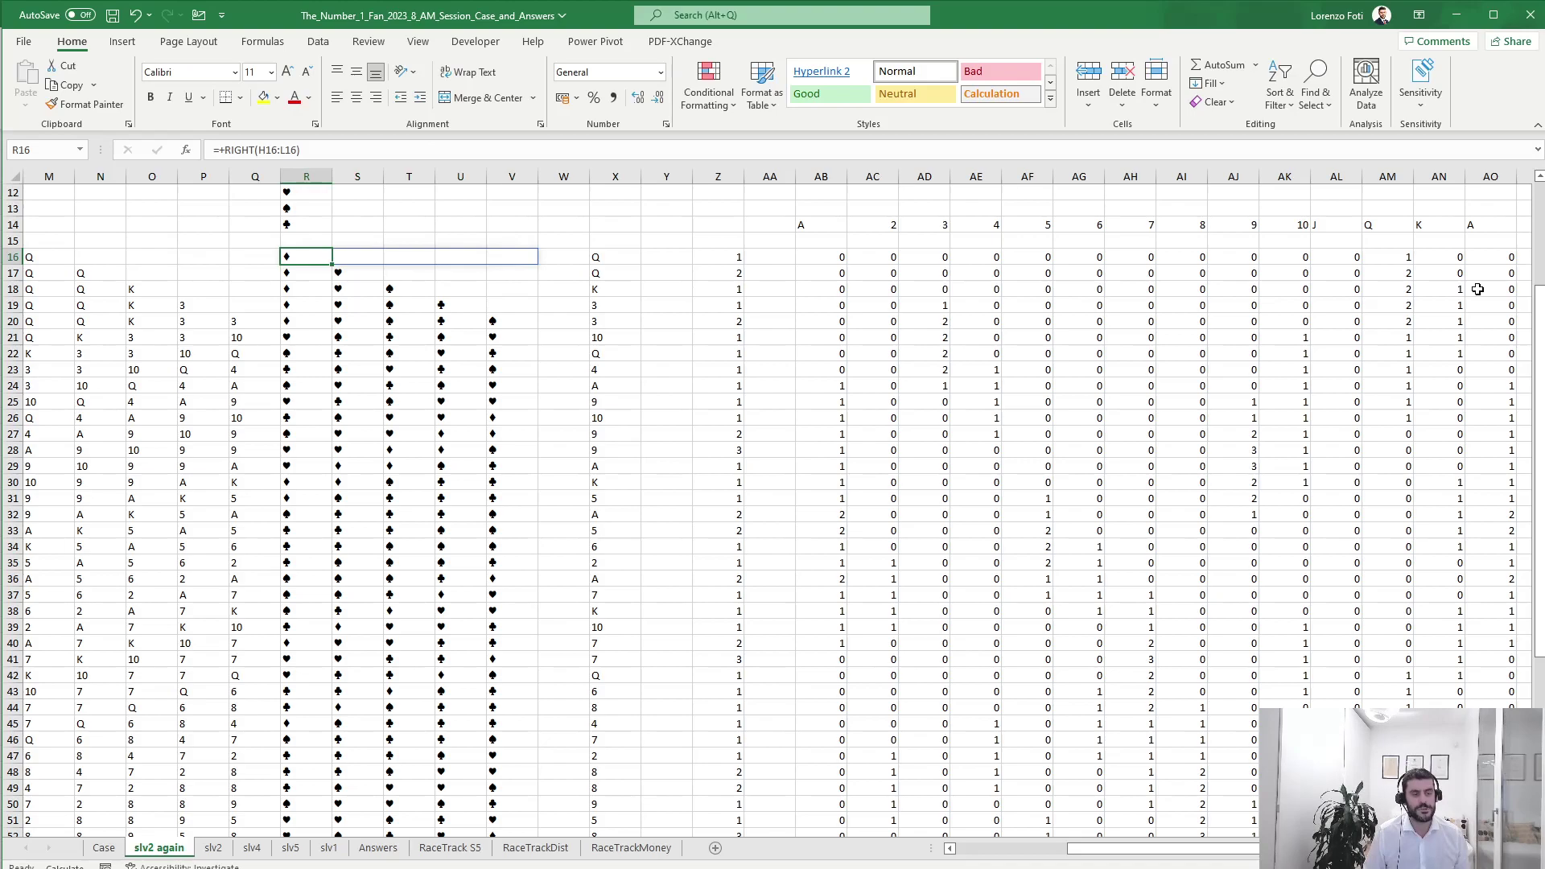
Check the diamond flush formula in BF66 against the suits it references in R66:V66.
{"action": "key", "text": "ctrl+Right"}
{"action": "key", "text": "ctrl+Right"}
{"action": "key", "text": "ctrl+Right"}
{"action": "key", "text": "ctrl+Right"}
{"action": "key", "text": "ctrl+Right"}
{"action": "key", "text": "ctrl+Right"}
{"action": "key", "text": "ctrl+Right"}
{"action": "key", "text": "Right"}
{"action": "key", "text": "Right"}
{"action": "key", "text": "Right"}
{"action": "key", "text": "Right"}
{"action": "key", "text": "Right"}
{"action": "key", "text": "Right"}
{"action": "key", "text": "Right"}
{"action": "key", "text": "Left"}
{"action": "key", "text": "Left"}
{"action": "key", "text": "Left"}
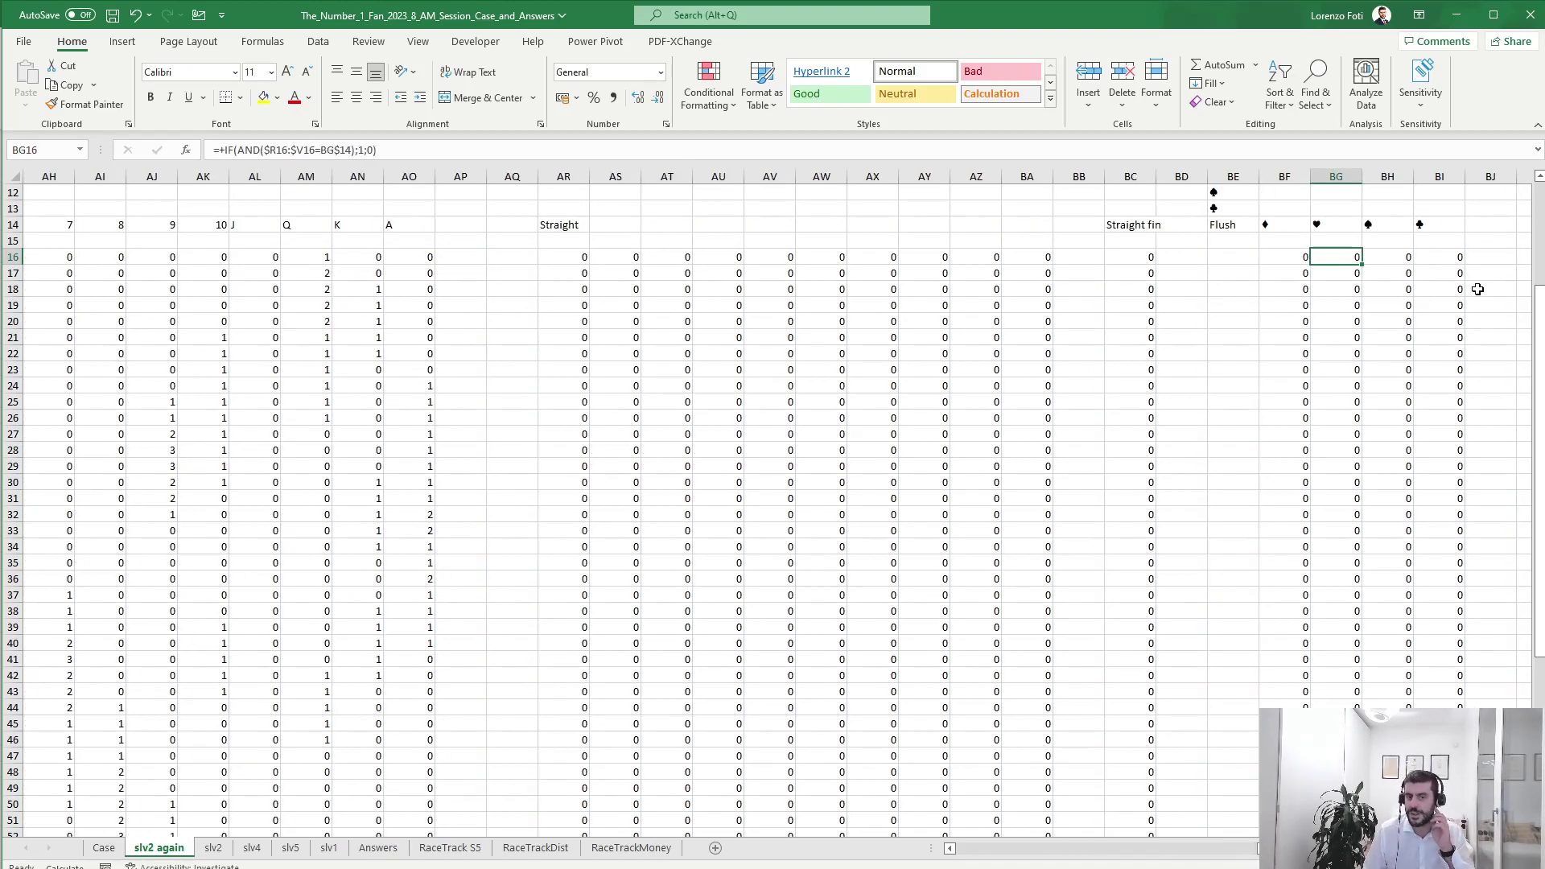
{"action": "key", "text": "ctrl+Down"}
{"action": "key", "text": "Left"}
{"action": "key", "text": "Up"}
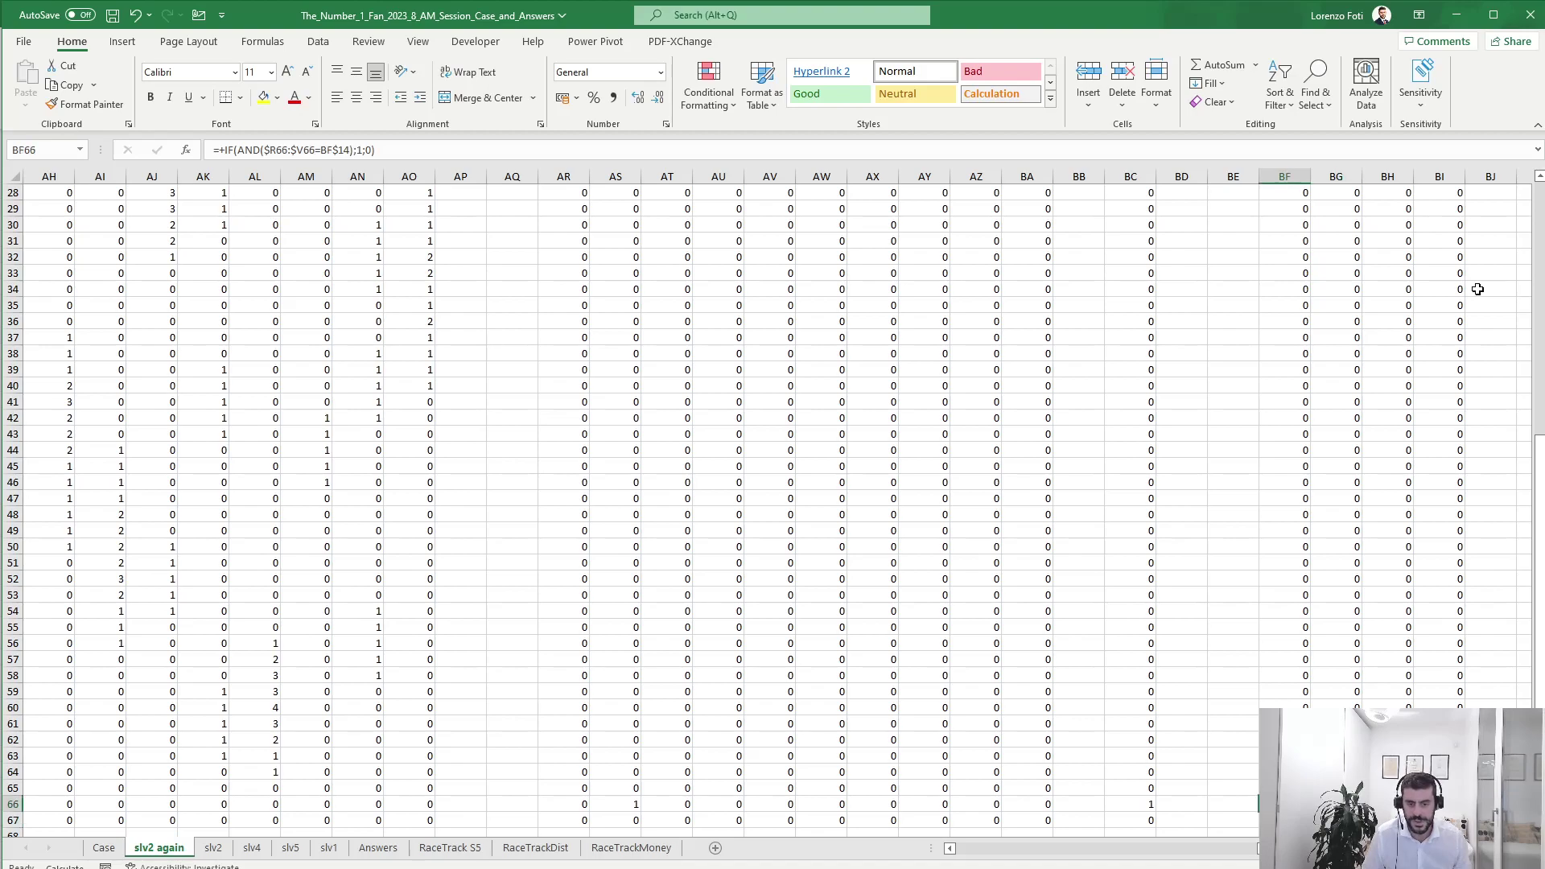
{"action": "key", "text": "F2"}
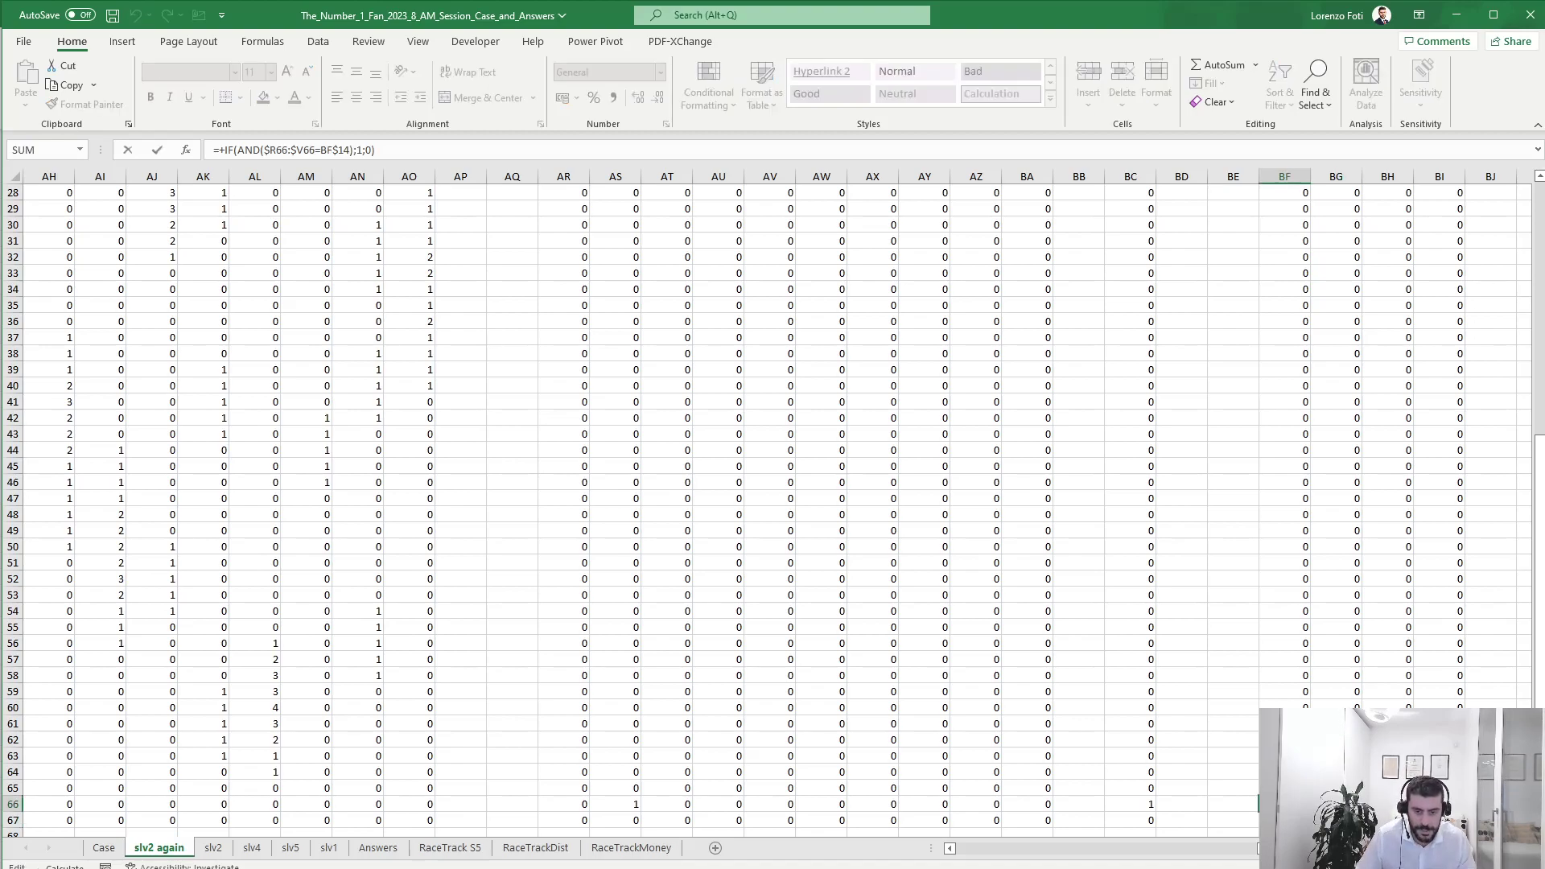
{"action": "scroll", "coordinate": [1077, 837], "scroll_direction": "left", "scroll_amount": 10}
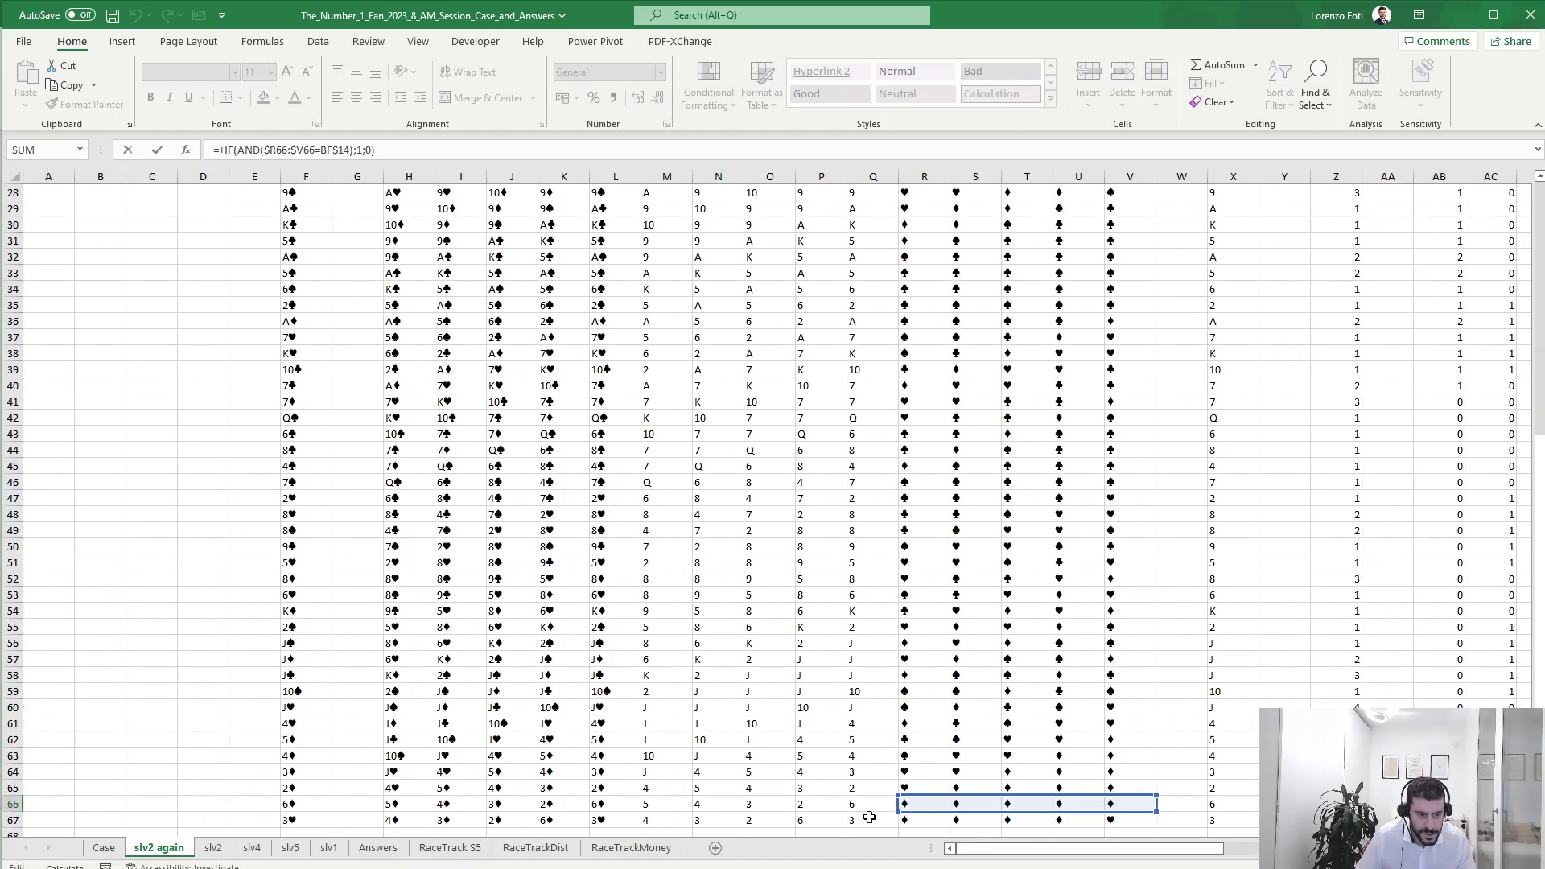
{"action": "key", "text": "Escape"}
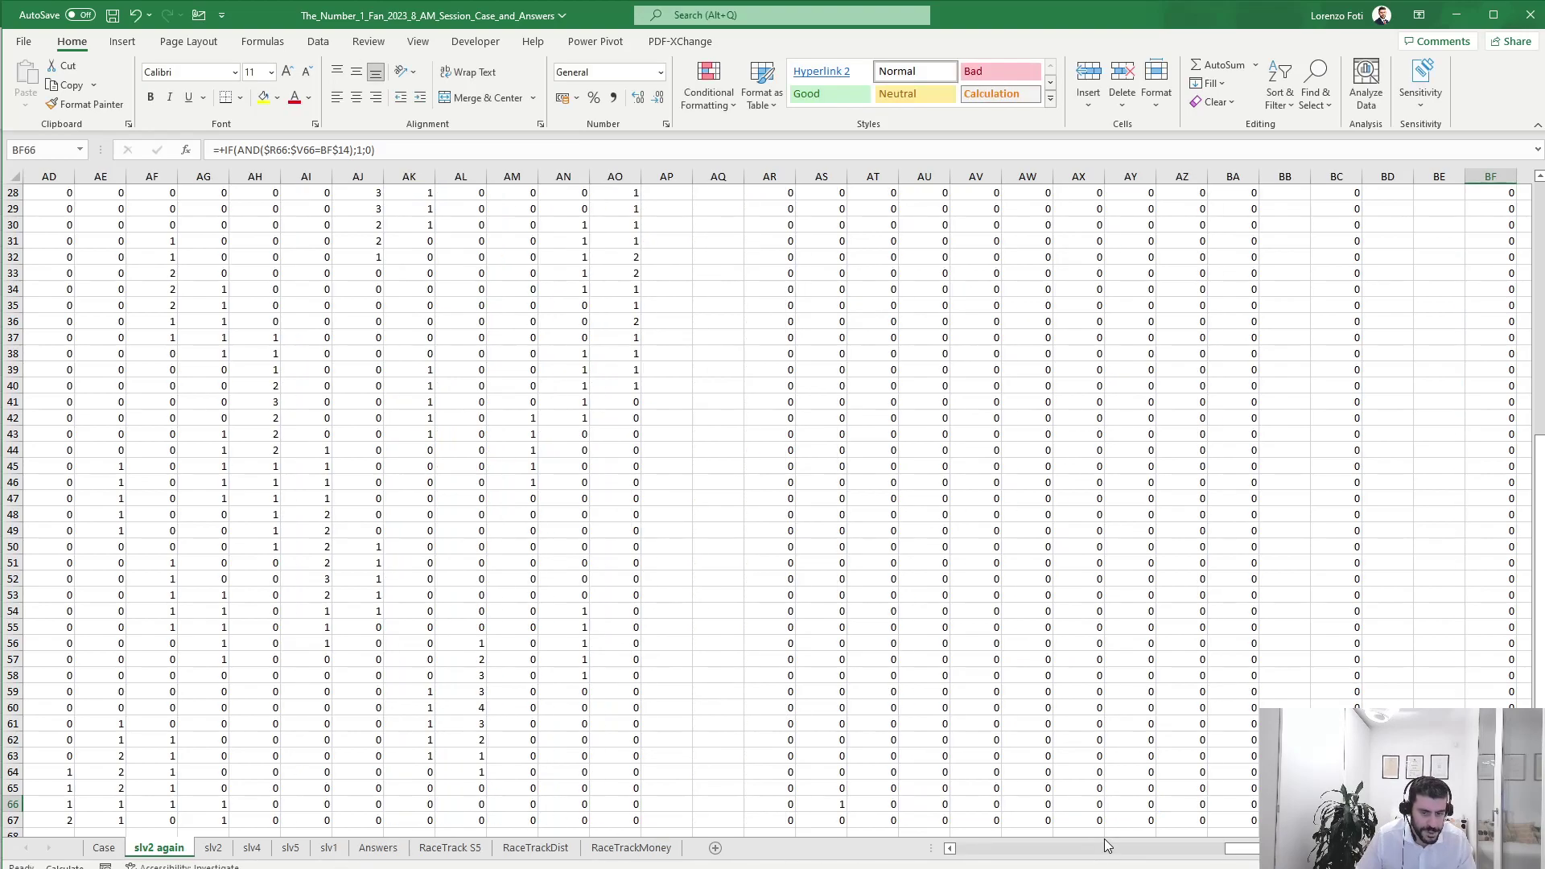
Enter an OR formula in BK16 that combines the four flush tests in BF16:BI16.
{"action": "left_click", "coordinate": [1439, 788]}
{"action": "key", "text": "ctrl+Up"}
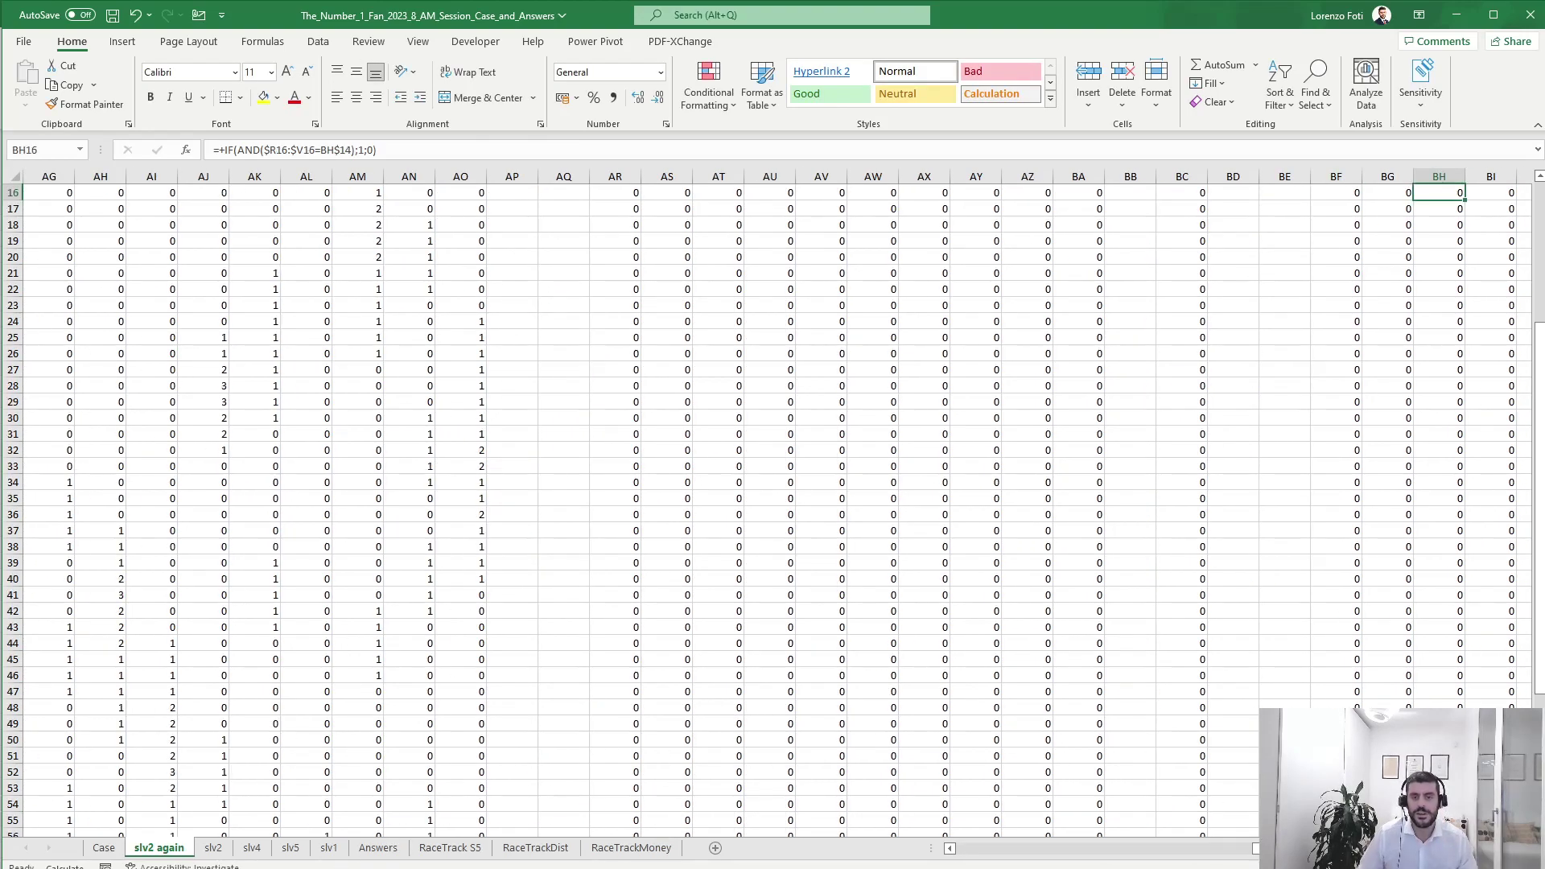
{"action": "key", "text": "Right"}
{"action": "key", "text": "Right"}
{"action": "key", "text": "Up"}
{"action": "key", "text": "Up"}
{"action": "key", "text": "Up"}
{"action": "key", "text": "Right"}
{"action": "key", "text": "Right"}
{"action": "key", "text": "Up"}
{"action": "key", "text": "Right"}
{"action": "key", "text": "Down"}
{"action": "key", "text": "Down"}
{"action": "key", "text": "Down"}
{"action": "key", "text": "Left"}
{"action": "key", "text": "Left"}
{"action": "key", "text": "Left"}
{"action": "key", "text": "Down"}
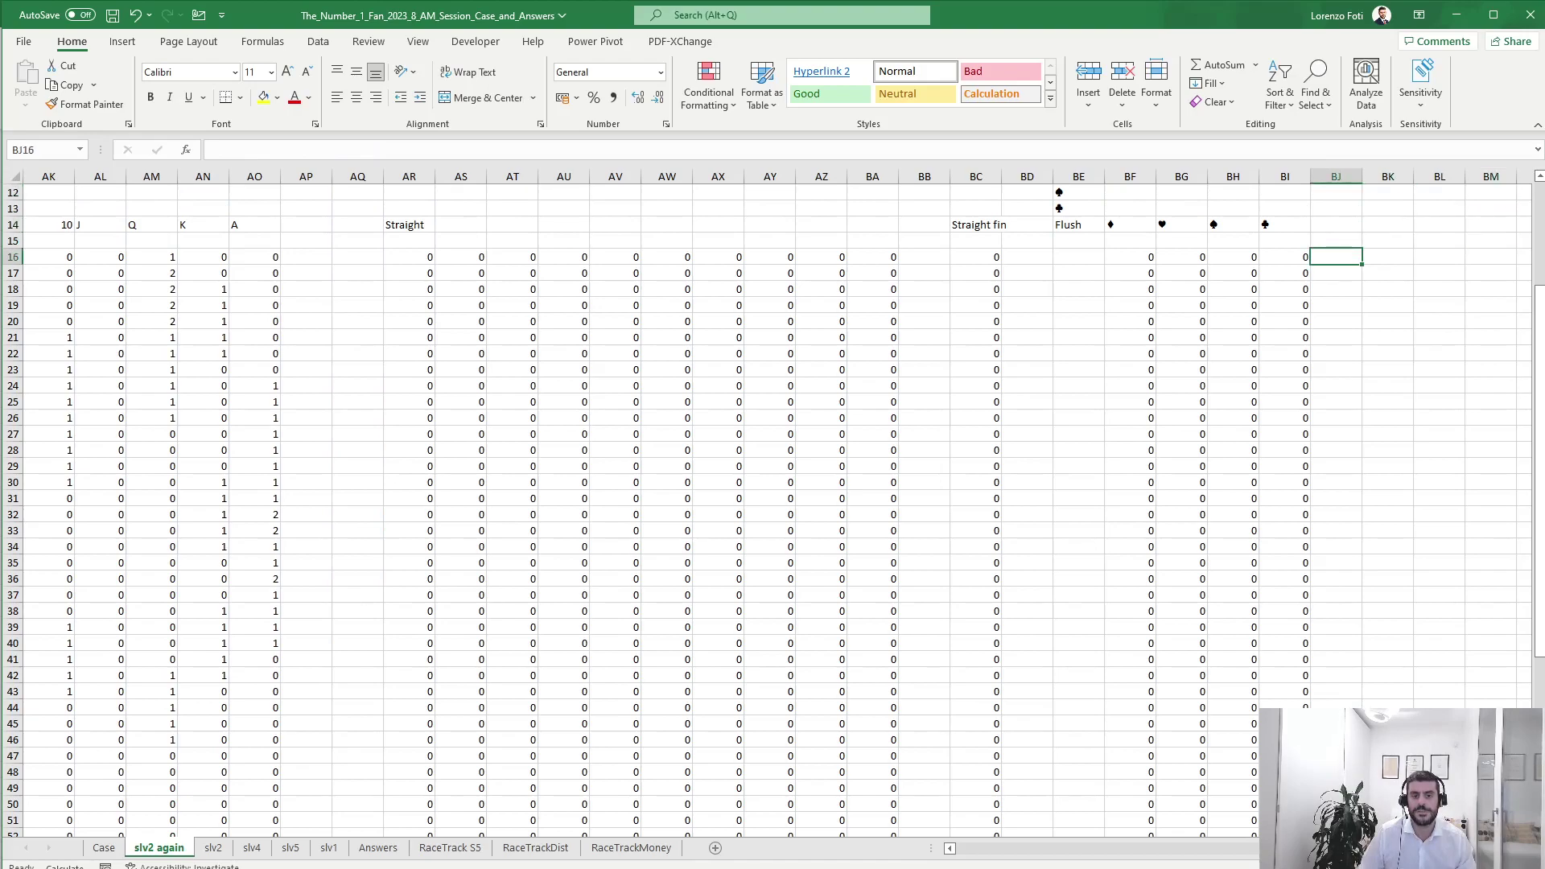
{"action": "key", "text": "Right"}
{"action": "type", "text": "+"}
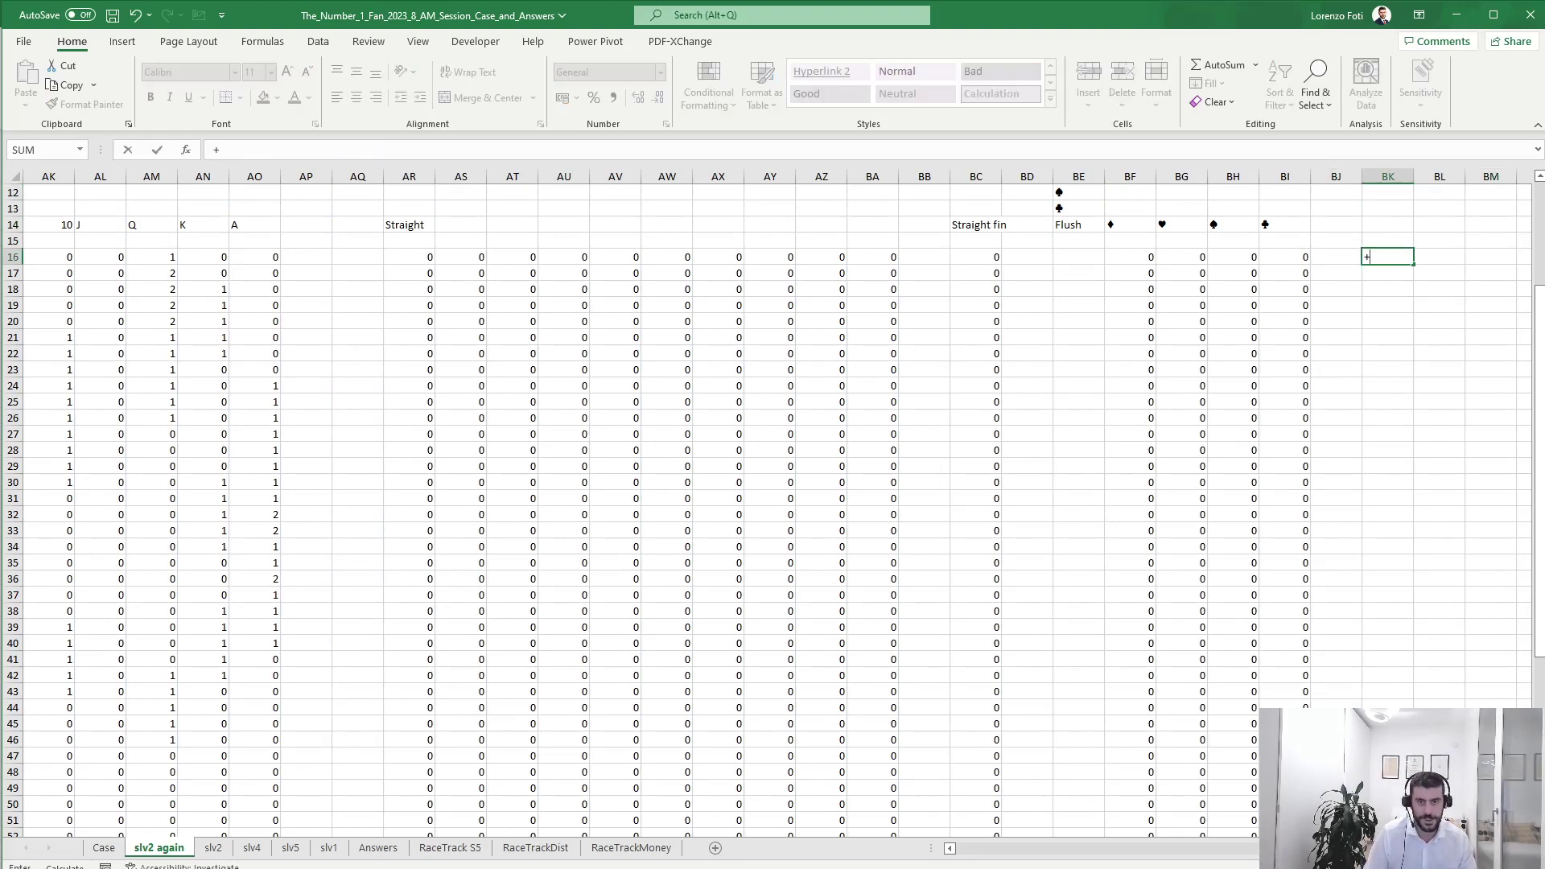
{"action": "type", "text": "or("}
{"action": "key", "text": "Left"}
{"action": "key", "text": "Left"}
{"action": "key", "text": "shift+Left"}
{"action": "key", "text": "shift+Left"}
{"action": "key", "text": "shift+Left"}
{"action": "type", "text": ")"}
{"action": "key", "text": "ctrl+Return"}
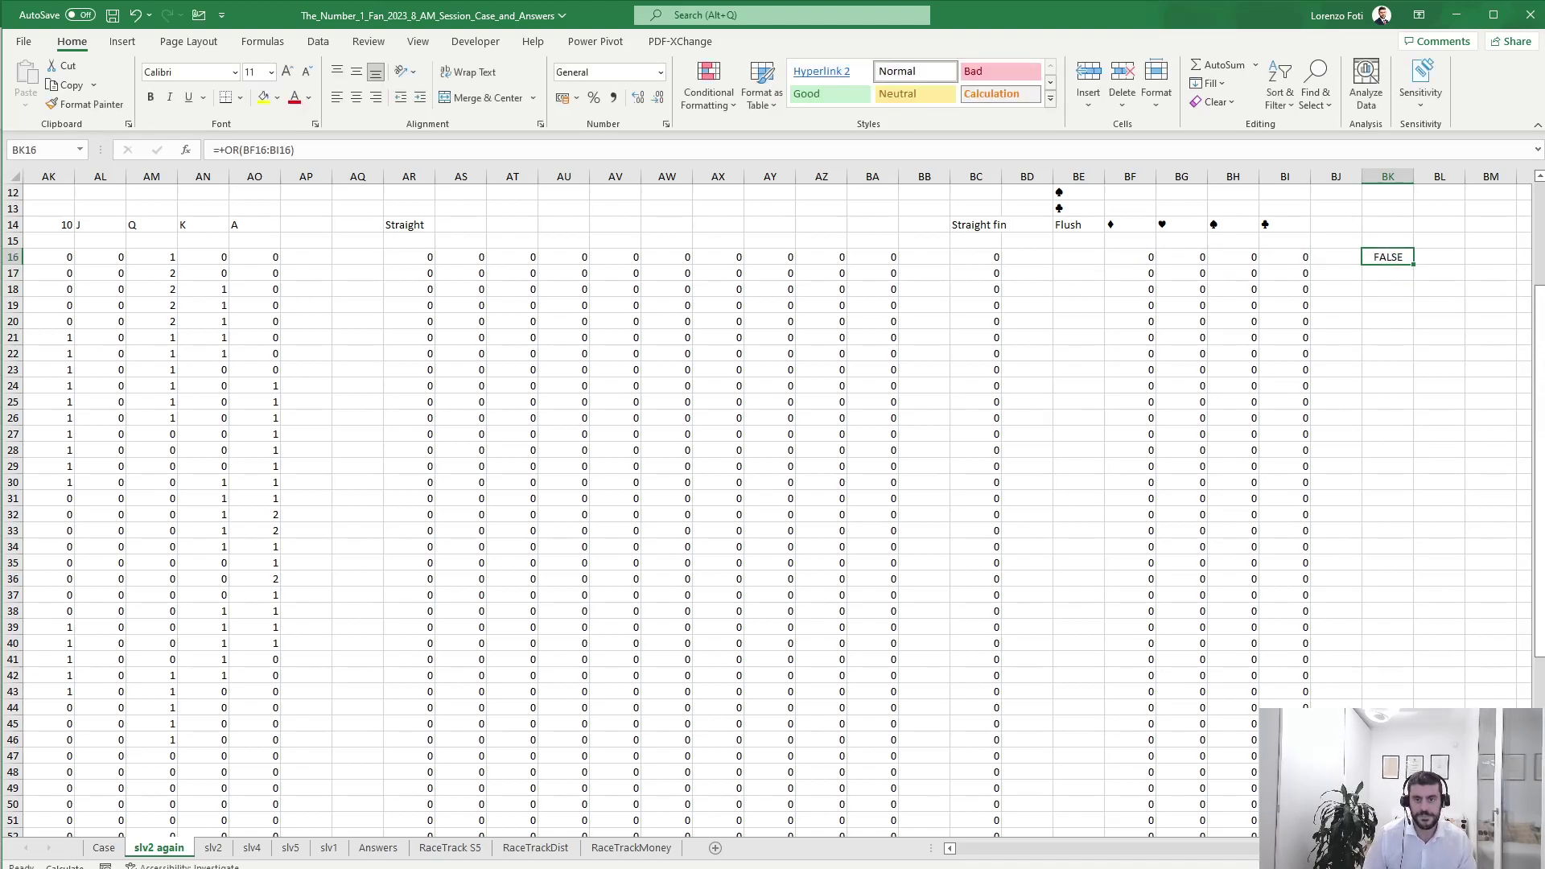
Convert the OR result in BK16 to a number by prefixing the function with a double minus.
{"action": "left_click", "coordinate": [228, 150]}
{"action": "key", "text": "BackSpace"}
{"action": "type", "text": "--"}
{"action": "key", "text": "ctrl+Return"}
Copy the combined flush formula from BK16 down column BK to the last row of hands.
{"action": "key", "text": "ctrl+c"}
{"action": "key", "text": "ctrl+Left"}
{"action": "key", "text": "ctrl+Down"}
{"action": "key", "text": "Right"}
{"action": "key", "text": "Right"}
{"action": "key", "text": "ctrl+shift+Up"}
{"action": "key", "text": "Return"}
{"action": "key", "text": "ctrl+Up"}
{"action": "key", "text": "ctrl+Up"}
{"action": "key", "text": "Right"}
{"action": "key", "text": "Right"}
{"action": "key", "text": "Right"}
{"action": "key", "text": "Down"}
{"action": "key", "text": "Down"}
{"action": "key", "text": "Down"}
{"action": "key", "text": "Down"}
{"action": "key", "text": "Down"}
{"action": "key", "text": "Down"}
{"action": "key", "text": "Down"}
{"action": "key", "text": "Down"}
{"action": "key", "text": "Down"}
{"action": "key", "text": "Down"}
{"action": "key", "text": "Down"}
{"action": "key", "text": "Down"}
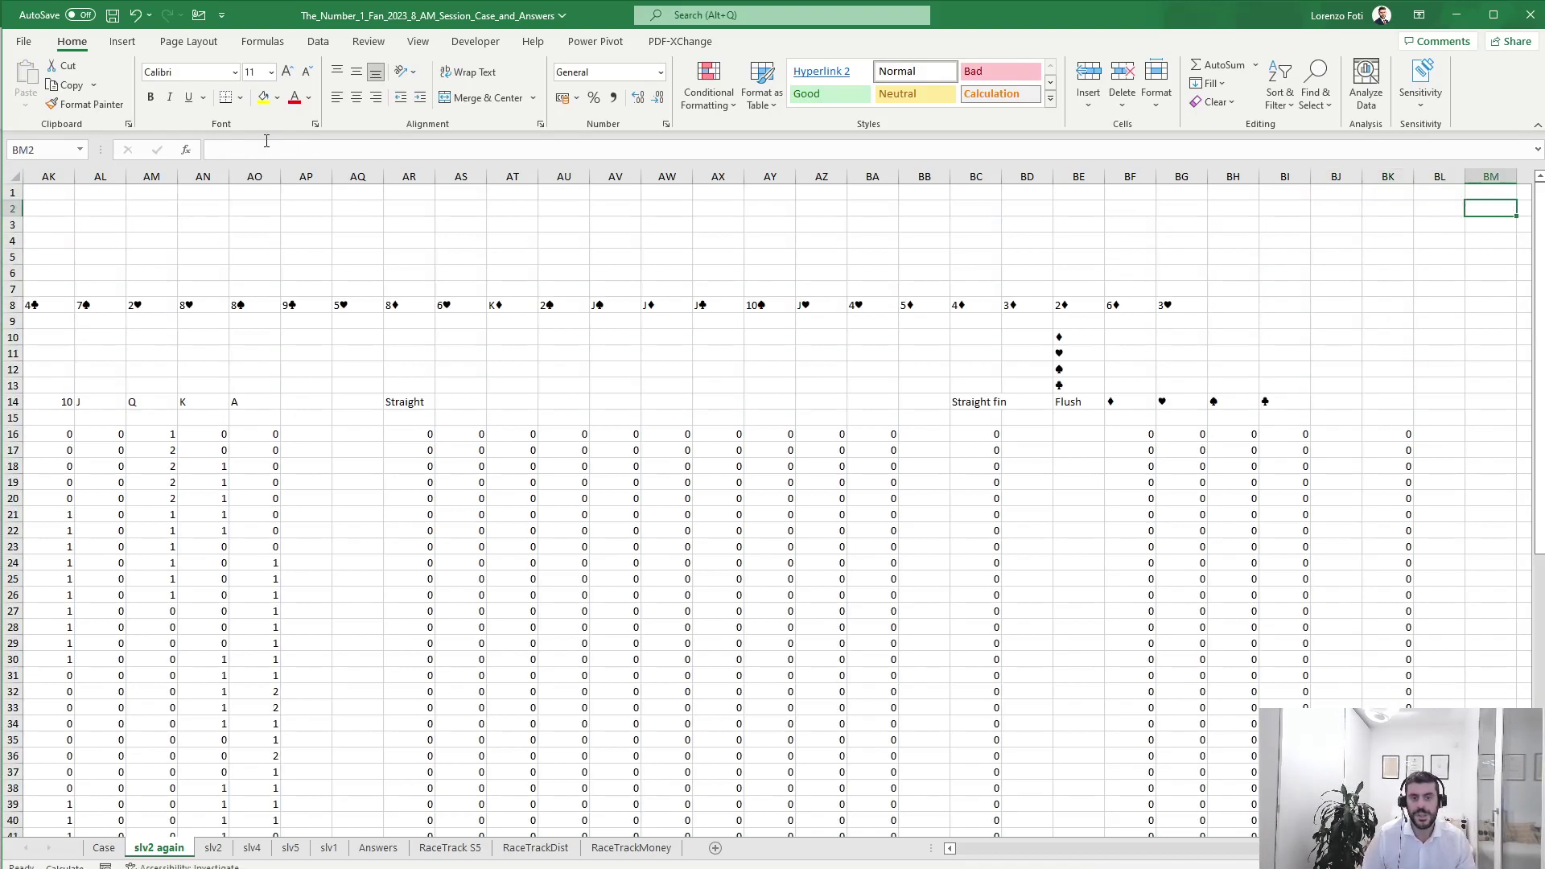
{"action": "key", "text": "Down"}
{"action": "key", "text": "Right"}
{"action": "key", "text": "Right"}
{"action": "key", "text": "Right"}
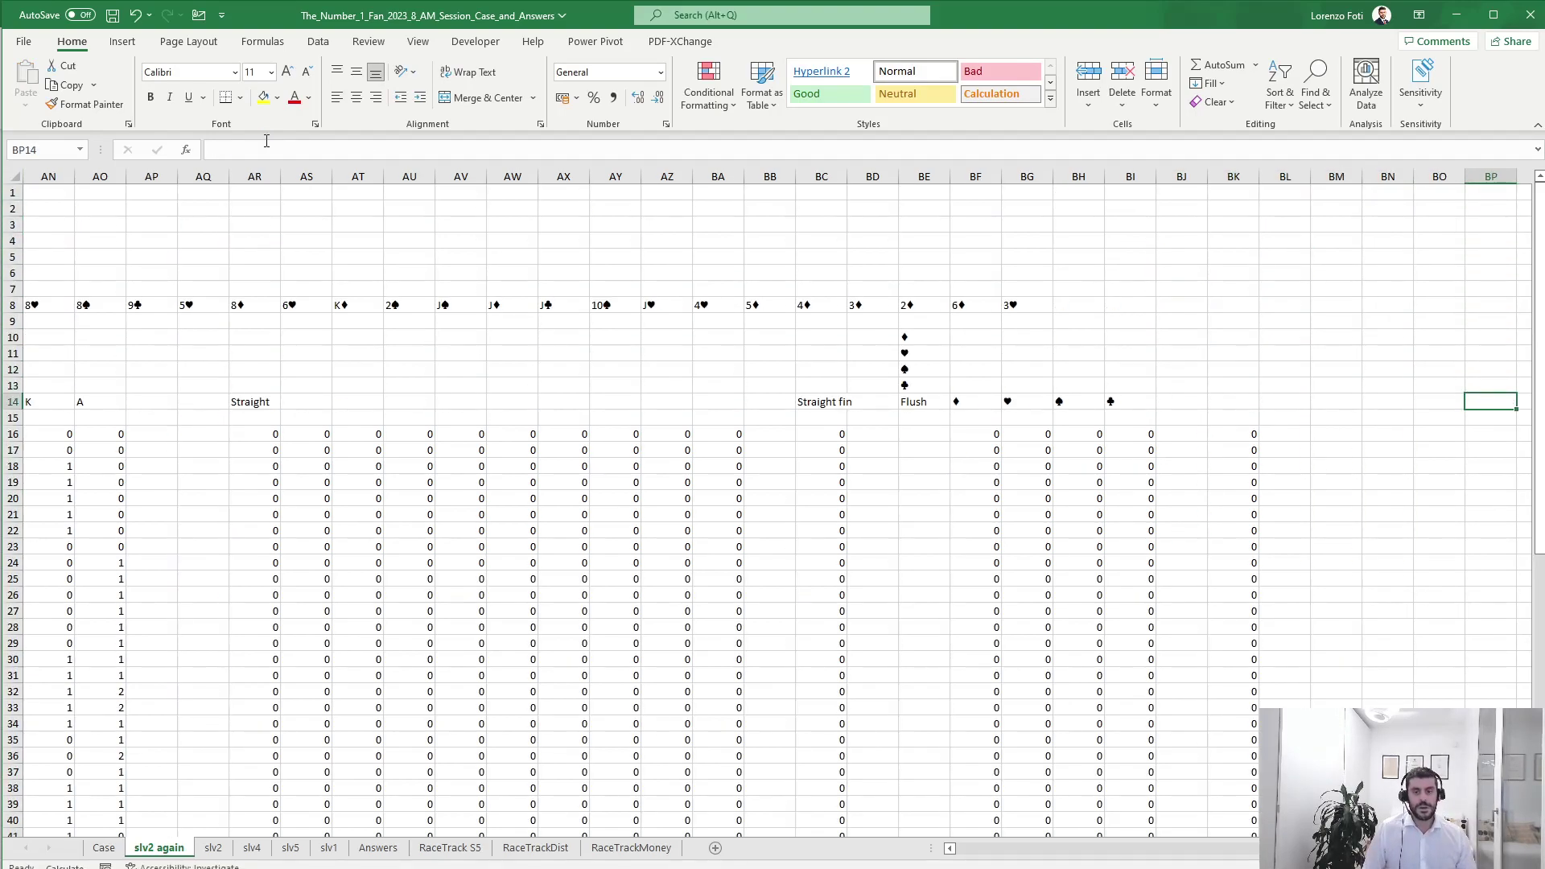
{"action": "key", "text": "Left"}
{"action": "key", "text": "Left"}
{"action": "key", "text": "Left"}
{"action": "key", "text": "Left"}
{"action": "key", "text": "Left"}
{"action": "key", "text": "Left"}
{"action": "key", "text": "Left"}
{"action": "key", "text": "Left"}
{"action": "key", "text": "Left"}
{"action": "key", "text": "Left"}
{"action": "key", "text": "Left"}
{"action": "key", "text": "Left"}
{"action": "key", "text": "Left"}
{"action": "key", "text": "Left"}
{"action": "key", "text": "Left"}
{"action": "key", "text": "Left"}
{"action": "key", "text": "Left"}
{"action": "key", "text": "Left"}
{"action": "key", "text": "Left"}
{"action": "key", "text": "Left"}
{"action": "key", "text": "Left"}
{"action": "key", "text": "Left"}
{"action": "key", "text": "Left"}
{"action": "key", "text": "Left"}
{"action": "key", "text": "Left"}
{"action": "key", "text": "Left"}
{"action": "key", "text": "Left"}
{"action": "key", "text": "Left"}
{"action": "key", "text": "Left"}
{"action": "key", "text": "Left"}
{"action": "key", "text": "Left"}
{"action": "key", "text": "Left"}
{"action": "key", "text": "Right"}
{"action": "key", "text": "Right"}
{"action": "key", "text": "Right"}
{"action": "key", "text": "Right"}
{"action": "key", "text": "Right"}
{"action": "key", "text": "Right"}
{"action": "key", "text": "Right"}
{"action": "key", "text": "Right"}
{"action": "key", "text": "Right"}
{"action": "key", "text": "Right"}
{"action": "key", "text": "Right"}
{"action": "key", "text": "Right"}
{"action": "key", "text": "Right"}
{"action": "key", "text": "Right"}
{"action": "key", "text": "Right"}
{"action": "key", "text": "Right"}
{"action": "key", "text": "Right"}
{"action": "key", "text": "Right"}
{"action": "key", "text": "Right"}
{"action": "key", "text": "Right"}
{"action": "key", "text": "Right"}
{"action": "key", "text": "Right"}
{"action": "key", "text": "Right"}
{"action": "key", "text": "Right"}
{"action": "key", "text": "Right"}
{"action": "key", "text": "Right"}
{"action": "key", "text": "Right"}
{"action": "key", "text": "Right"}
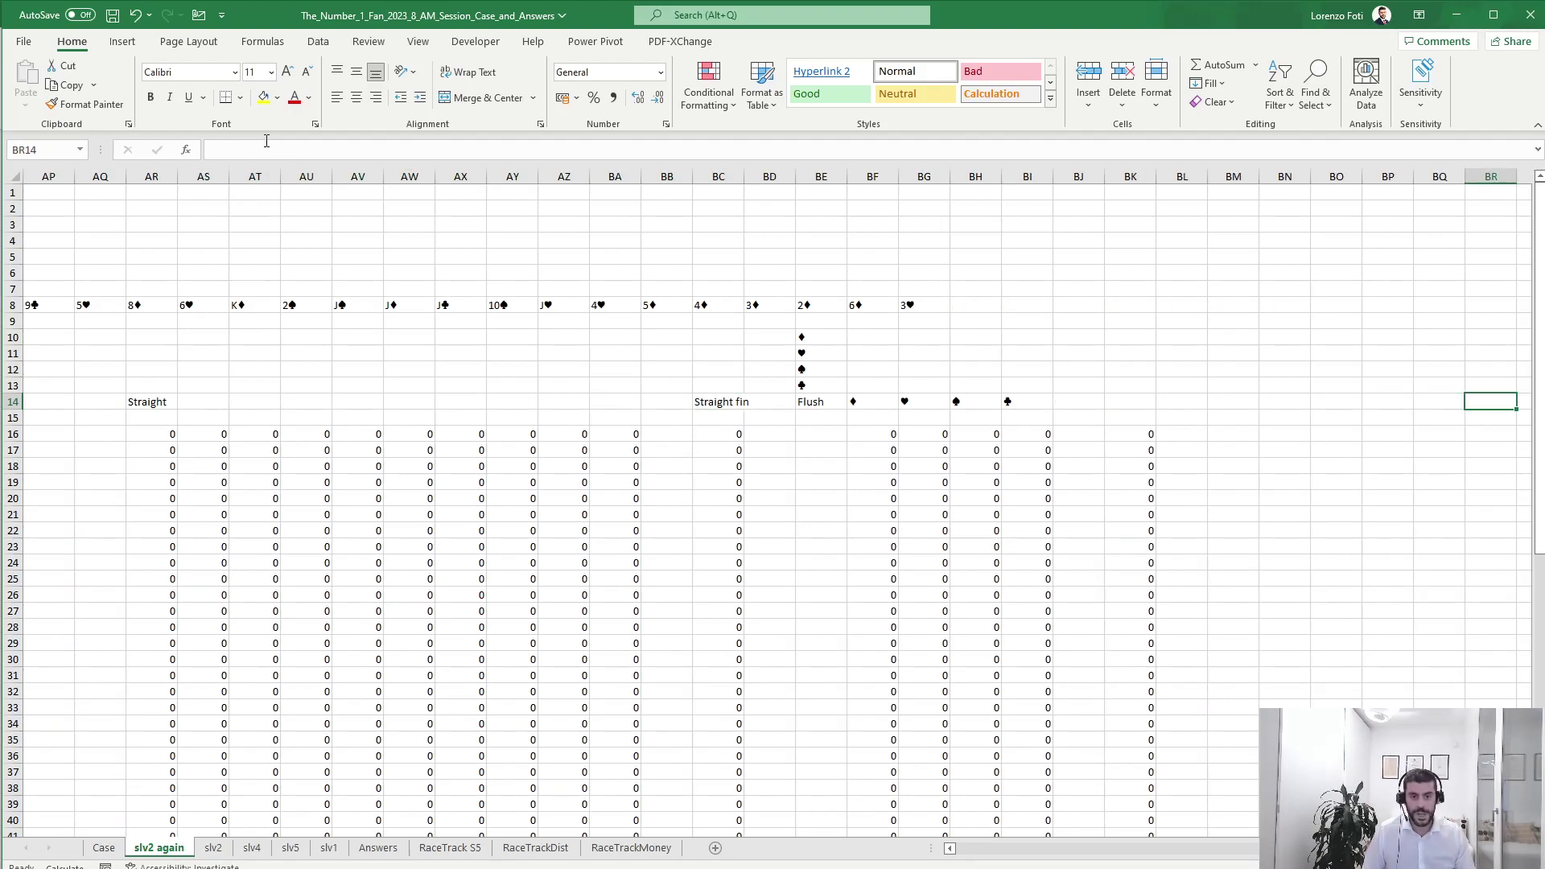
Copy the combination names from the Case sheet's scoring table and paste them as plain values into BO2:BO9 of the slv2 again sheet.
{"action": "left_click", "coordinate": [109, 849]}
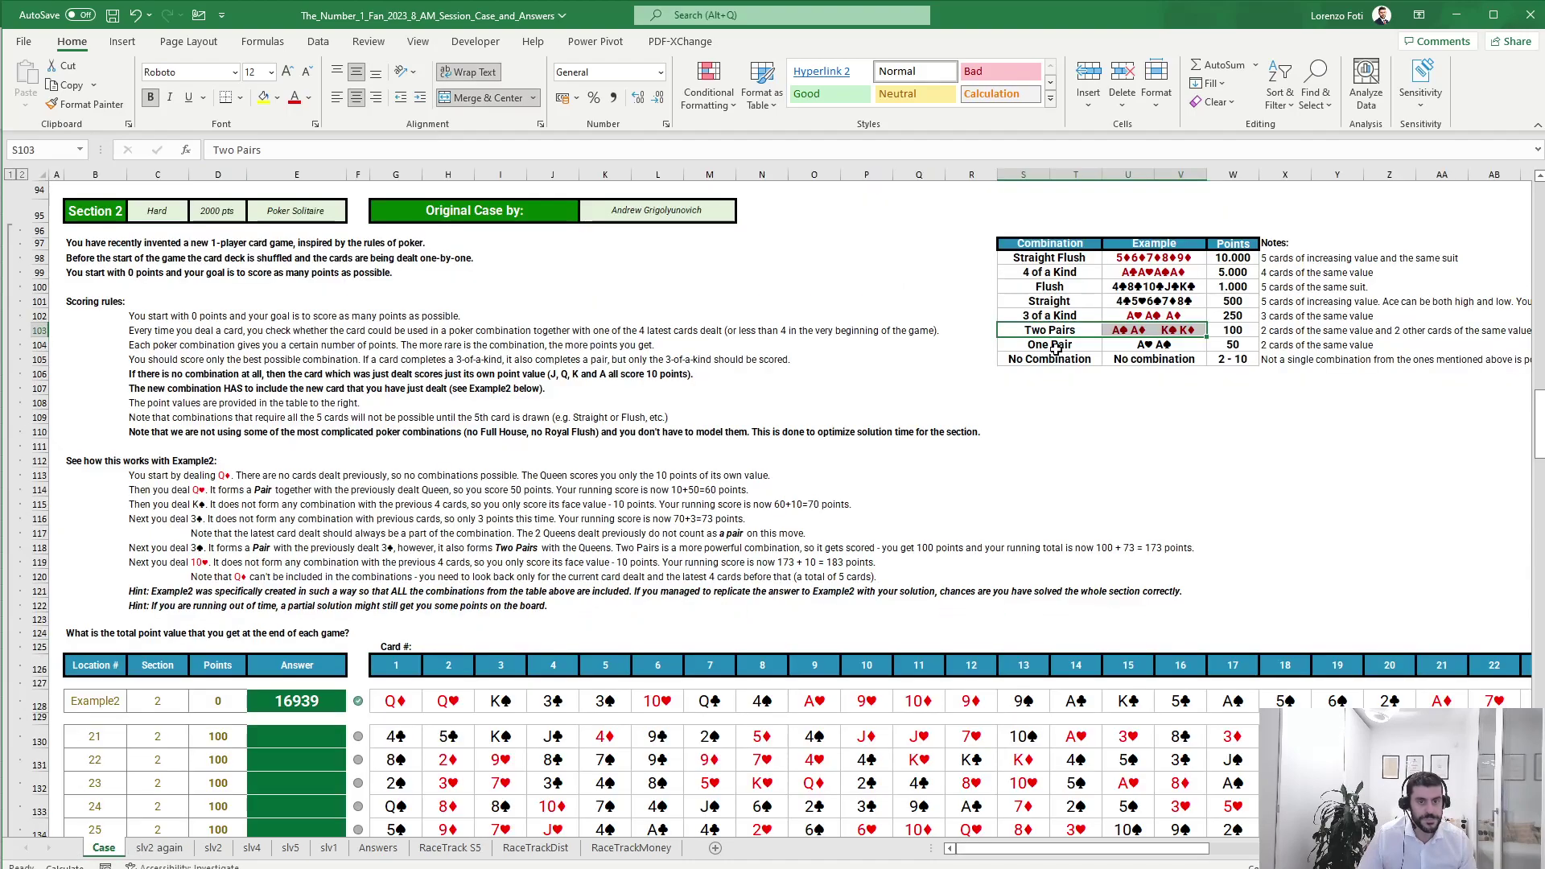
{"action": "left_click_drag", "start_coordinate": [1073, 259], "coordinate": [1066, 348]}
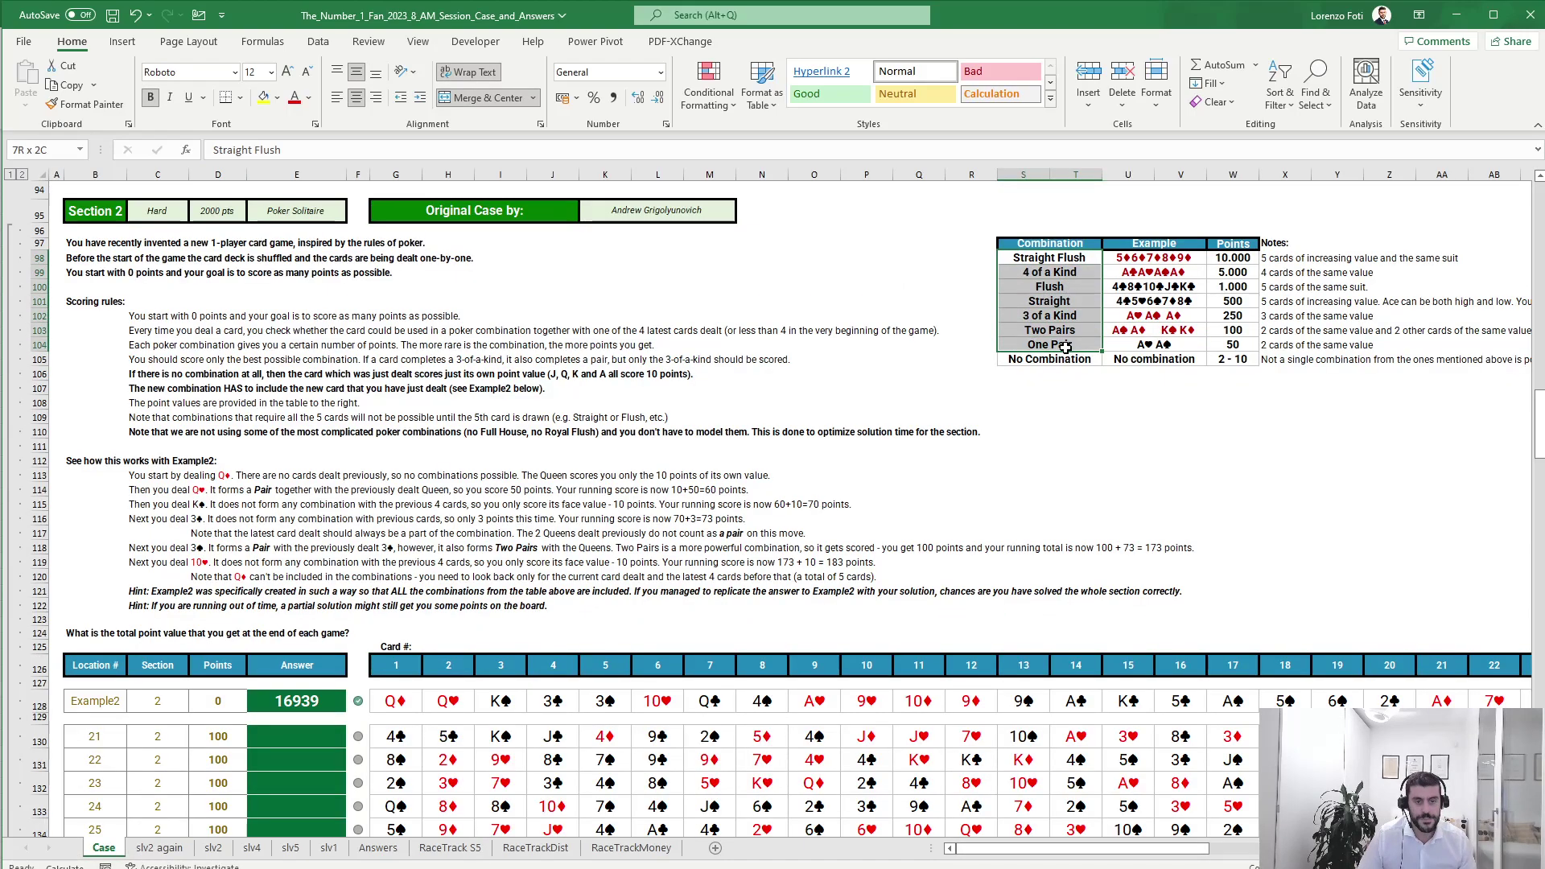
{"action": "key", "text": "ctrl+c"}
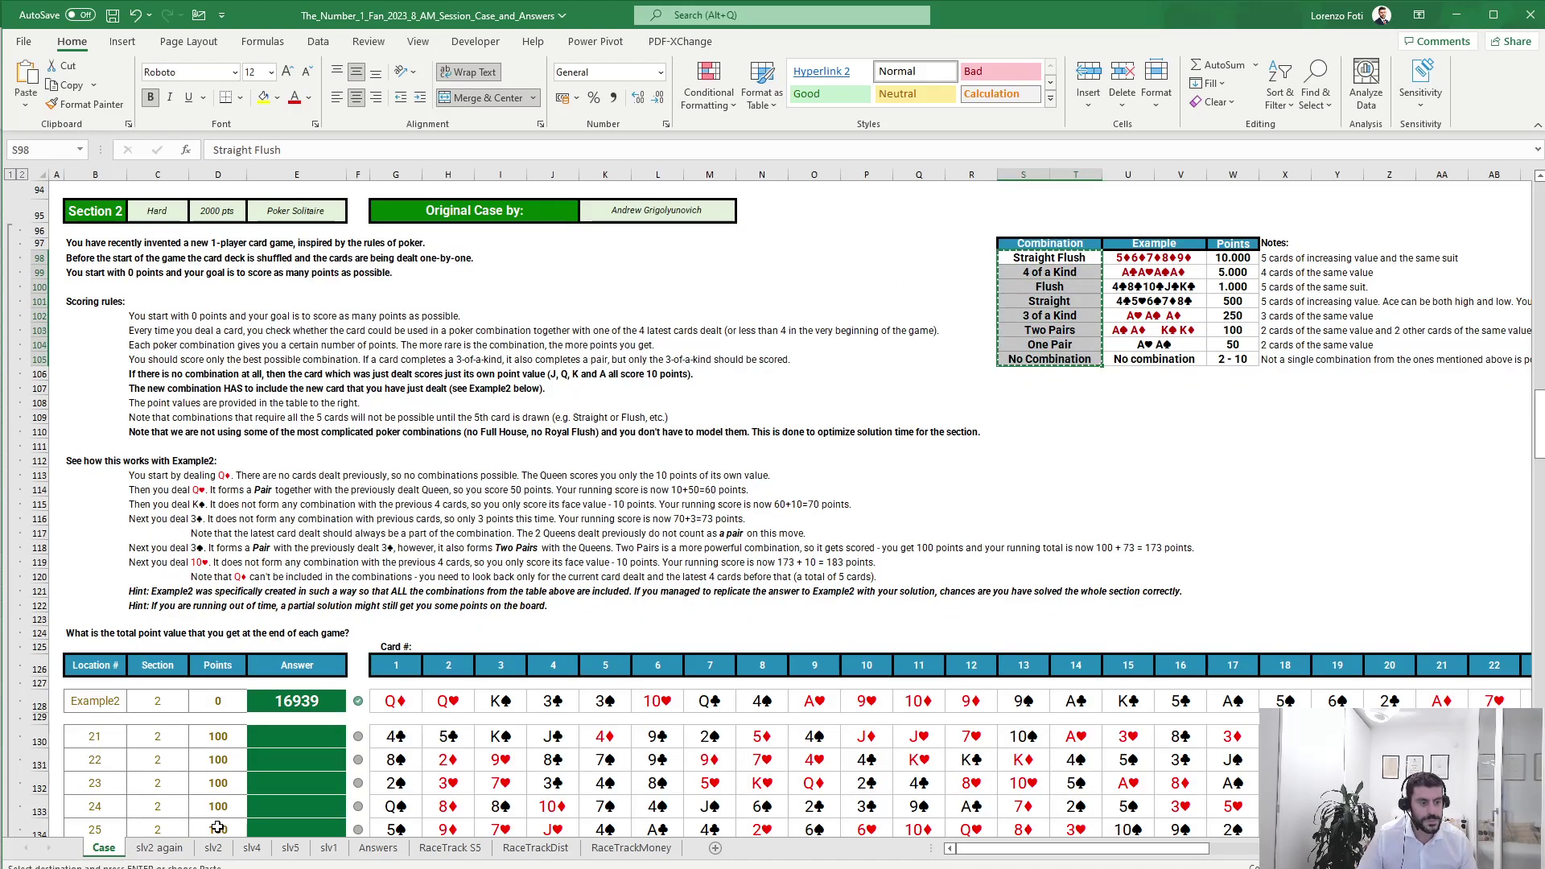
{"action": "left_click", "coordinate": [158, 847]}
{"action": "left_click", "coordinate": [1335, 206]}
{"action": "right_click", "coordinate": [1343, 207]}
{"action": "left_click", "coordinate": [1415, 297]}
{"action": "left_click", "coordinate": [1280, 383]}
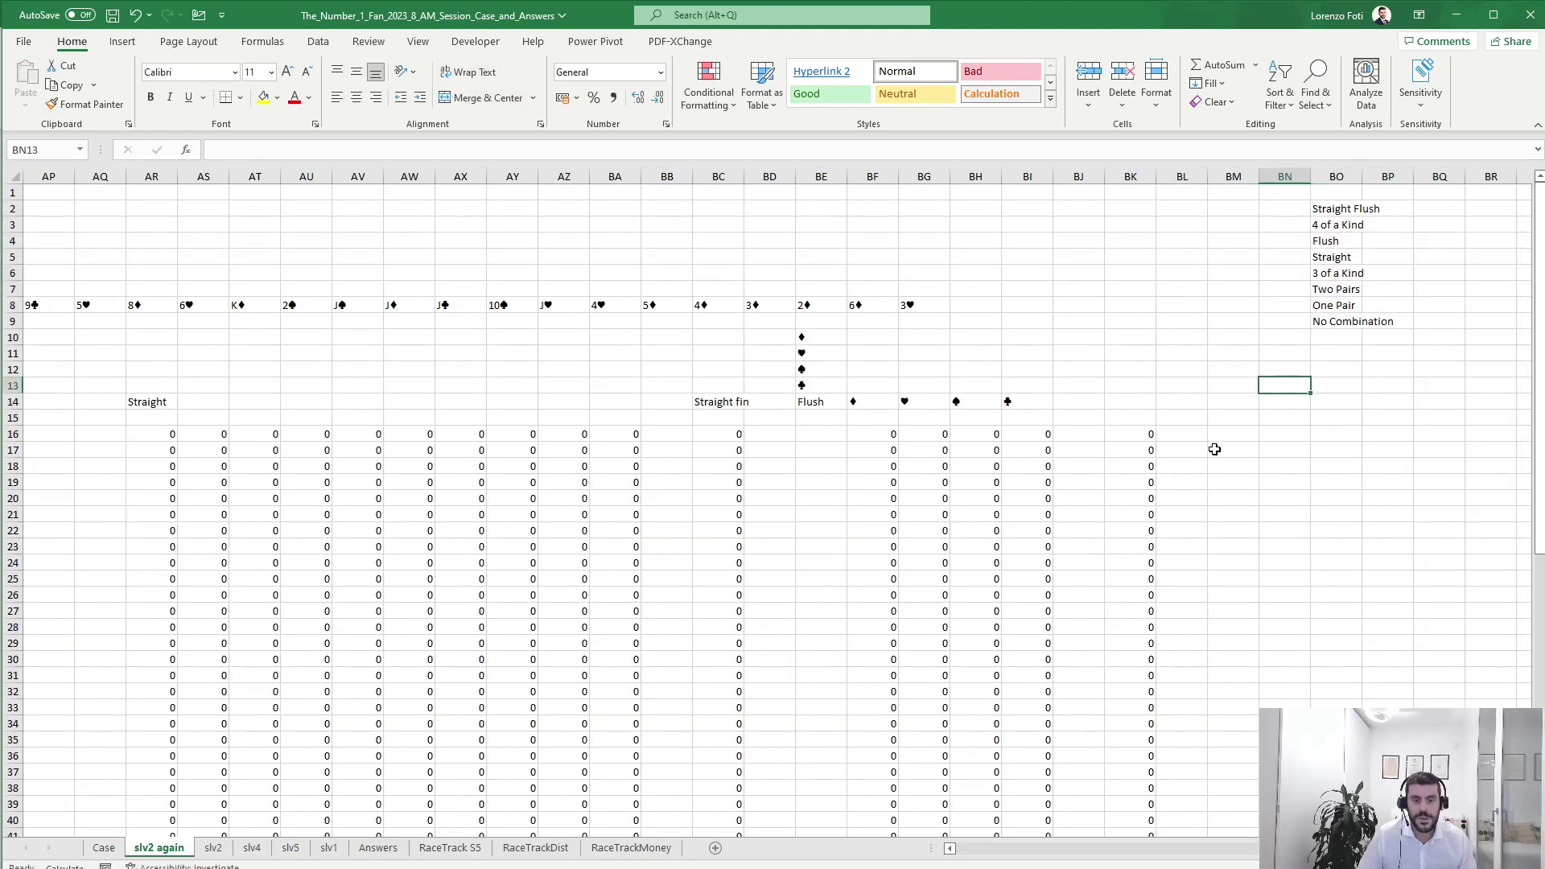
Enter the headers One pair, Two Pairs and 3 of a Kind in BN14:BP14.
{"action": "left_click", "coordinate": [1250, 401]}
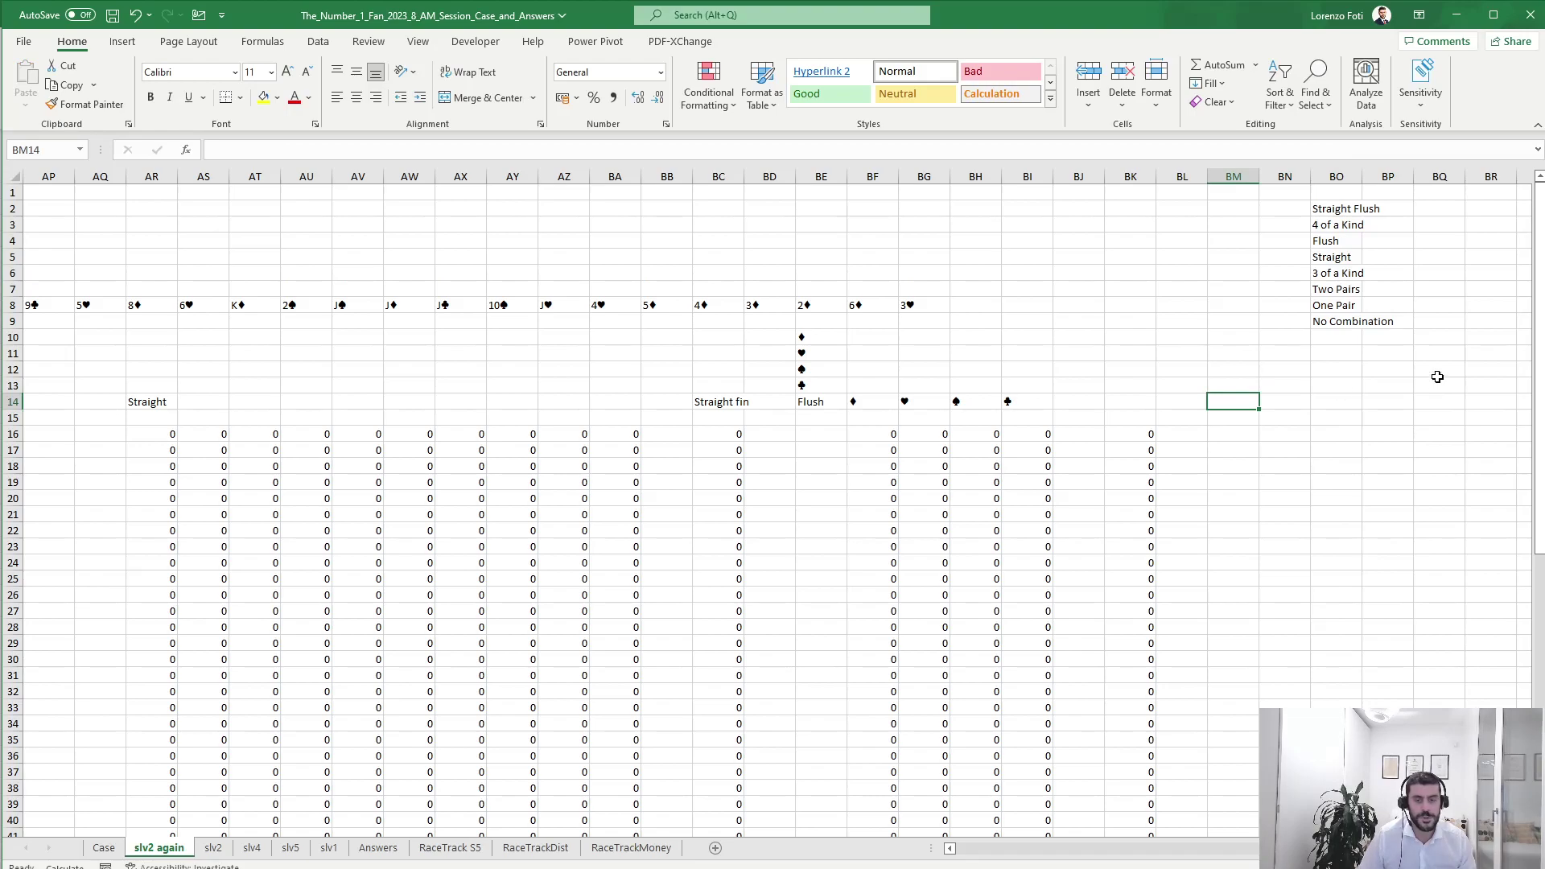
{"action": "key", "text": "Right"}
{"action": "type", "text": "One pair"}
{"action": "key", "text": "Tab"}
{"action": "type", "text": "Two "}
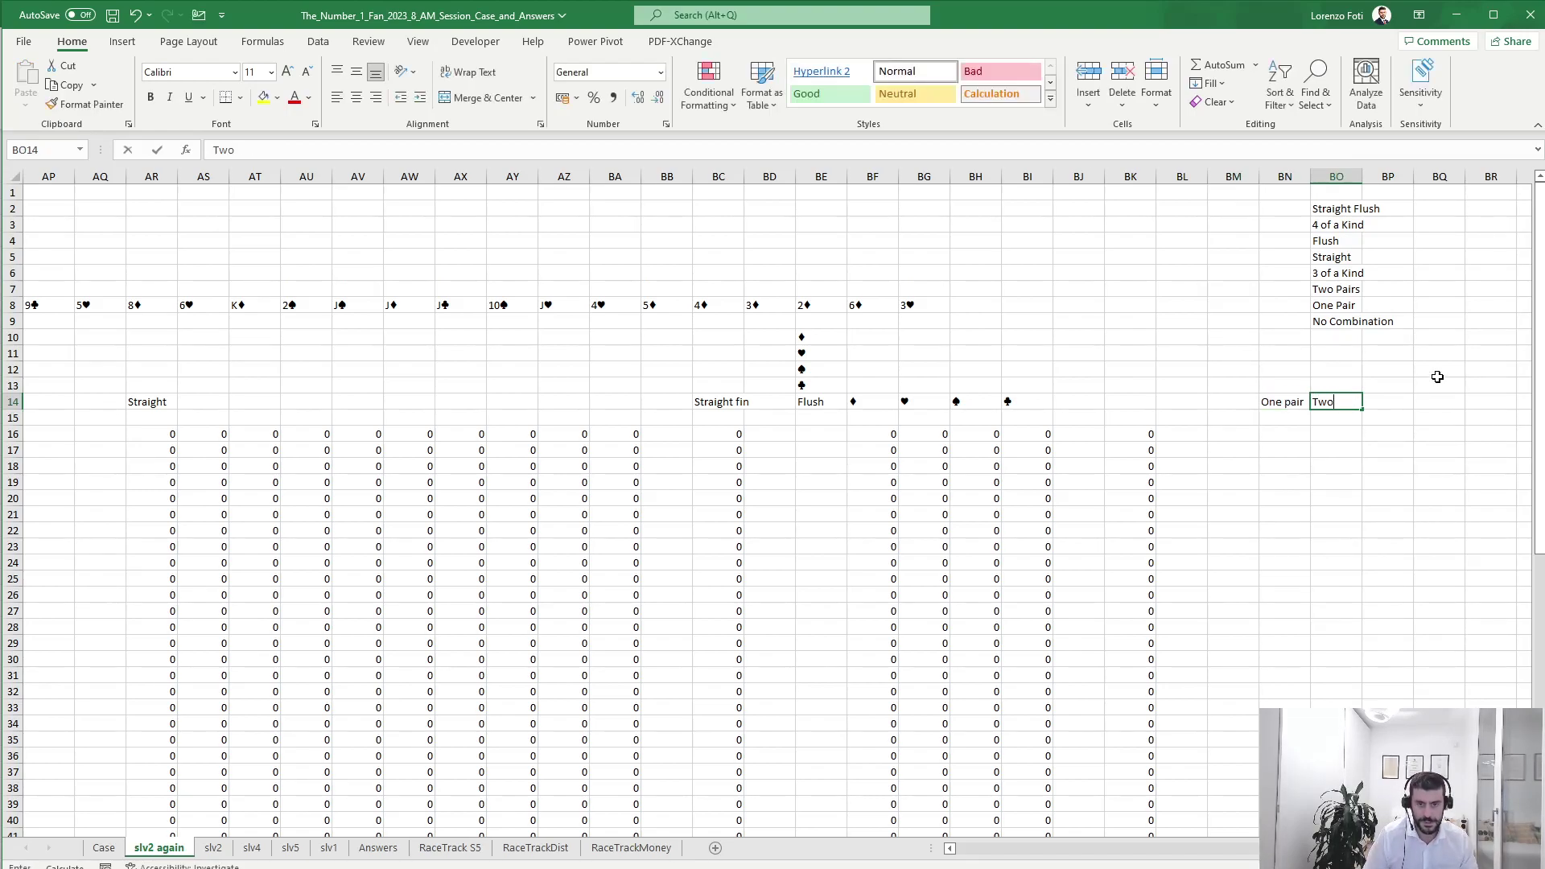
{"action": "type", "text": "Pairs"}
{"action": "key", "text": "Tab"}
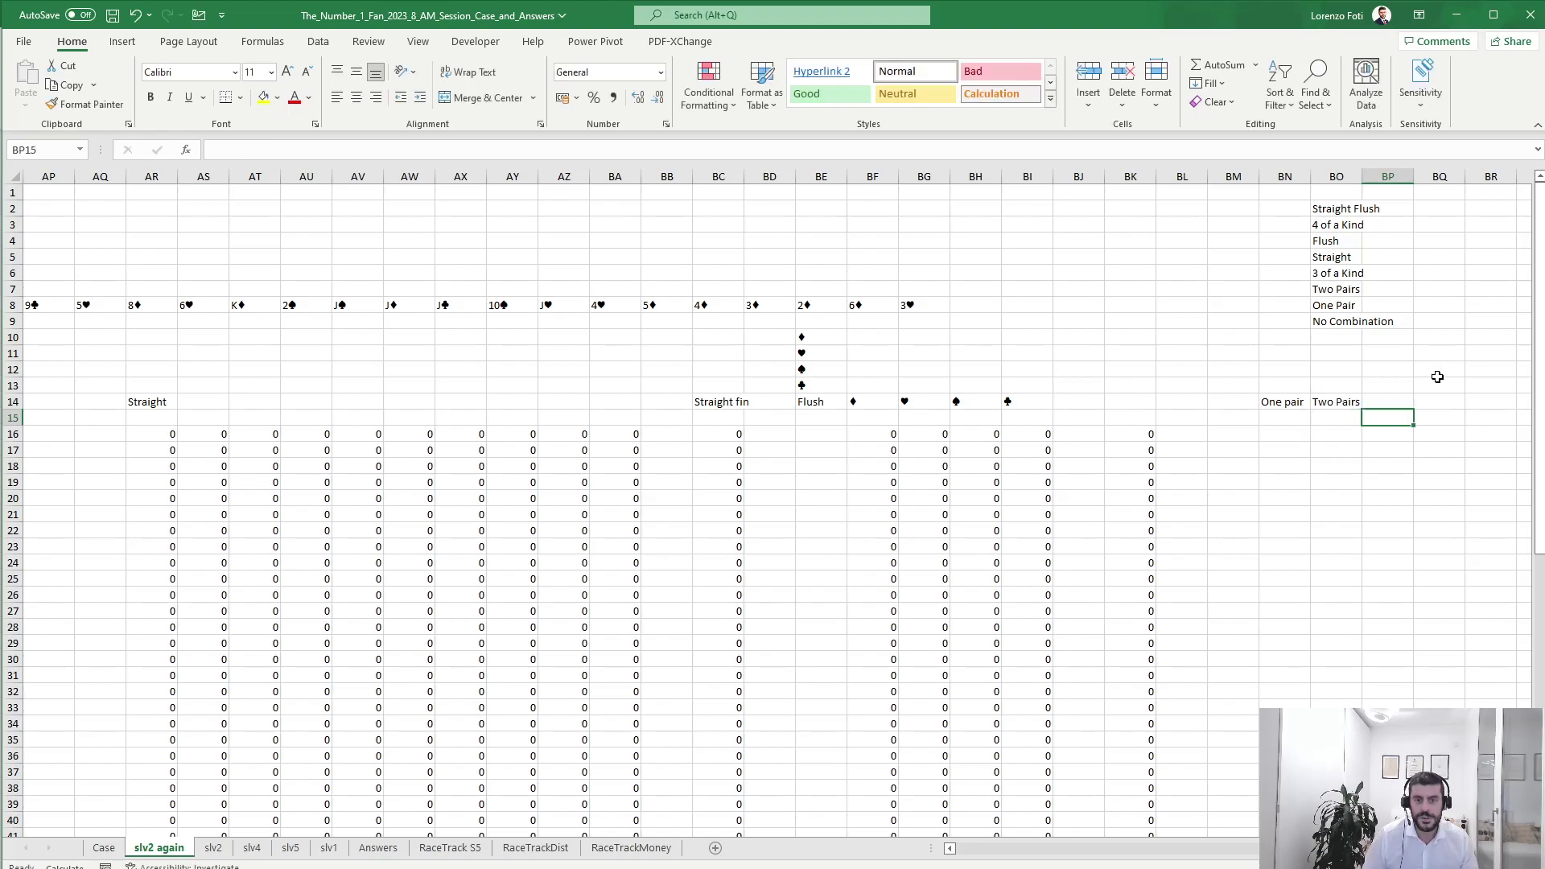
{"action": "type", "text": "3 of a"}
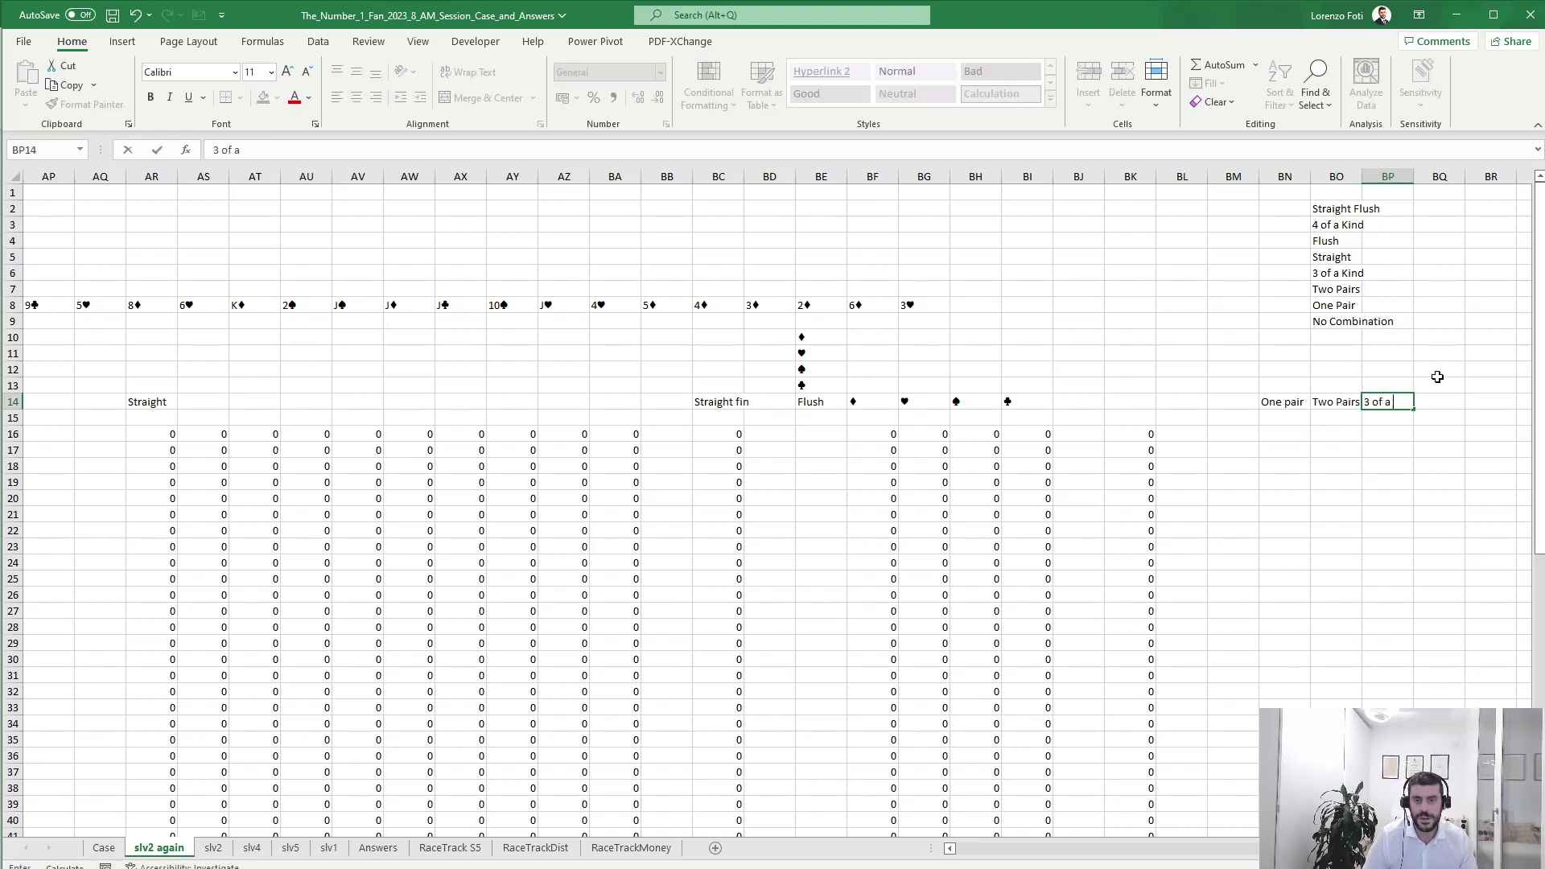
{"action": "type", "text": " Kind"}
{"action": "key", "text": "Tab"}
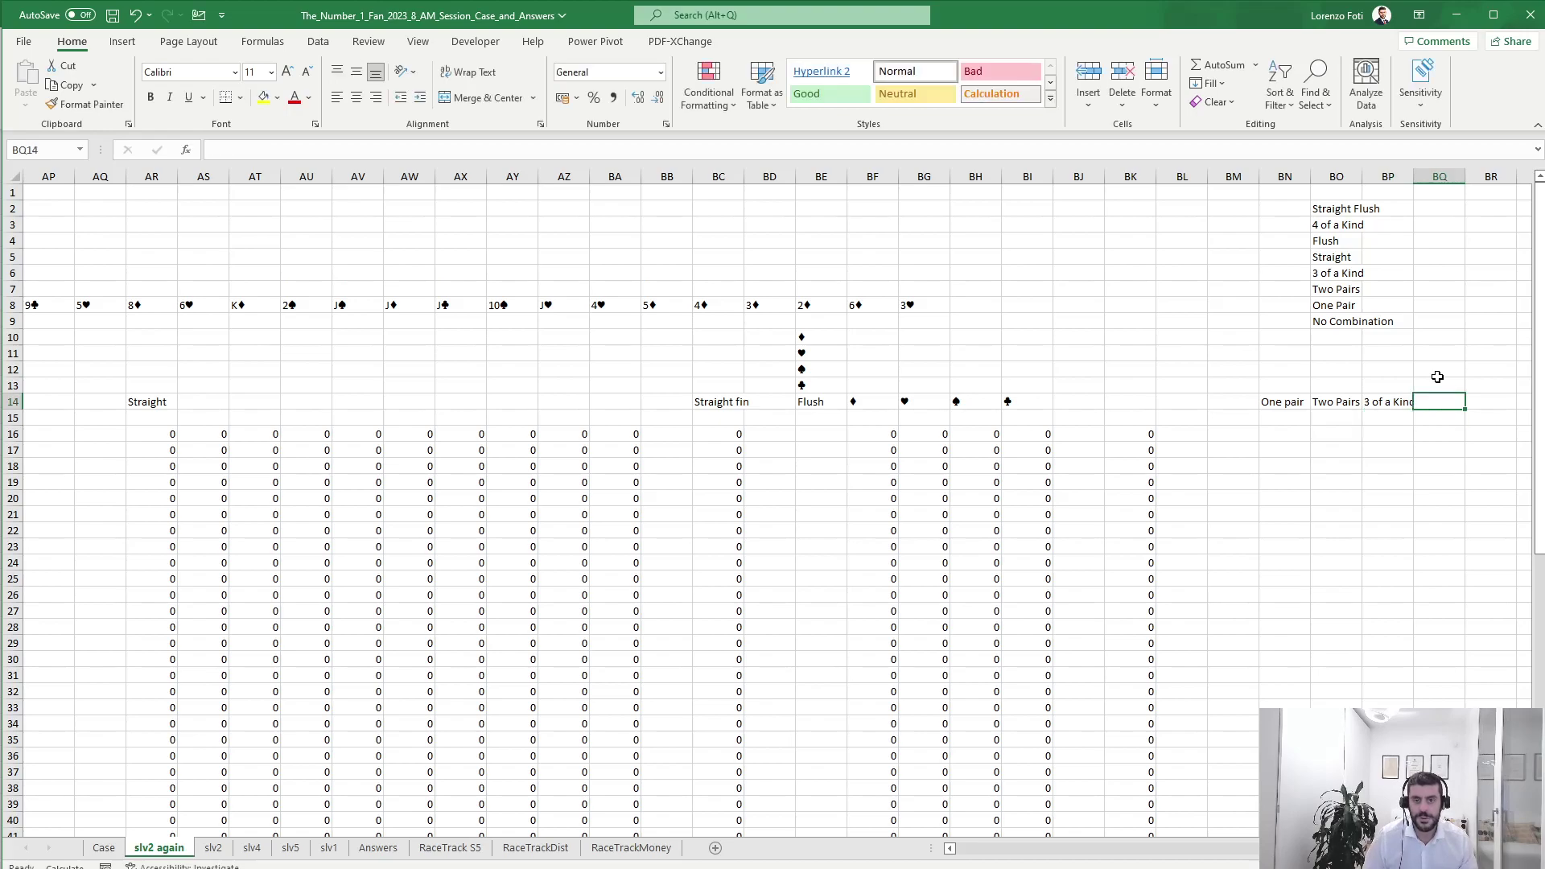
Continue the header row with Straight, Flush, 4 of a Kind and Straight flush in BQ14:BT14.
{"action": "type", "text": "Straight"}
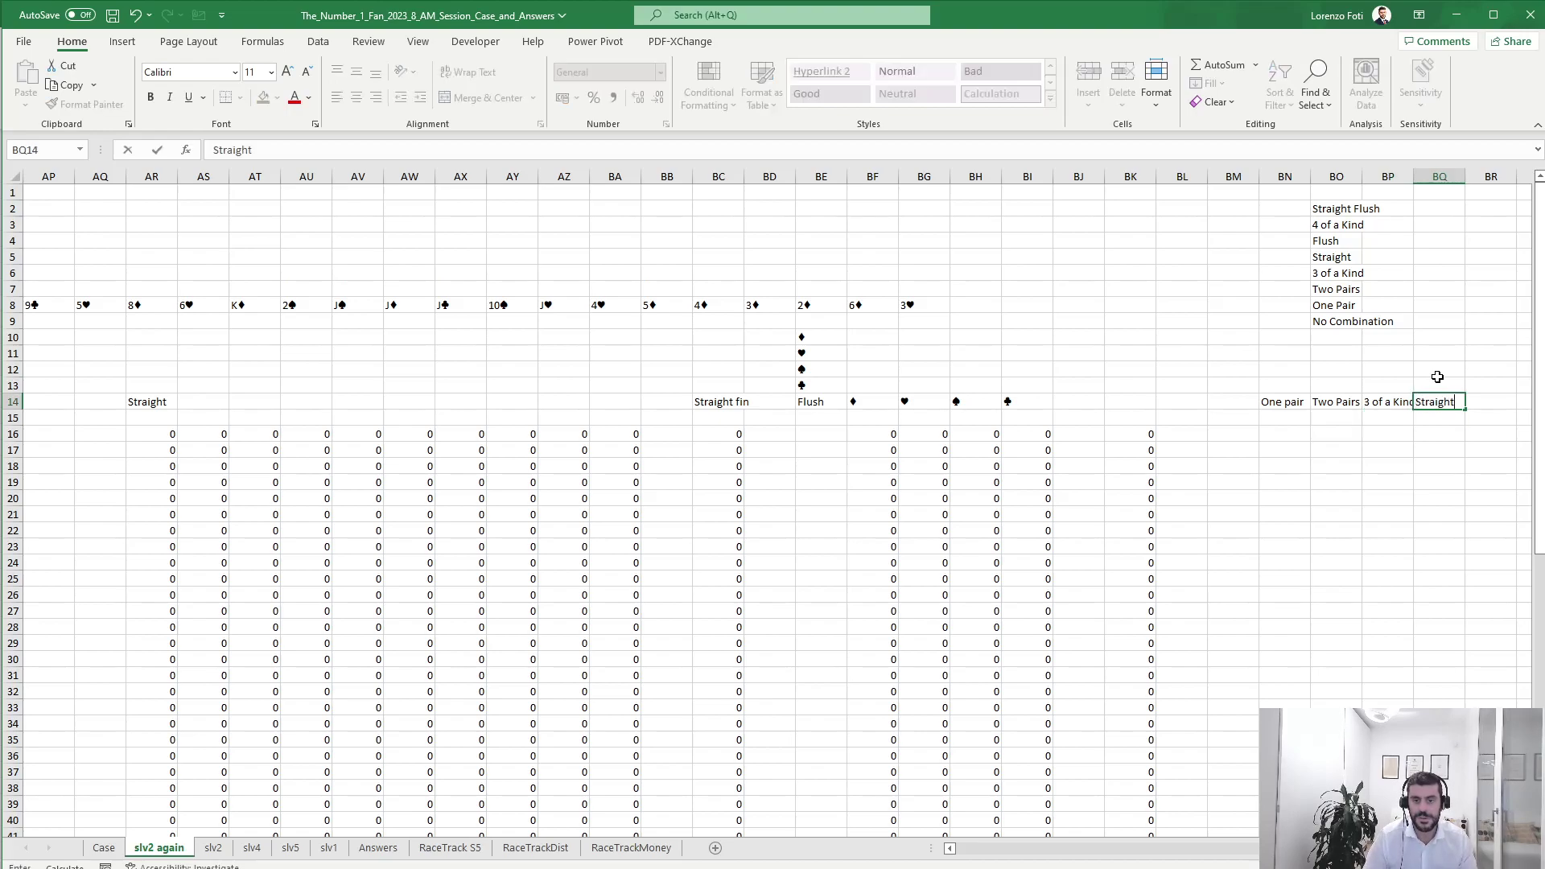
{"action": "key", "text": "Tab"}
{"action": "type", "text": "Flus"}
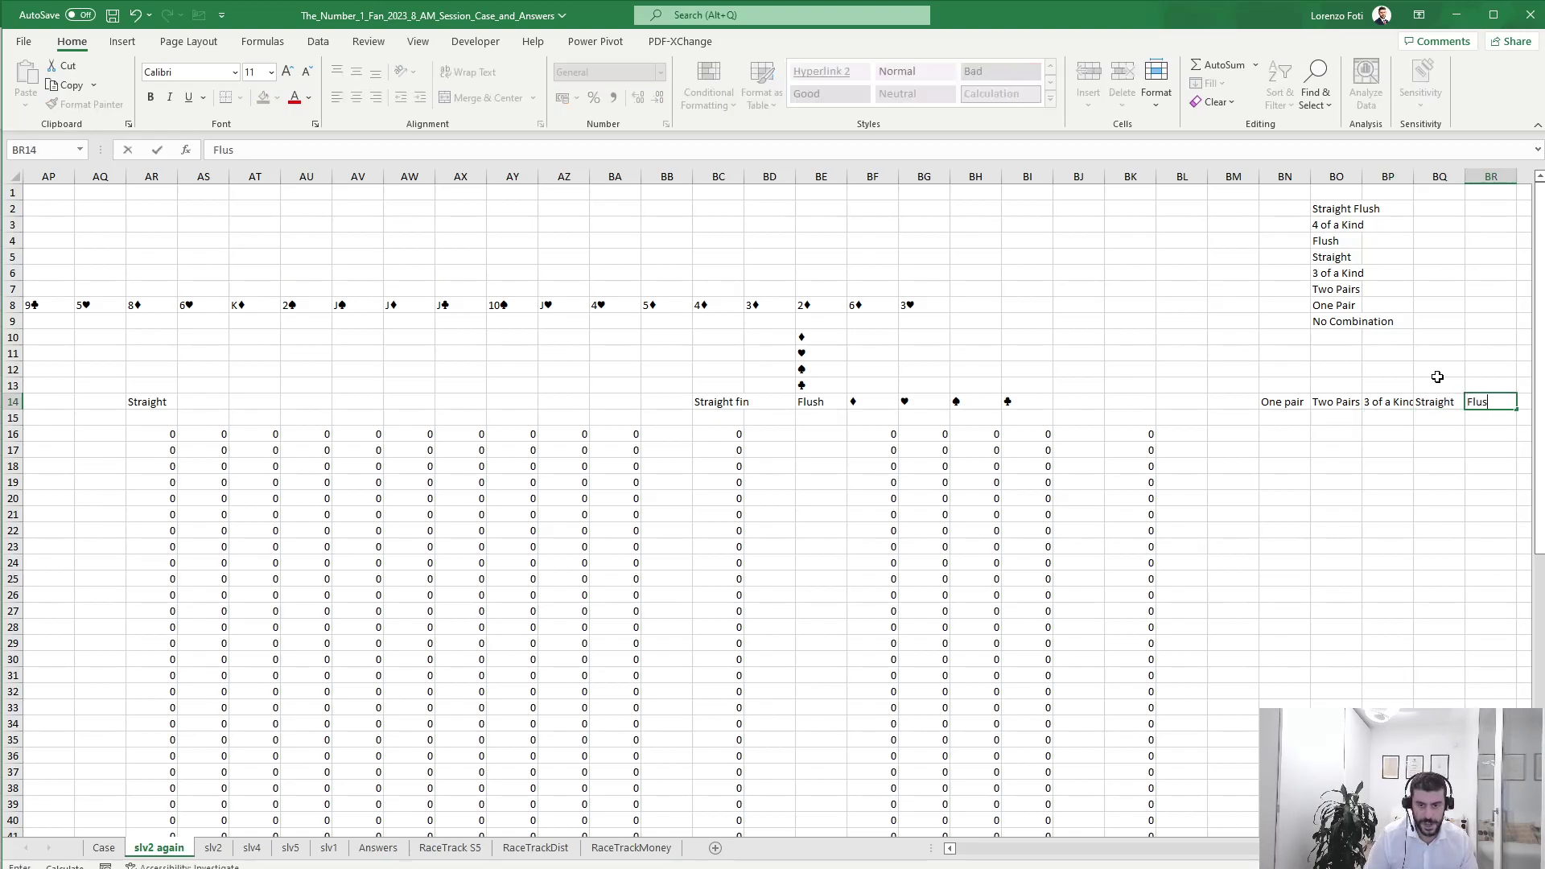
{"action": "type", "text": "h"}
{"action": "key", "text": "Tab"}
{"action": "type", "text": "4 of a Kind"}
{"action": "key", "text": "Tab"}
{"action": "type", "text": "Straight flush"}
{"action": "key", "text": "Return"}
Enter =IF($Z16=2;1;0) in BN16 to flag one pair, keeping the reference to column Z absolute.
{"action": "key", "text": "Left"}
{"action": "key", "text": "Left"}
{"action": "key", "text": "Left"}
{"action": "key", "text": "Left"}
{"action": "key", "text": "Left"}
{"action": "key", "text": "Left"}
{"action": "key", "text": "Down"}
{"action": "type", "text": "+if("}
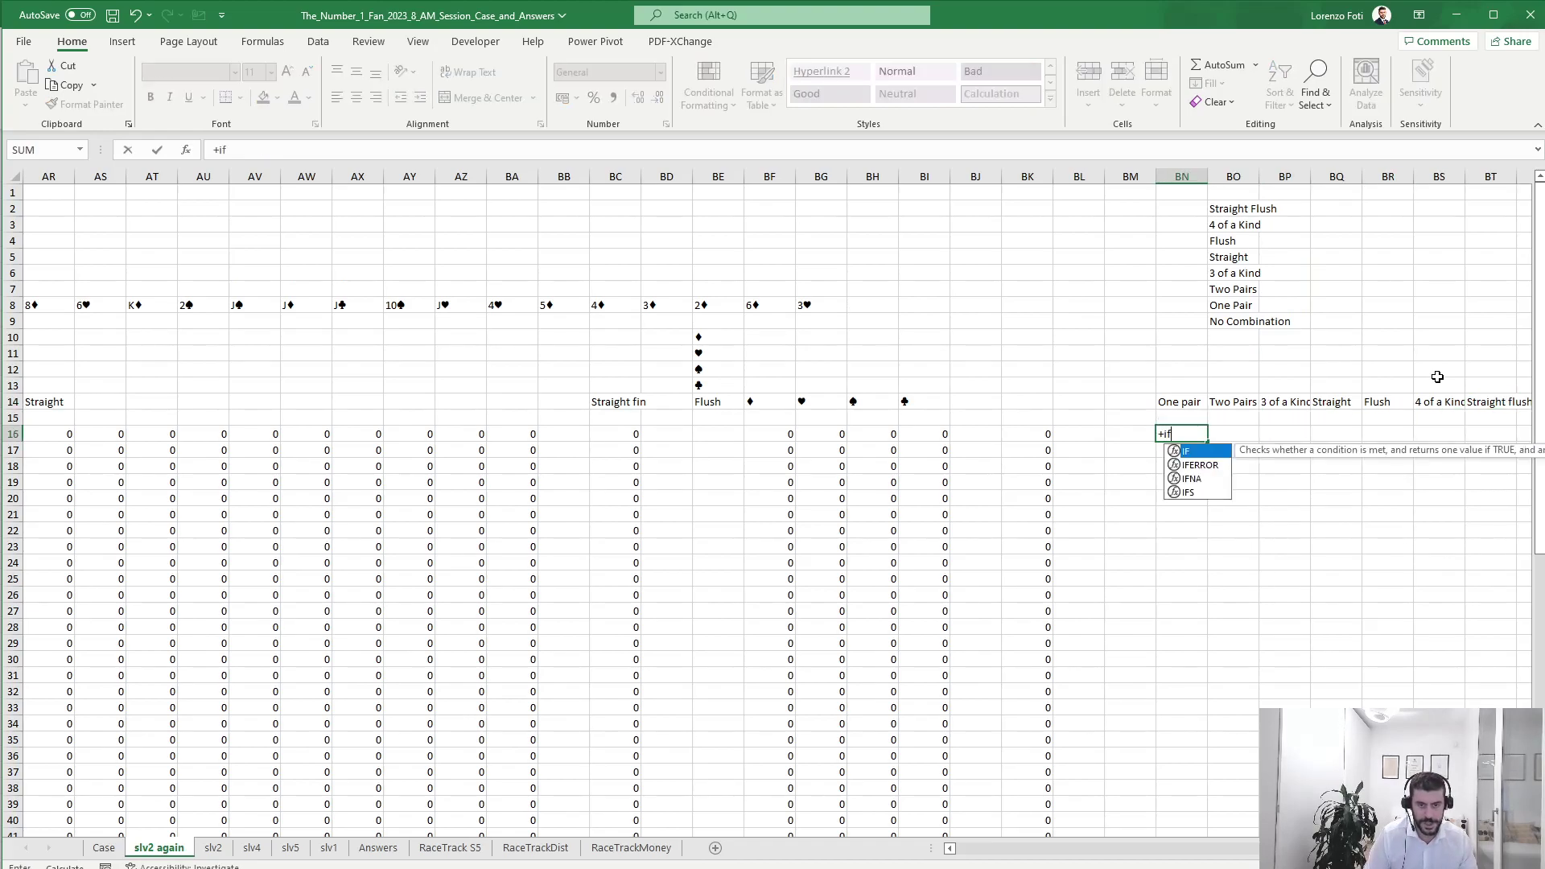
{"action": "key", "text": "Left"}
{"action": "key", "text": "Left"}
{"action": "key", "text": "Left"}
{"action": "key", "text": "Left"}
{"action": "key", "text": "Left"}
{"action": "key", "text": "Left"}
{"action": "key", "text": "Left"}
{"action": "key", "text": "Left"}
{"action": "key", "text": "Left"}
{"action": "key", "text": "Left"}
{"action": "key", "text": "Left"}
{"action": "key", "text": "Left"}
{"action": "key", "text": "Left"}
{"action": "key", "text": "Left"}
{"action": "key", "text": "Left"}
{"action": "key", "text": "Left"}
{"action": "key", "text": "Left"}
{"action": "key", "text": "Left"}
{"action": "key", "text": "Left"}
{"action": "key", "text": "Left"}
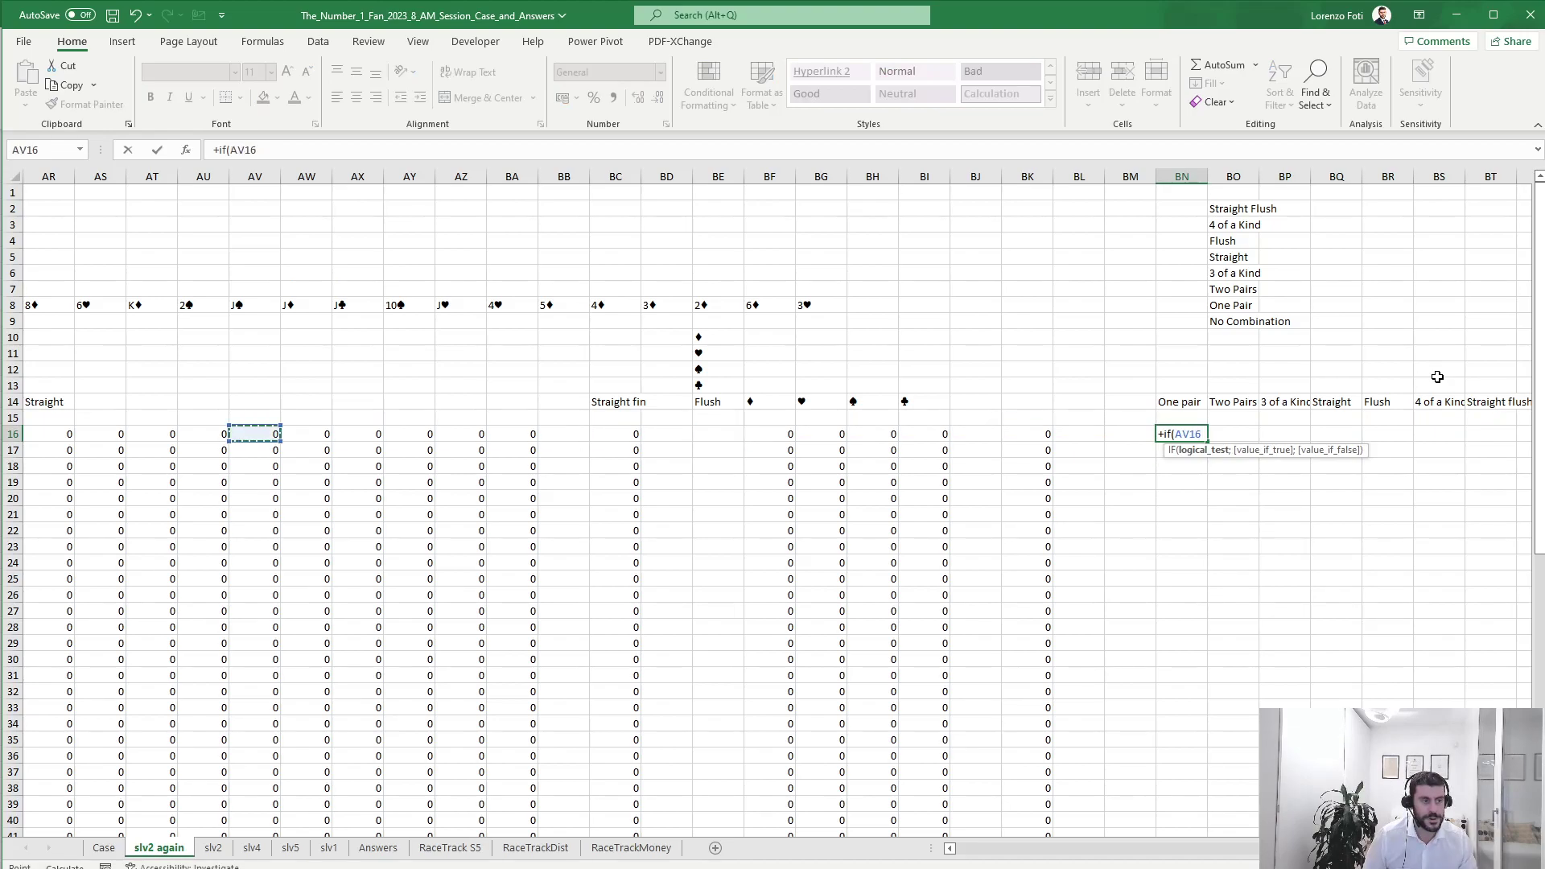
{"action": "key", "text": "Left"}
{"action": "key", "text": "Left"}
{"action": "key", "text": "Left"}
{"action": "key", "text": "Left"}
{"action": "key", "text": "Left"}
{"action": "key", "text": "Left"}
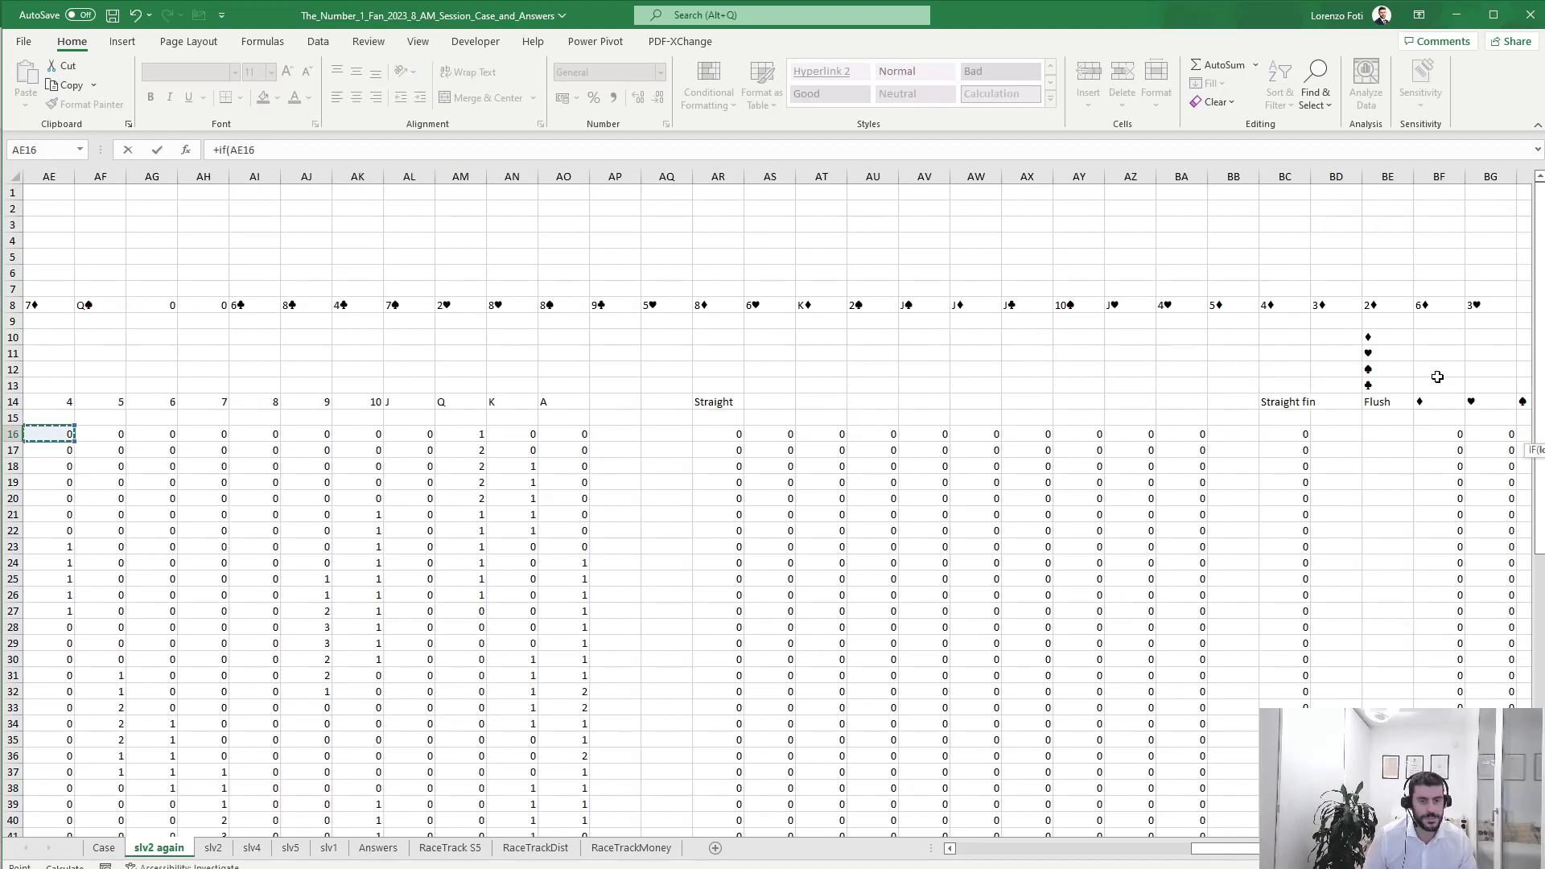
{"action": "key", "text": "Left"}
{"action": "key", "text": "Left"}
{"action": "key", "text": "Left"}
{"action": "key", "text": "Left"}
{"action": "key", "text": "Left"}
{"action": "key", "text": "Left"}
{"action": "key", "text": "Left"}
{"action": "key", "text": "Left"}
{"action": "key", "text": "Left"}
{"action": "key", "text": "Left"}
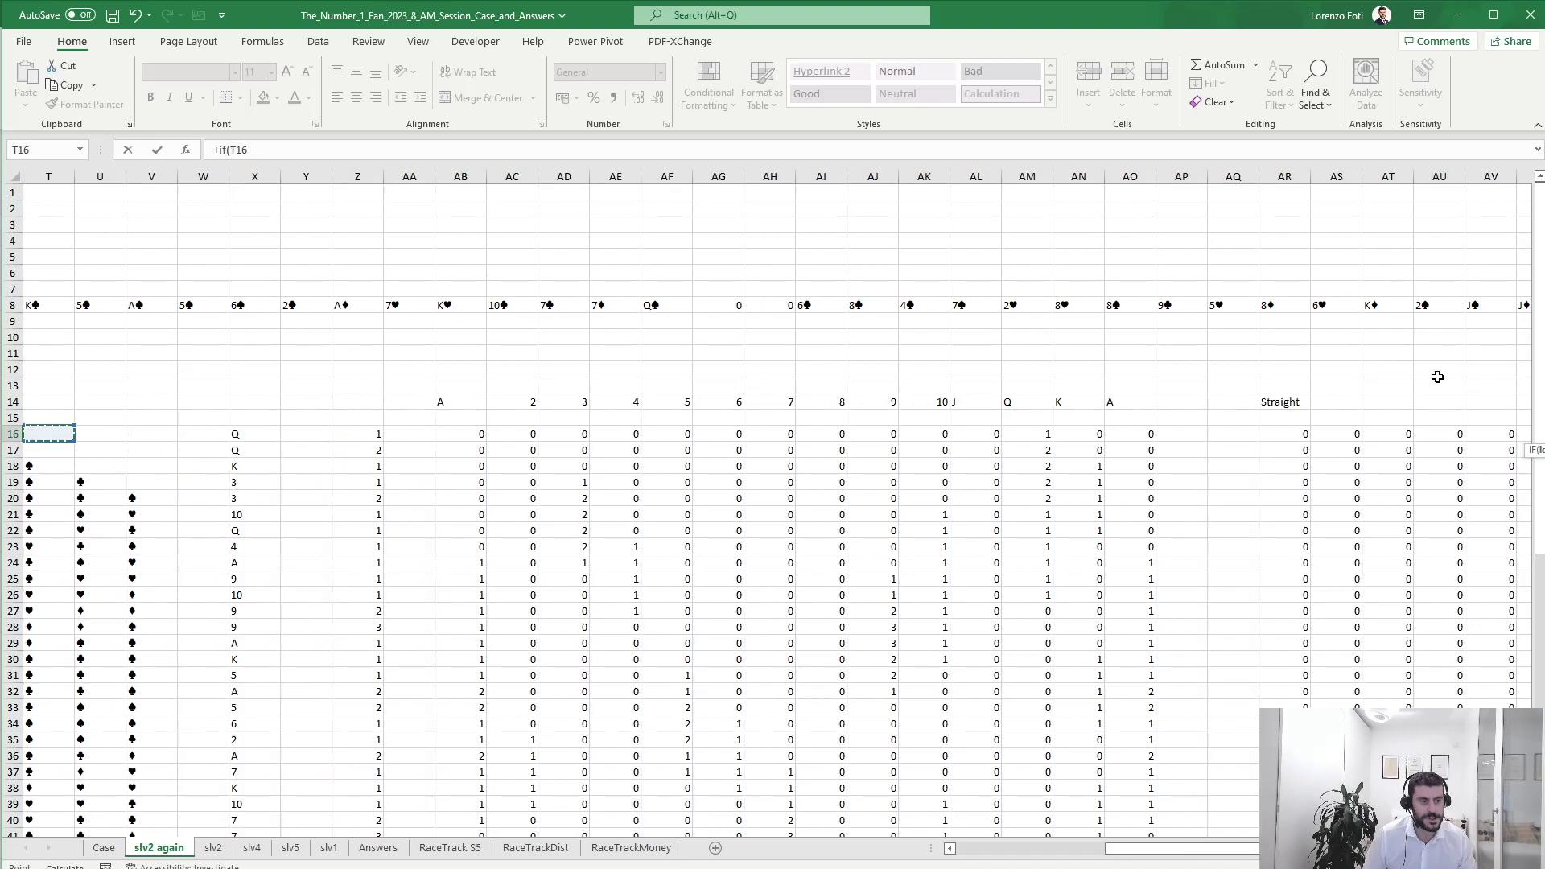
{"action": "key", "text": "Right"}
{"action": "key", "text": "Right"}
{"action": "key", "text": "Right"}
{"action": "key", "text": "Right"}
{"action": "type", "text": "=2"}
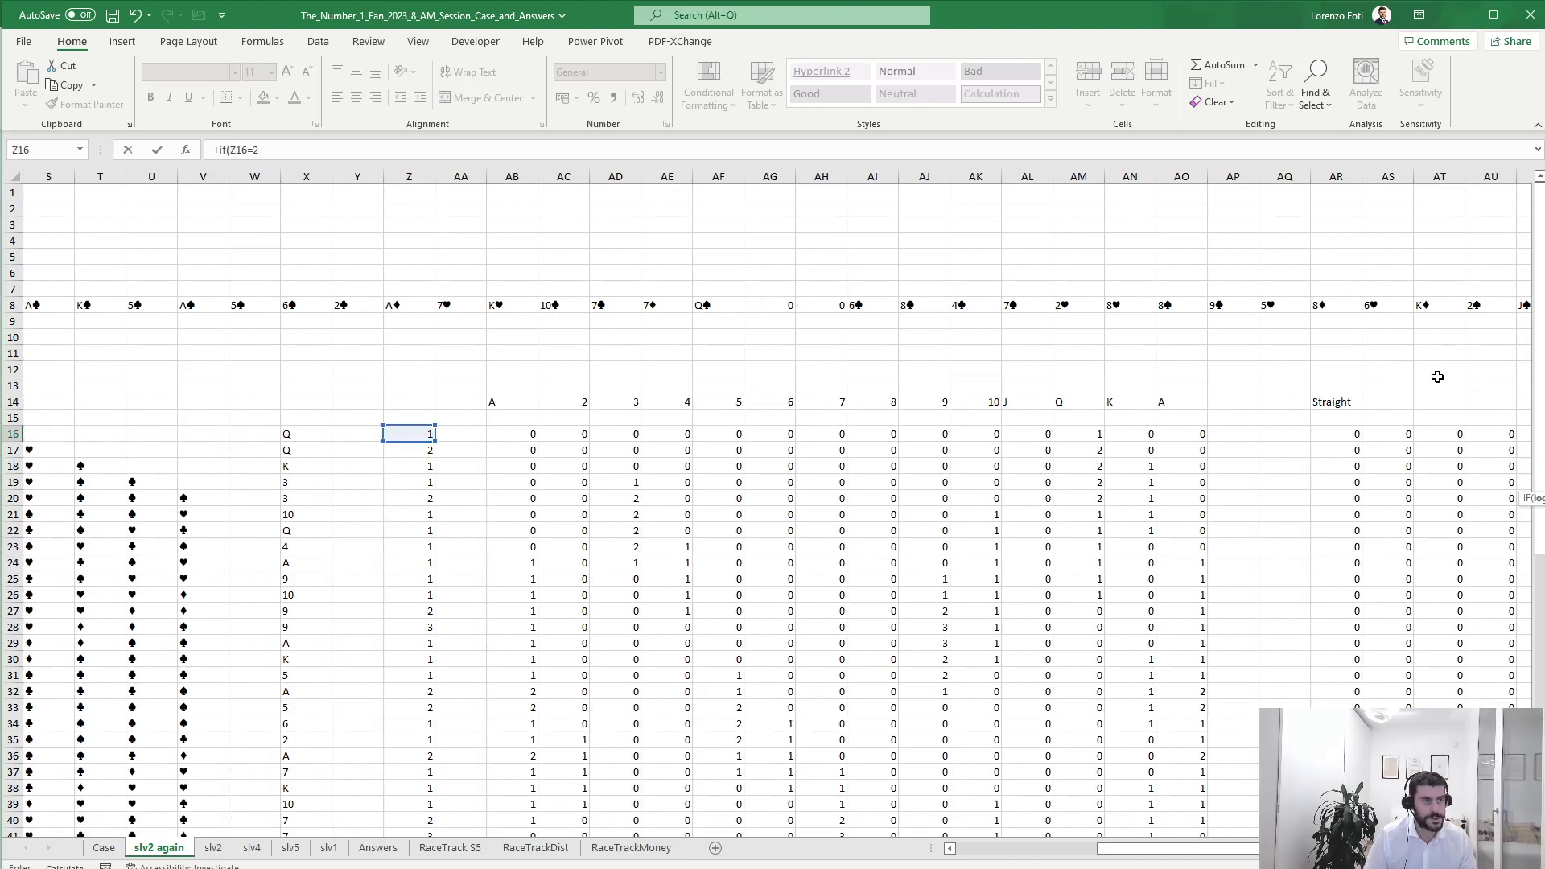
{"action": "type", "text": ";1;0)"}
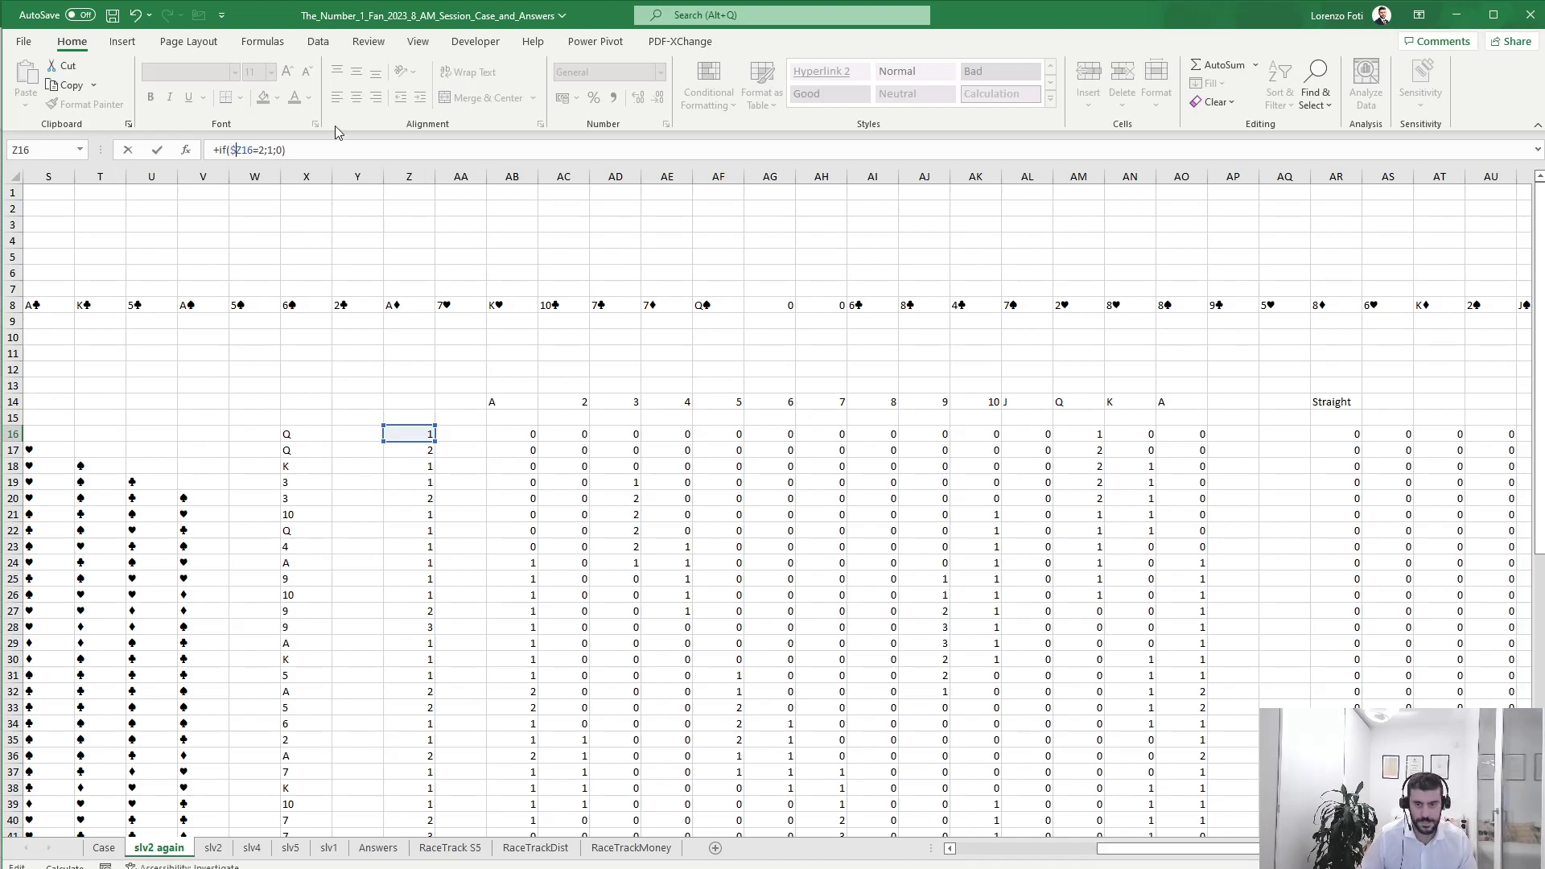
{"action": "key", "text": "Return"}
Copy the one-pair formula from BN16 to BP16 under 3 of a Kind and change its comparison value to 3.
{"action": "key", "text": "Up"}
{"action": "key", "text": "Left"}
{"action": "key", "text": "Right"}
{"action": "key", "text": "Right"}
{"action": "key", "text": "Right"}
{"action": "key", "text": "Right"}
{"action": "key", "text": "Right"}
{"action": "key", "text": "Right"}
{"action": "key", "text": "Right"}
{"action": "key", "text": "Right"}
{"action": "key", "text": "Right"}
{"action": "key", "text": "Right"}
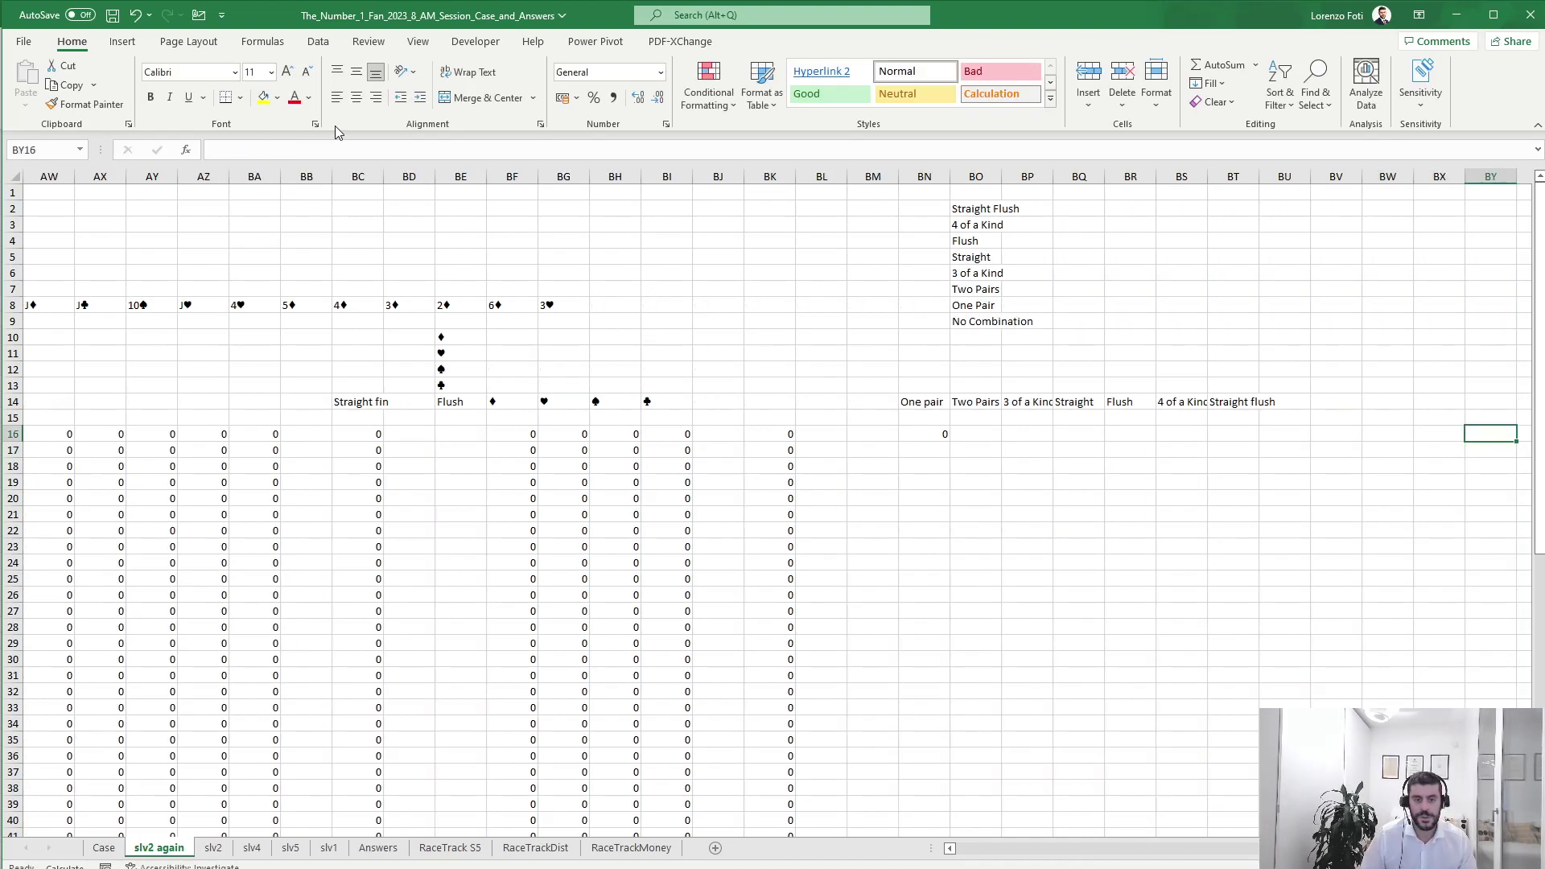
{"action": "key", "text": "Left"}
{"action": "key", "text": "Left"}
{"action": "key", "text": "Left"}
{"action": "key", "text": "Left"}
{"action": "key", "text": "Left"}
{"action": "key", "text": "Left"}
{"action": "key", "text": "Left"}
{"action": "key", "text": "Left"}
{"action": "key", "text": "Left"}
{"action": "key", "text": "Left"}
{"action": "key", "text": "Left"}
{"action": "key", "text": "ctrl+c"}
{"action": "key", "text": "Right"}
{"action": "key", "text": "Right"}
{"action": "key", "text": "Return"}
{"action": "left_click", "coordinate": [264, 153]}
{"action": "key", "text": "Escape"}
Copy the 3 of a Kind formula from BP16 to BS16 under 4 of a Kind and open its comparison value for editing.
{"action": "key", "text": "Right"}
{"action": "key", "text": "Left"}
{"action": "key", "text": "ctrl+c"}
{"action": "key", "text": "Right"}
{"action": "key", "text": "Right"}
{"action": "key", "text": "Right"}
{"action": "key", "text": "Left"}
{"action": "key", "text": "Right"}
{"action": "key", "text": "Return"}
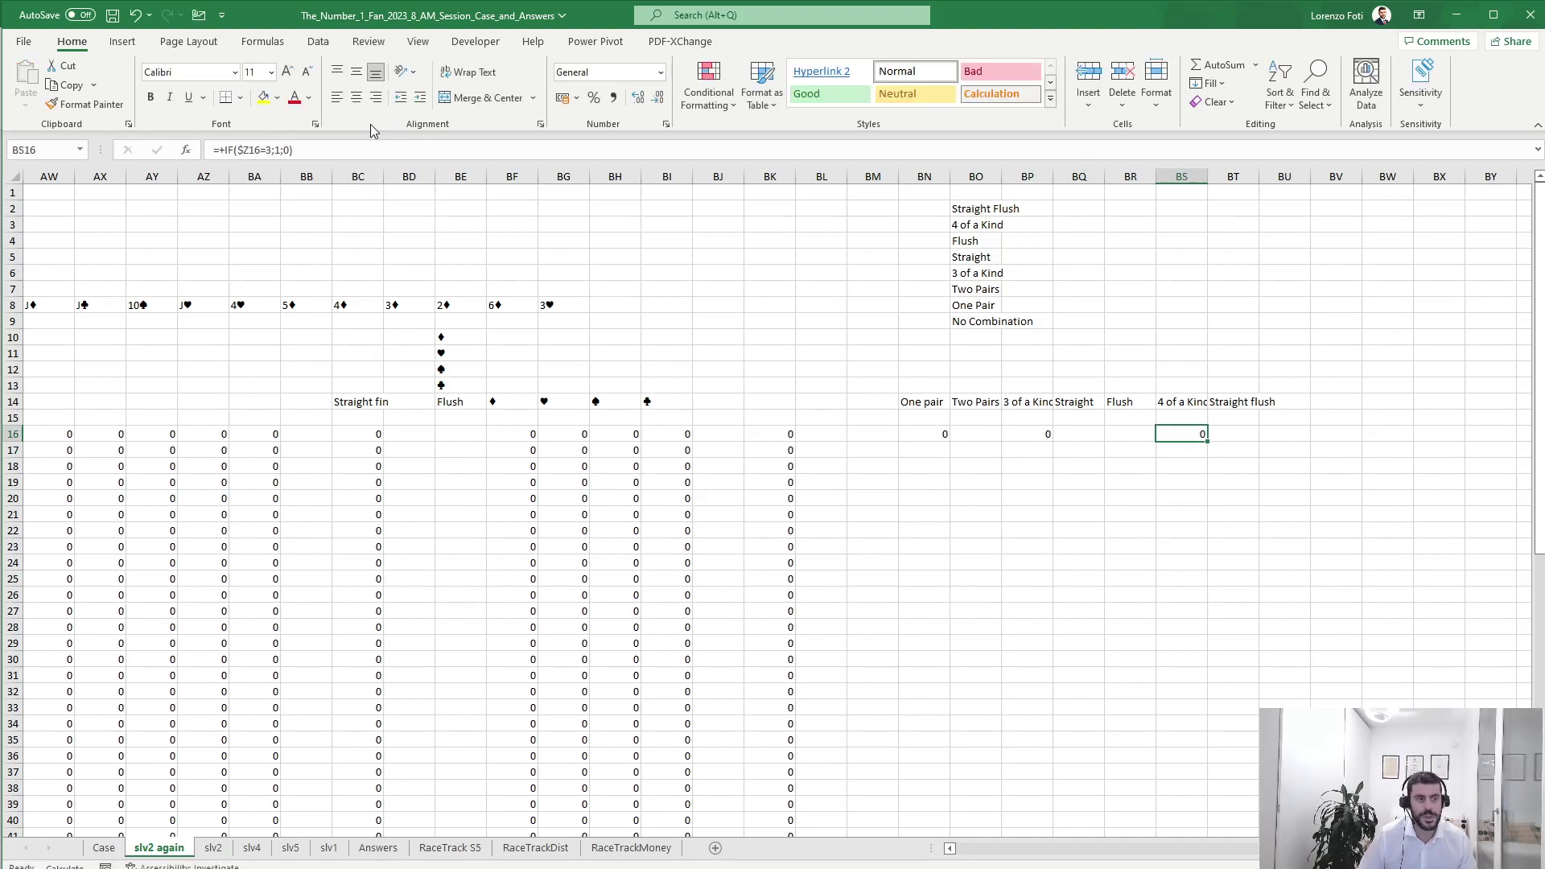
{"action": "double_click", "coordinate": [268, 150]}
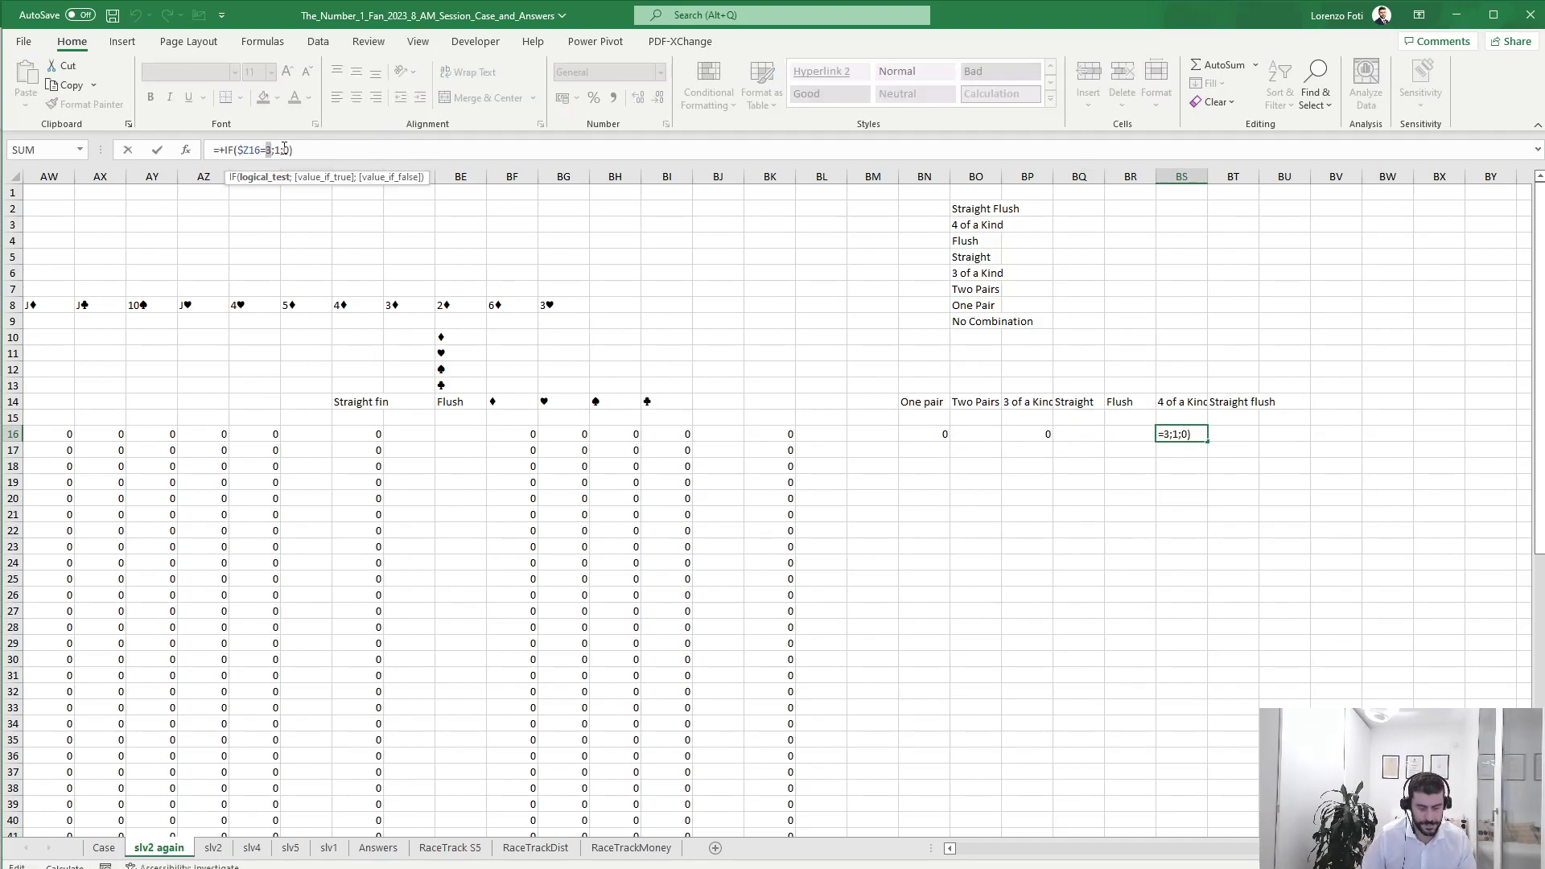
{"action": "key", "text": "Escape"}
Enter =IF(BC16=1;1;0) in BQ16 to flag a straight from the Straight fin column.
{"action": "key", "text": "Left"}
{"action": "key", "text": "Left"}
{"action": "type", "text": "+"}
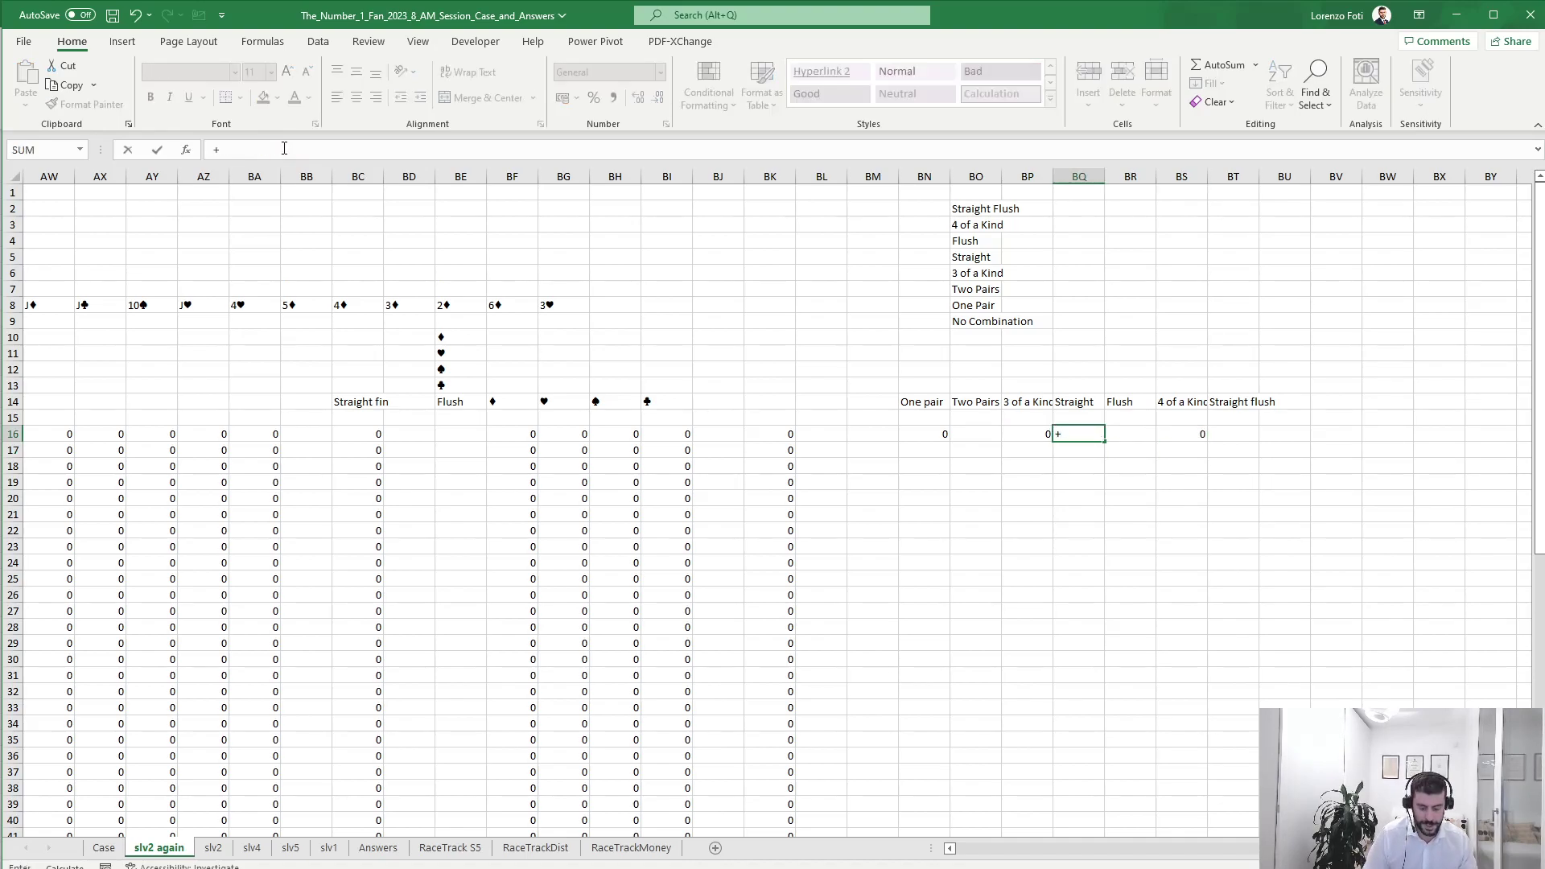
{"action": "type", "text": "if("}
{"action": "key", "text": "Left"}
{"action": "key", "text": "Left"}
{"action": "key", "text": "Left"}
{"action": "key", "text": "Left"}
{"action": "key", "text": "Left"}
{"action": "key", "text": "Left"}
{"action": "key", "text": "Left"}
{"action": "key", "text": "Left"}
{"action": "key", "text": "Left"}
{"action": "key", "text": "Left"}
{"action": "key", "text": "Left"}
{"action": "key", "text": "Left"}
{"action": "key", "text": "Left"}
{"action": "key", "text": "Left"}
{"action": "key", "text": "Left"}
{"action": "key", "text": "Right"}
{"action": "type", "text": "=1;1;0"}
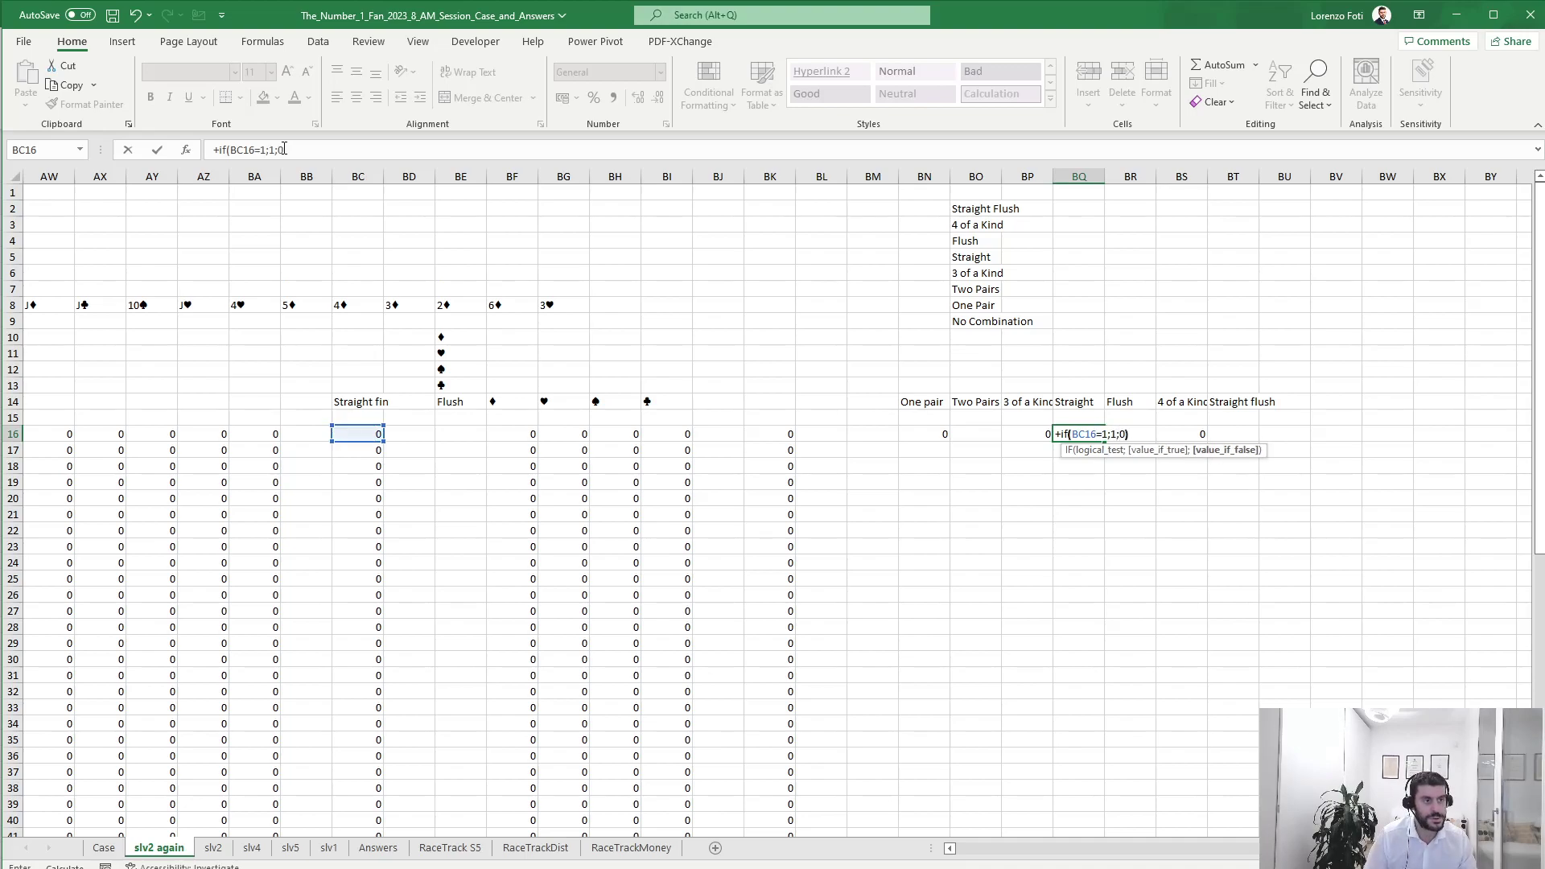
{"action": "key", "text": "Tab"}
Enter =IF(BK16=1;1;0) in BR16 to flag a flush from the combined flush column.
{"action": "type", "text": "+if("}
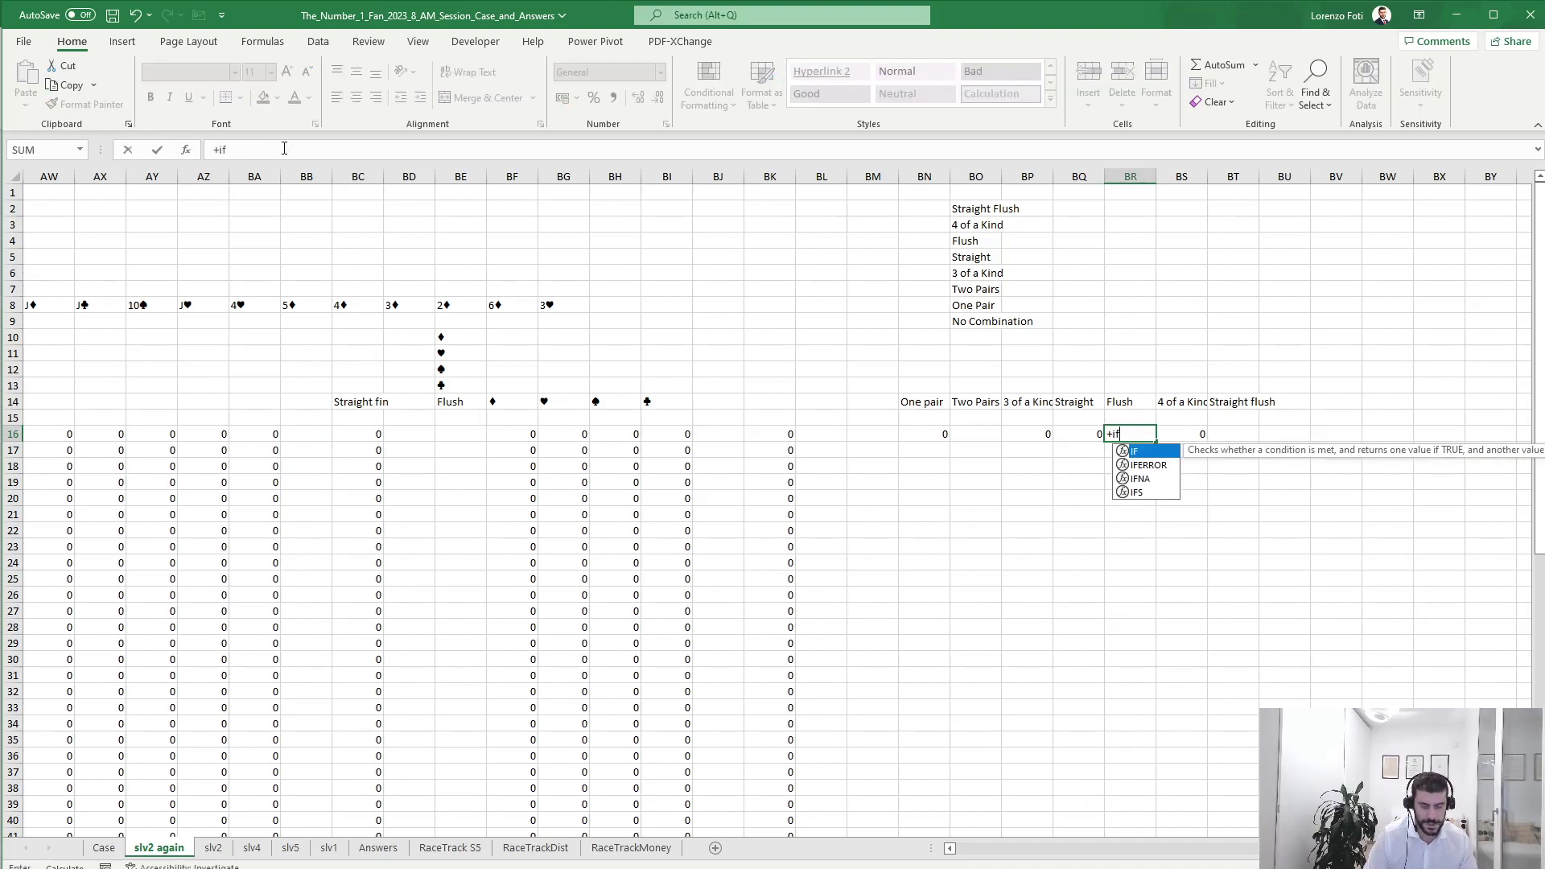
{"action": "key", "text": "Left"}
{"action": "key", "text": "Left"}
{"action": "key", "text": "Left"}
{"action": "key", "text": "Left"}
{"action": "key", "text": "Left"}
{"action": "key", "text": "Left"}
{"action": "key", "text": "Left"}
{"action": "type", "text": "=1;1"}
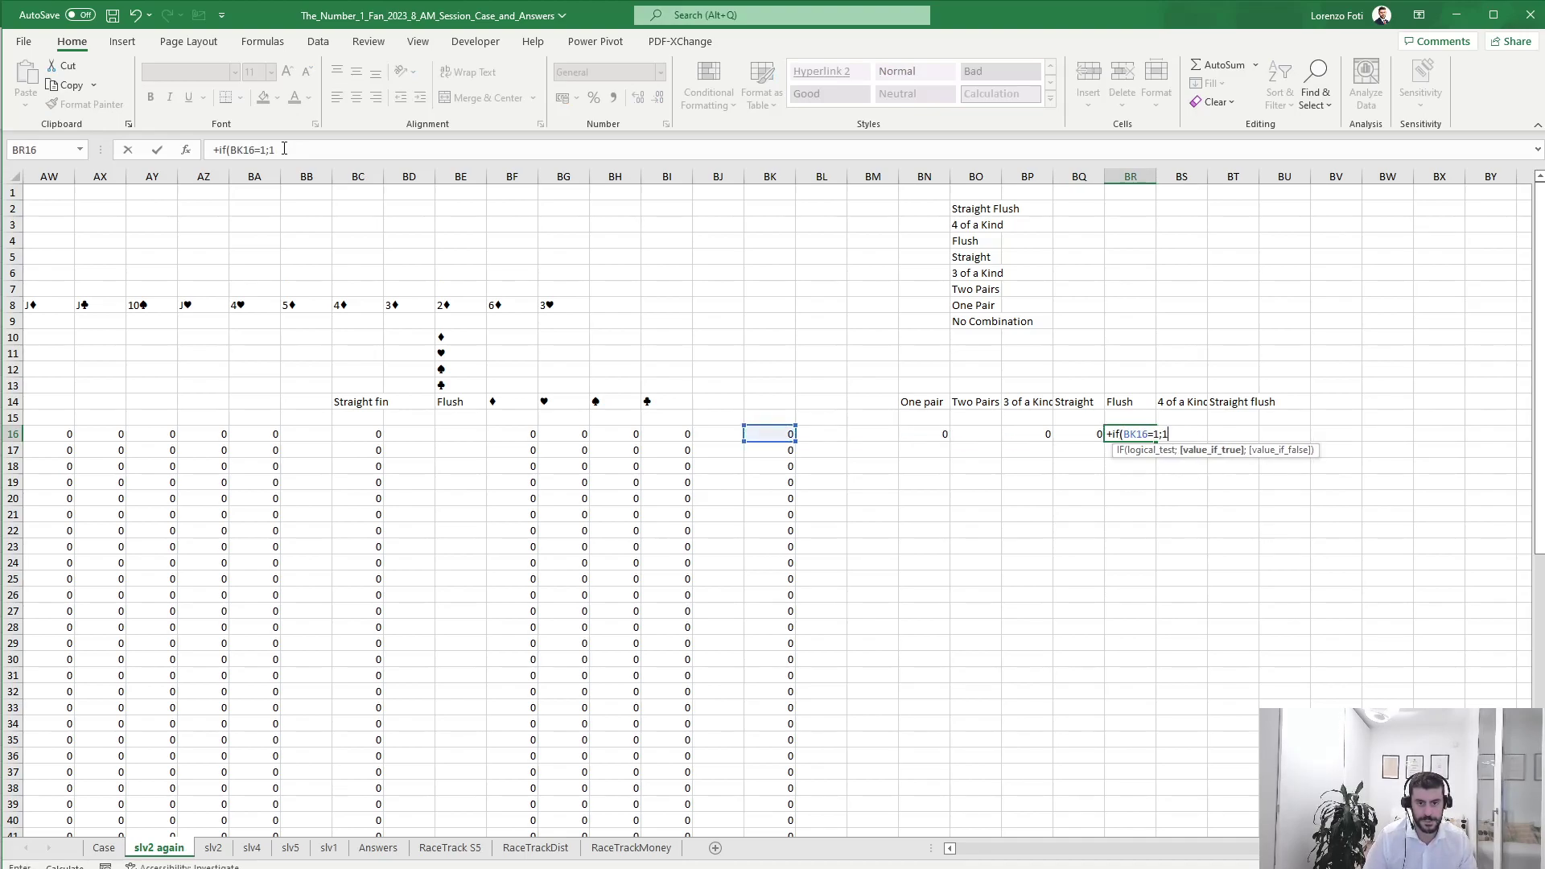
{"action": "type", "text": ";0)"}
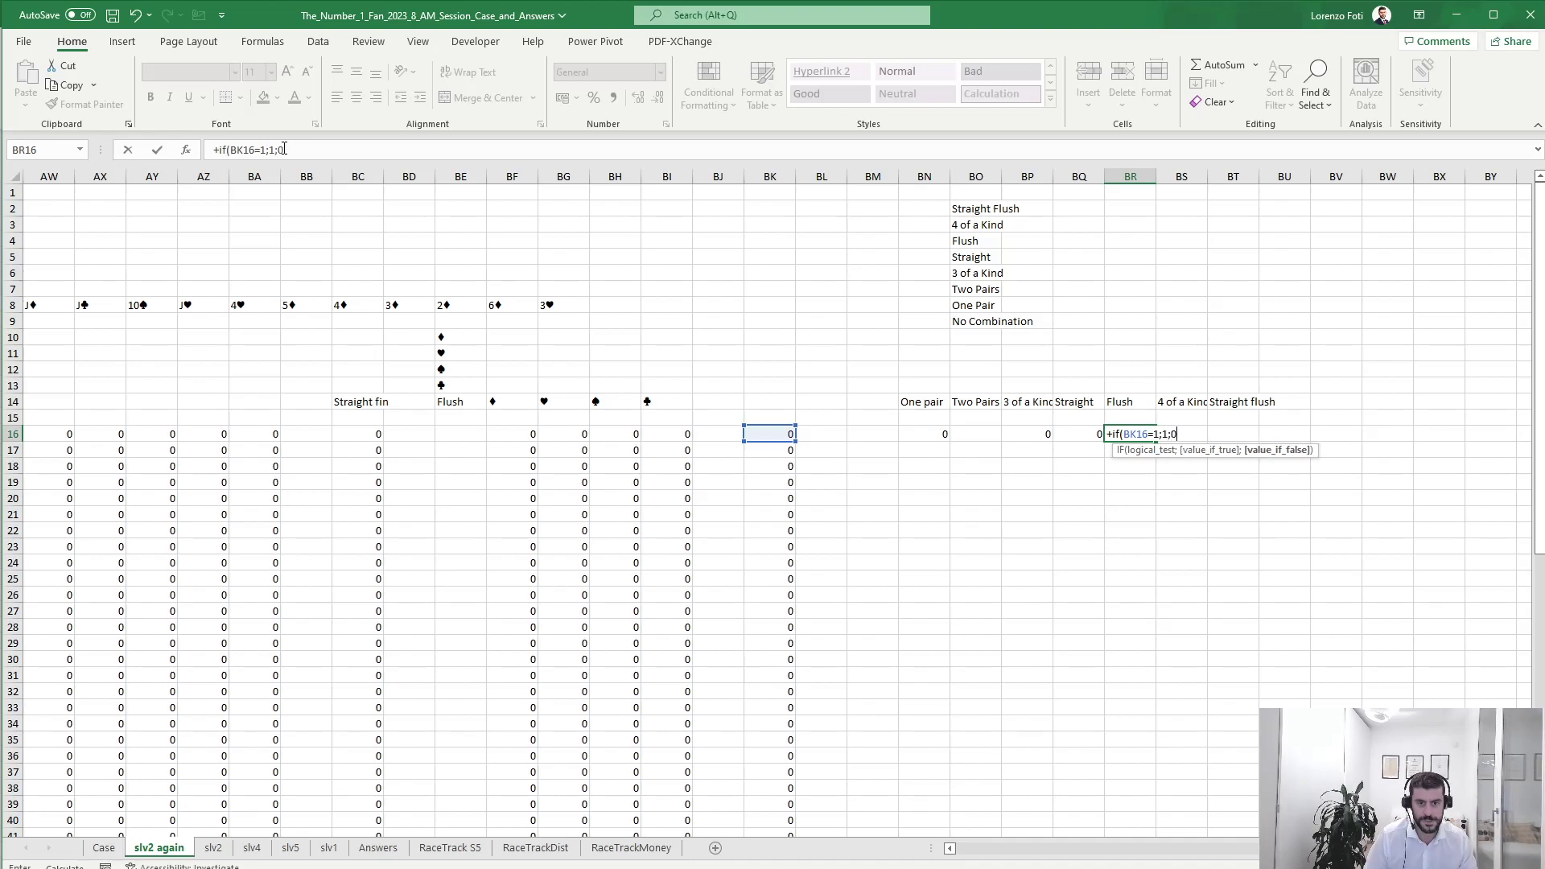
{"action": "key", "text": "Tab"}
Enter a Straight flush formula in BT16 that multiplies the Straight flag by the Flush flag, BQ16*BR16.
{"action": "key", "text": "Tab"}
{"action": "type", "text": "+"}
{"action": "key", "text": "Left"}
{"action": "key", "text": "Left"}
{"action": "key", "text": "Left"}
{"action": "type", "text": "*"}
{"action": "key", "text": "Left"}
{"action": "key", "text": "Left"}
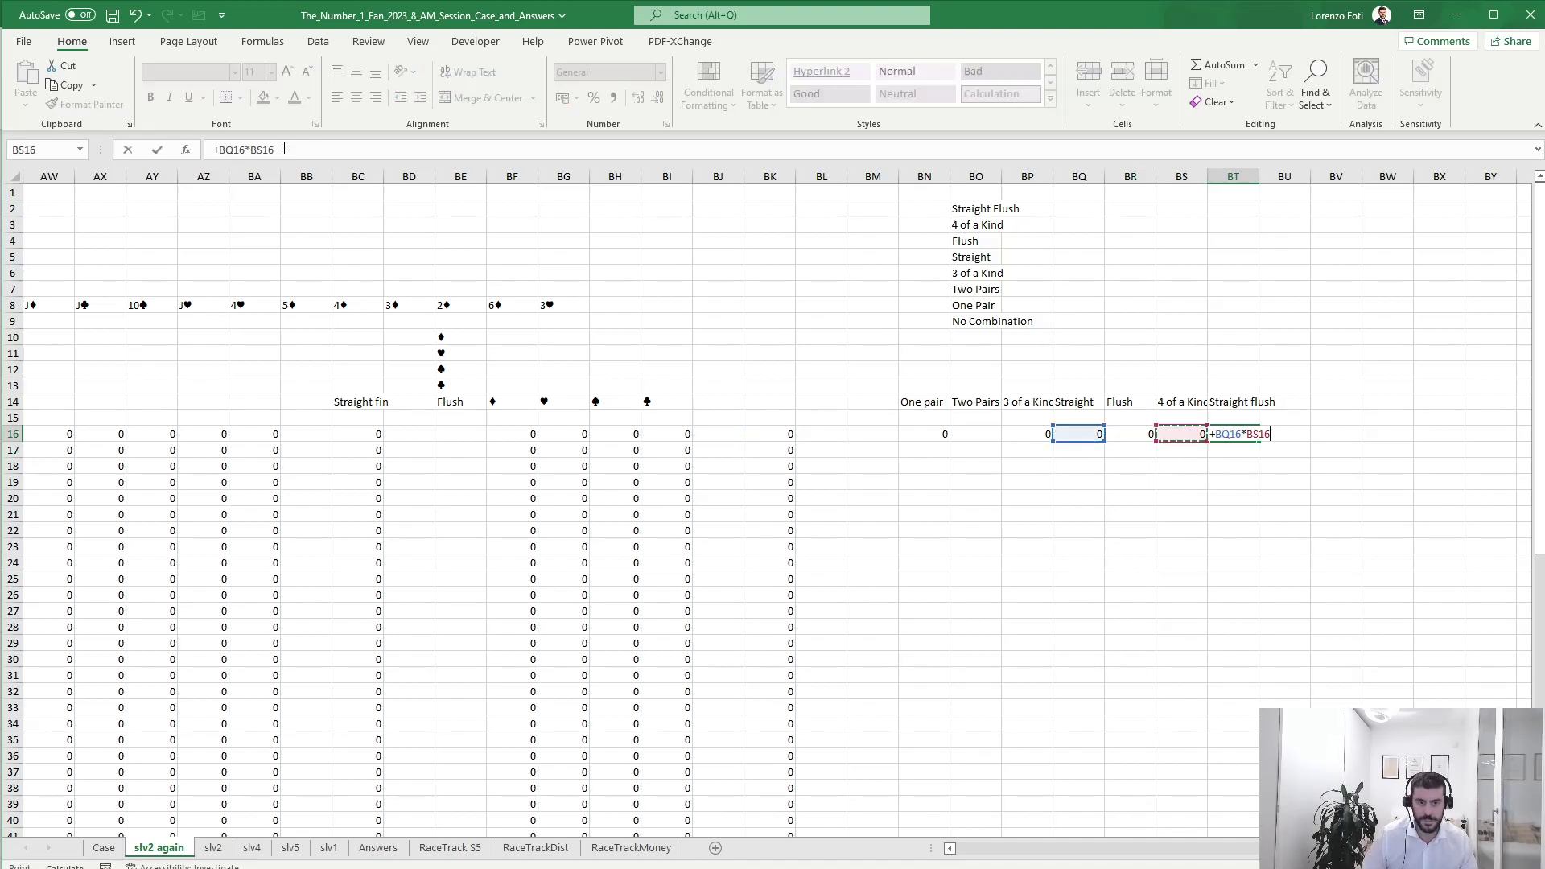
{"action": "key", "text": "Return"}
{"action": "key", "text": "Up"}
Review the Straight fin formula in BC16 and return to the empty Two Pairs cell in BO16.
{"action": "key", "text": "Left"}
{"action": "key", "text": "Left"}
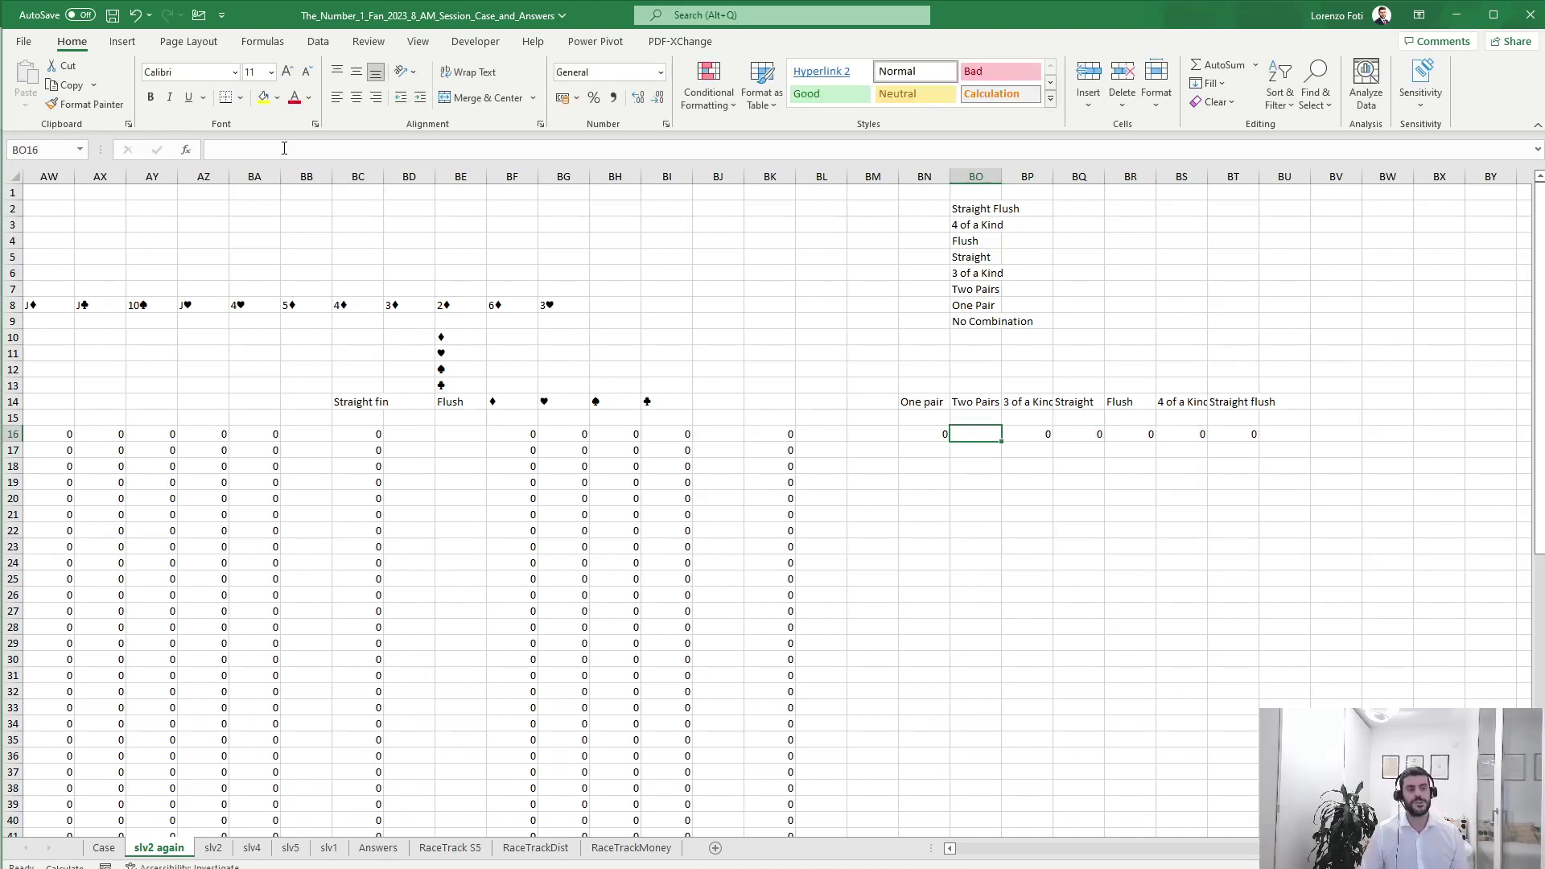
{"action": "key", "text": "Left"}
{"action": "key", "text": "Left"}
{"action": "key", "text": "Left"}
{"action": "key", "text": "Left"}
{"action": "key", "text": "Left"}
{"action": "key", "text": "Left"}
{"action": "key", "text": "Left"}
{"action": "key", "text": "Left"}
{"action": "key", "text": "Left"}
{"action": "key", "text": "Left"}
{"action": "key", "text": "Left"}
{"action": "key", "text": "Left"}
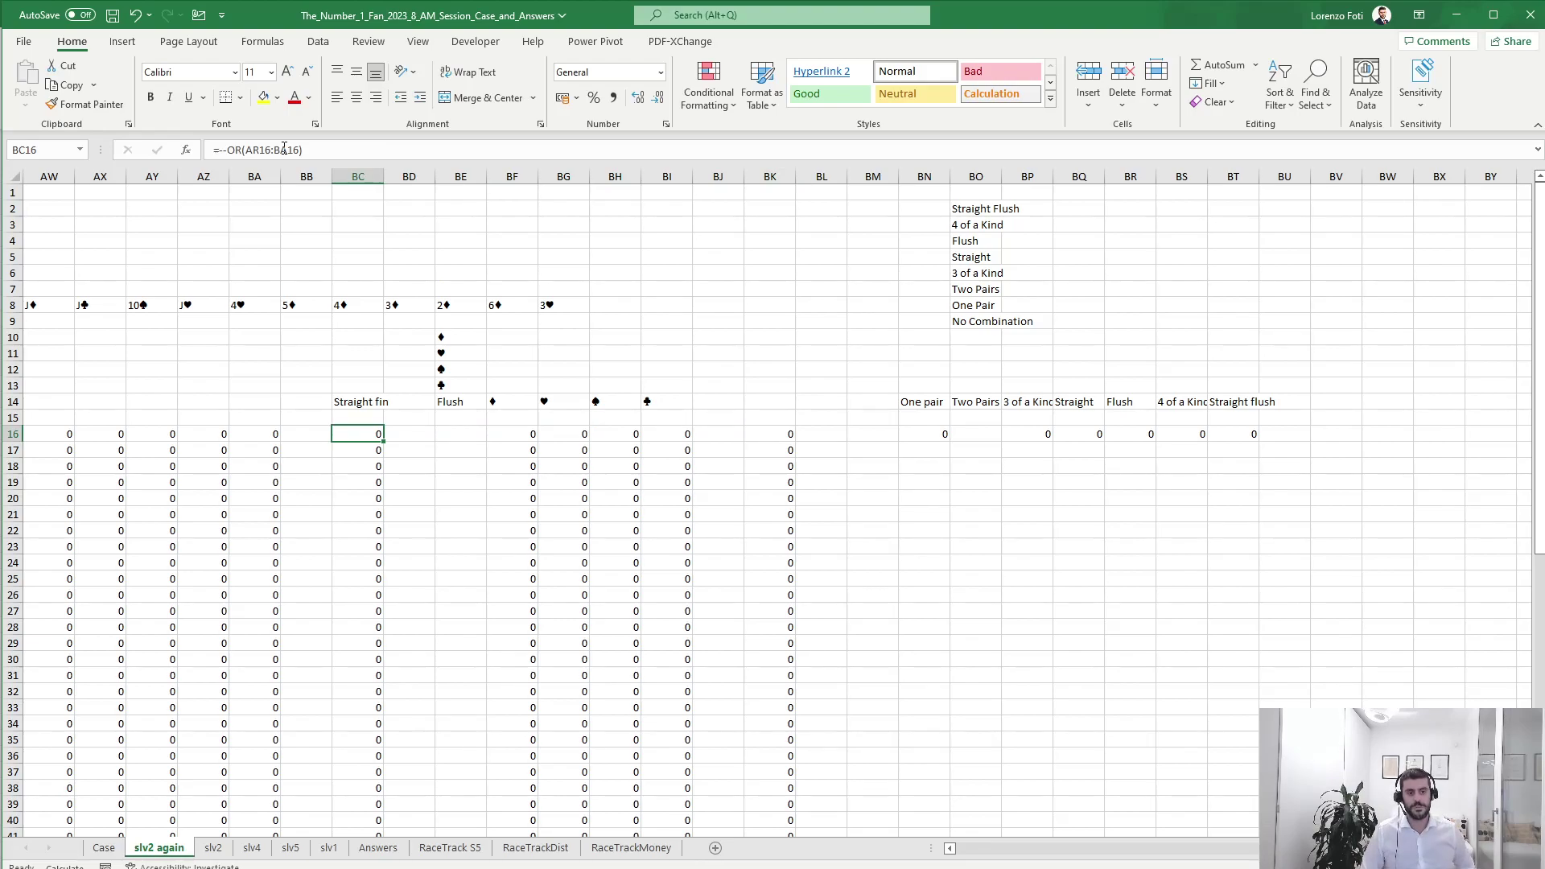
{"action": "key", "text": "Right"}
{"action": "key", "text": "Right"}
{"action": "key", "text": "Right"}
{"action": "key", "text": "Right"}
{"action": "key", "text": "Right"}
{"action": "key", "text": "Right"}
{"action": "key", "text": "Right"}
{"action": "key", "text": "Right"}
{"action": "key", "text": "Right"}
{"action": "key", "text": "Right"}
{"action": "key", "text": "Right"}
{"action": "key", "text": "Right"}
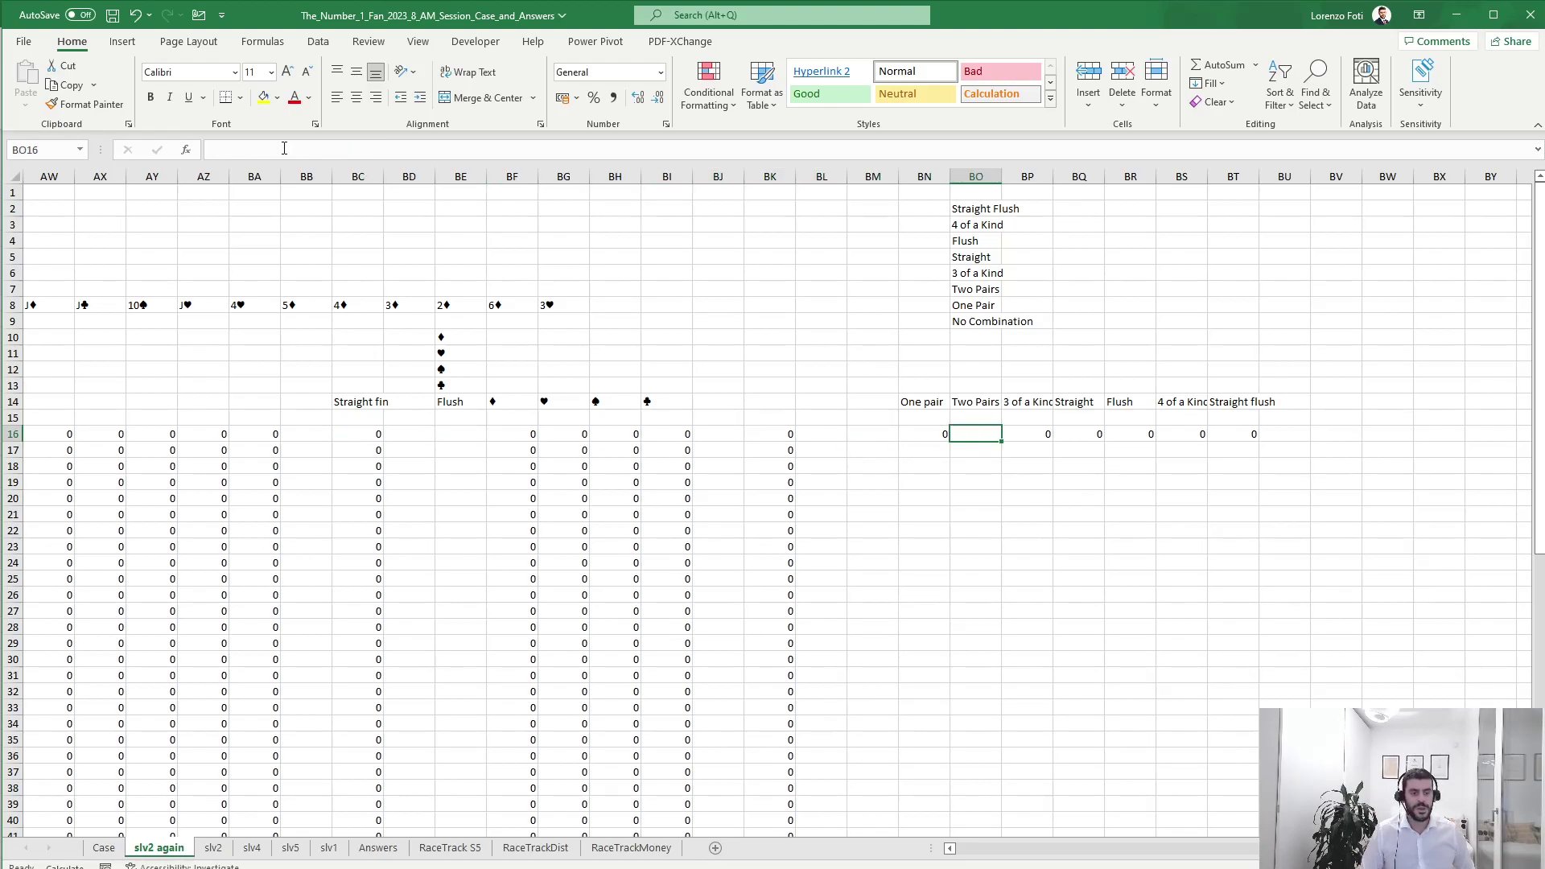
Examine the row 16 formulas for the rank counts, the extracted card rank in X16 and the rank match count in Z16.
{"action": "key", "text": "Left"}
{"action": "key", "text": "Left"}
{"action": "key", "text": "Left"}
{"action": "key", "text": "Left"}
{"action": "key", "text": "Left"}
{"action": "key", "text": "Left"}
{"action": "key", "text": "Left"}
{"action": "key", "text": "Left"}
{"action": "key", "text": "Left"}
{"action": "key", "text": "Left"}
{"action": "key", "text": "Left"}
{"action": "key", "text": "Left"}
{"action": "key", "text": "Left"}
{"action": "key", "text": "Left"}
{"action": "key", "text": "Left"}
{"action": "key", "text": "Left"}
{"action": "key", "text": "Left"}
{"action": "key", "text": "Left"}
{"action": "key", "text": "Left"}
{"action": "key", "text": "Left"}
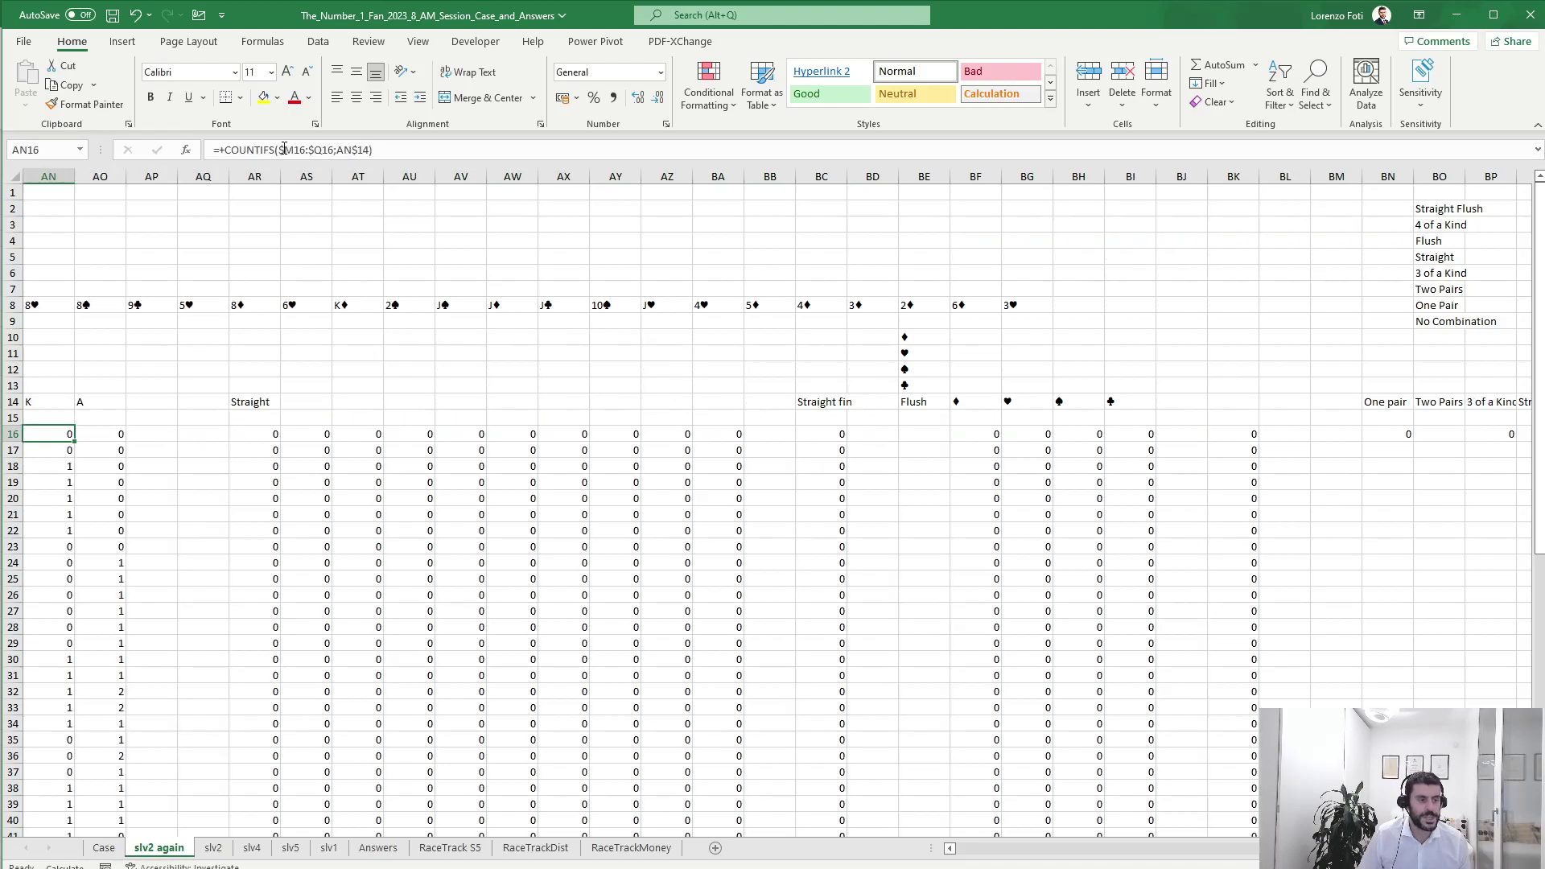
{"action": "key", "text": "Left"}
{"action": "key", "text": "Left"}
{"action": "key", "text": "Left"}
{"action": "key", "text": "Left"}
{"action": "key", "text": "Left"}
{"action": "key", "text": "Left"}
{"action": "key", "text": "Left"}
{"action": "key", "text": "Left"}
{"action": "key", "text": "Left"}
{"action": "key", "text": "Left"}
{"action": "key", "text": "Left"}
{"action": "key", "text": "Left"}
{"action": "key", "text": "Left"}
{"action": "key", "text": "Left"}
{"action": "key", "text": "Left"}
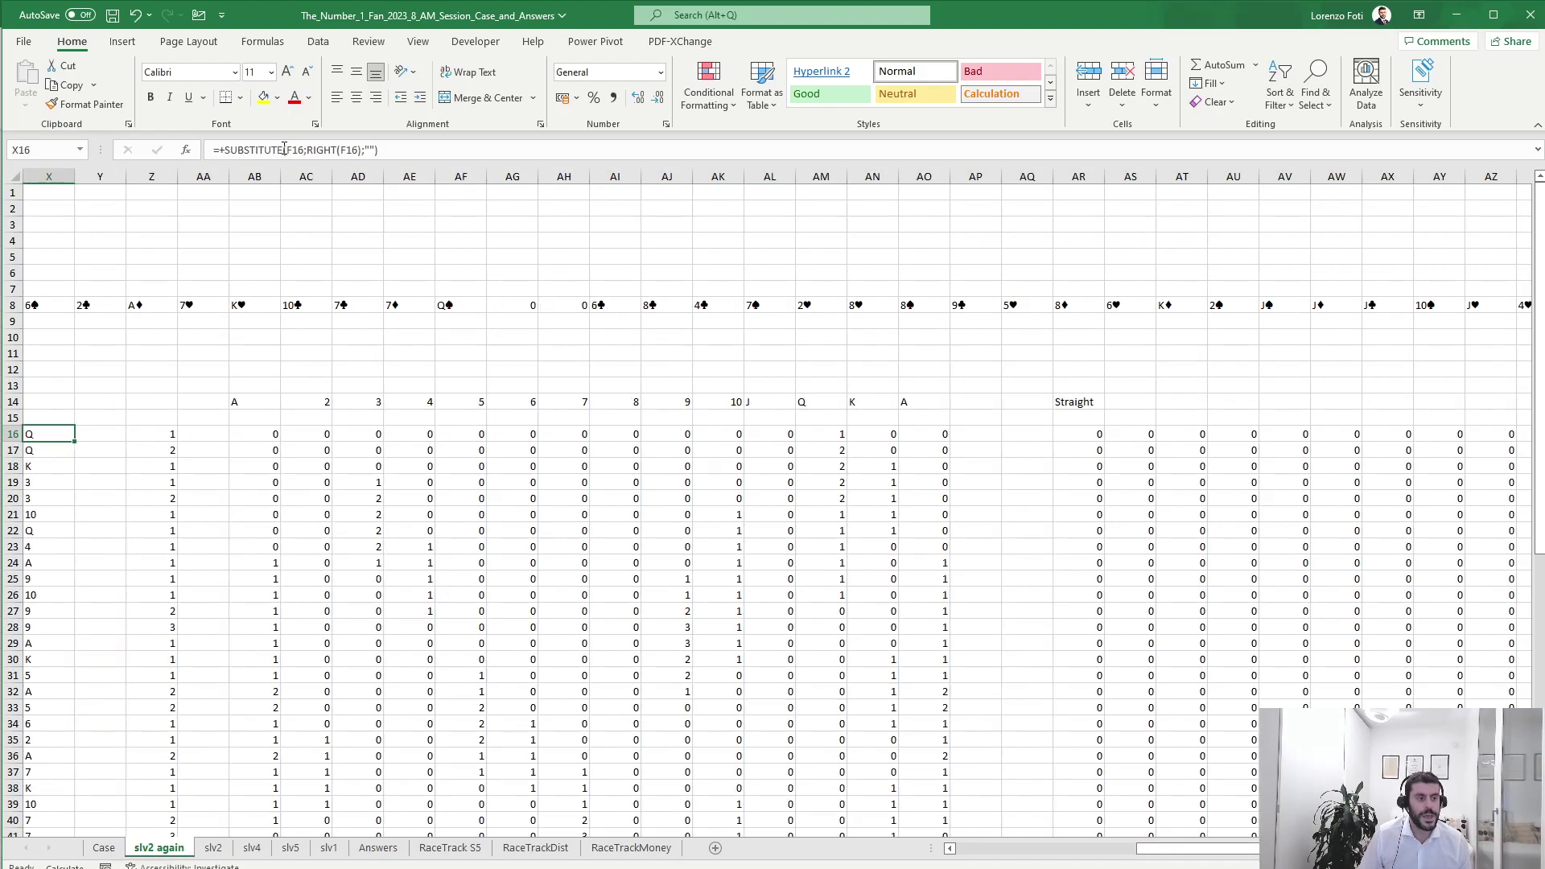
{"action": "key", "text": "Right"}
{"action": "key", "text": "Right"}
{"action": "key", "text": "Right"}
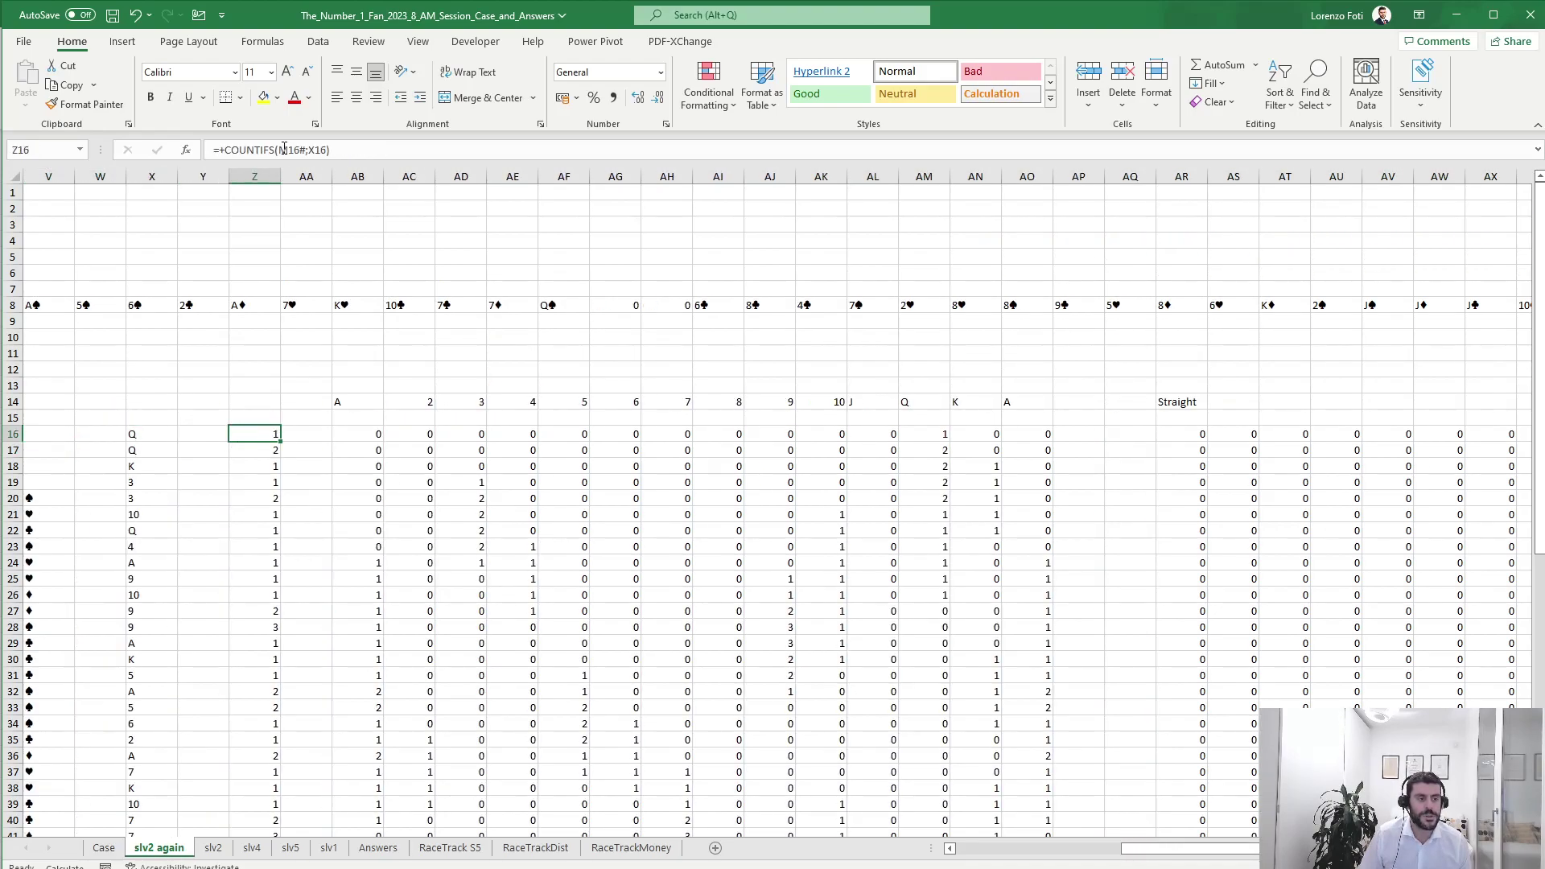
{"action": "key", "text": "Down"}
{"action": "key", "text": "Up"}
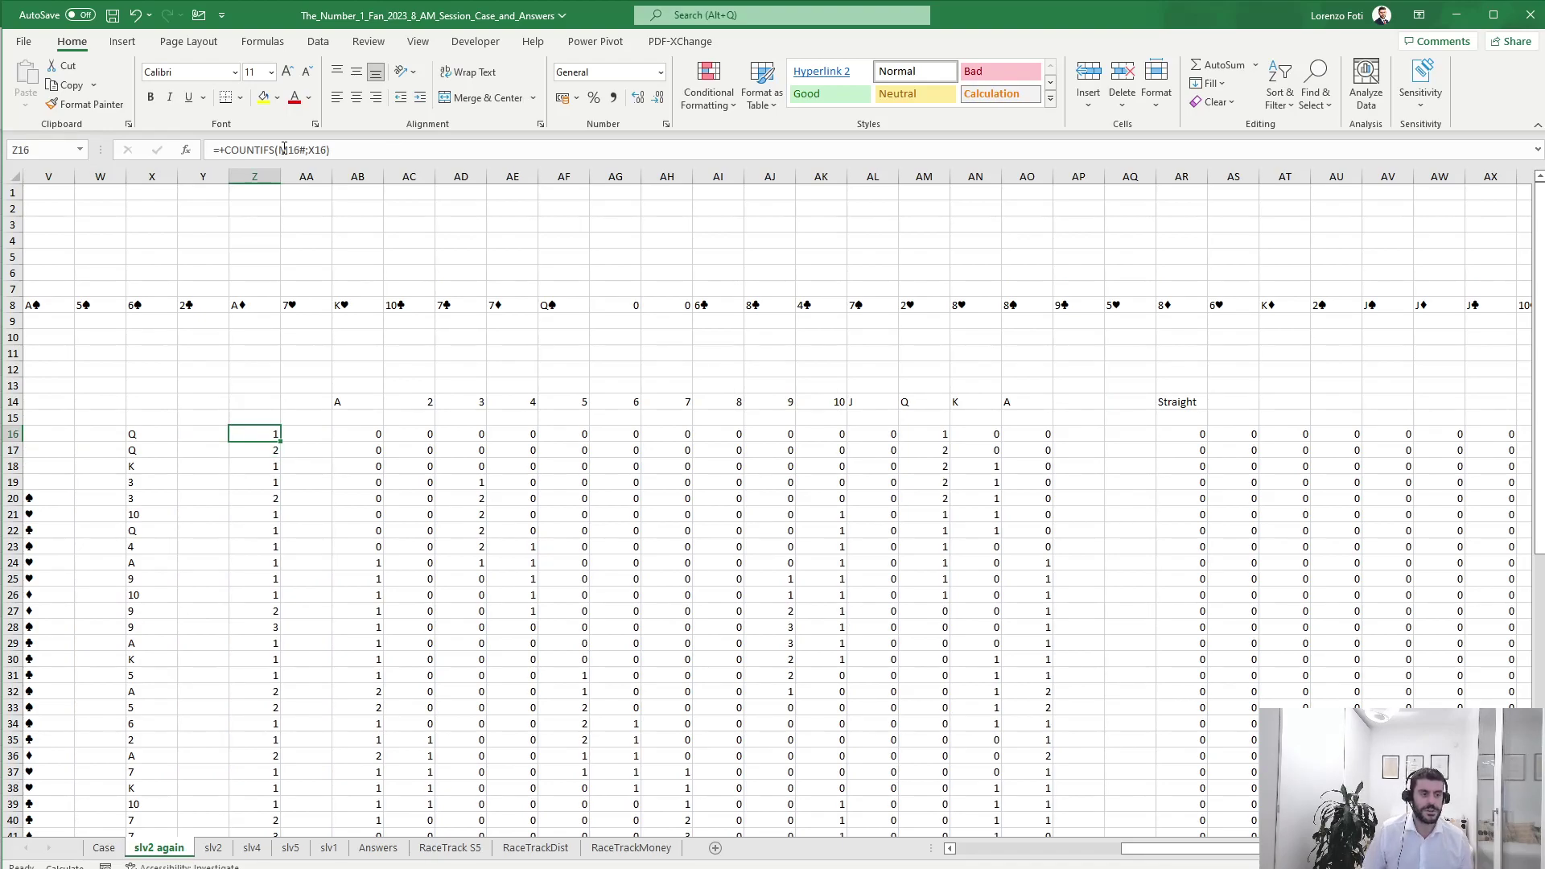
{"action": "key", "text": "Left"}
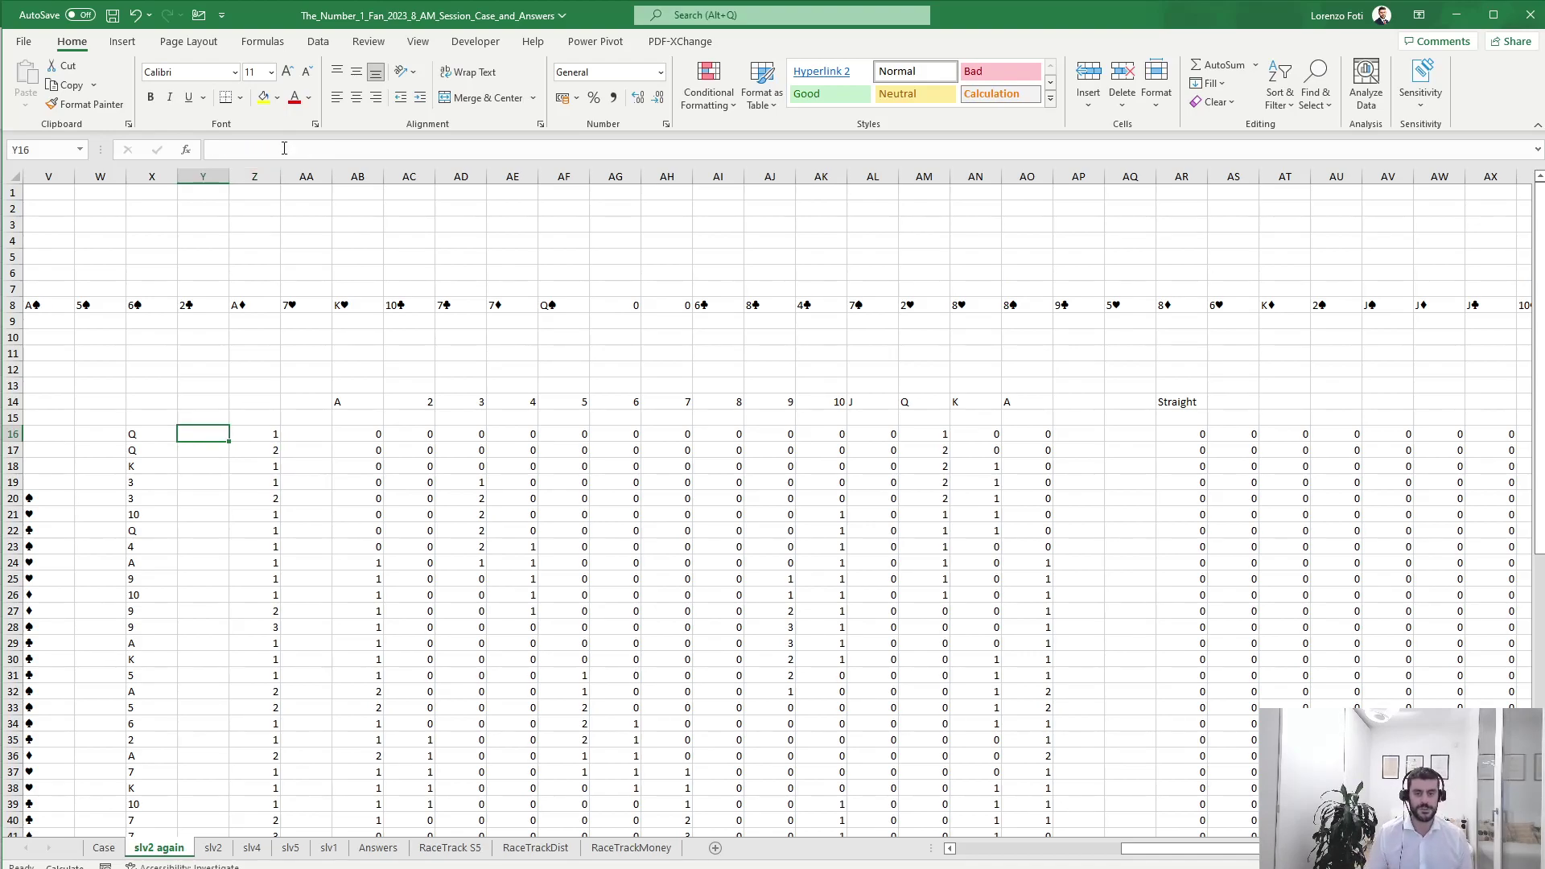
Start the Two Pairs formula in BO16 with an IF(AND( test whose first condition is Z16=2.
{"action": "key", "text": "Right"}
{"action": "key", "text": "Right"}
{"action": "key", "text": "Right"}
{"action": "key", "text": "Right"}
{"action": "key", "text": "Right"}
{"action": "key", "text": "Right"}
{"action": "key", "text": "Right"}
{"action": "key", "text": "Right"}
{"action": "key", "text": "Right"}
{"action": "key", "text": "Right"}
{"action": "key", "text": "Right"}
{"action": "key", "text": "Right"}
{"action": "key", "text": "Right"}
{"action": "key", "text": "Right"}
{"action": "key", "text": "Right"}
{"action": "key", "text": "Right"}
{"action": "key", "text": "Right"}
{"action": "key", "text": "Right"}
{"action": "key", "text": "Right"}
{"action": "key", "text": "Right"}
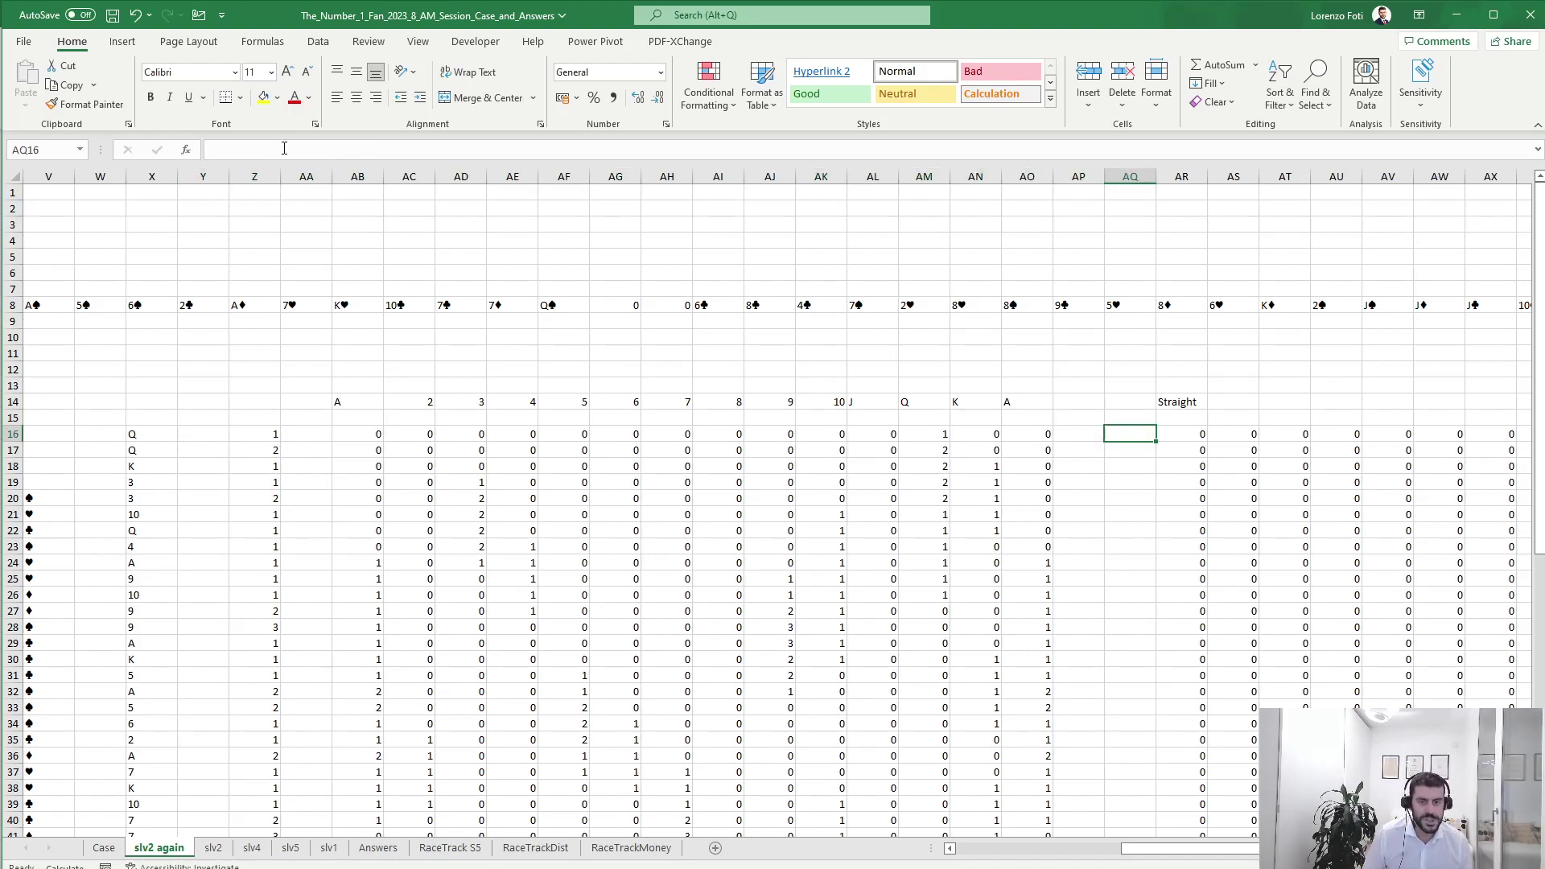
{"action": "key", "text": "Right"}
{"action": "key", "text": "Right"}
{"action": "key", "text": "Right"}
{"action": "key", "text": "Right"}
{"action": "key", "text": "Right"}
{"action": "key", "text": "Right"}
{"action": "key", "text": "Right"}
{"action": "key", "text": "Right"}
{"action": "key", "text": "Right"}
{"action": "key", "text": "Right"}
{"action": "key", "text": "Right"}
{"action": "key", "text": "Right"}
{"action": "key", "text": "Right"}
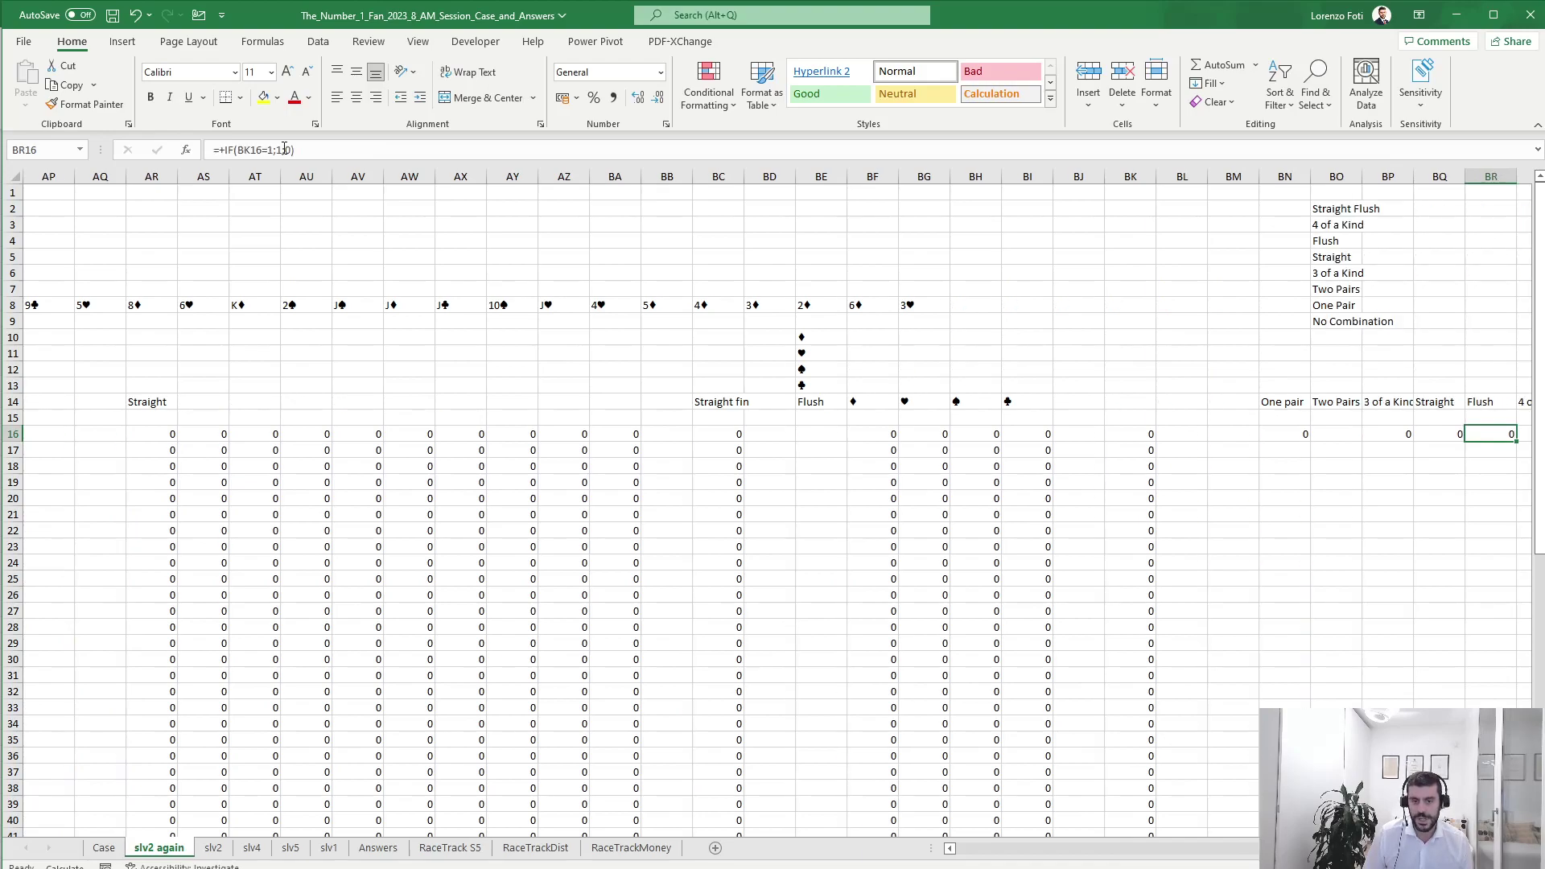
{"action": "key", "text": "Left"}
{"action": "key", "text": "Left"}
{"action": "key", "text": "Left"}
{"action": "type", "text": "+"}
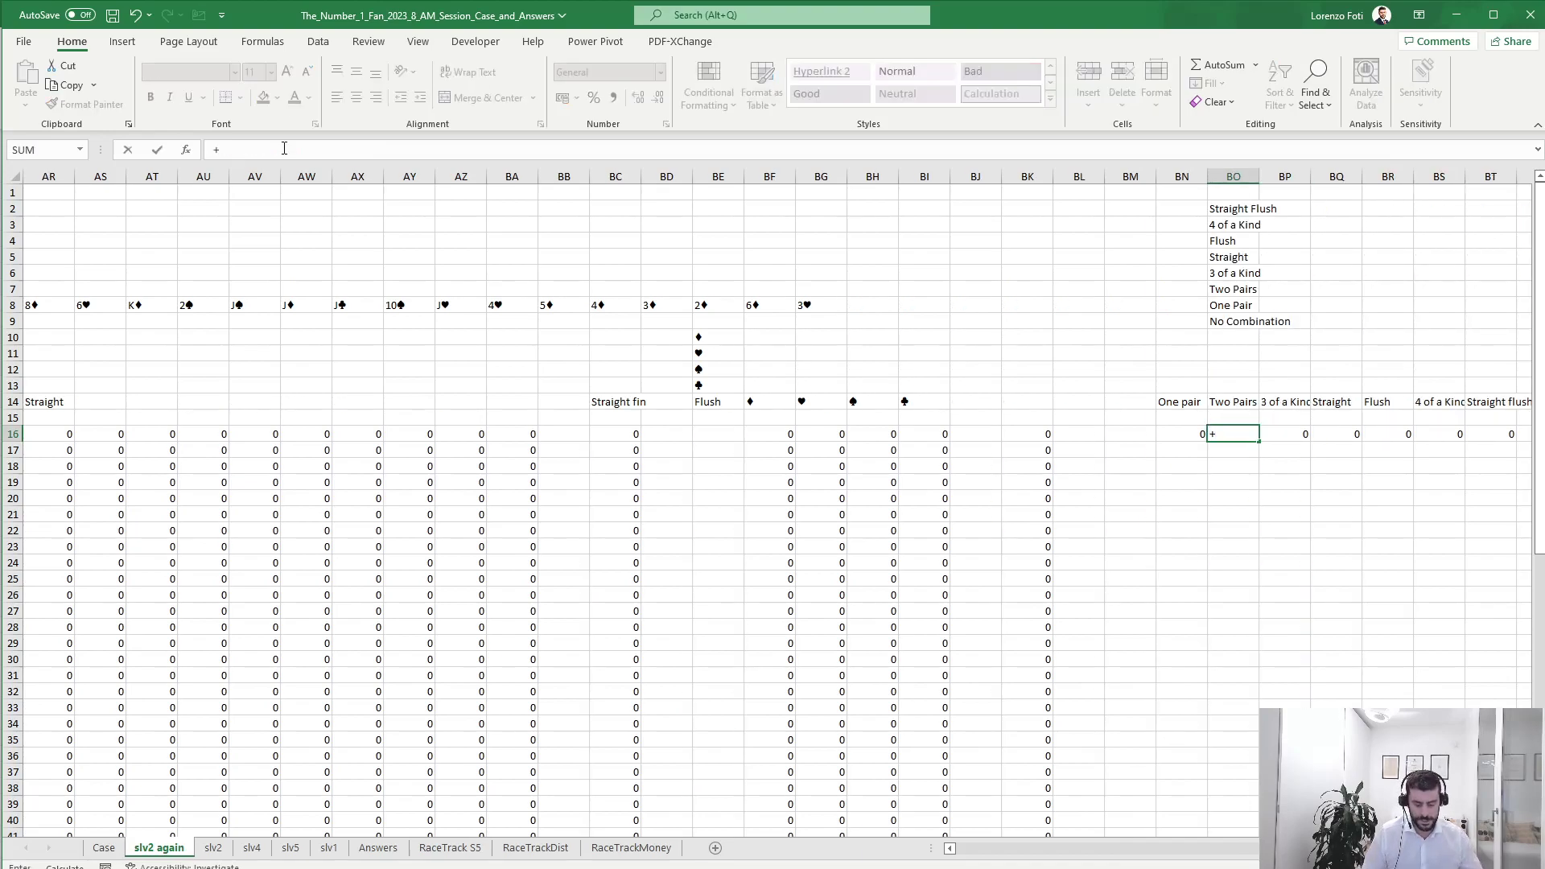
{"action": "type", "text": "if(and("}
{"action": "key", "text": "Left"}
{"action": "key", "text": "Left"}
{"action": "key", "text": "Left"}
{"action": "key", "text": "Left"}
{"action": "key", "text": "Left"}
{"action": "key", "text": "Left"}
{"action": "key", "text": "Left"}
{"action": "key", "text": "Left"}
{"action": "key", "text": "Left"}
{"action": "key", "text": "Left"}
{"action": "key", "text": "Left"}
{"action": "key", "text": "Left"}
{"action": "key", "text": "Left"}
{"action": "key", "text": "Left"}
{"action": "key", "text": "Left"}
{"action": "key", "text": "Left"}
{"action": "key", "text": "Left"}
{"action": "key", "text": "Left"}
{"action": "key", "text": "Left"}
{"action": "key", "text": "Left"}
{"action": "key", "text": "Left"}
{"action": "key", "text": "Left"}
{"action": "key", "text": "Left"}
{"action": "key", "text": "Left"}
{"action": "key", "text": "Left"}
{"action": "key", "text": "Left"}
{"action": "key", "text": "Left"}
{"action": "key", "text": "Left"}
{"action": "key", "text": "Left"}
{"action": "key", "text": "Left"}
{"action": "key", "text": "Left"}
{"action": "key", "text": "Left"}
{"action": "key", "text": "Left"}
{"action": "key", "text": "Left"}
{"action": "key", "text": "Left"}
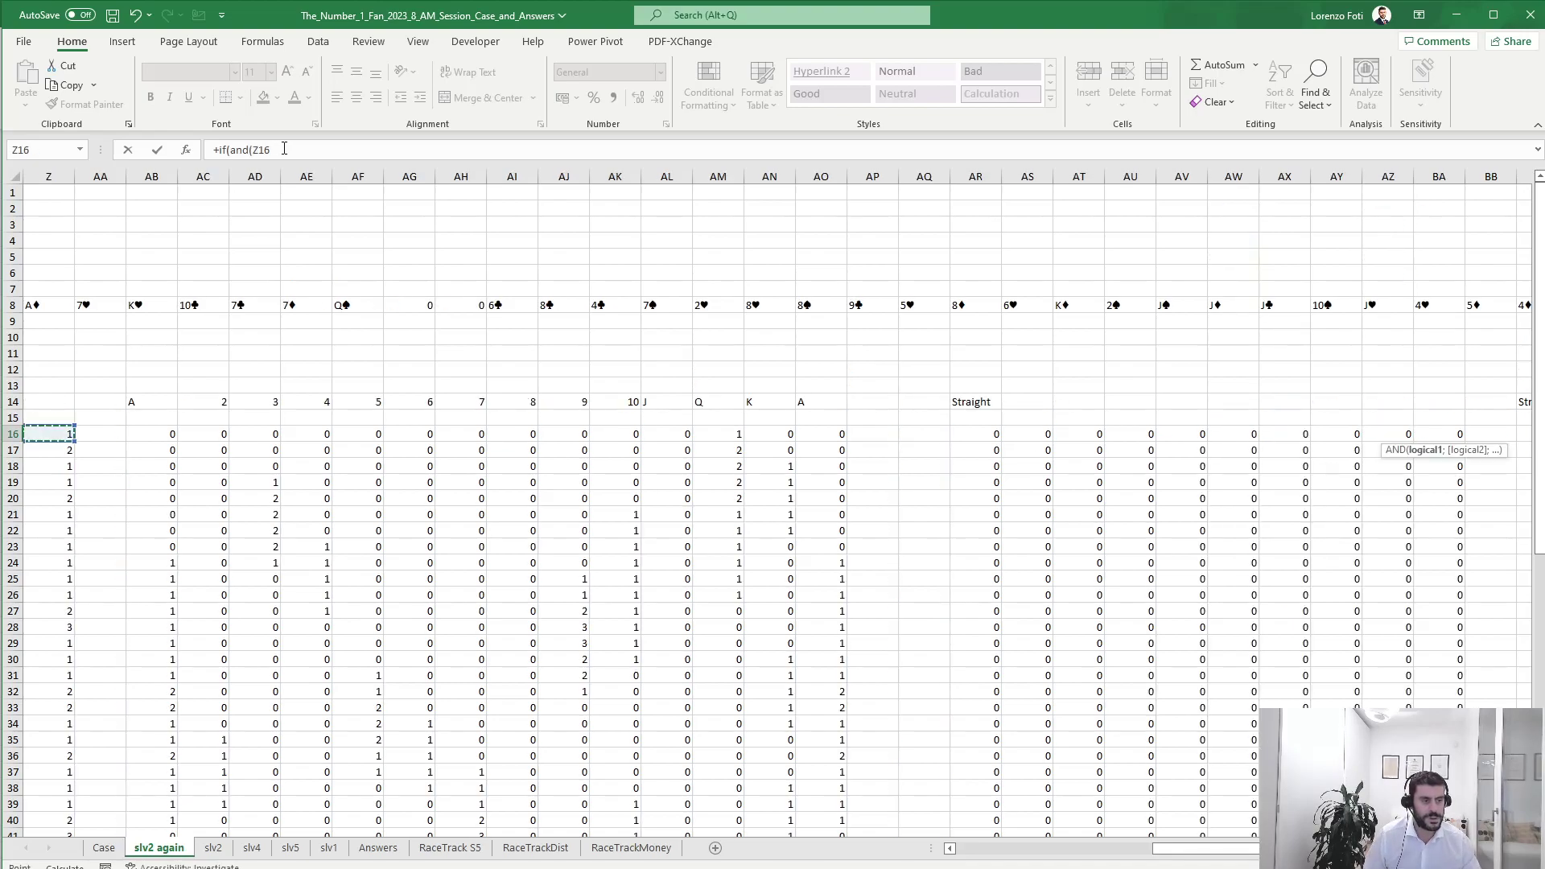
{"action": "type", "text": "=2,"}
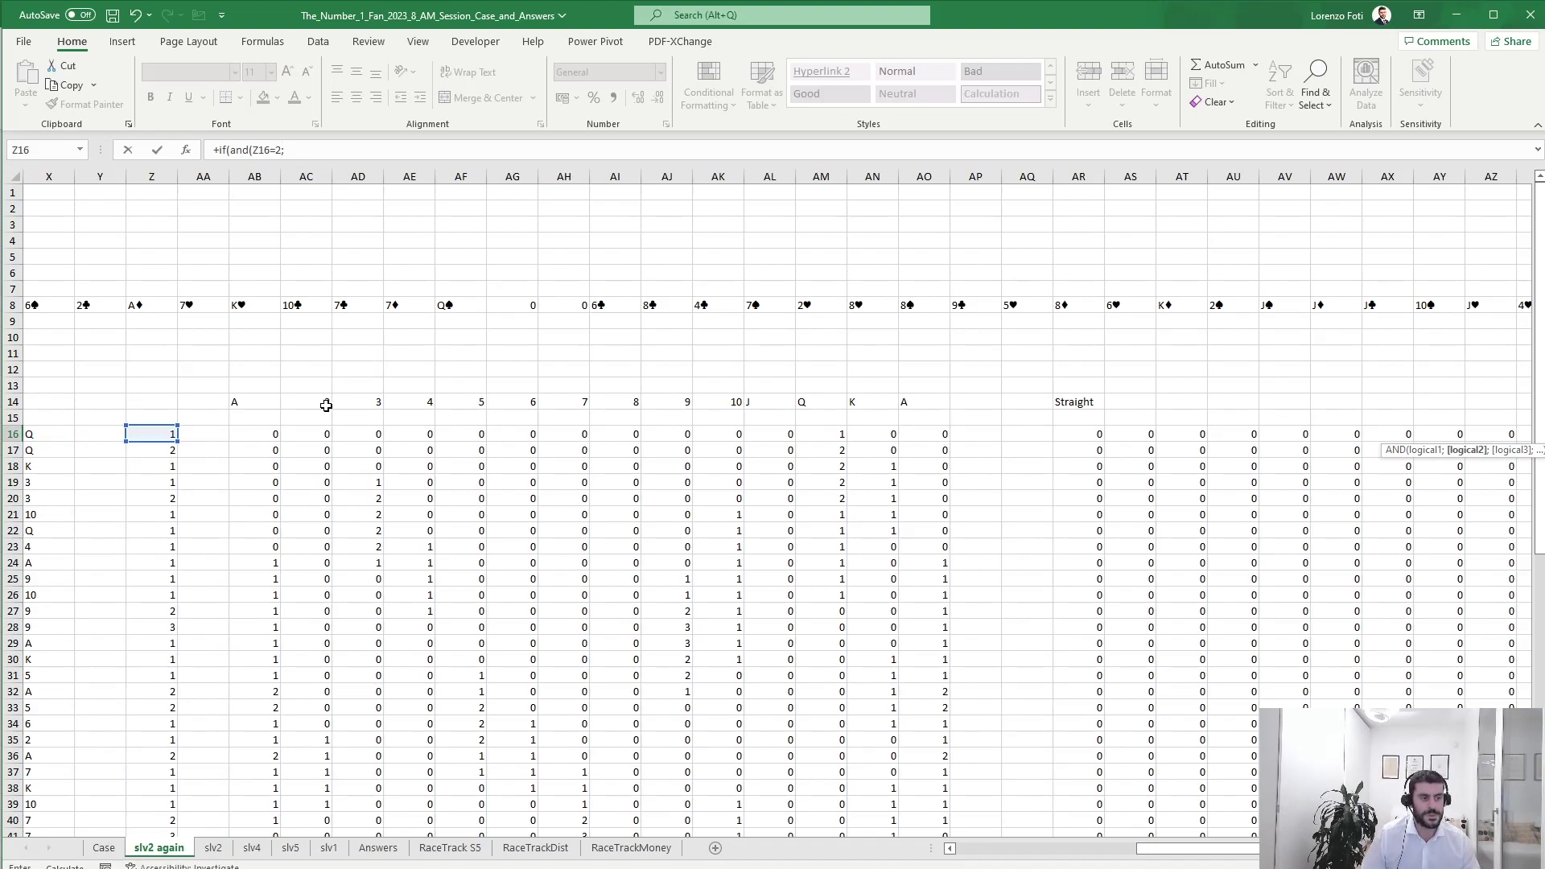
Add AB16:AO16 as the second AND condition and put NOT(ISERROR(FILTER( in front of it.
{"action": "left_click_drag", "start_coordinate": [270, 435], "coordinate": [914, 428]}
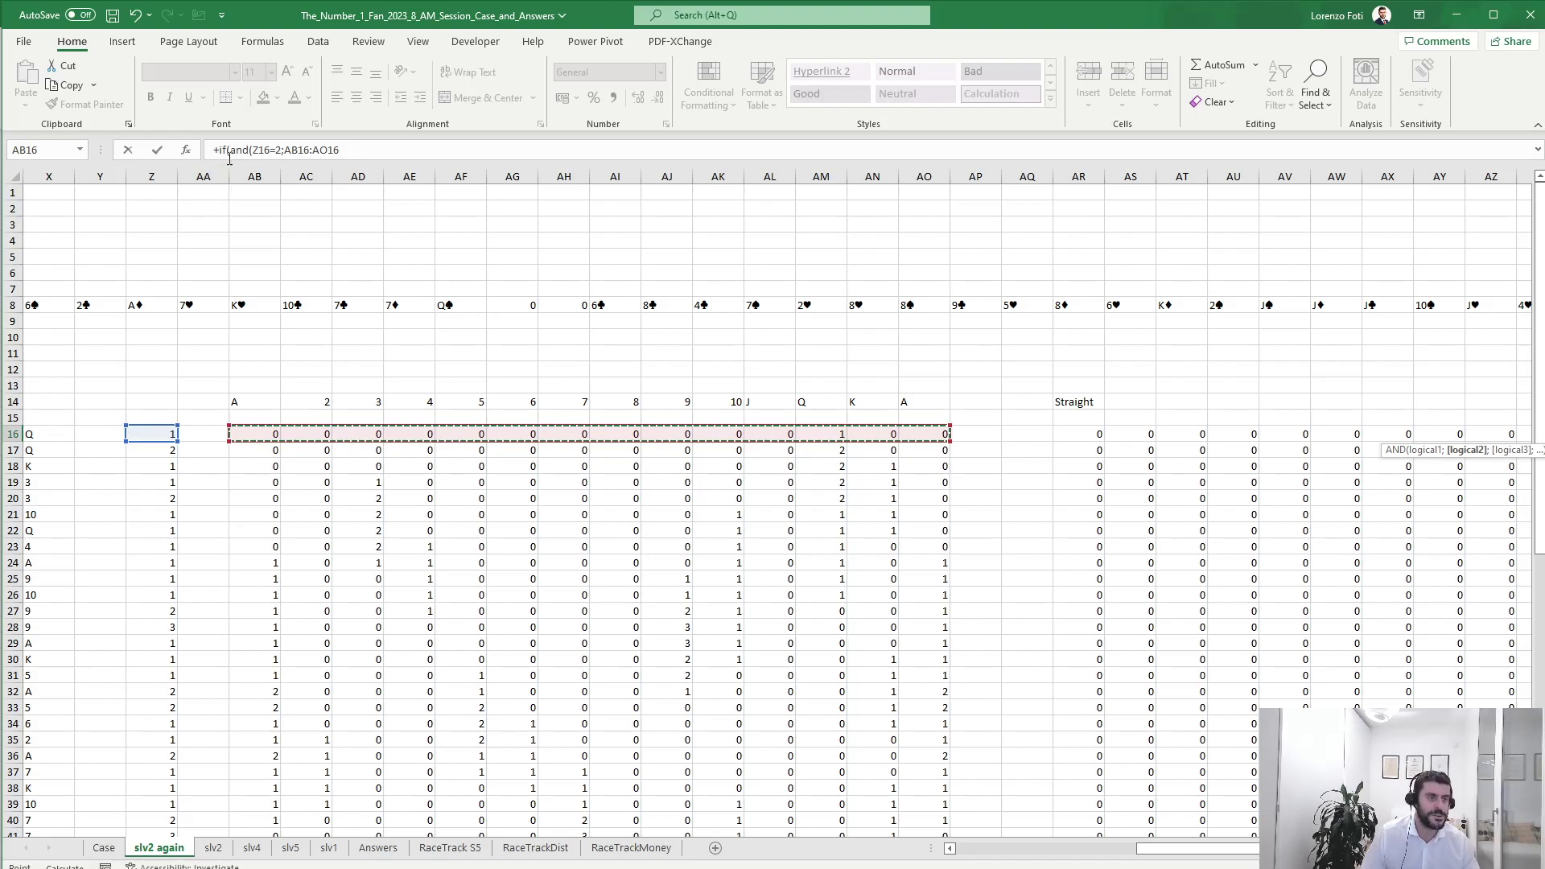
{"action": "left_click", "coordinate": [281, 150]}
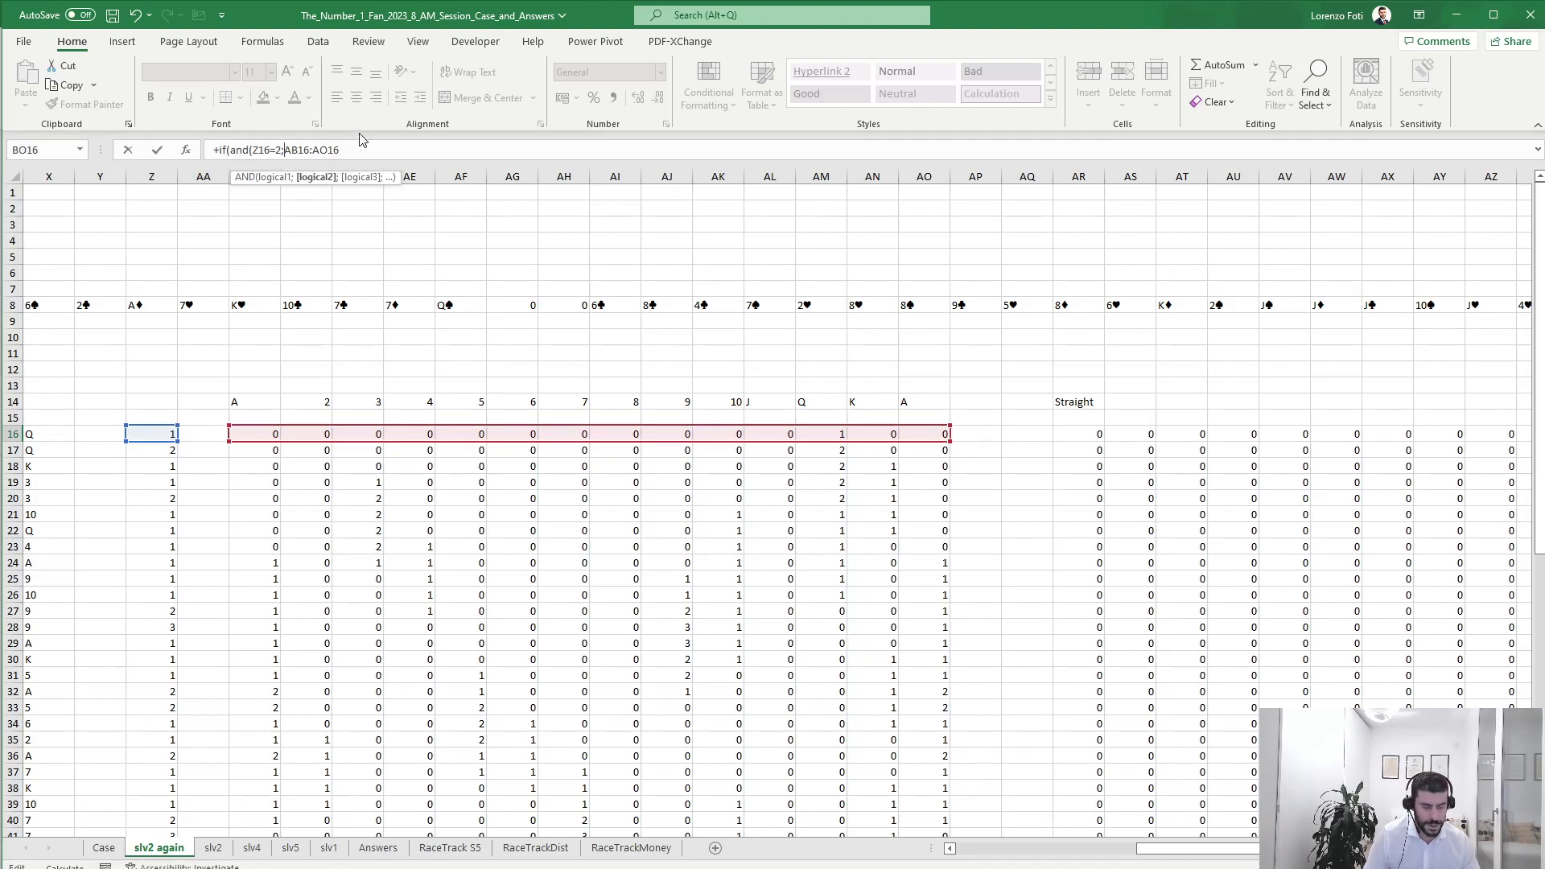
{"action": "type", "text": "not"}
{"action": "type", "text": "(iserrro"}
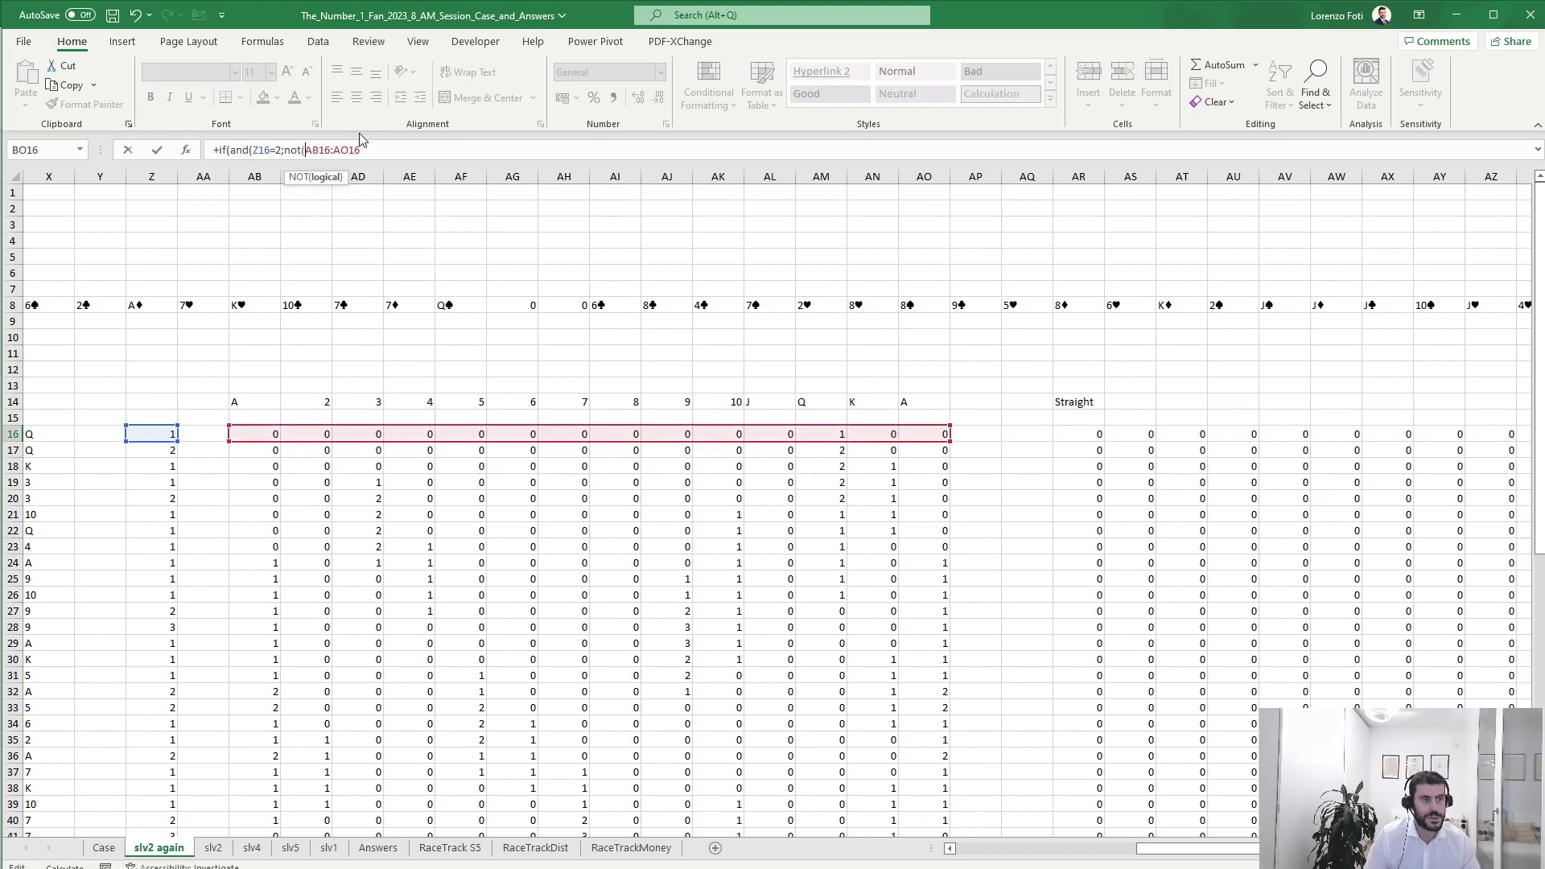
{"action": "key", "text": "BackSpace"}
{"action": "key", "text": "BackSpace"}
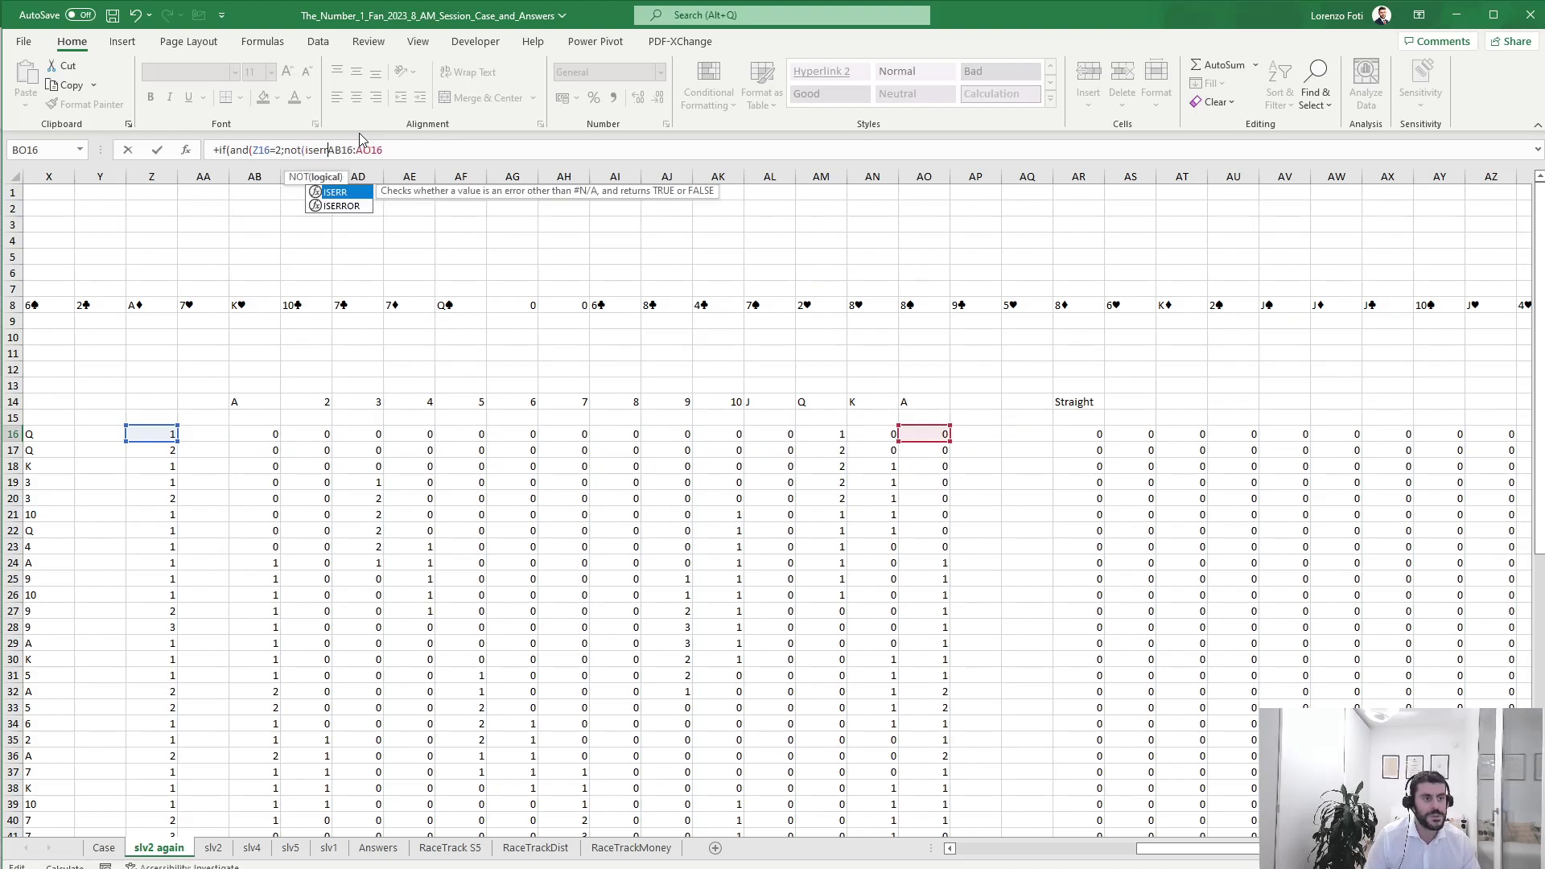
{"action": "key", "text": "Down"}
{"action": "key", "text": "Tab"}
{"action": "type", "text": "filter("}
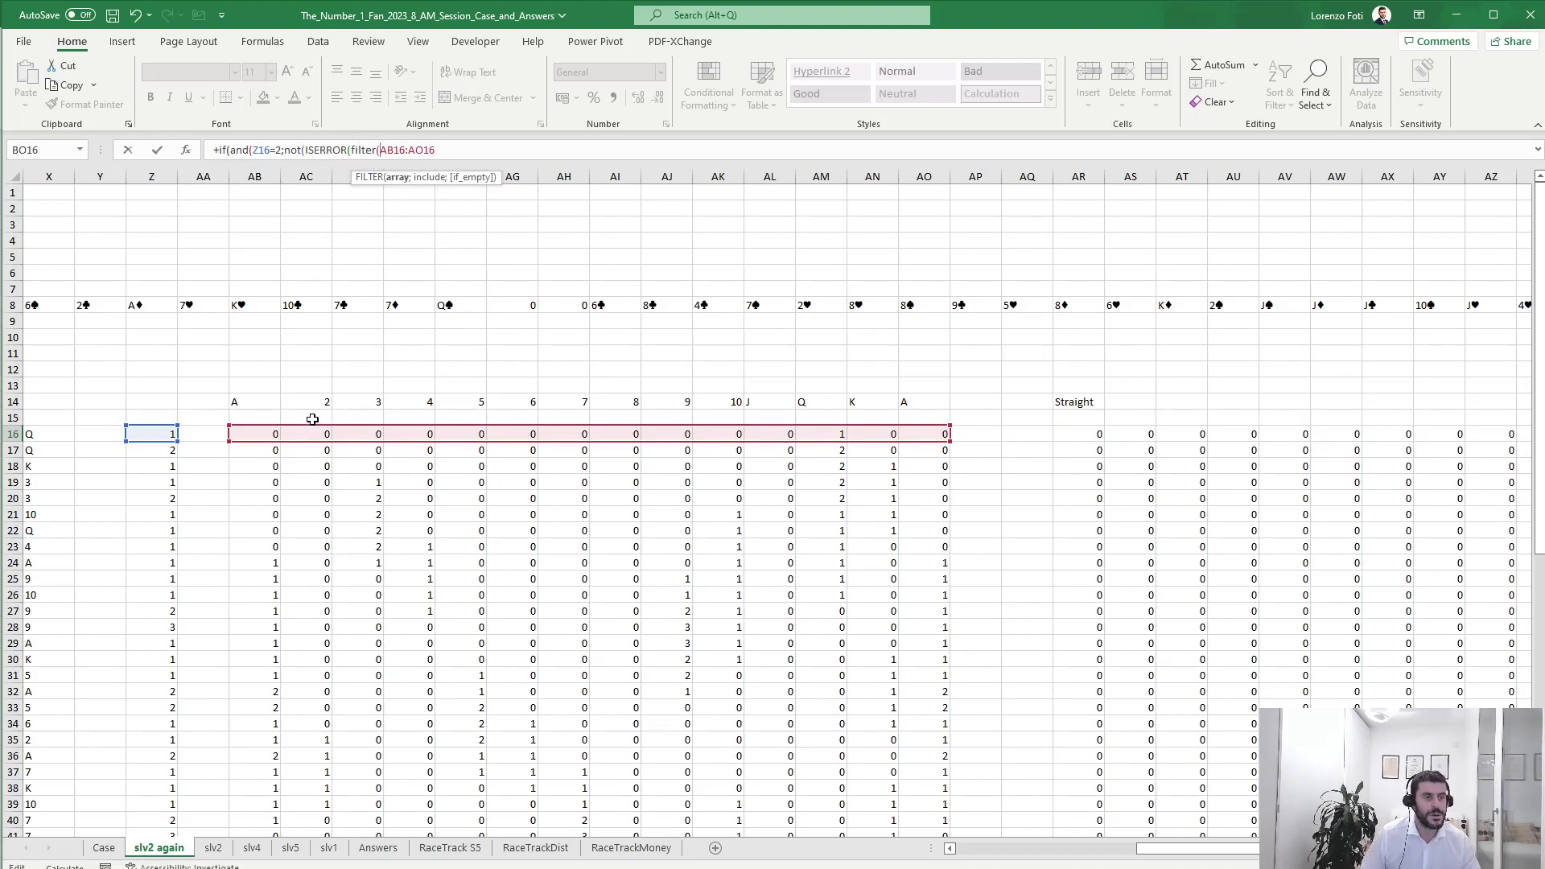
Set the FILTER array to the rank headers AB14:AO14 and its first include criterion to AB16:AO16>=2.
{"action": "left_click", "coordinate": [249, 402]}
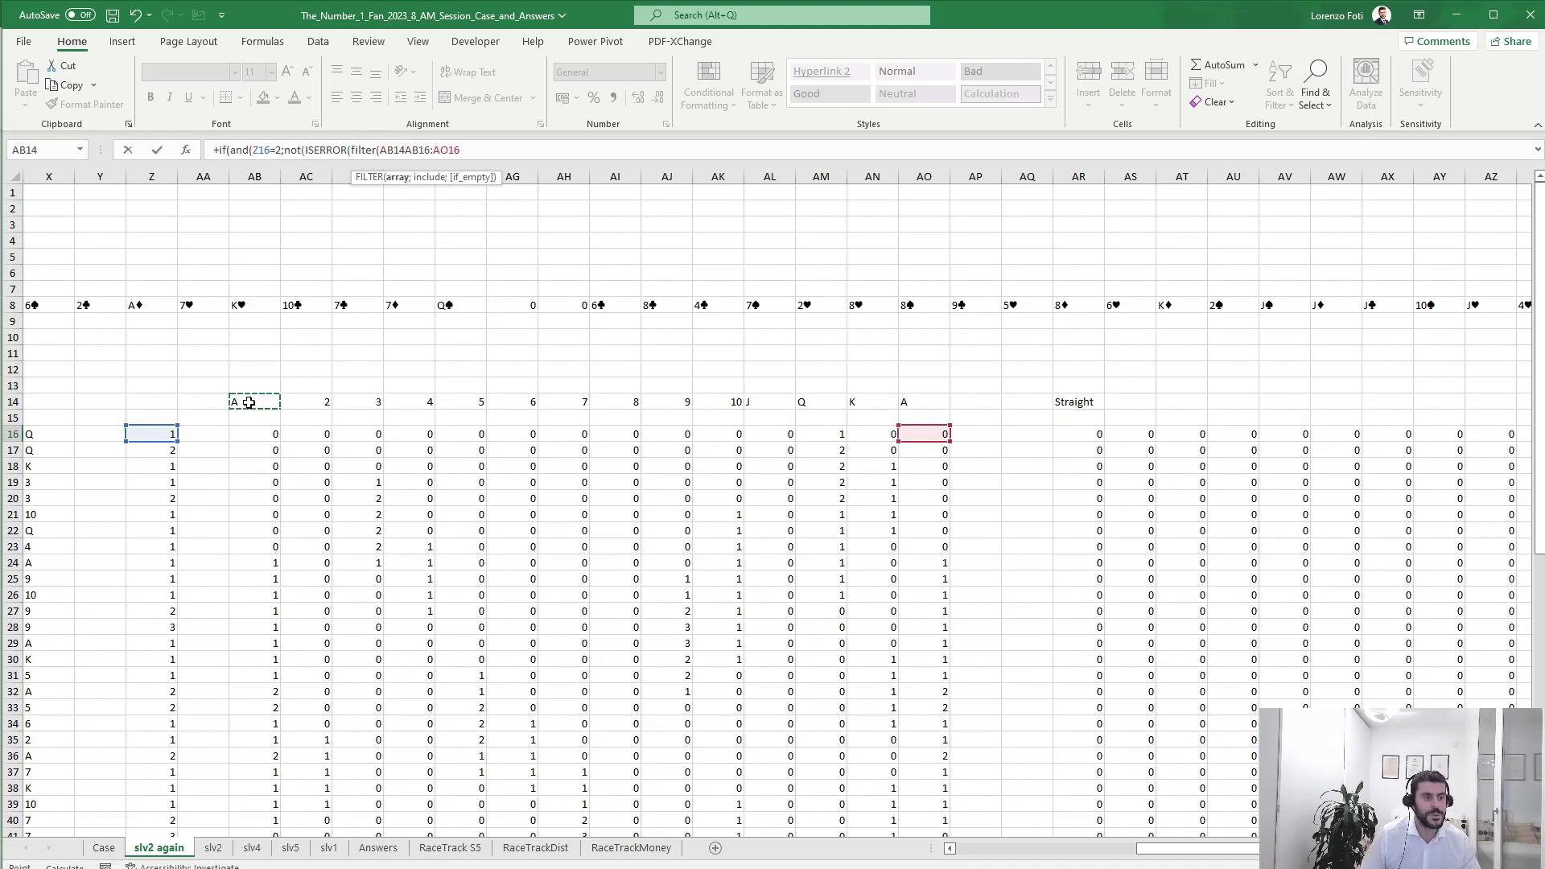
{"action": "left_click_drag", "start_coordinate": [248, 402], "coordinate": [928, 395]}
{"action": "type", "text": ";("}
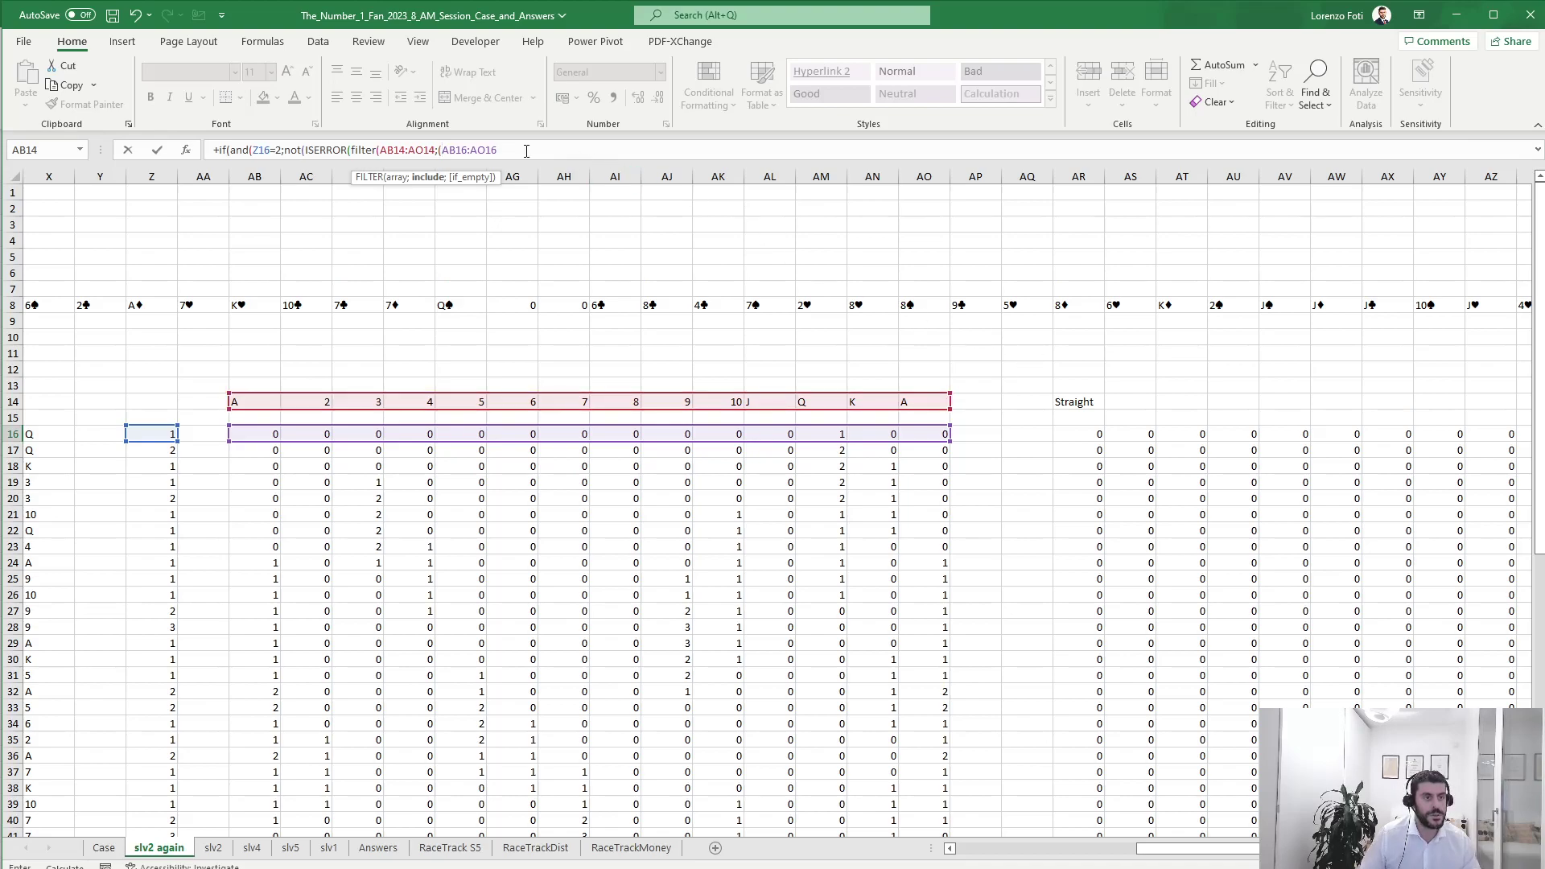
{"action": "type", "text": ">=2"}
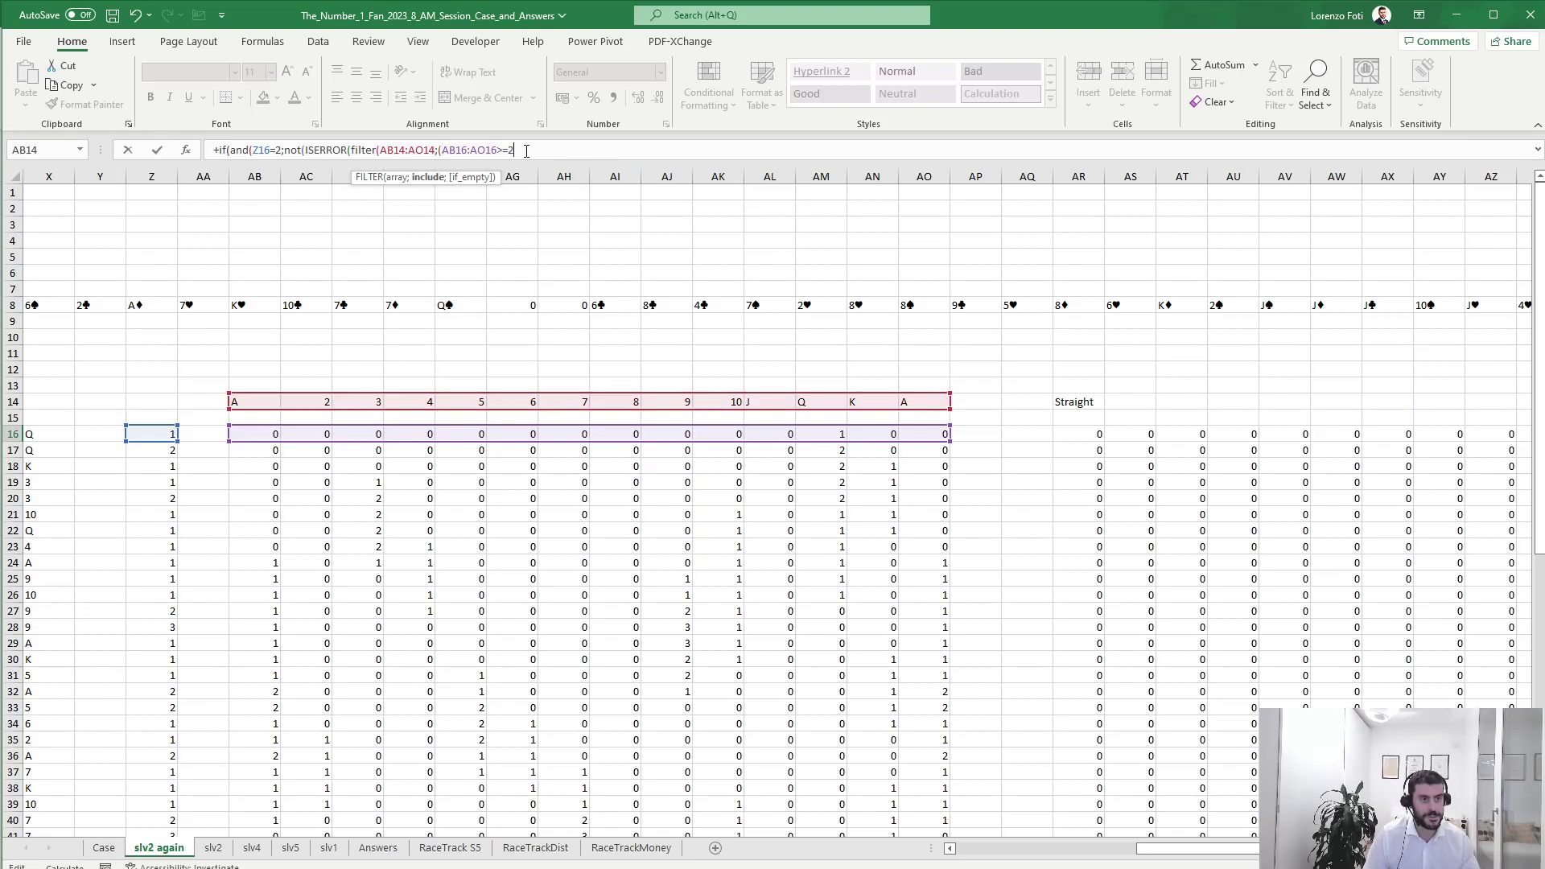
Add a second FILTER criterion to BO16, multiplied with the first, requiring $AB$14:$AO$14 to differ from $X16.
{"action": "type", "text": ")*("}
{"action": "left_click_drag", "start_coordinate": [242, 402], "coordinate": [922, 397]}
{"action": "key", "text": "F4"}
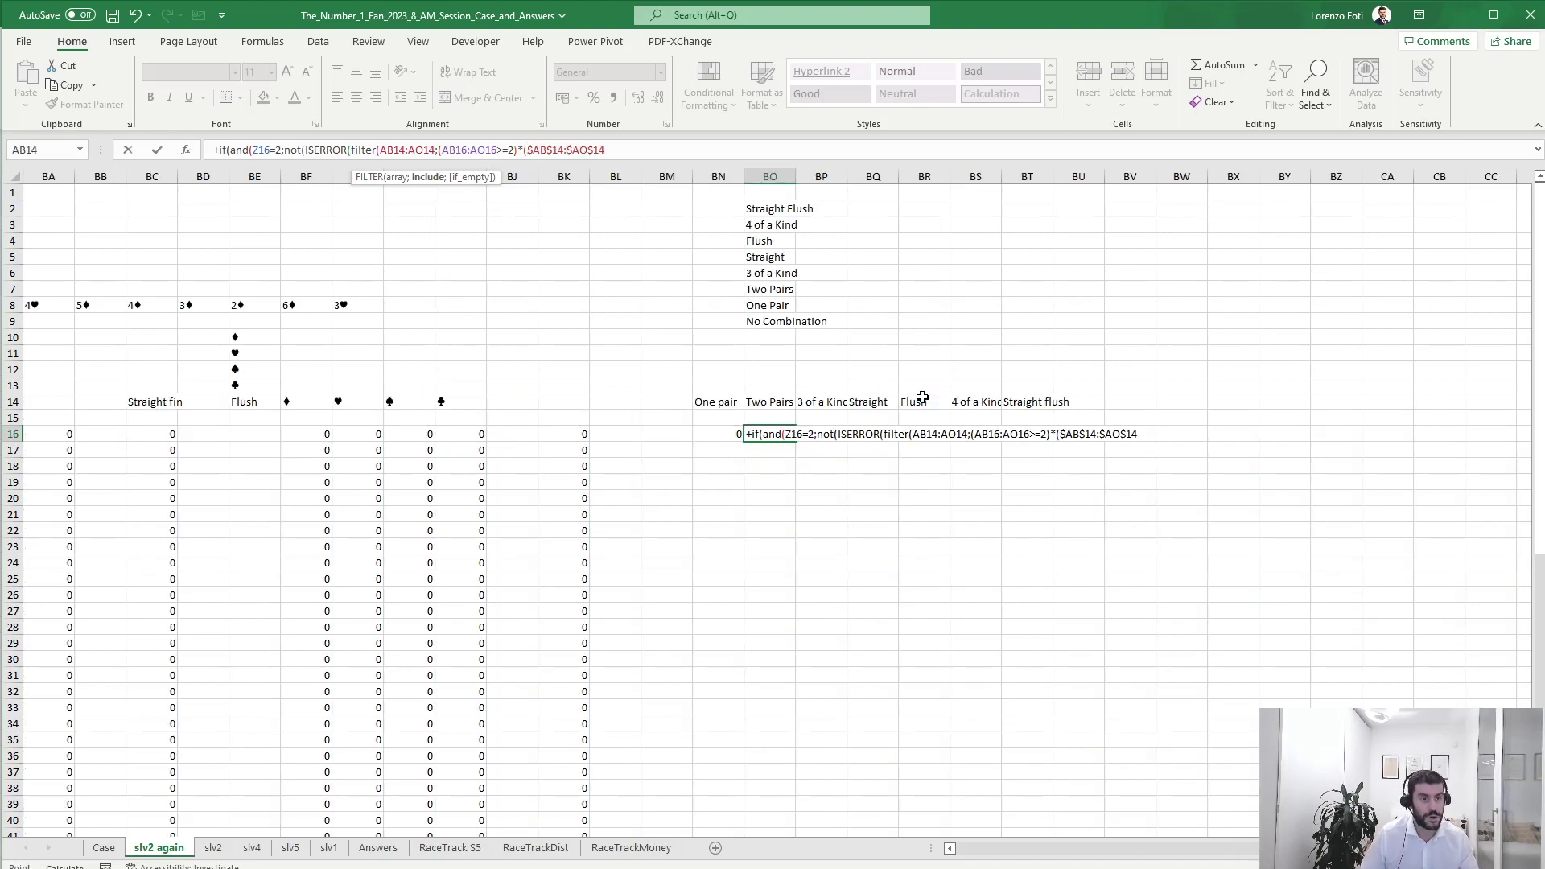
{"action": "left_click", "coordinate": [622, 148]}
{"action": "type", "text": ">"}
{"action": "left_click_drag", "start_coordinate": [1002, 849], "coordinate": [970, 848]}
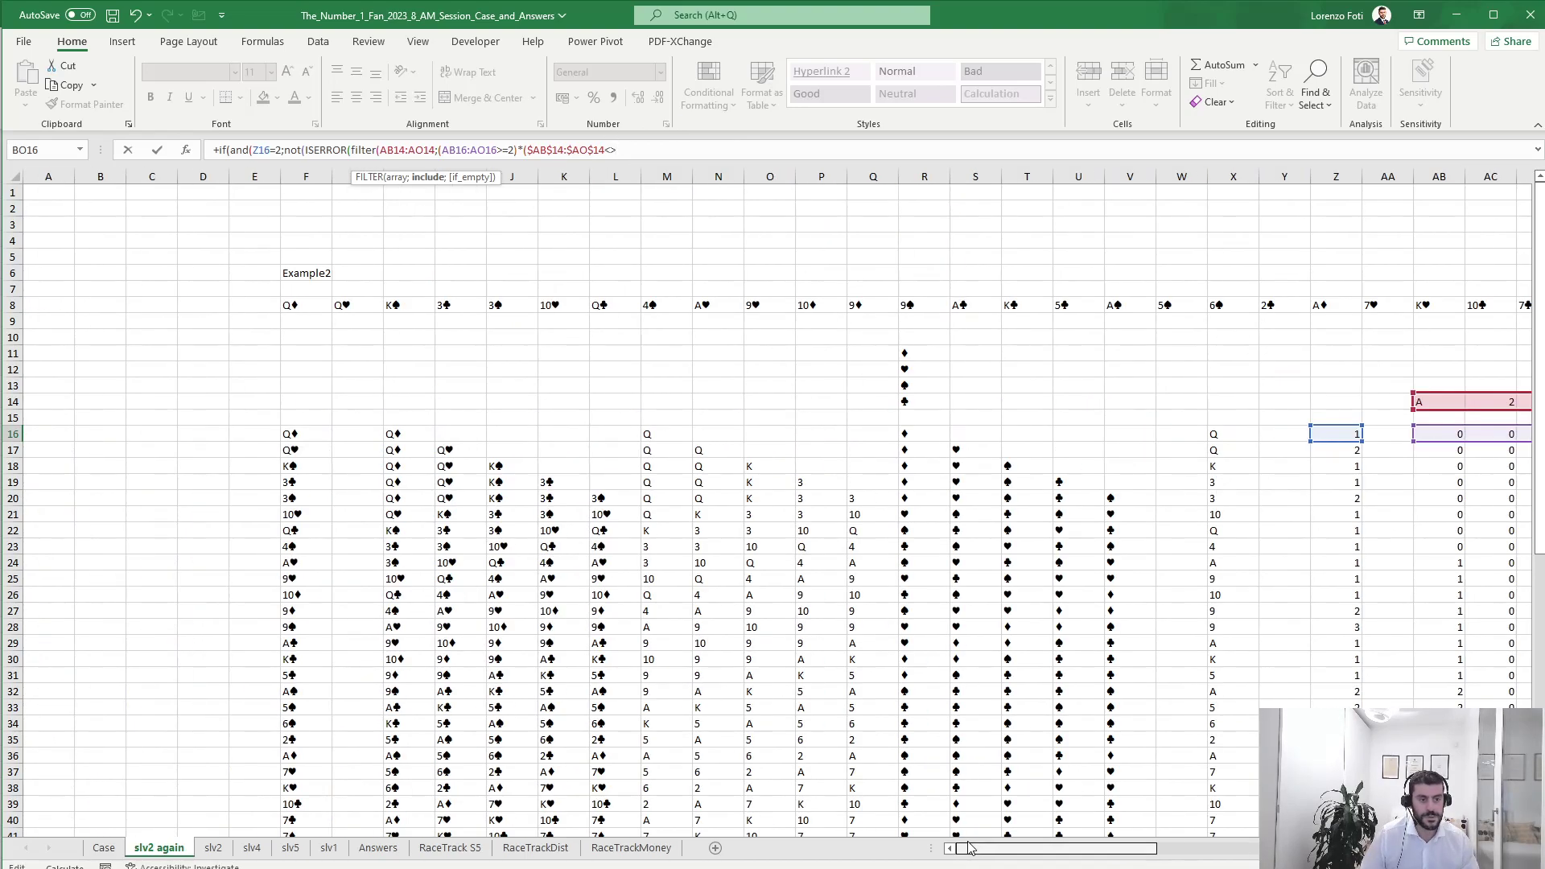
{"action": "left_click", "coordinate": [1234, 433]}
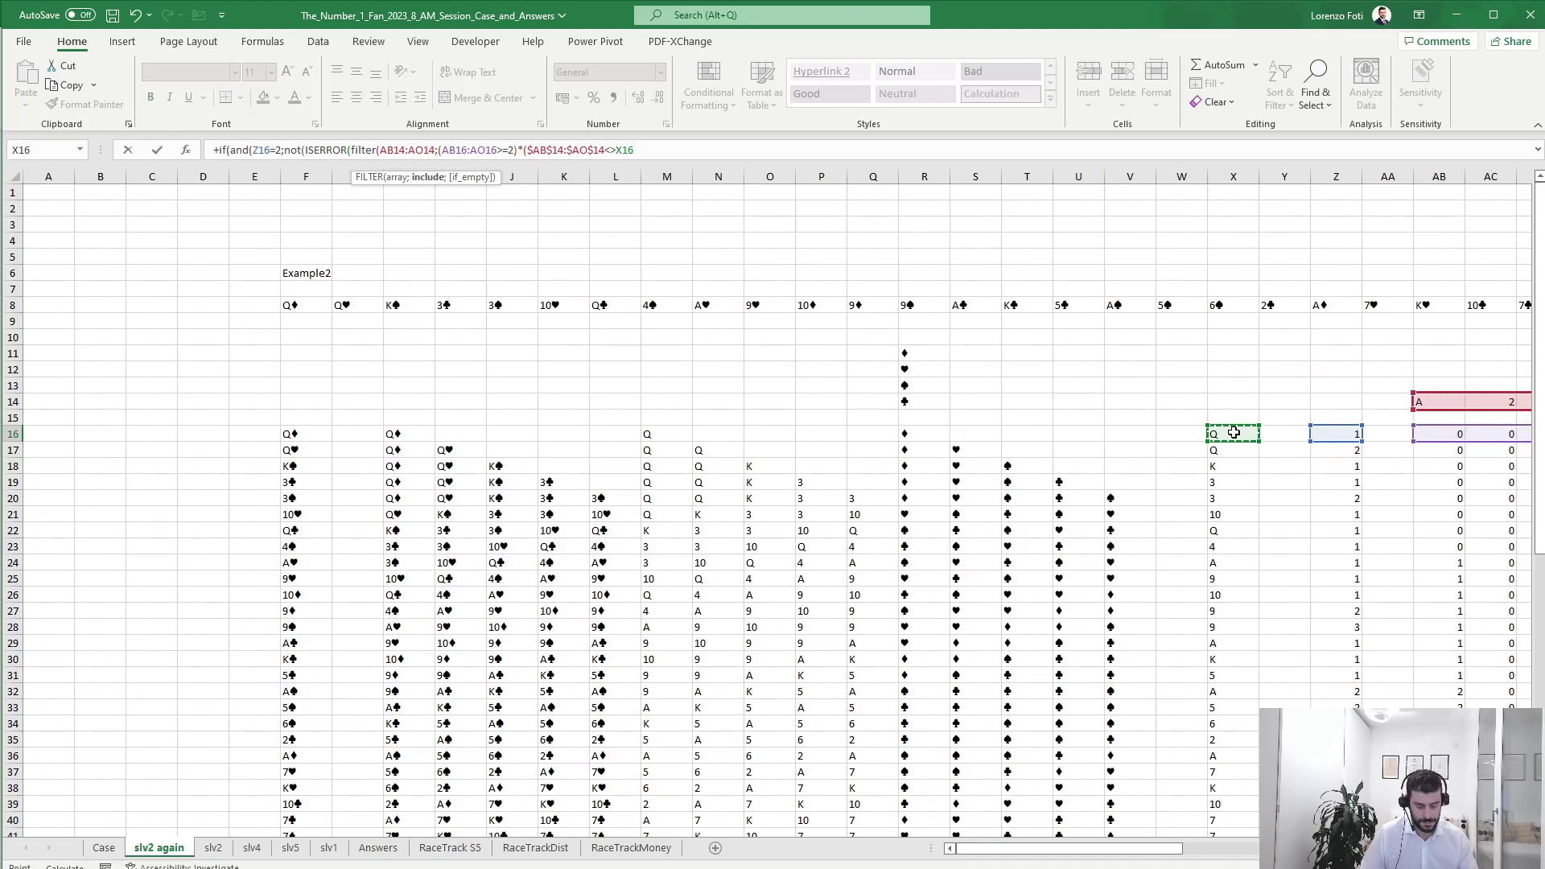
{"action": "key", "text": "F4"}
{"action": "key", "text": "F4"}
{"action": "key", "text": "F4"}
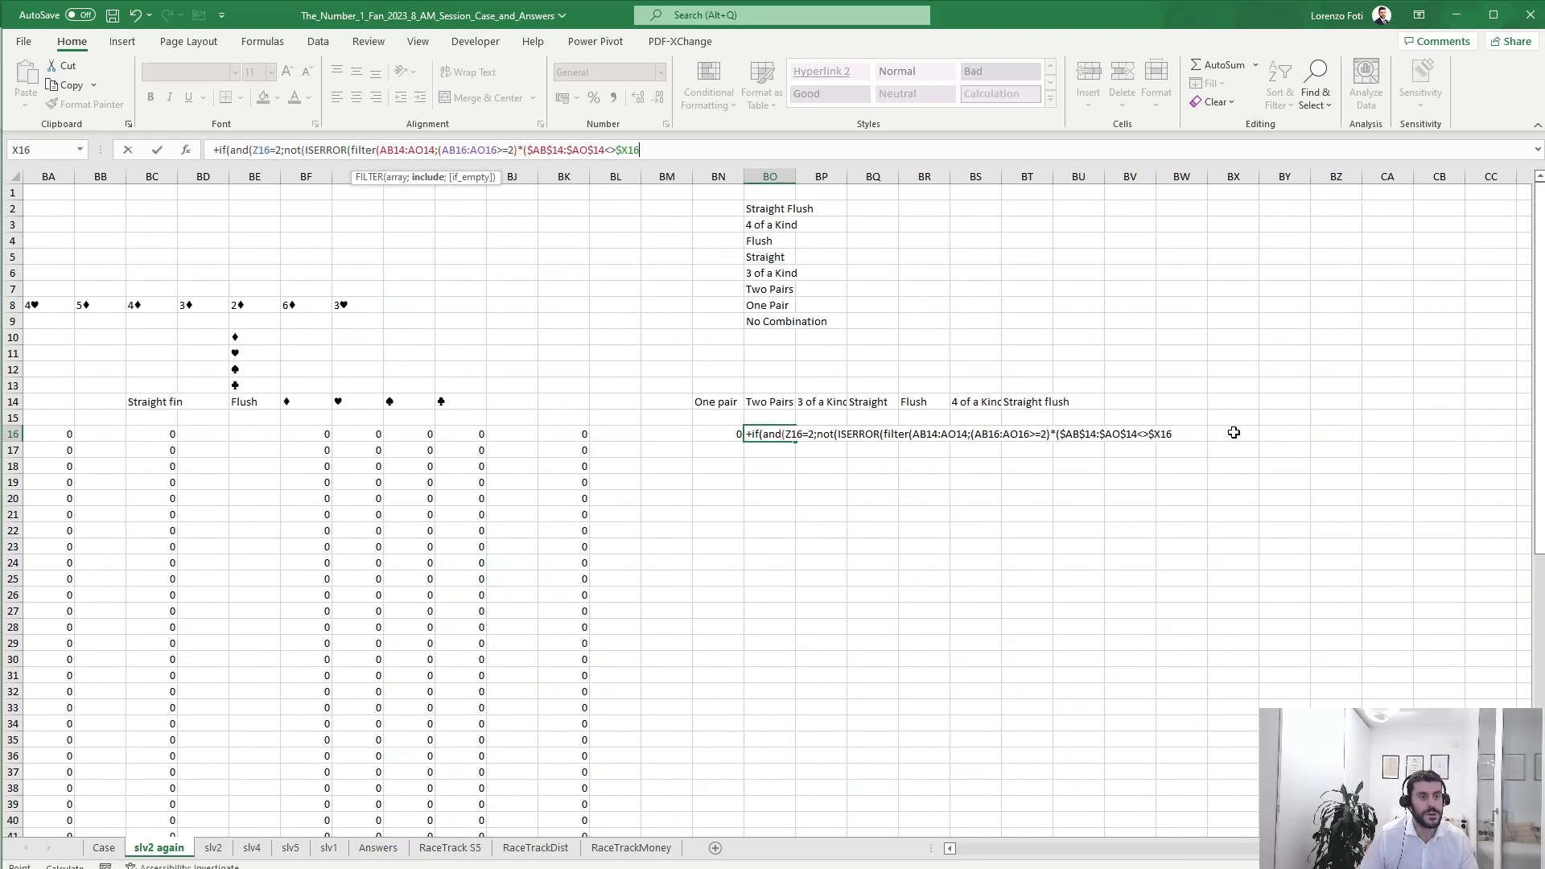
Make the FILTER array in the BO16 formula absolute as $AB$14:$AO$14.
{"action": "left_click", "coordinate": [405, 149]}
{"action": "key", "text": "F4"}
{"action": "left_click", "coordinate": [444, 149]}
{"action": "key", "text": "F4"}
Close the nested functions in BO16 and finish the IF with 1 when true and 0 when false.
{"action": "left_click", "coordinate": [691, 150]}
{"action": "type", "text": ")"}
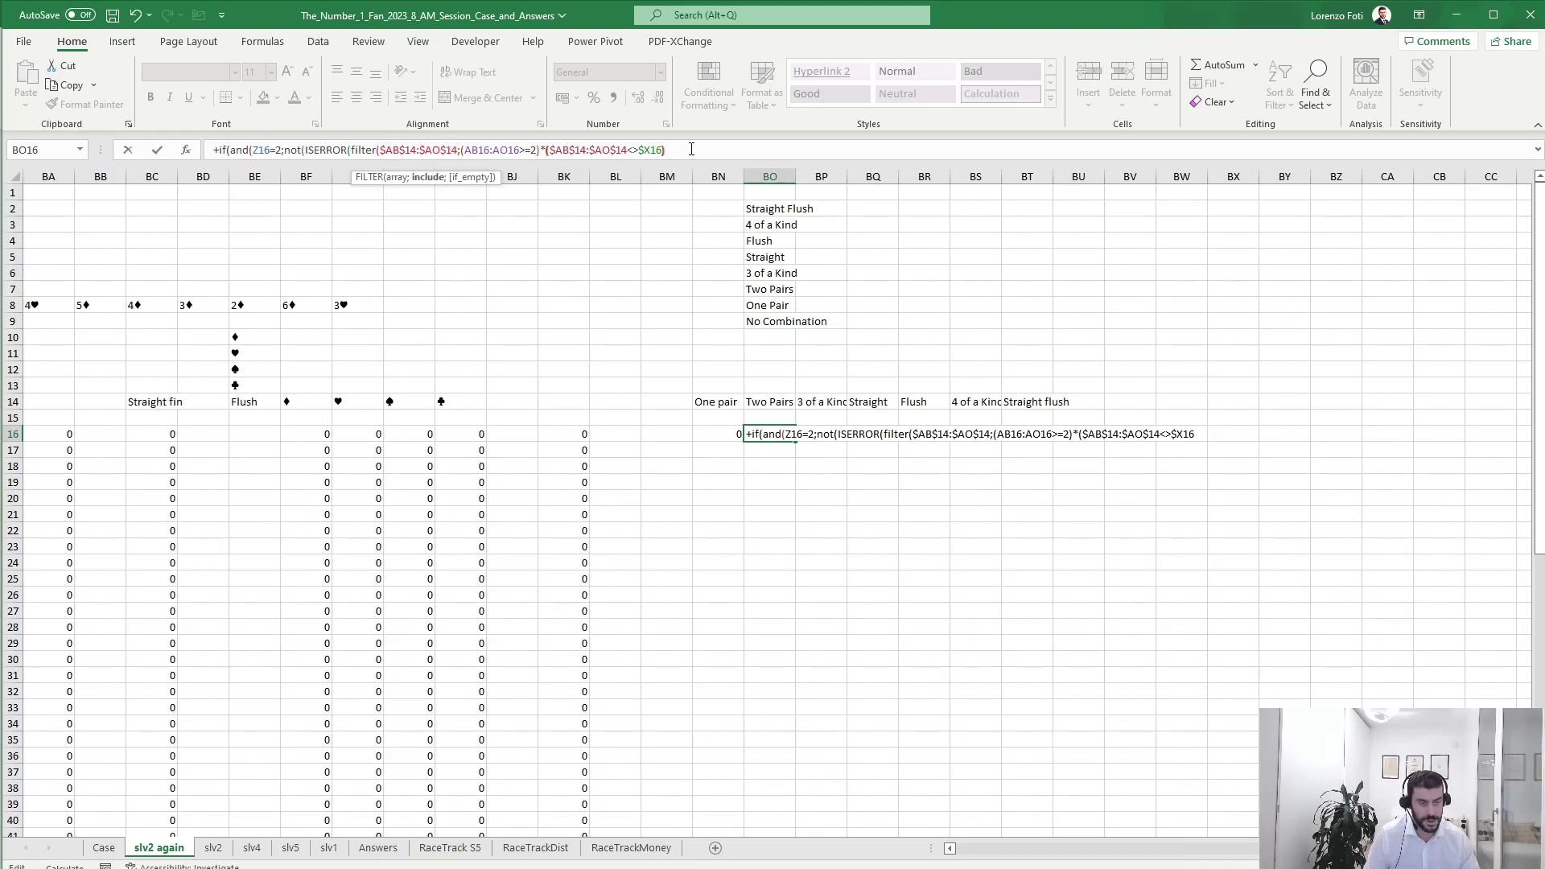
{"action": "type", "text": "))"}
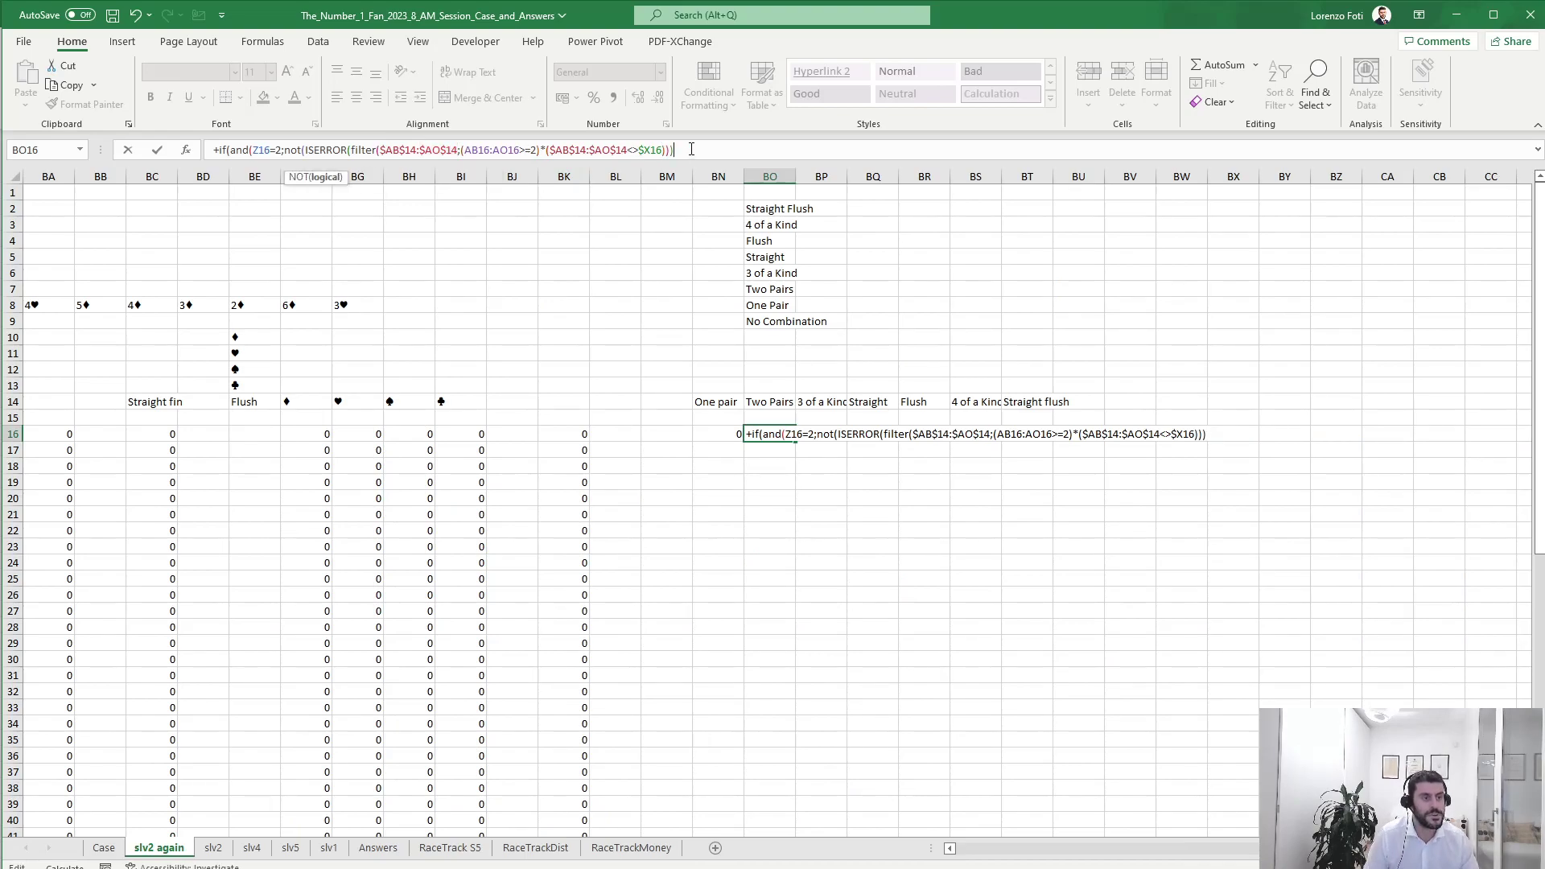
{"action": "type", "text": ")"}
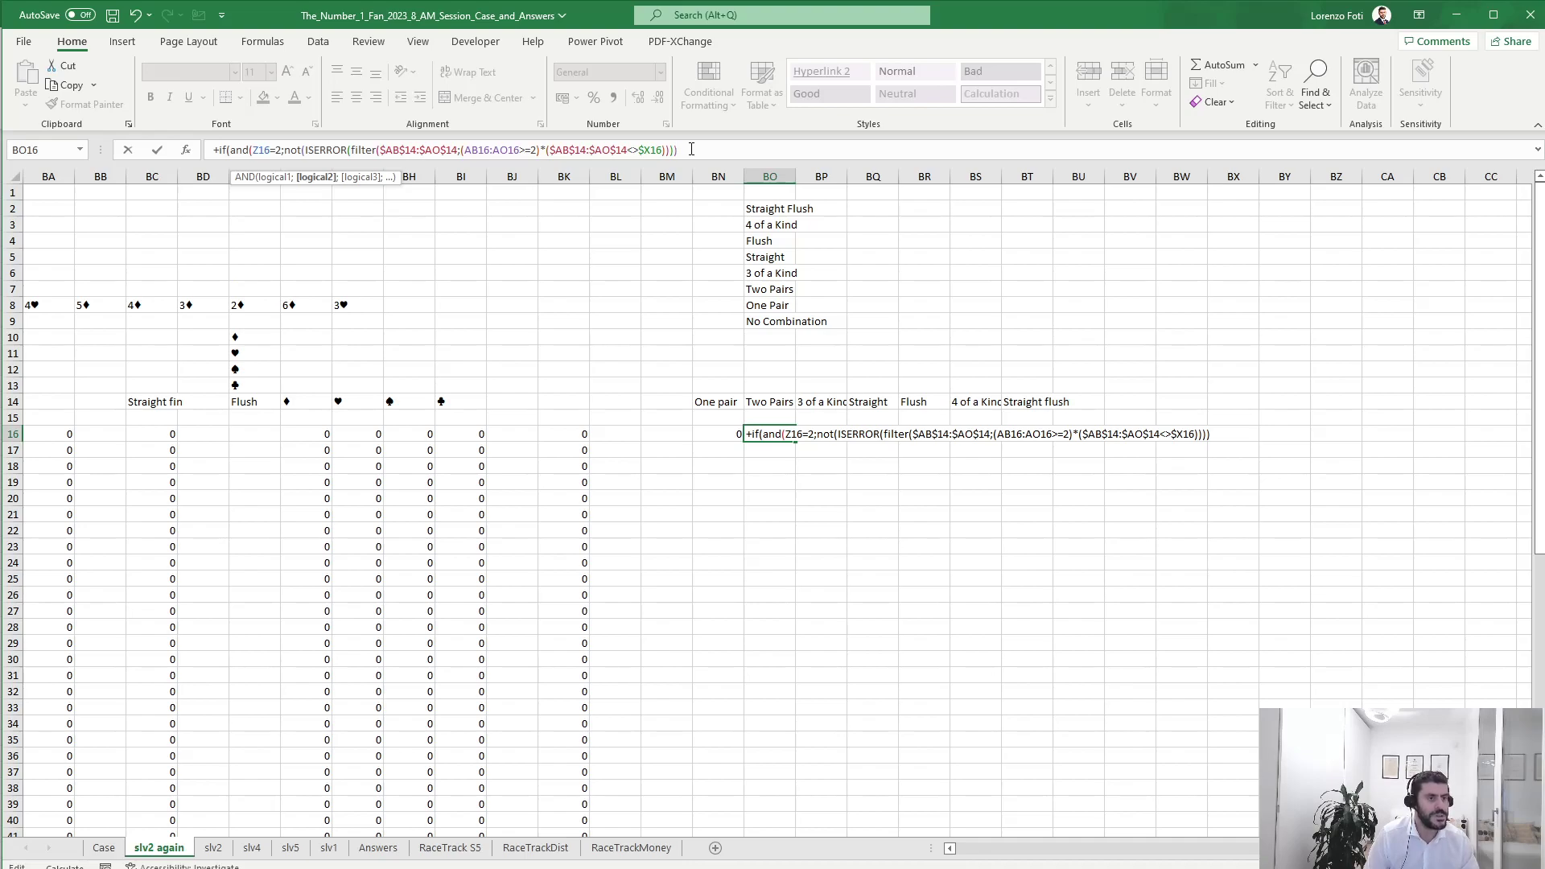
{"action": "type", "text": ");"}
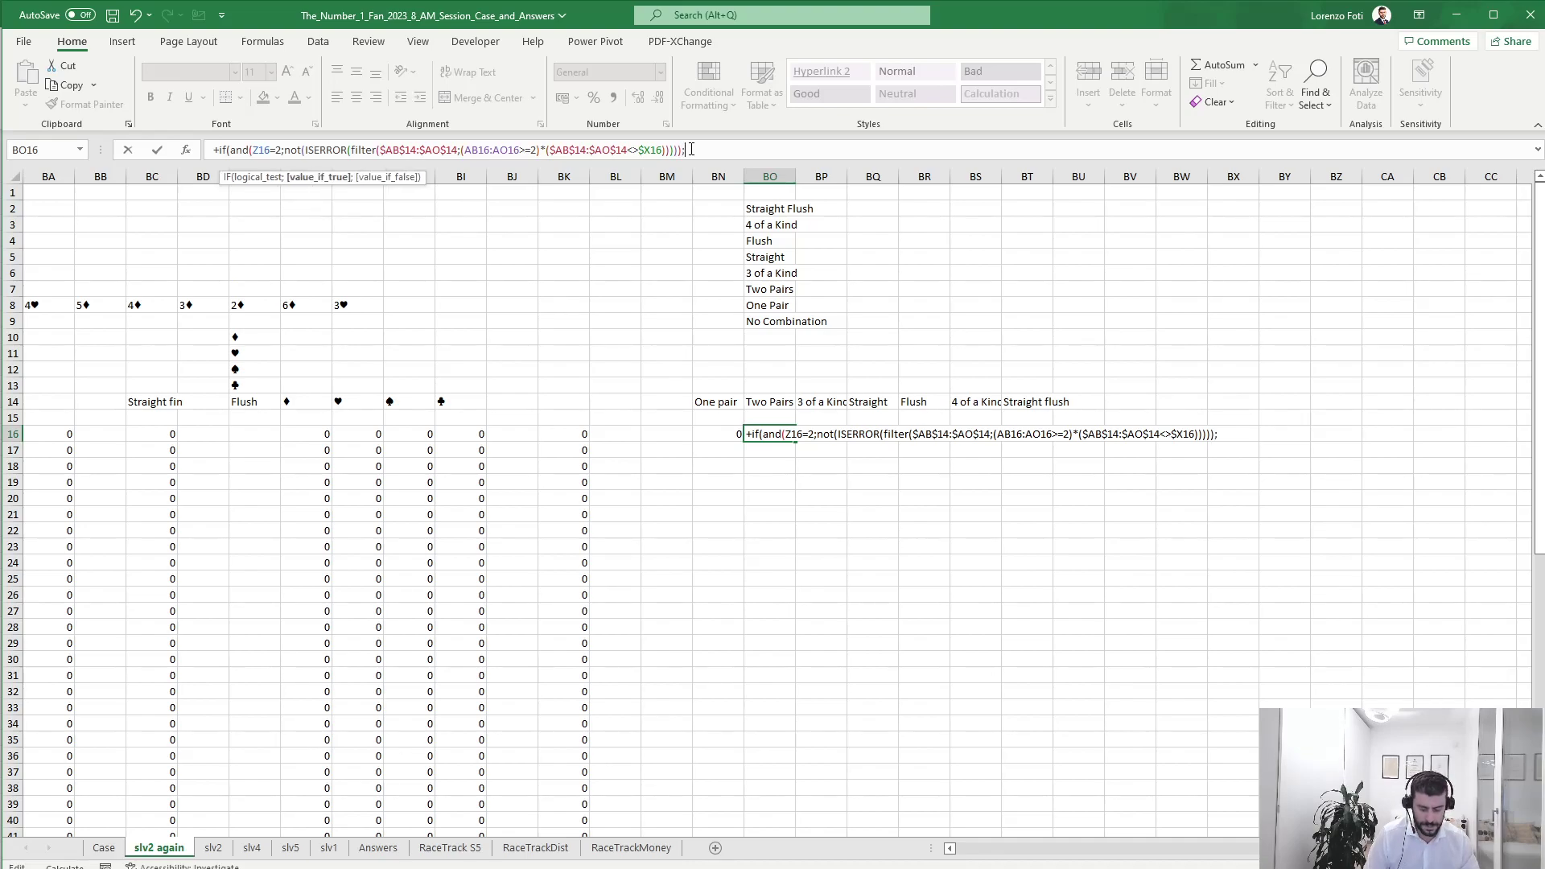
{"action": "key", "text": "Return"}
{"action": "key", "text": "Up"}
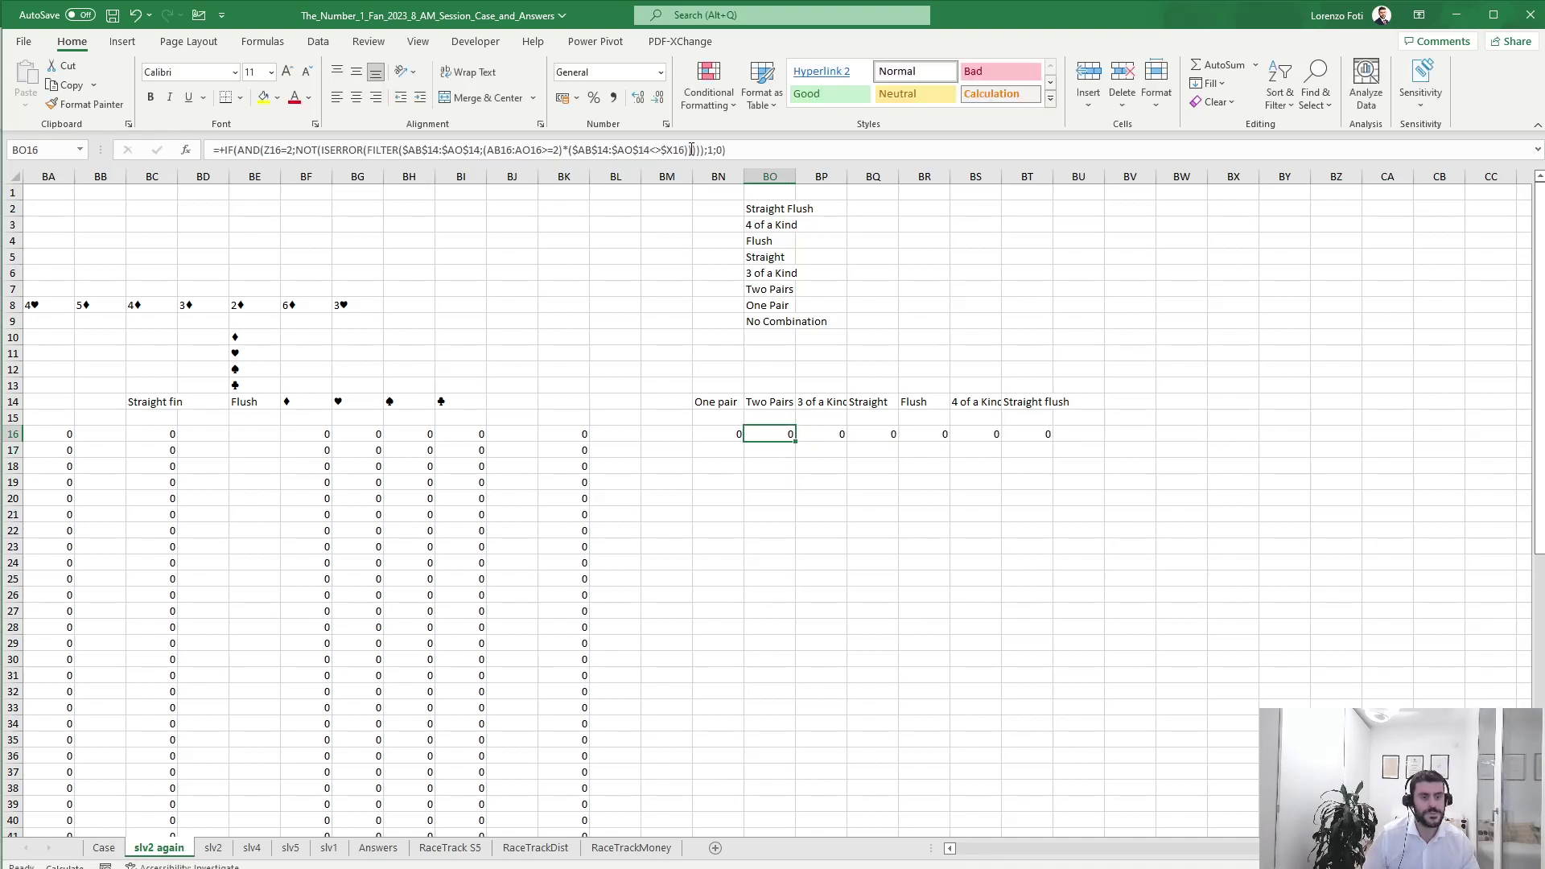
Copy the combination flag formulas in BN16:BT16 down through all the rows of the table.
{"action": "key", "text": "Left"}
{"action": "key", "text": "ctrl+shift+Right"}
{"action": "key", "text": "ctrl+c"}
{"action": "key", "text": "Left"}
{"action": "key", "text": "Left"}
{"action": "key", "text": "Left"}
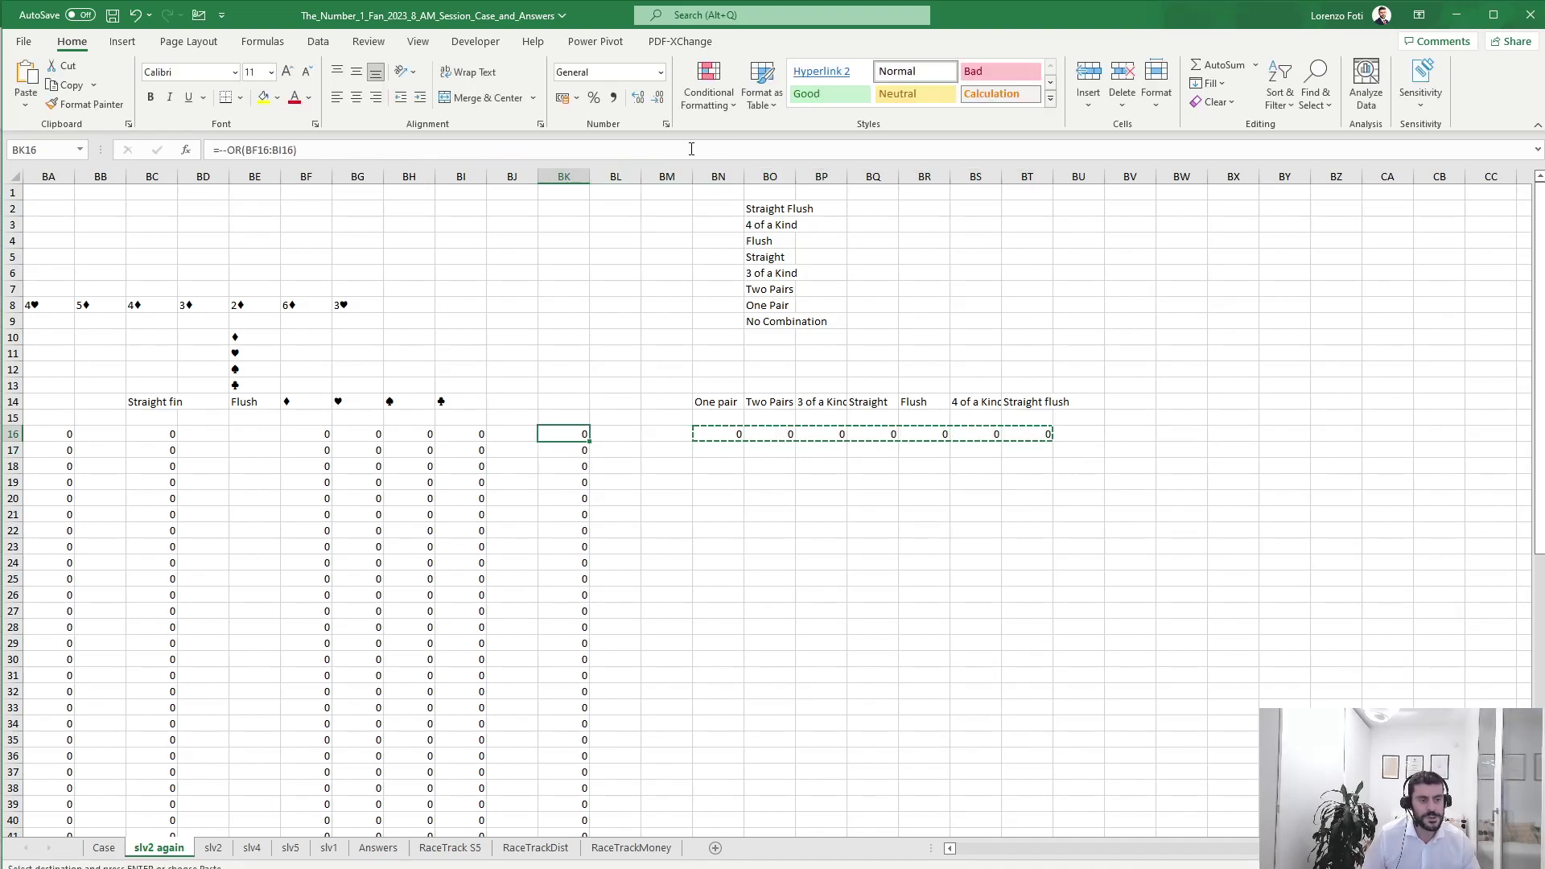
{"action": "key", "text": "ctrl+Down"}
{"action": "key", "text": "Right"}
{"action": "key", "text": "Right"}
{"action": "key", "text": "Right"}
{"action": "key", "text": "ctrl+shift+Up"}
{"action": "key", "text": "Return"}
{"action": "key", "text": "ctrl+Up"}
{"action": "key", "text": "ctrl+Up"}
{"action": "key", "text": "ctrl+Up"}
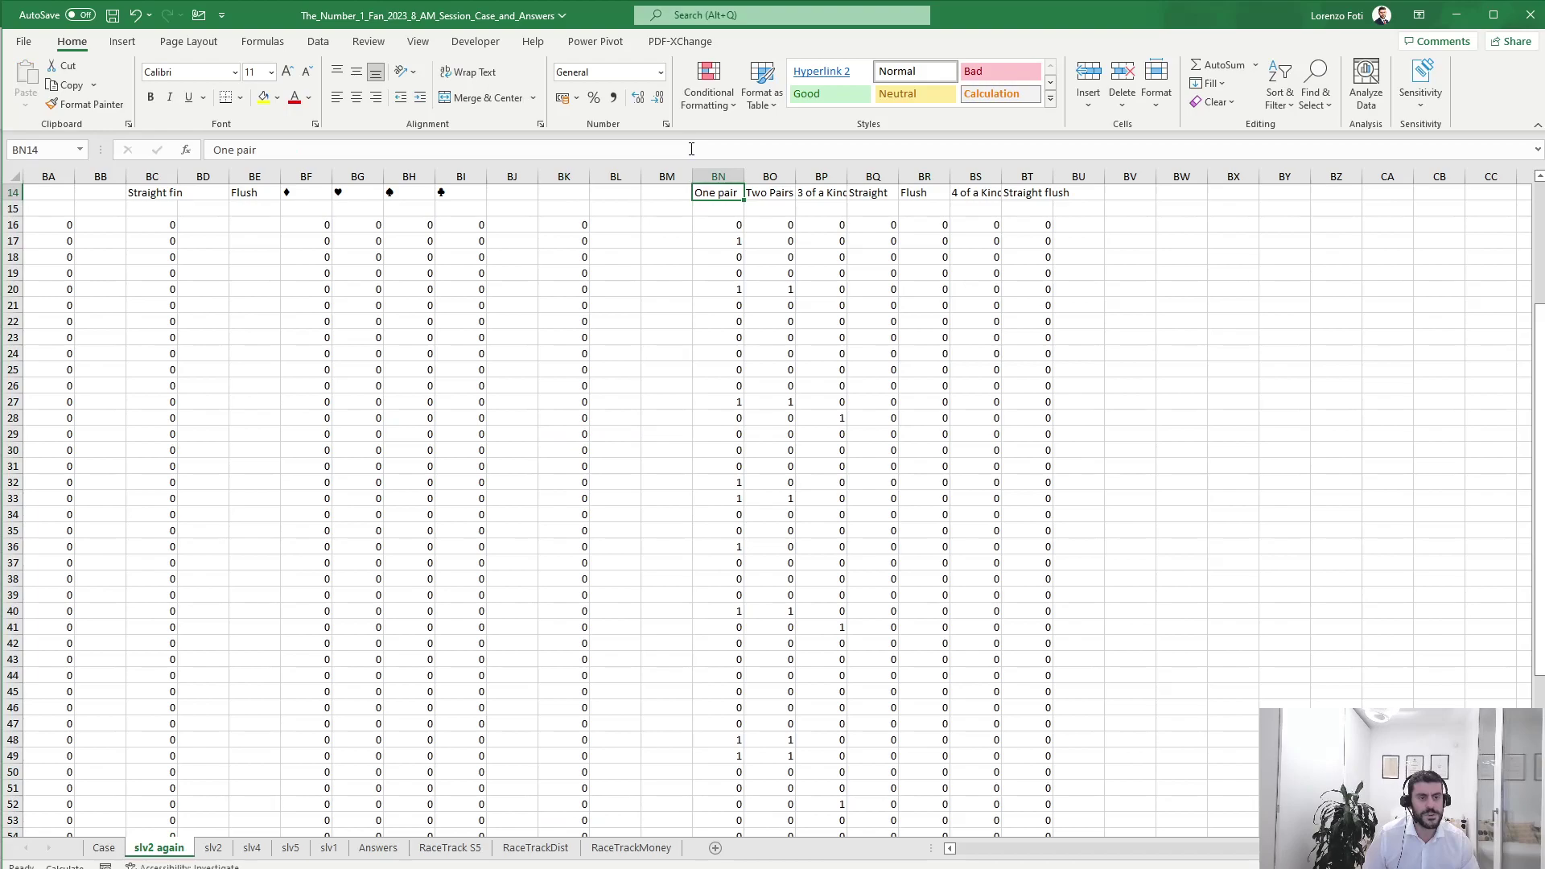
Check the Two Pairs flag in row 20 against that row's five-card hand, extracted ranks and rank match count.
{"action": "key", "text": "Down"}
{"action": "key", "text": "Down"}
{"action": "key", "text": "Down"}
{"action": "key", "text": "Down"}
{"action": "key", "text": "Down"}
{"action": "key", "text": "Down"}
{"action": "key", "text": "Down"}
{"action": "key", "text": "Down"}
{"action": "key", "text": "Down"}
{"action": "key", "text": "Down"}
{"action": "key", "text": "Down"}
{"action": "key", "text": "Down"}
{"action": "key", "text": "Down"}
{"action": "key", "text": "Down"}
{"action": "key", "text": "Down"}
{"action": "key", "text": "Right"}
{"action": "key", "text": "Down"}
{"action": "key", "text": "Down"}
{"action": "key", "text": "Down"}
{"action": "key", "text": "Down"}
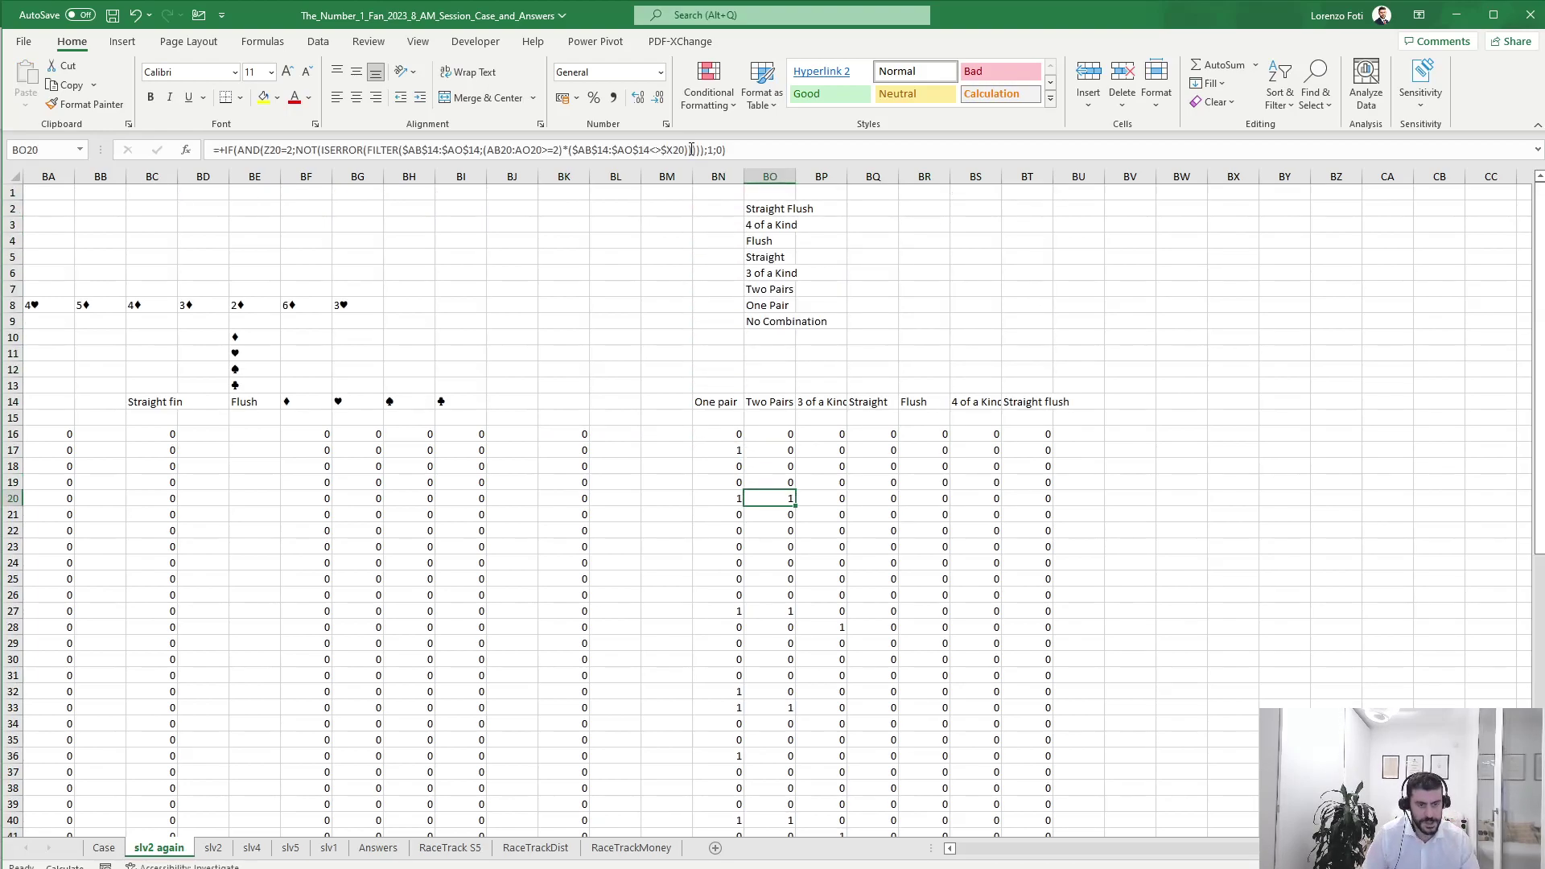
{"action": "key", "text": "shift+space"}
{"action": "scroll", "coordinate": [1213, 860], "scroll_direction": "left", "scroll_amount": 2}
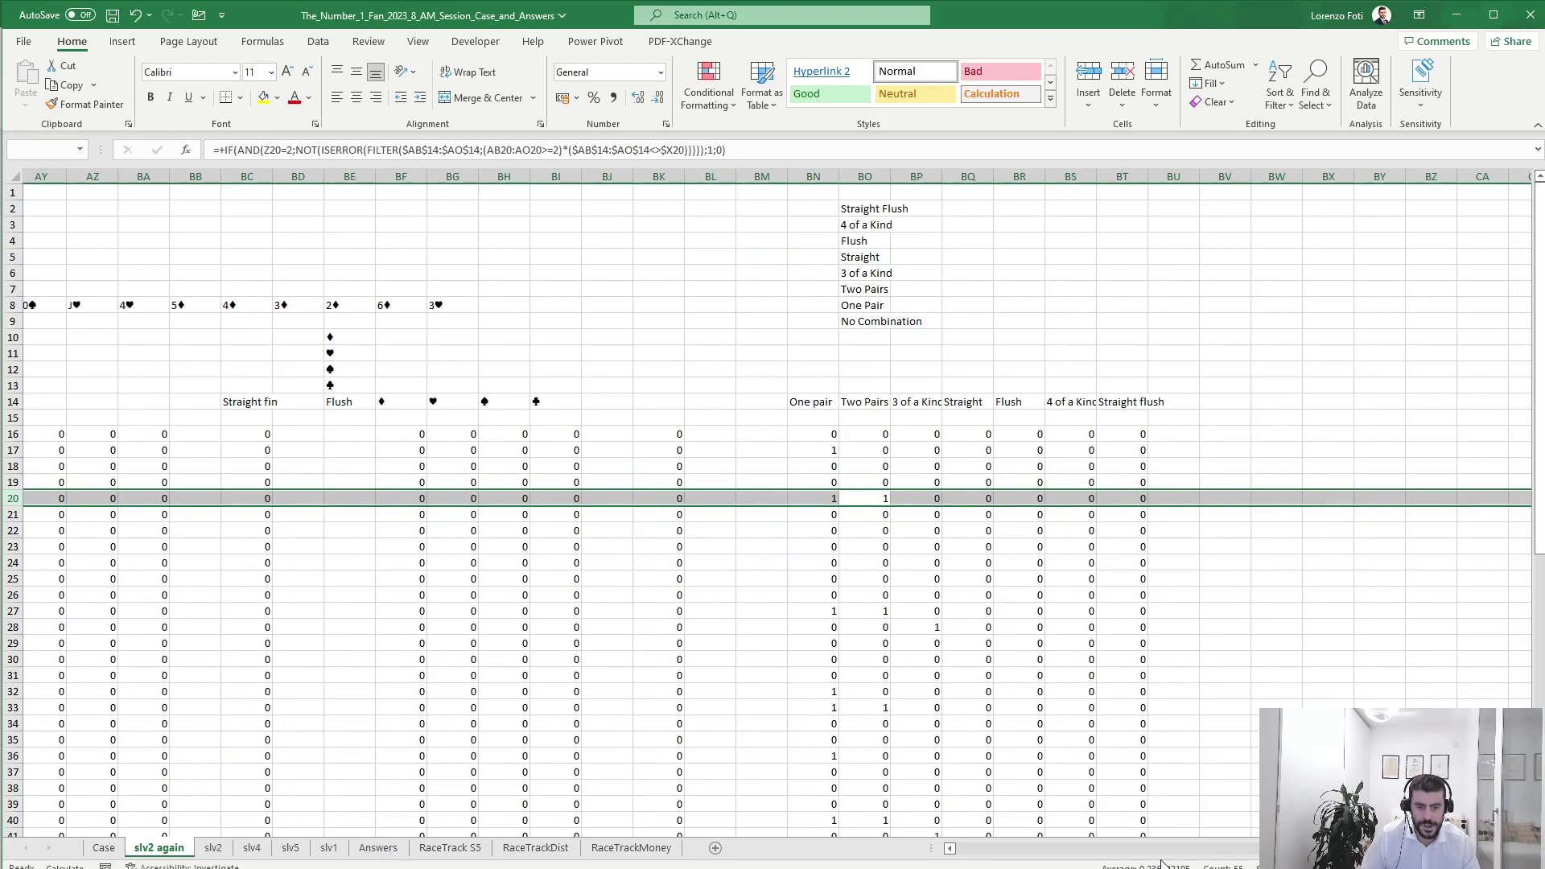
{"action": "left_click_drag", "start_coordinate": [1213, 859], "coordinate": [974, 862]}
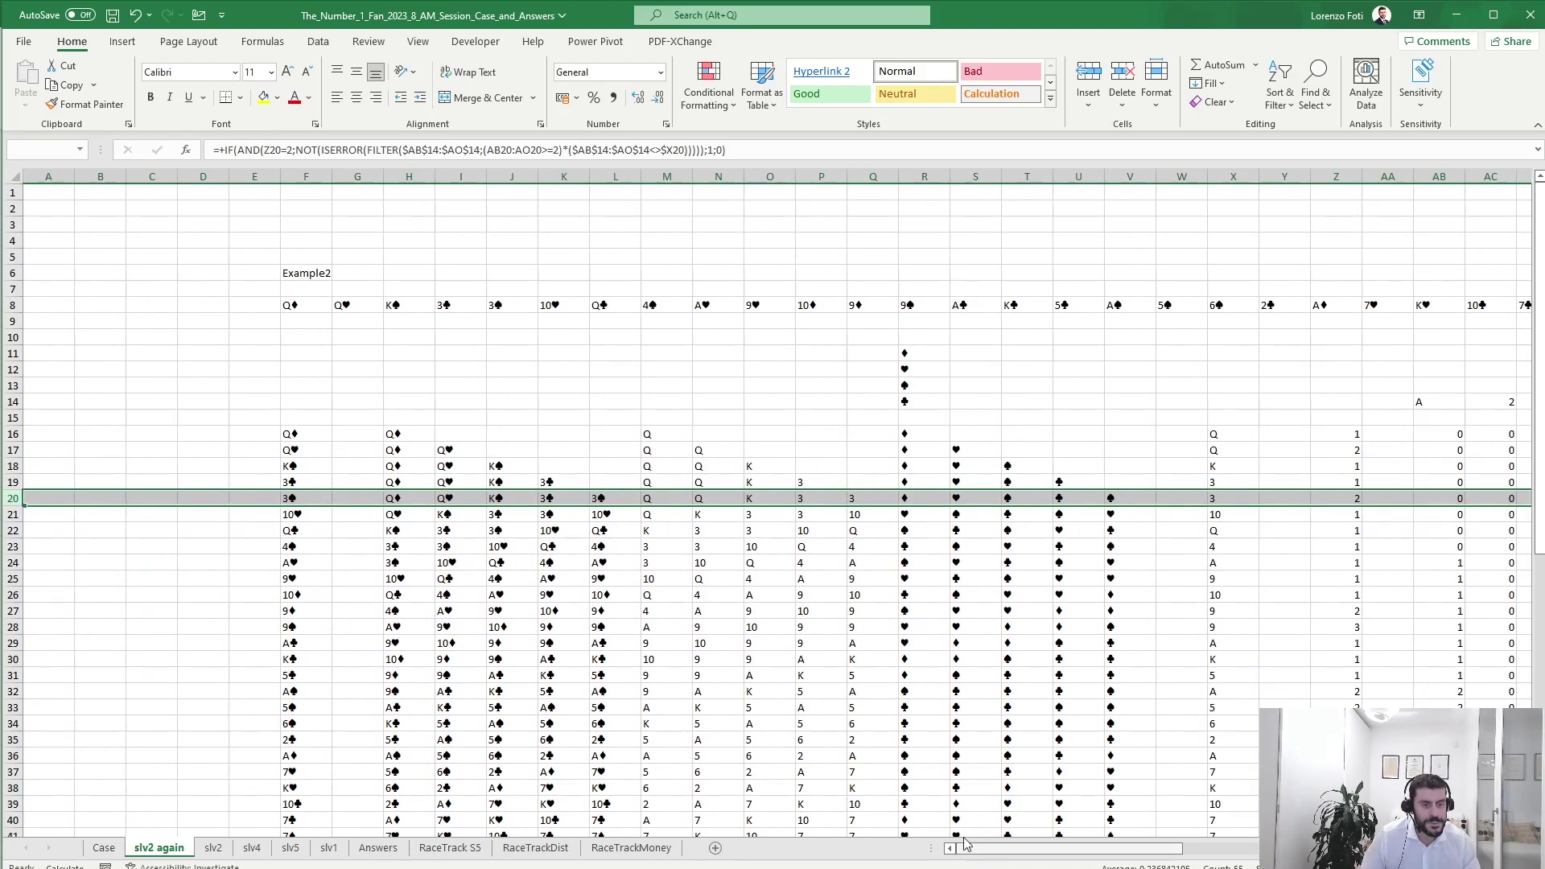
{"action": "left_click_drag", "start_coordinate": [994, 850], "coordinate": [1191, 850]}
{"action": "left_click_drag", "start_coordinate": [845, 818], "coordinate": [801, 815]}
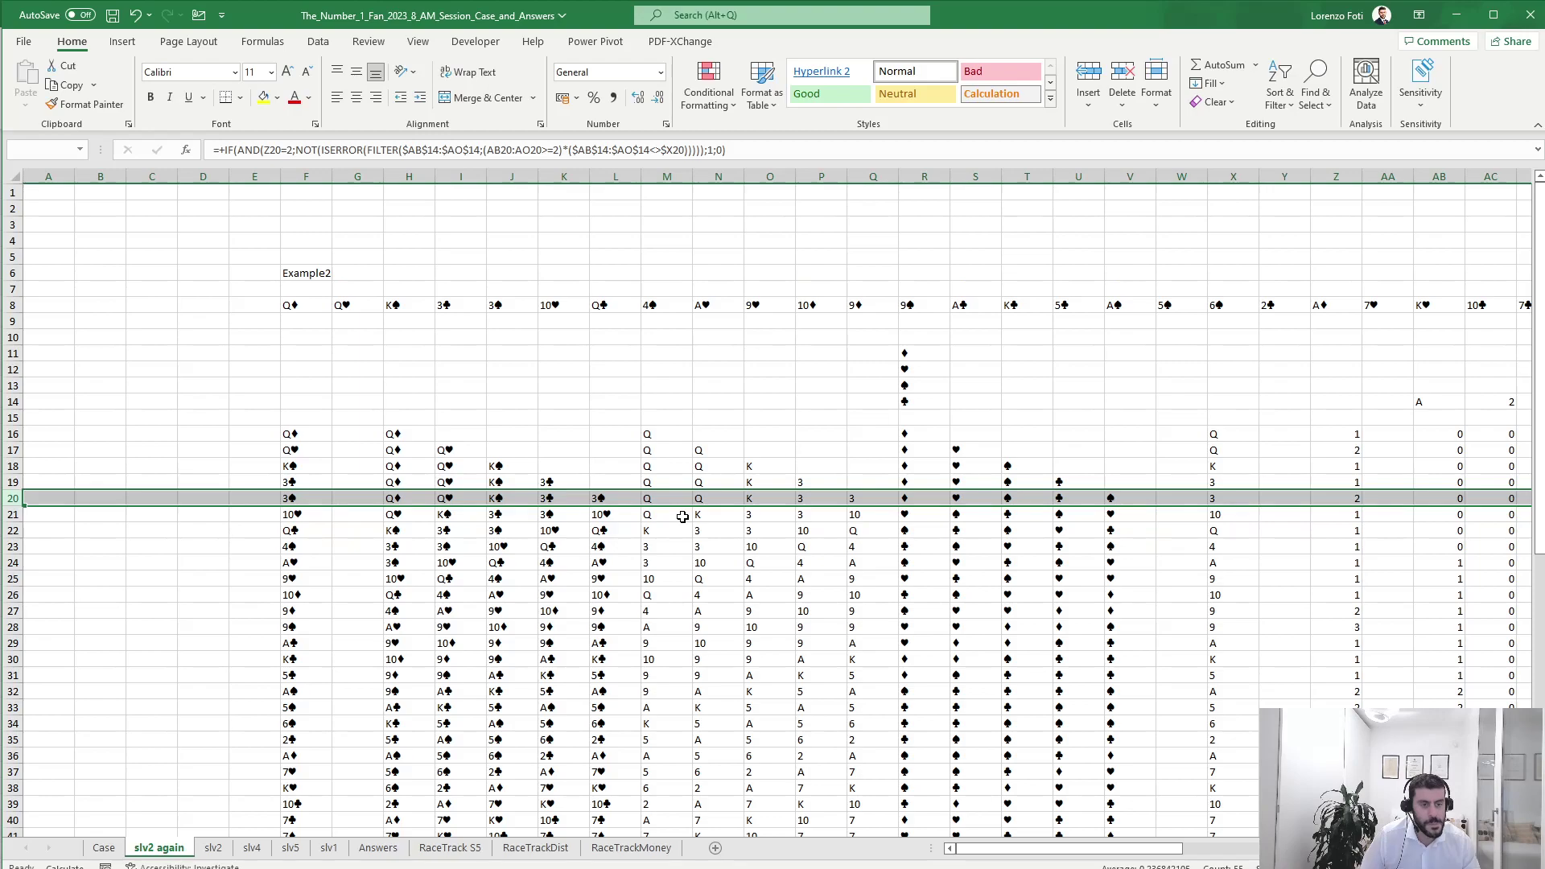
{"action": "left_click_drag", "start_coordinate": [665, 516], "coordinate": [874, 515]}
{"action": "left_click_drag", "start_coordinate": [752, 515], "coordinate": [858, 532]}
{"action": "left_click_drag", "start_coordinate": [1012, 849], "coordinate": [1304, 848]}
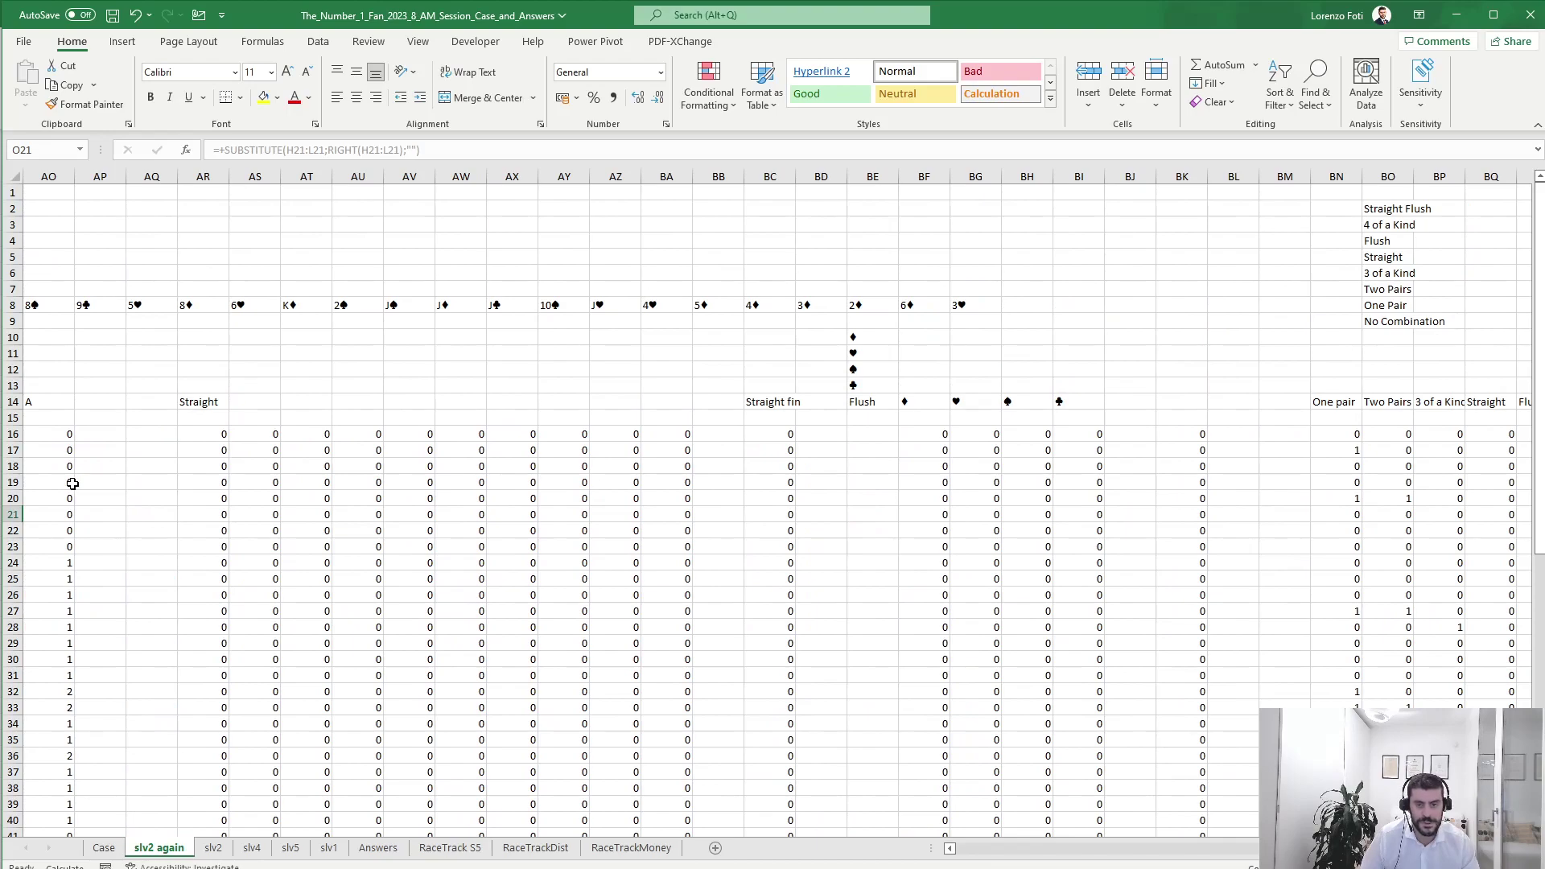
Examine the cards and formula references behind the Two Pairs flag in BO27, and the rank extraction formula in X19:X21.
{"action": "left_click", "coordinate": [1401, 608]}
{"action": "key", "text": "shift+space"}
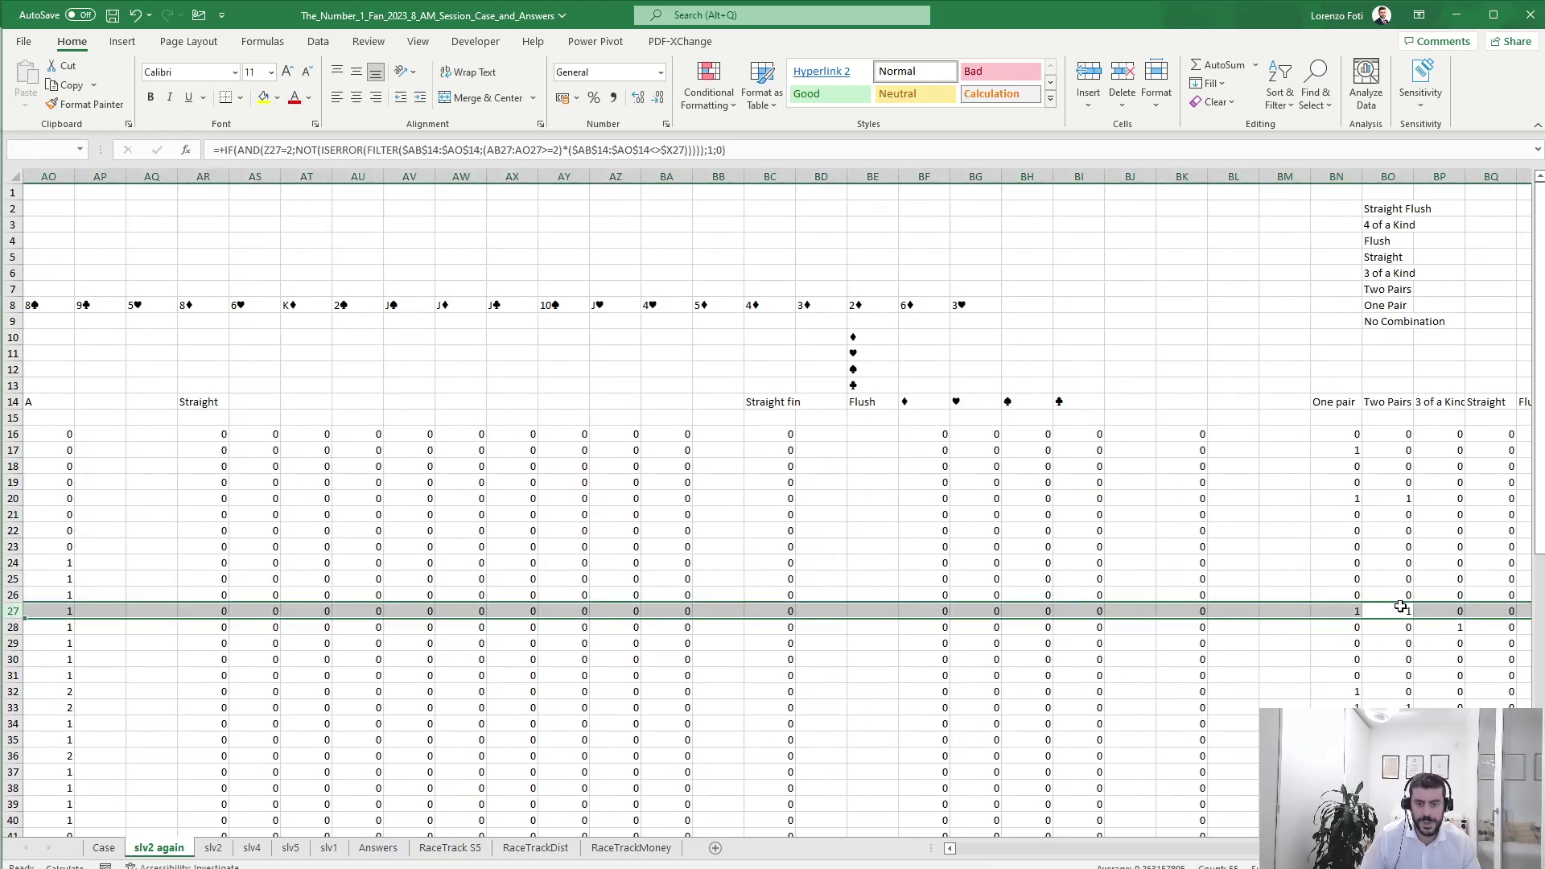
{"action": "scroll", "coordinate": [772, 507], "scroll_direction": "left", "scroll_amount": 10}
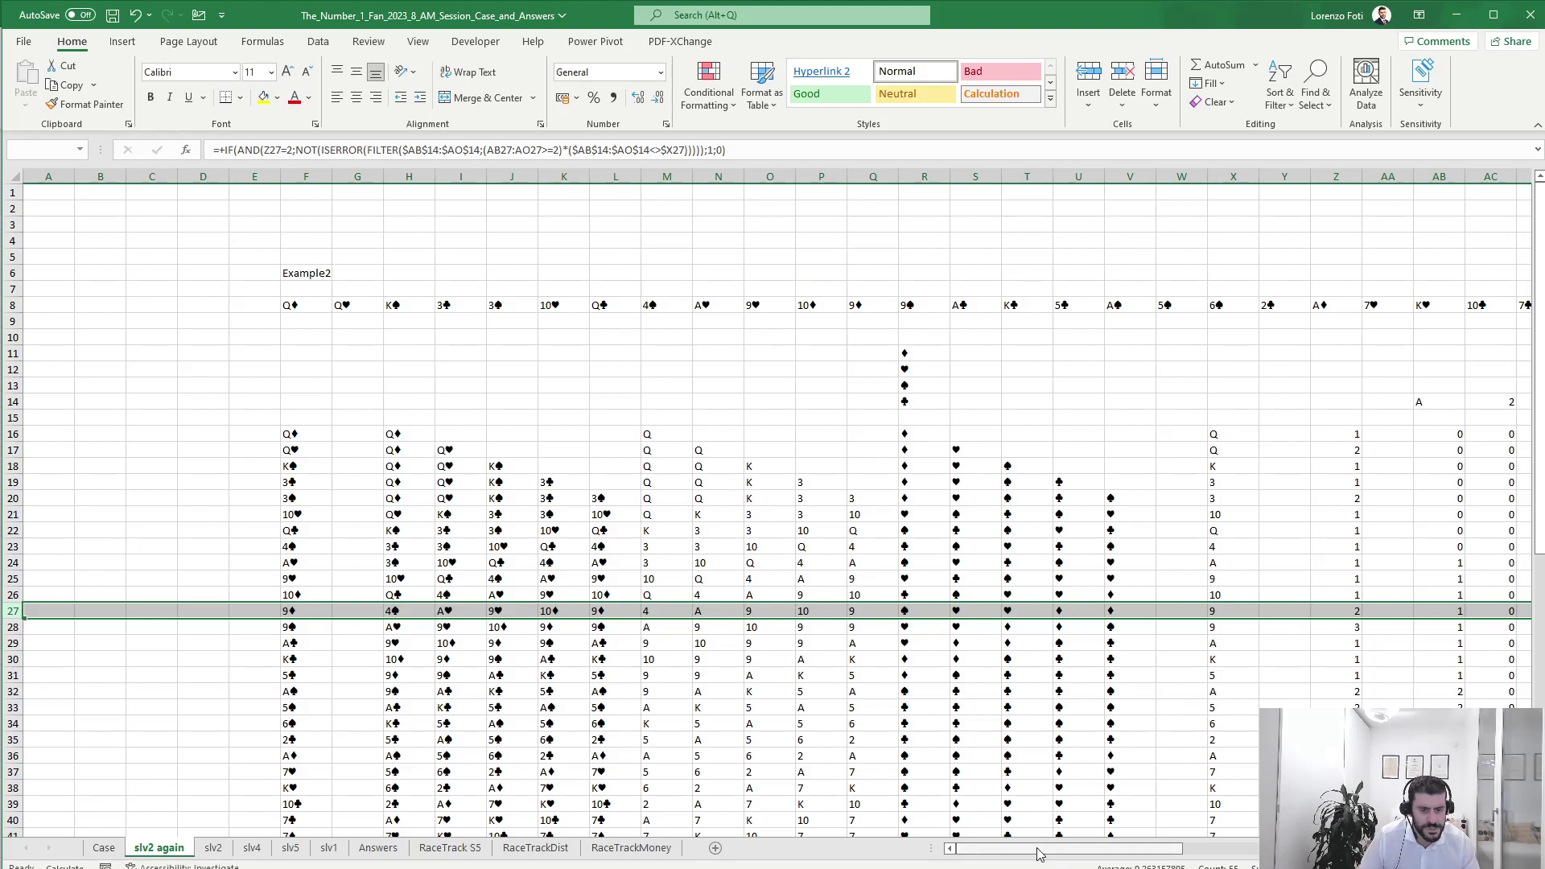
{"action": "left_click_drag", "start_coordinate": [1038, 853], "coordinate": [1127, 853]}
{"action": "left_click", "coordinate": [1244, 614]}
{"action": "double_click", "coordinate": [1243, 614]}
{"action": "mouse_move", "coordinate": [1111, 851]}
{"action": "left_mouse_down"}
{"action": "mouse_move", "coordinate": [1029, 863]}
{"action": "mouse_move", "coordinate": [1097, 862]}
{"action": "left_mouse_up"}
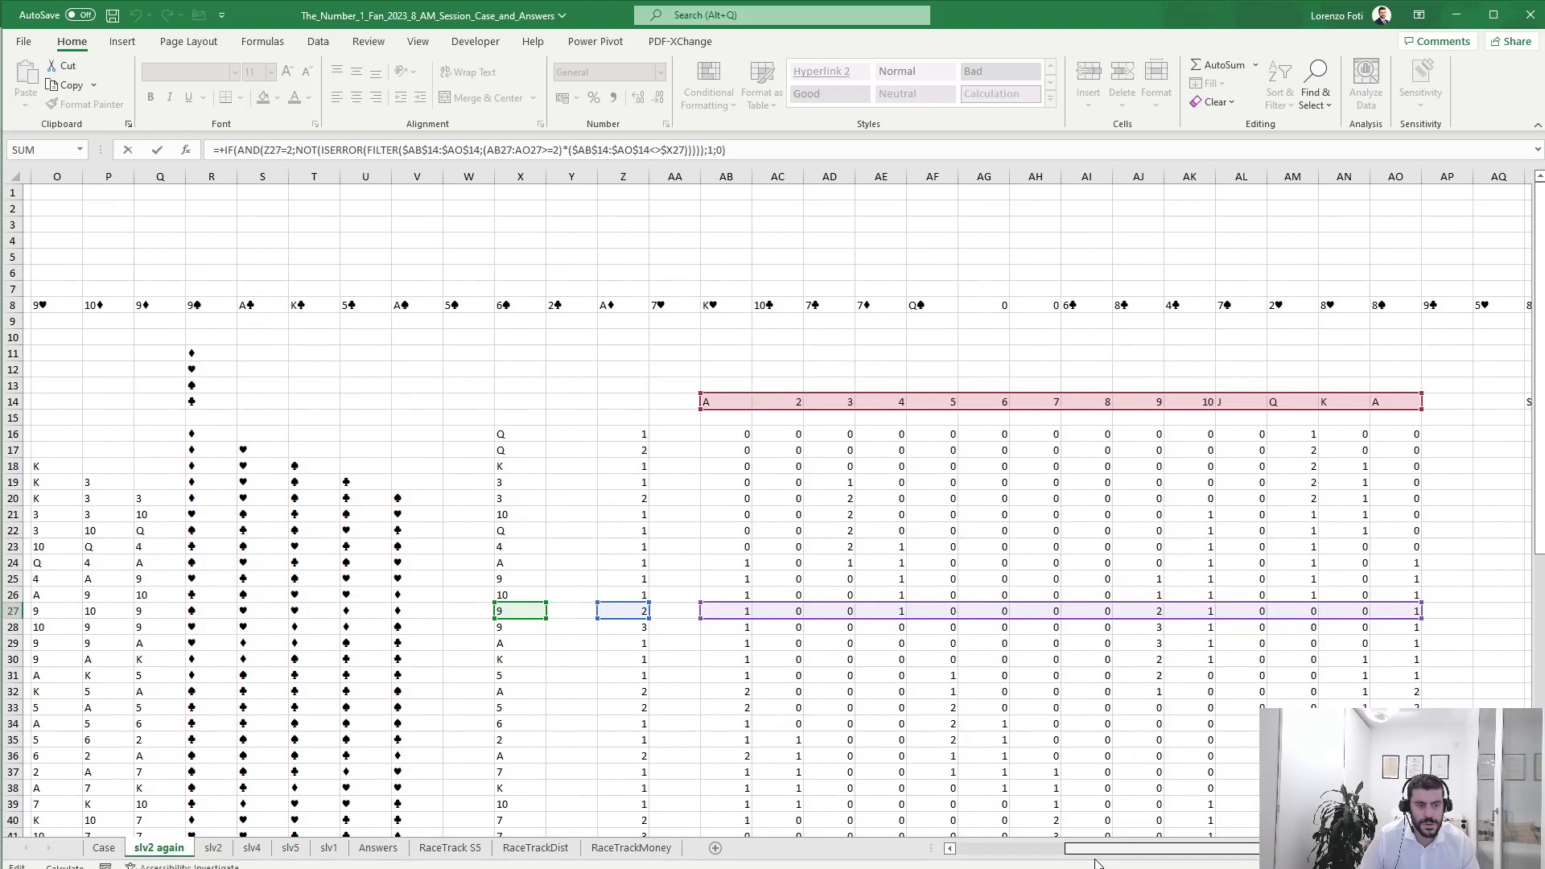
{"action": "left_click_drag", "start_coordinate": [1097, 863], "coordinate": [1099, 863]}
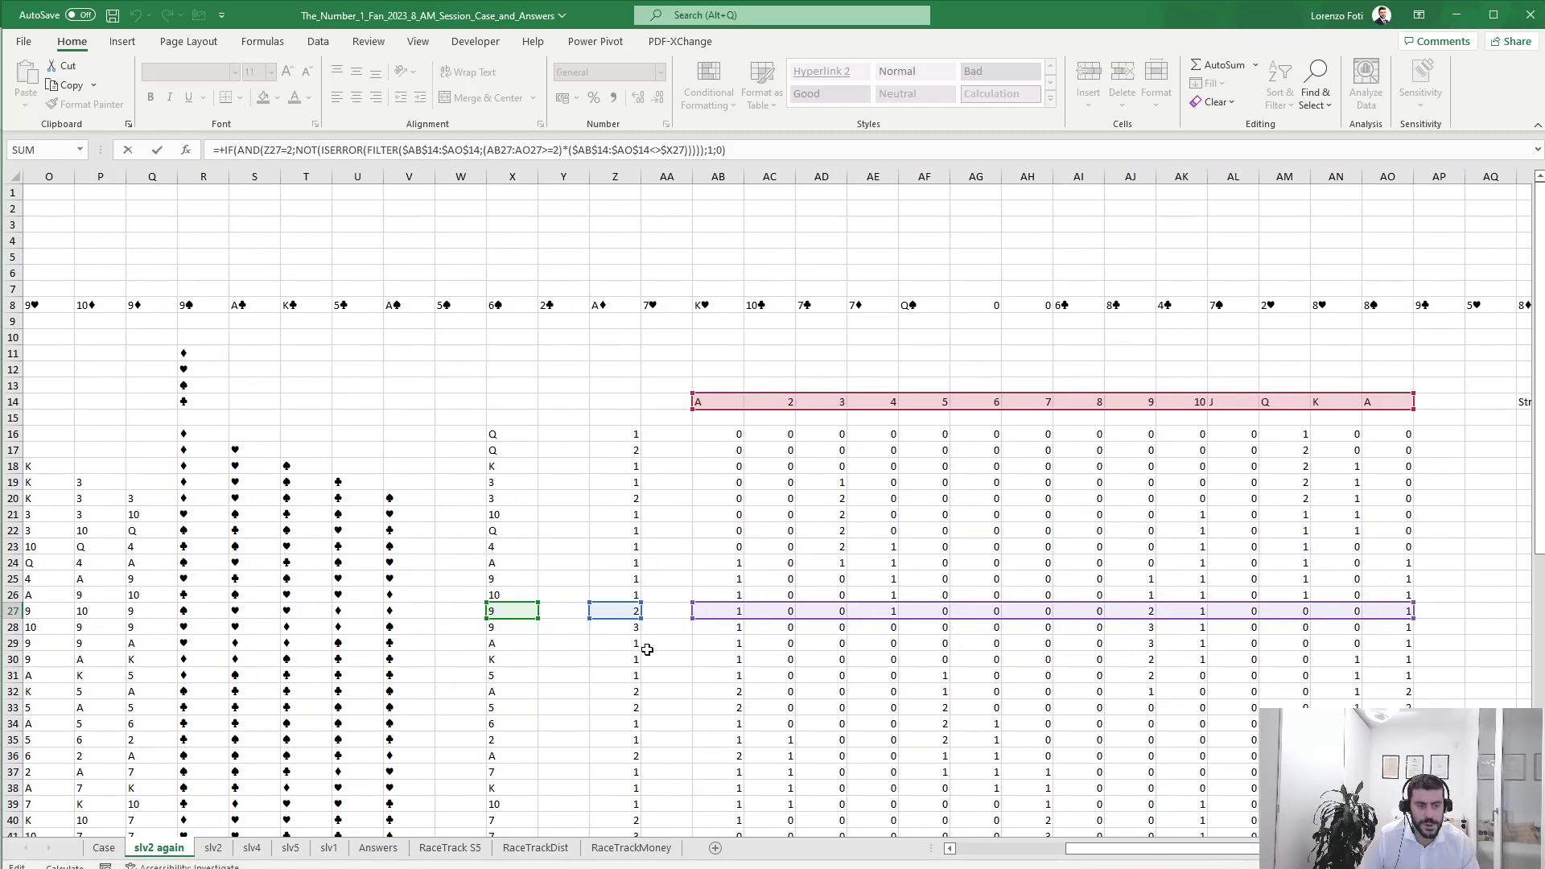
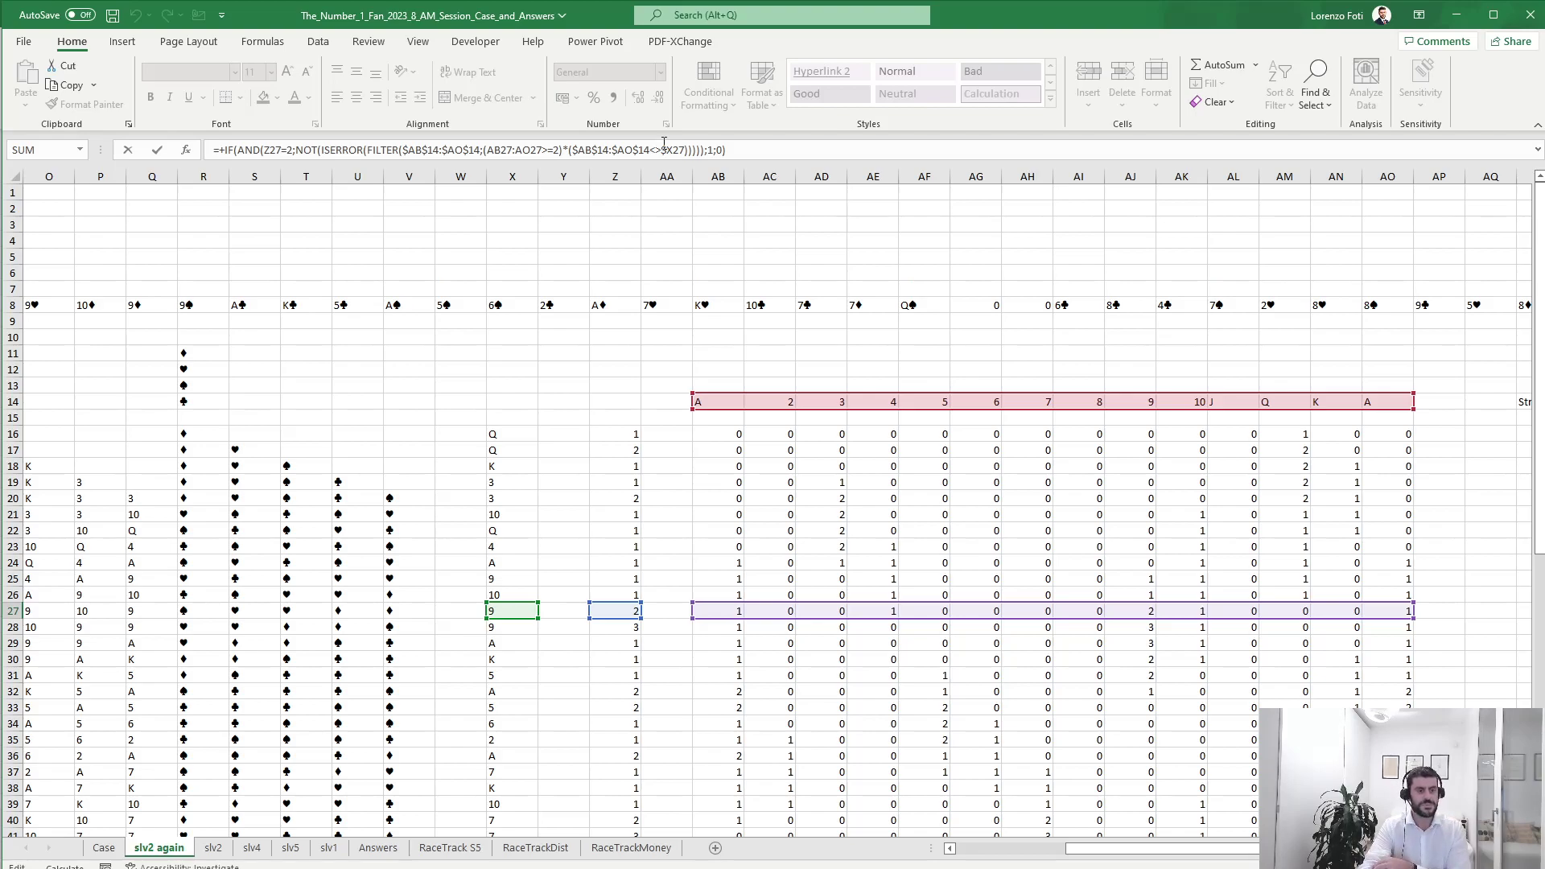
{"action": "key", "text": "ctrl+Return"}
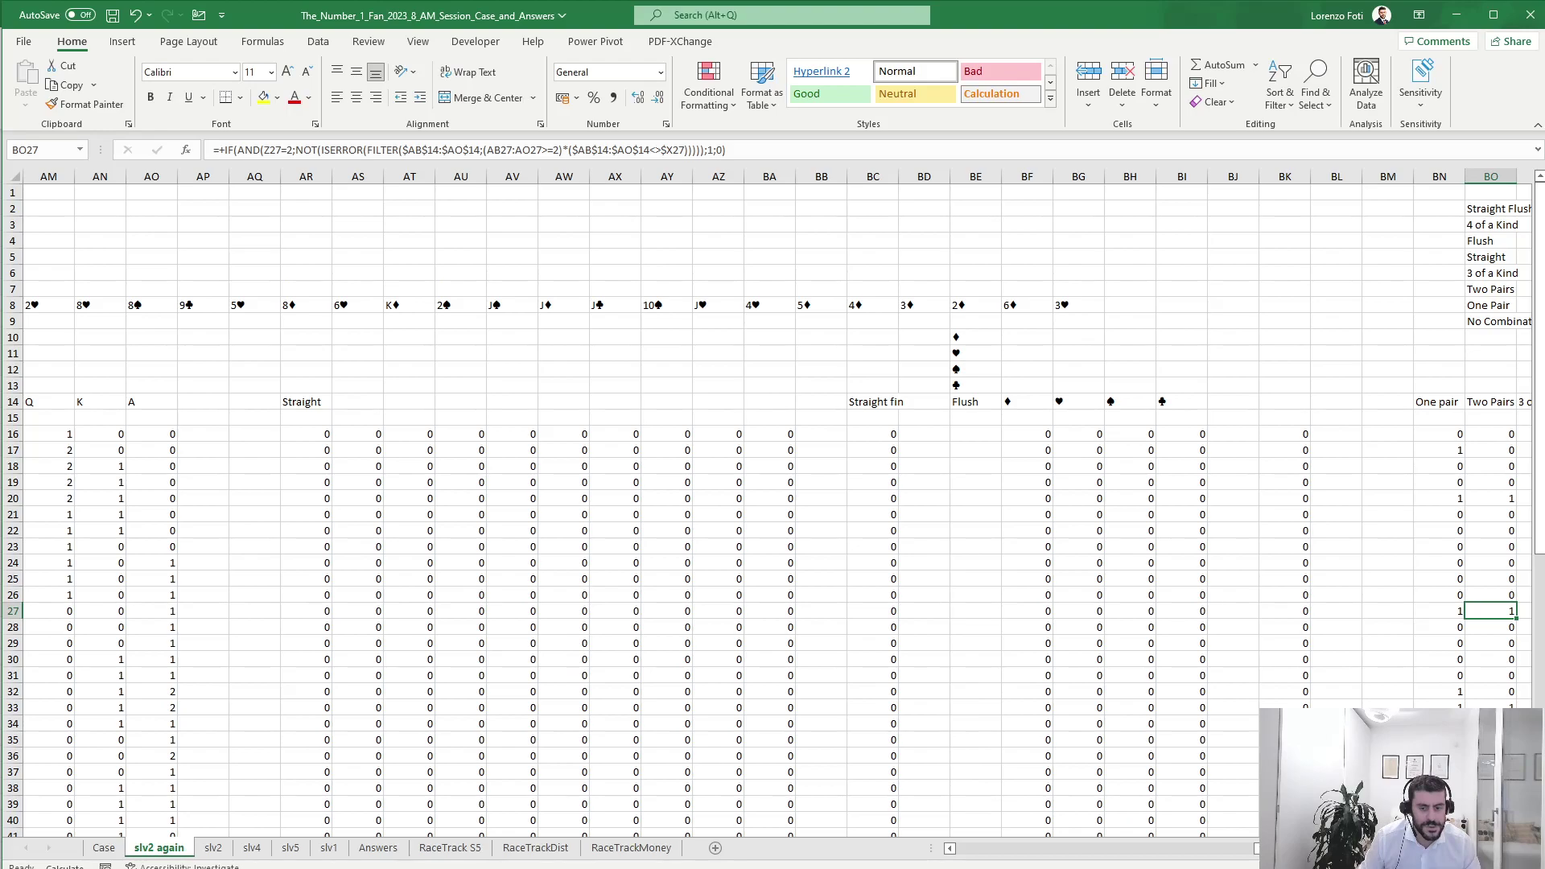
{"action": "scroll", "coordinate": [1072, 558], "scroll_direction": "left", "scroll_amount": 12}
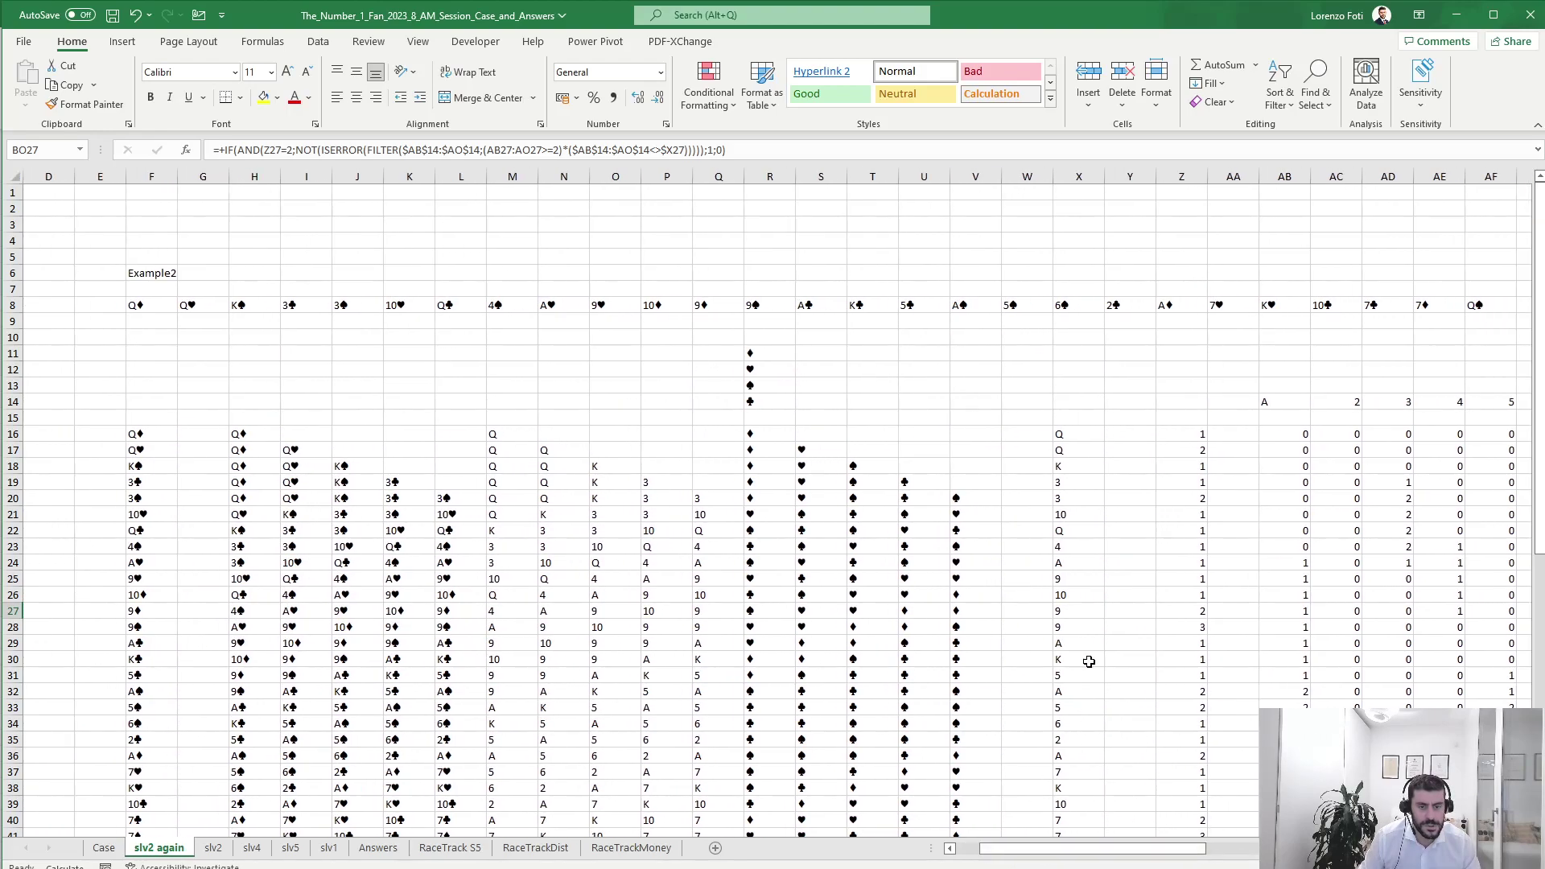
{"action": "left_click_drag", "start_coordinate": [1070, 516], "coordinate": [1069, 484]}
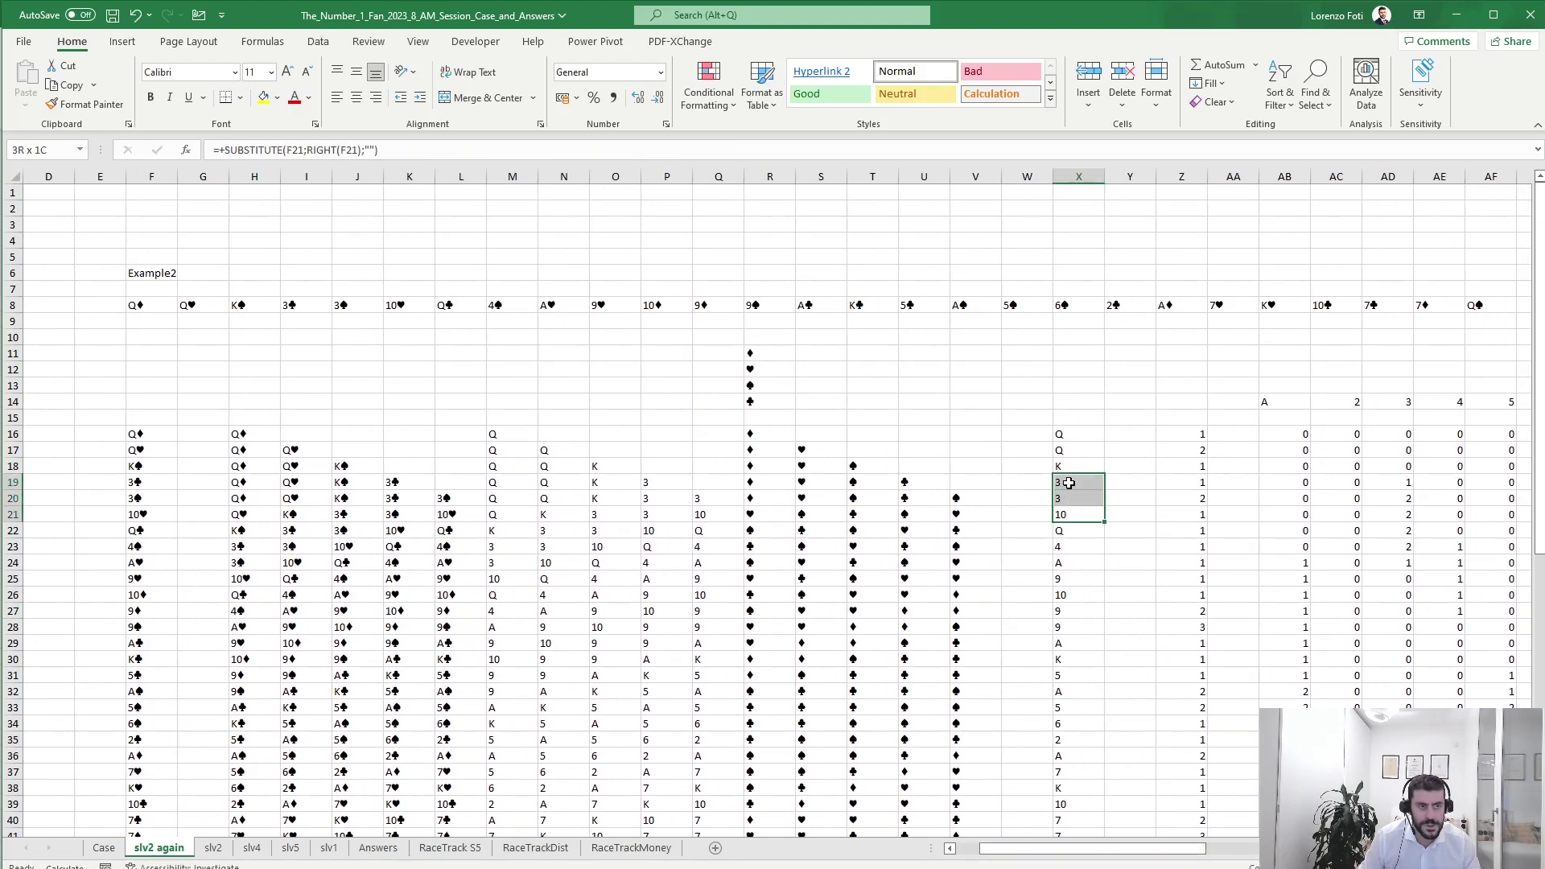
{"action": "left_click_drag", "start_coordinate": [1123, 847], "coordinate": [1436, 848]}
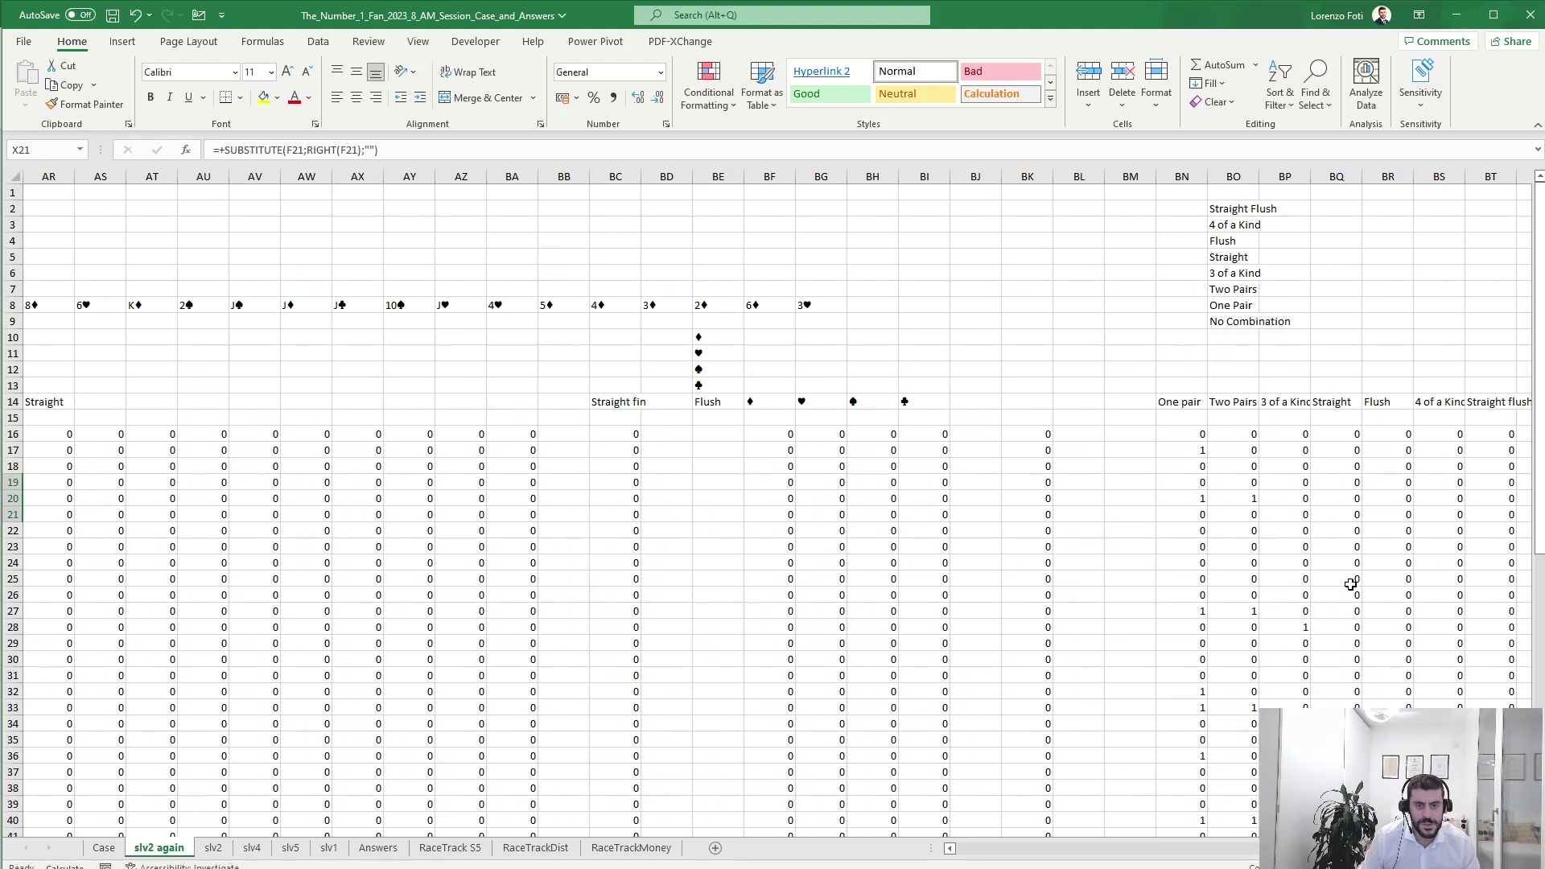
Put ""& in front of the second $AB$14:$AO$14 in the BO16 formula so the rank headers compare as text.
{"action": "left_click", "coordinate": [1239, 434]}
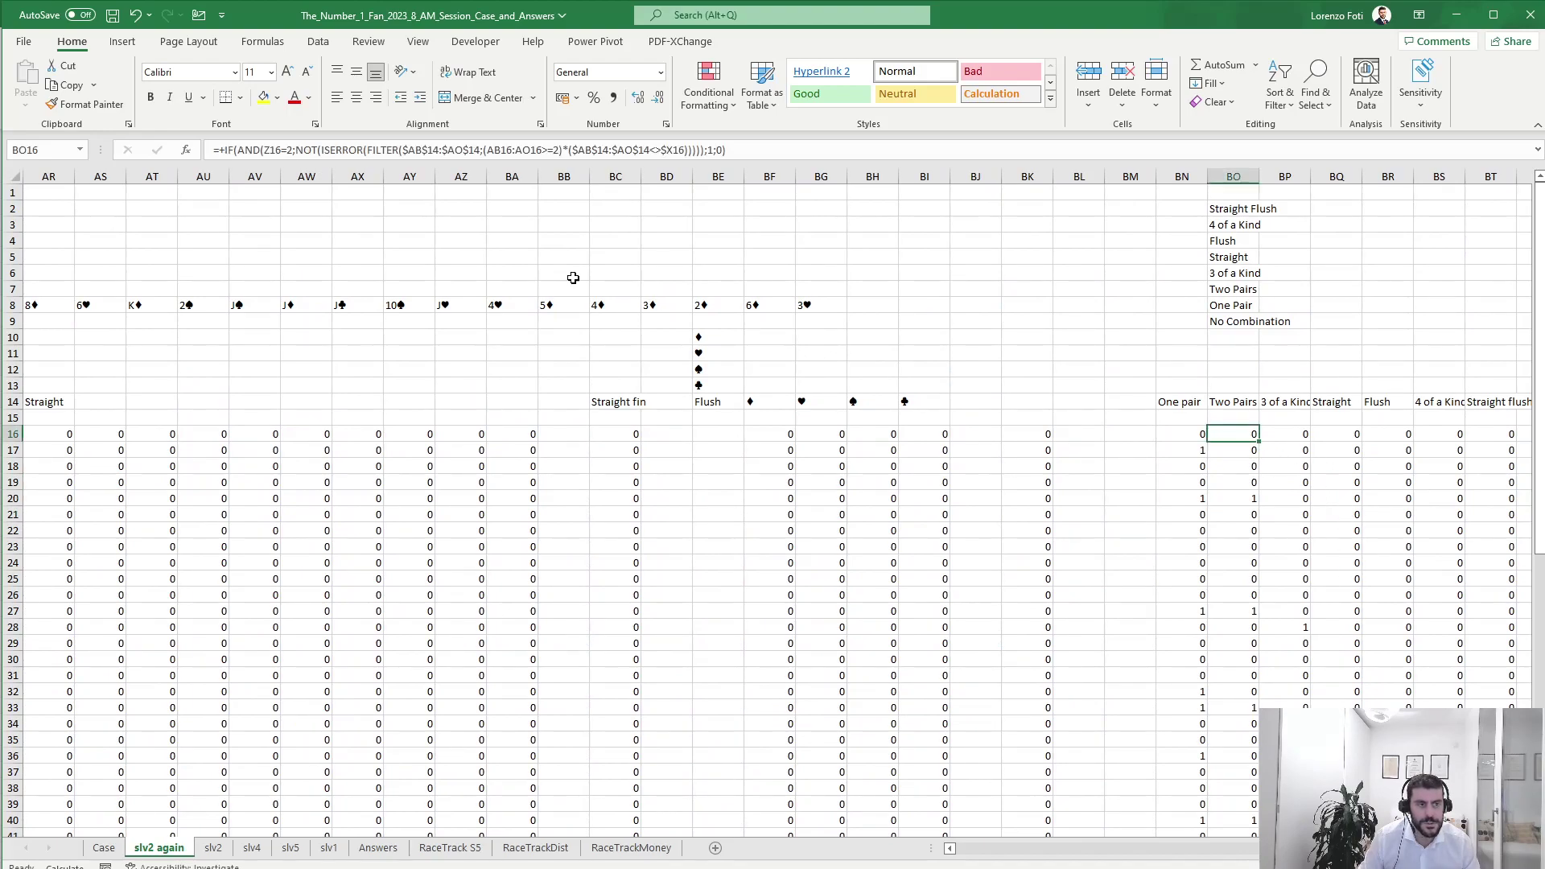
{"action": "left_click", "coordinate": [574, 150]}
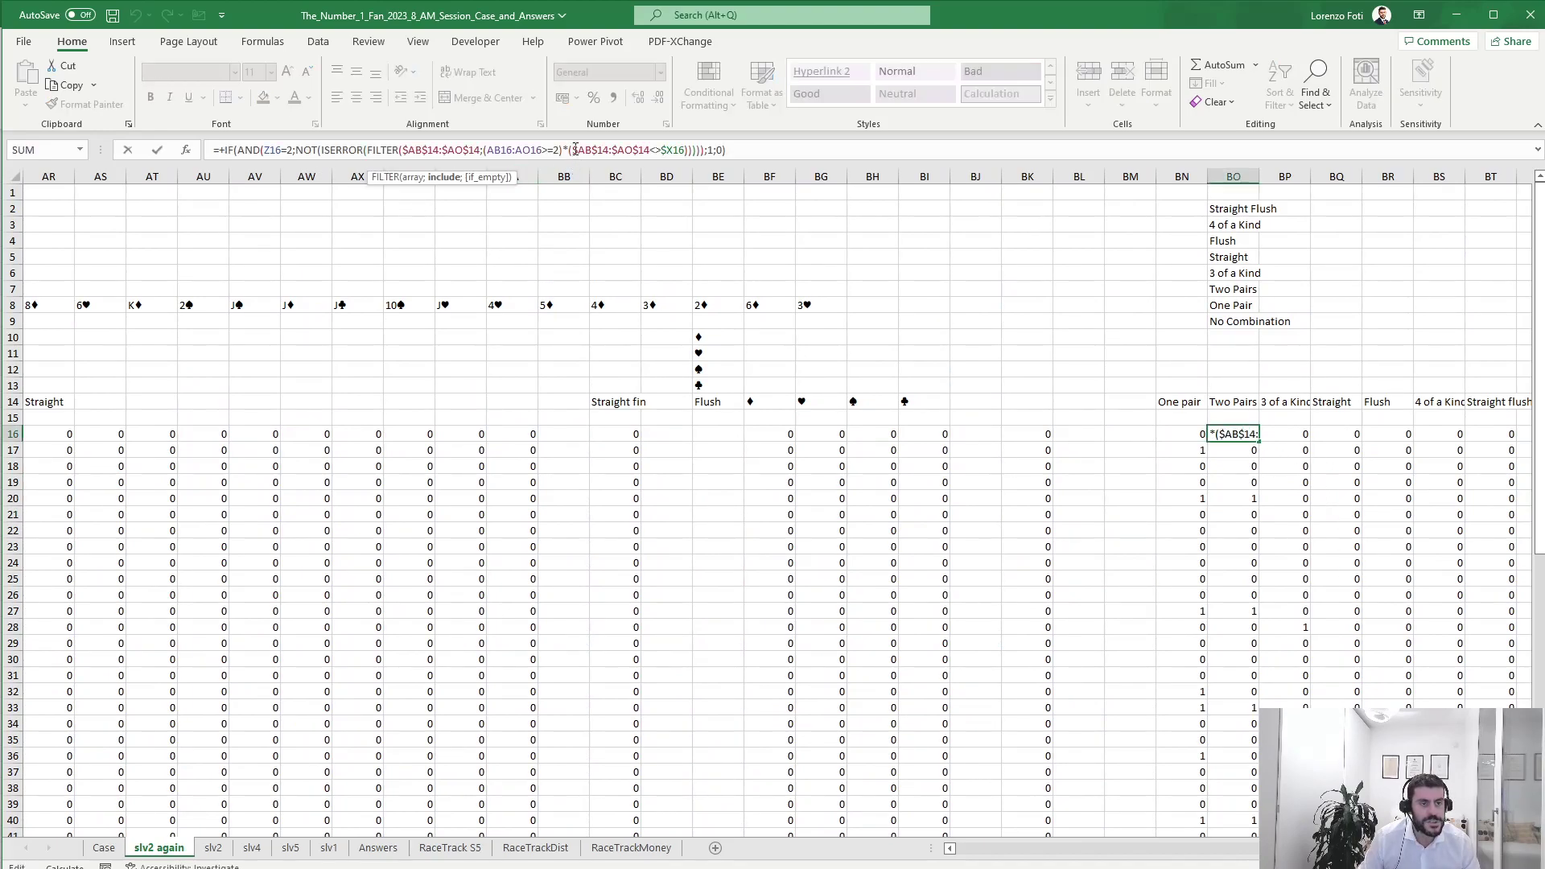
{"action": "scroll", "coordinate": [1127, 845], "scroll_direction": "left", "scroll_amount": 10}
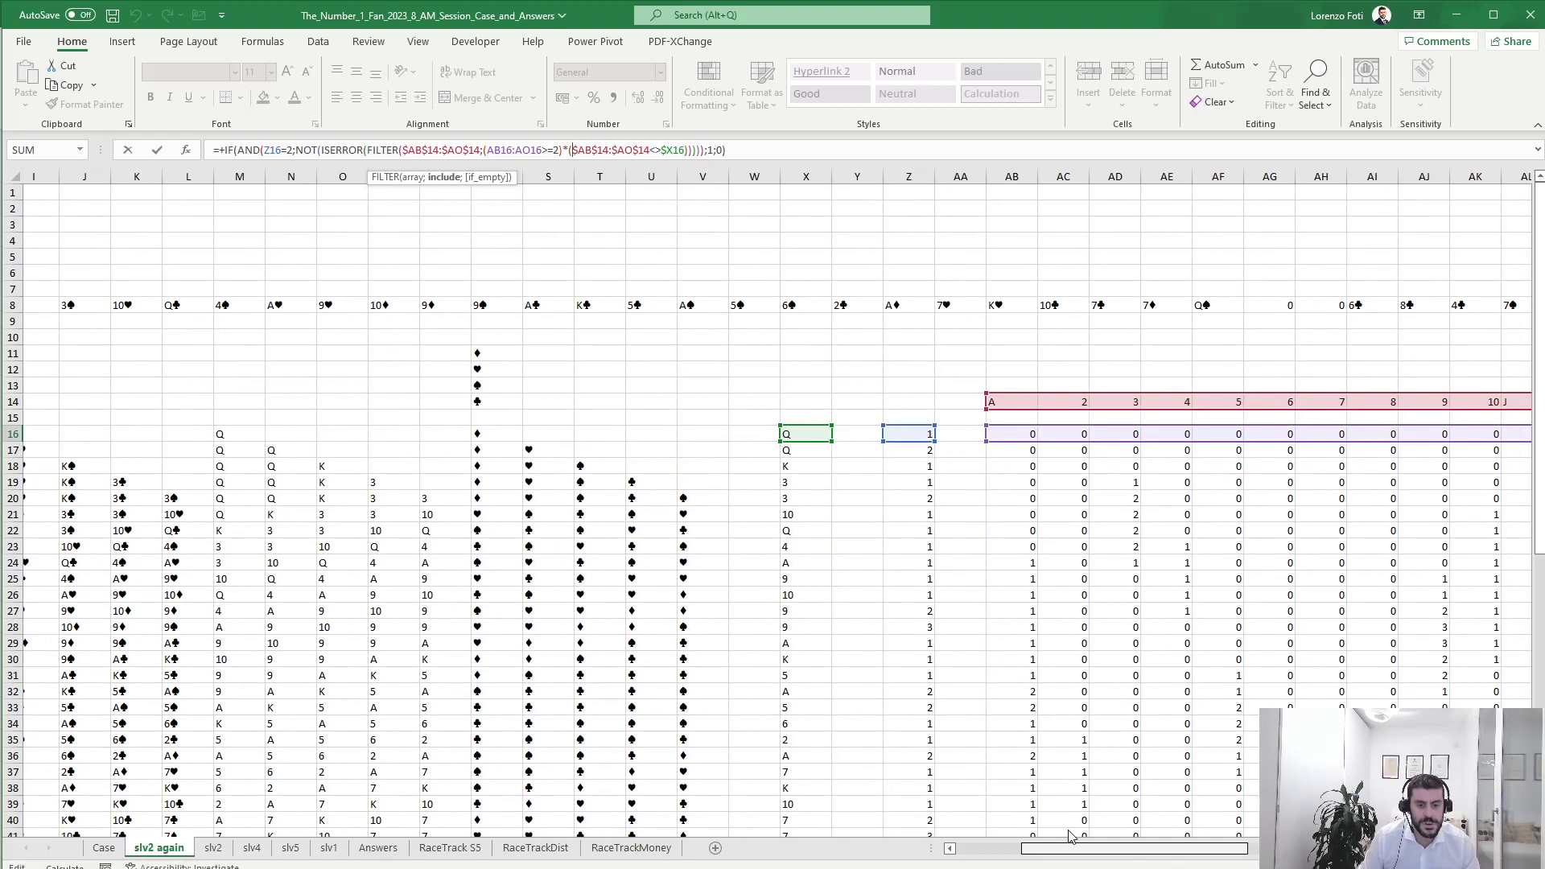
{"action": "scroll", "coordinate": [1139, 845], "scroll_direction": "left", "scroll_amount": 1}
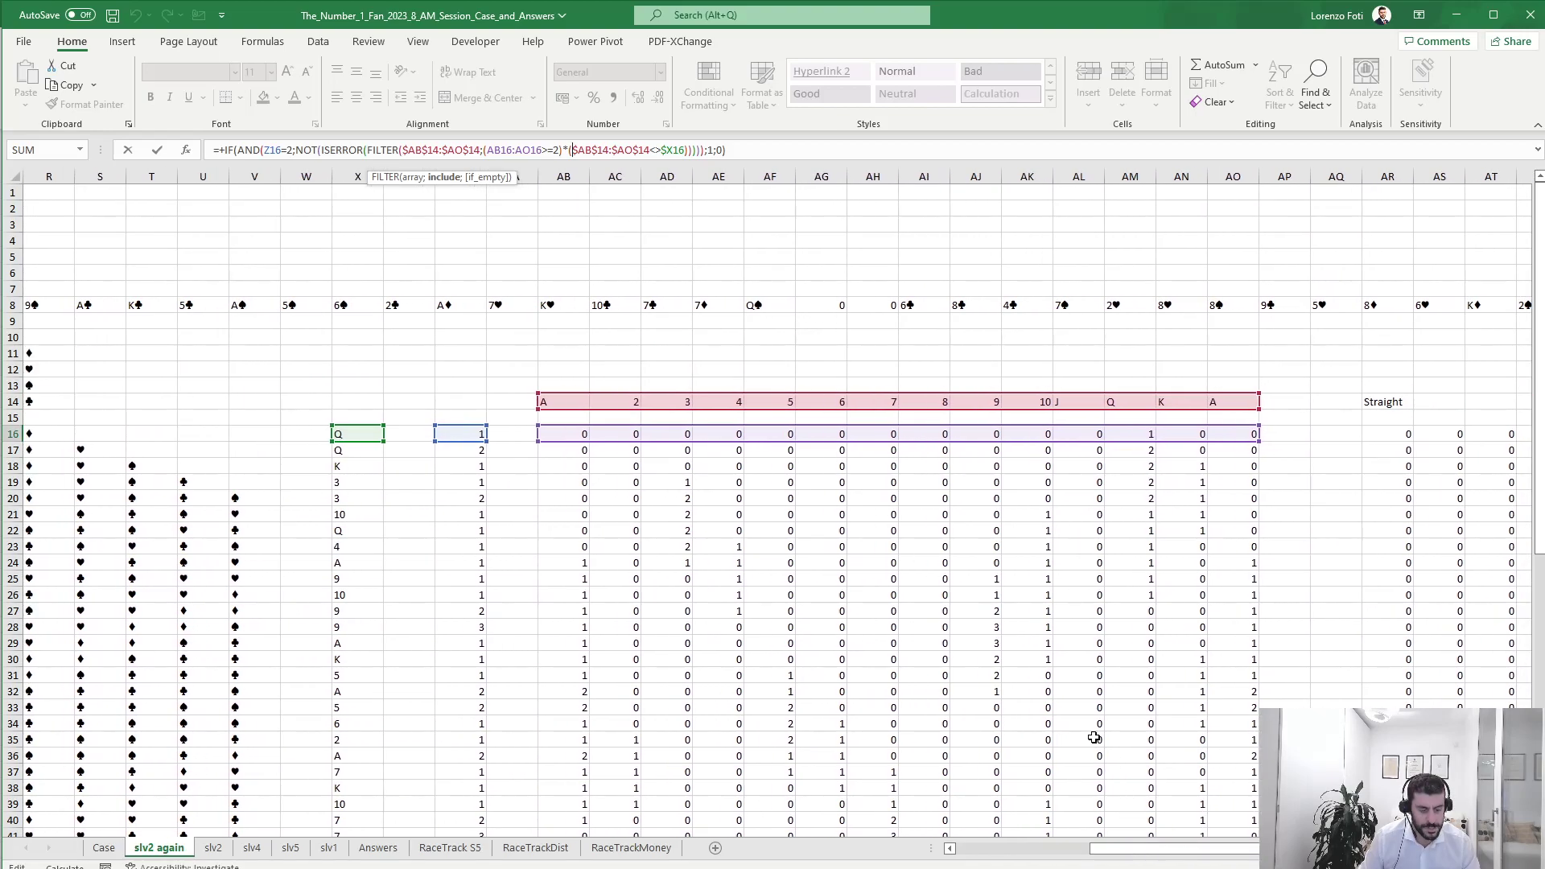
{"action": "type", "text": "\"\"&"}
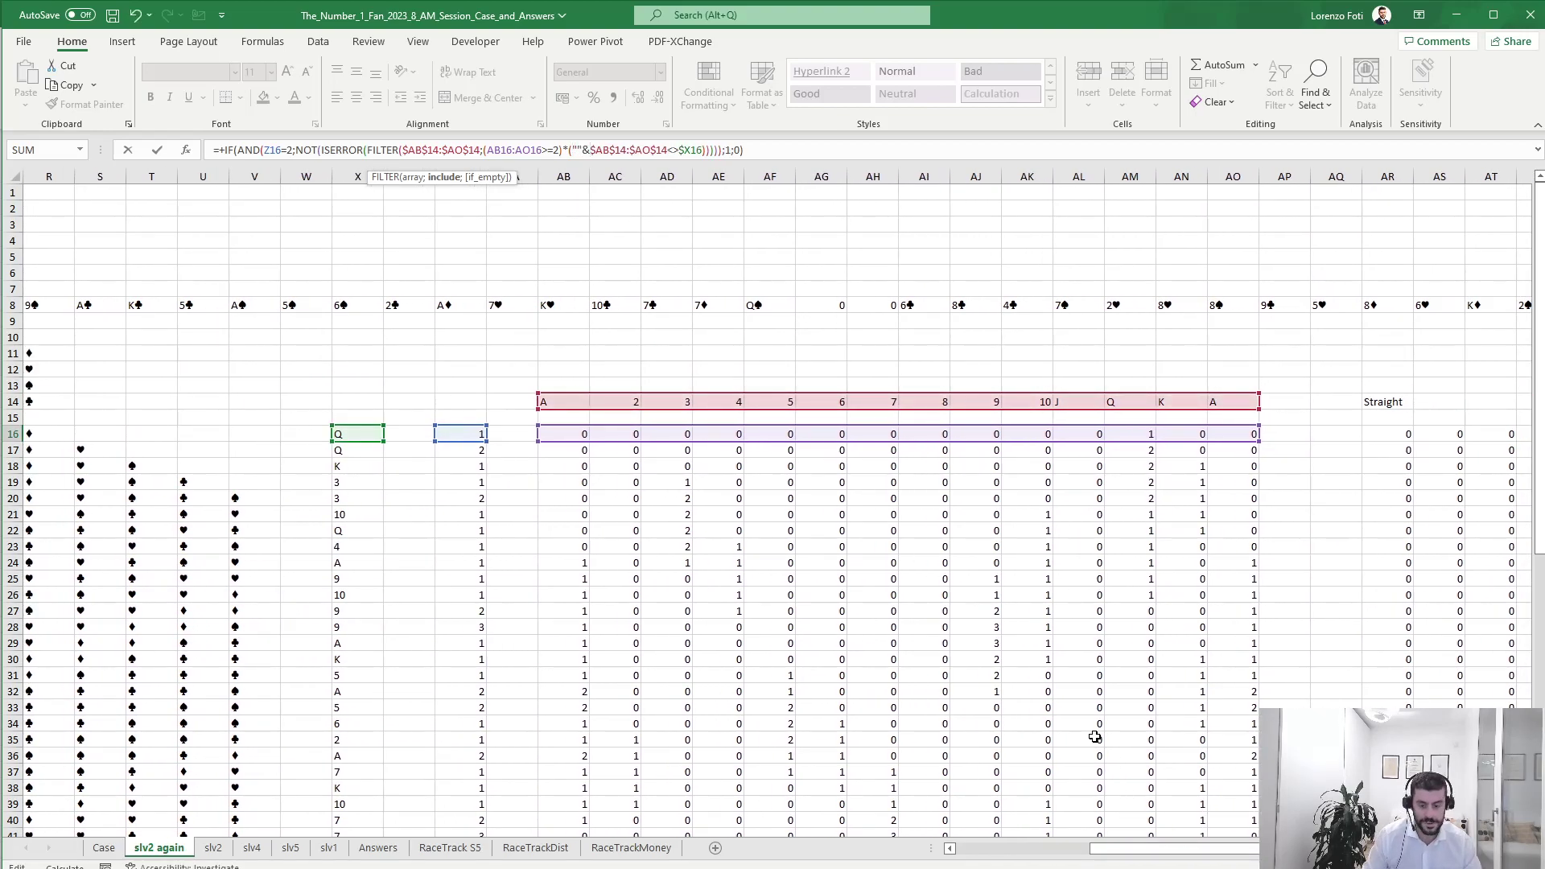
{"action": "key", "text": "Return"}
Copy the revised BO16 formula down the Two Pairs column from BO17 onward.
{"action": "key", "text": "Up"}
{"action": "key", "text": "ctrl+c"}
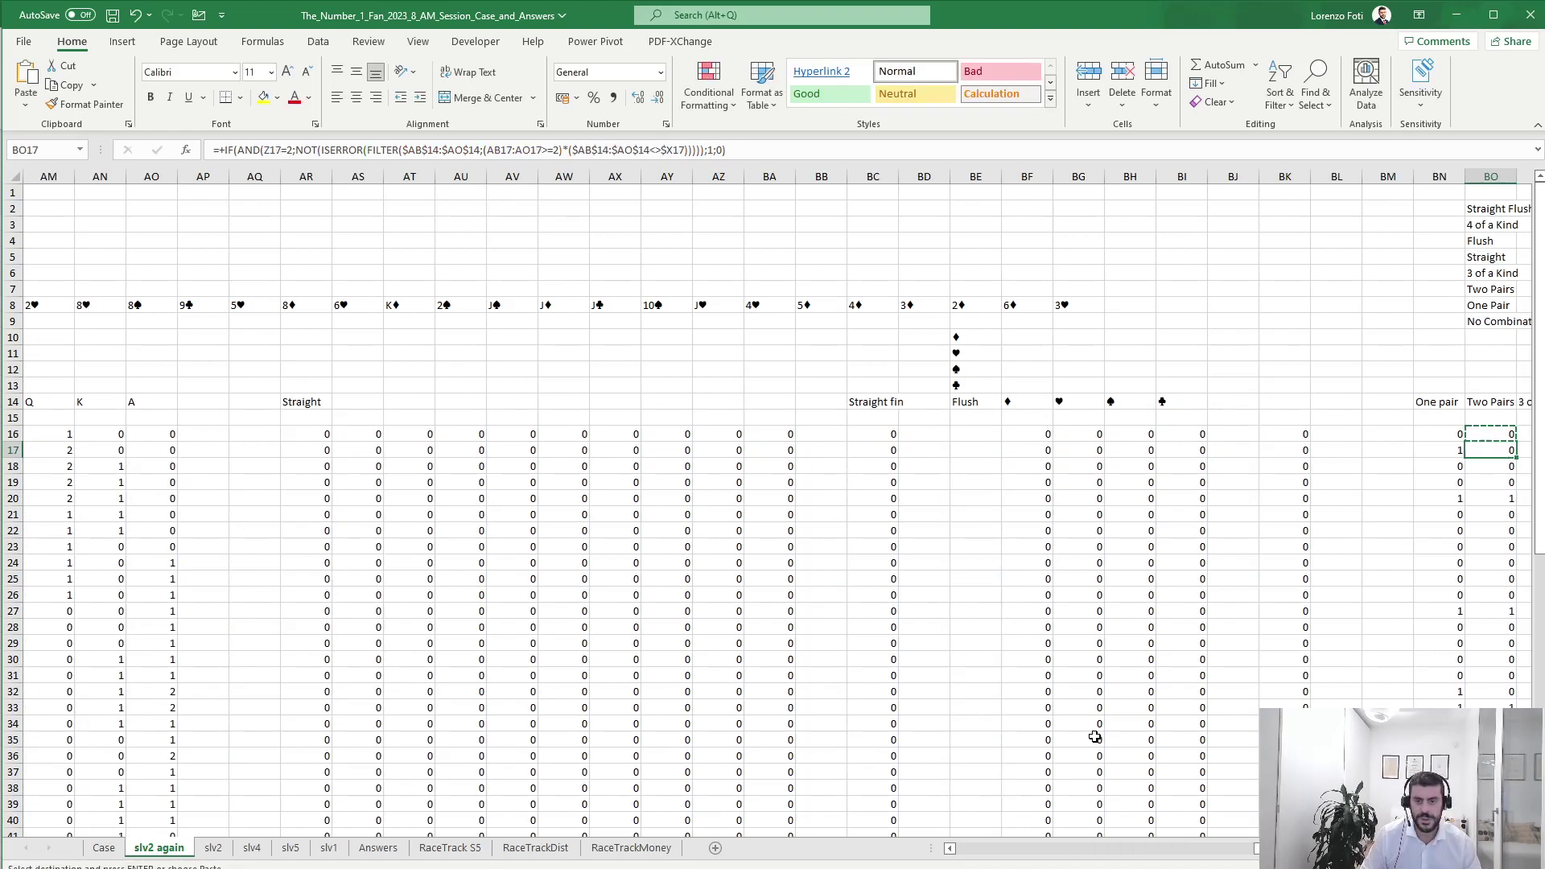
{"action": "key", "text": "Down"}
{"action": "key", "text": "ctrl+shift+Down"}
{"action": "key", "text": "ctrl+v"}
{"action": "key", "text": "Escape"}
Recheck the Two Pairs flag in row 27 against that row's hand and rank counts.
{"action": "key", "text": "Down"}
{"action": "key", "text": "Down"}
{"action": "key", "text": "Down"}
{"action": "key", "text": "Down"}
{"action": "key", "text": "Down"}
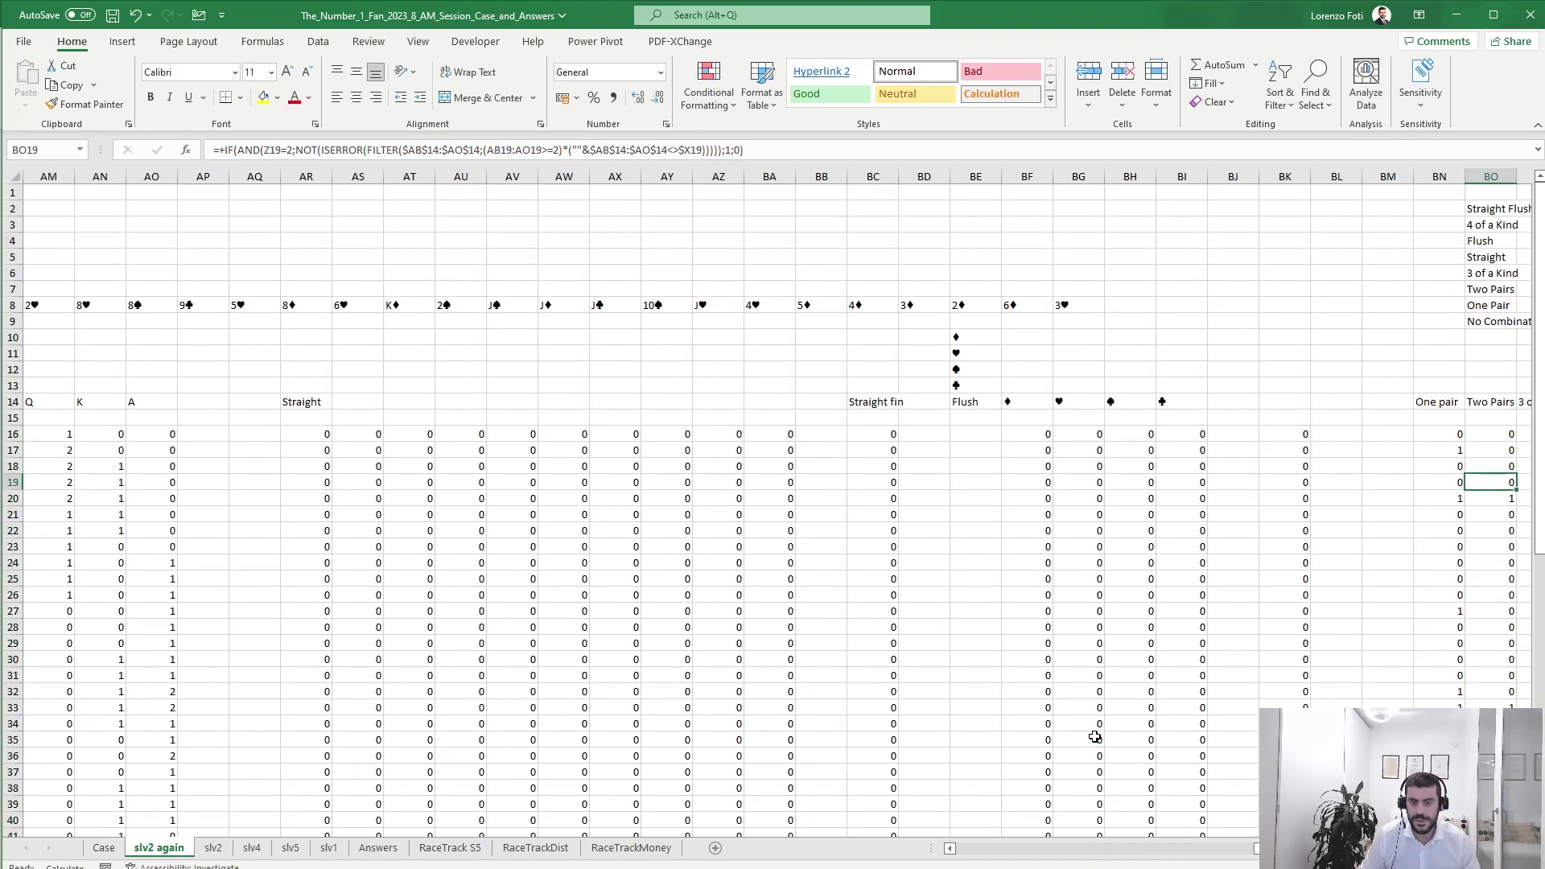
{"action": "key", "text": "Down"}
{"action": "key", "text": "Down"}
{"action": "key", "text": "Down"}
{"action": "key", "text": "Down"}
{"action": "key", "text": "Down"}
{"action": "key", "text": "shift+space"}
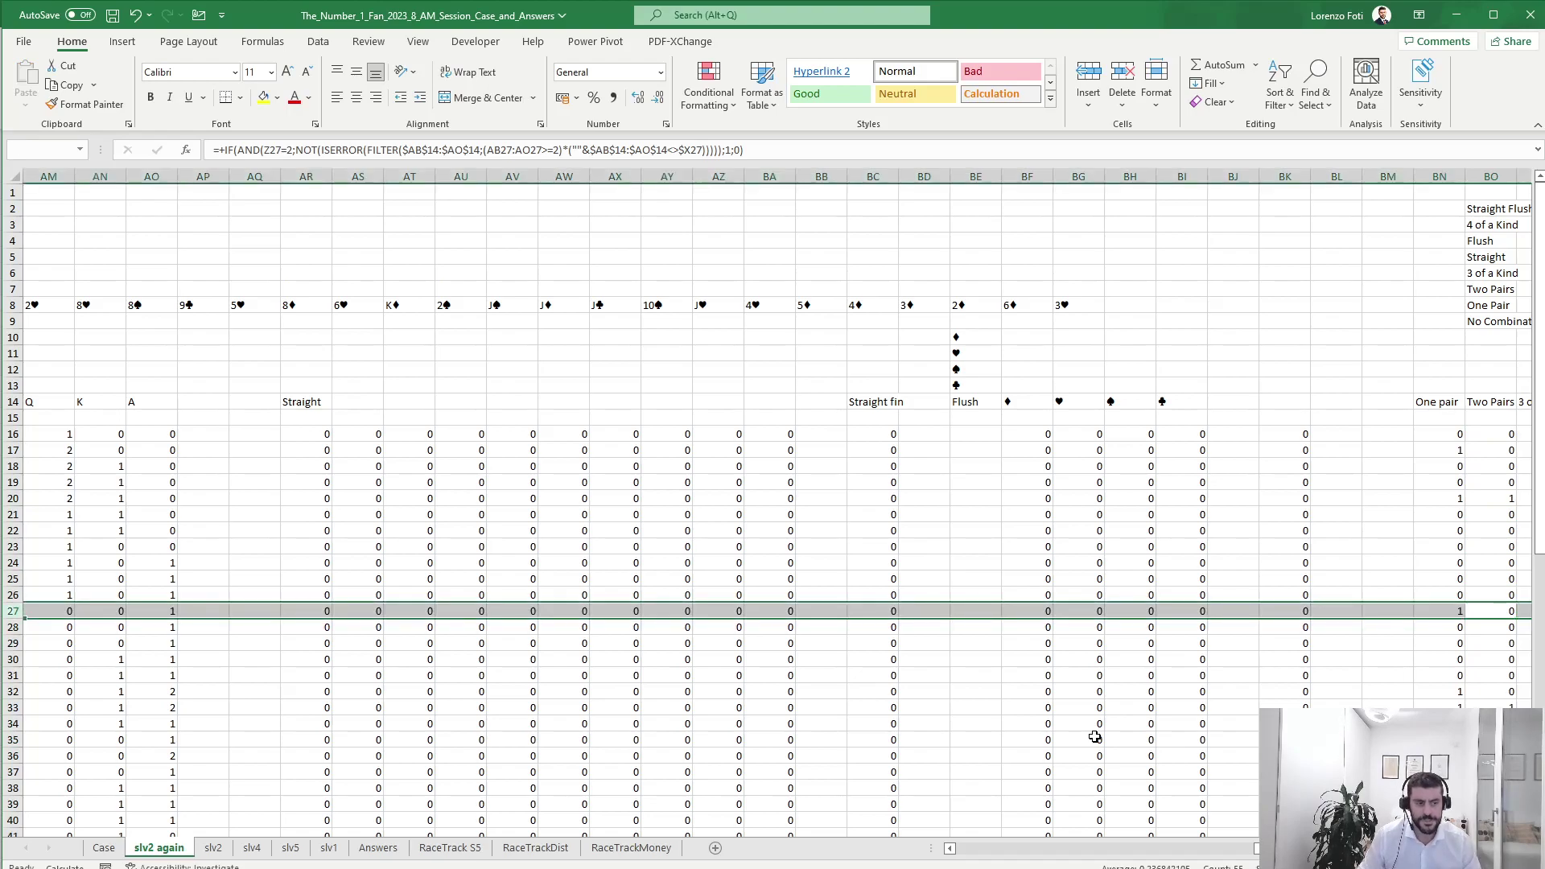
{"action": "scroll", "coordinate": [1042, 853], "scroll_direction": "left", "scroll_amount": 10}
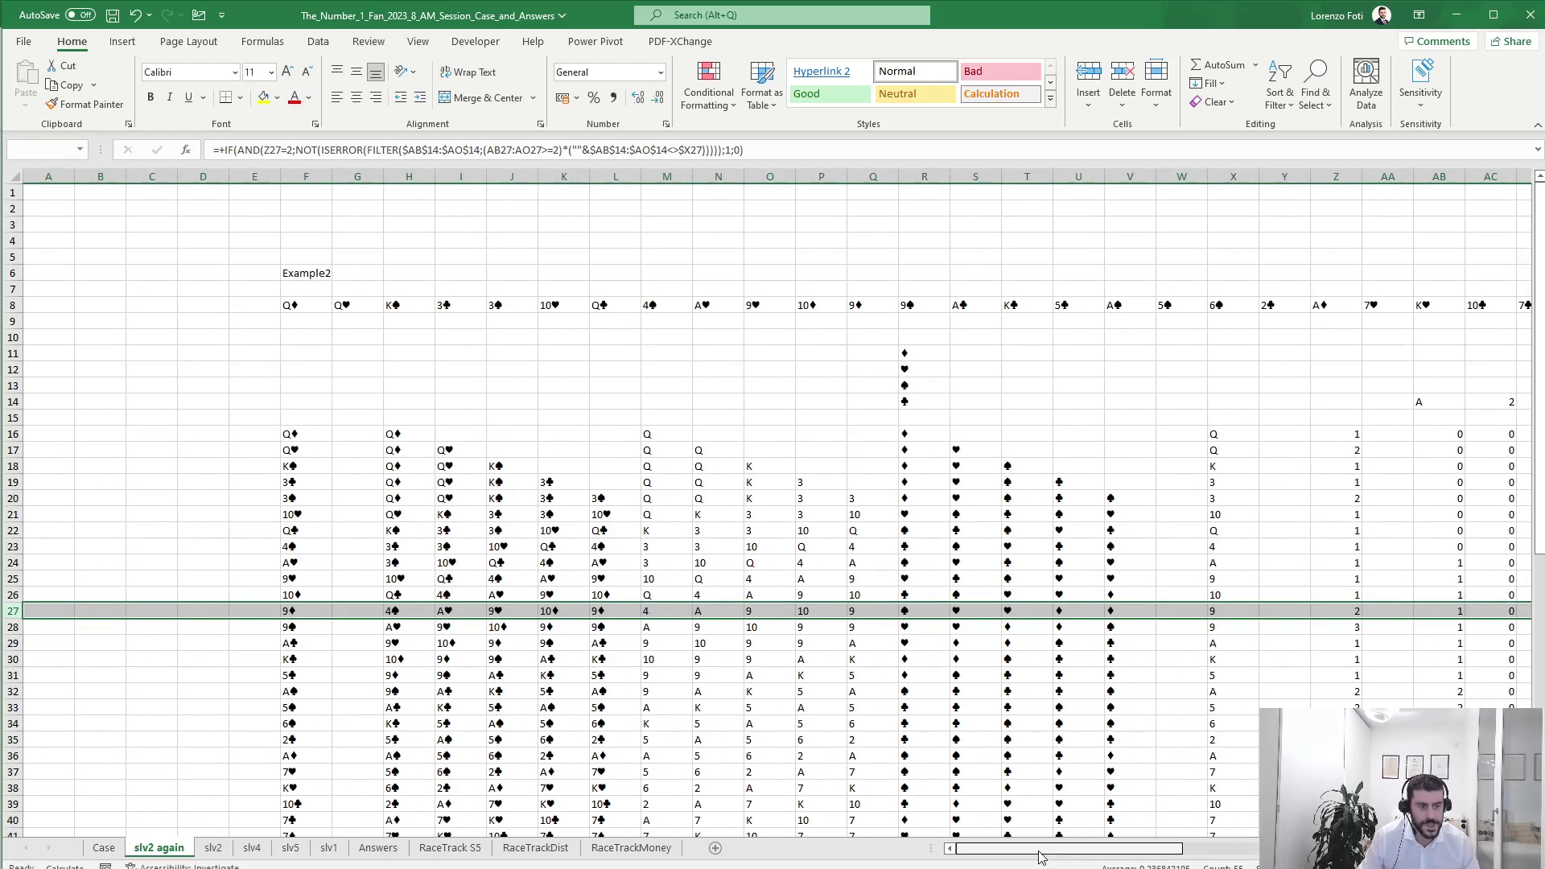
{"action": "scroll", "coordinate": [1042, 853], "scroll_direction": "right", "scroll_amount": 10}
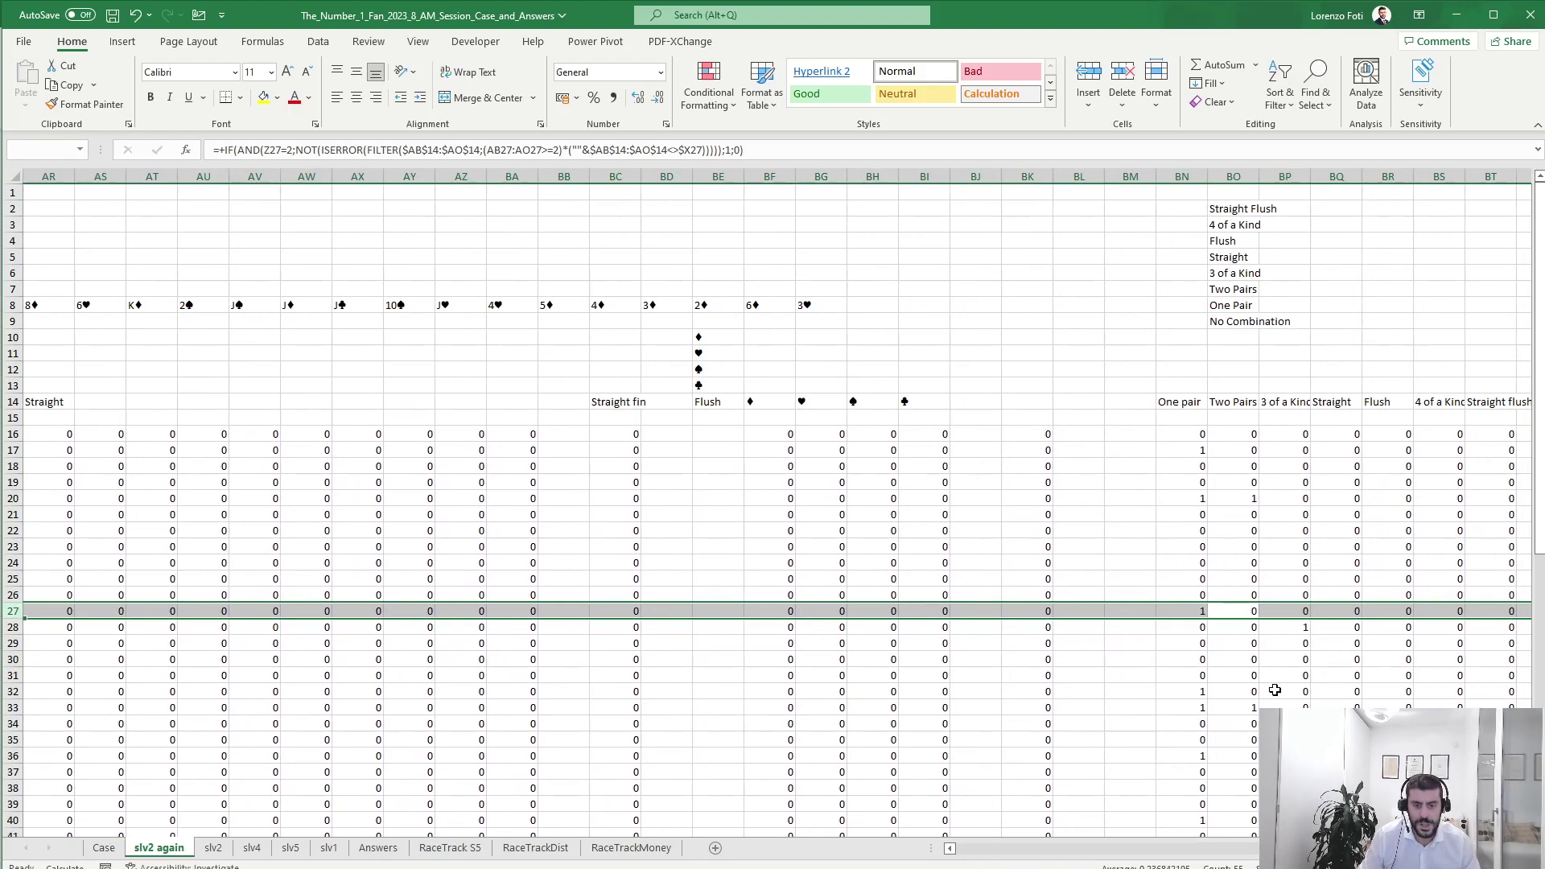
Check the Two Pairs flag in row 33 against that row's cards, and review the flag columns down to row 67.
{"action": "left_click", "coordinate": [1257, 707]}
{"action": "key", "text": "shift+space"}
{"action": "left_click_drag", "start_coordinate": [1226, 853], "coordinate": [998, 851]}
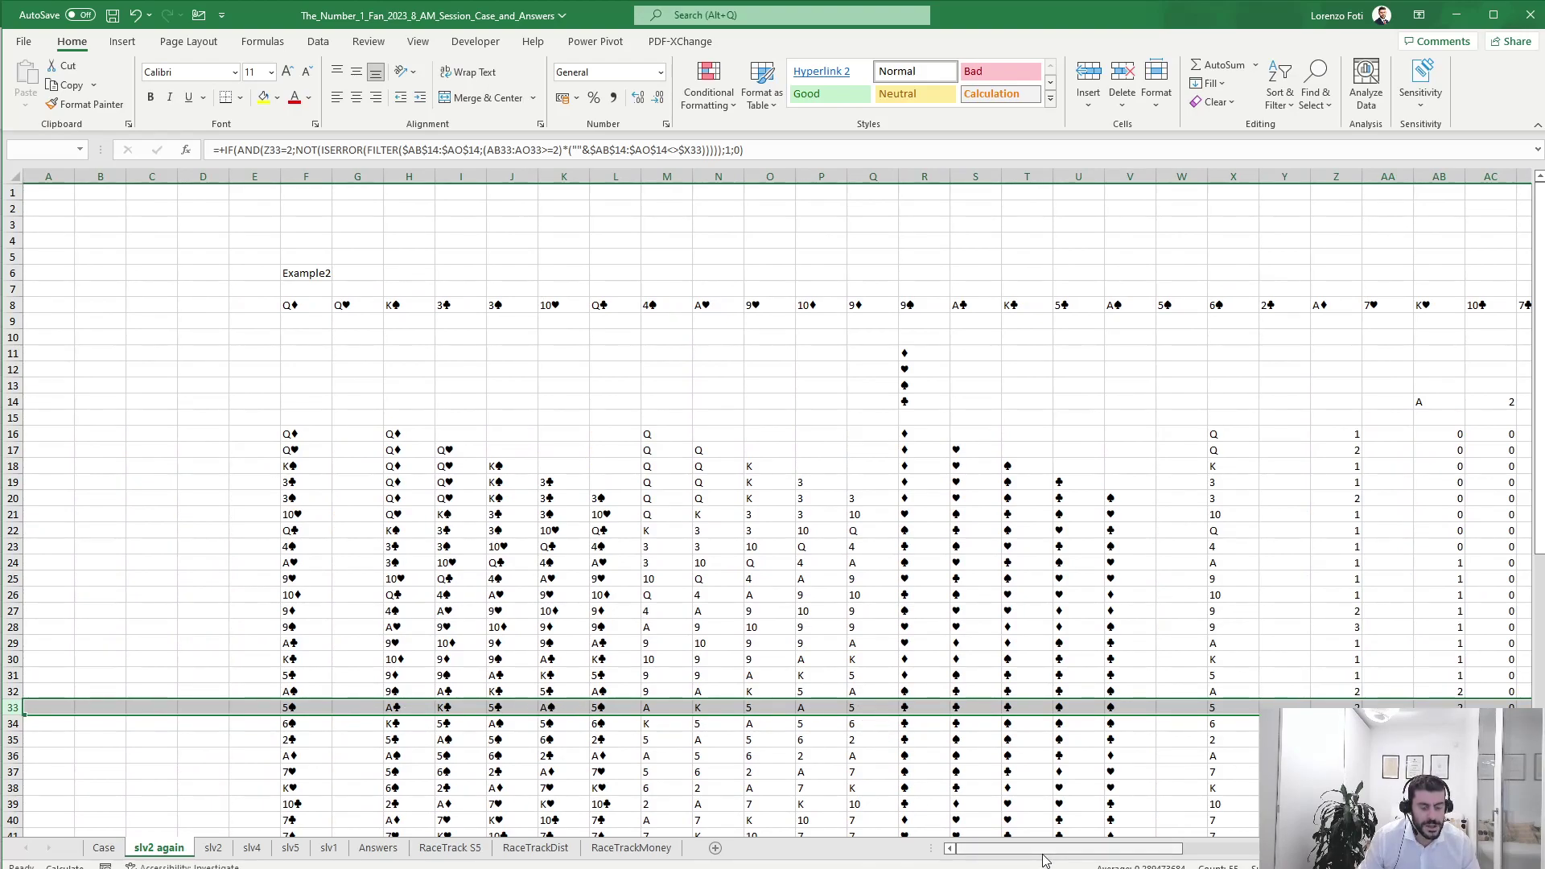
{"action": "left_click_drag", "start_coordinate": [1035, 855], "coordinate": [1079, 855]}
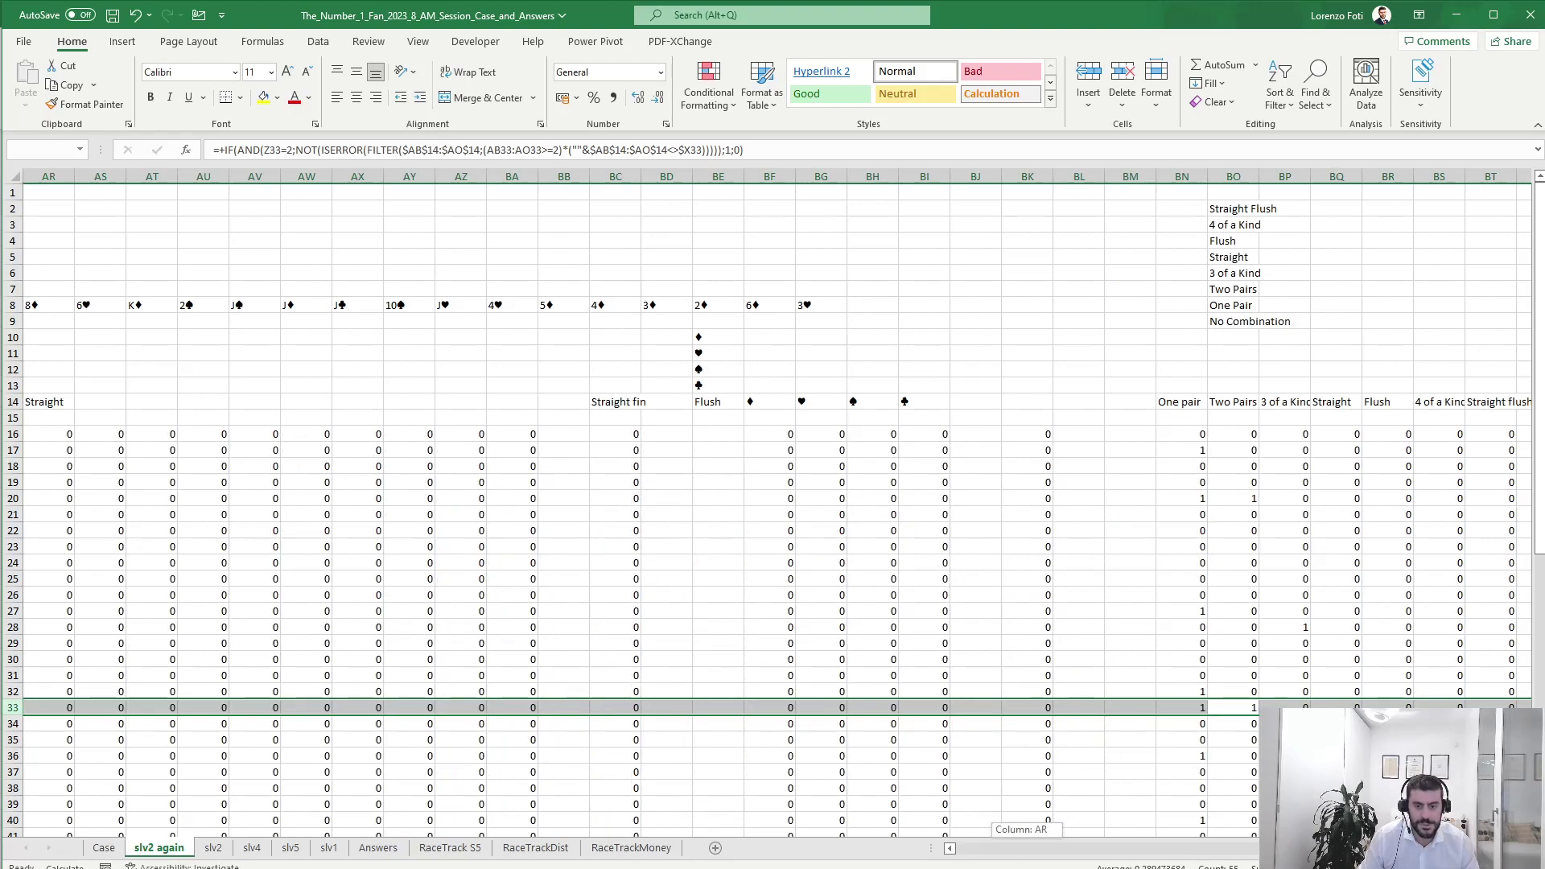
{"action": "scroll", "coordinate": [1238, 763], "scroll_direction": "down", "scroll_amount": 8}
{"action": "scroll", "coordinate": [1249, 731], "scroll_direction": "down", "scroll_amount": 4}
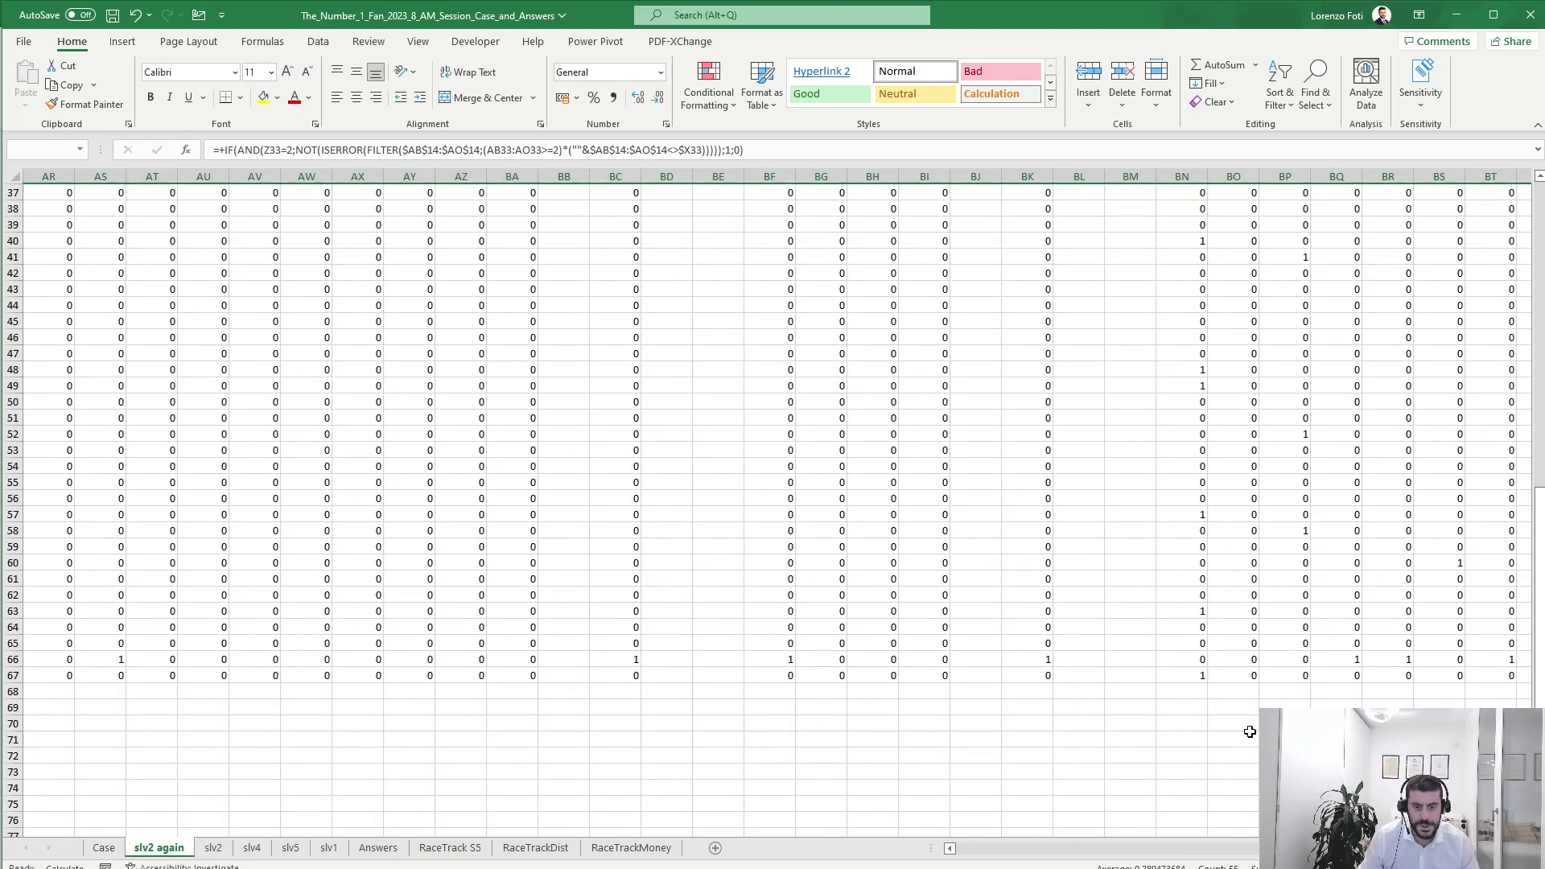
{"action": "scroll", "coordinate": [1251, 639], "scroll_direction": "up", "scroll_amount": 12}
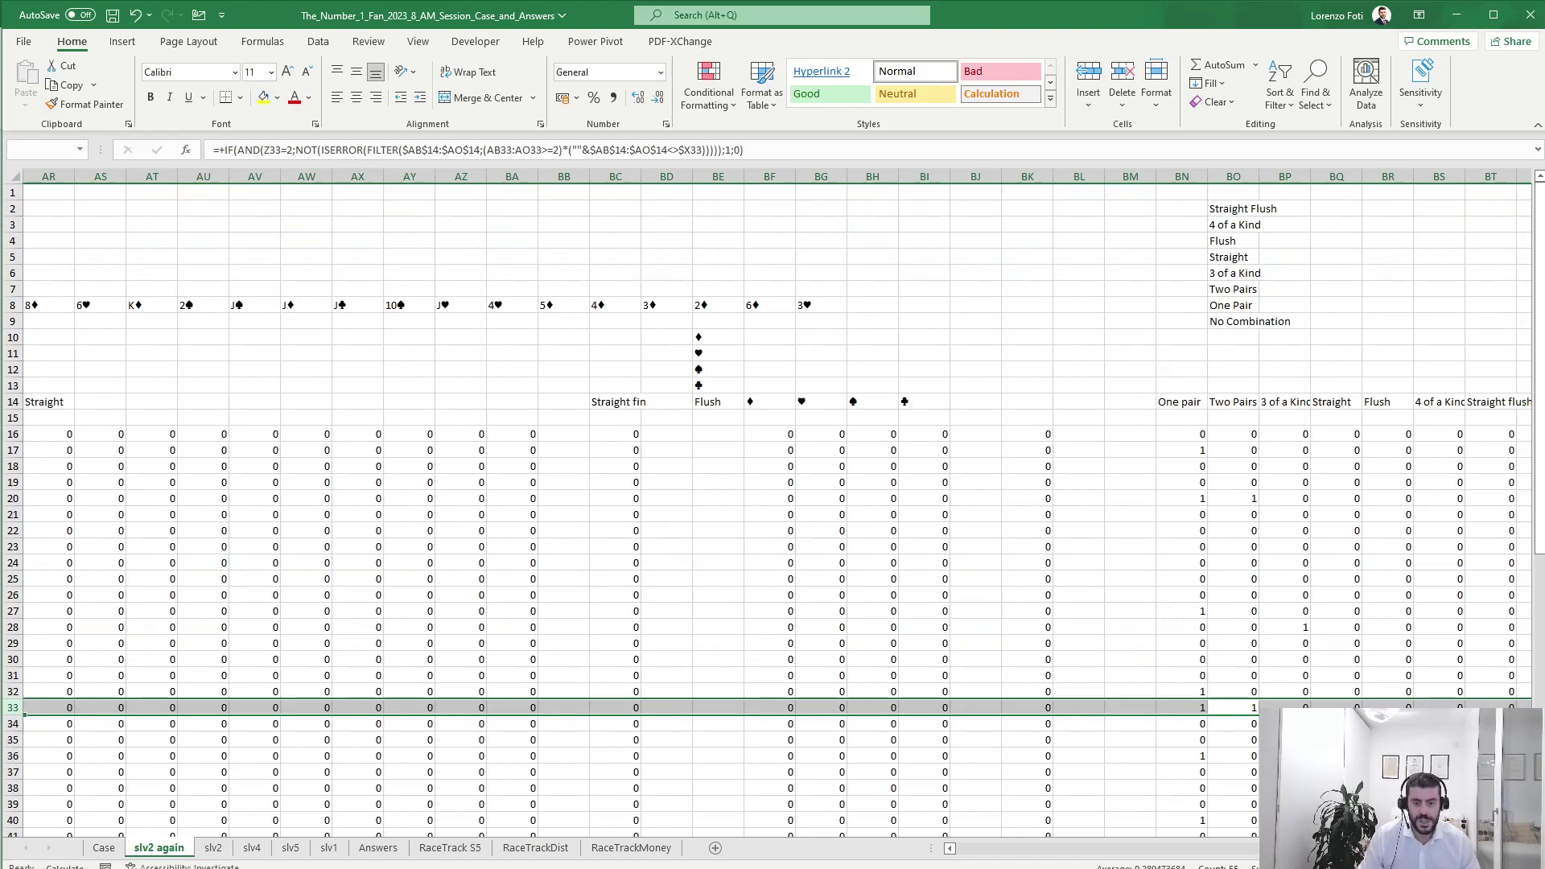
{"action": "scroll", "coordinate": [1235, 375], "scroll_direction": "right", "scroll_amount": 5}
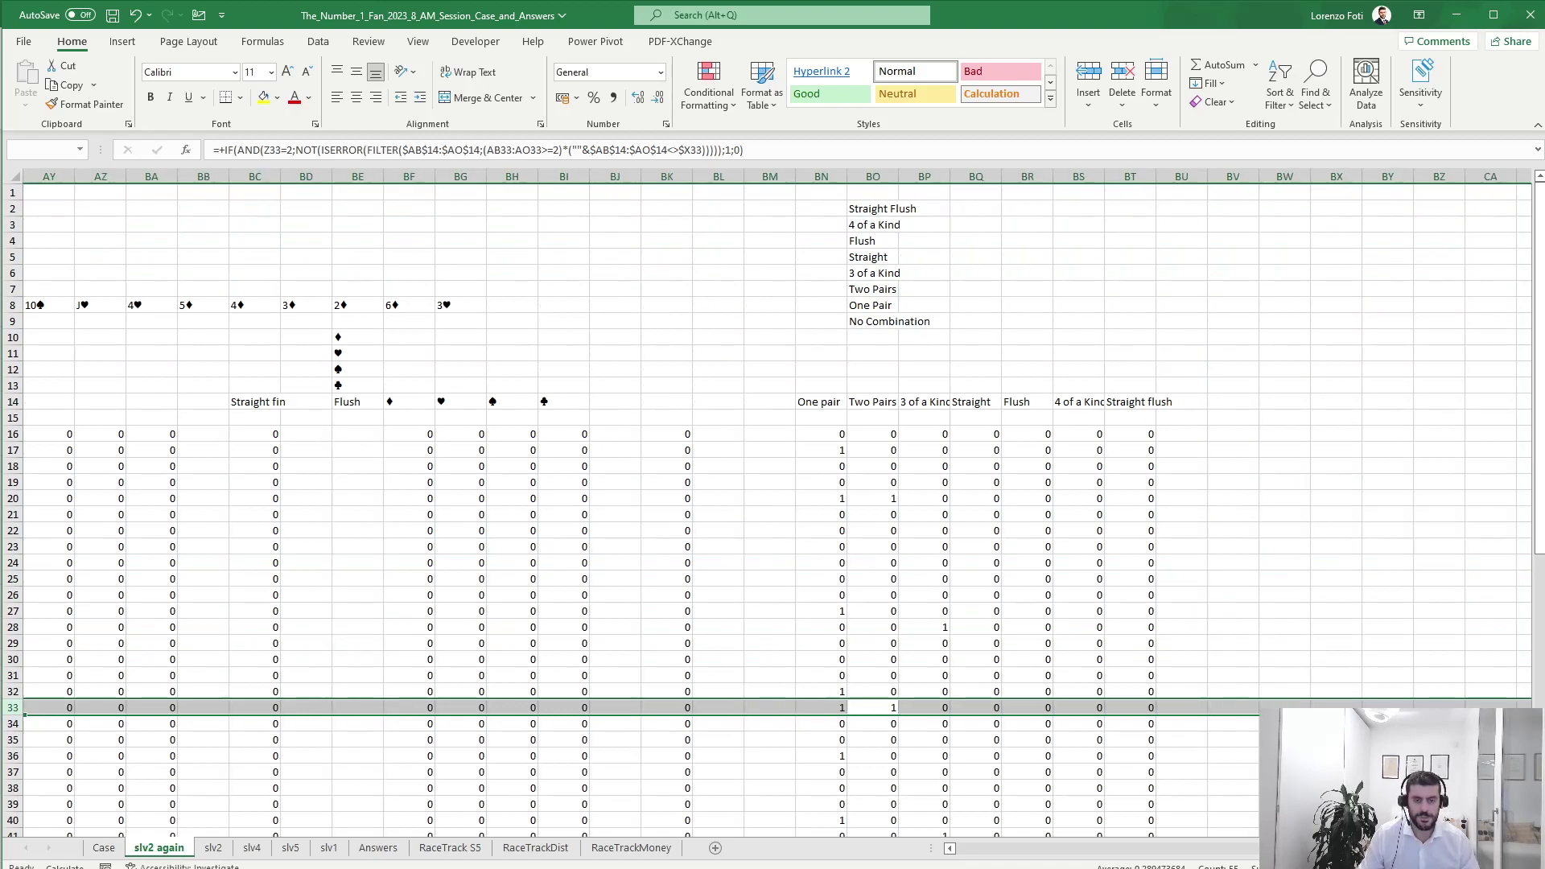
Review the combination headers in BN14:BT14 and the One pair and Two Pairs flags in row 20.
{"action": "left_click", "coordinate": [1284, 434]}
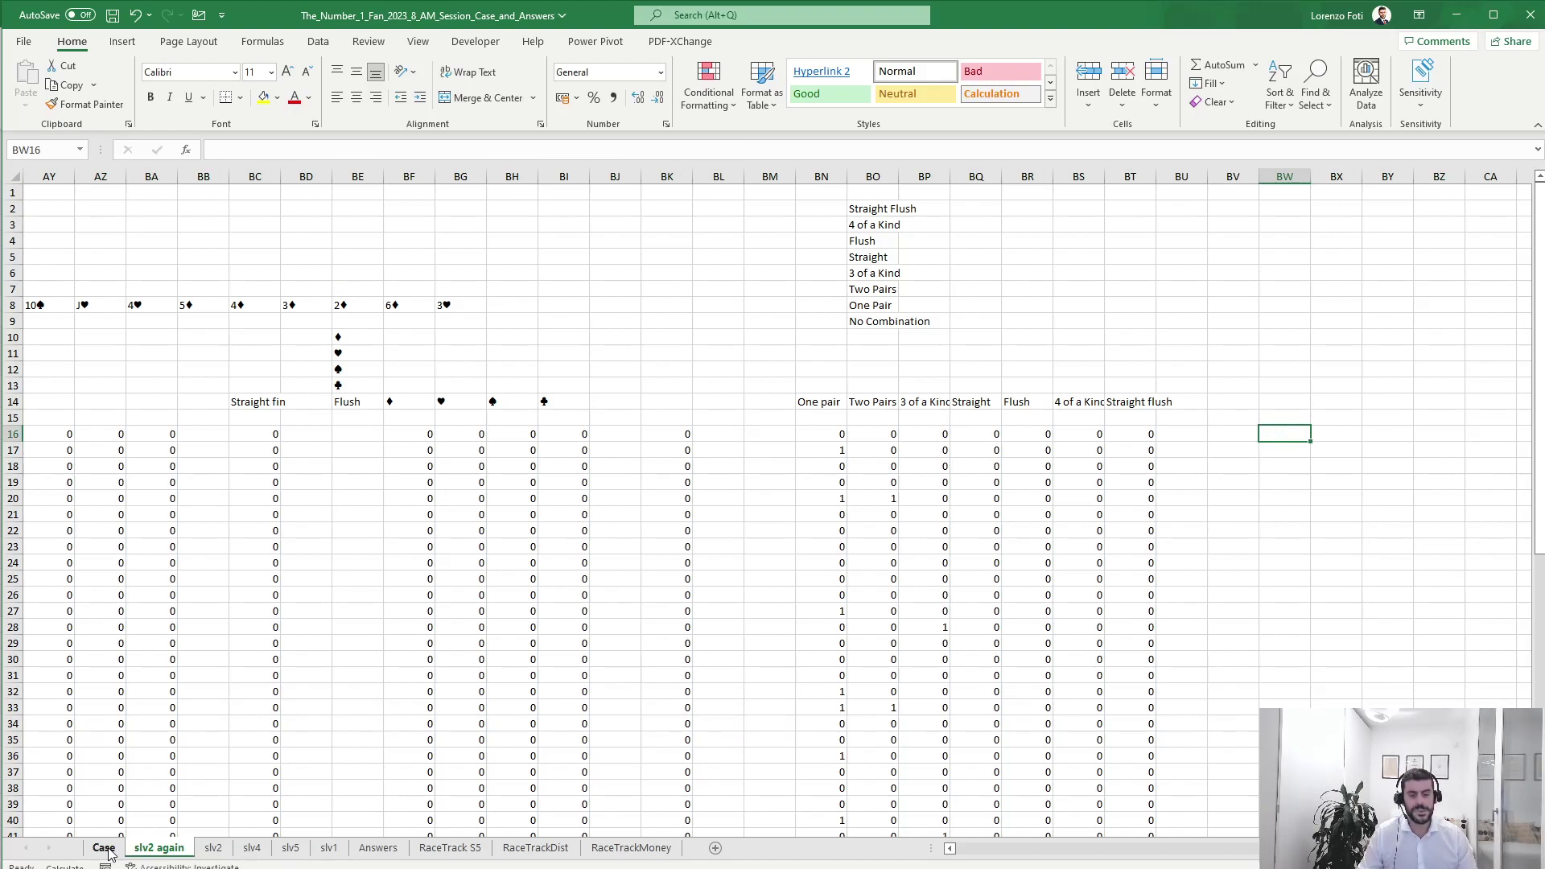
{"action": "left_click_drag", "start_coordinate": [839, 434], "coordinate": [1156, 454]}
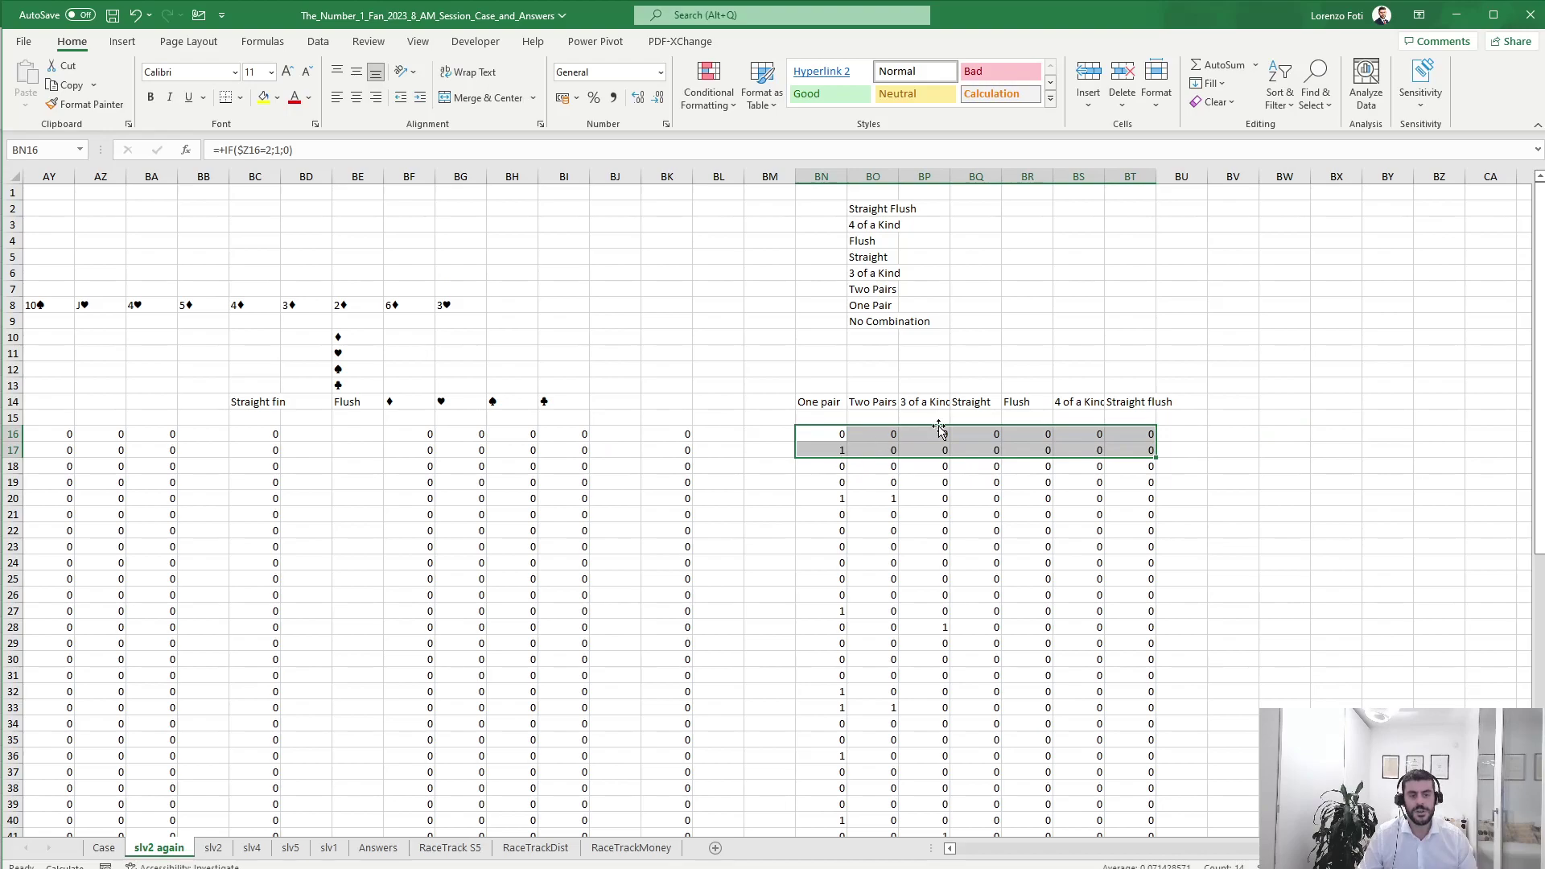
{"action": "left_click_drag", "start_coordinate": [1123, 403], "coordinate": [817, 403]}
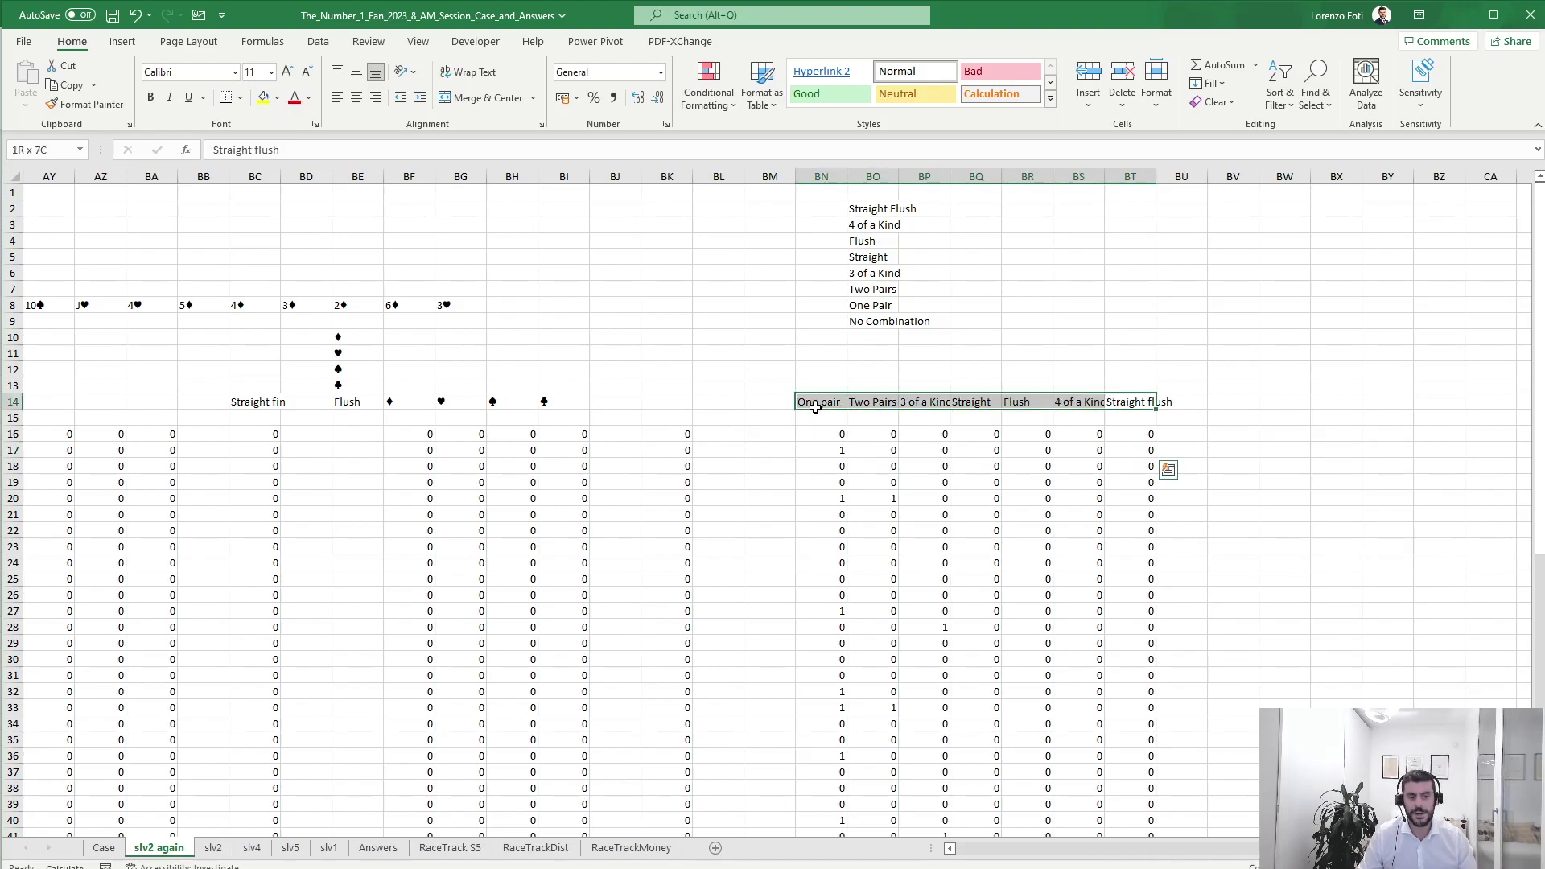
{"action": "left_click", "coordinate": [836, 501]}
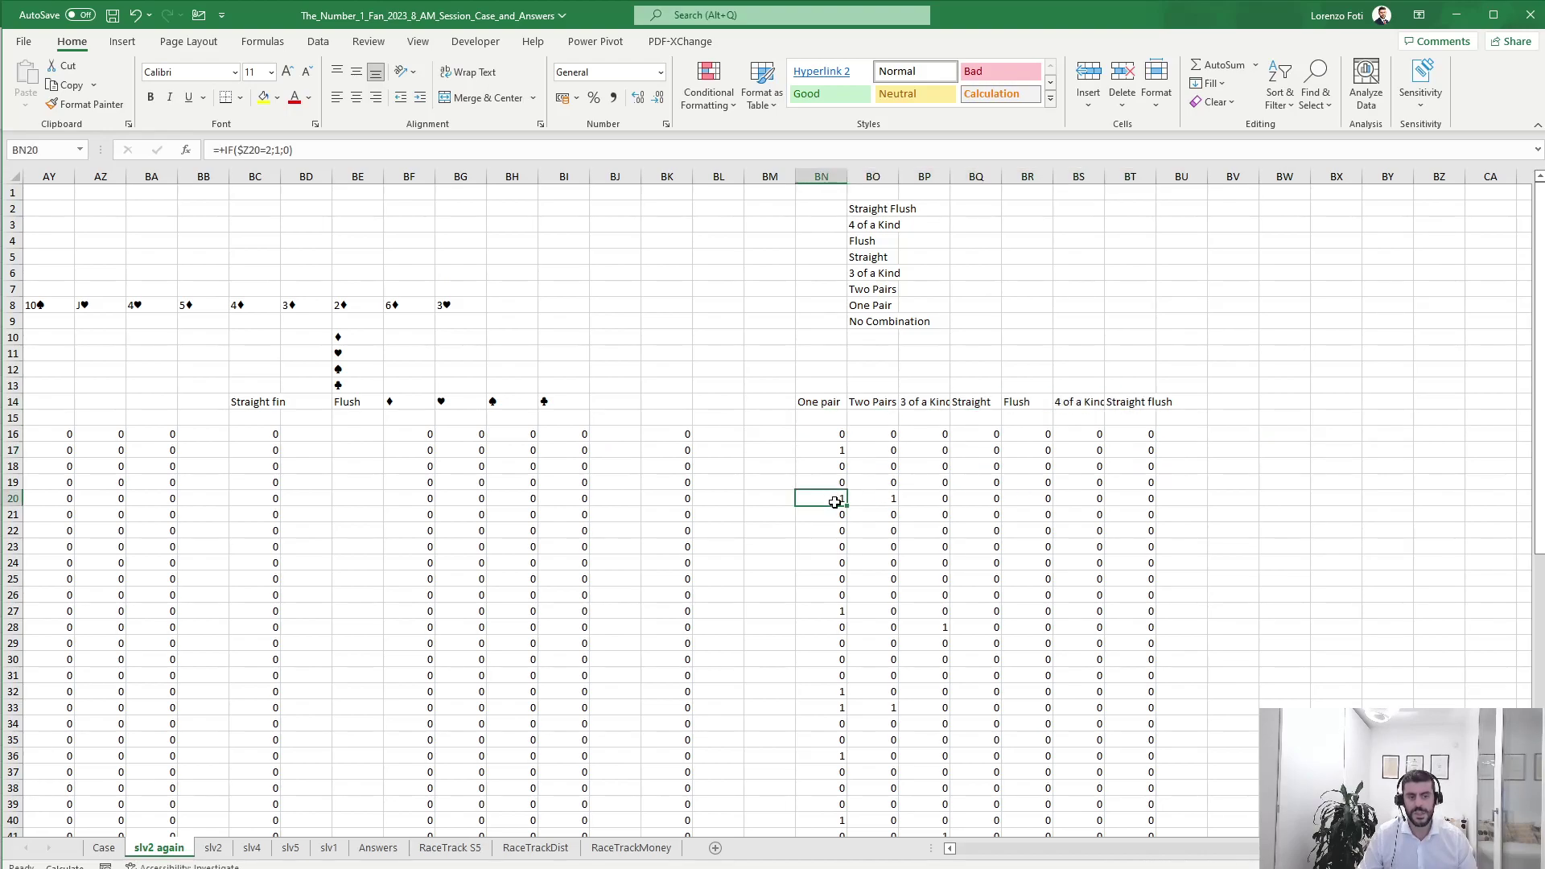
{"action": "left_click", "coordinate": [895, 501]}
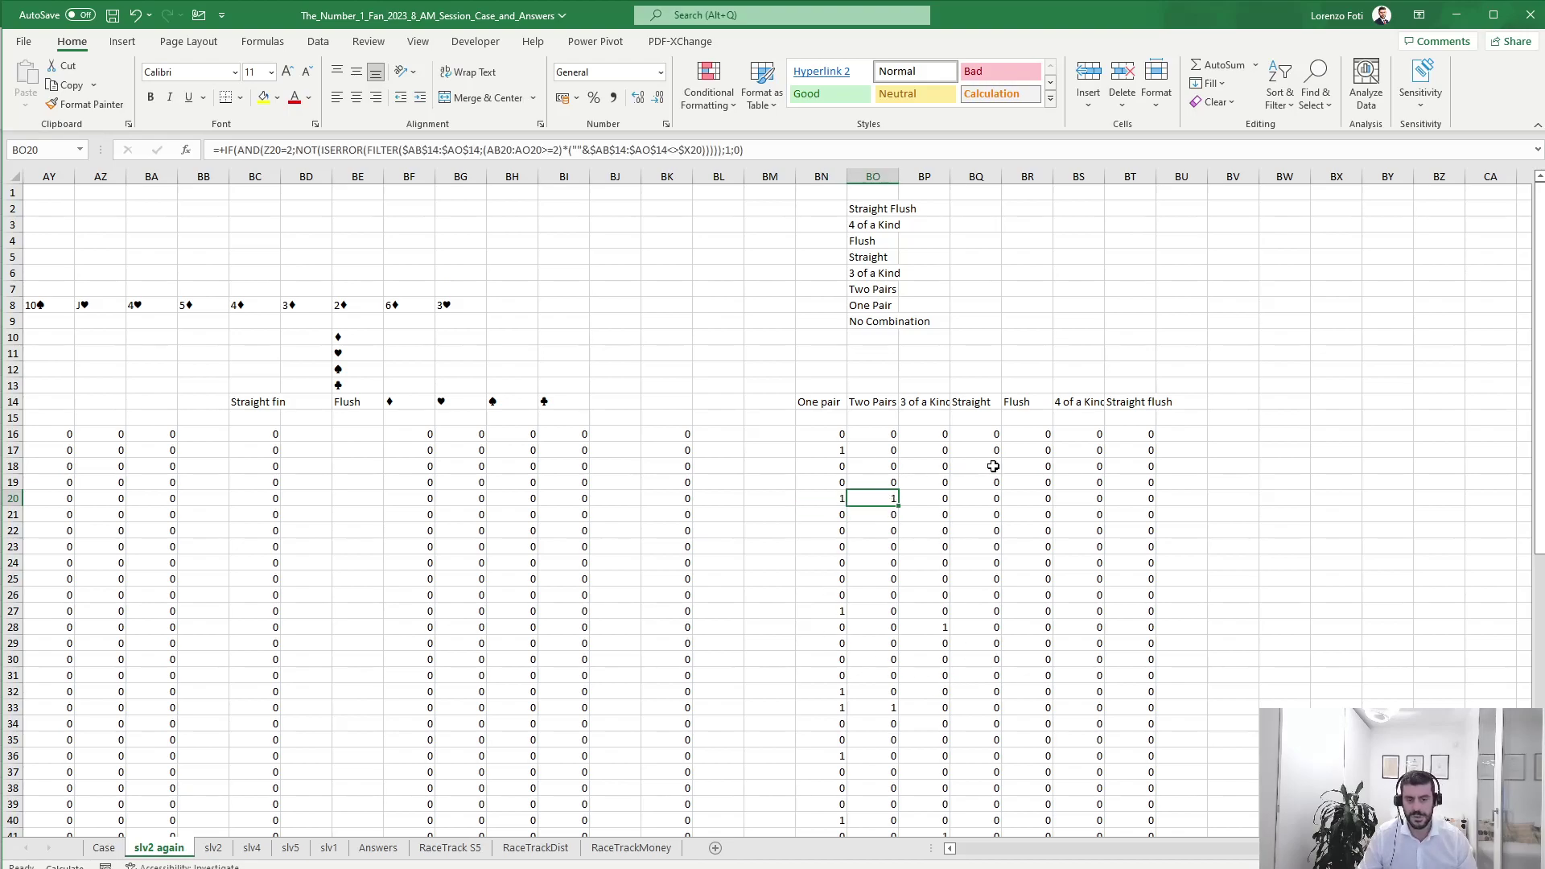
Begin a TAKE(FILTER( formula in BW16 with the combination headers BN14:BT14 as the array to filter.
{"action": "left_click", "coordinate": [1286, 433]}
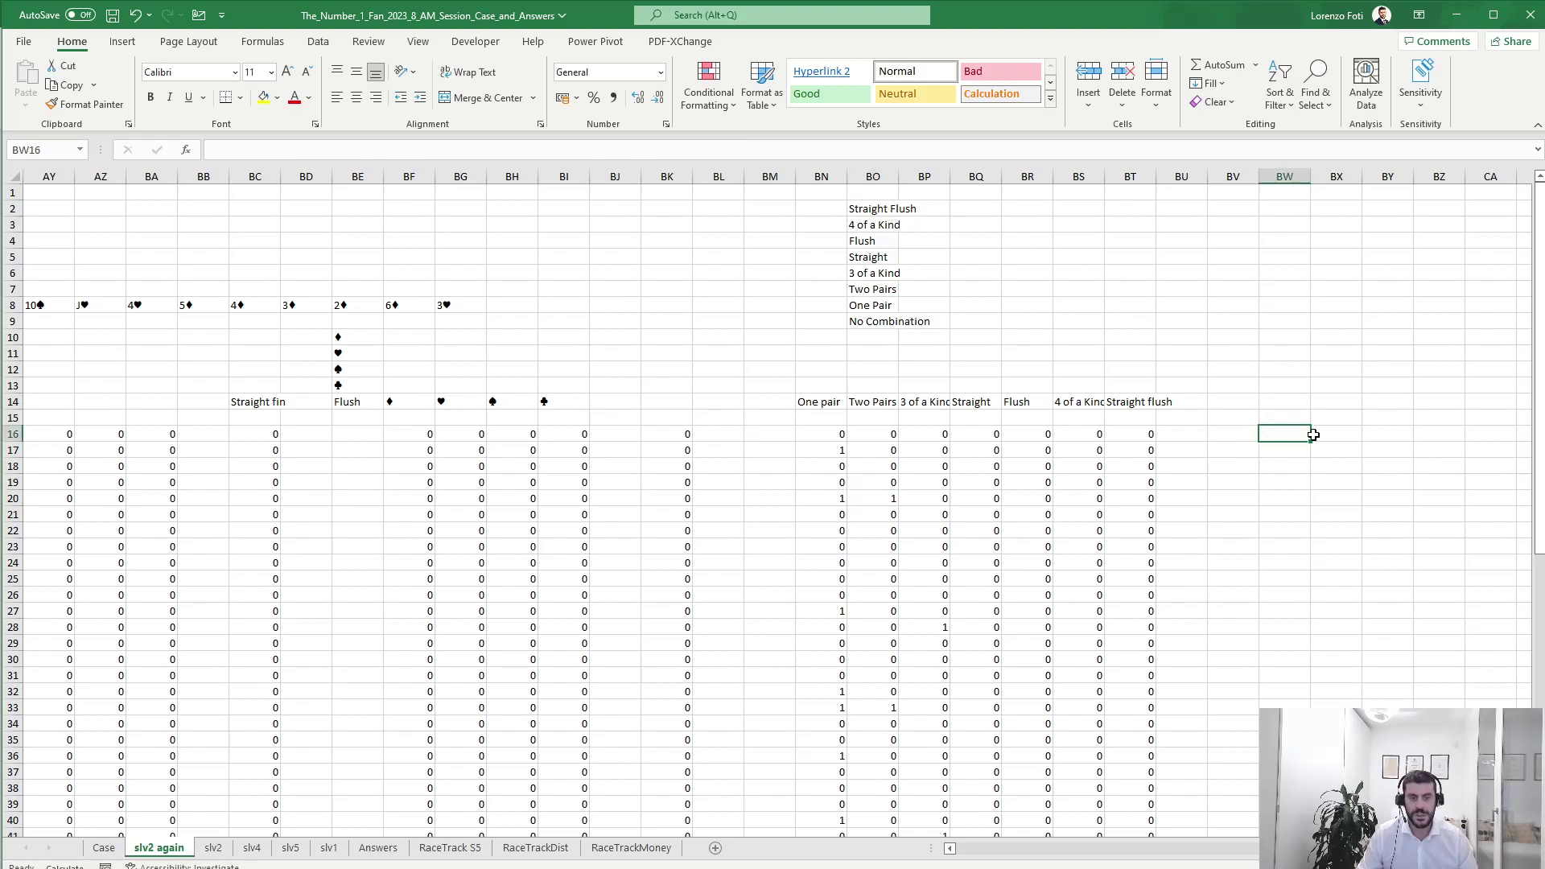
{"action": "type", "text": "+take(filter("}
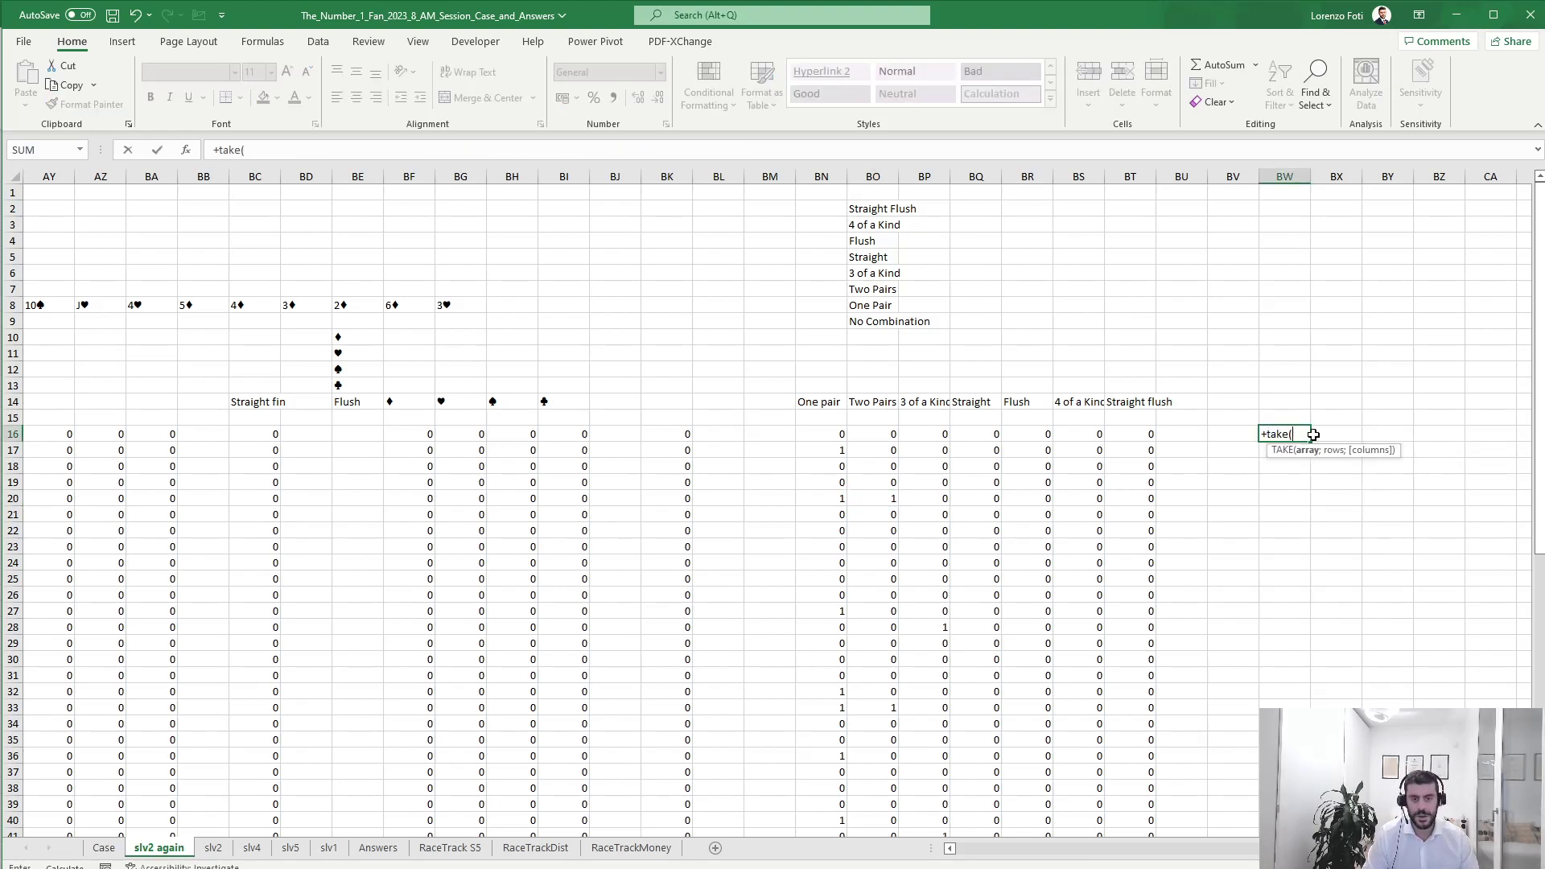
{"action": "key", "text": "Up"}
{"action": "key", "text": "Up"}
{"action": "key", "text": "Left"}
{"action": "key", "text": "Left"}
{"action": "key", "text": "Left"}
{"action": "key", "text": "ctrl+Left"}
{"action": "key", "text": "ctrl+Left"}
{"action": "key", "text": "ctrl+Left"}
{"action": "key", "text": "Right"}
{"action": "key", "text": "Right"}
{"action": "key", "text": "Right"}
{"action": "key", "text": "Right"}
{"action": "key", "text": "ctrl+Right"}
{"action": "key", "text": "ctrl+shift+Right"}
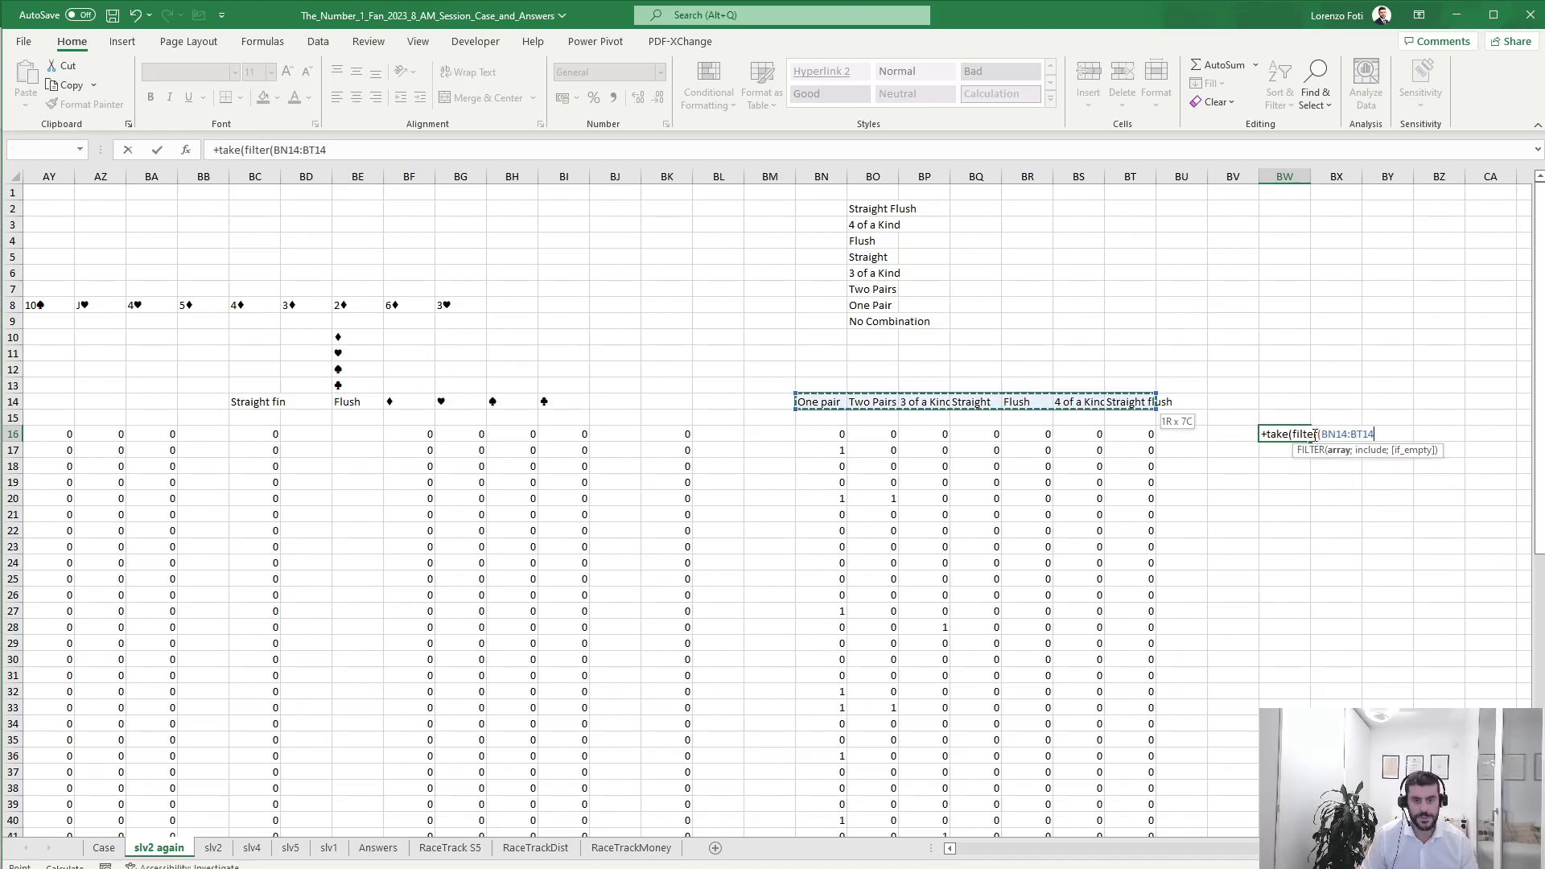
Complete the BW16 formula with BN16:BT16=1 as the filter condition, an empty rows argument and -1 for columns.
{"action": "type", "text": ";"}
{"action": "key", "text": "Left"}
{"action": "key", "text": "Left"}
{"action": "key", "text": "Left"}
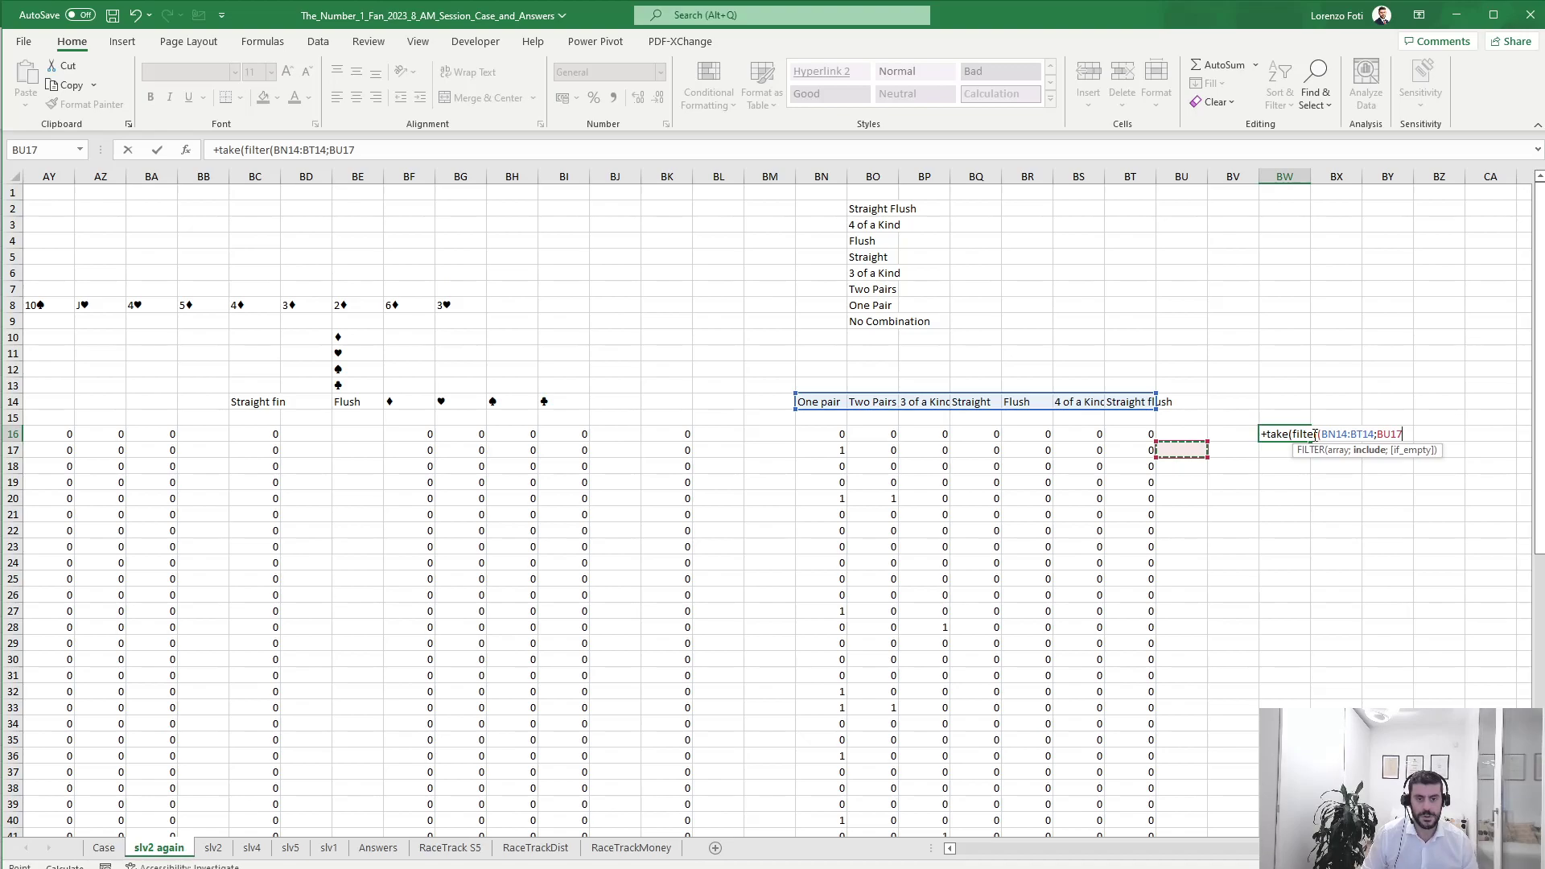
{"action": "key", "text": "ctrl+Left"}
{"action": "key", "text": "ctrl+shift+Right"}
{"action": "type", "text": "=1)"}
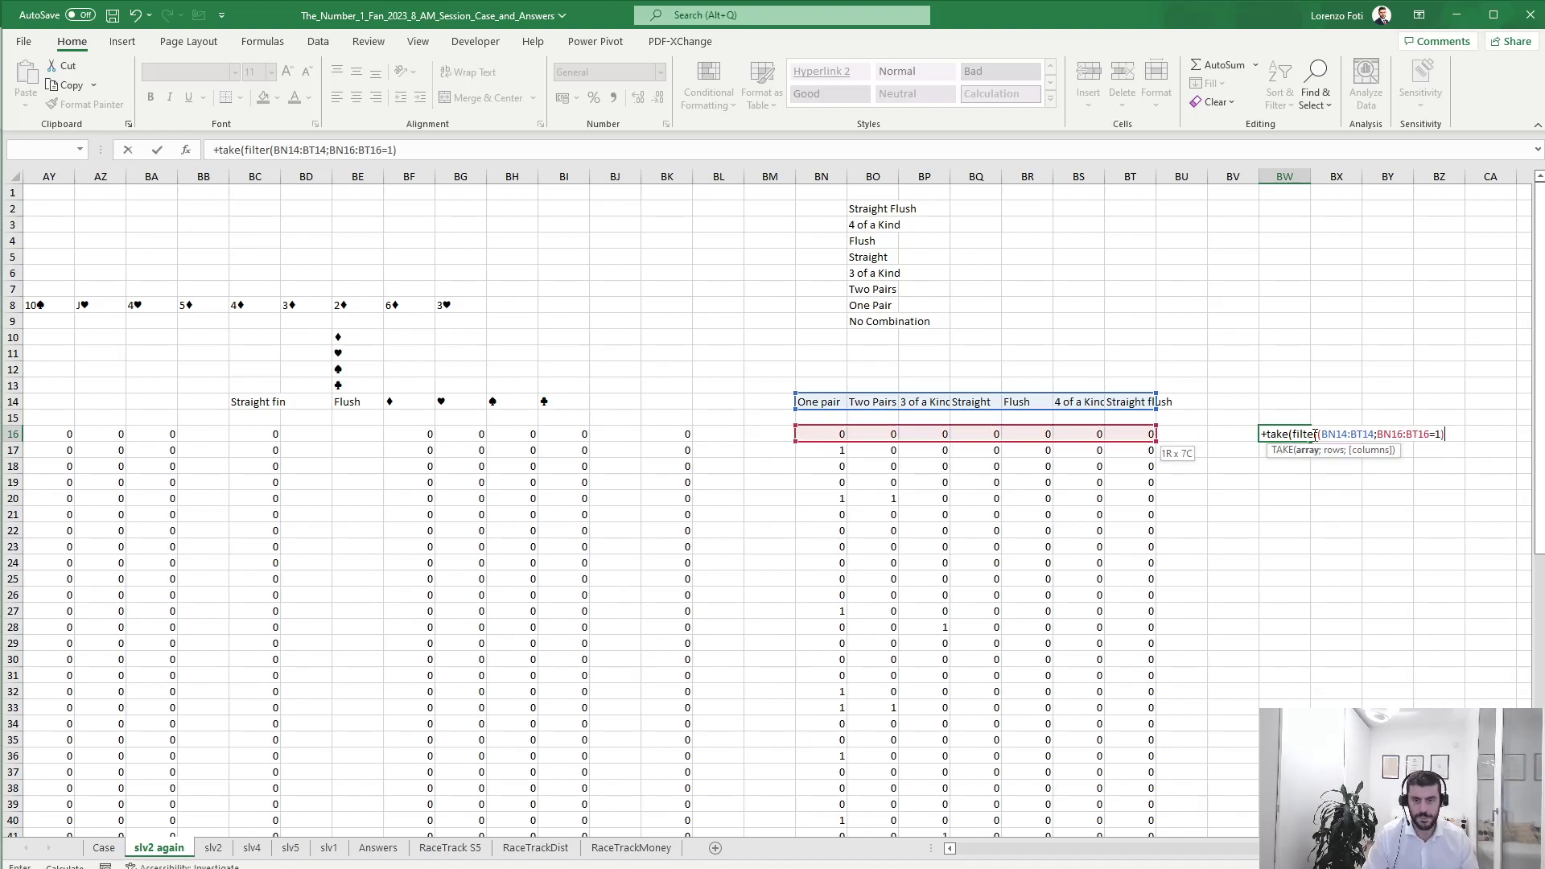
{"action": "type", "text": ";;"}
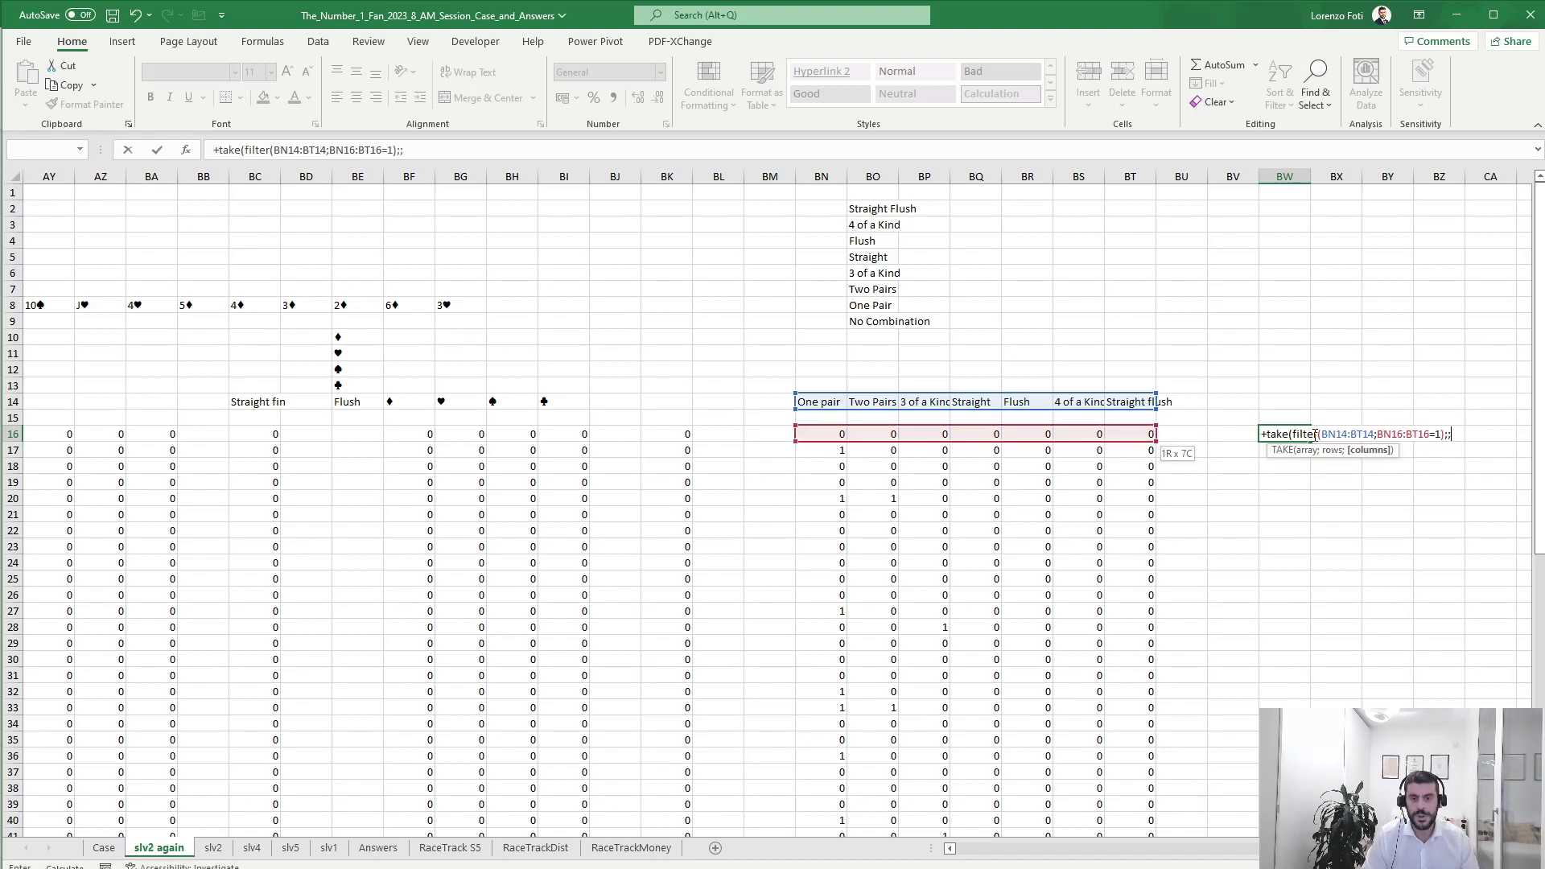
{"action": "type", "text": "-1"}
{"action": "key", "text": "ctrl+Return"}
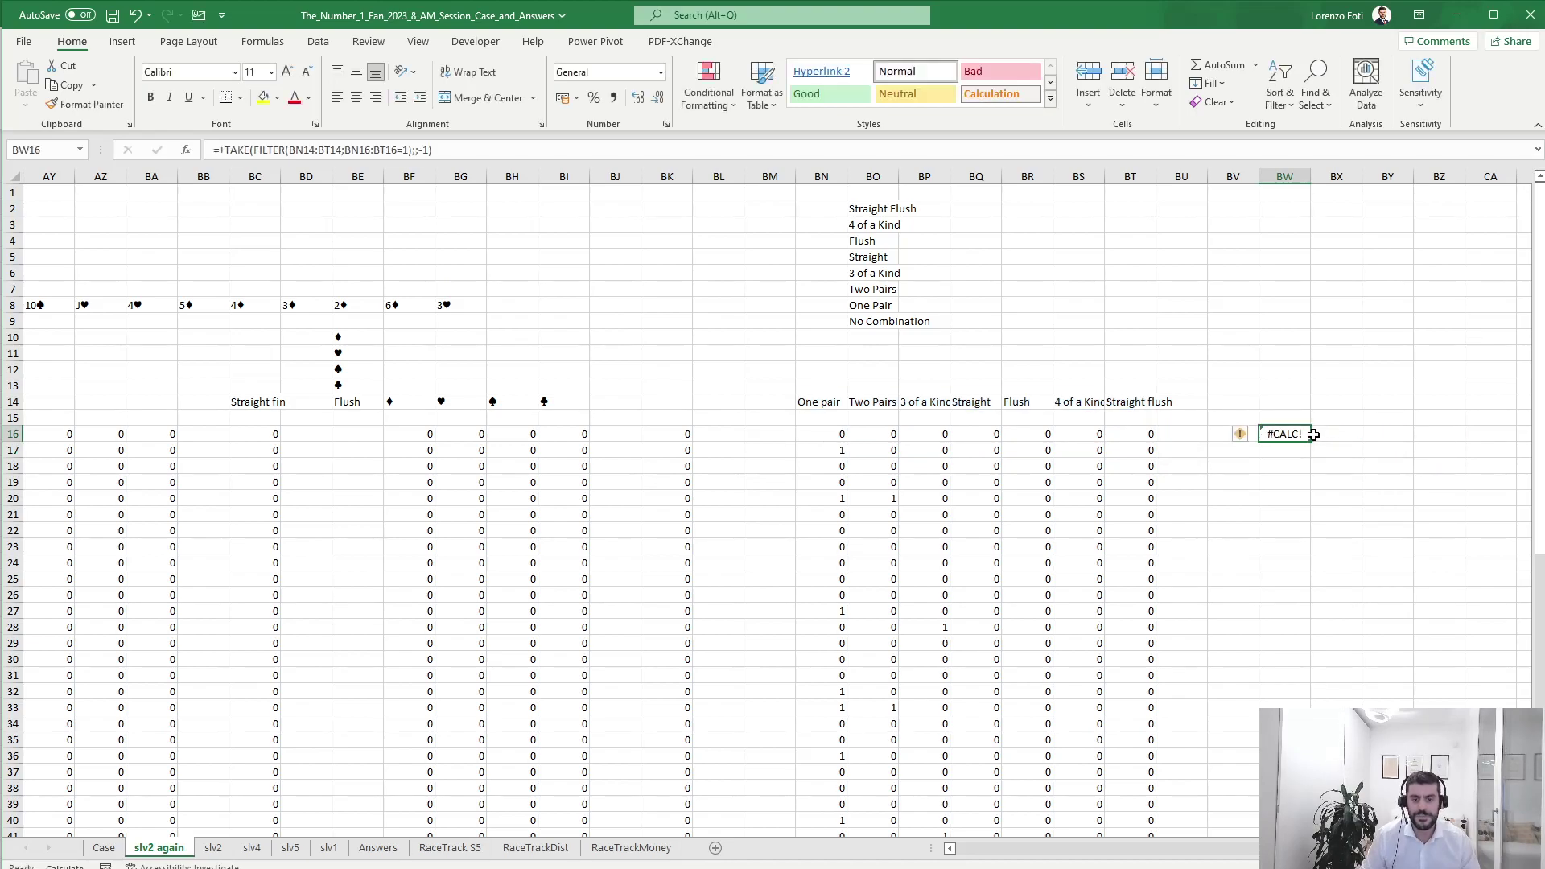
Wrap the BW16 TAKE formula in IFERROR with "No Combination" as the fallback value.
{"action": "left_click", "coordinate": [236, 150]}
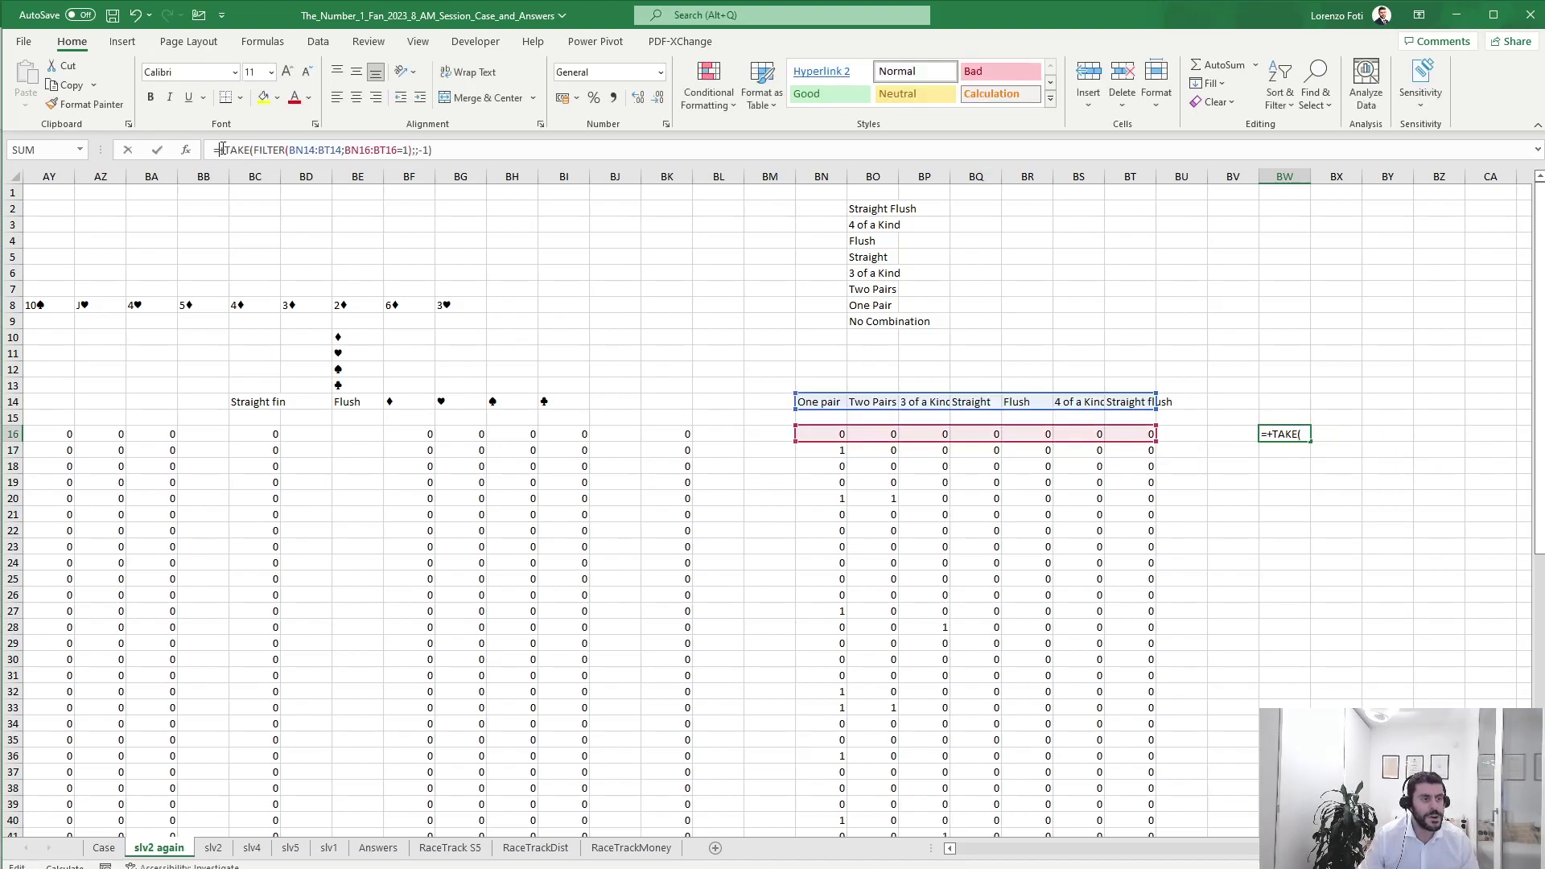
{"action": "type", "text": "IFERROR("}
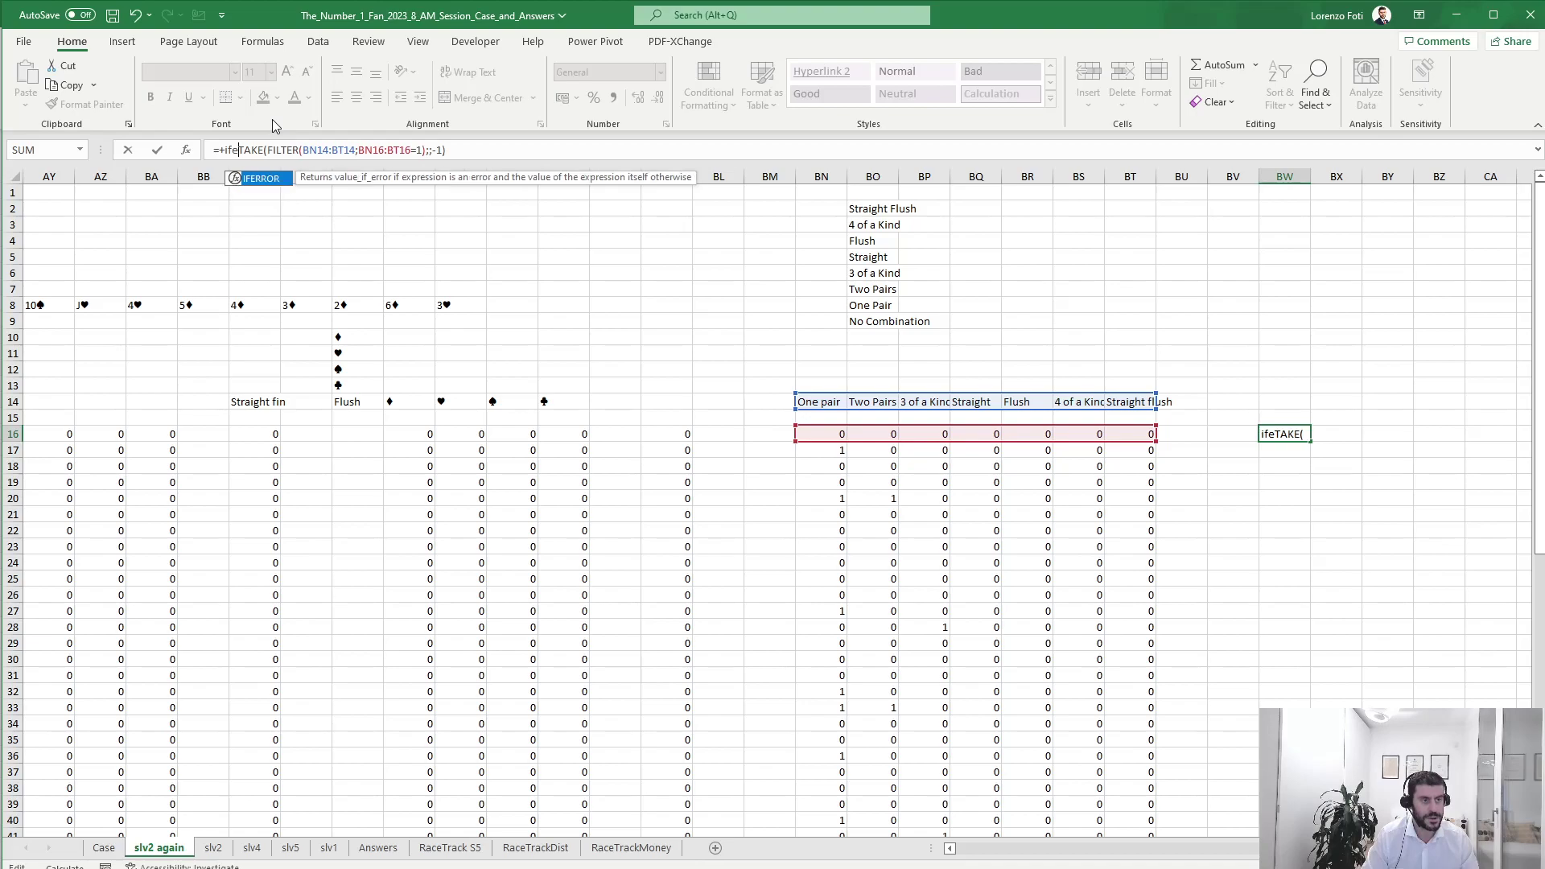
{"action": "type", "text": ";"}
{"action": "type", "text": "\"No combination"}
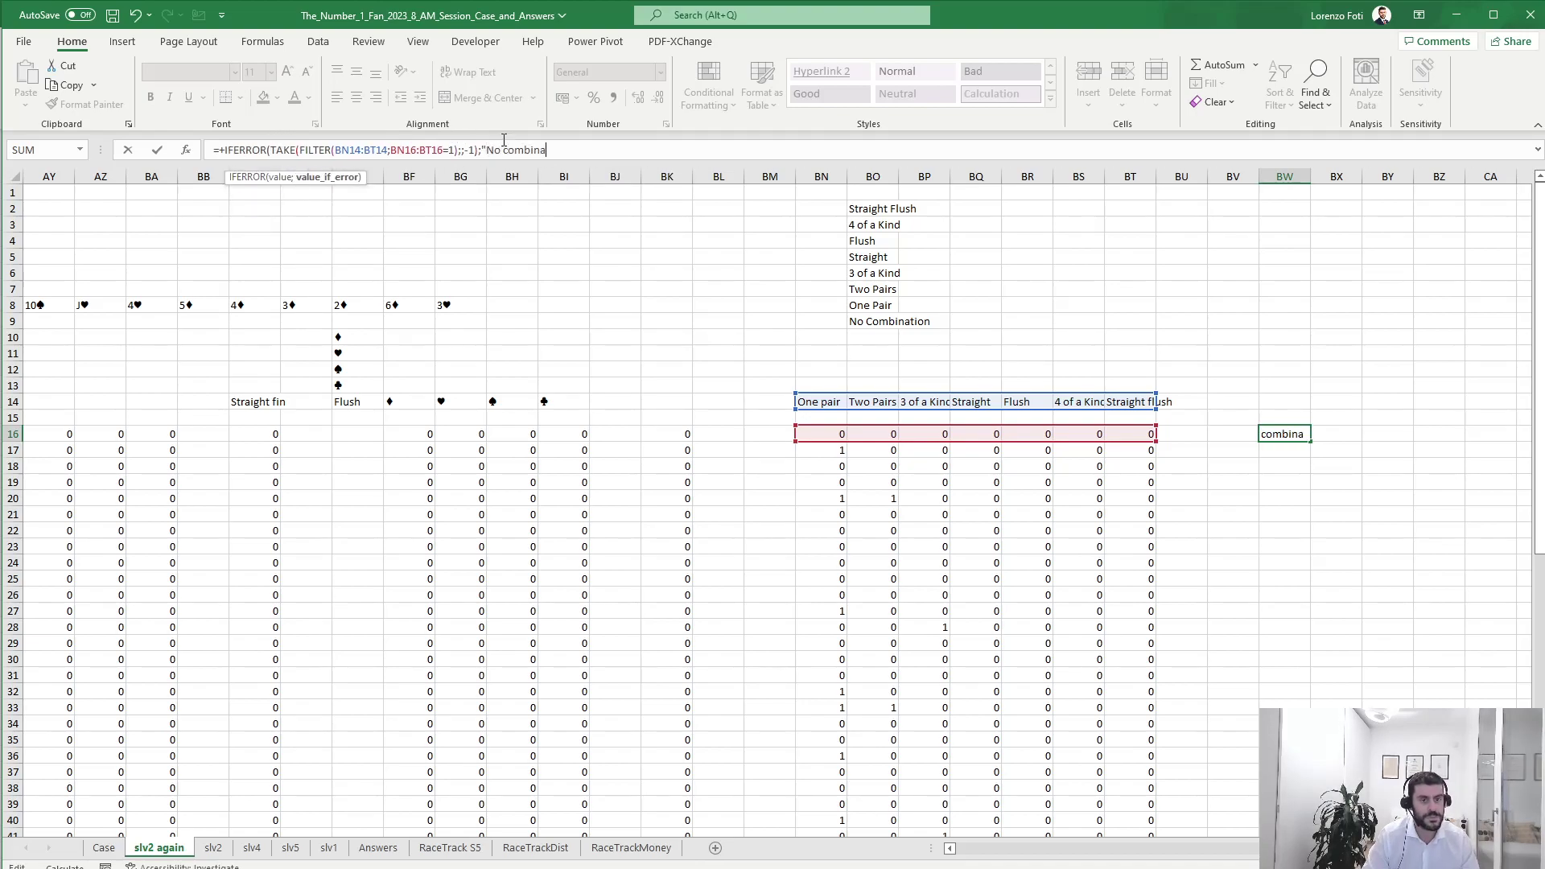
{"action": "key", "text": "BackSpace"}
{"action": "key", "text": "BackSpace"}
{"action": "key", "text": "BackSpace"}
{"action": "key", "text": "BackSpace"}
{"action": "key", "text": "BackSpace"}
{"action": "key", "text": "BackSpace"}
{"action": "key", "text": "BackSpace"}
{"action": "key", "text": "BackSpace"}
{"action": "key", "text": "BackSpace"}
{"action": "key", "text": "BackSpace"}
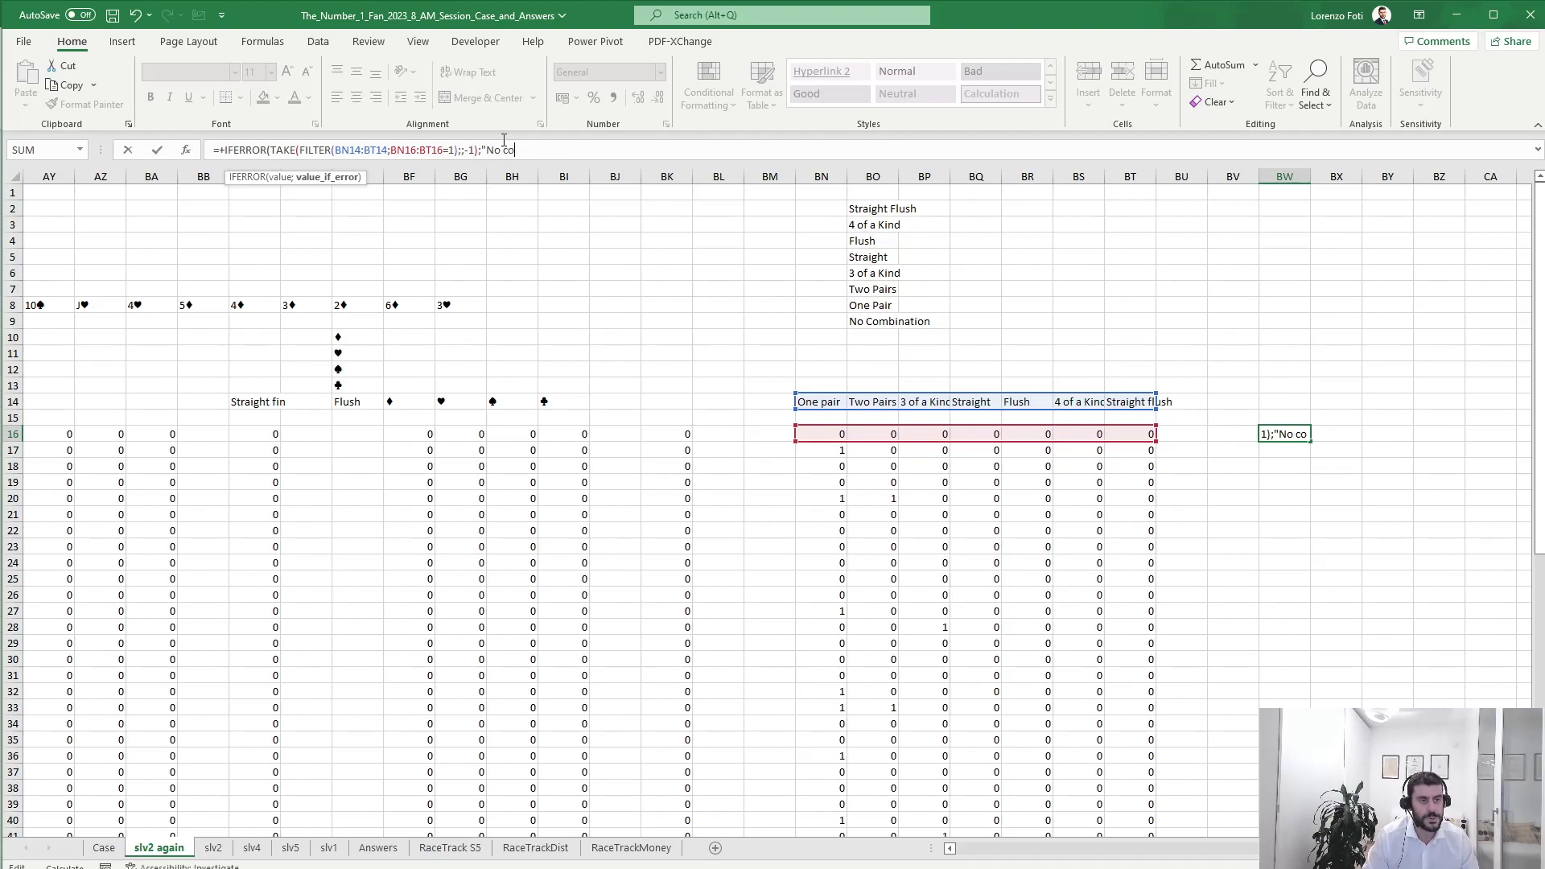
{"action": "type", "text": "Combination"}
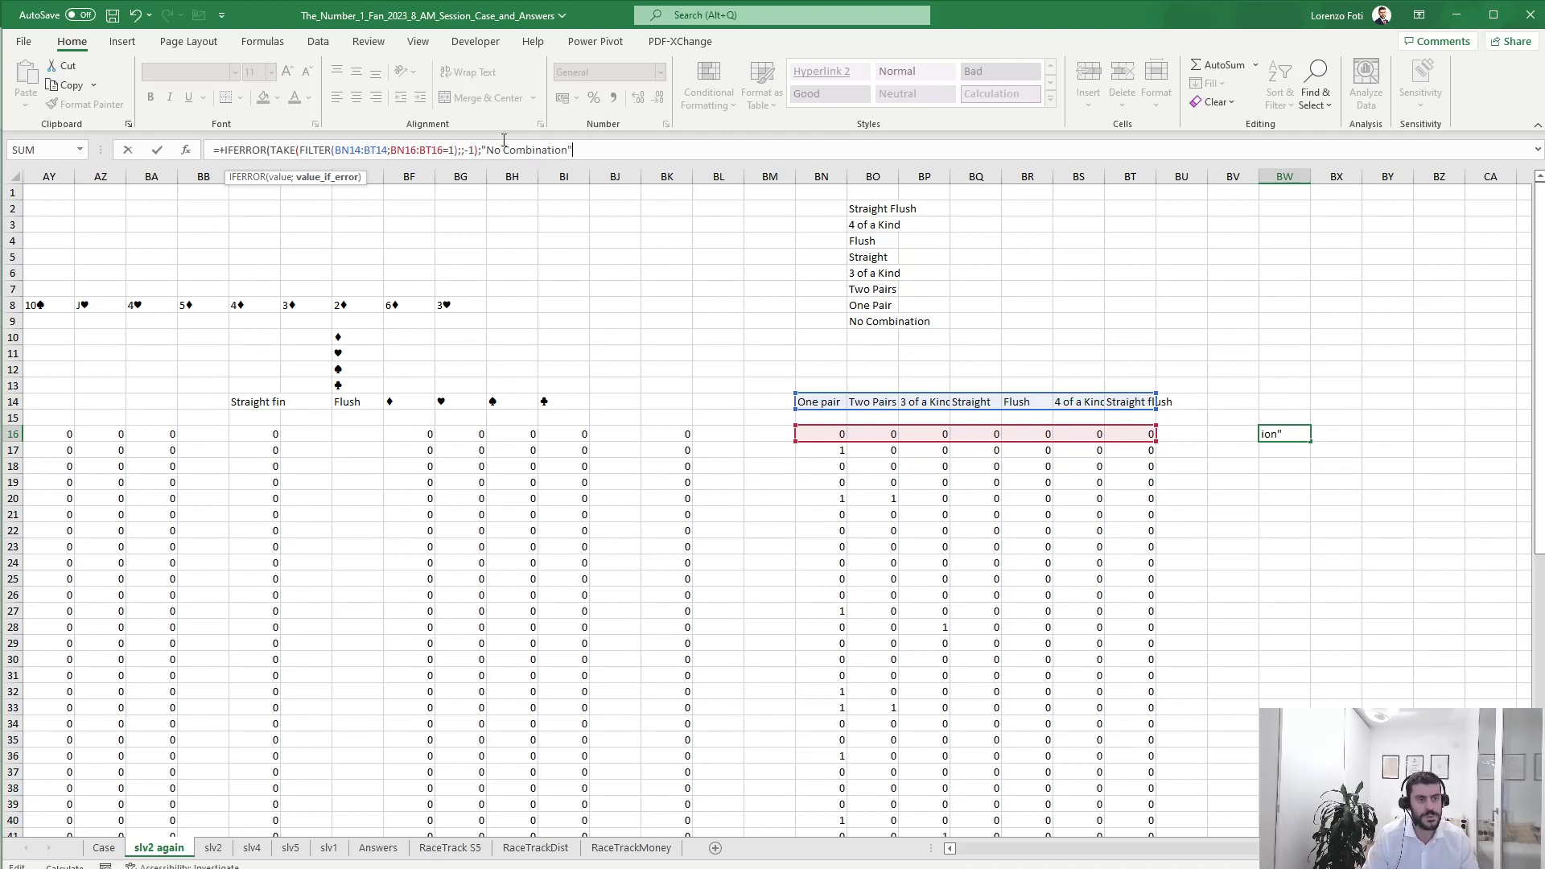
{"action": "type", "text": "\")"}
{"action": "key", "text": "ctrl+Return"}
Copy the BW16 formula down its column to row 67 and inspect the copy in BW17.
{"action": "key", "text": "ctrl+c"}
{"action": "key", "text": "Left"}
{"action": "key", "text": "Left"}
{"action": "key", "text": "Left"}
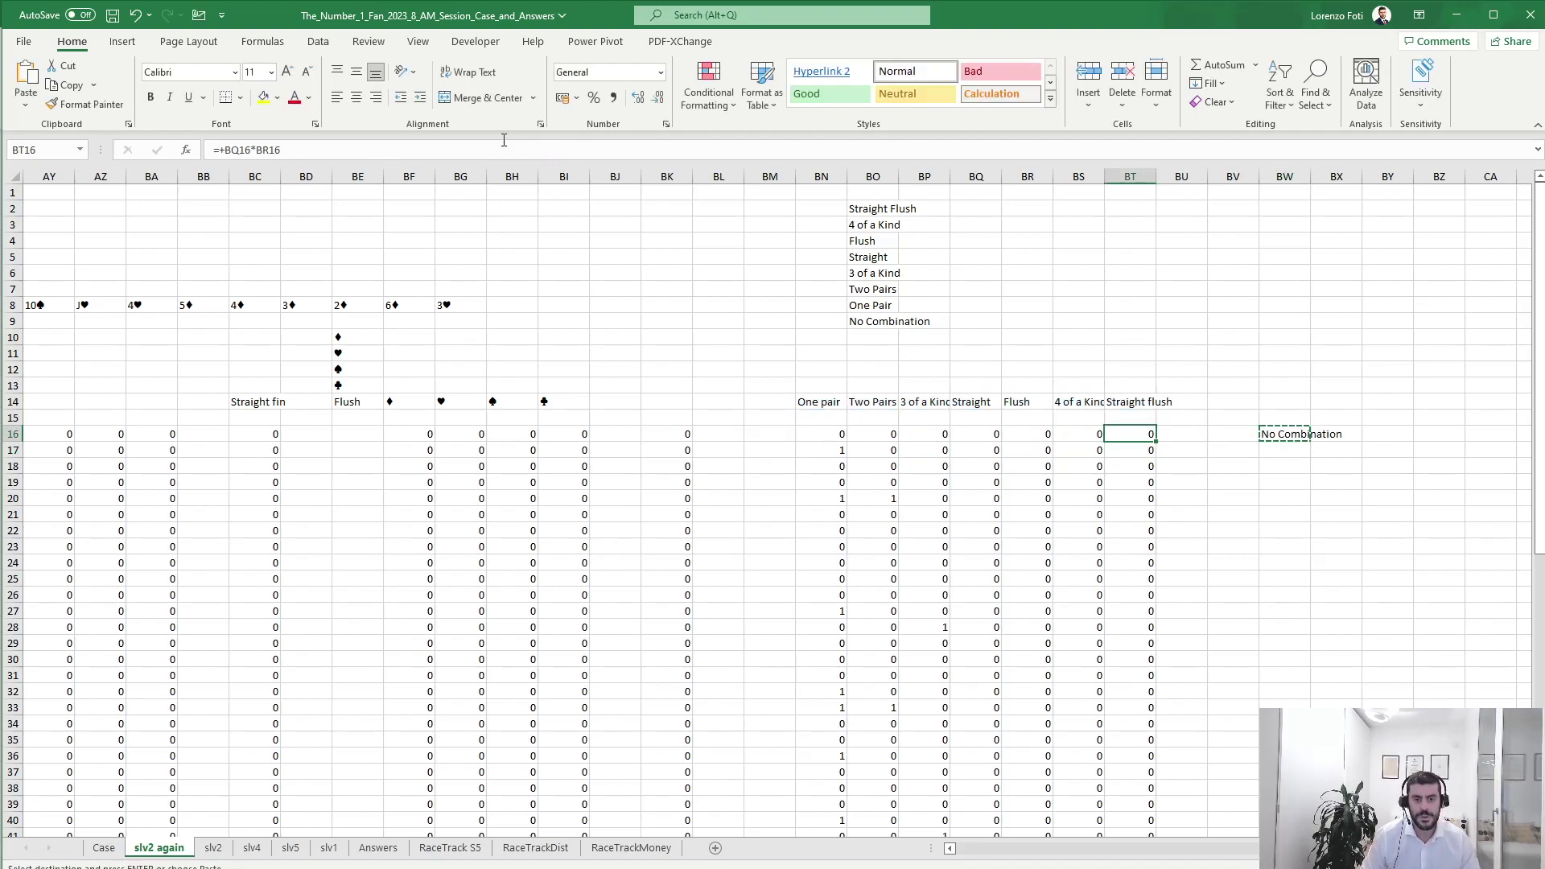
{"action": "key", "text": "ctrl+Down"}
{"action": "key", "text": "Right"}
{"action": "key", "text": "Right"}
{"action": "key", "text": "Right"}
{"action": "key", "text": "ctrl+shift+Up"}
{"action": "key", "text": "Return"}
{"action": "key", "text": "ctrl+Up"}
{"action": "key", "text": "ctrl+Up"}
{"action": "key", "text": "Down"}
{"action": "key", "text": "Down"}
{"action": "key", "text": "ctrl+Down"}
{"action": "key", "text": "Down"}
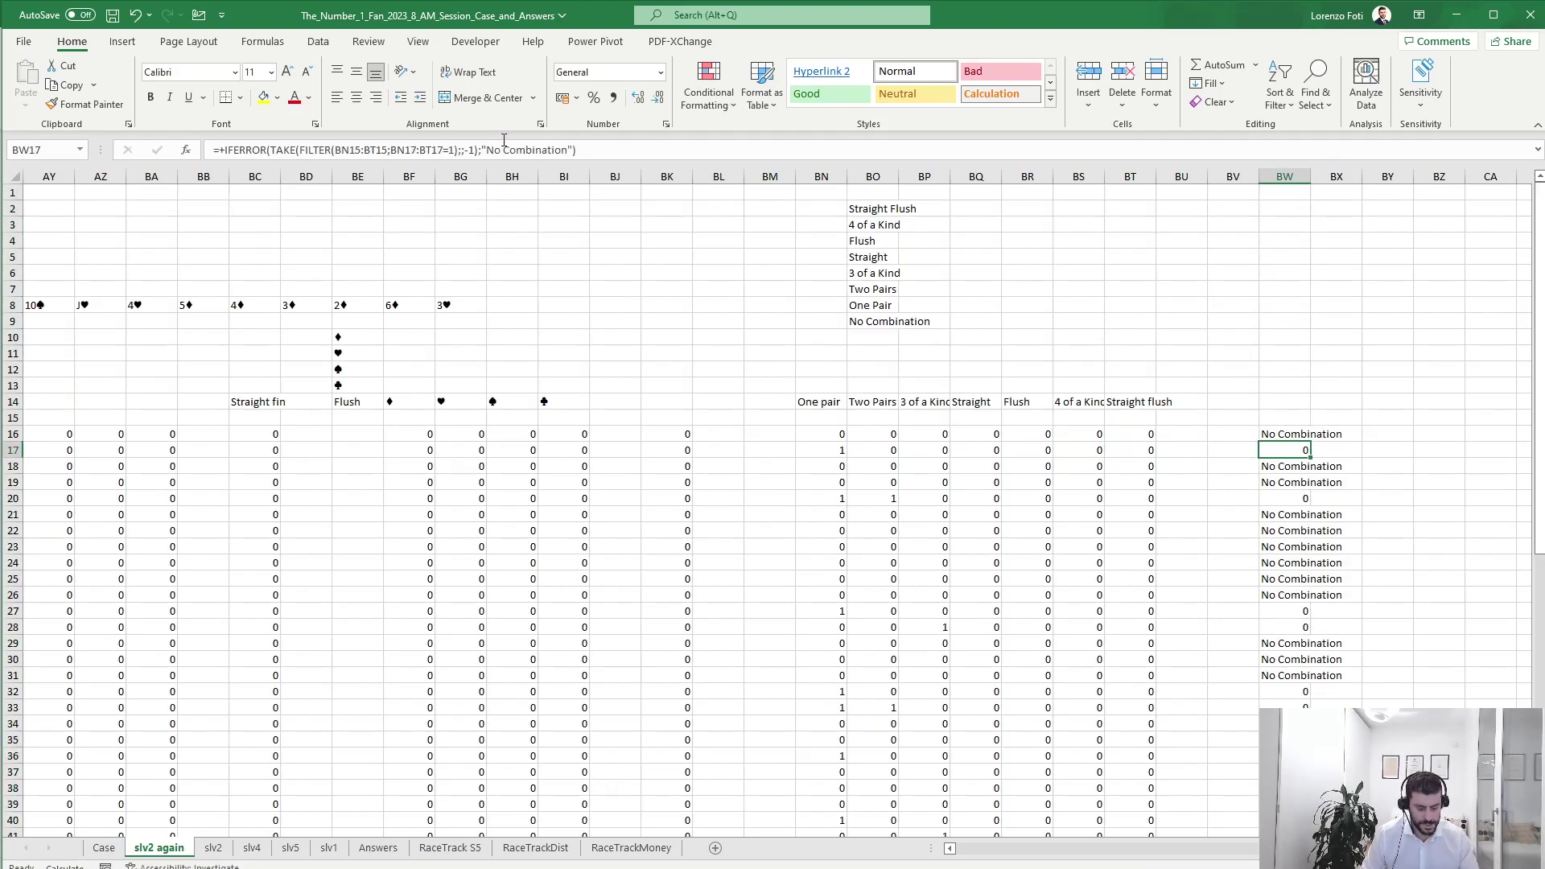
Make the header range in the BW16 formula absolute as $BN$14:$BT$14.
{"action": "key", "text": "F2"}
{"action": "key", "text": "Escape"}
{"action": "key", "text": "Up"}
{"action": "key", "text": "F2"}
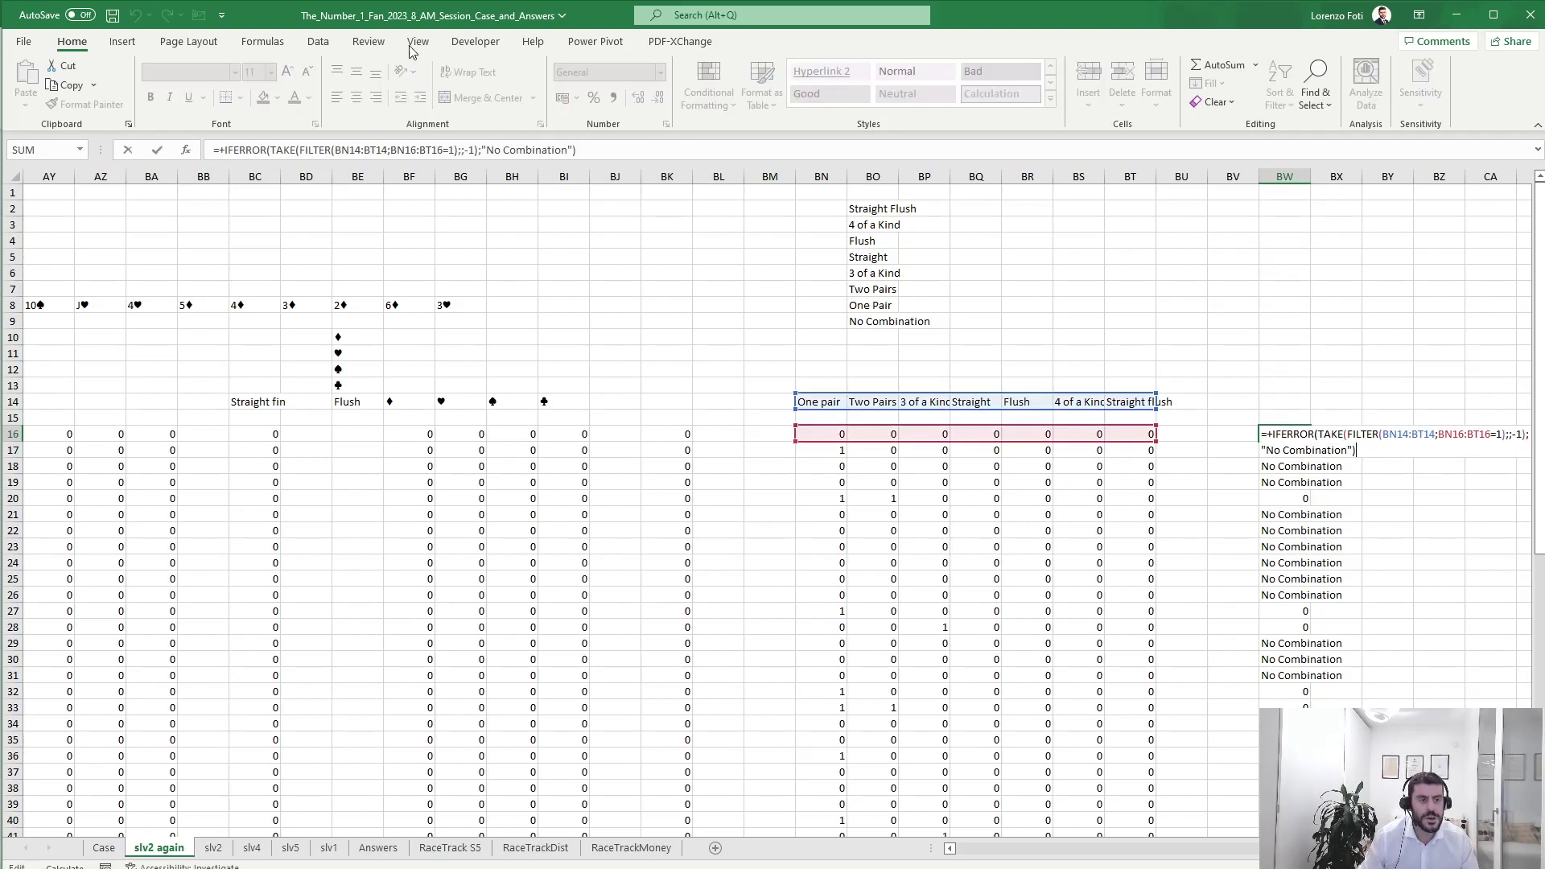
{"action": "left_click", "coordinate": [360, 150]}
{"action": "key", "text": "F4"}
{"action": "key", "text": "Return"}
Copy the corrected BW16 formula down from BW17 to the last row and check BW20.
{"action": "key", "text": "Up"}
{"action": "key", "text": "ctrl+c"}
{"action": "key", "text": "Down"}
{"action": "key", "text": "ctrl+shift+Down"}
{"action": "key", "text": "Return"}
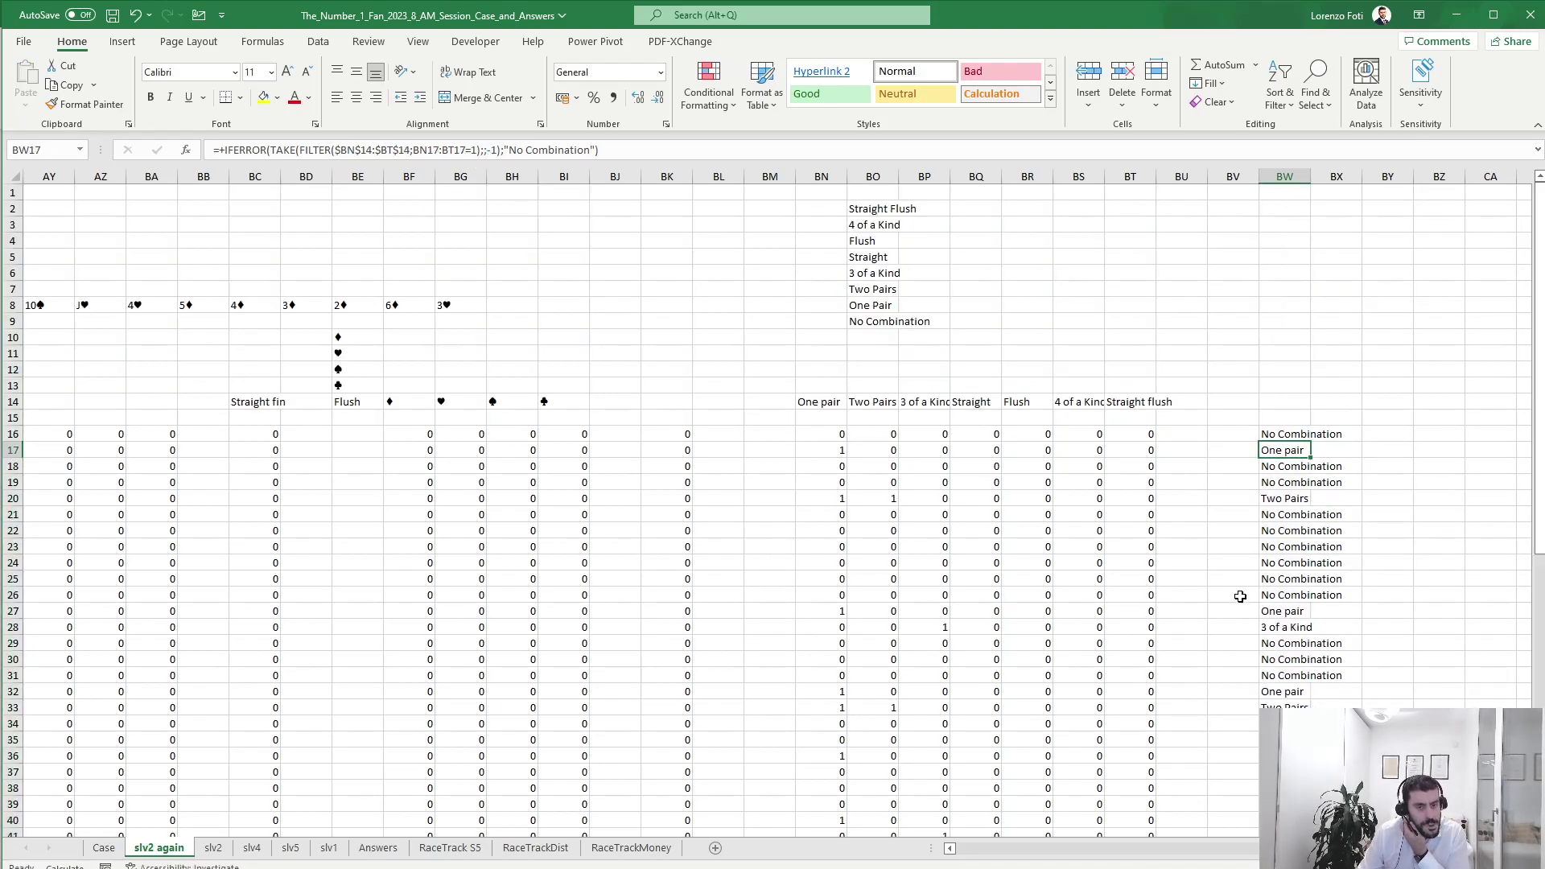
{"action": "left_click", "coordinate": [1296, 496]}
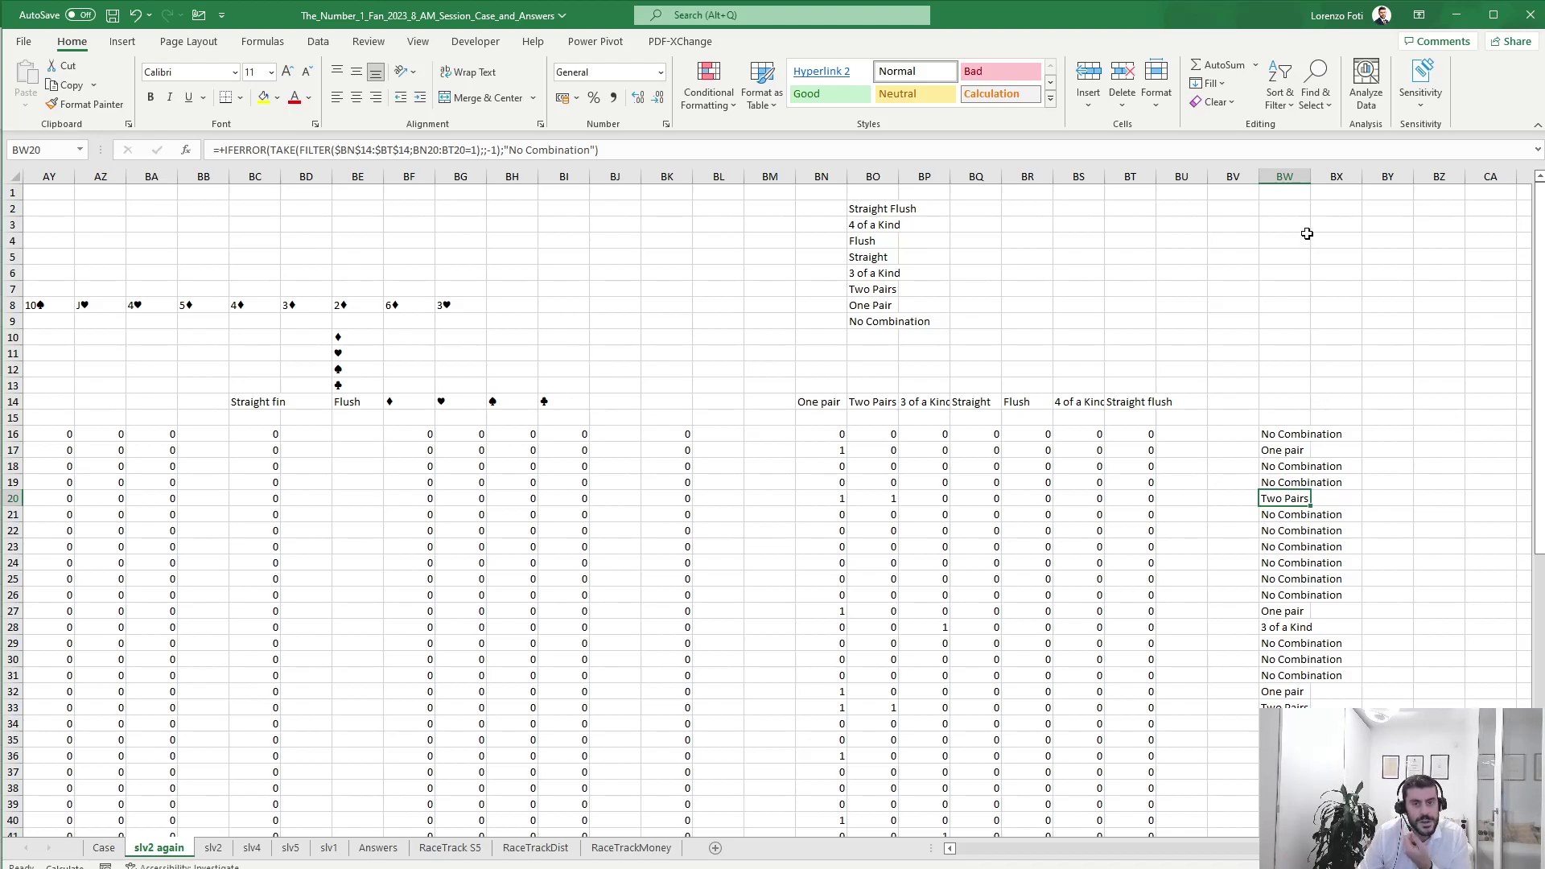
Begin an XLOOKUP in BX16 that looks up BW16 in the combination names Case!$S$98:$S$105.
{"action": "left_click", "coordinate": [1349, 439]}
{"action": "key", "text": "Right"}
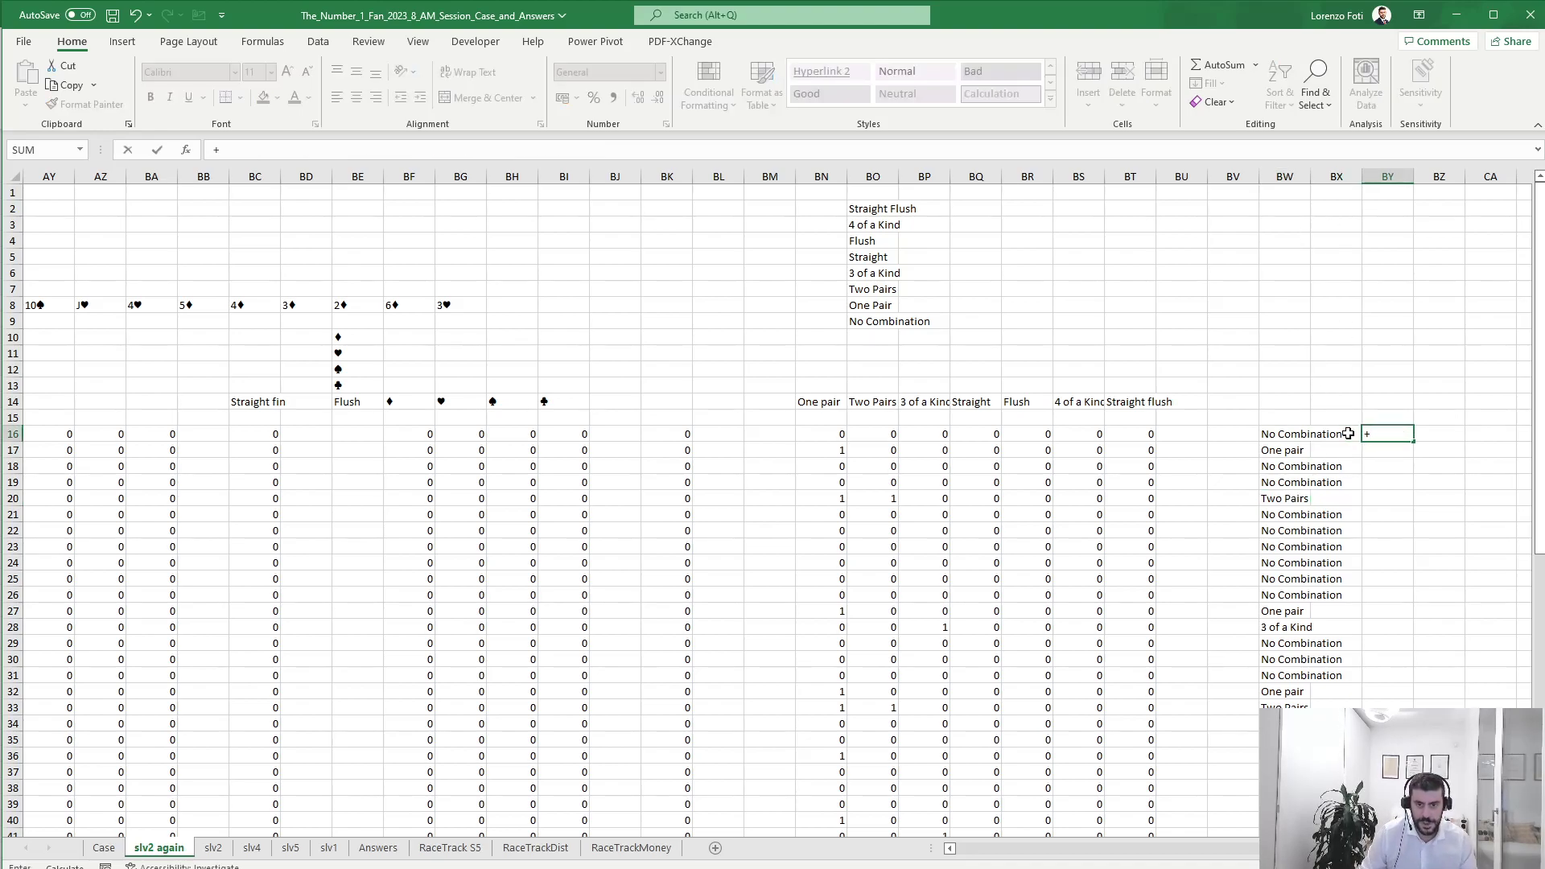
{"action": "left_click", "coordinate": [1348, 435]}
{"action": "type", "text": "+xl"}
{"action": "key", "text": "Tab"}
{"action": "key", "text": "Left"}
{"action": "type", "text": ";"}
{"action": "key", "text": "ctrl+Page_Up"}
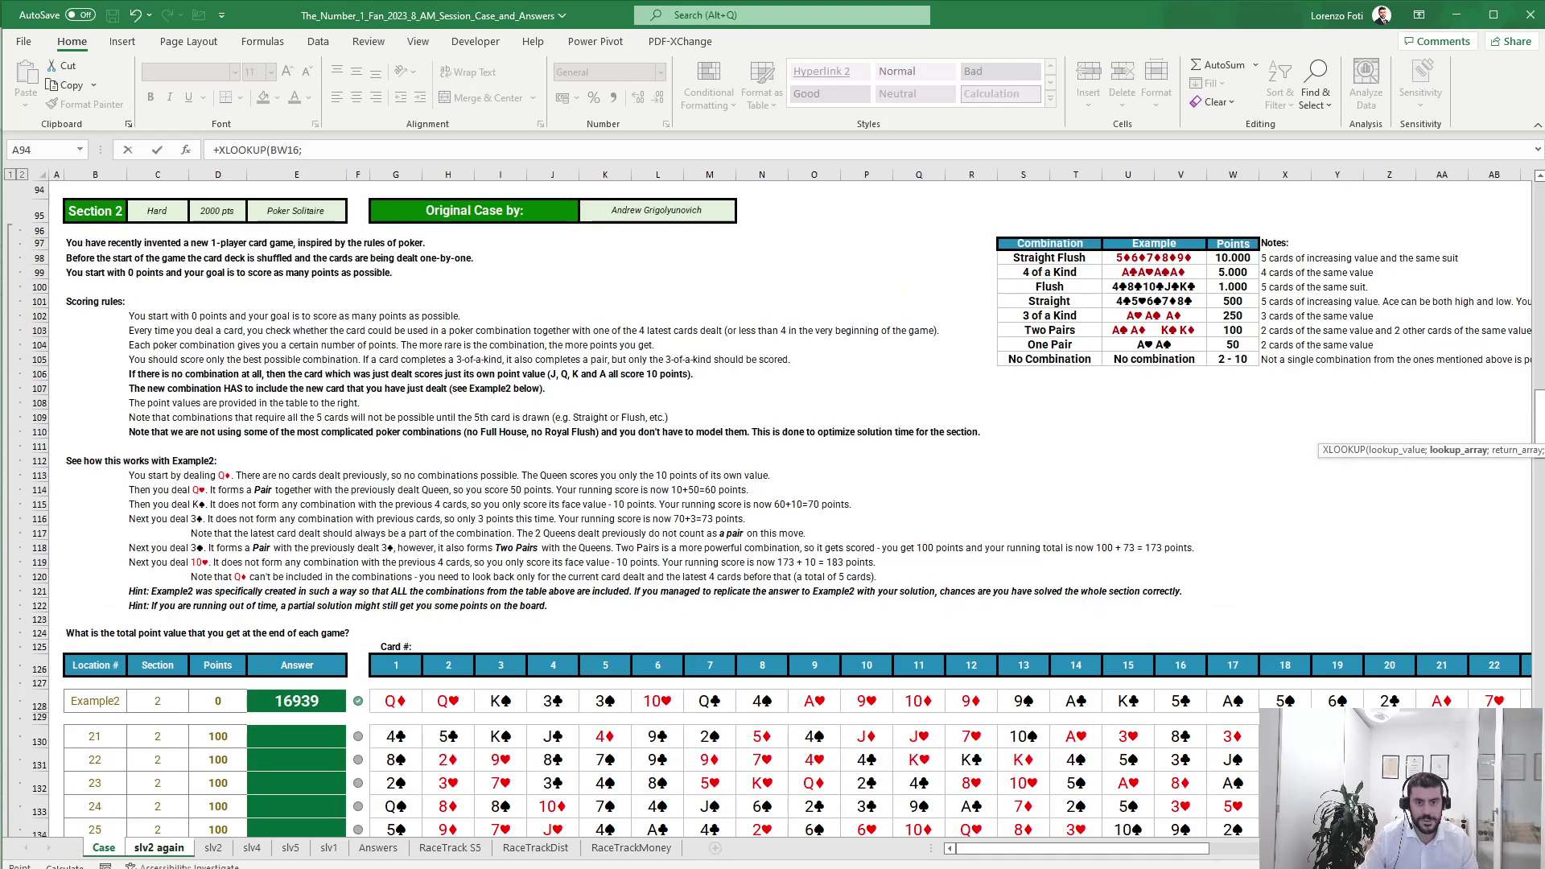
{"action": "left_click_drag", "start_coordinate": [1010, 250], "coordinate": [1024, 360]}
{"action": "key", "text": "F4"}
{"action": "left_click", "coordinate": [384, 150]}
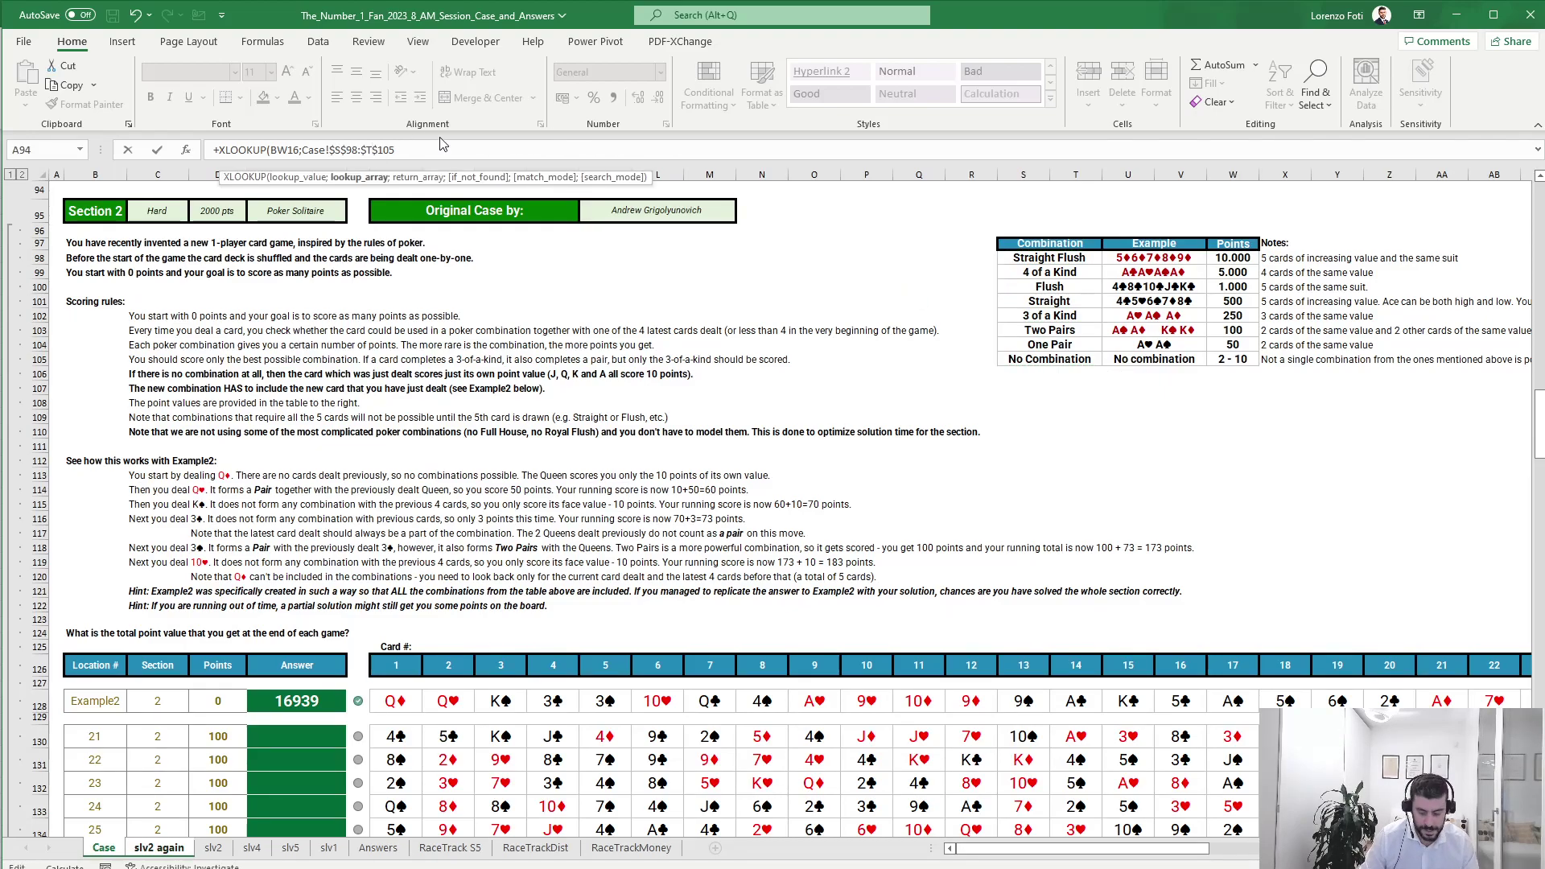
Finish the BX16 XLOOKUP with the points range Case!$W$98:$W$105 as the return array.
{"action": "type", "text": ";"}
{"action": "left_click_drag", "start_coordinate": [1233, 257], "coordinate": [1238, 360]}
{"action": "key", "text": "F4"}
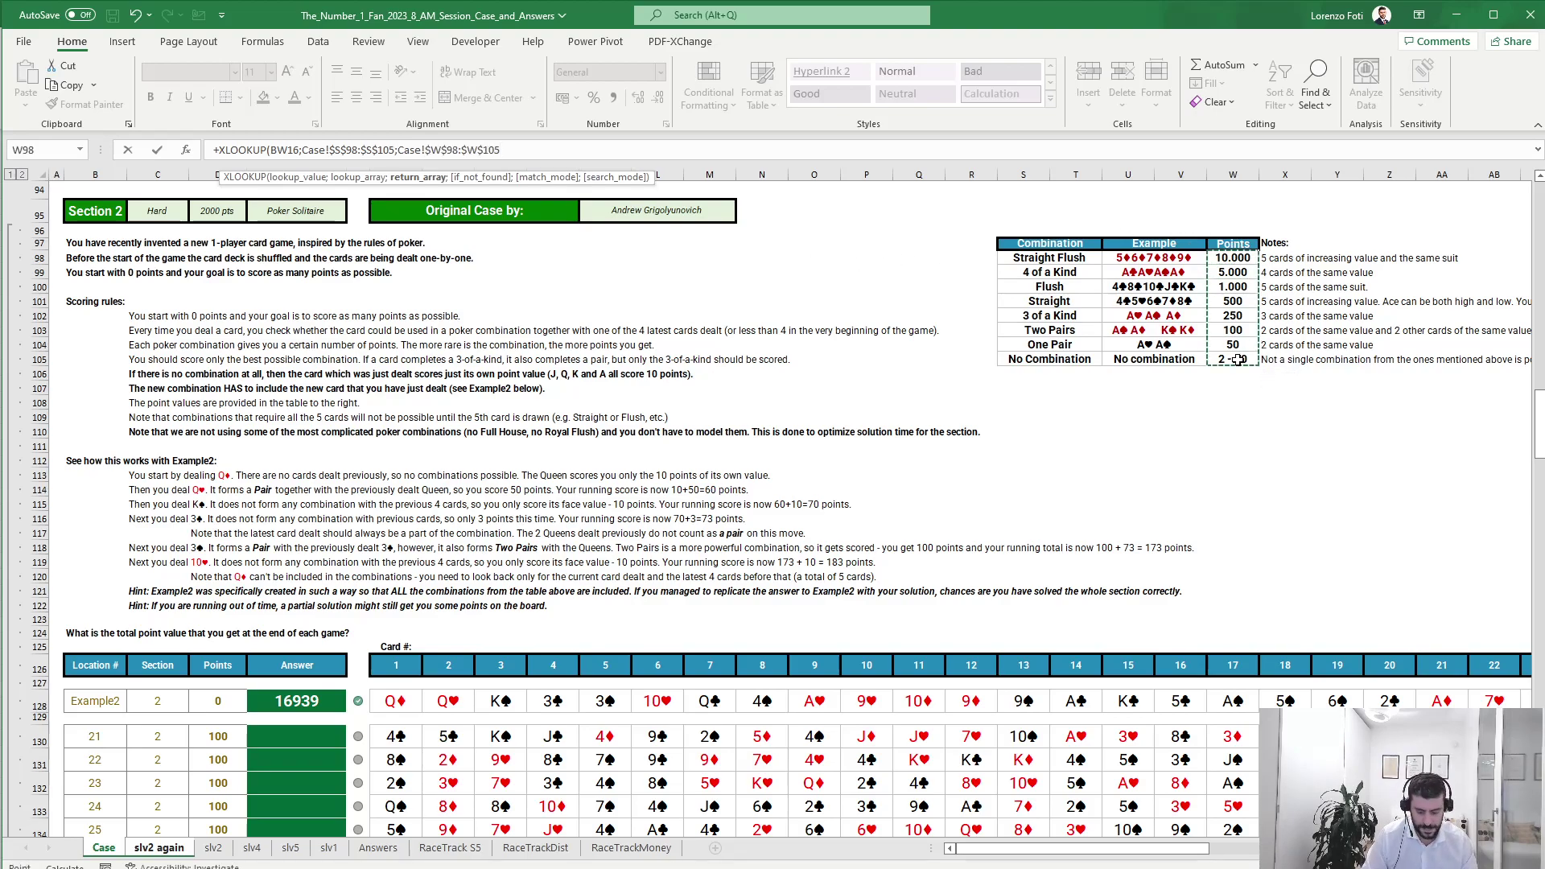
{"action": "key", "text": "Return"}
Copy the BX16 points lookup down column BX to row 67.
{"action": "key", "text": "Up"}
{"action": "key", "text": "ctrl+c"}
{"action": "key", "text": "Left"}
{"action": "key", "text": "ctrl+Down"}
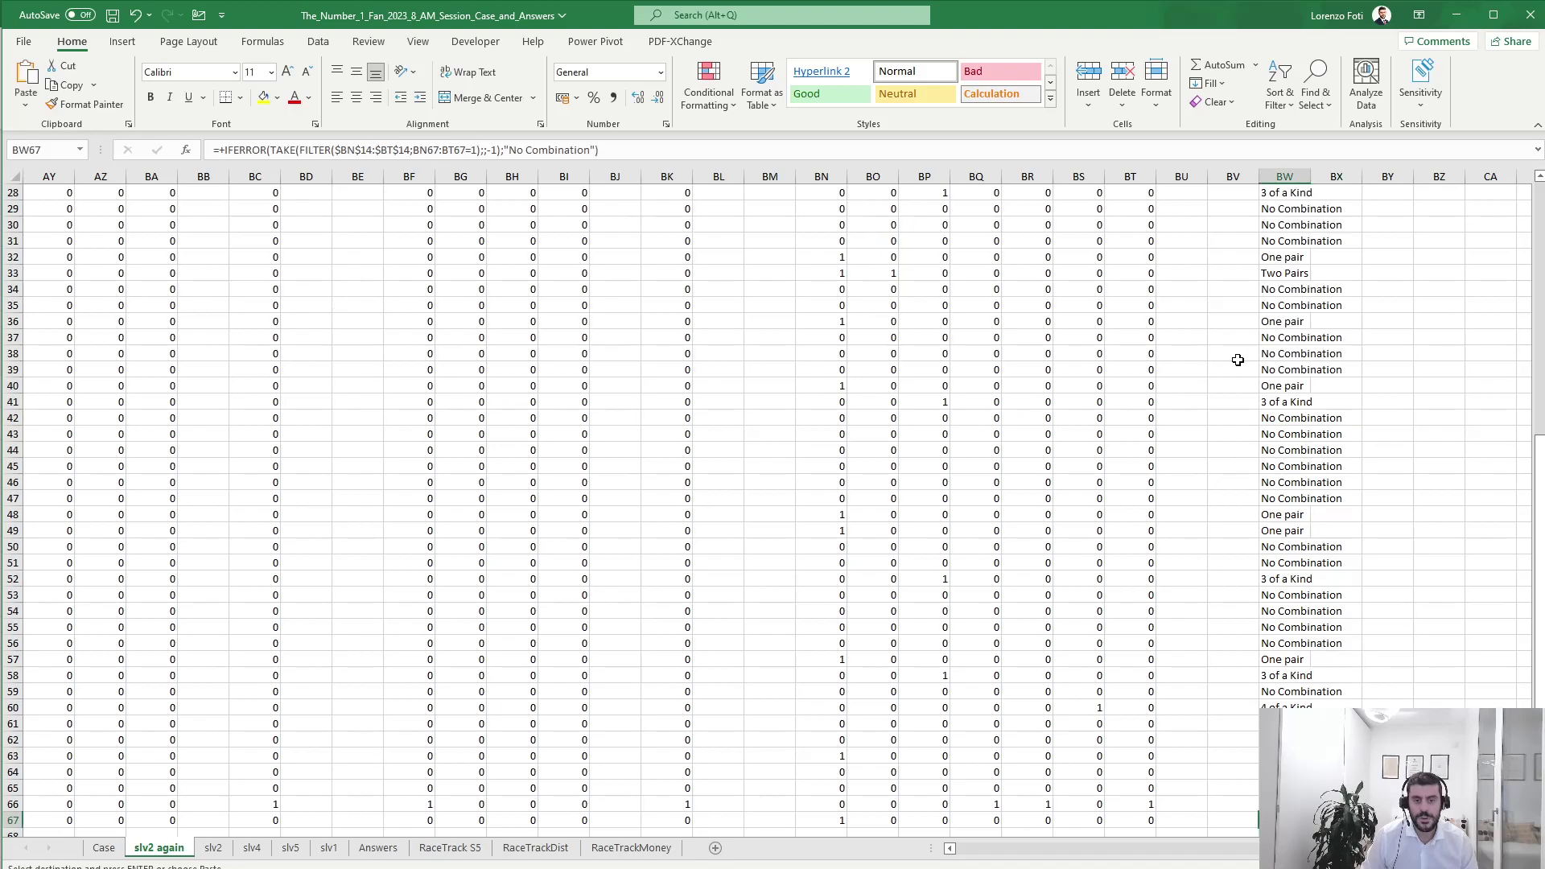
{"action": "key", "text": "Right"}
{"action": "key", "text": "ctrl+shift+Up"}
{"action": "key", "text": "Return"}
Start wrapping the BX16 XLOOKUP in an IF that tests whether BW16 equals "No combination".
{"action": "key", "text": "ctrl+Up"}
{"action": "key", "text": "Down"}
{"action": "key", "text": "Down"}
{"action": "key", "text": "Down"}
{"action": "key", "text": "Down"}
{"action": "key", "text": "Down"}
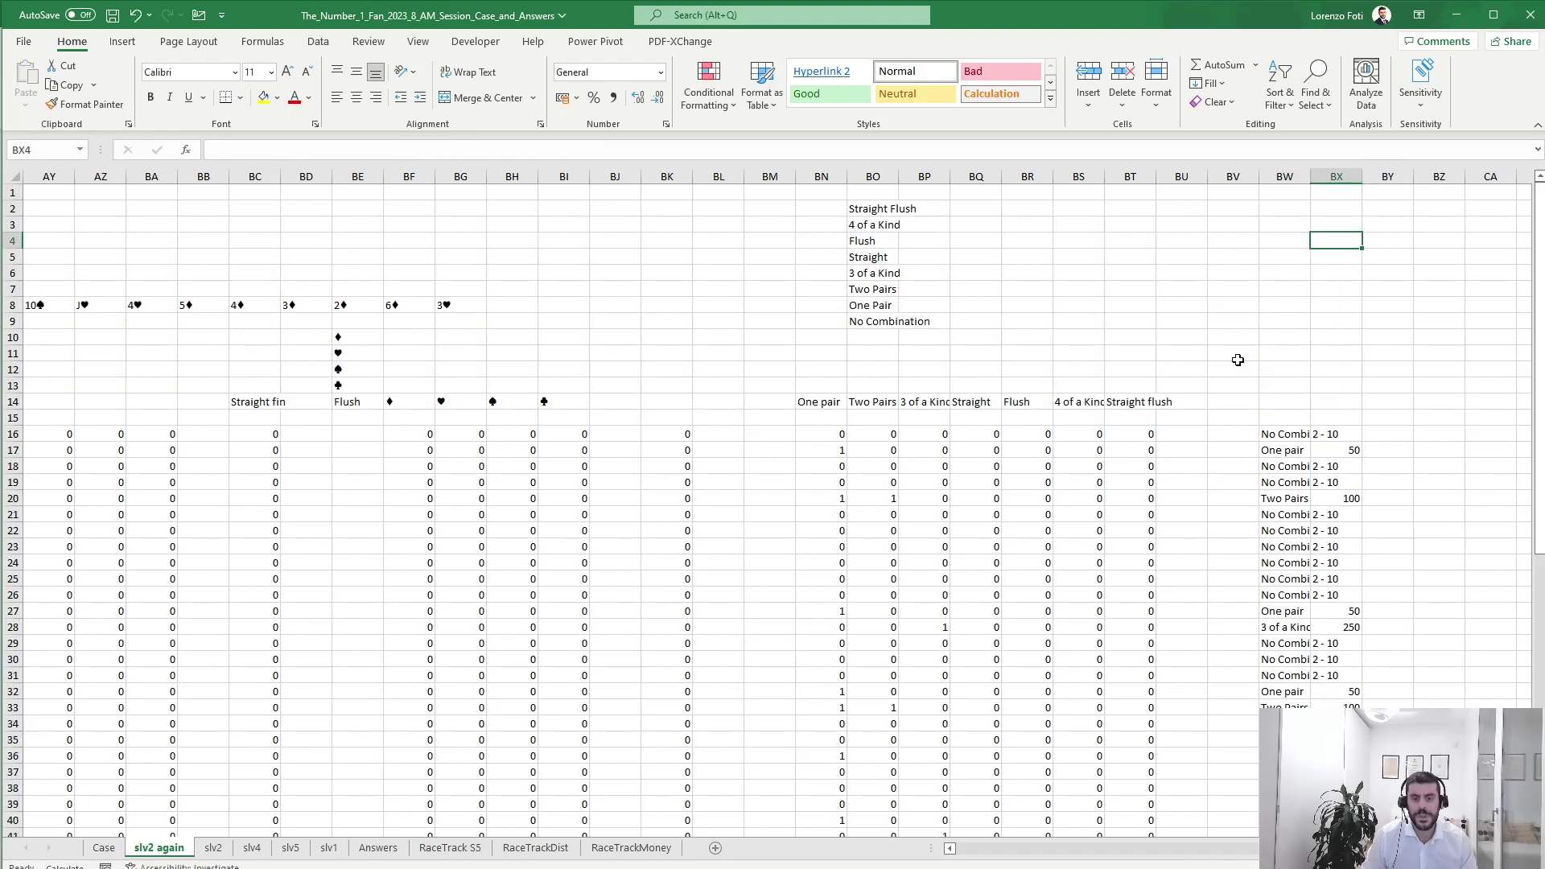
{"action": "key", "text": "Down"}
{"action": "key", "text": "Down"}
{"action": "key", "text": "Down"}
{"action": "key", "text": "Down"}
{"action": "key", "text": "Down"}
{"action": "key", "text": "Down"}
{"action": "key", "text": "Down"}
{"action": "key", "text": "Down"}
{"action": "key", "text": "Down"}
{"action": "key", "text": "Down"}
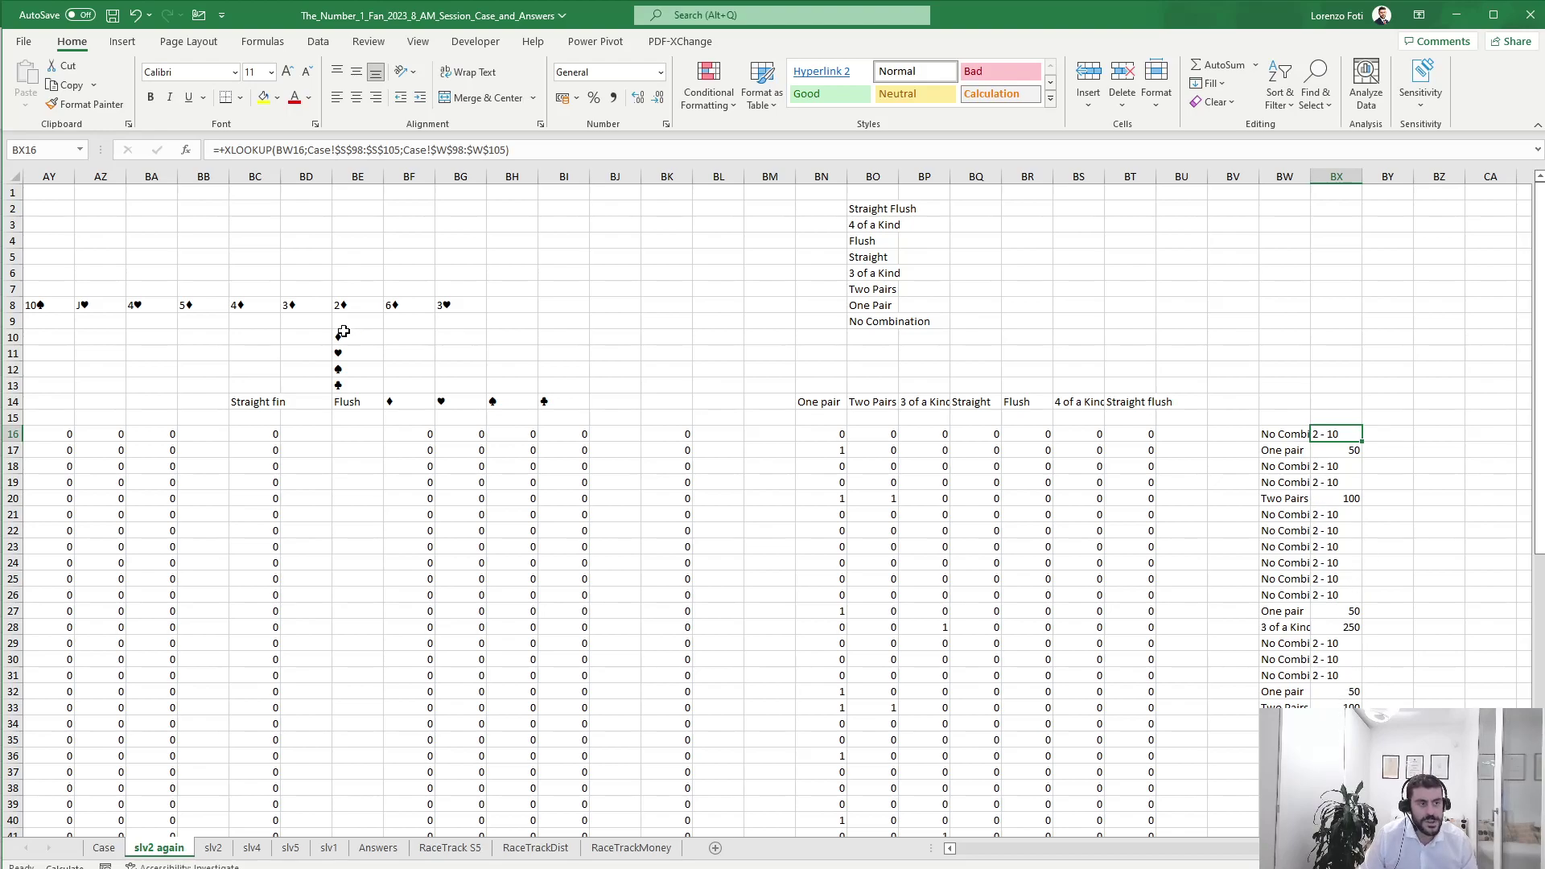
{"action": "left_click", "coordinate": [227, 150]}
{"action": "type", "text": "IF("}
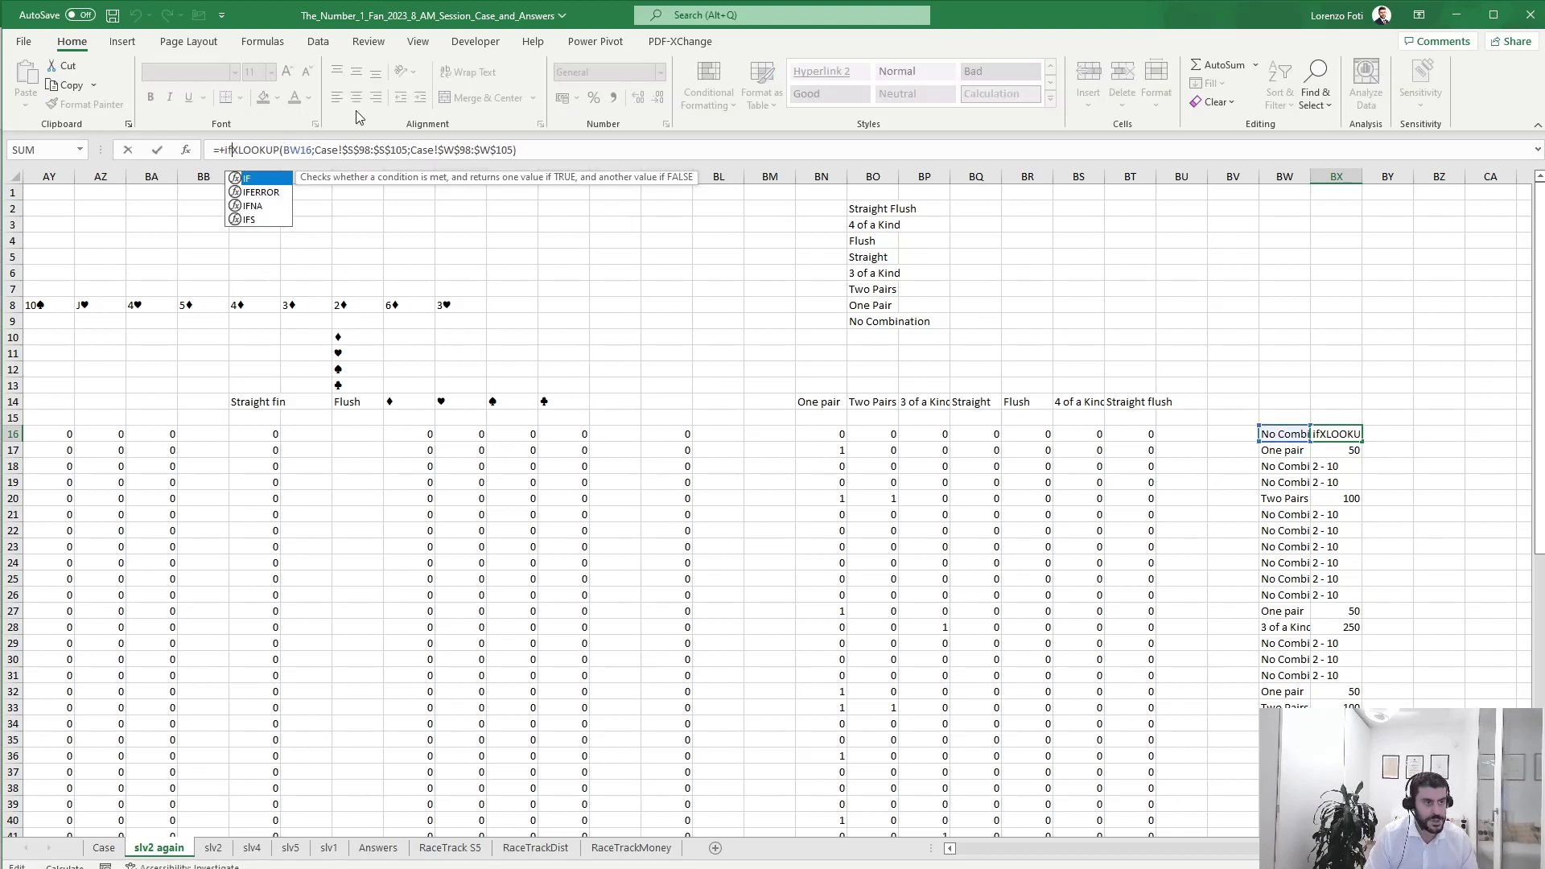
{"action": "left_click", "coordinate": [1280, 436]}
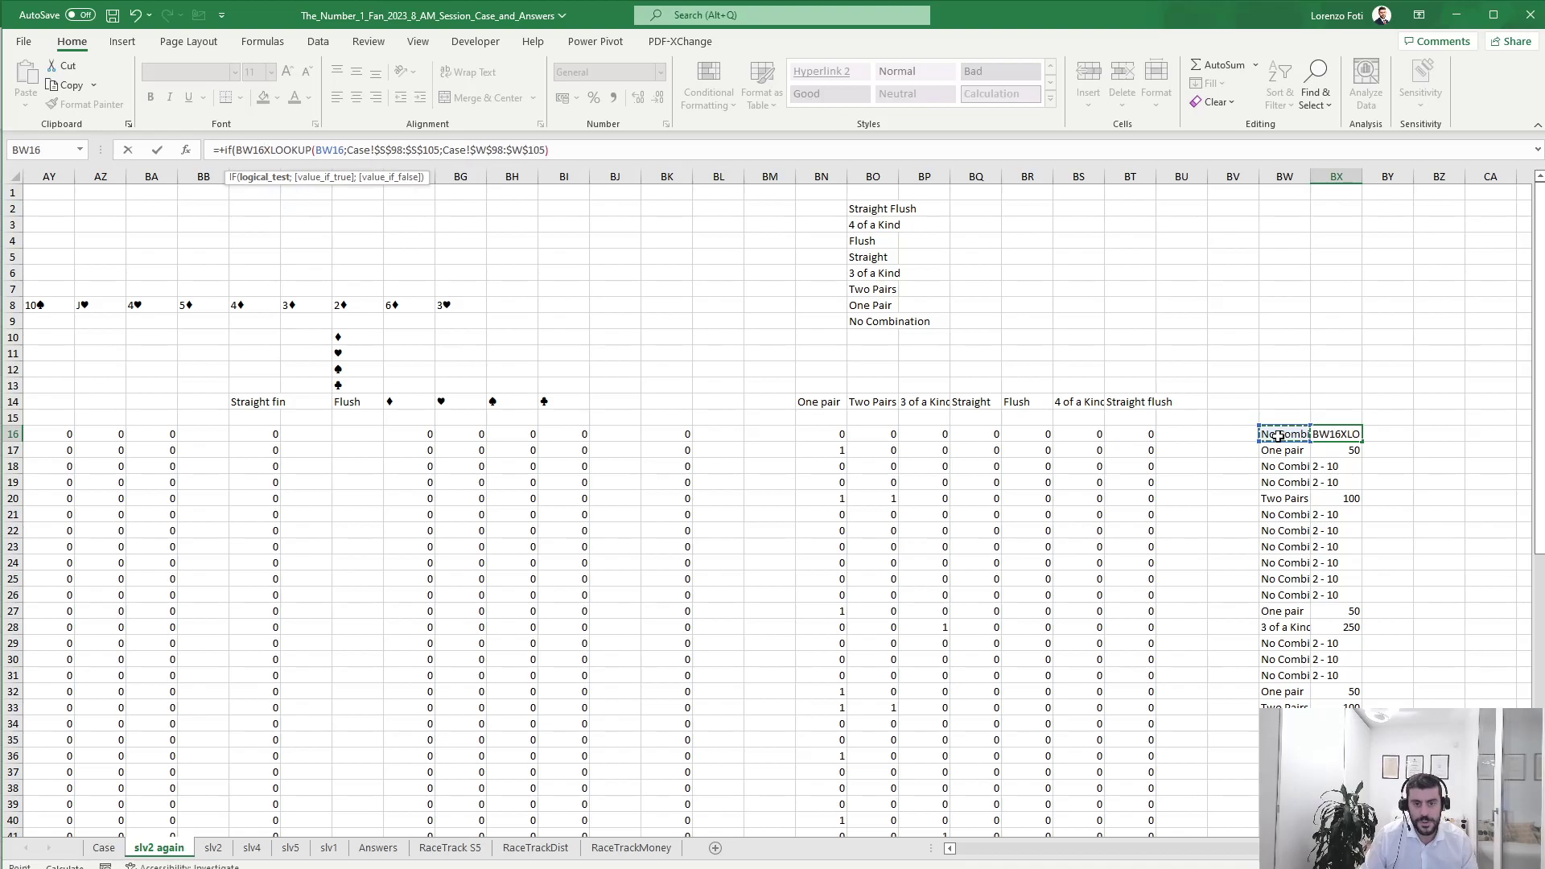
{"action": "type", "text": "=\""}
{"action": "type", "text": "No combinatioN\""}
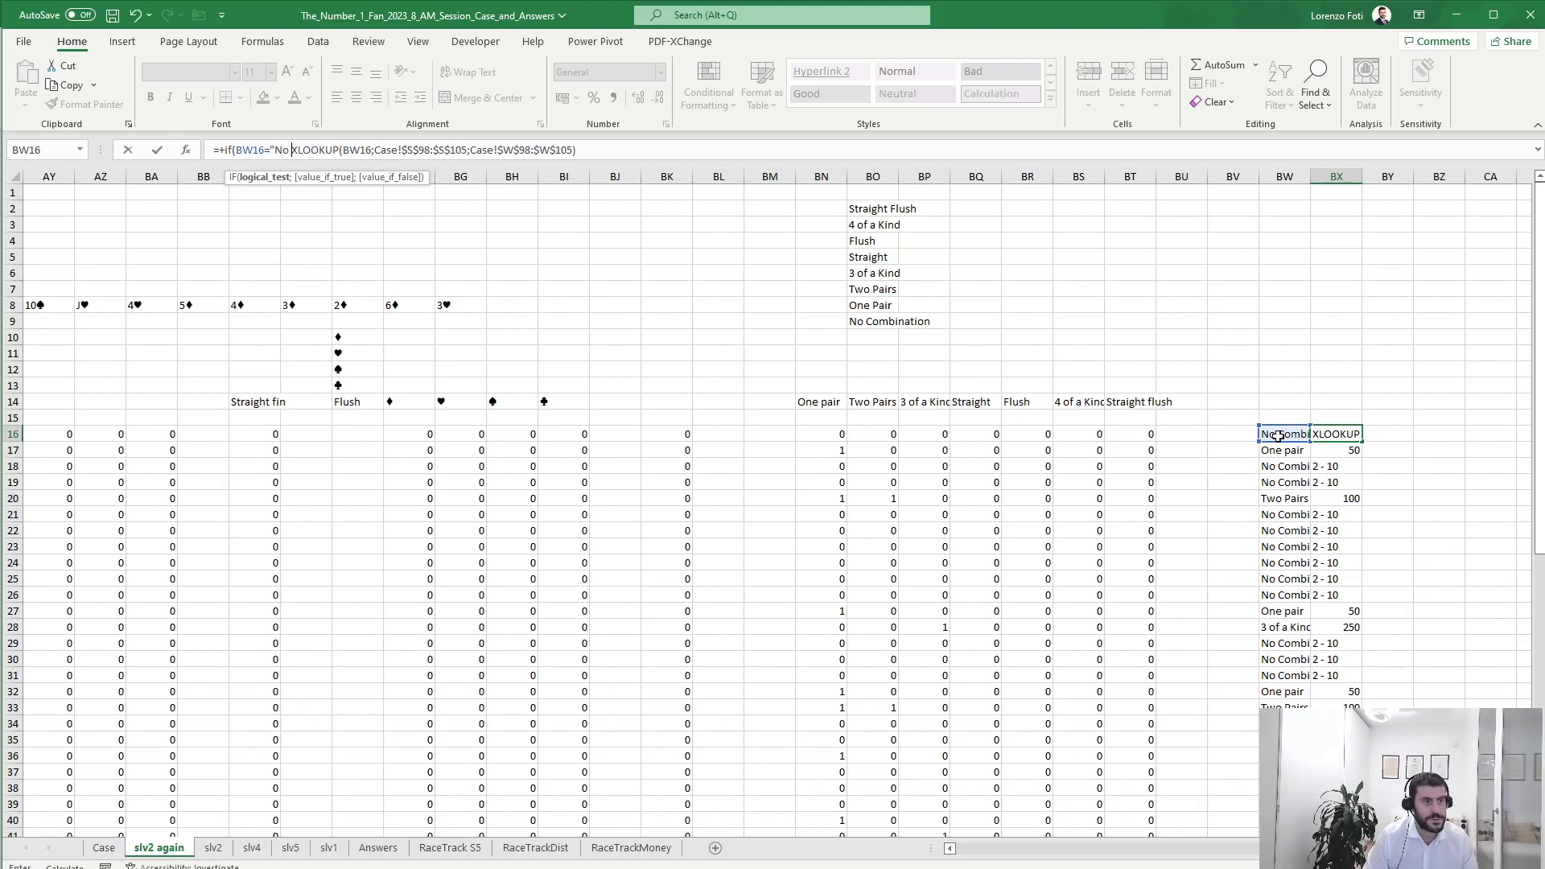
{"action": "key", "text": "BackSpace"}
{"action": "key", "text": "BackSpace"}
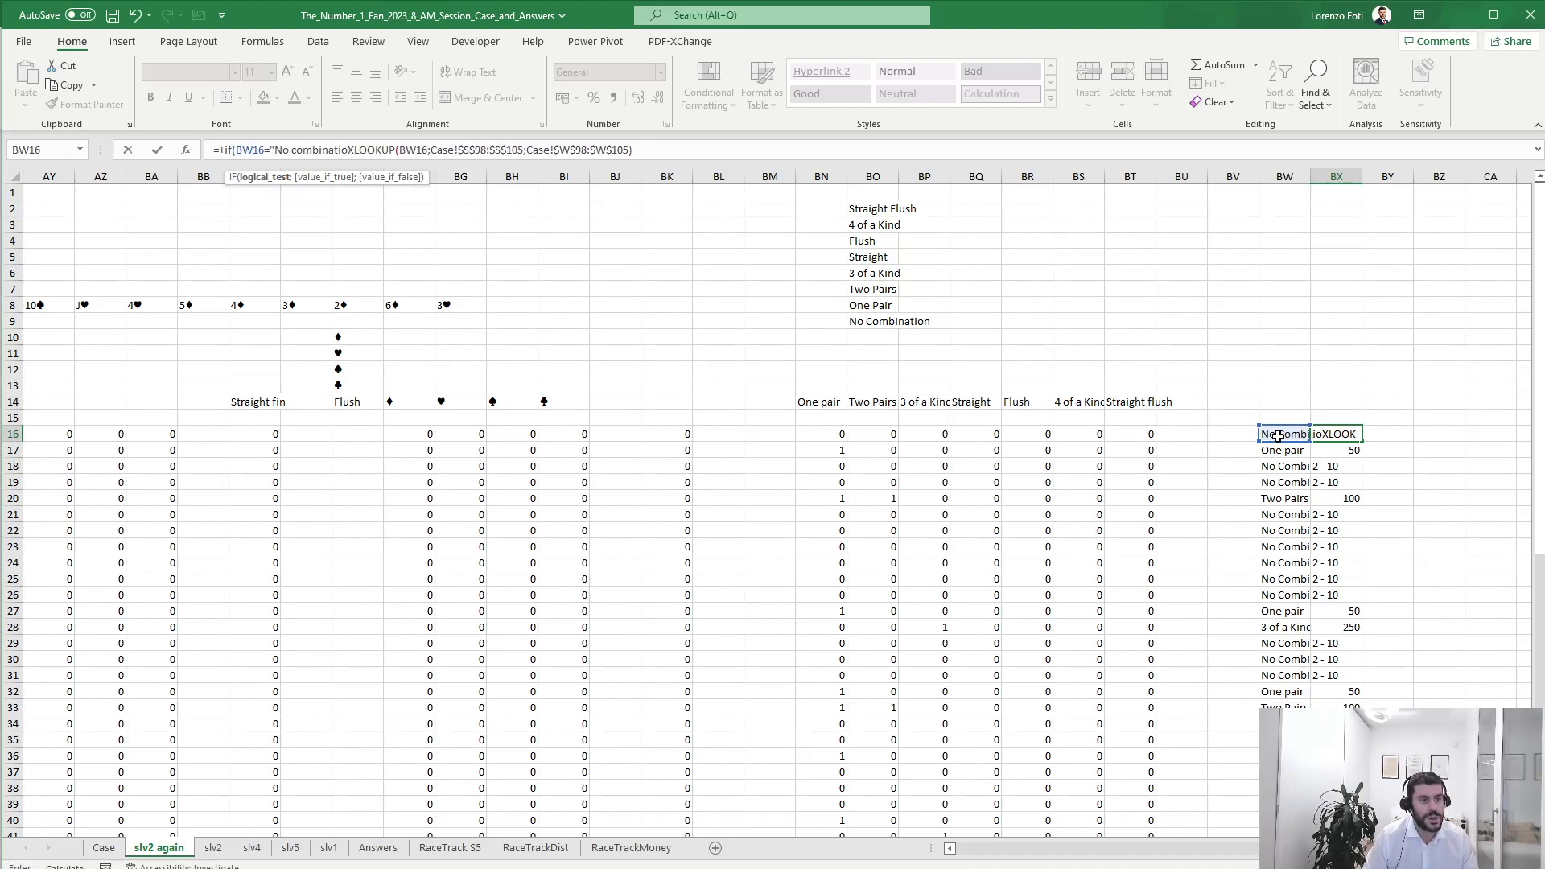
{"action": "type", "text": "n\";"}
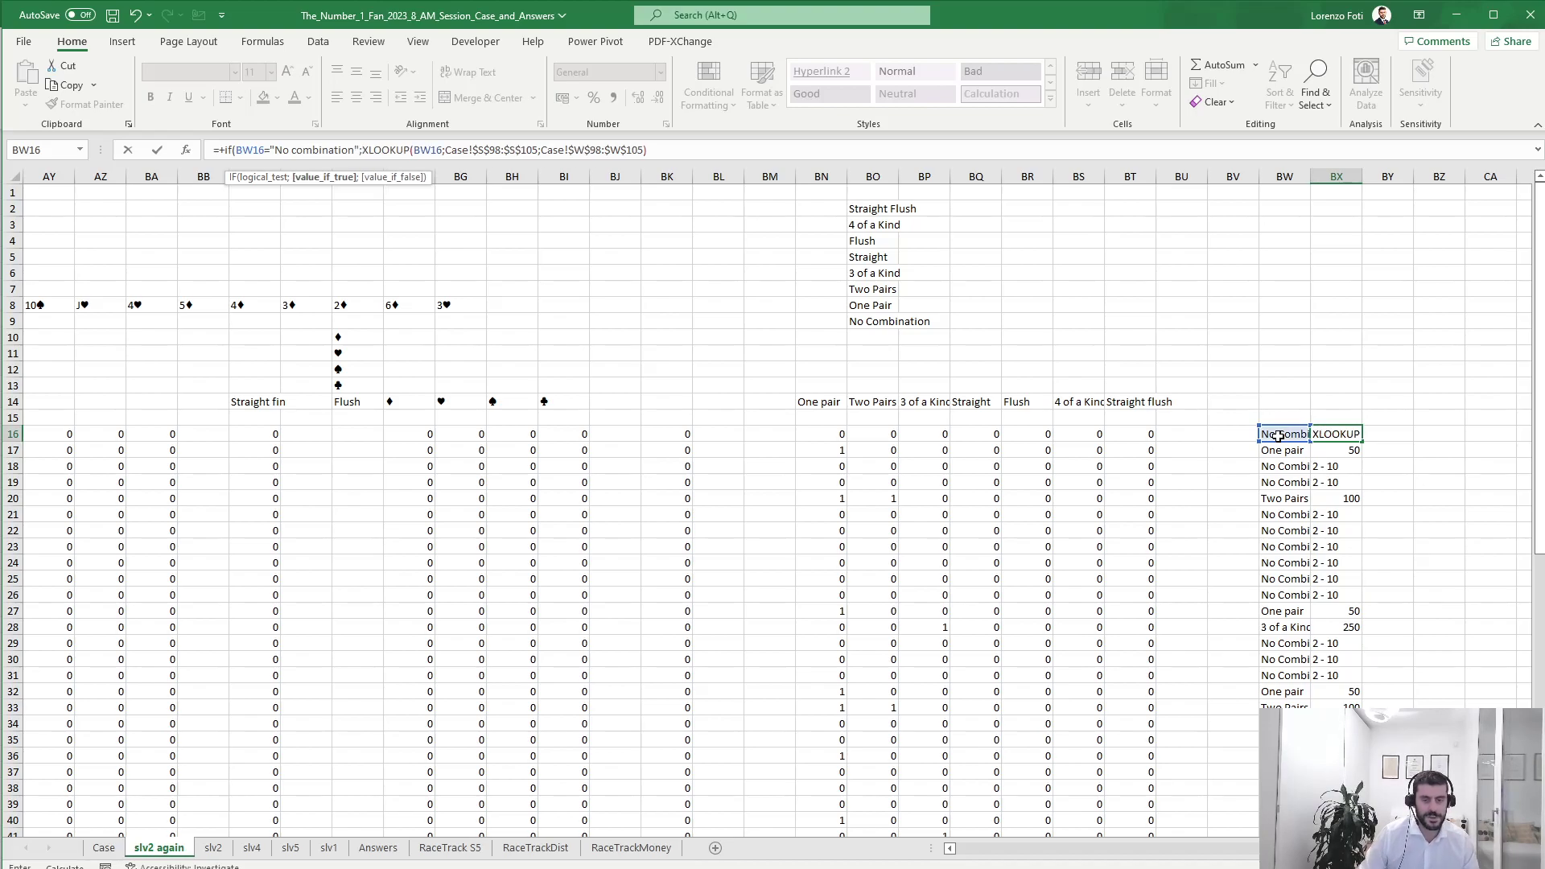
Complete the BX16 IF with IFERROR(--X16;10) as the true result and the XLOOKUP as the false result.
{"action": "scroll", "coordinate": [1081, 845], "scroll_direction": "left", "scroll_amount": 15}
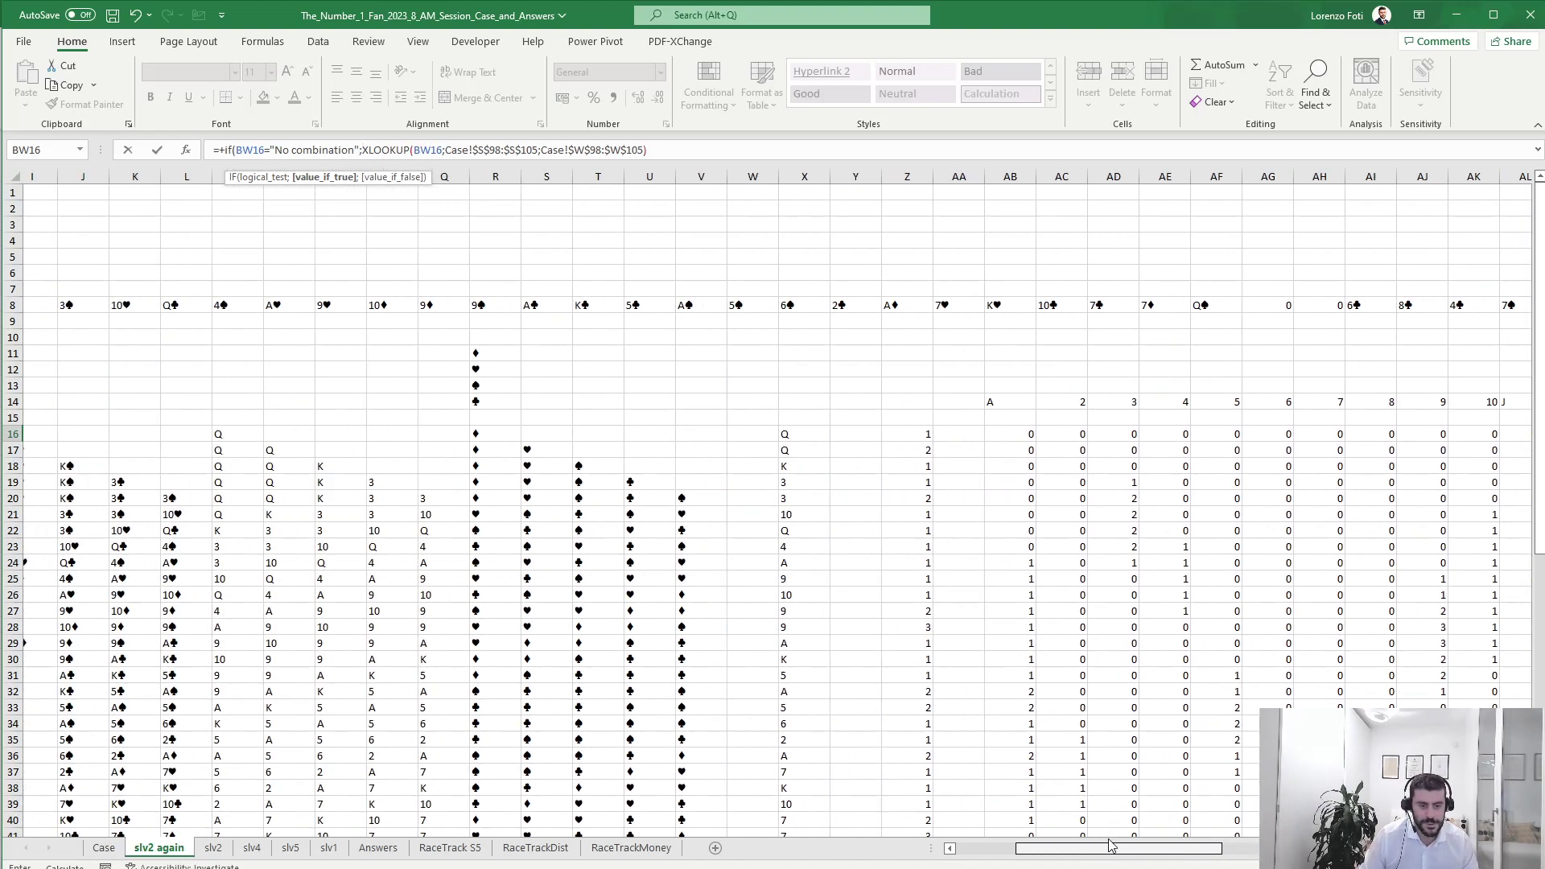
{"action": "scroll", "coordinate": [1080, 845], "scroll_direction": "right", "scroll_amount": 1}
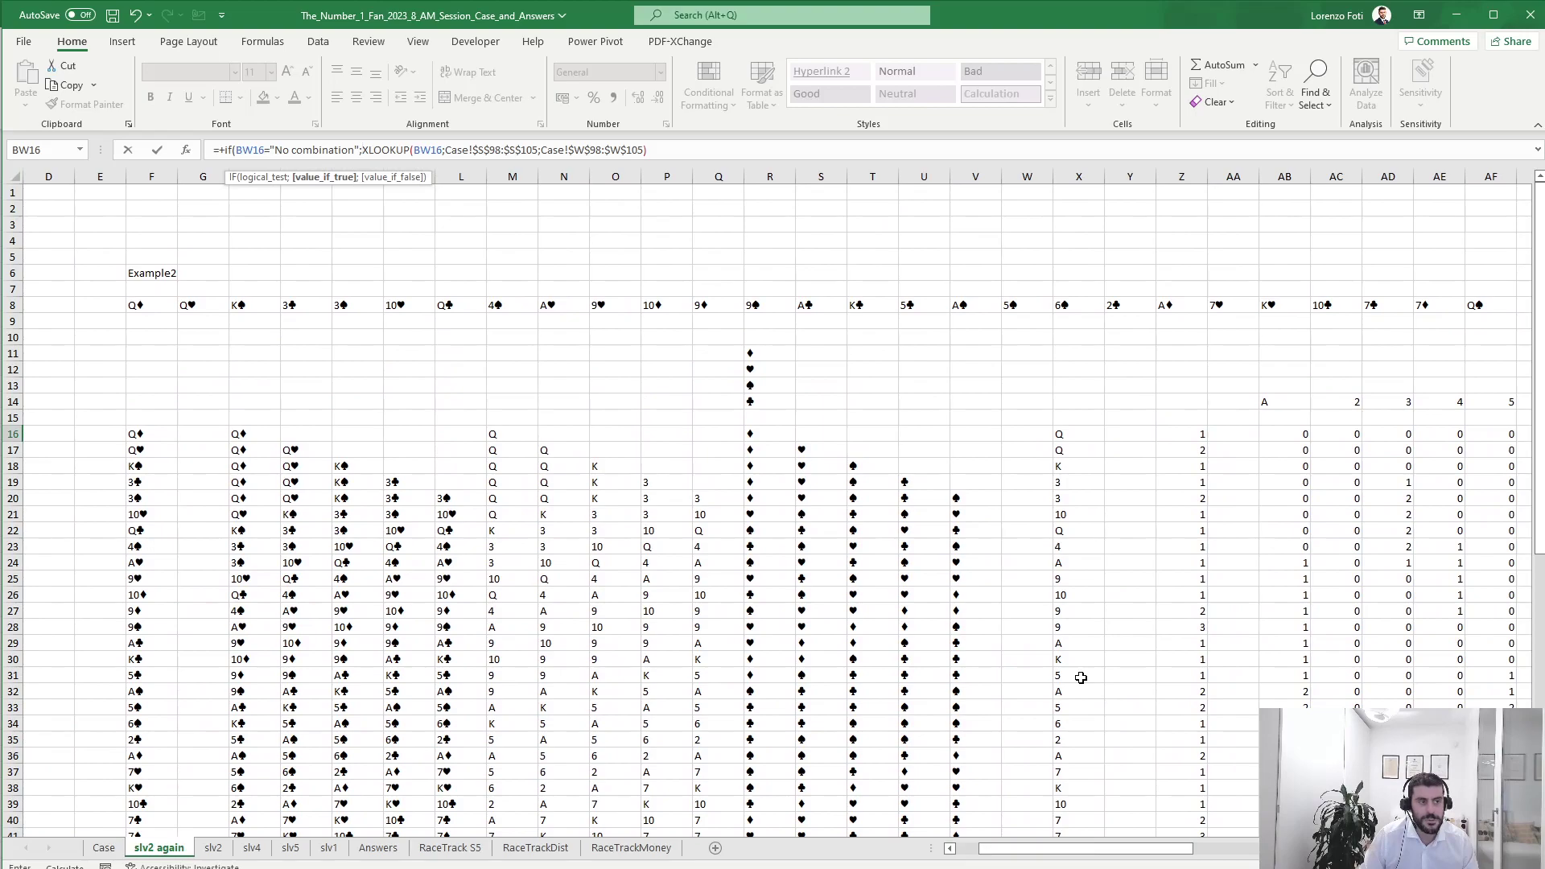
{"action": "type", "text": "--"}
{"action": "left_click", "coordinate": [1063, 433]}
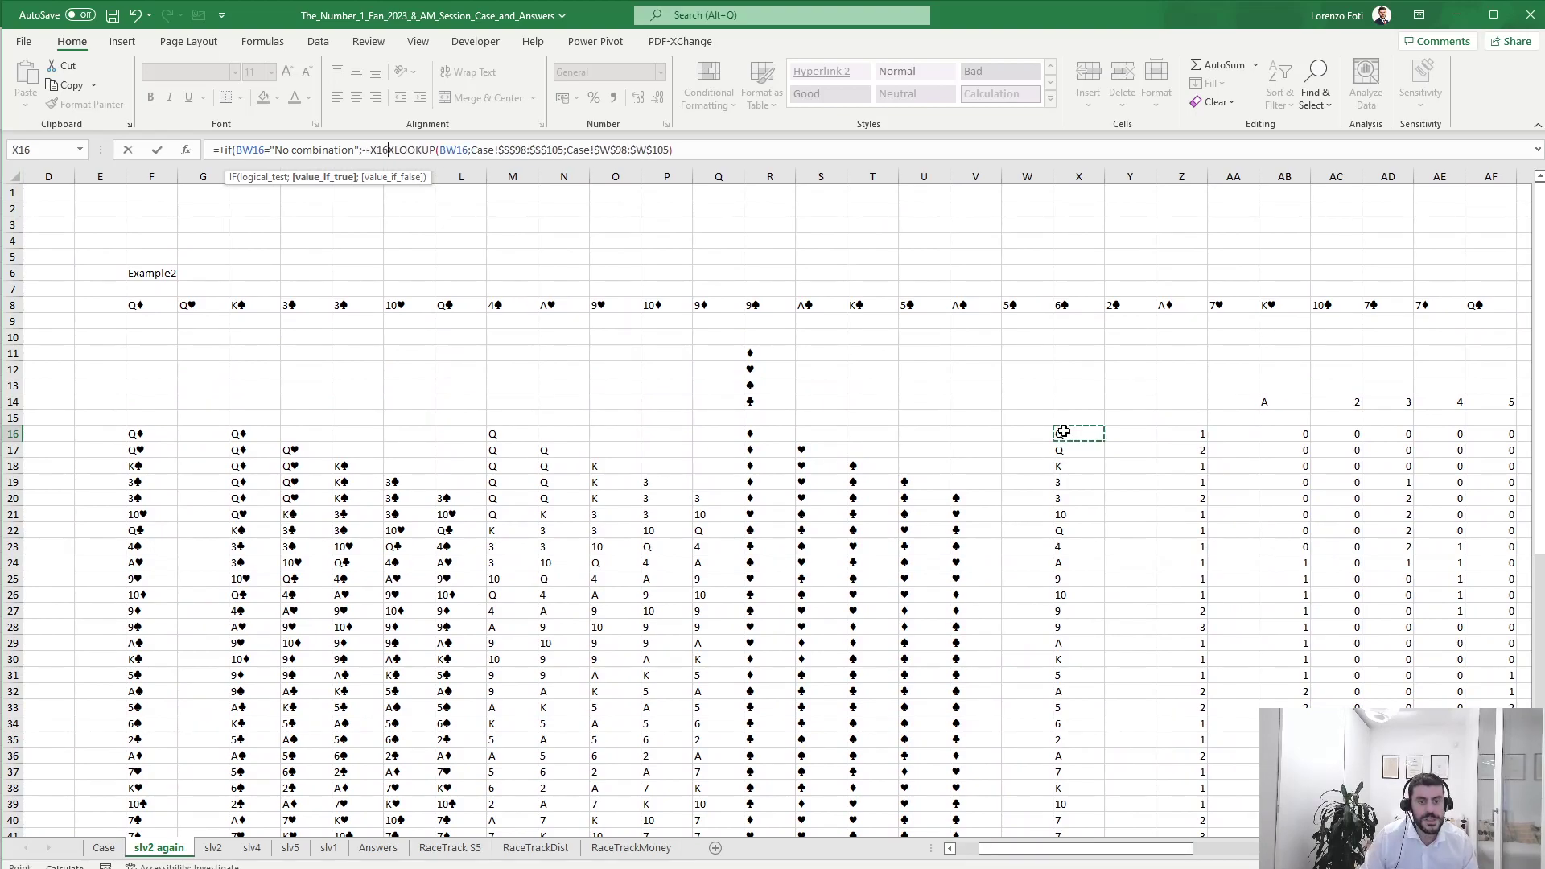
{"action": "left_click", "coordinate": [365, 150]}
{"action": "type", "text": "if"}
{"action": "key", "text": "Tab"}
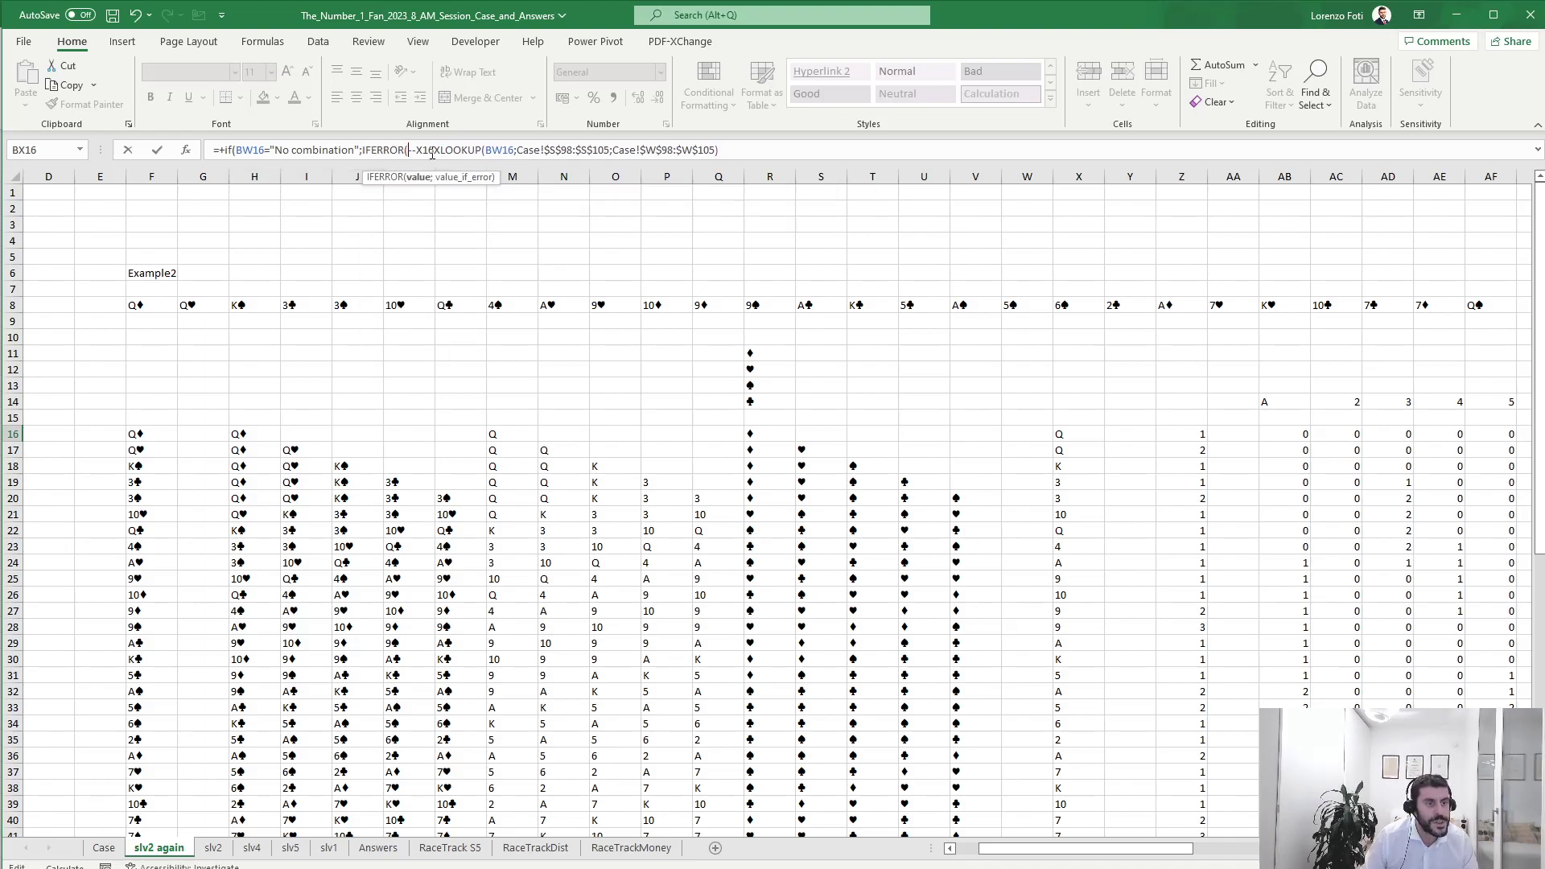
{"action": "type", "text": ";10);"}
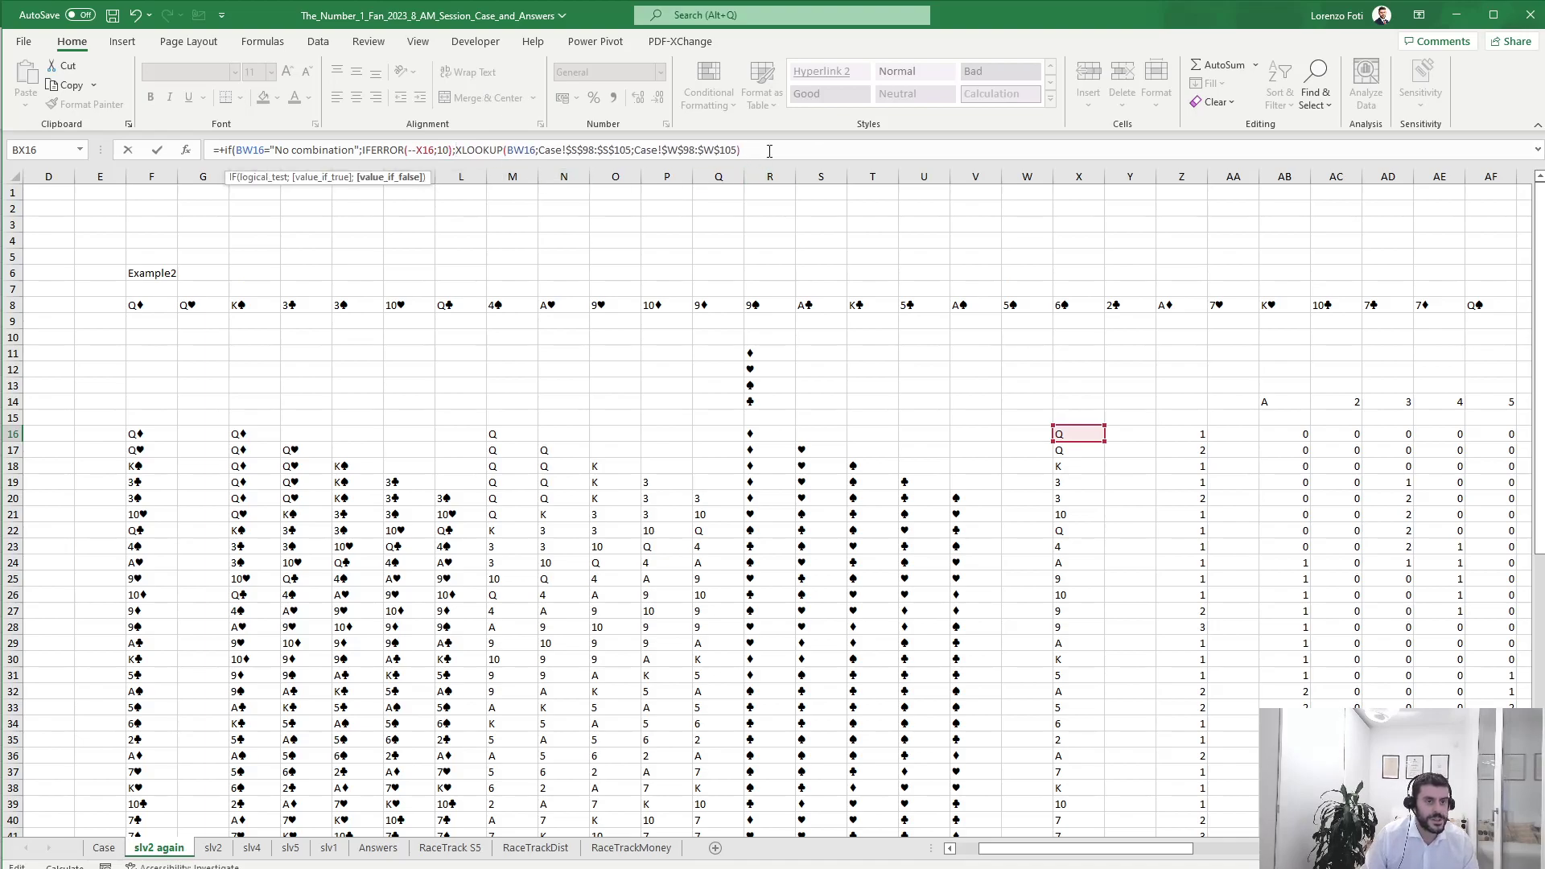
{"action": "key", "text": "Return"}
Copy the revised BX16 points formula down column BX to the last row.
{"action": "key", "text": "Up"}
{"action": "key", "text": "ctrl+c"}
{"action": "key", "text": "Down"}
{"action": "key", "text": "ctrl+shift+Down"}
{"action": "key", "text": "Return"}
{"action": "key", "text": "Up"}
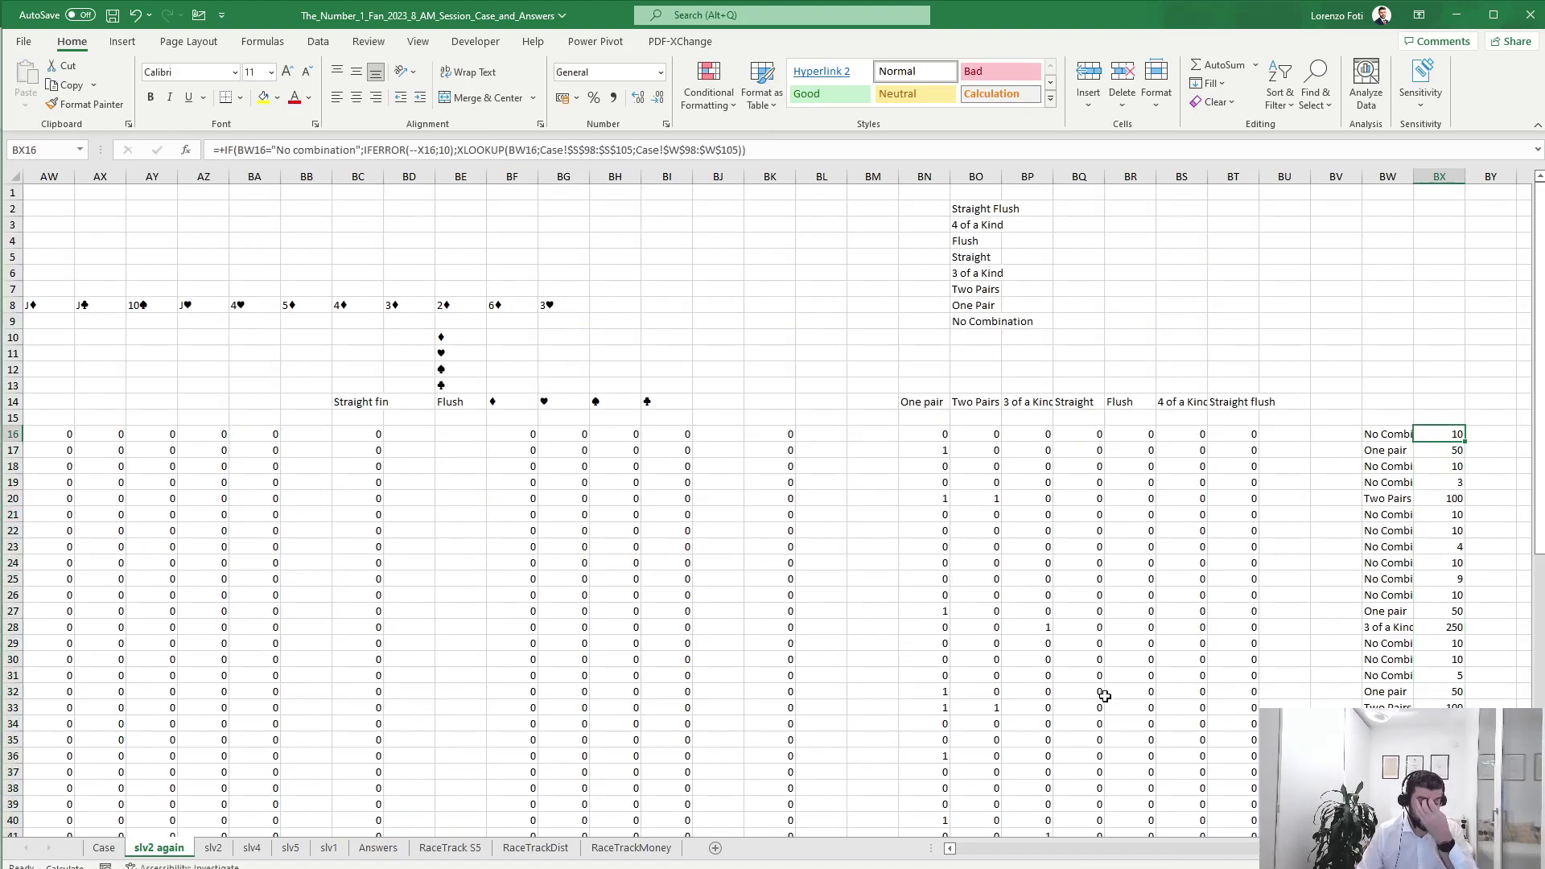
Review the card values in column X against the points formula in BX16.
{"action": "scroll", "coordinate": [1215, 838], "scroll_direction": "left", "scroll_amount": 1}
{"action": "scroll", "coordinate": [1215, 838], "scroll_direction": "left", "scroll_amount": 10}
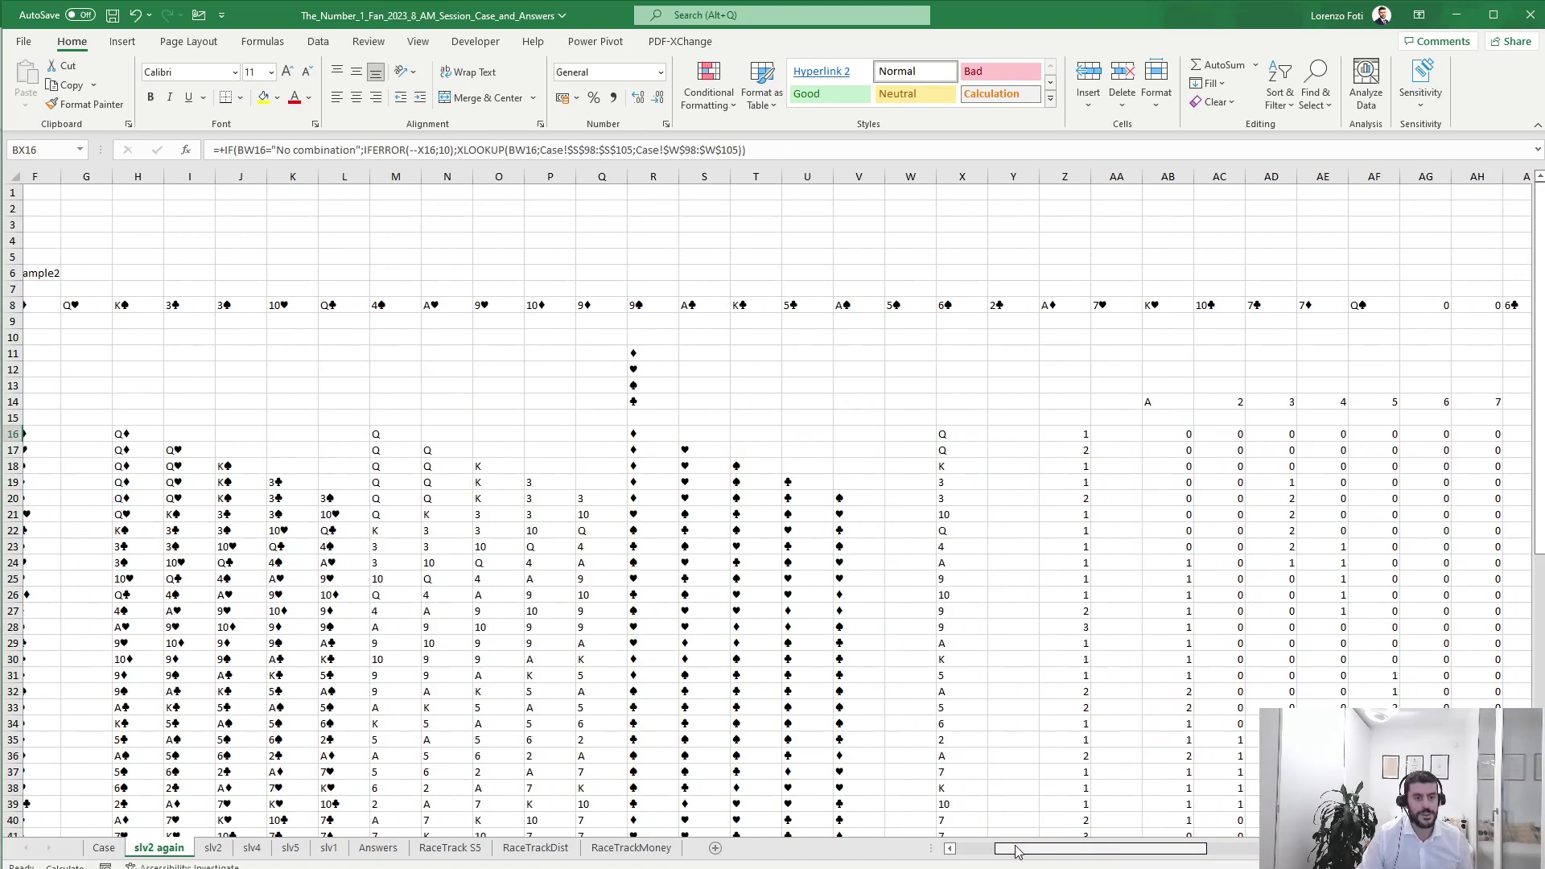
{"action": "left_click_drag", "start_coordinate": [873, 433], "coordinate": [869, 595]}
{"action": "left_click", "coordinate": [888, 402]}
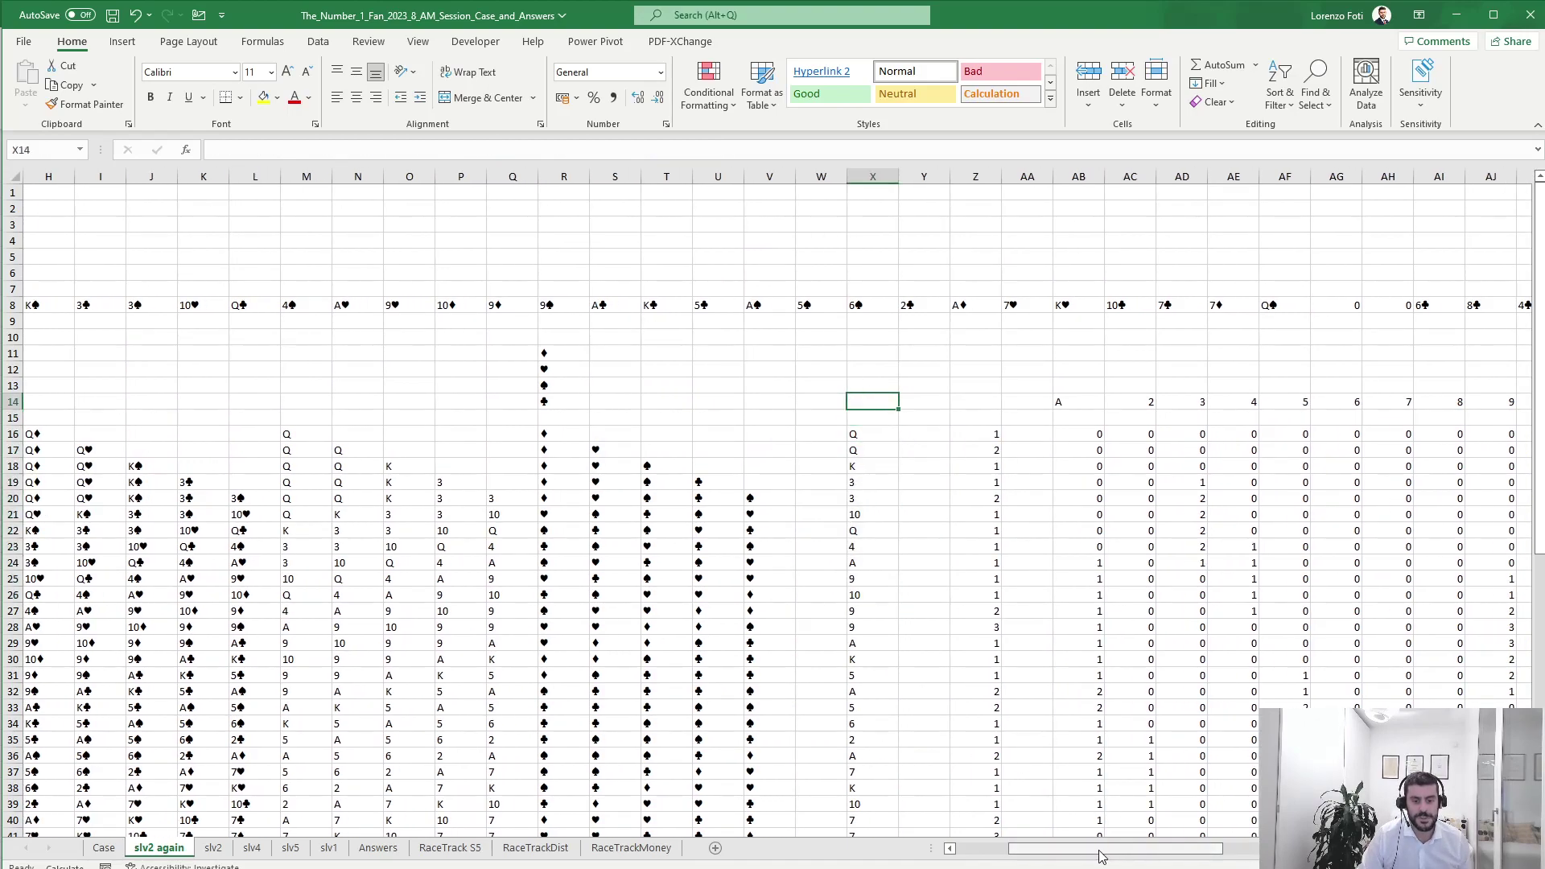
{"action": "scroll", "coordinate": [1099, 853], "scroll_direction": "right", "scroll_amount": 10}
{"action": "left_click", "coordinate": [1504, 434]}
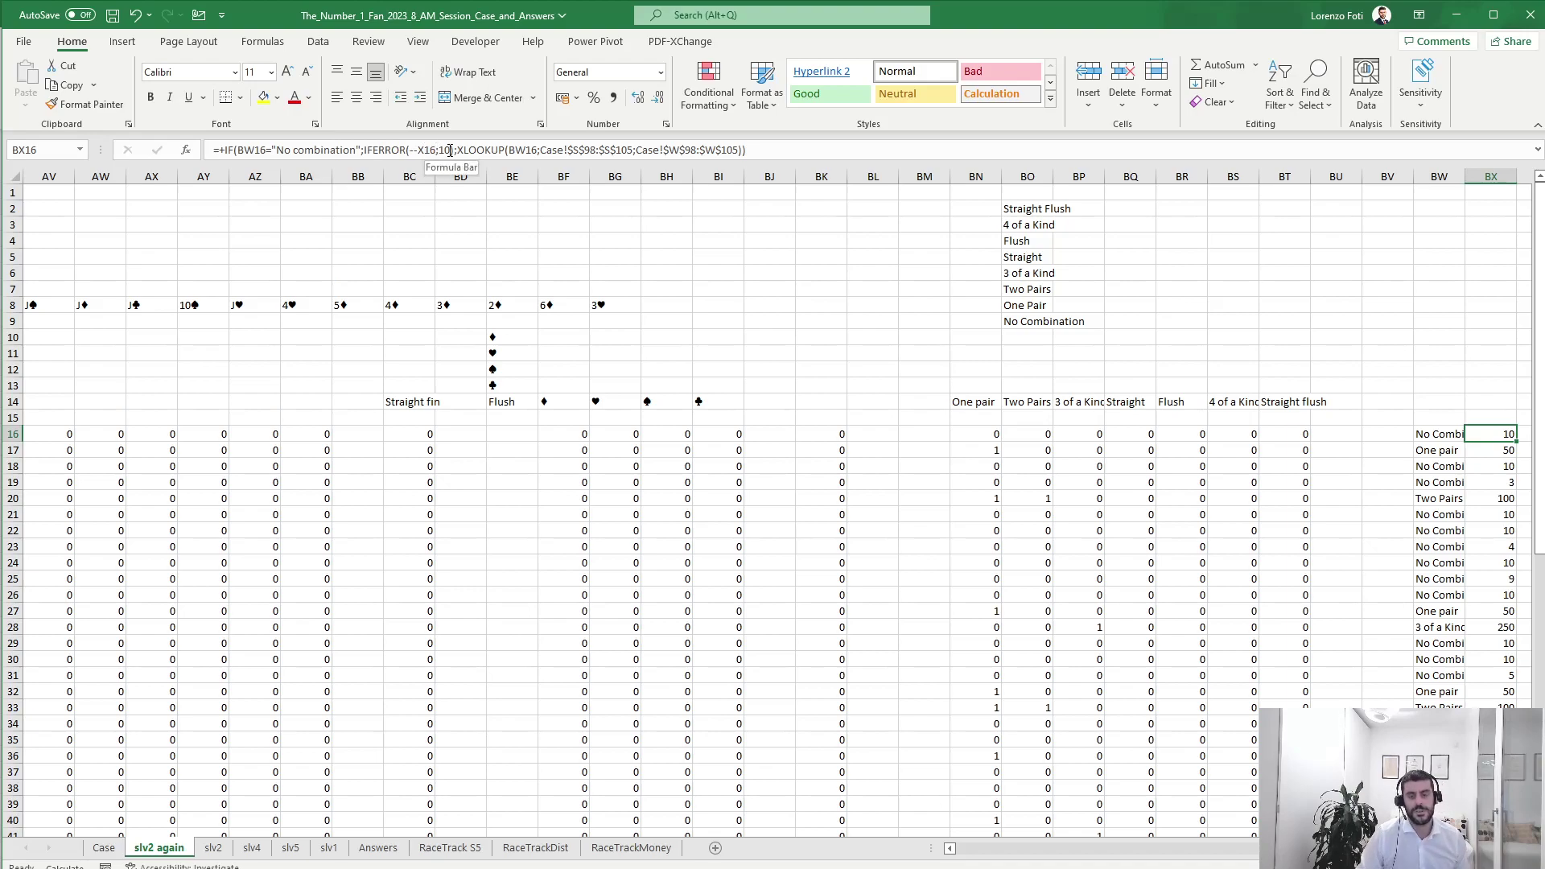
Sum the points from BX16 downward in BX14 and compare the total with the Example2 answer on the Case sheet.
{"action": "scroll", "coordinate": [1320, 402], "scroll_direction": "right", "scroll_amount": 4}
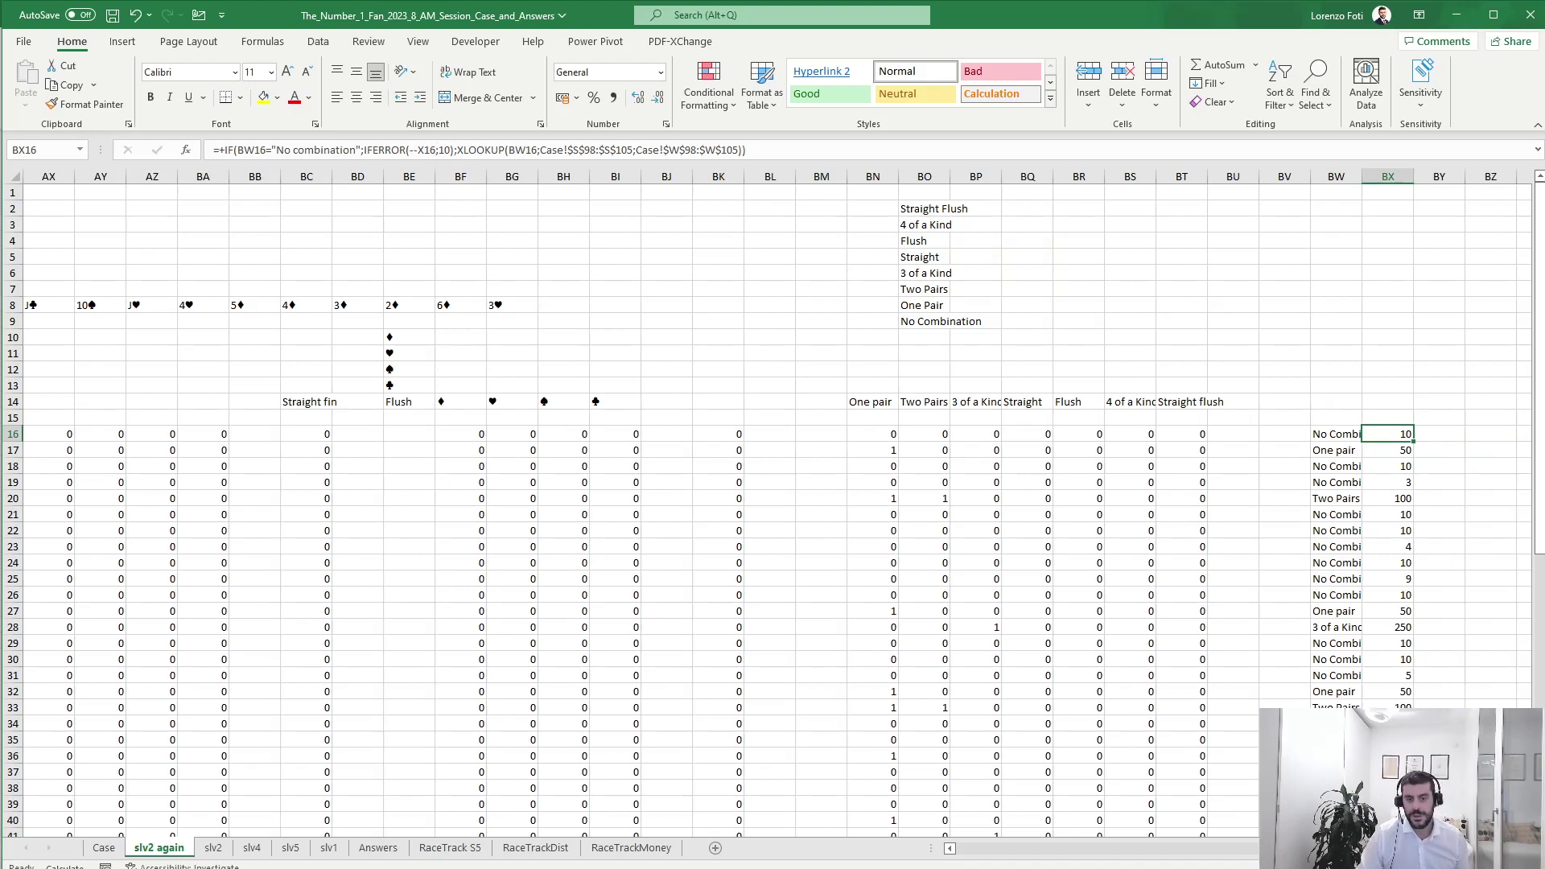
{"action": "left_click", "coordinate": [1302, 397]}
{"action": "type", "text": "+9"}
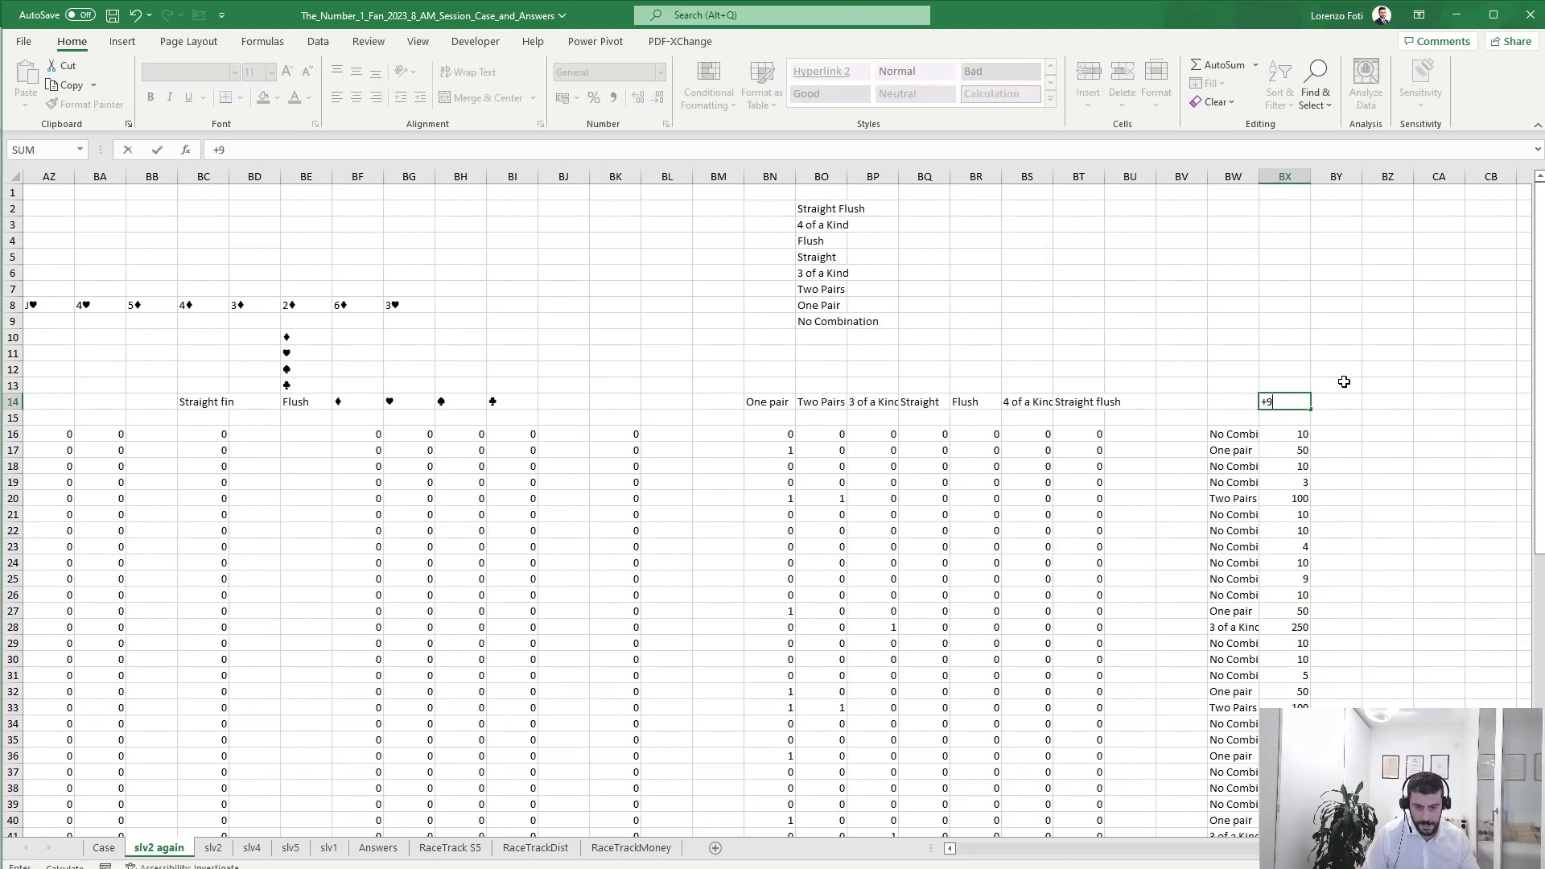
{"action": "key", "text": "BackSpace"}
{"action": "type", "text": "sum("}
{"action": "key", "text": "Down"}
{"action": "key", "text": "Down"}
{"action": "key", "text": "ctrl+shift+Down"}
{"action": "key", "text": "Return"}
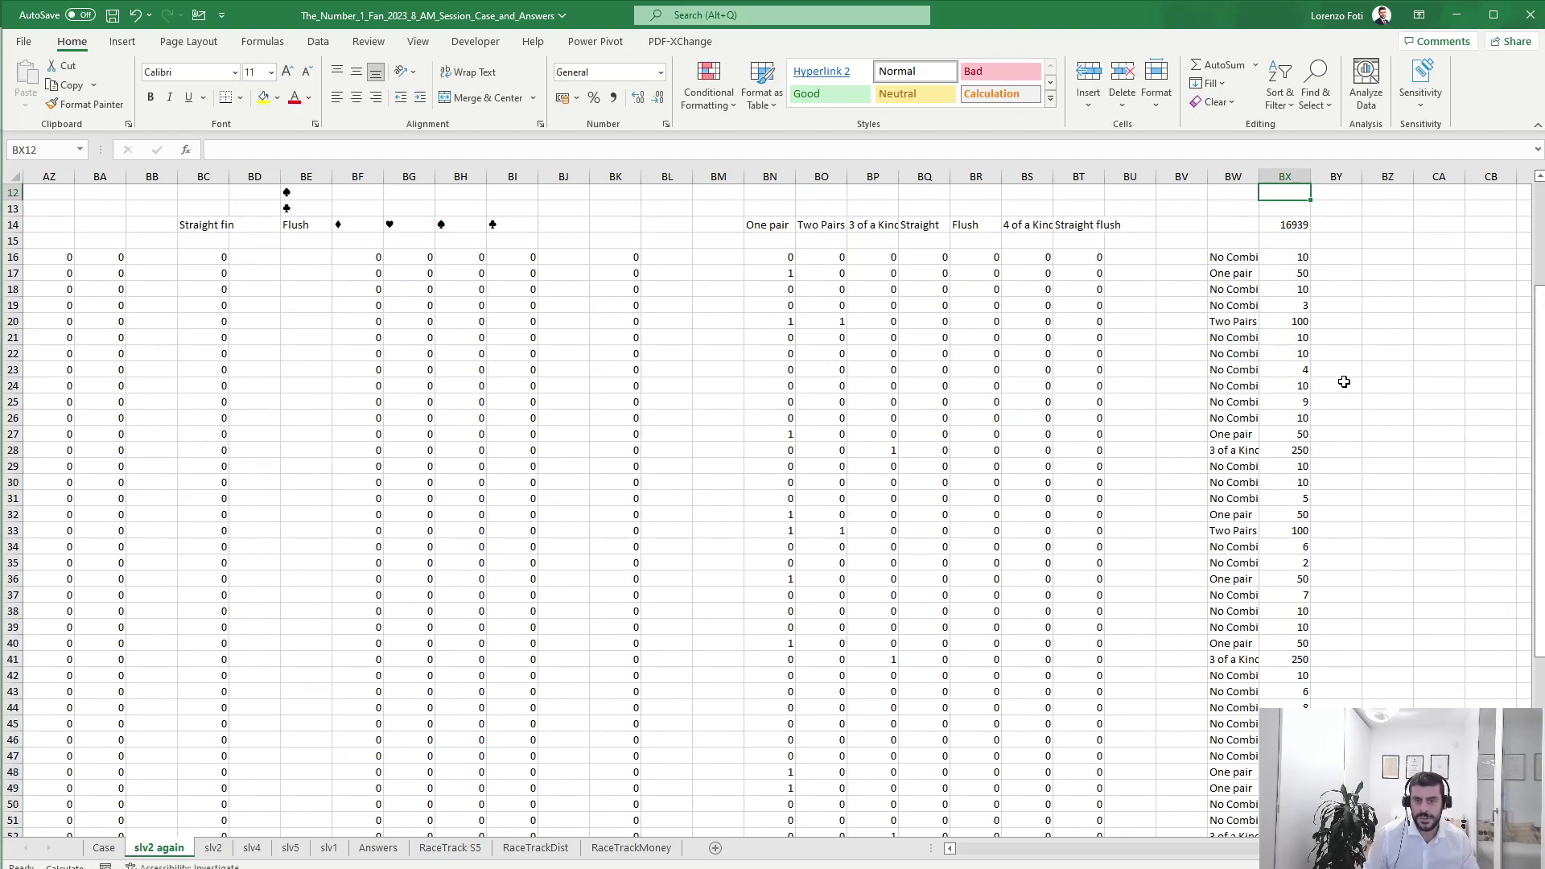
{"action": "key", "text": "ctrl+Page_Up"}
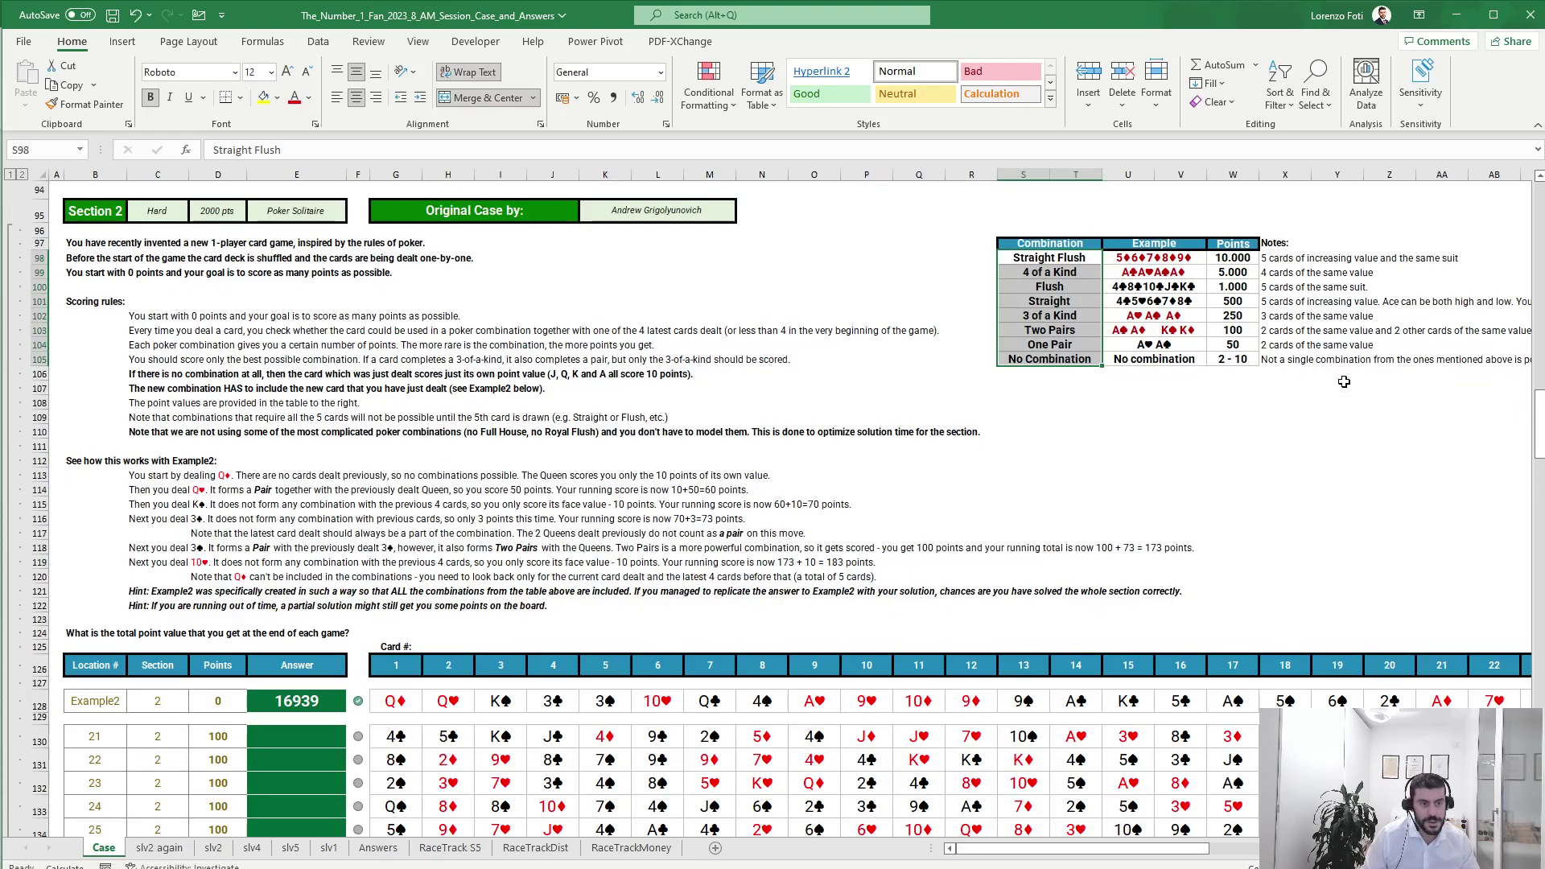
On the slv2 again sheet, list the game numbers from B16 down with SEQUENCE(20;;21).
{"action": "key", "text": "ctrl+Page_Down"}
{"action": "key", "text": "ctrl+Left"}
{"action": "key", "text": "Home"}
{"action": "key", "text": "Right"}
{"action": "key", "text": "Down"}
{"action": "key", "text": "Down"}
{"action": "key", "text": "Down"}
{"action": "key", "text": "Down"}
{"action": "key", "text": "Down"}
{"action": "key", "text": "Up"}
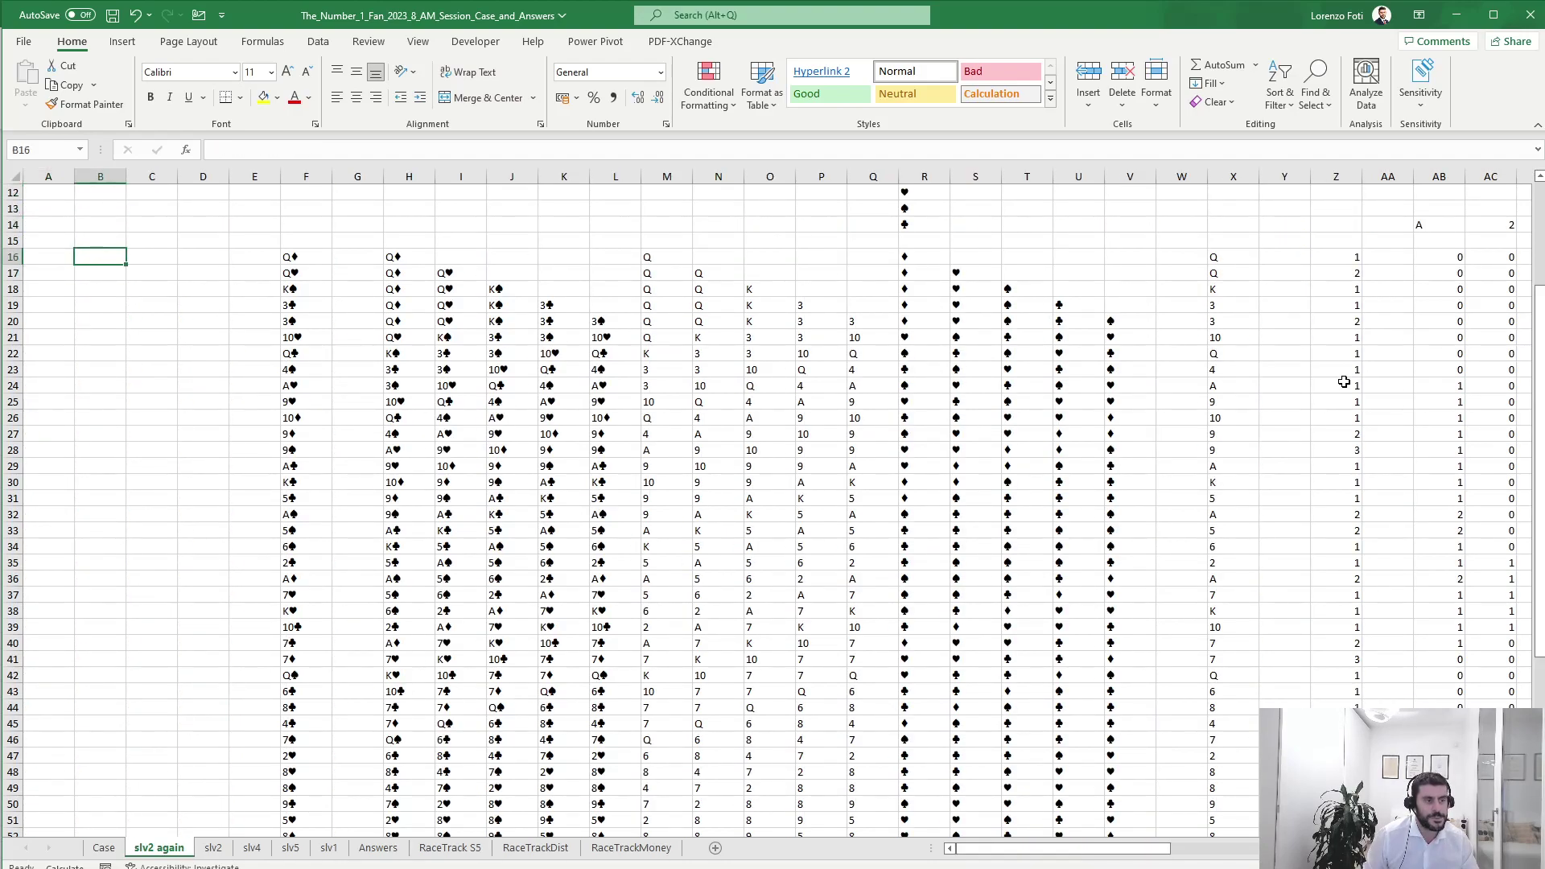
{"action": "type", "text": "+SEQUENCE("}
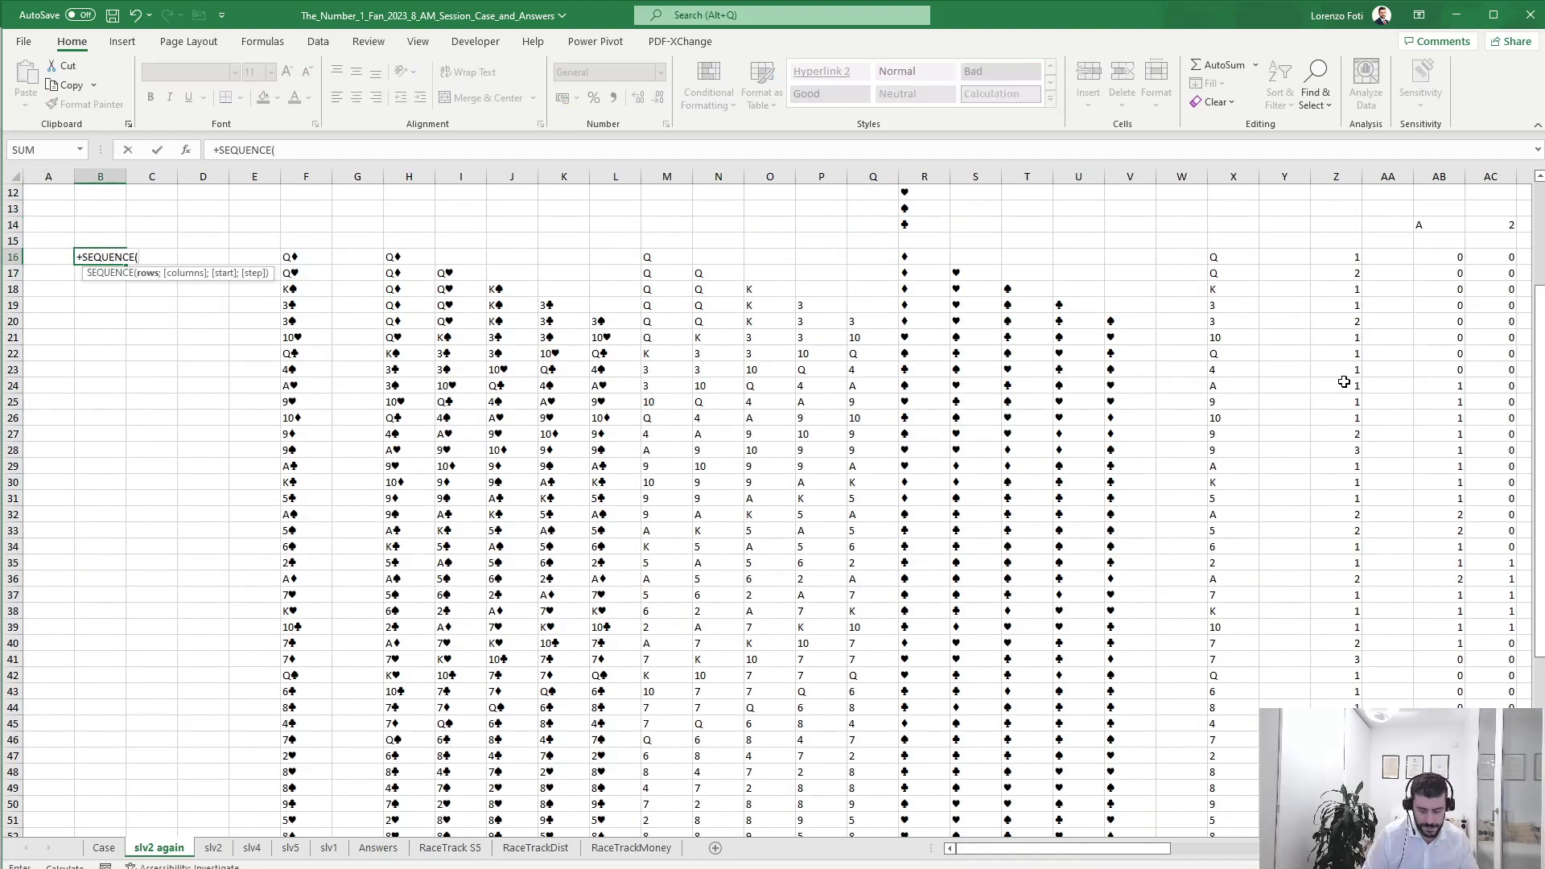
{"action": "type", "text": "20,1,21)"}
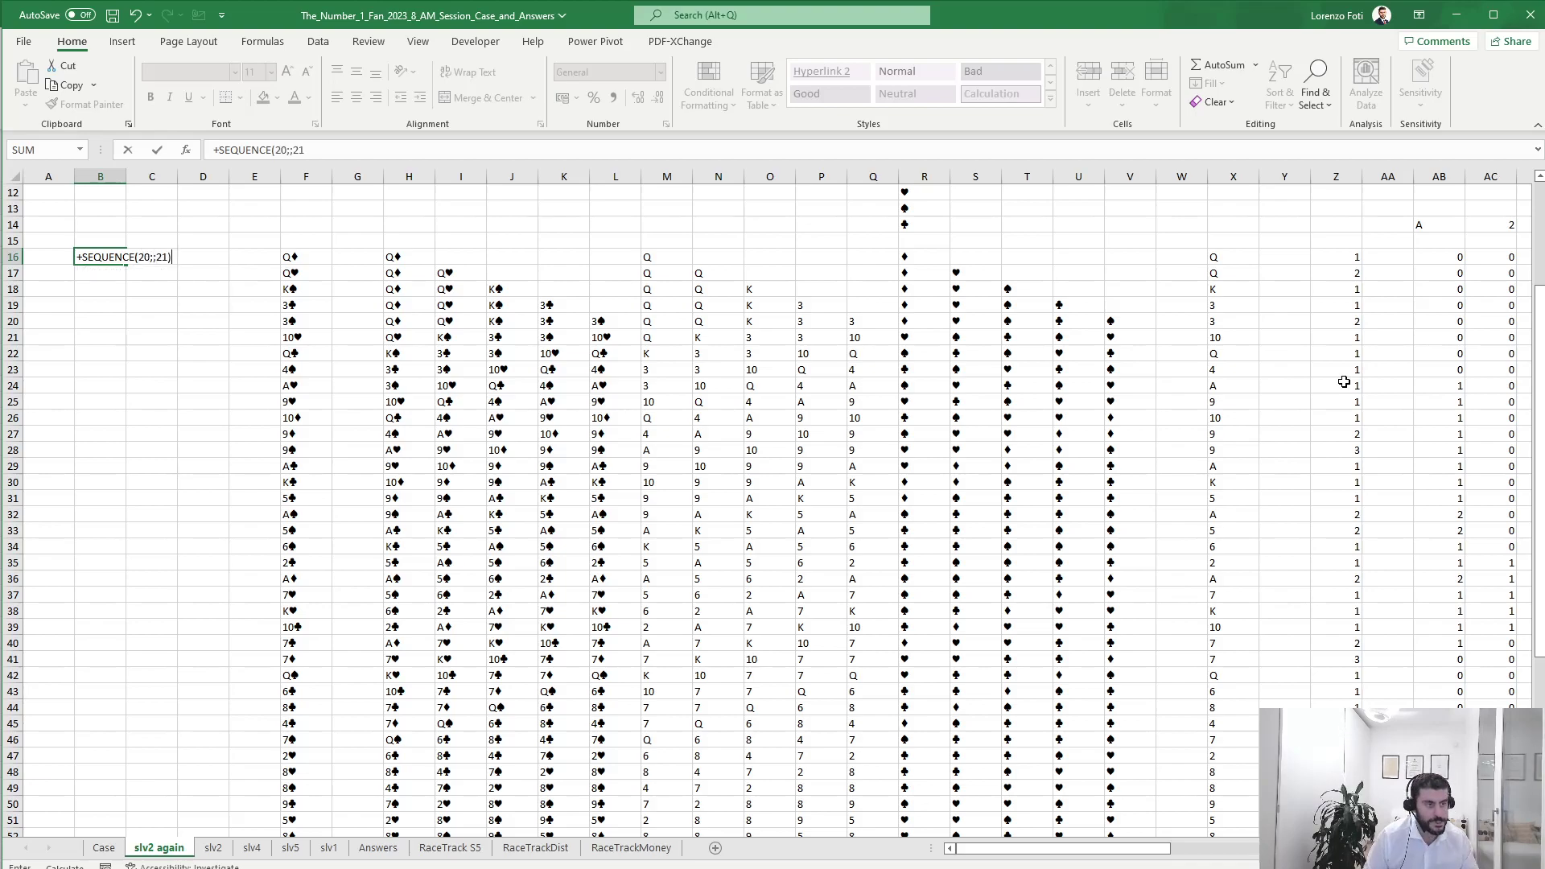
{"action": "key", "text": "Tab"}
Link C15 to the points total in BX14.
{"action": "key", "text": "Up"}
{"action": "type", "text": "+"}
{"action": "key", "text": "Right"}
{"action": "key", "text": "Down"}
{"action": "key", "text": "Right"}
{"action": "key", "text": "Right"}
{"action": "key", "text": "Down"}
{"action": "key", "text": "Down"}
{"action": "key", "text": "Right"}
{"action": "key", "text": "Right"}
{"action": "key", "text": "Right"}
{"action": "key", "text": "Right"}
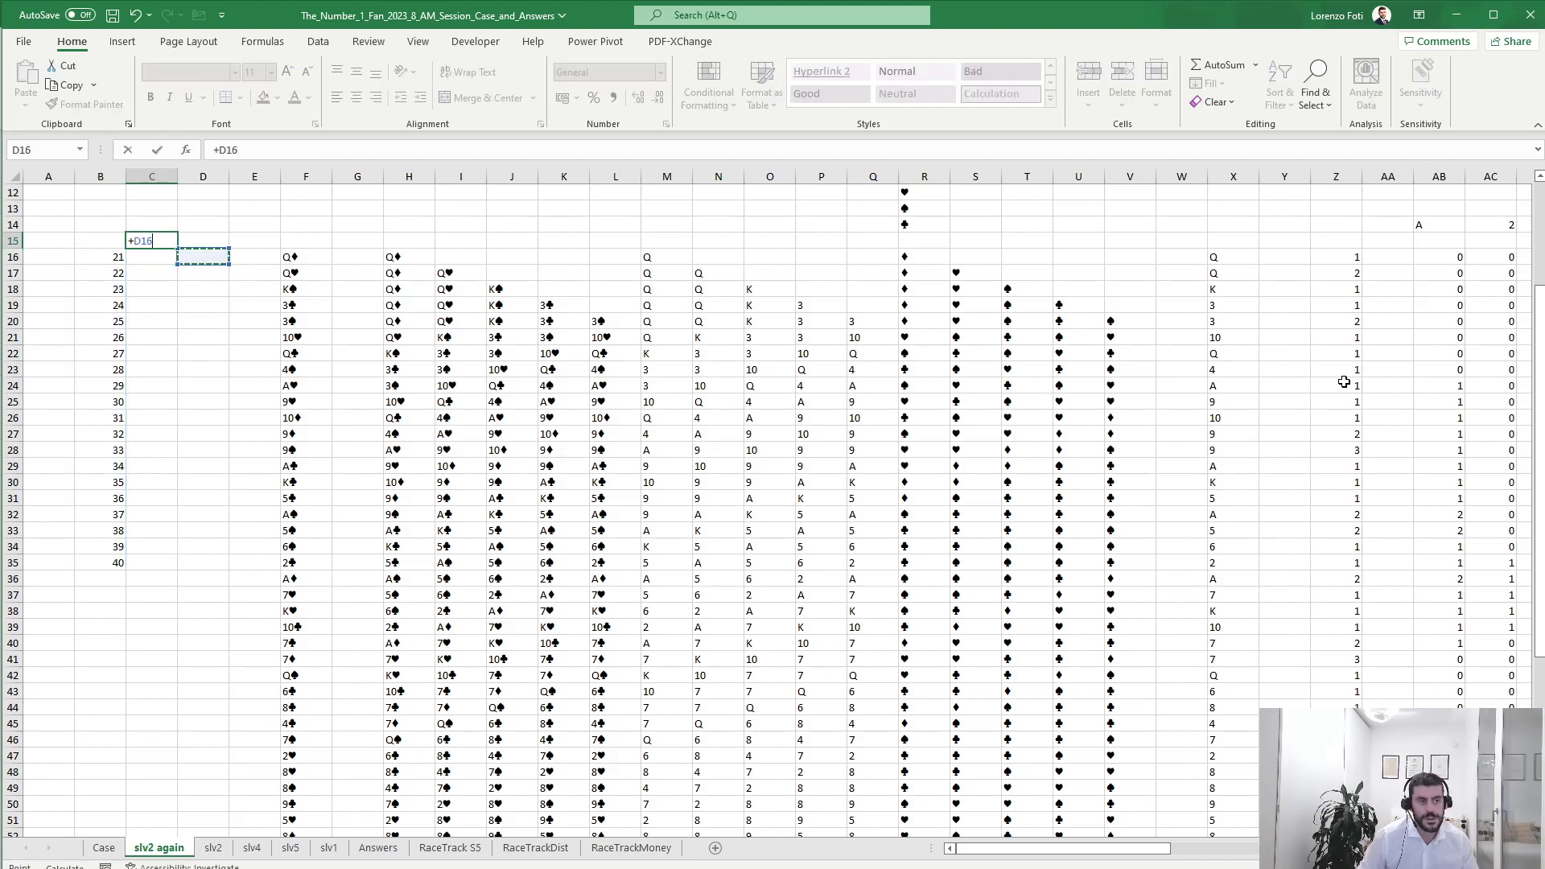
{"action": "key", "text": "Right"}
{"action": "key", "text": "Right"}
{"action": "key", "text": "Right"}
{"action": "key", "text": "Right"}
{"action": "key", "text": "Right"}
{"action": "key", "text": "Right"}
{"action": "key", "text": "Right"}
{"action": "key", "text": "Right"}
{"action": "key", "text": "Right"}
{"action": "key", "text": "Right"}
{"action": "key", "text": "Right"}
{"action": "key", "text": "Right"}
{"action": "key", "text": "Right"}
{"action": "key", "text": "Right"}
{"action": "key", "text": "Right"}
{"action": "key", "text": "Right"}
{"action": "key", "text": "Right"}
{"action": "key", "text": "Right"}
{"action": "key", "text": "Right"}
{"action": "key", "text": "Right"}
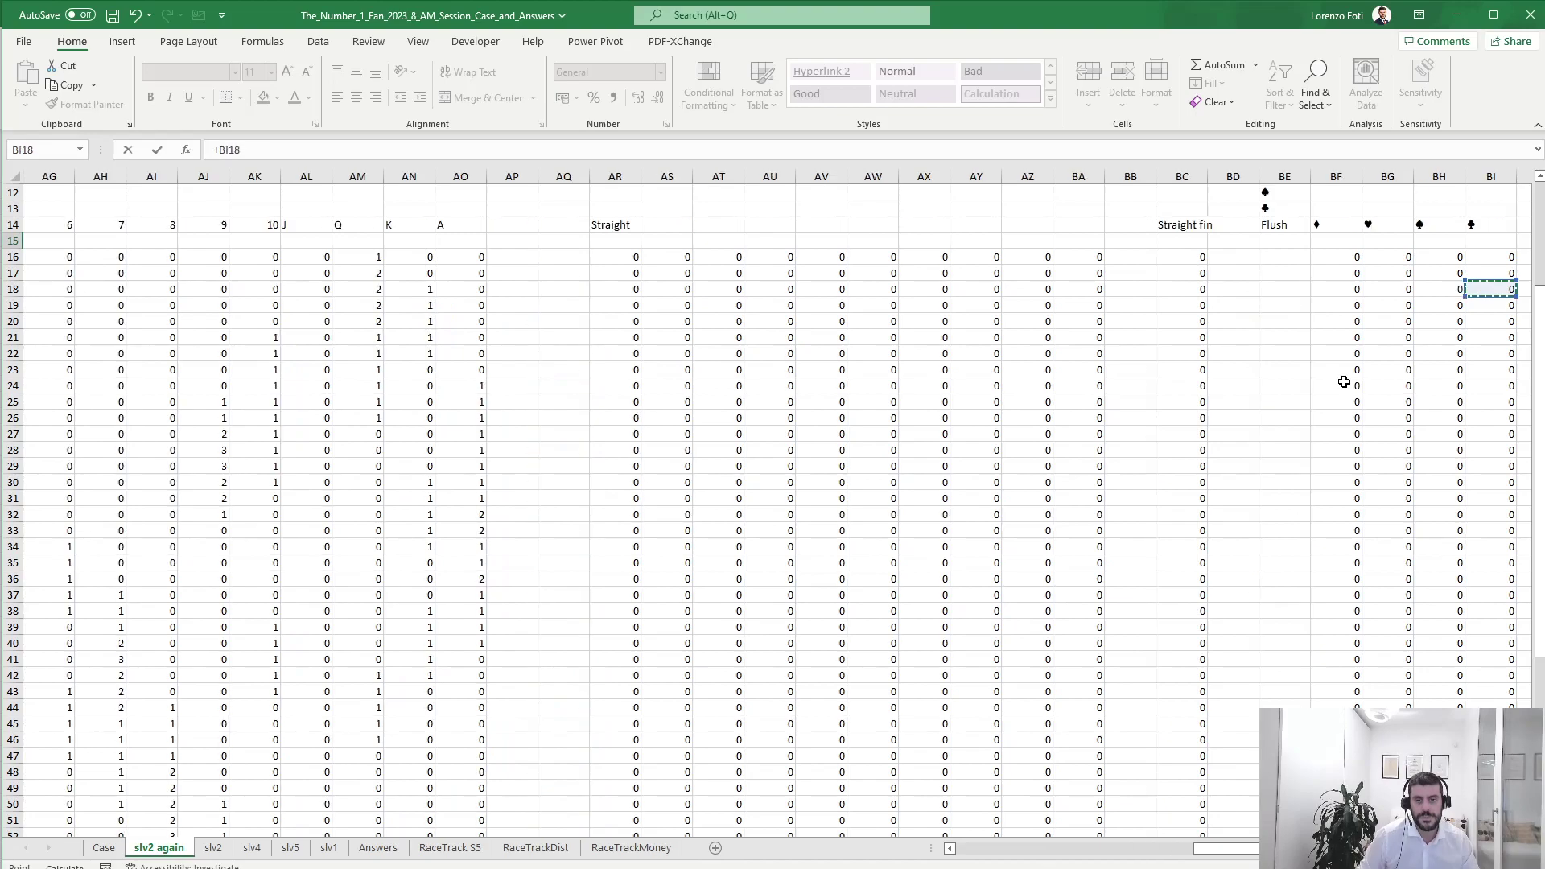
{"action": "key", "text": "Right"}
{"action": "key", "text": "Right"}
{"action": "key", "text": "Right"}
{"action": "key", "text": "Right"}
{"action": "key", "text": "Right"}
{"action": "key", "text": "Right"}
{"action": "key", "text": "Right"}
{"action": "key", "text": "Right"}
{"action": "key", "text": "Right"}
{"action": "key", "text": "Right"}
{"action": "key", "text": "Up"}
{"action": "key", "text": "Up"}
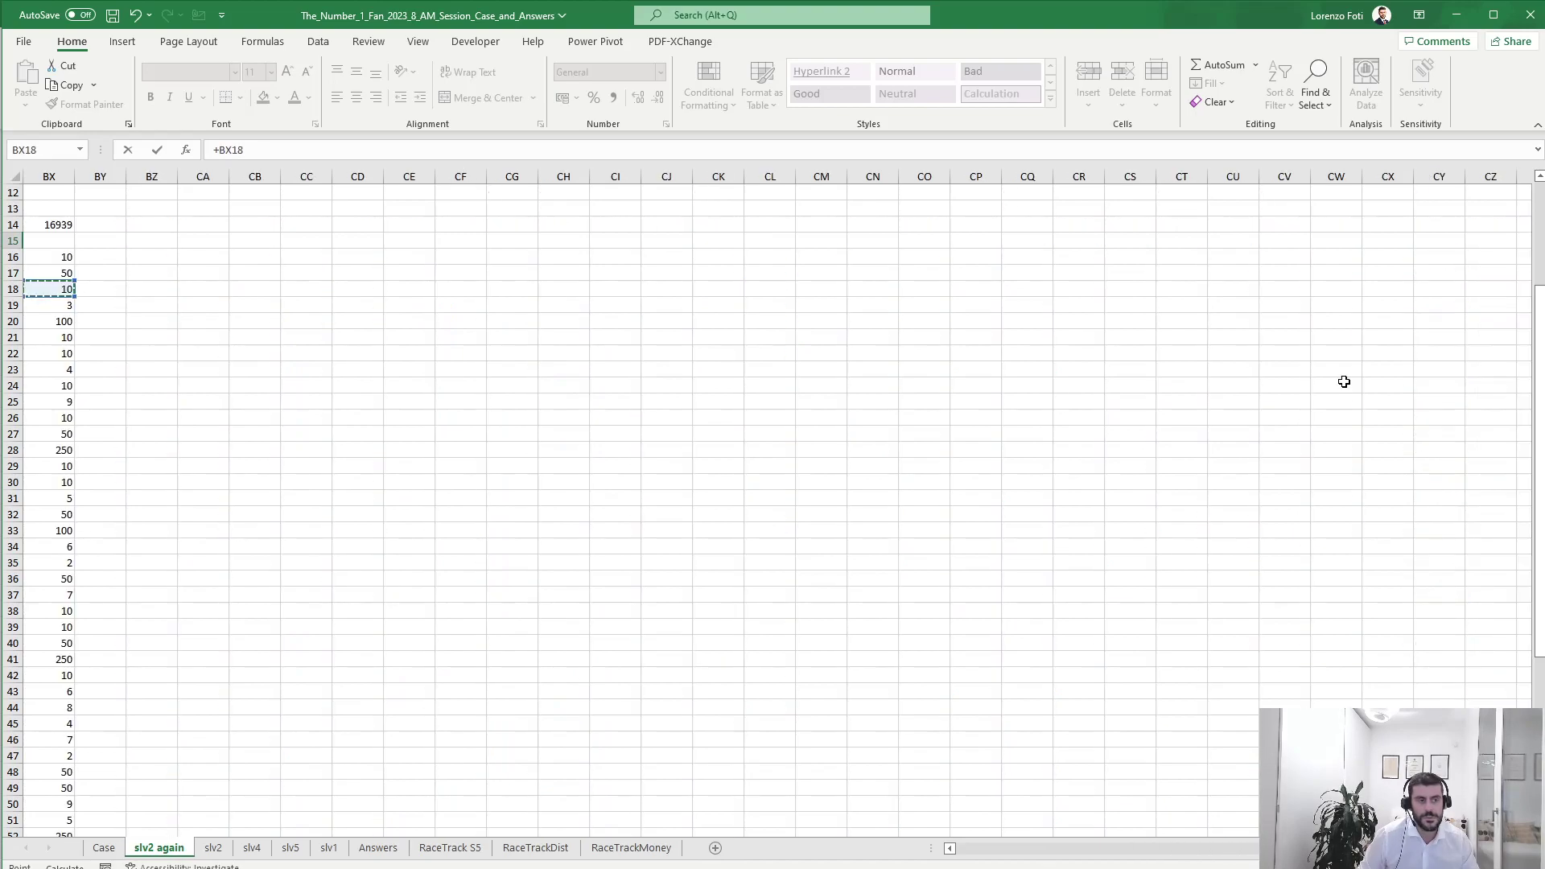
{"action": "key", "text": "Up"}
{"action": "key", "text": "Up"}
{"action": "key", "text": "Return"}
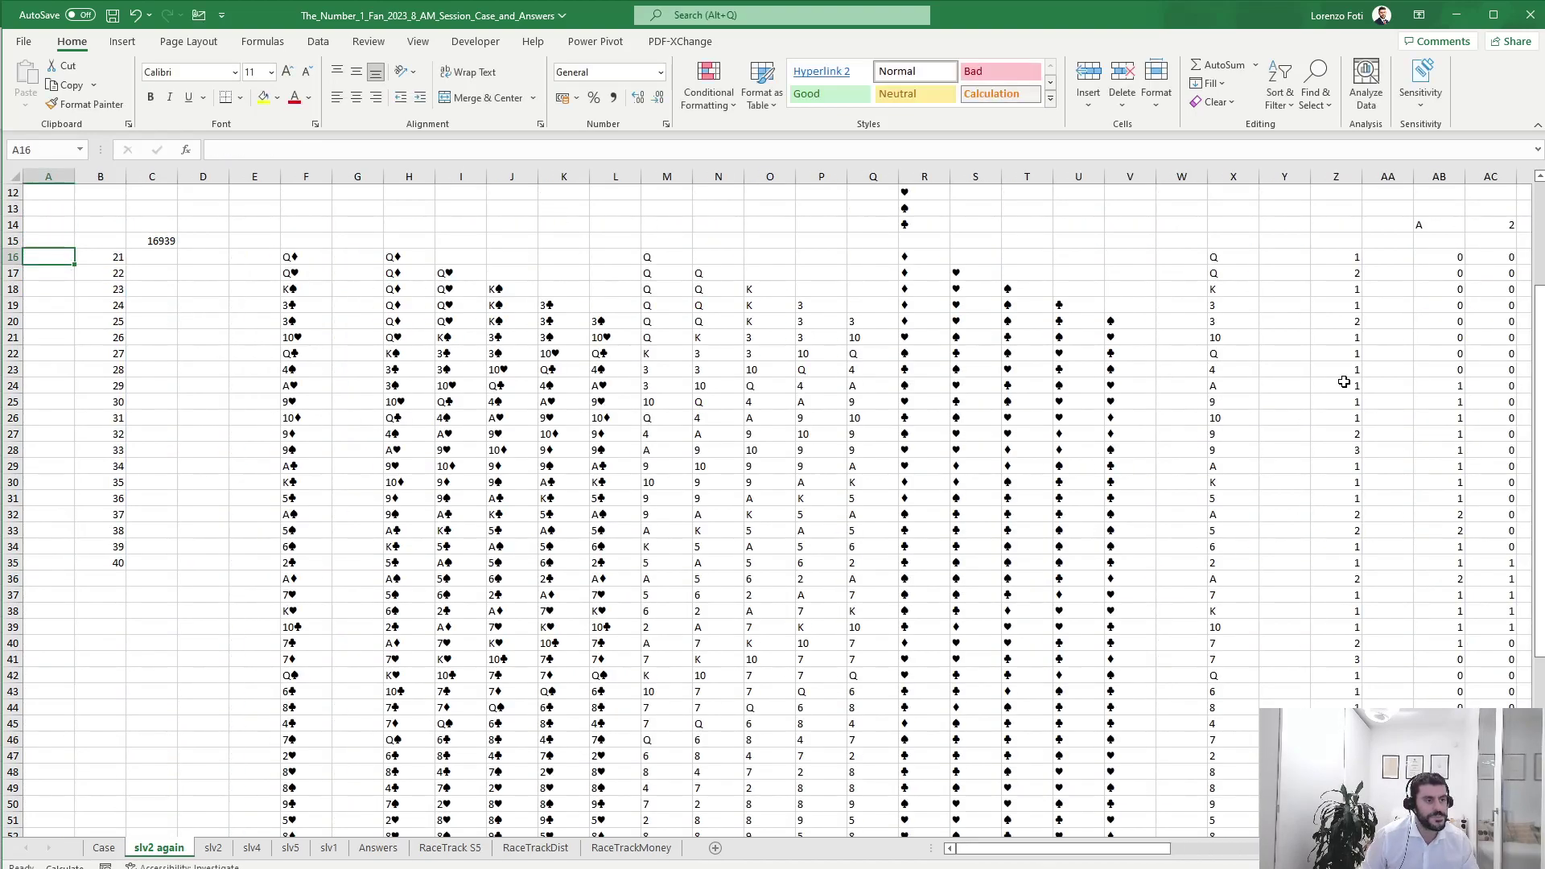
Create a data table over B15:C35 with F6 as the column input cell, and recalculate it.
{"action": "key", "text": "Up"}
{"action": "key", "text": "shift+Left"}
{"action": "key", "text": "ctrl+shift+Down"}
{"action": "key", "text": "alt"}
{"action": "key", "text": "a"}
{"action": "key", "text": "w"}
{"action": "key", "text": "t"}
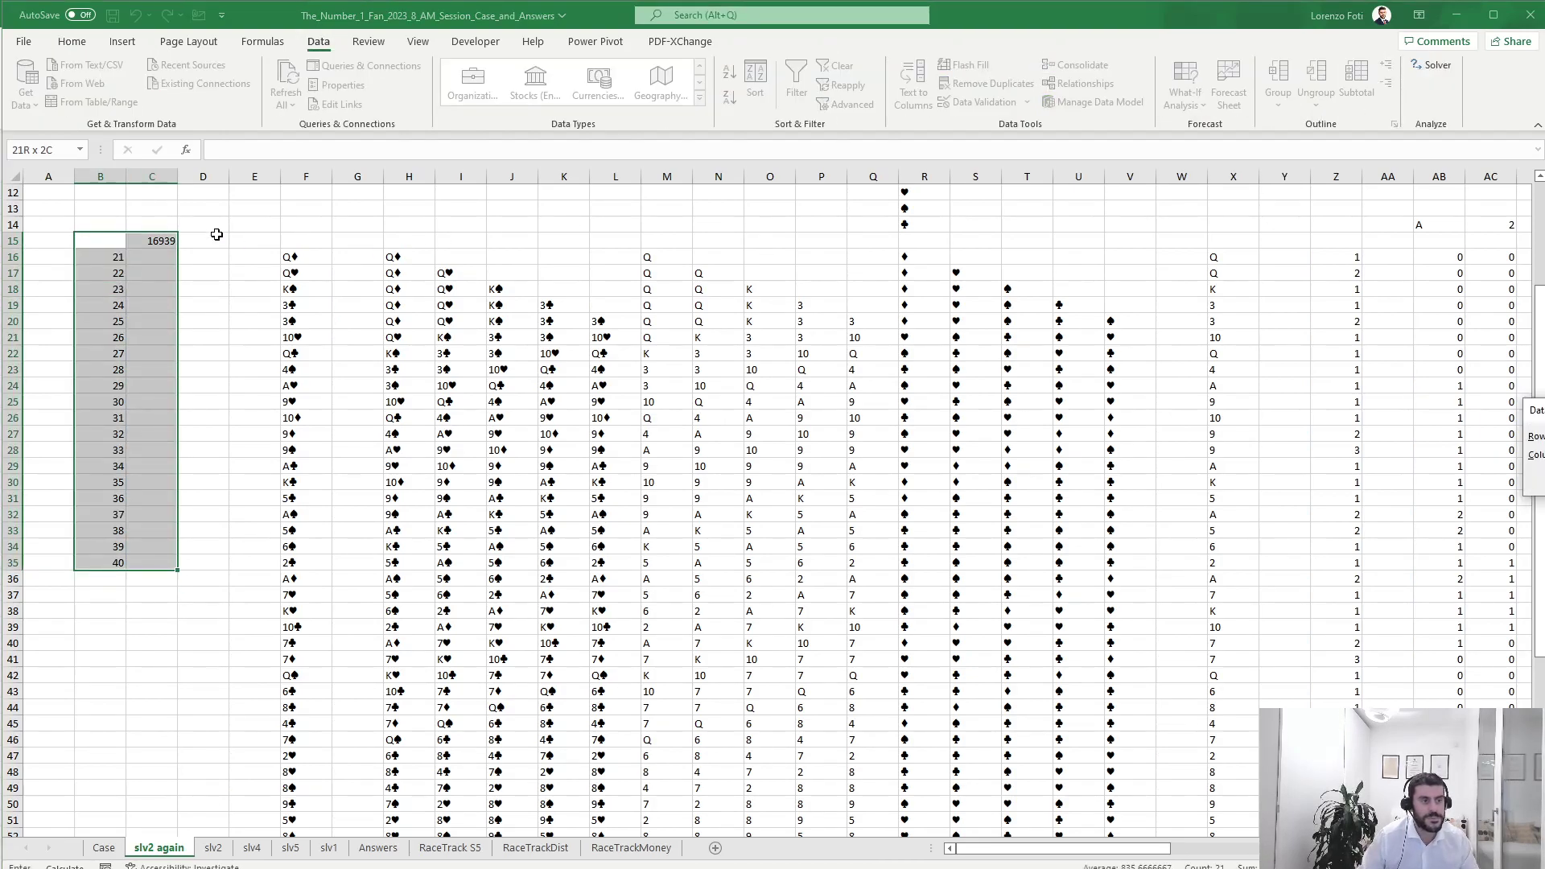
{"action": "scroll", "coordinate": [221, 241], "scroll_direction": "up", "scroll_amount": 4}
{"action": "left_click", "coordinate": [305, 274]}
{"action": "key", "text": "Return"}
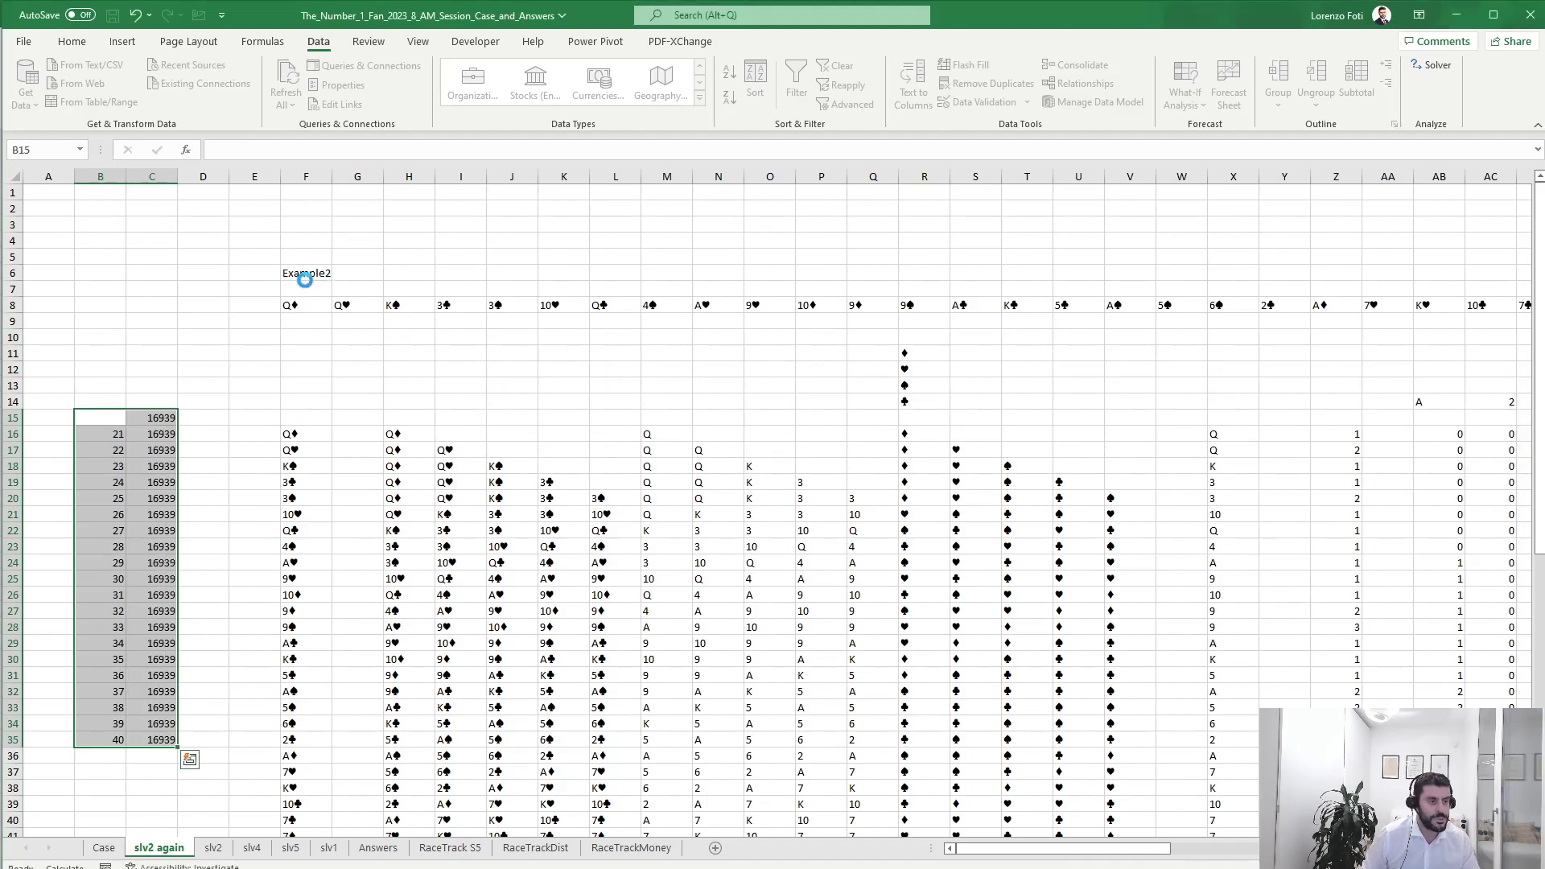
{"action": "key", "text": "alt+m"}
{"action": "key", "text": "b"}
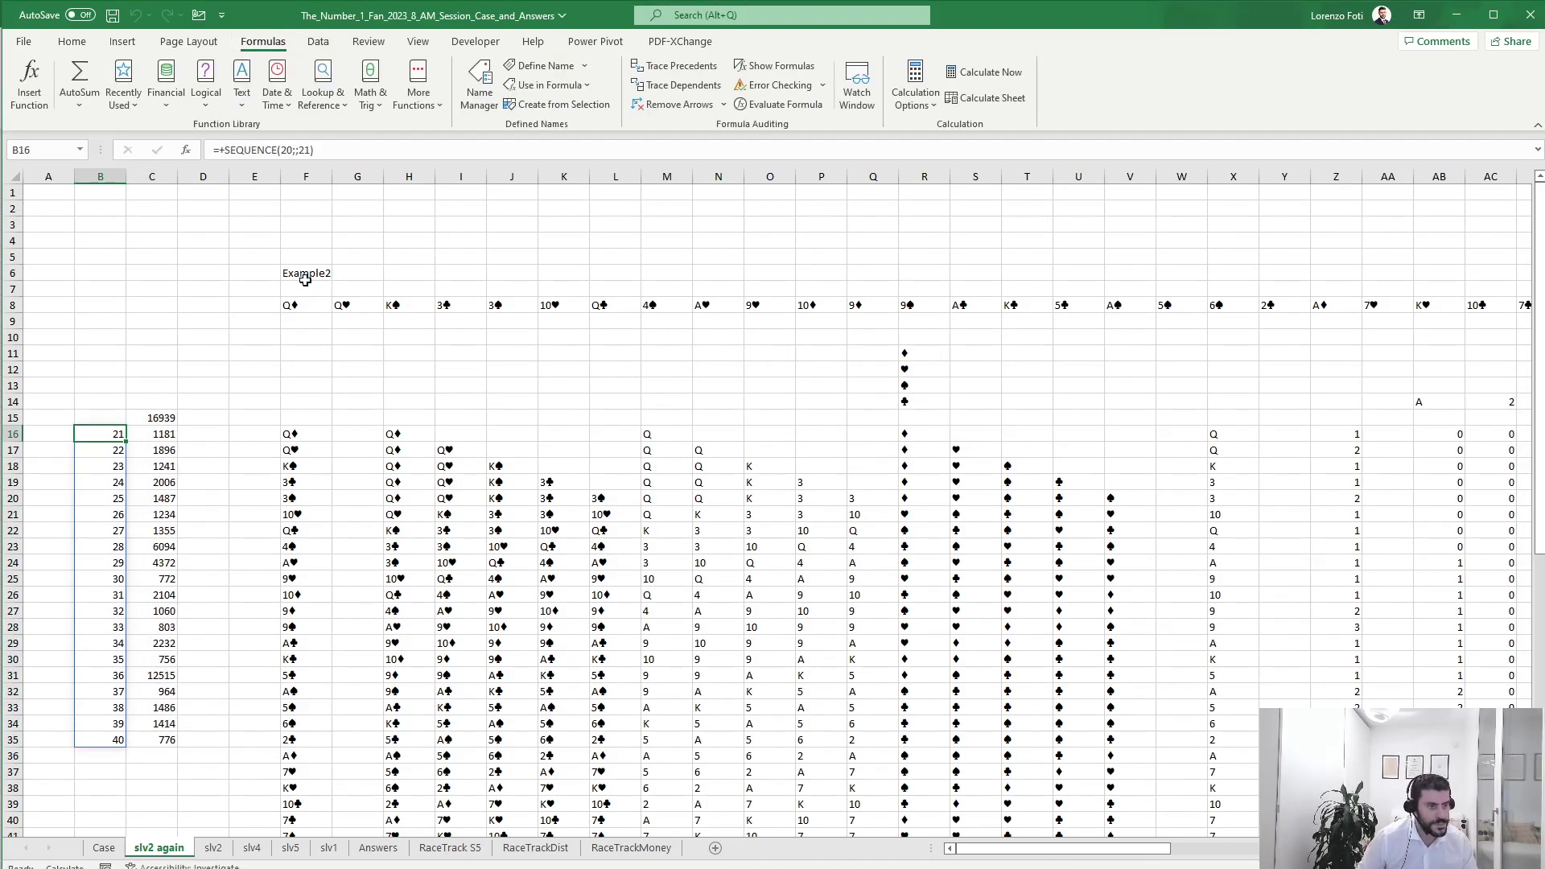
Paste the data table results C16:C35 as values into the Case sheet answers from E130 and check them down to game 40.
{"action": "key", "text": "Right"}
{"action": "key", "text": "ctrl+shift+Down"}
{"action": "key", "text": "ctrl+c"}
{"action": "key", "text": "ctrl+Page_Up"}
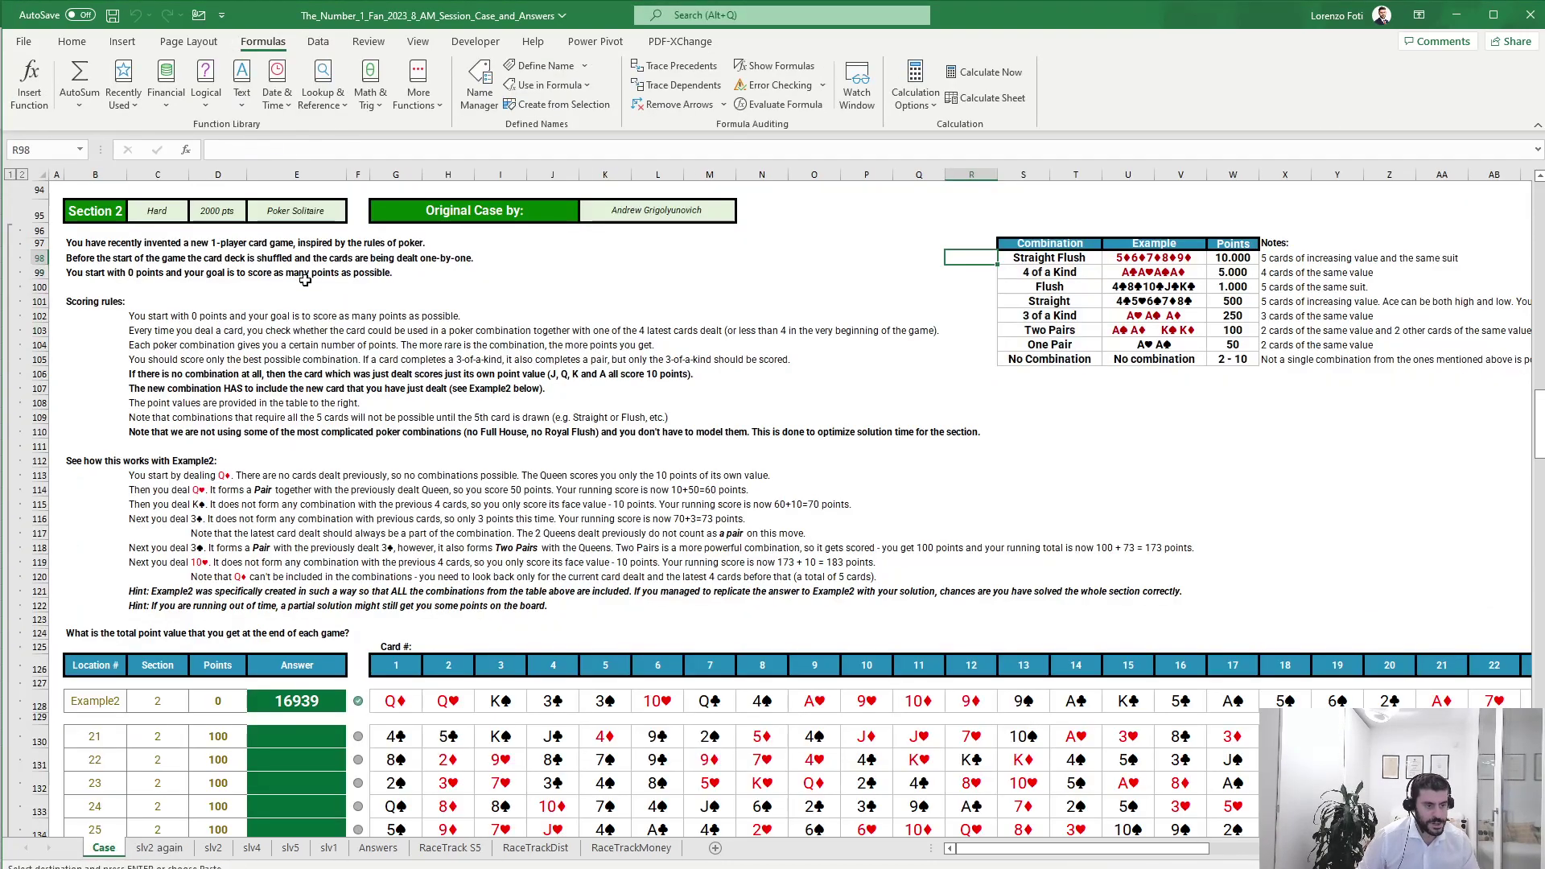
{"action": "scroll", "coordinate": [333, 594], "scroll_direction": "down", "scroll_amount": 5}
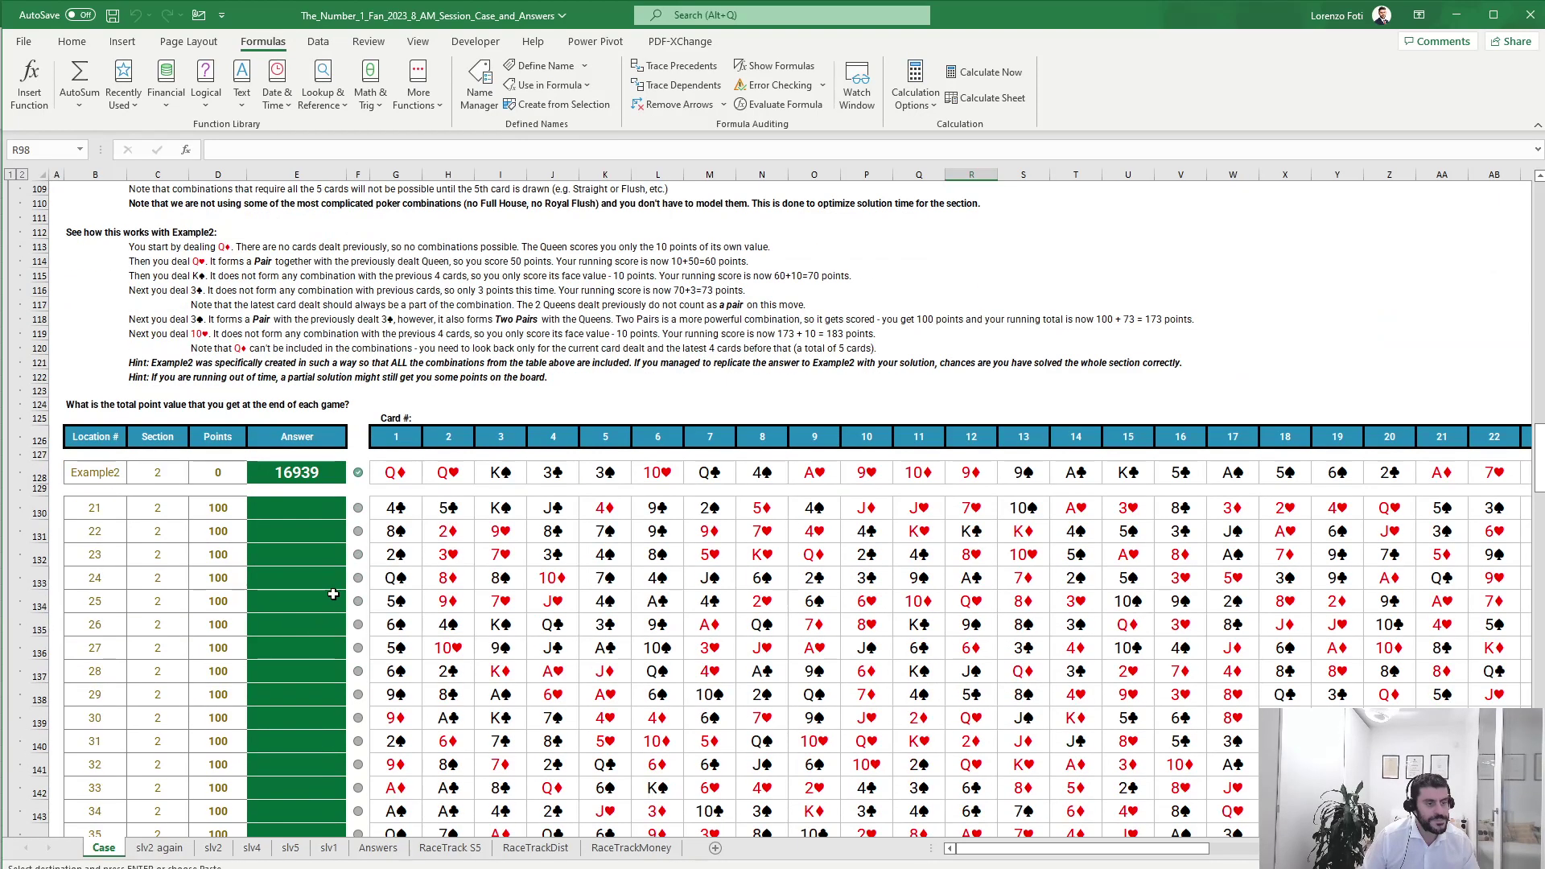
{"action": "left_click", "coordinate": [324, 519]}
{"action": "key", "text": "alt+h"}
{"action": "key", "text": "v"}
{"action": "key", "text": "v"}
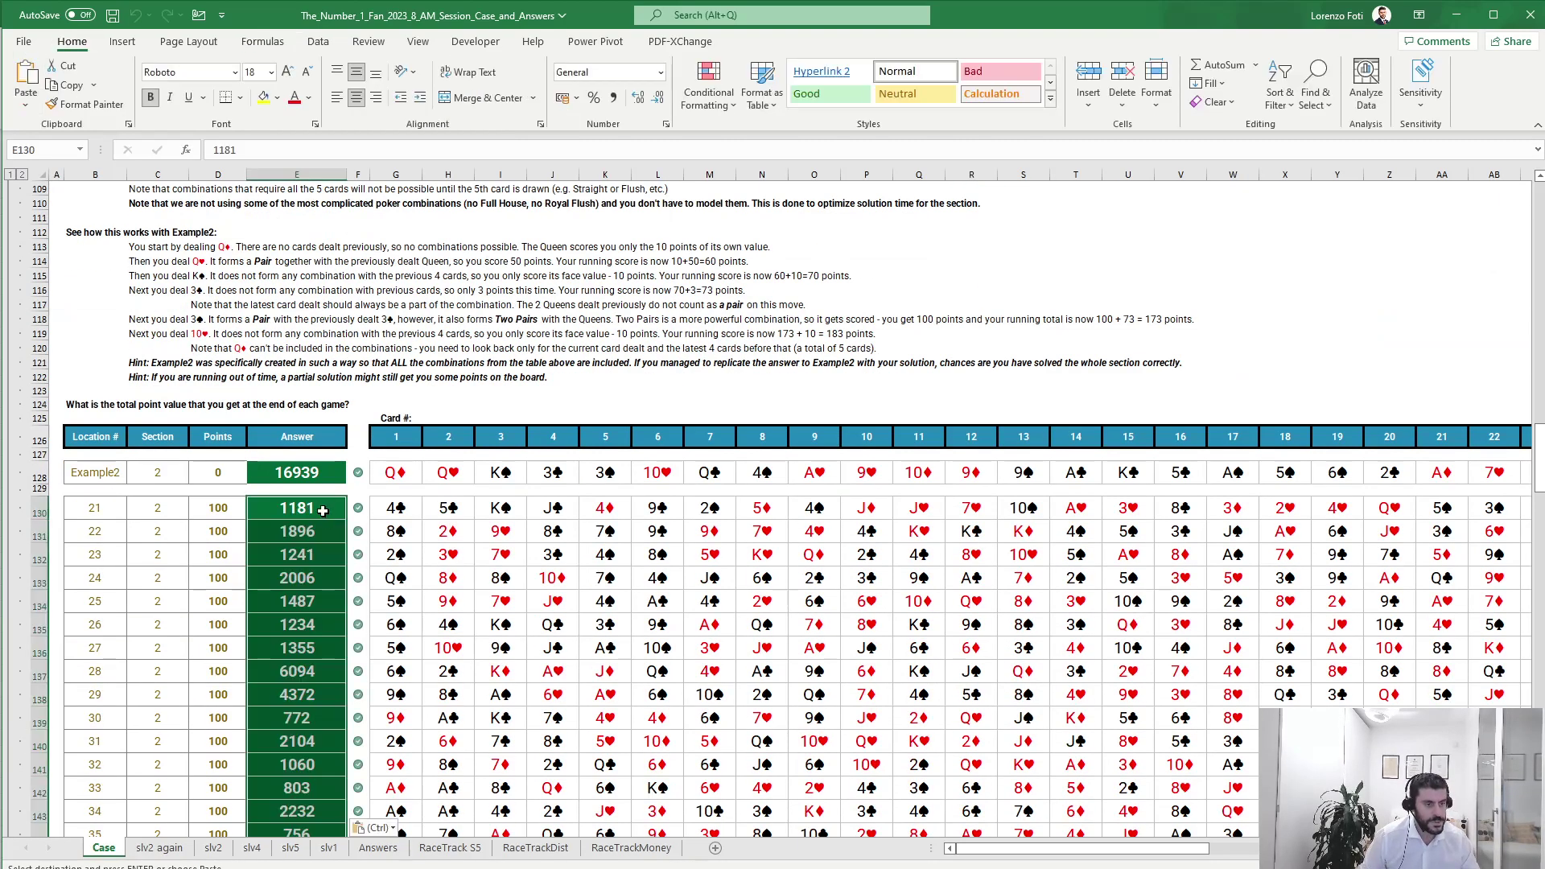
{"action": "scroll", "coordinate": [323, 512], "scroll_direction": "down", "scroll_amount": 3}
{"action": "key", "text": "ctrl+Down"}
{"action": "scroll", "coordinate": [324, 584], "scroll_direction": "up", "scroll_amount": 1}
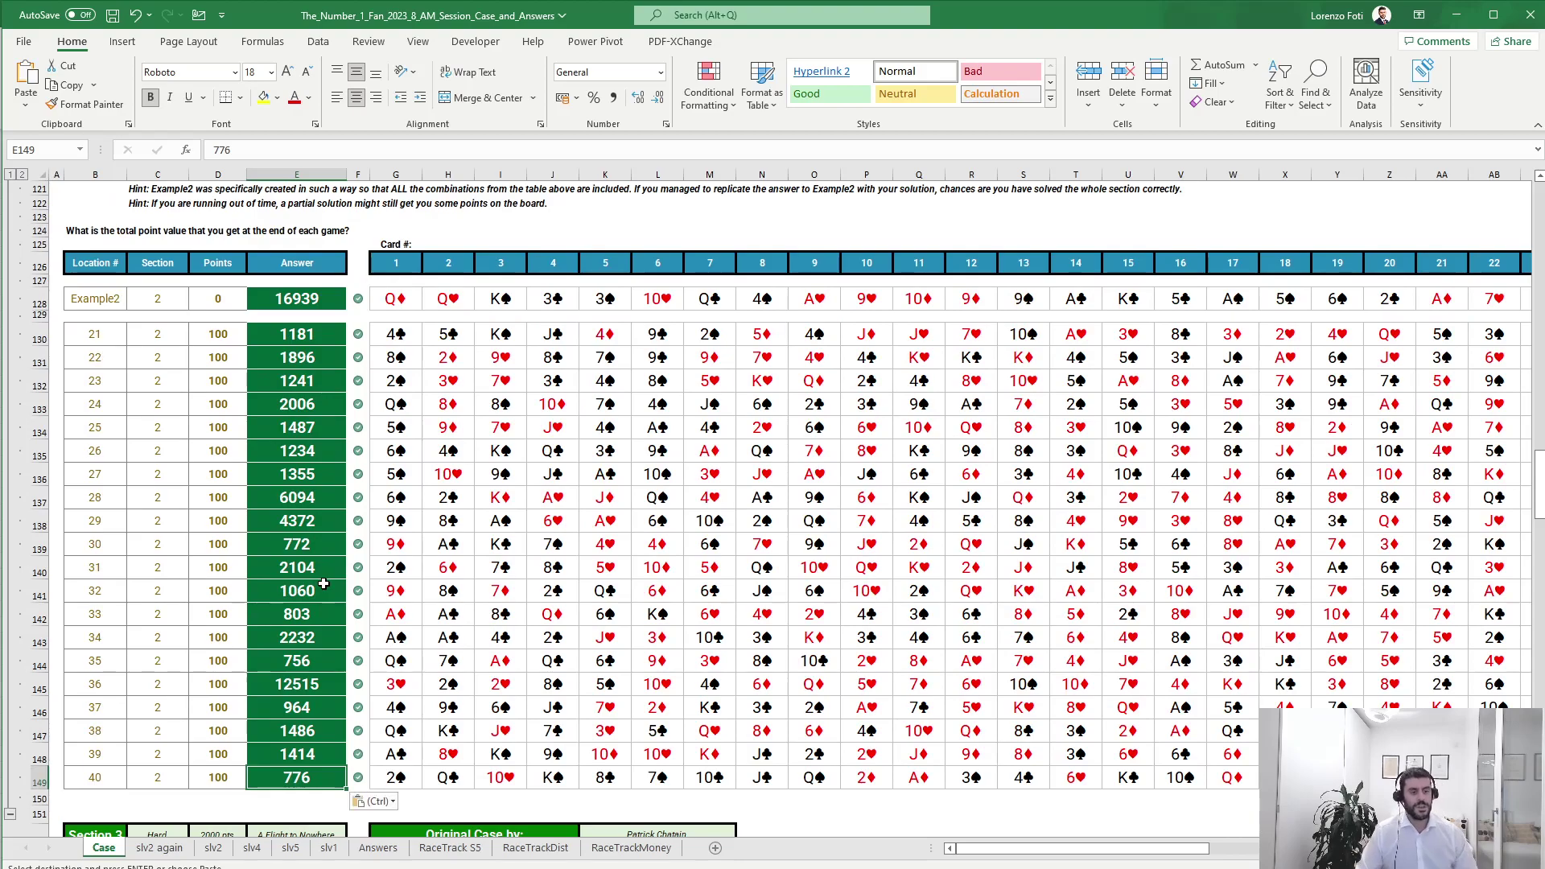
Return to the slv2 again sheet, clear the copy selection and review the solution's columns.
{"action": "left_click", "coordinate": [146, 849]}
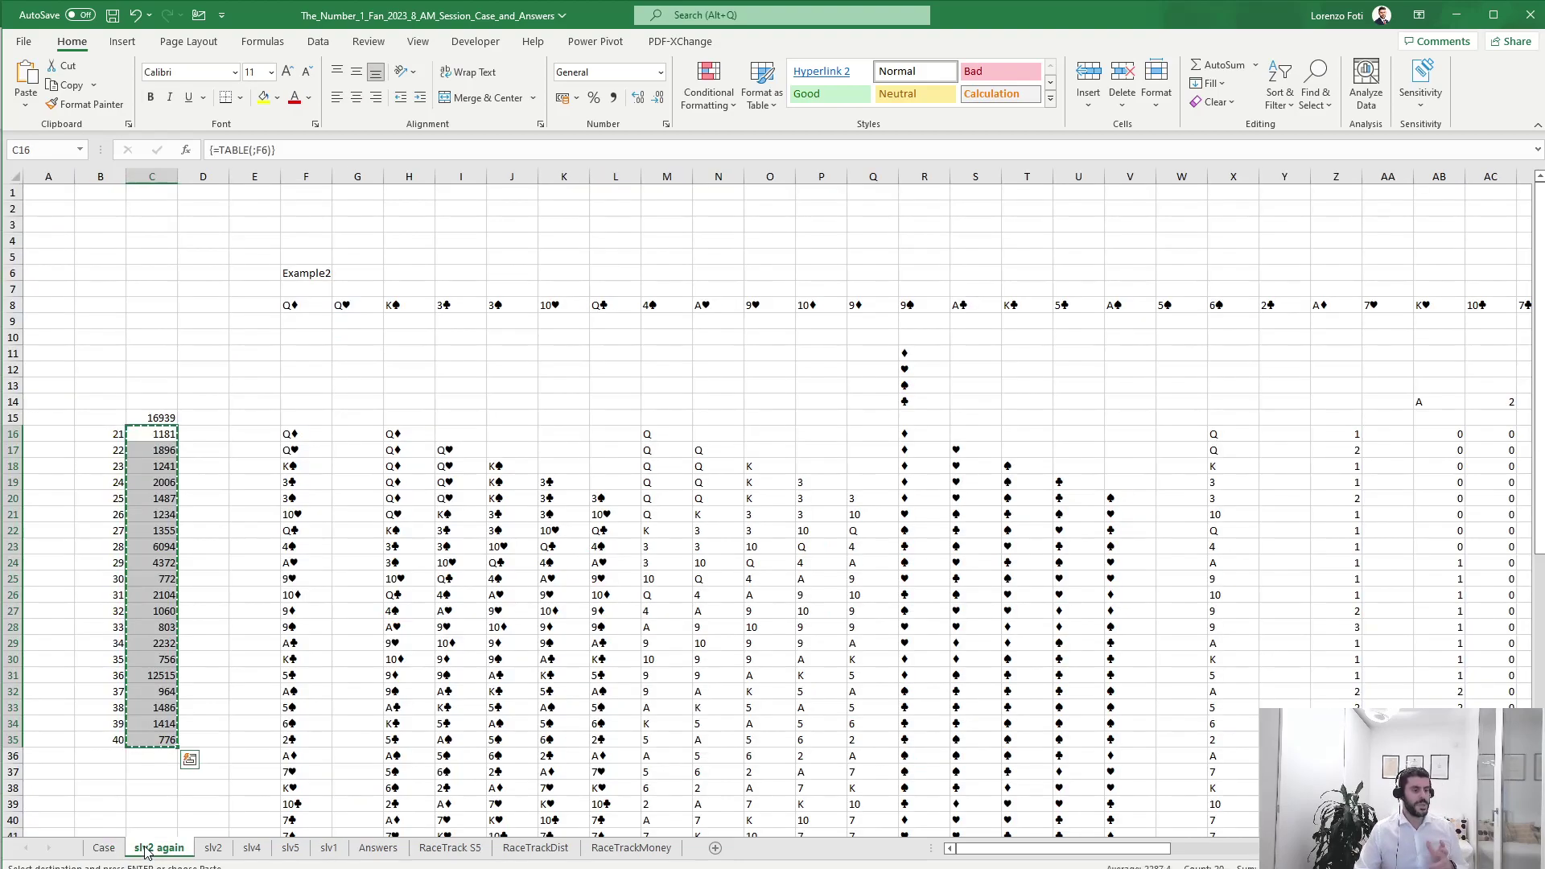
{"action": "left_click", "coordinate": [353, 644]}
{"action": "key", "text": "Escape"}
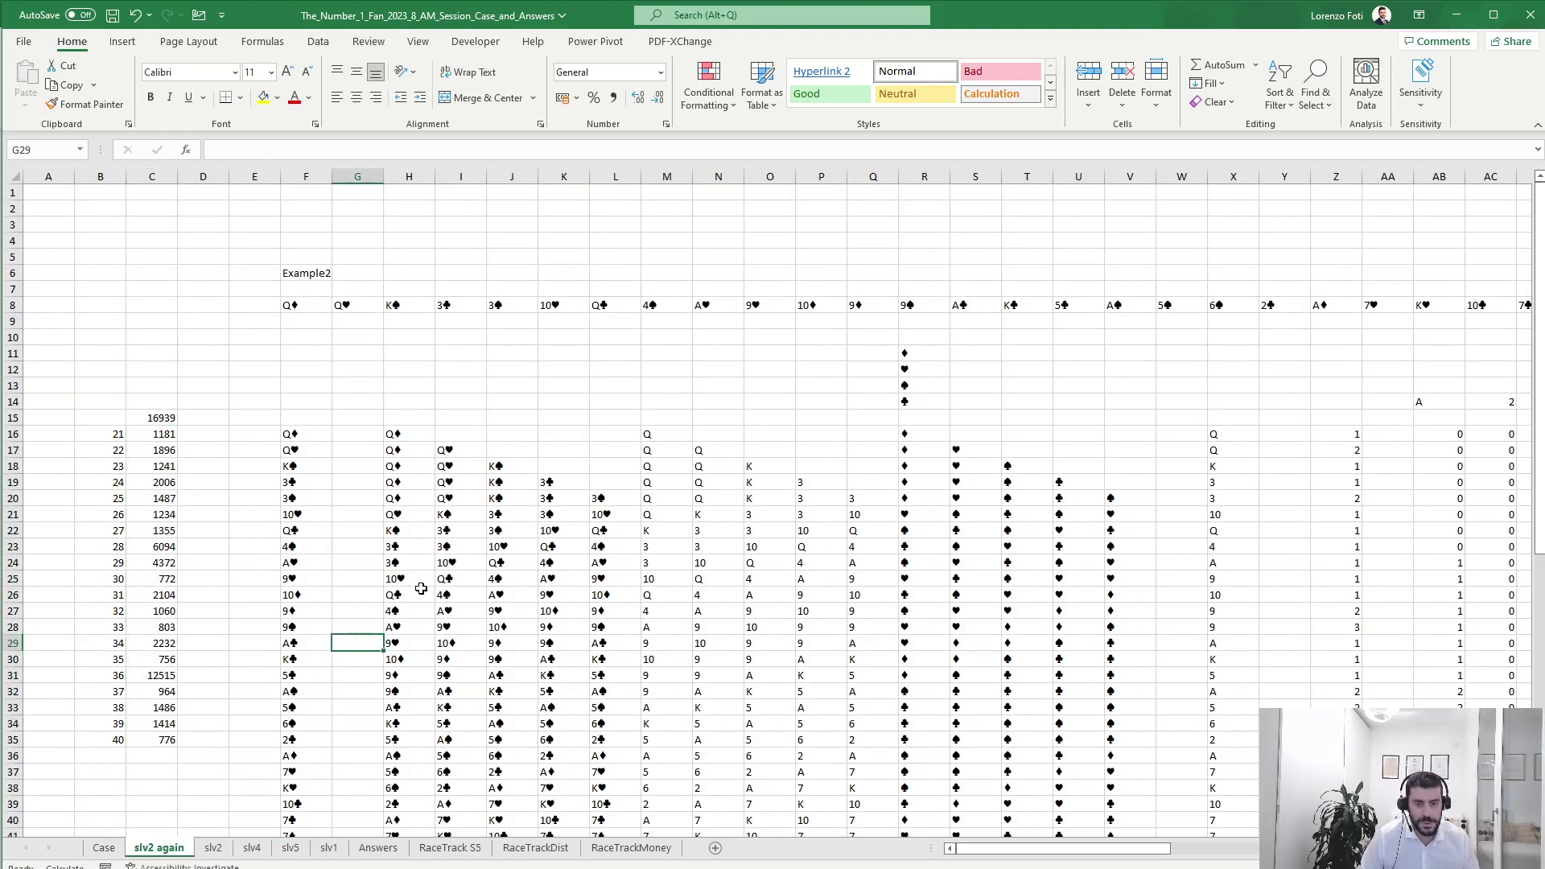
{"action": "left_click_drag", "start_coordinate": [1091, 847], "coordinate": [1011, 852]}
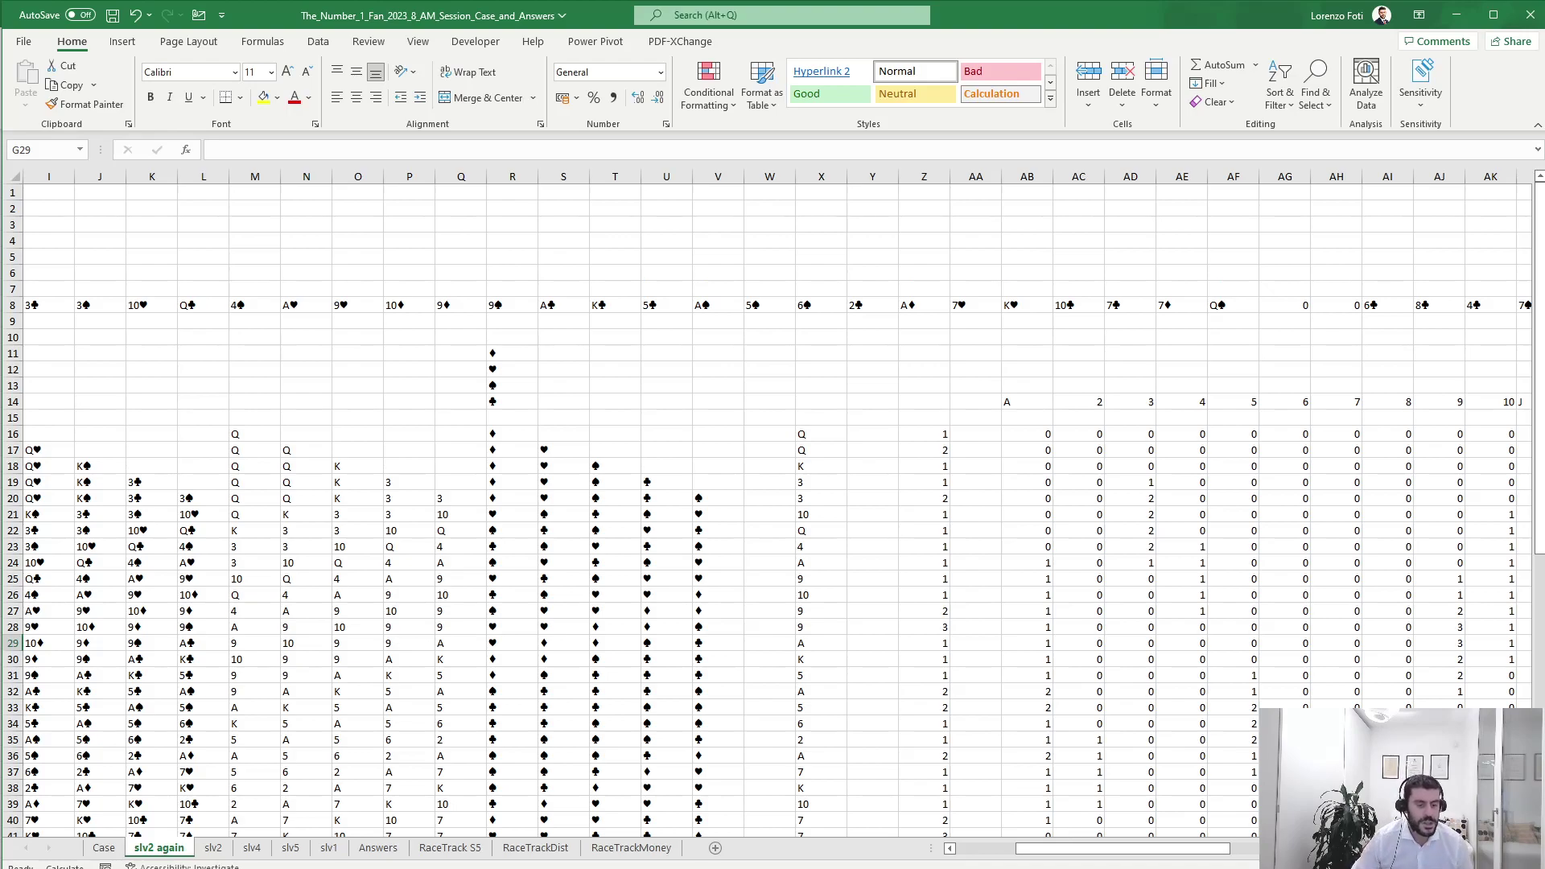
{"action": "left_click_drag", "start_coordinate": [1070, 851], "coordinate": [1010, 851]}
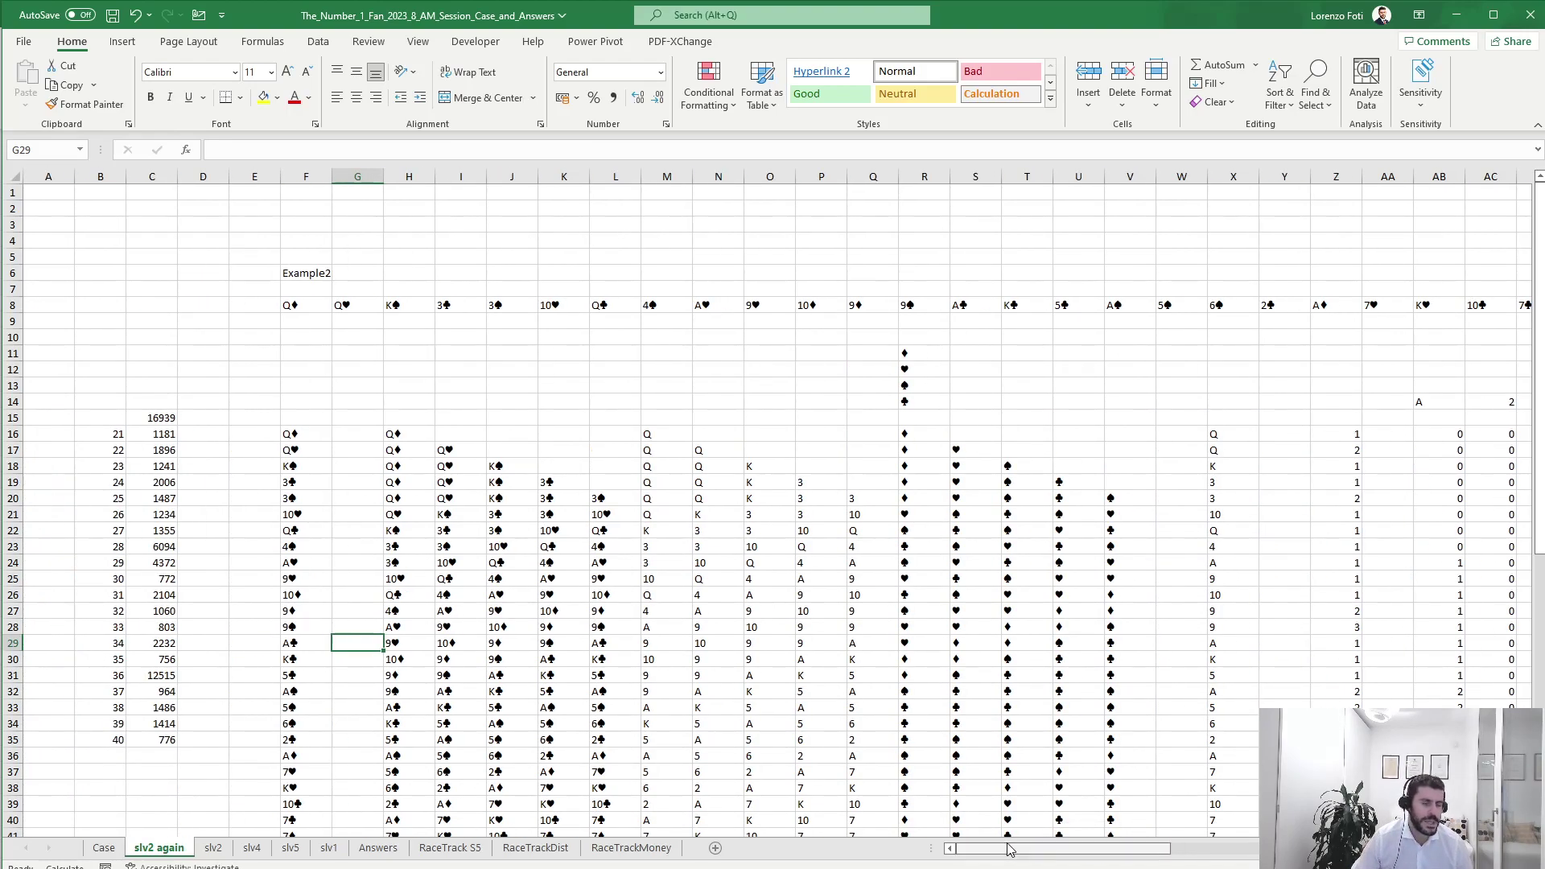